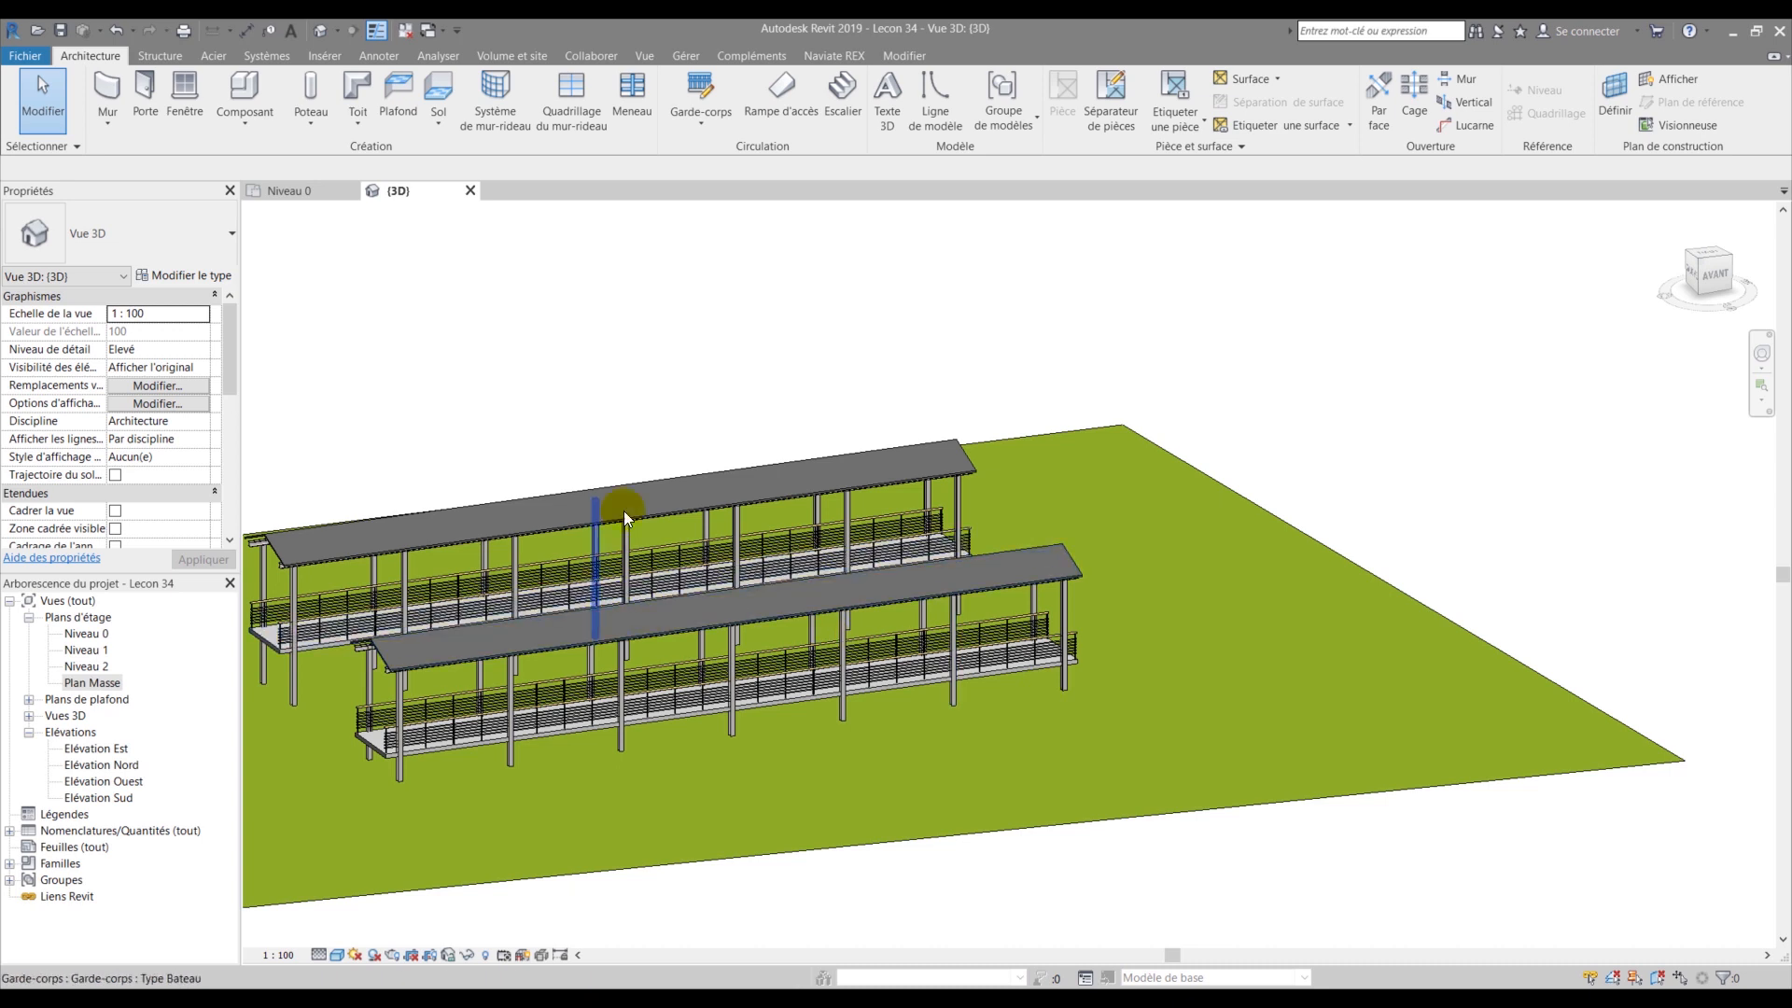
- Examine the Niveau 0 floor plan and the levels and walkway heights in the east elevation
click(314, 192)
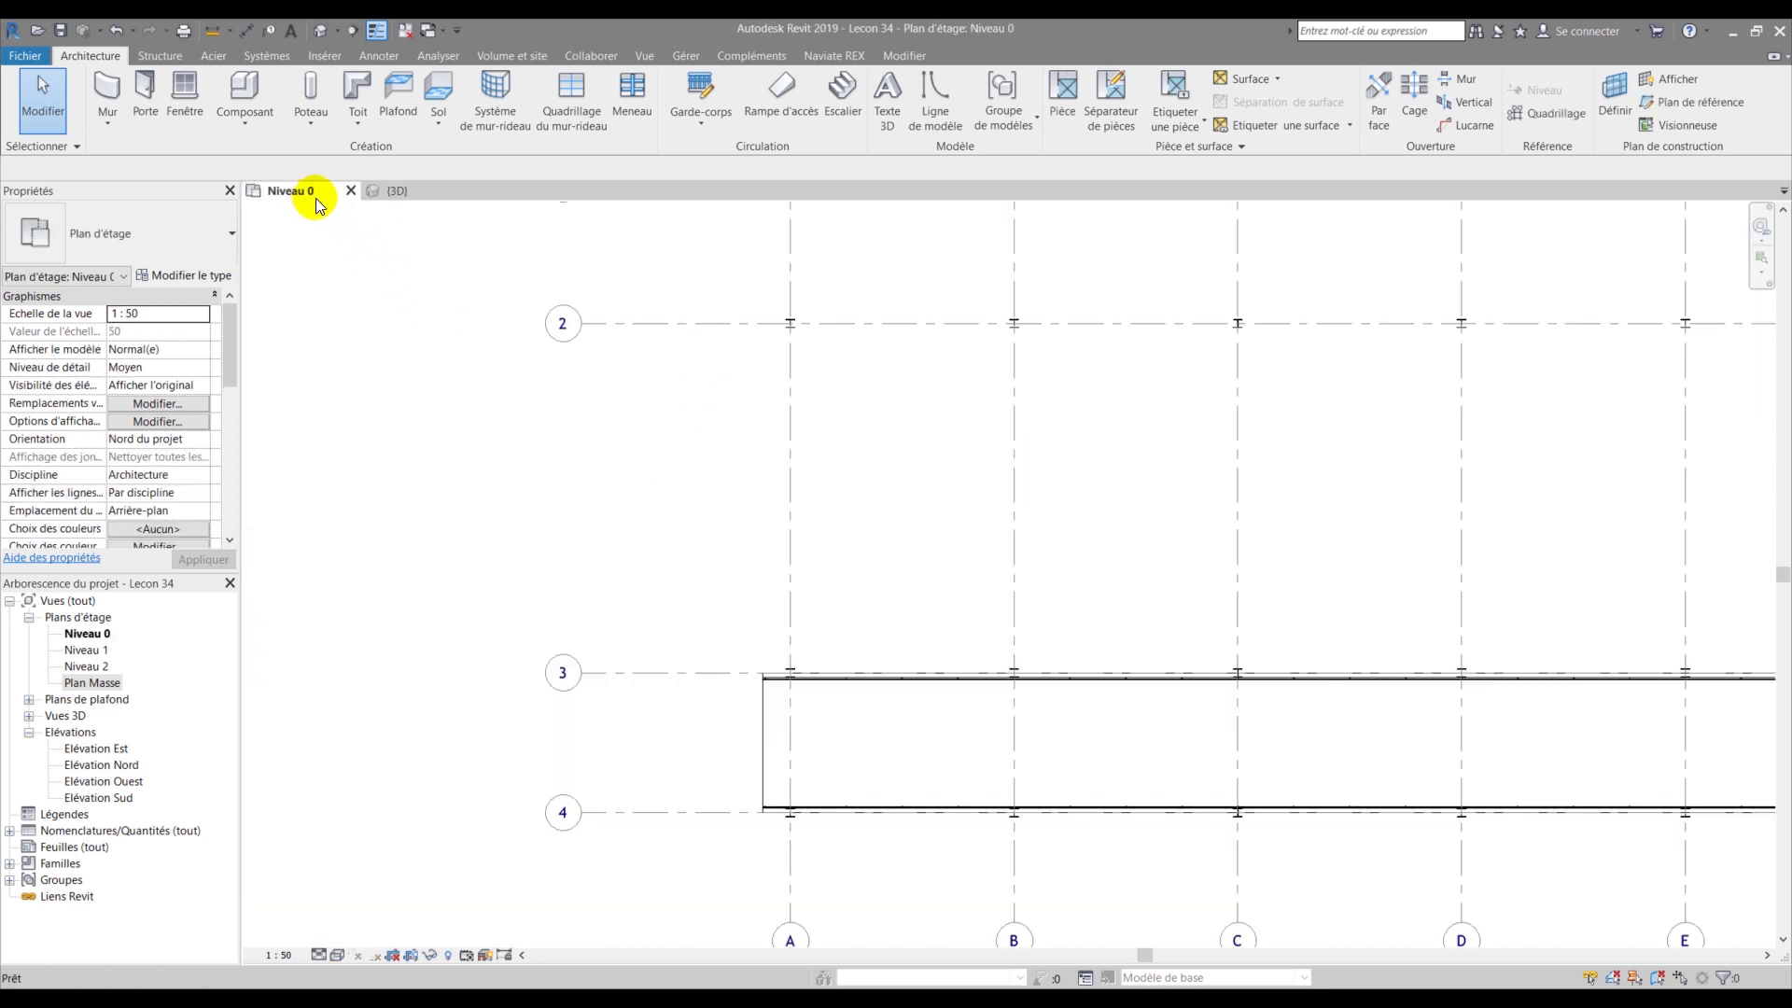
scroll(587, 480, down, 3)
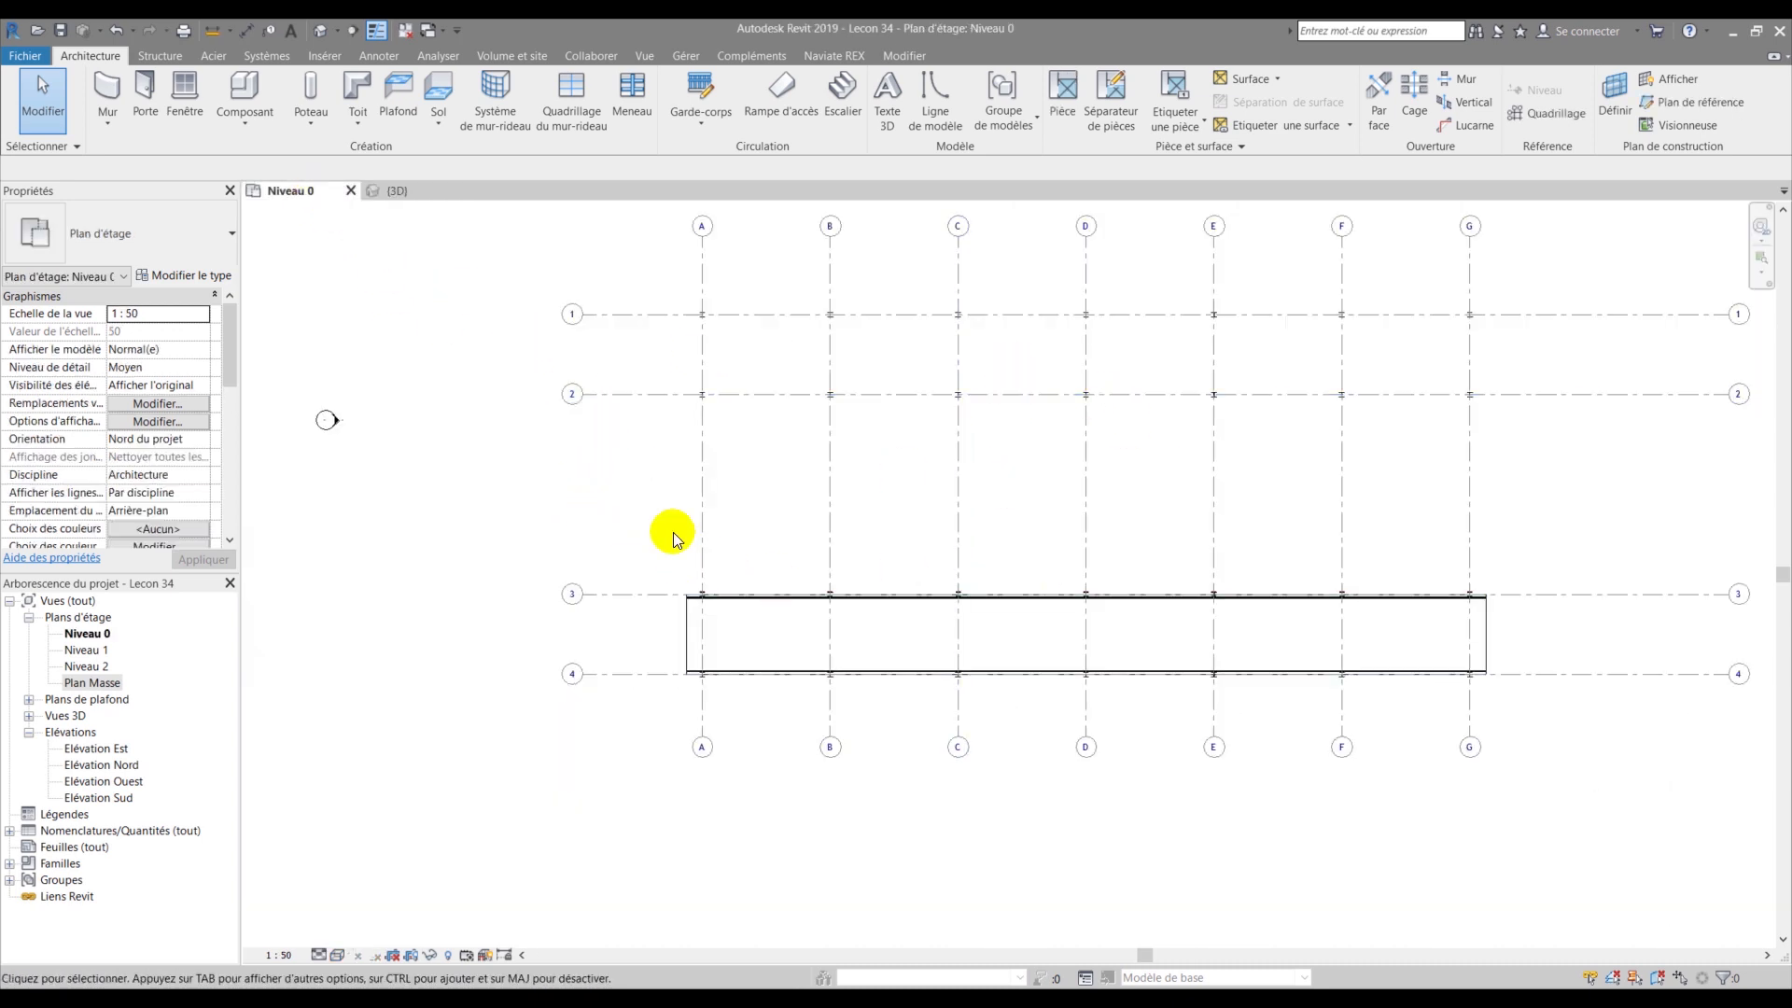
double_click(93, 749)
scroll(1215, 809, up, 4)
scroll(935, 796, up, 3)
middle_drag(903, 796, 622, 756)
scroll(622, 756, down, 4)
scroll(620, 754, down, 1)
scroll(1314, 726, up, 3)
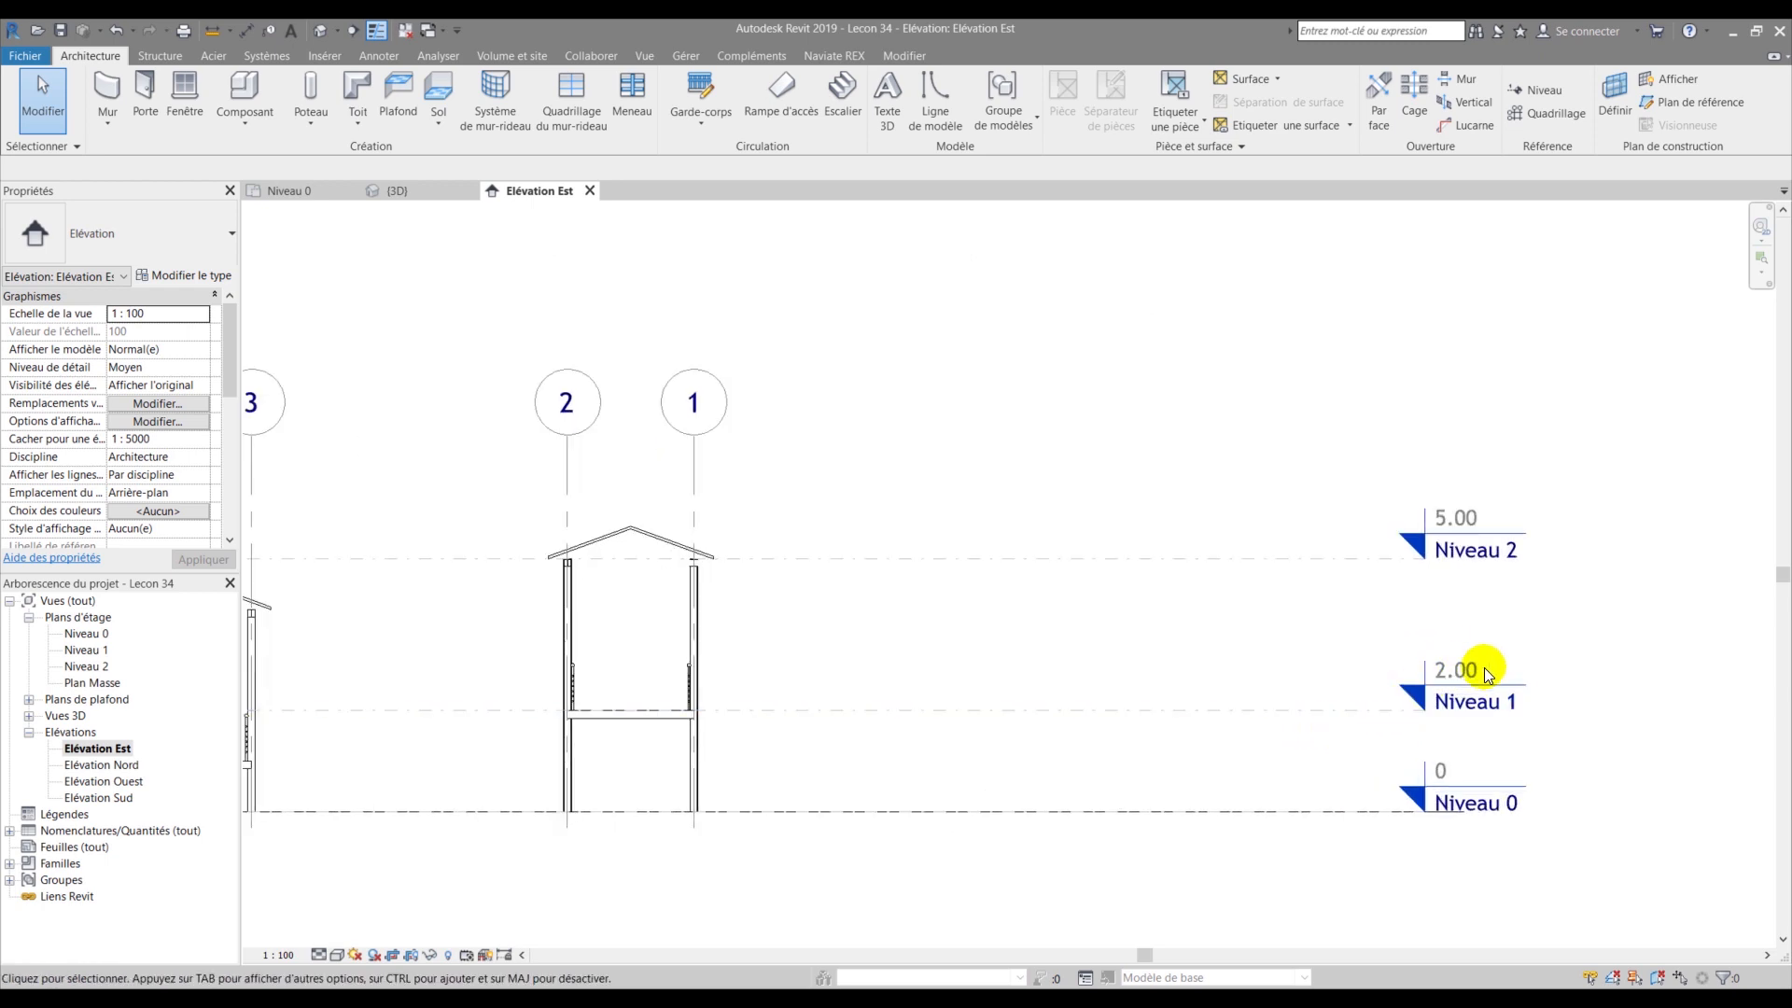
scroll(1532, 688, down, 2)
scroll(611, 736, up, 3)
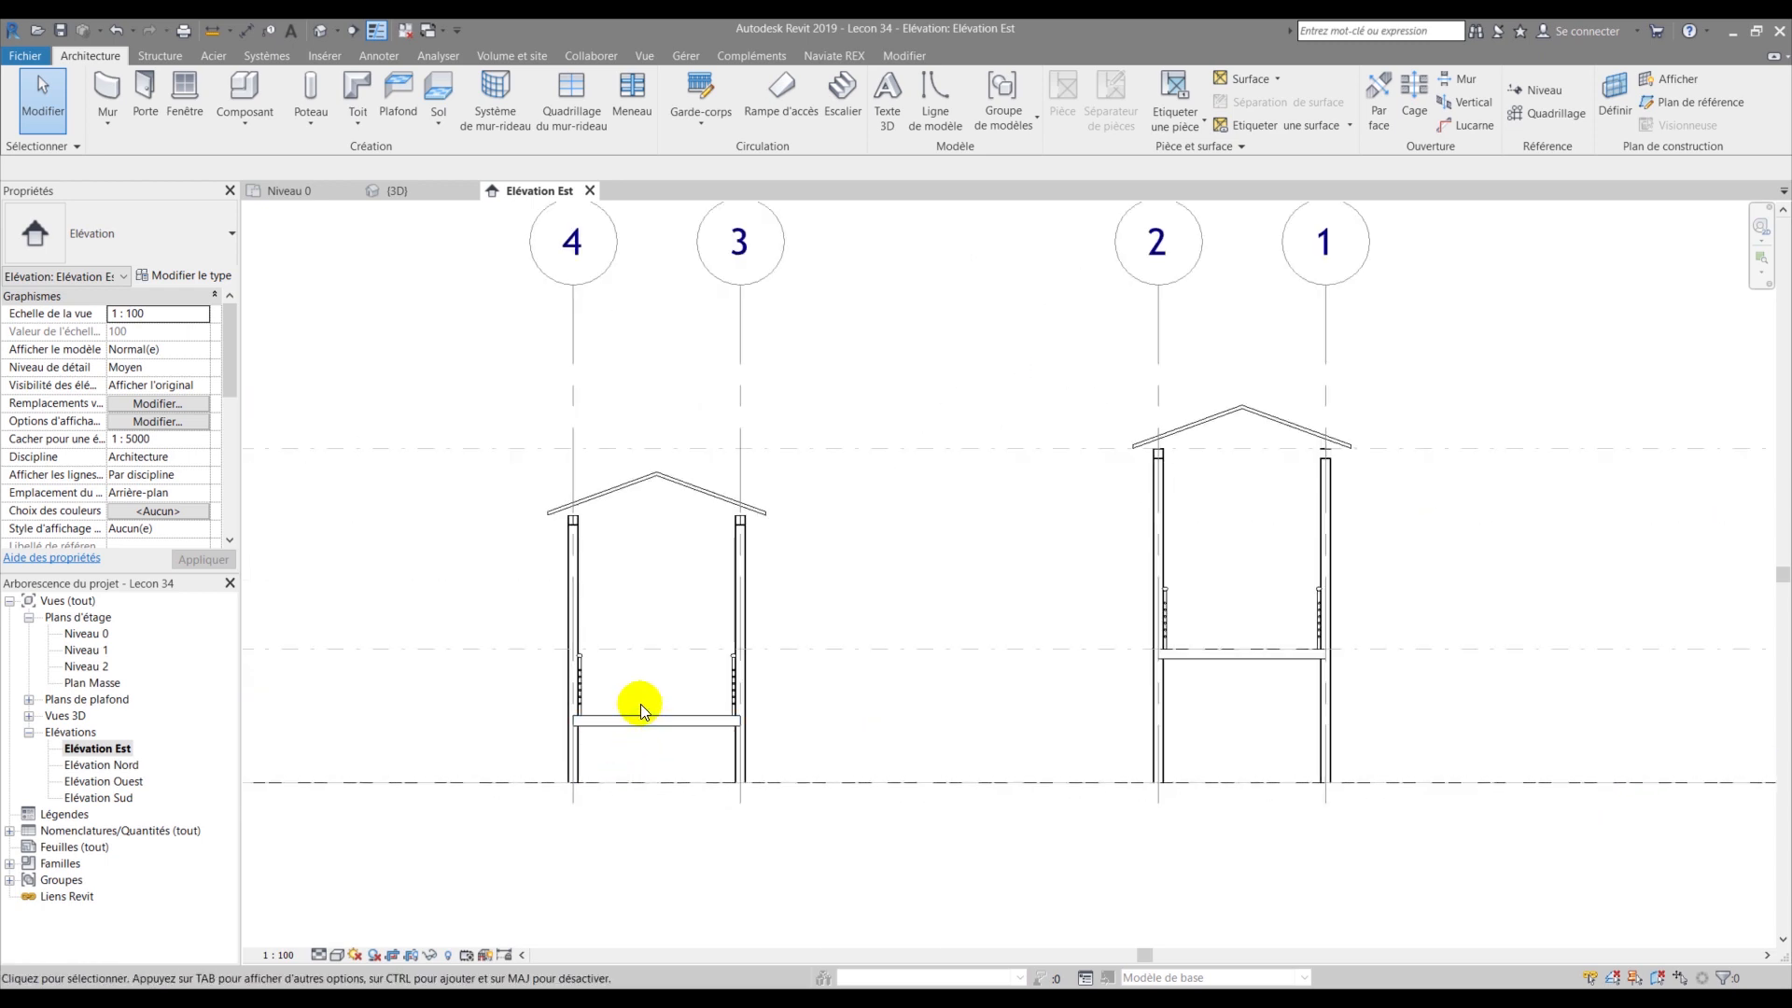
click(269, 192)
scroll(640, 713, down, 2)
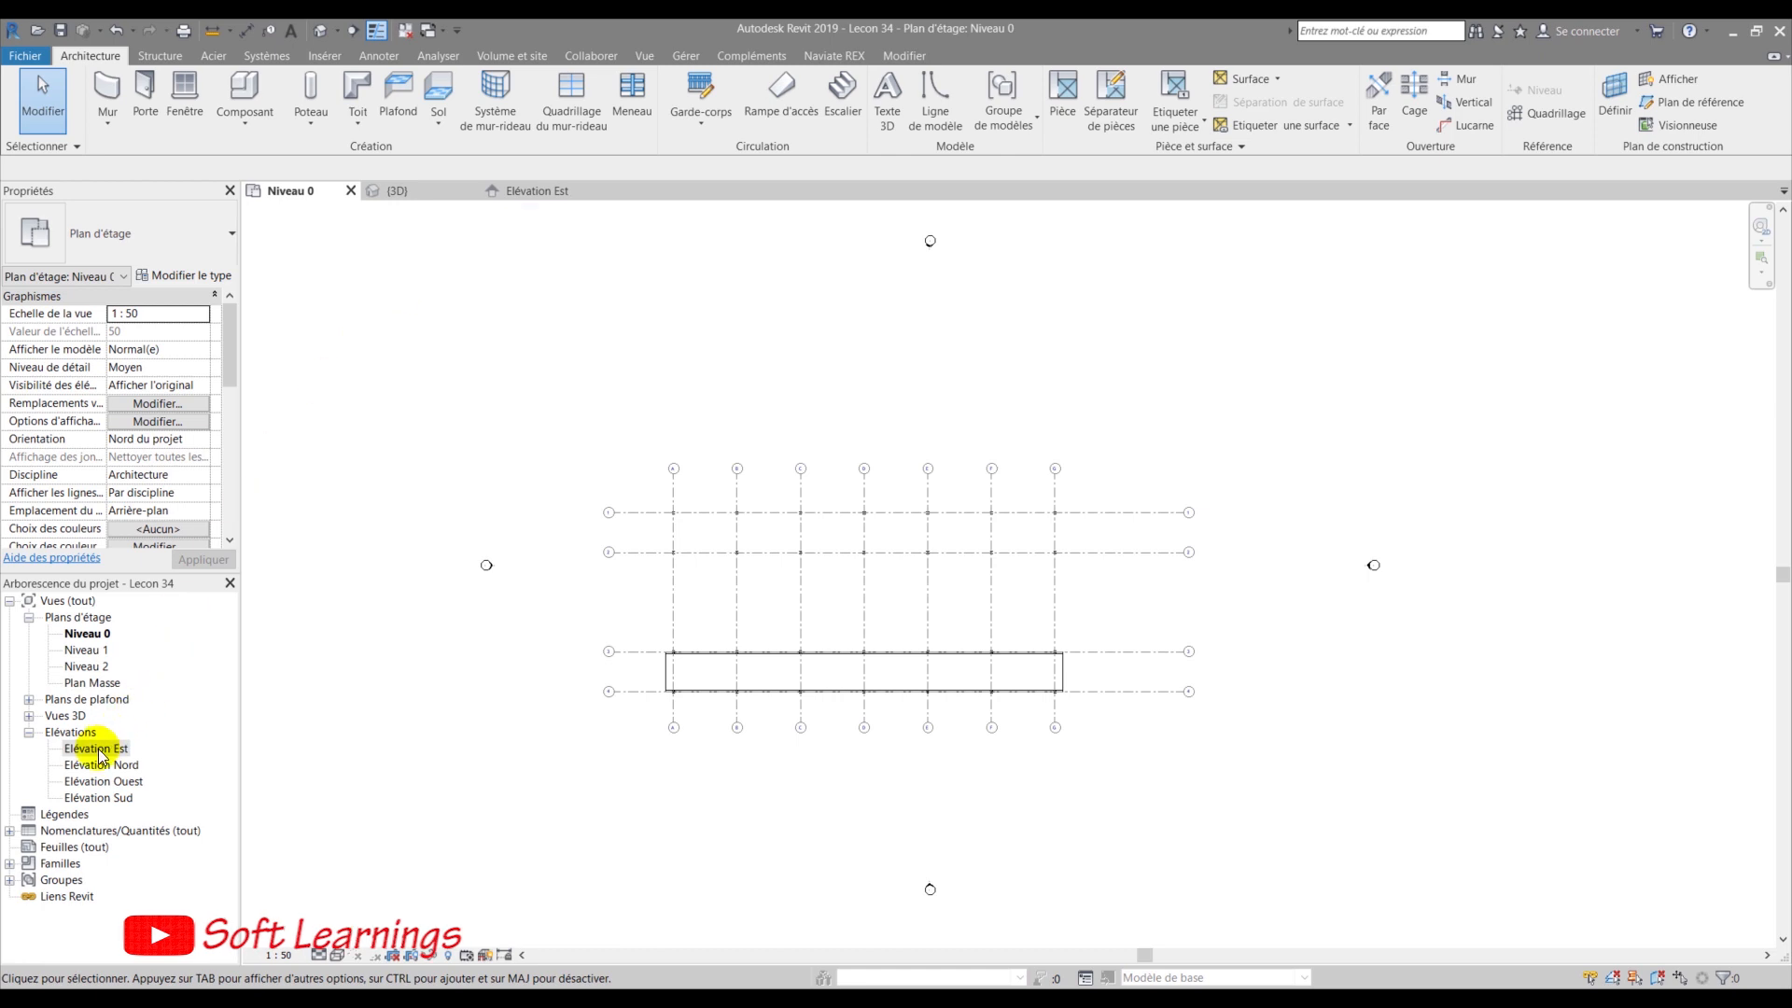
- Open the Niveau 1 floor plan and start an access ramp sketch, dismissing the save reminder without saving
double_click(82, 650)
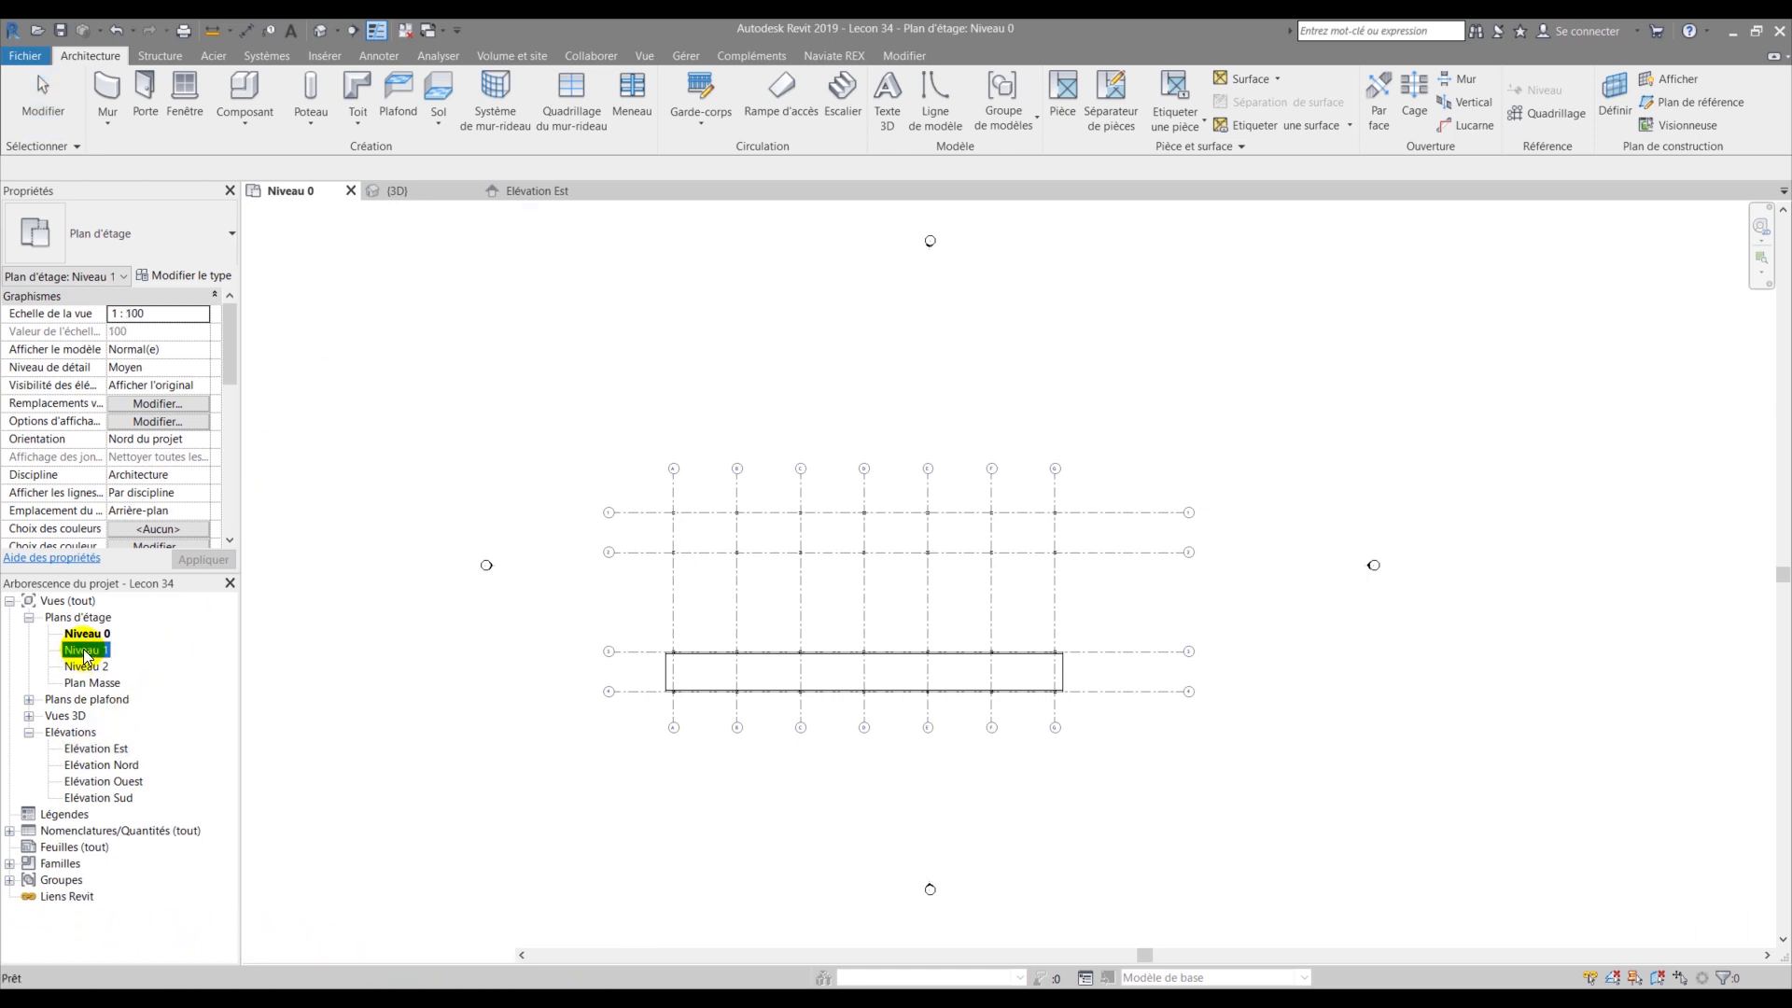
scroll(1180, 516, up, 3)
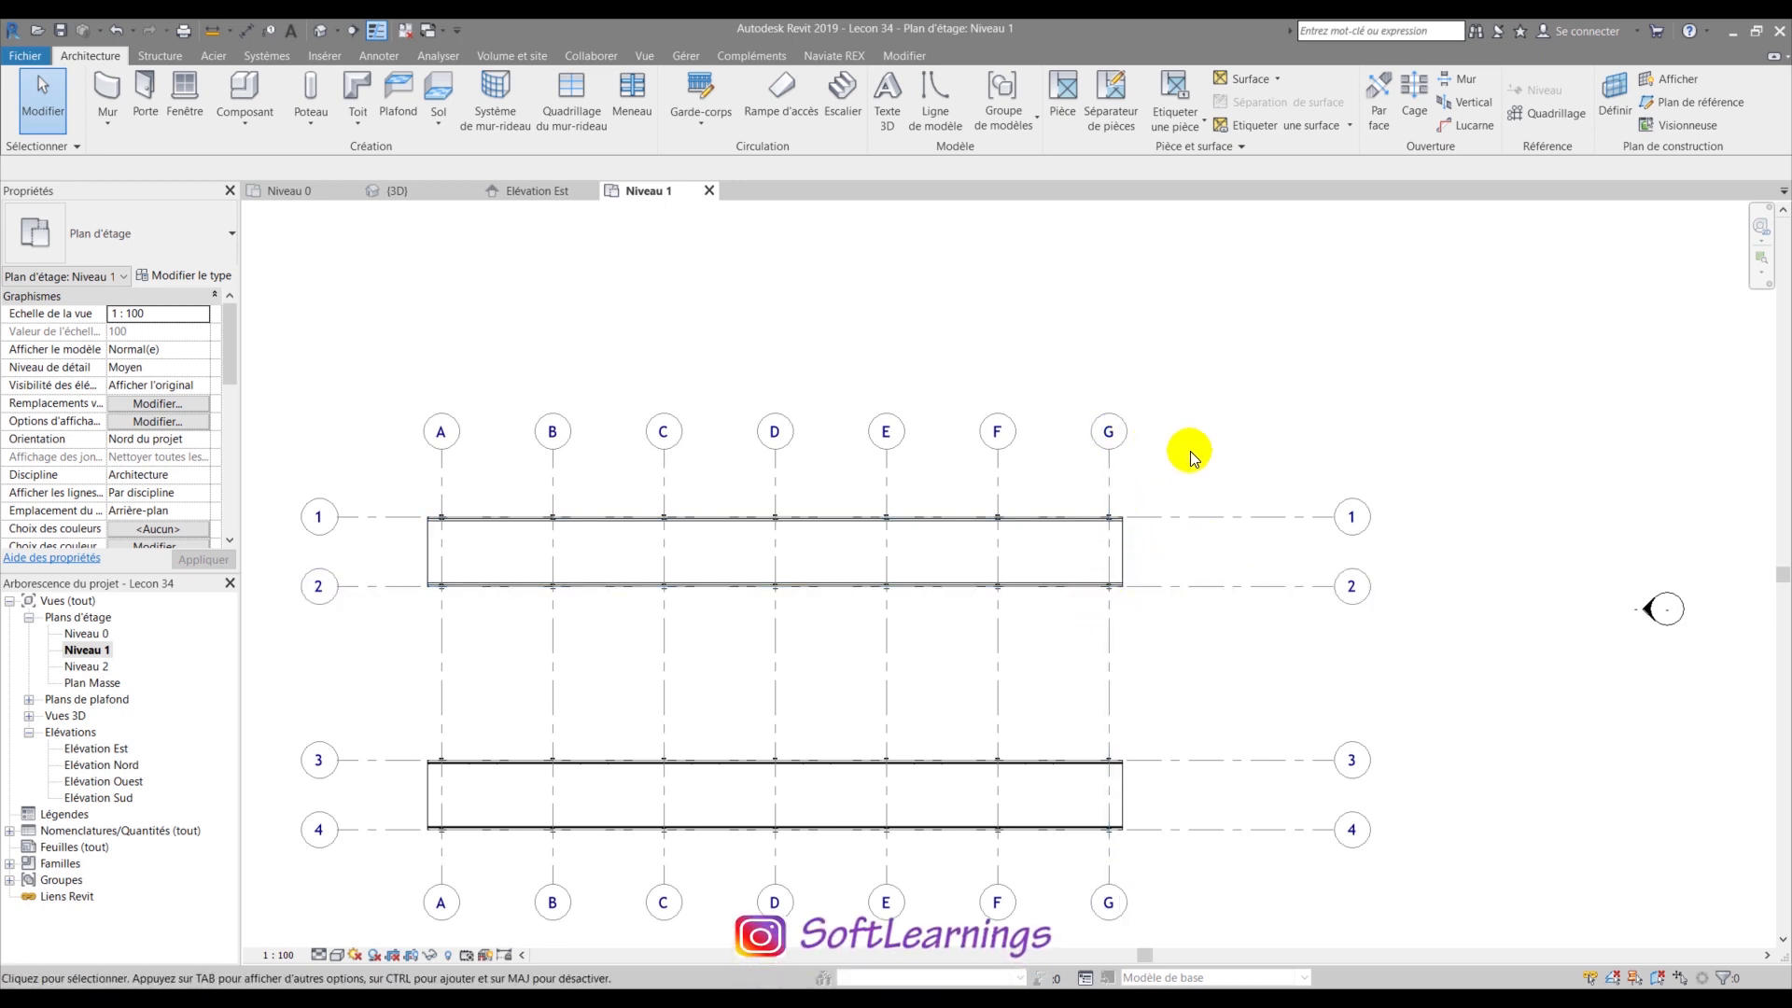
scroll(1204, 453, up, 3)
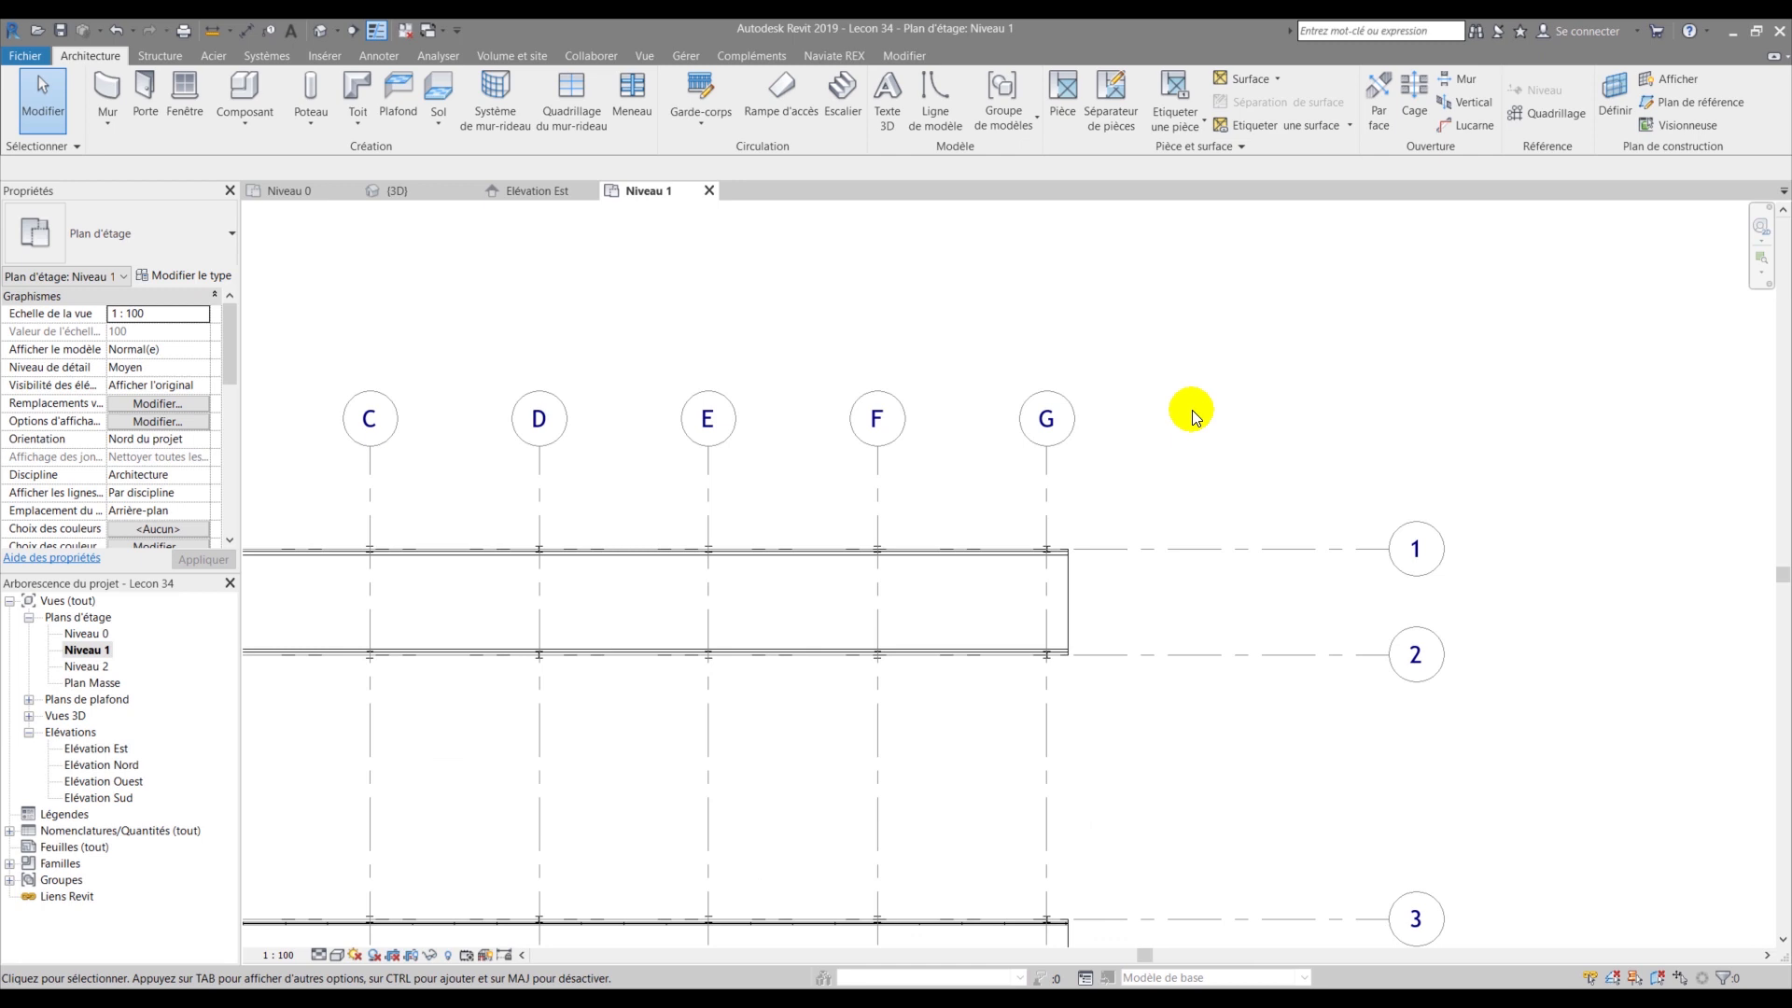
middle_drag(1191, 411, 1181, 438)
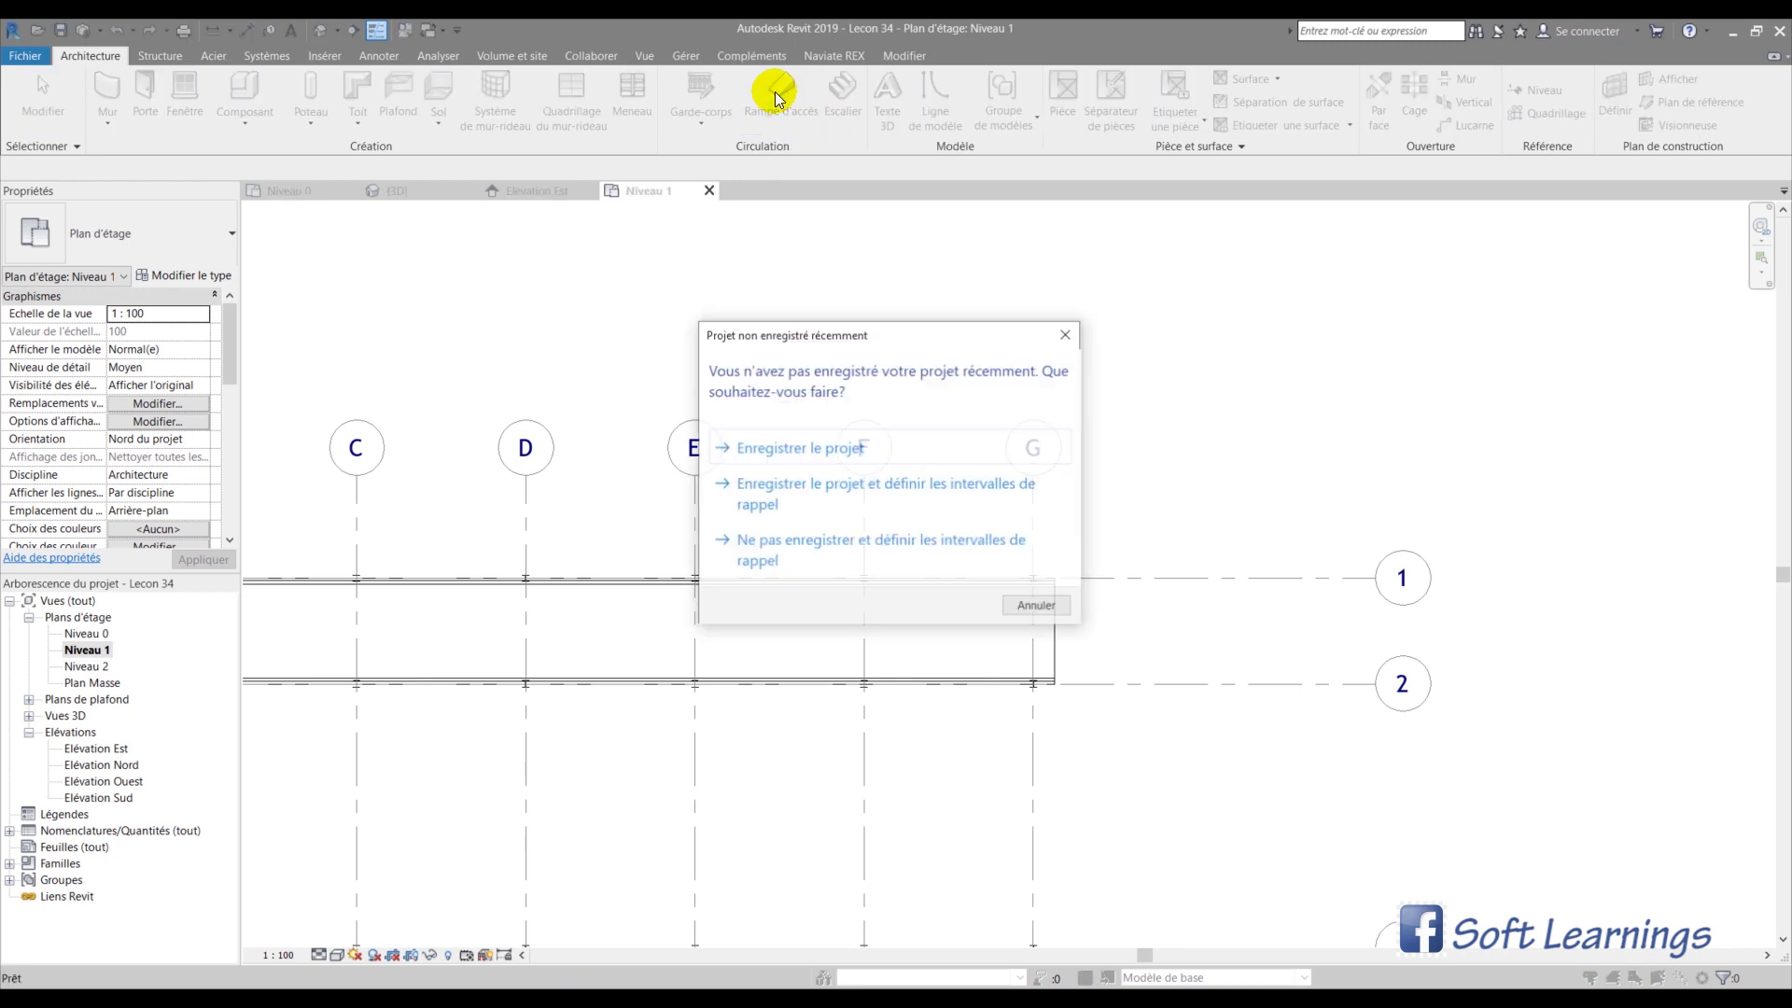
click(1064, 332)
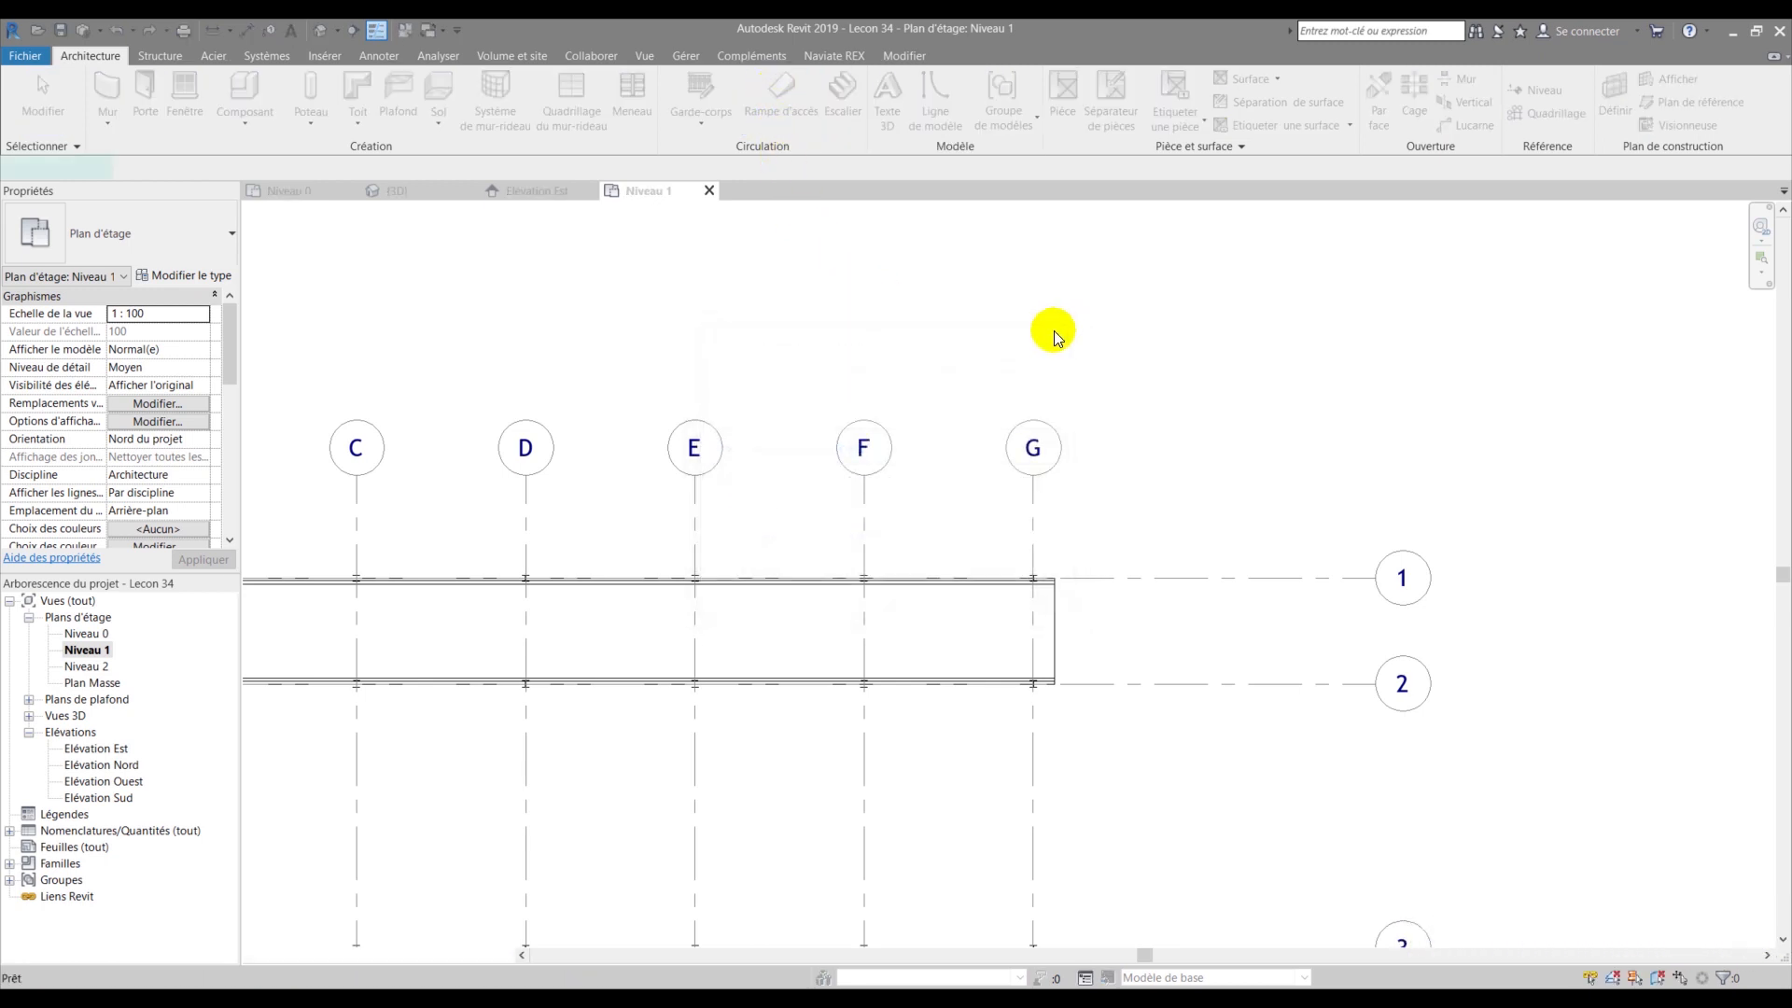
scroll(943, 392, down, 3)
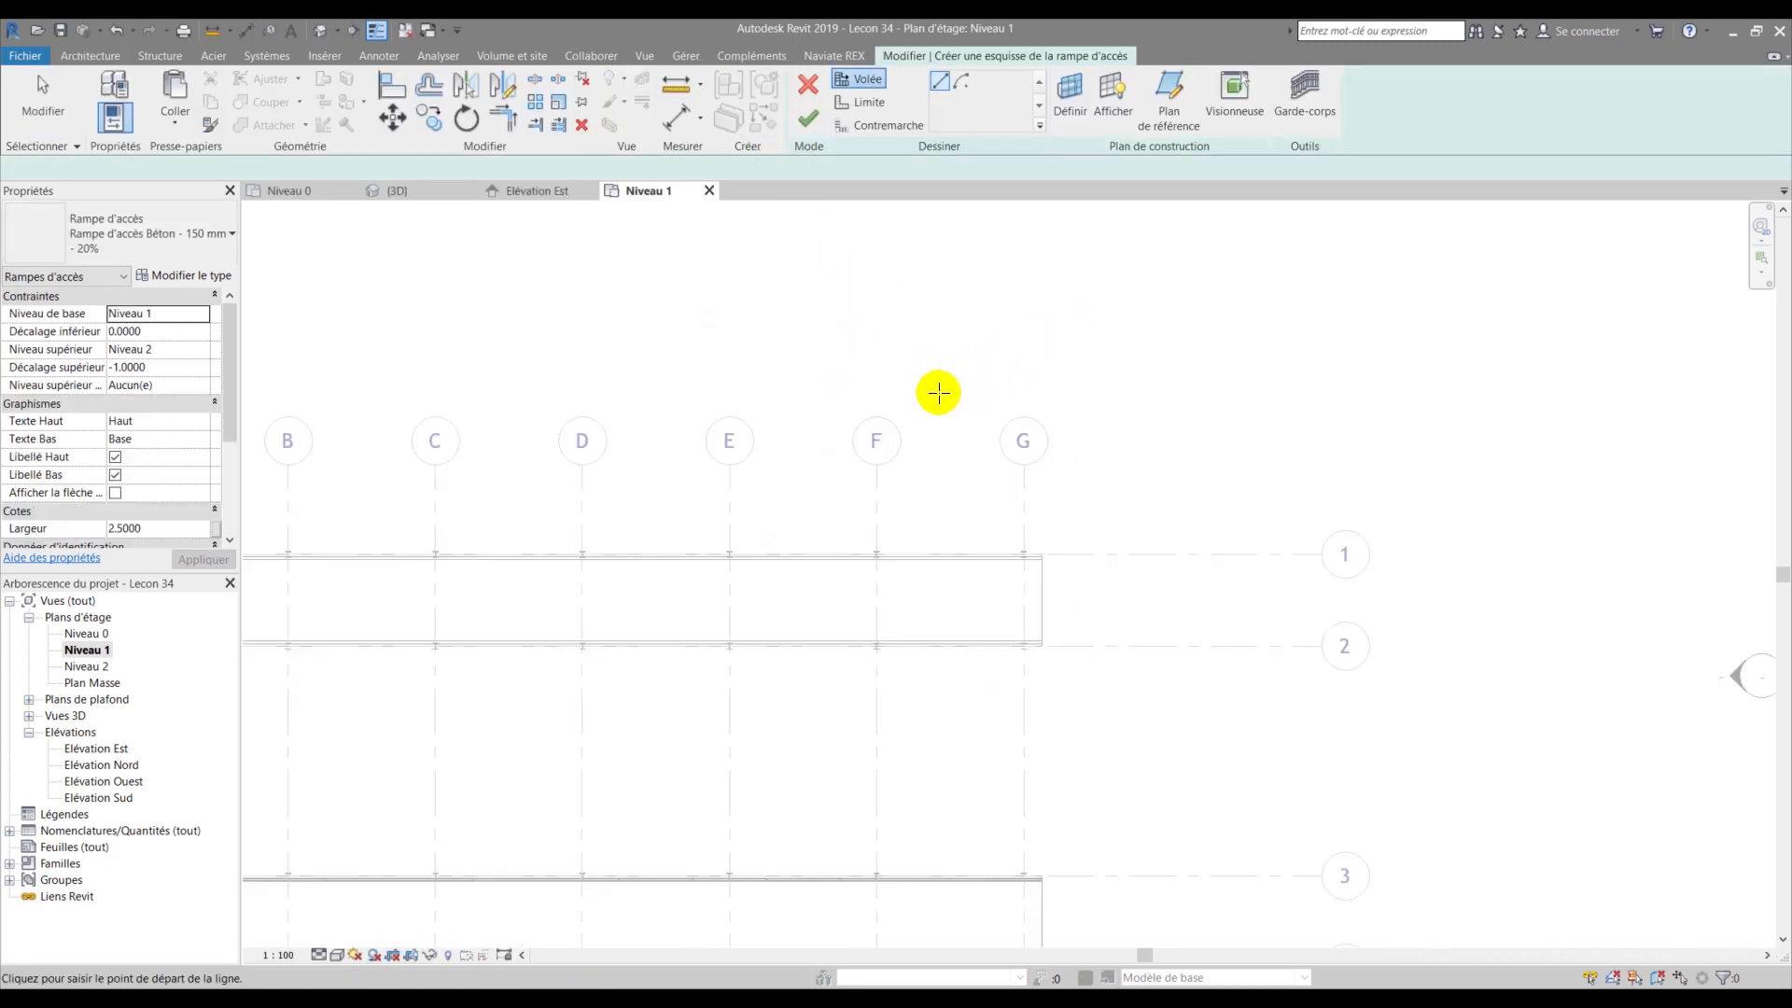
- Duplicate the ramp type "Rampe d'accès Béton - 150 mm - 12%" as "Rampe d'accès Béton - 150 mm - 14%"
click(160, 239)
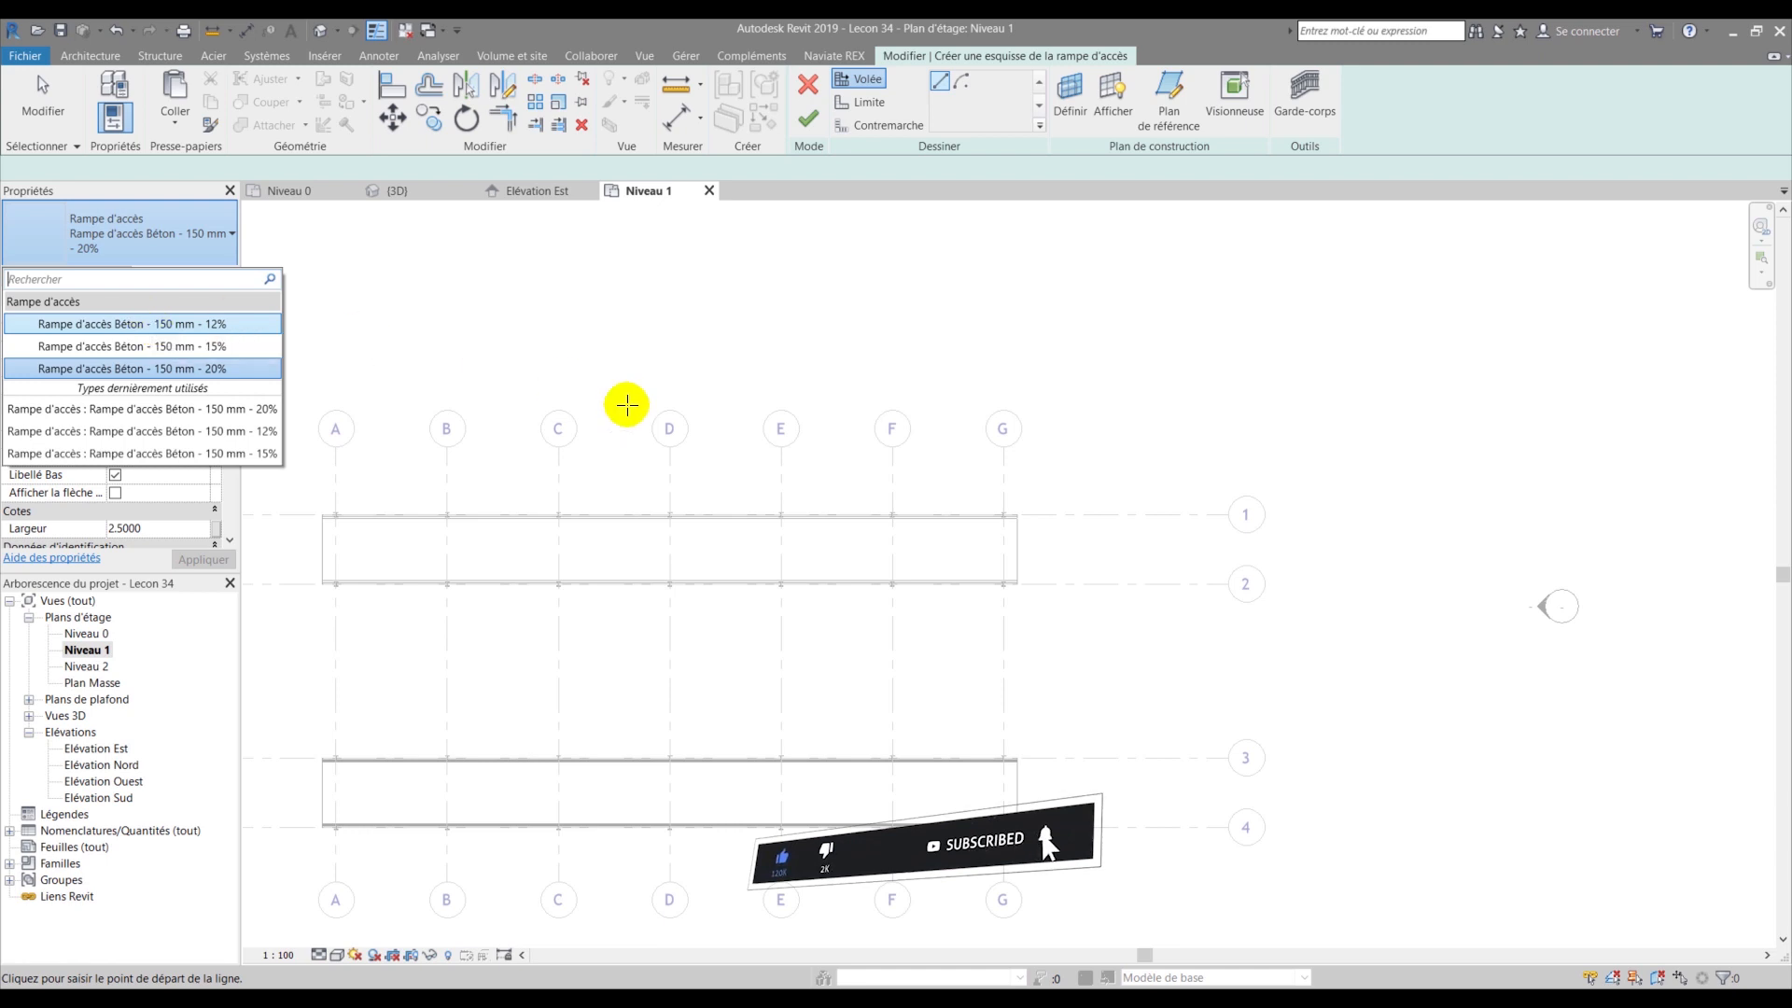
click(119, 324)
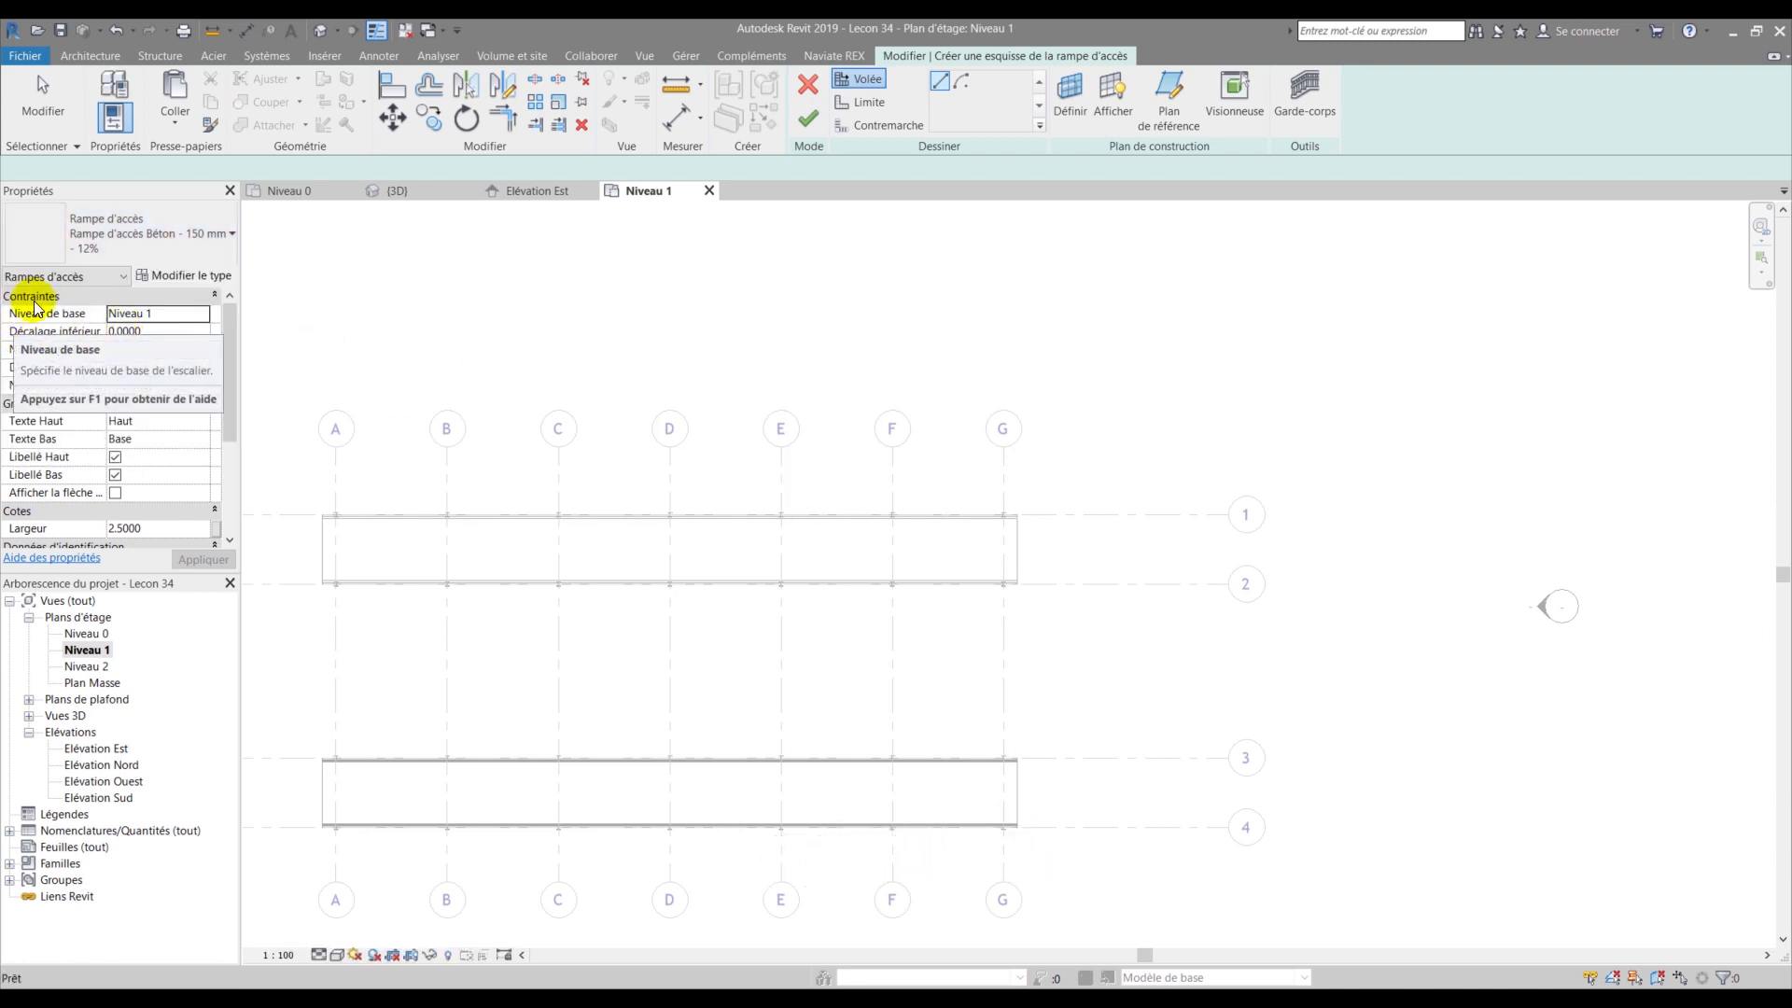
click(171, 279)
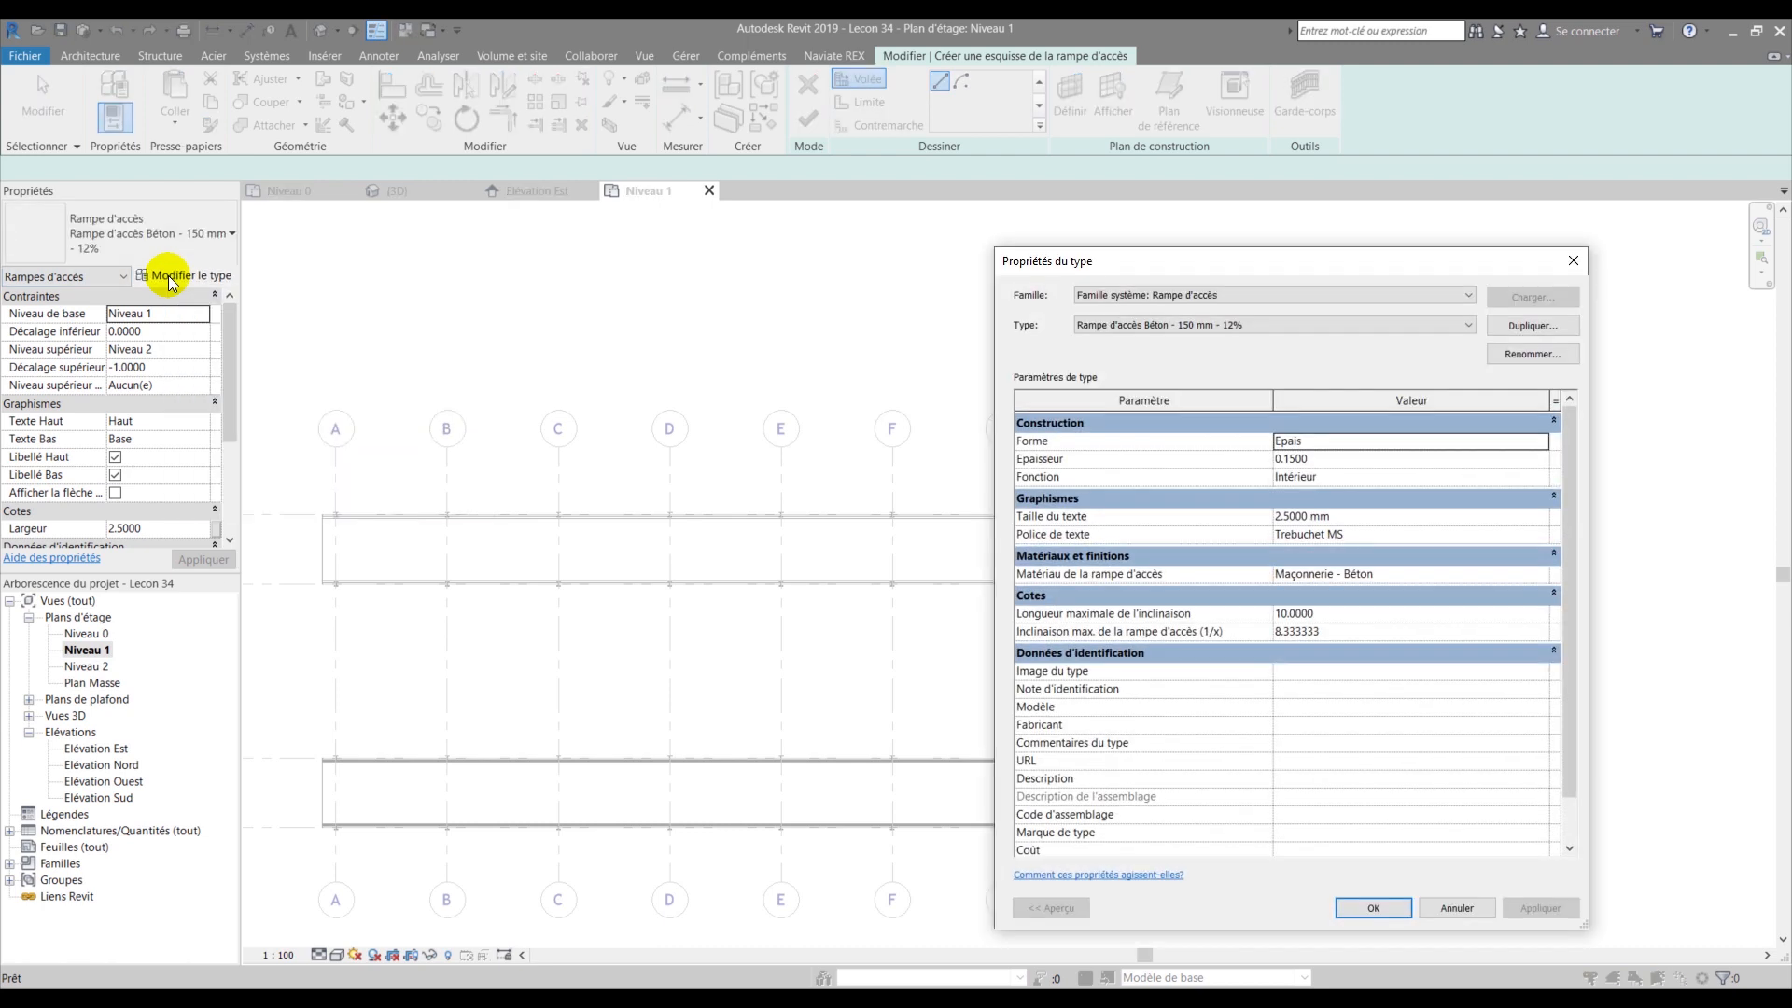
drag(1160, 262, 769, 244)
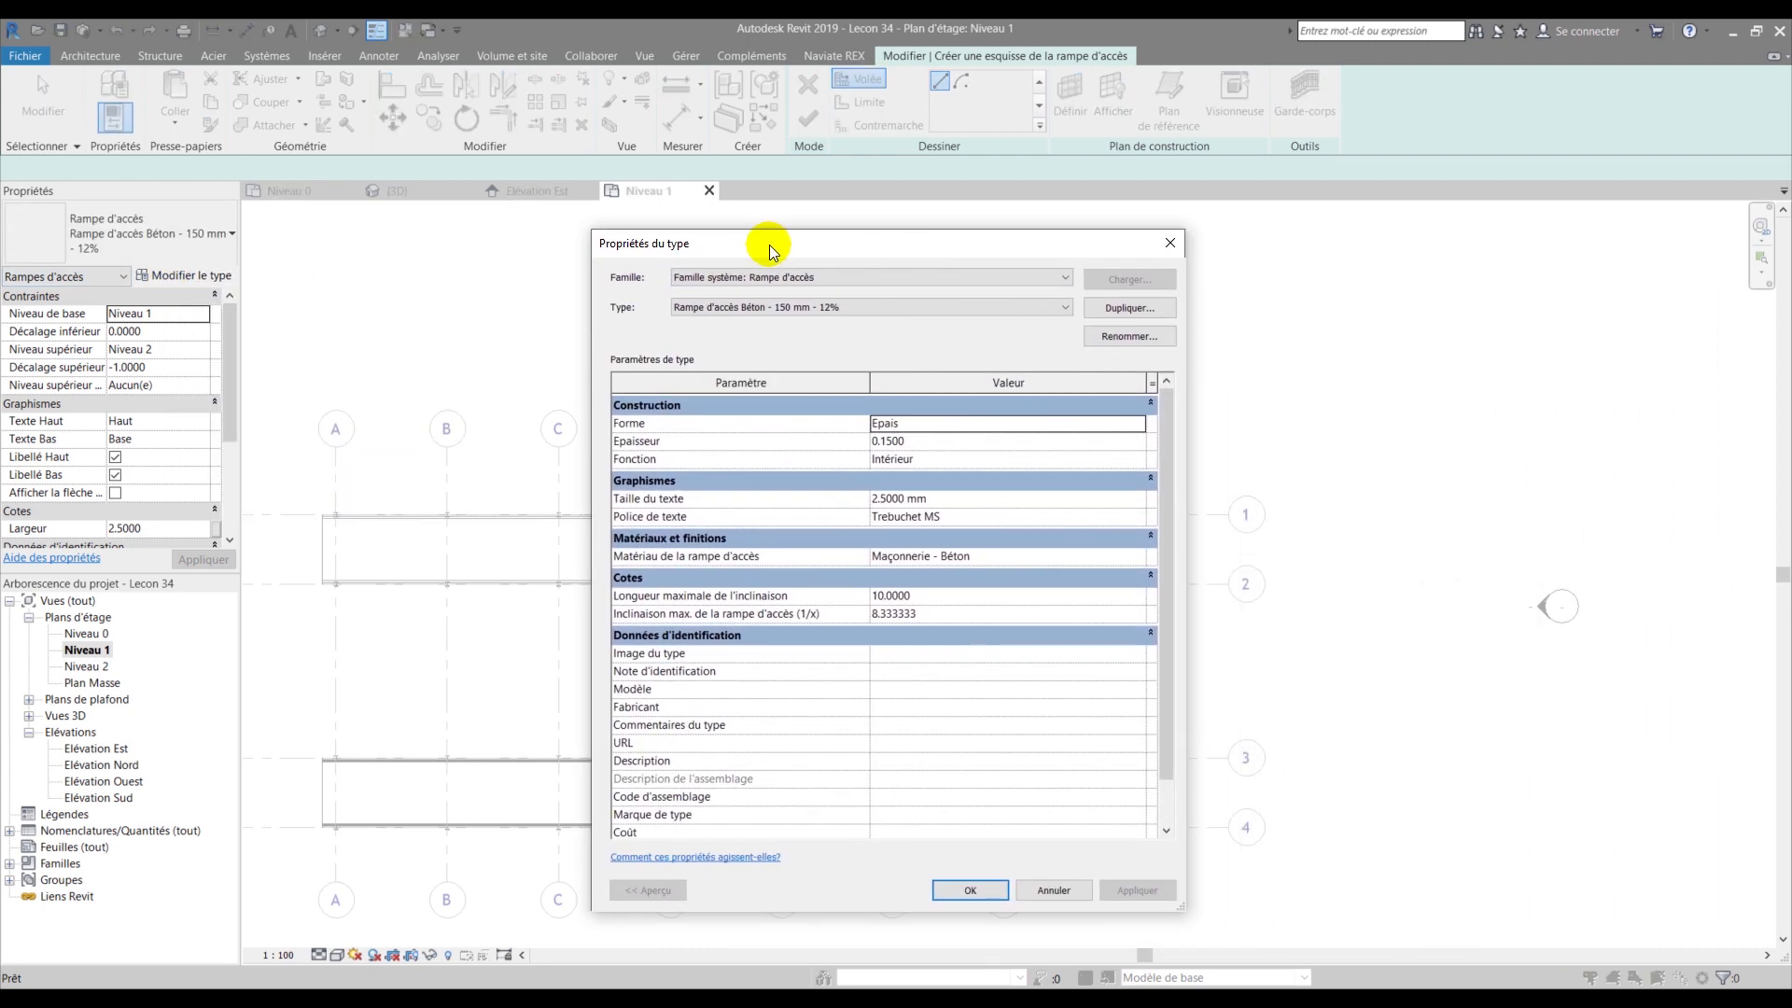
click(1125, 308)
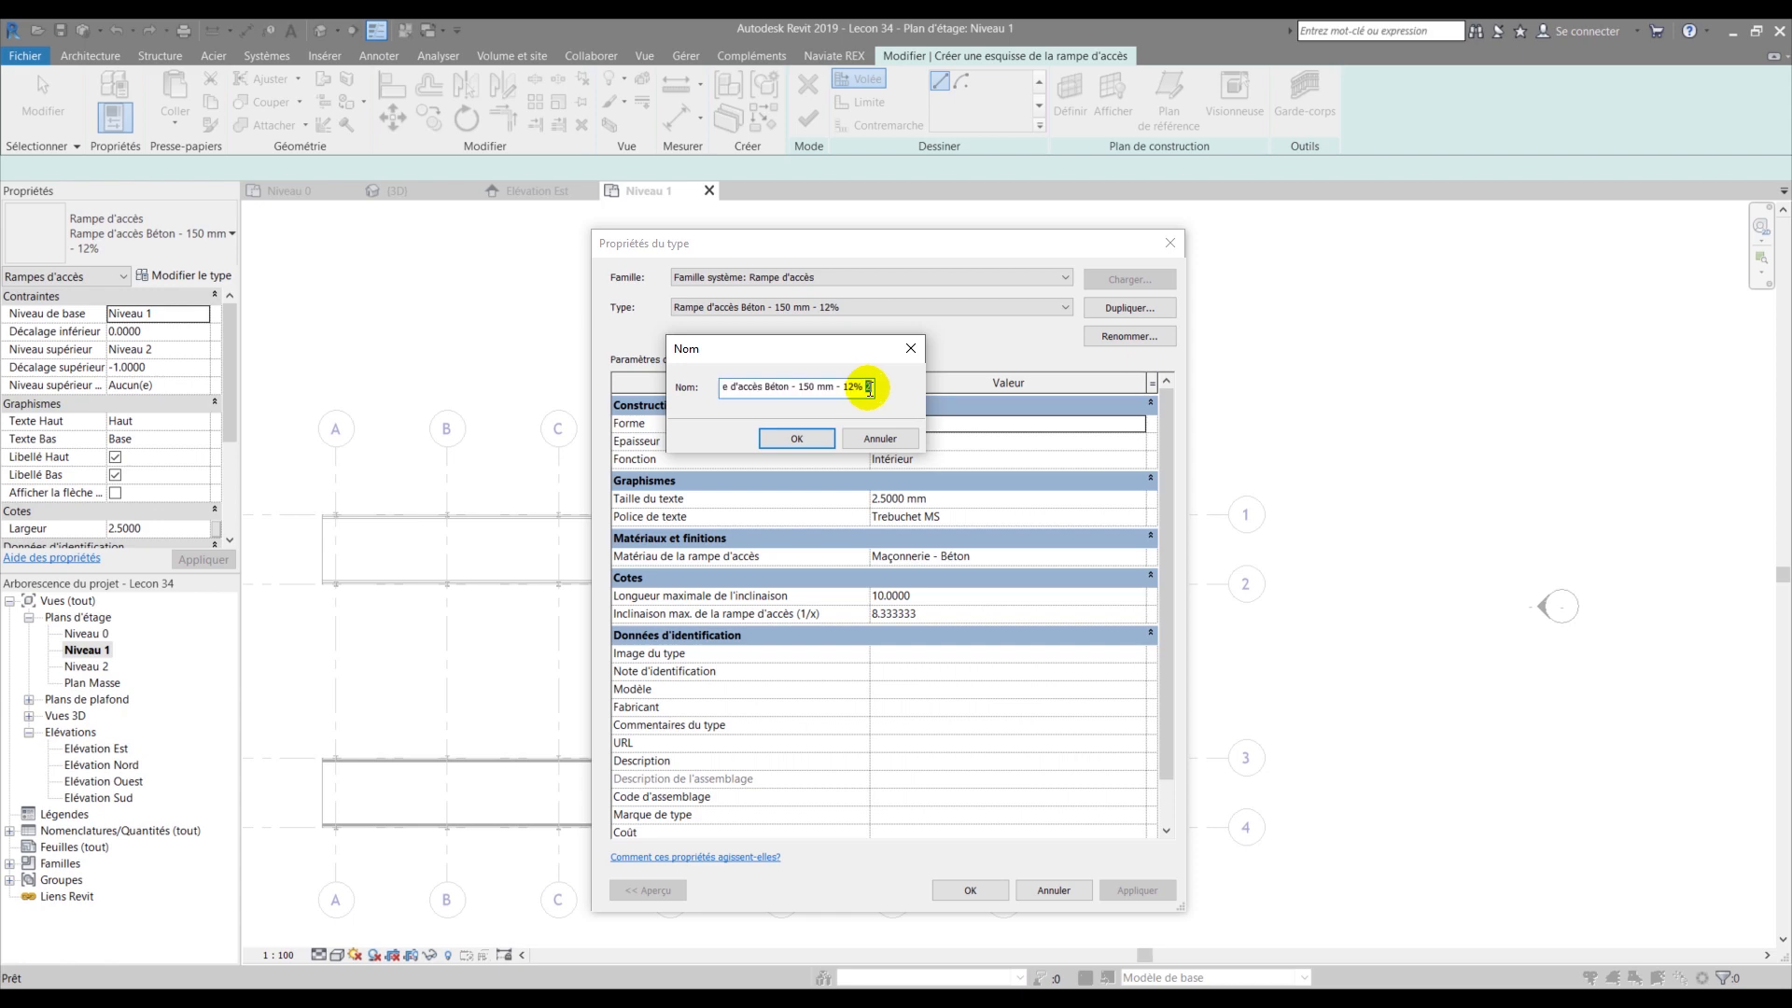
key(BackSpace)
text(4)
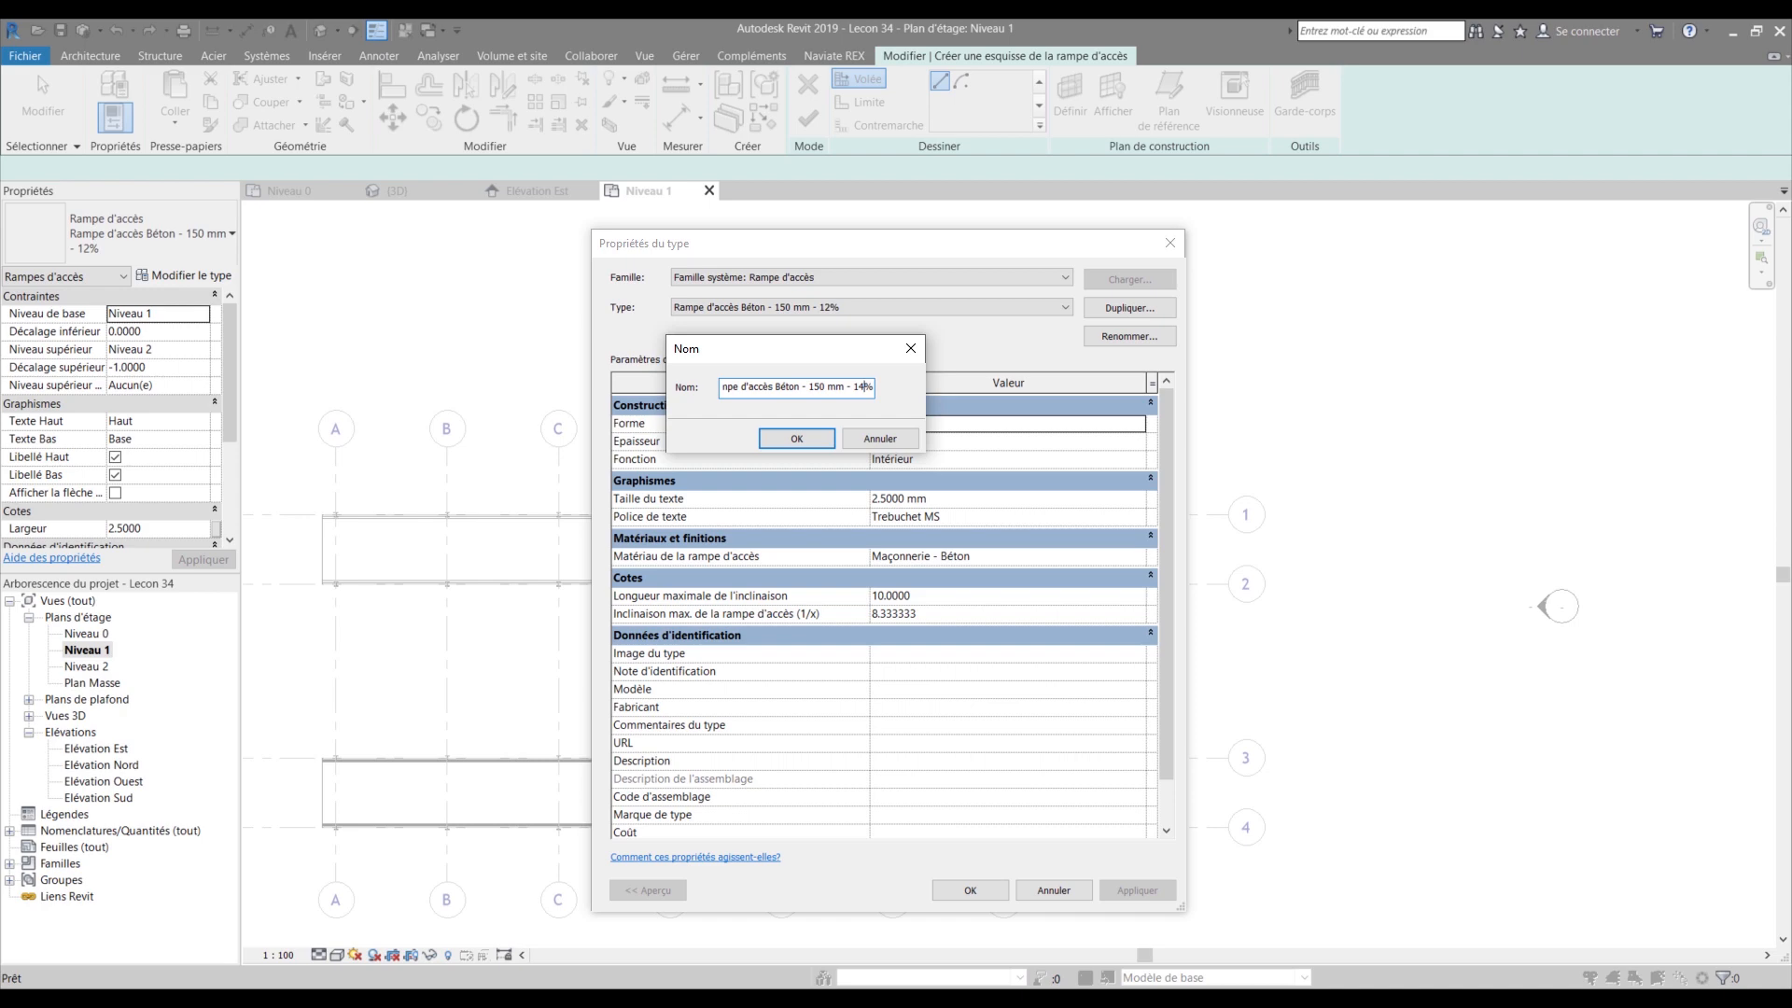
click(805, 435)
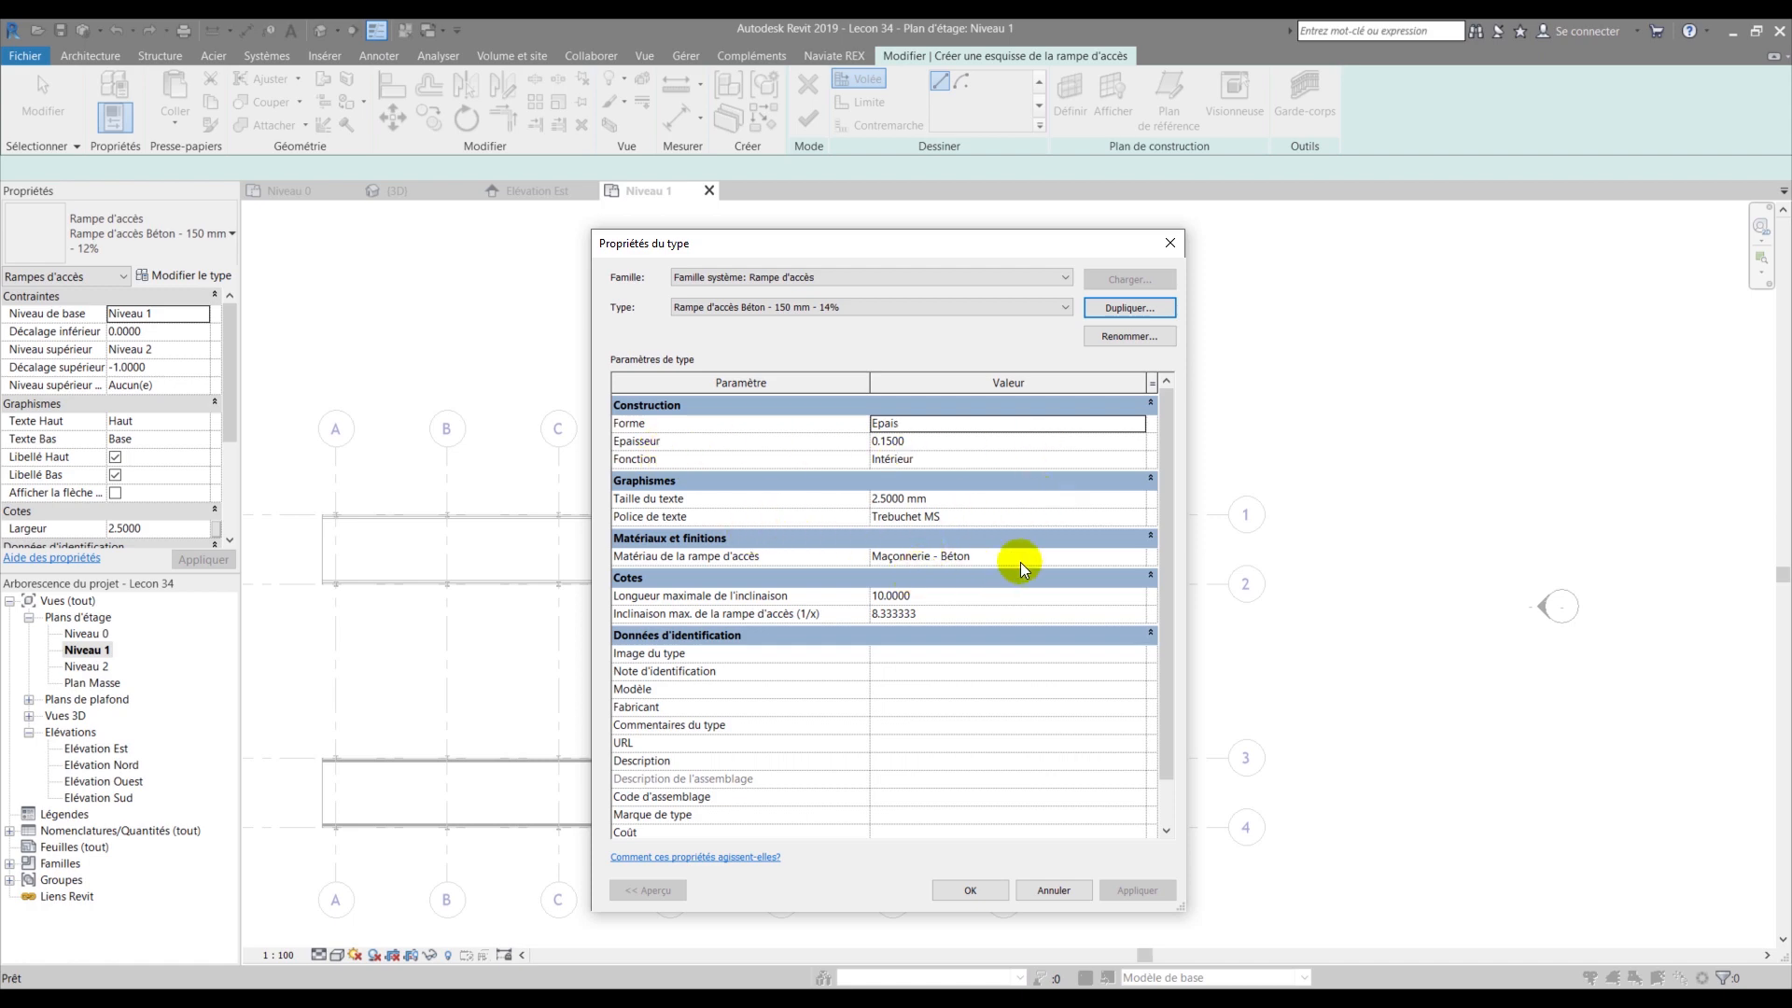
- Set the 14% ramp type's material to "Béton, coulé sur place" and its maximum slope (1/x) to 7.142857
click(1139, 558)
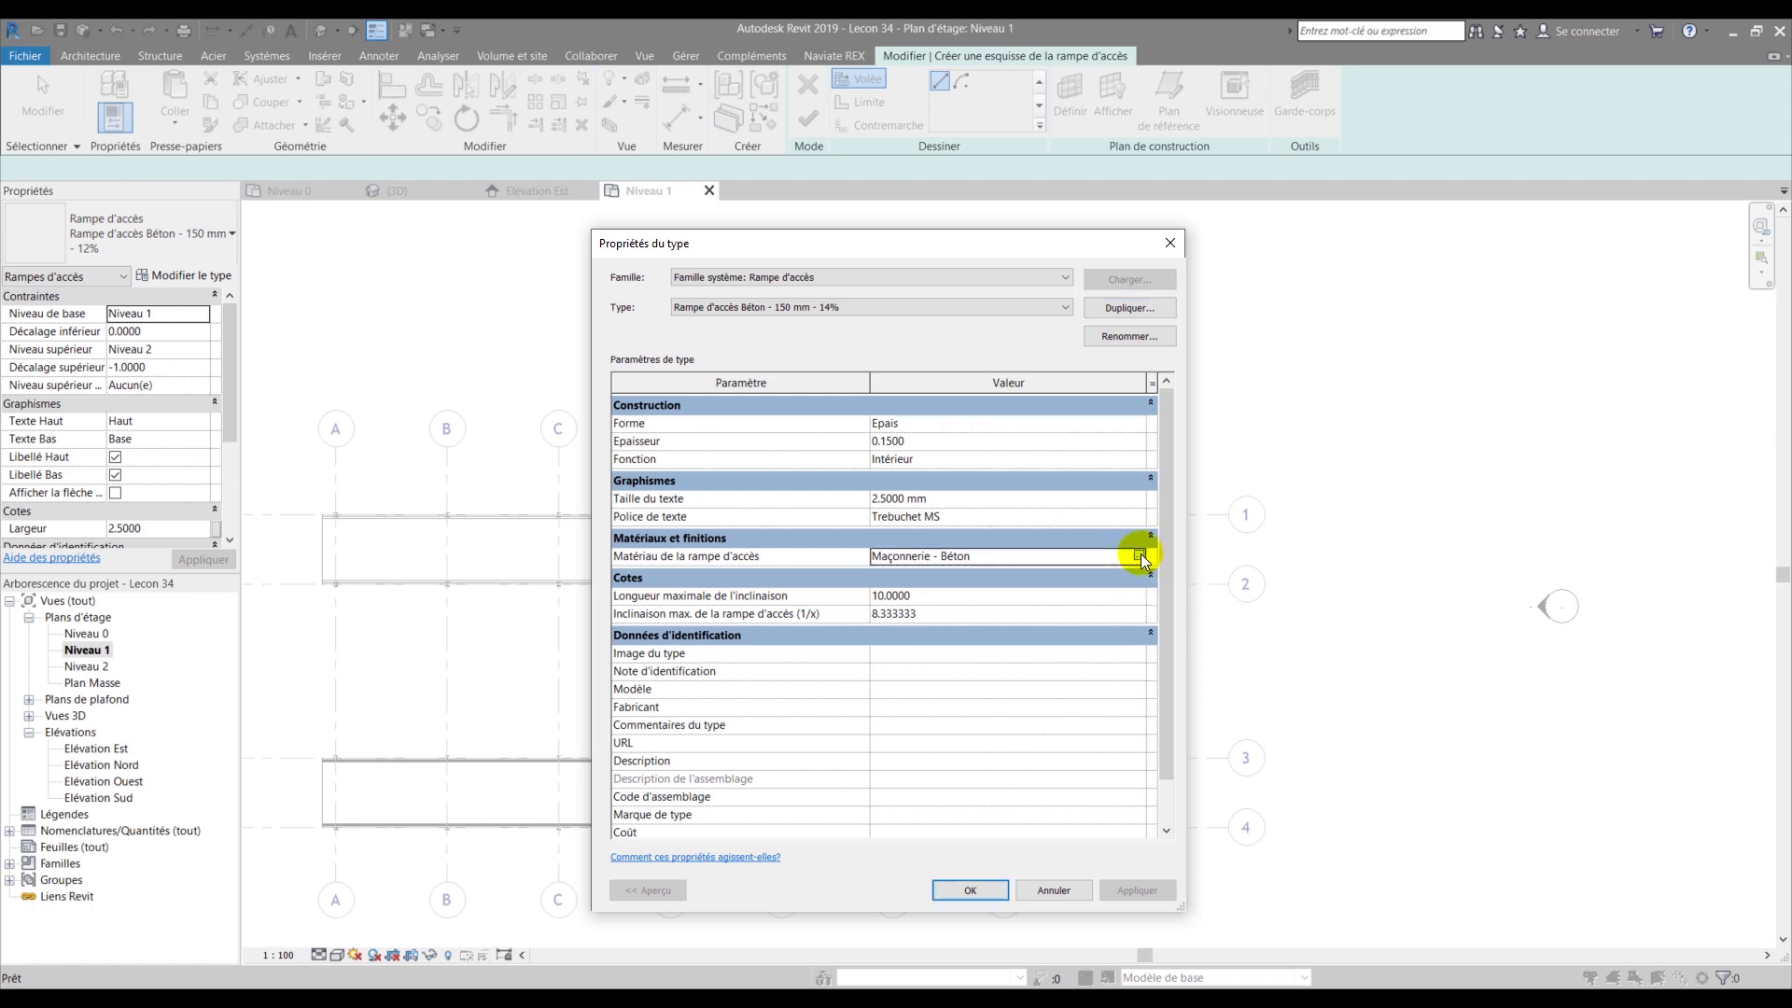
click(1139, 555)
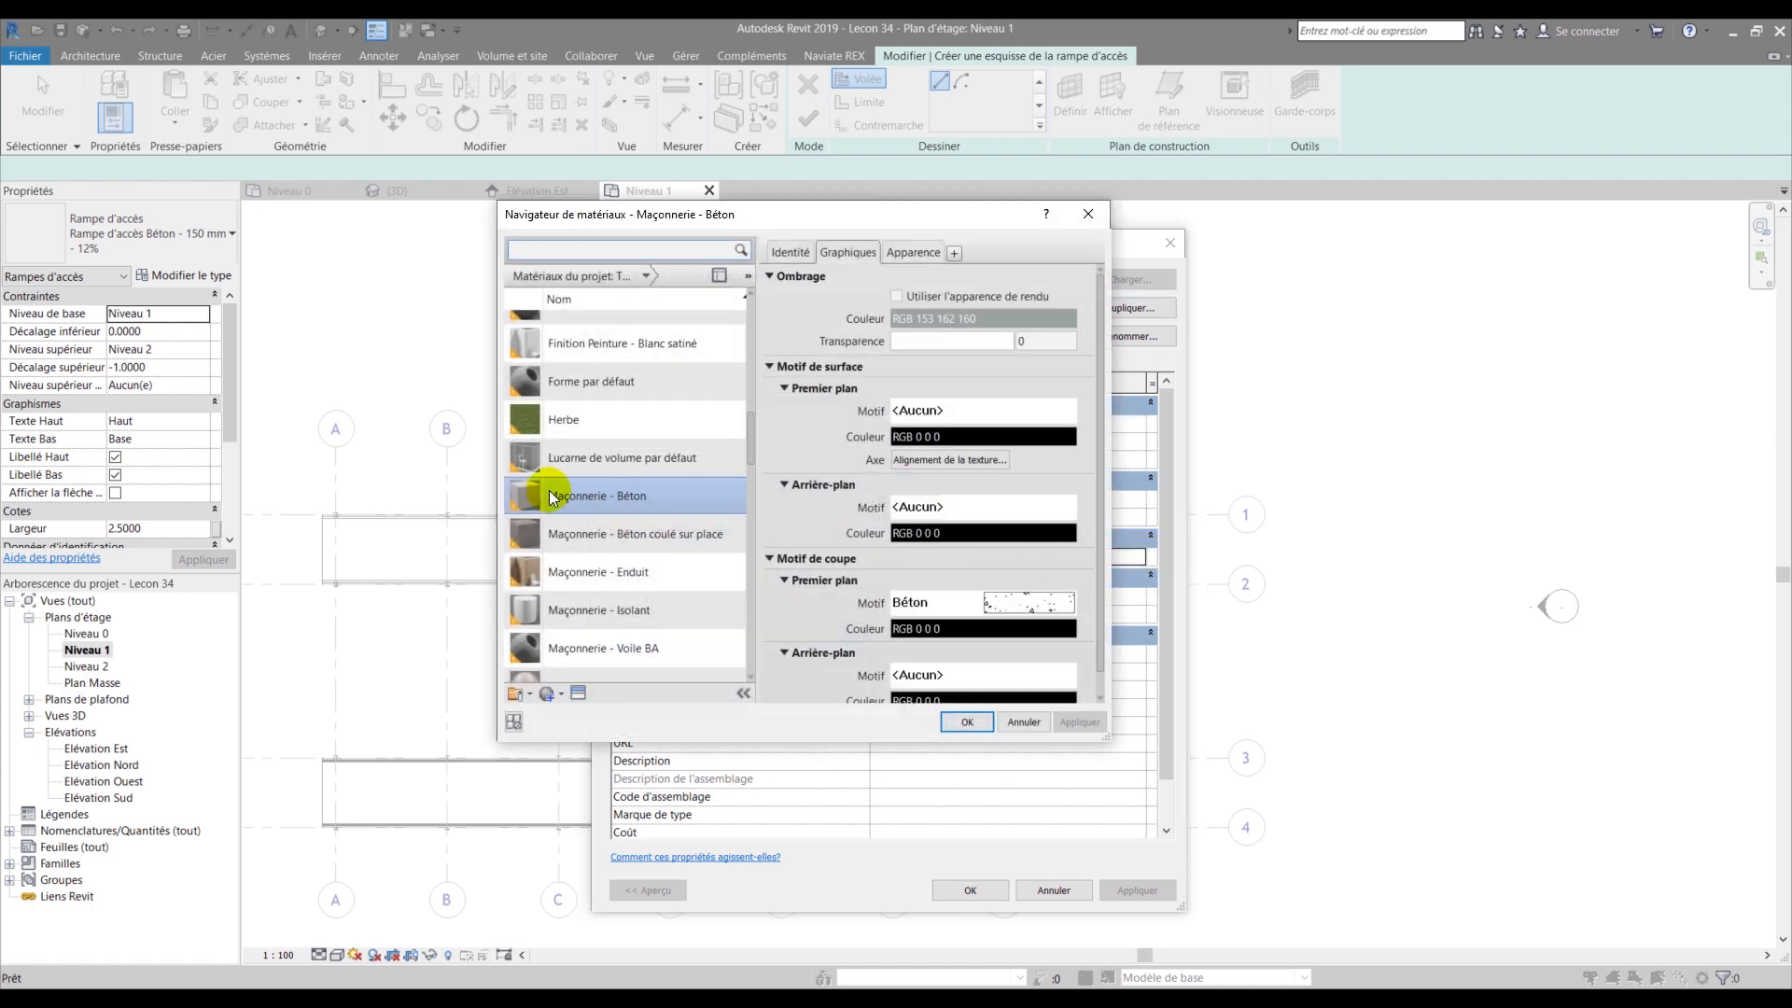
scroll(554, 490, up, 5)
click(551, 431)
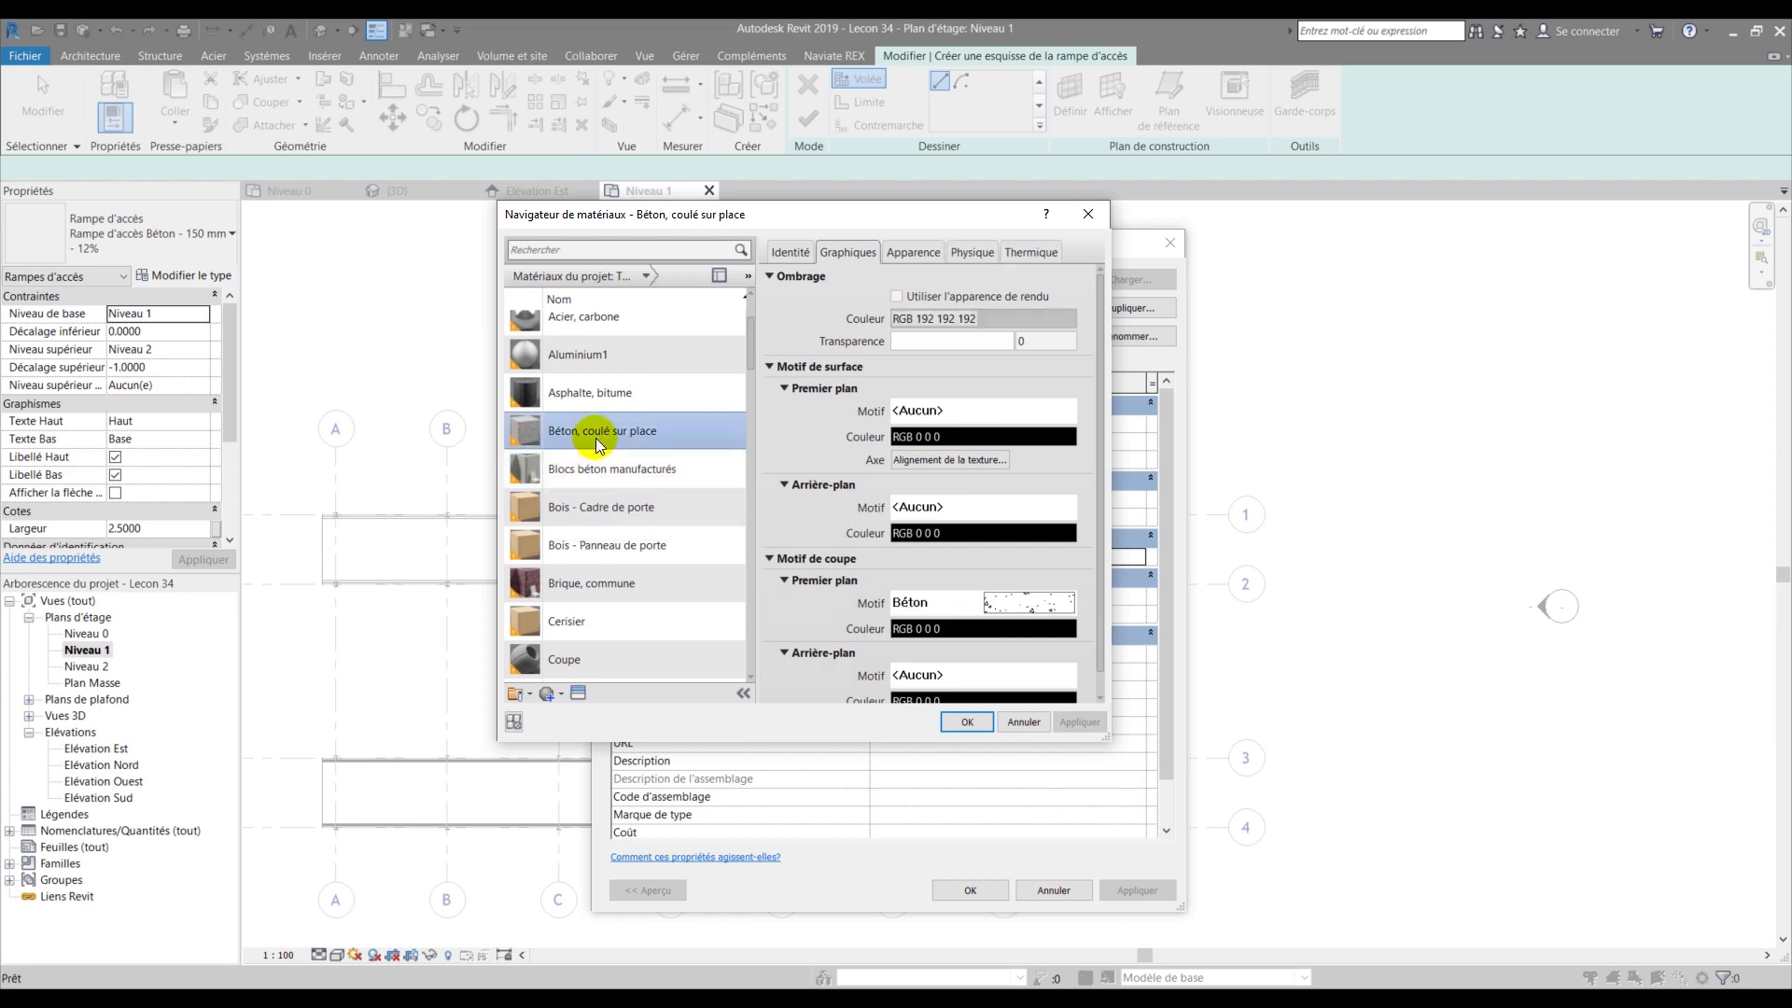
click(961, 722)
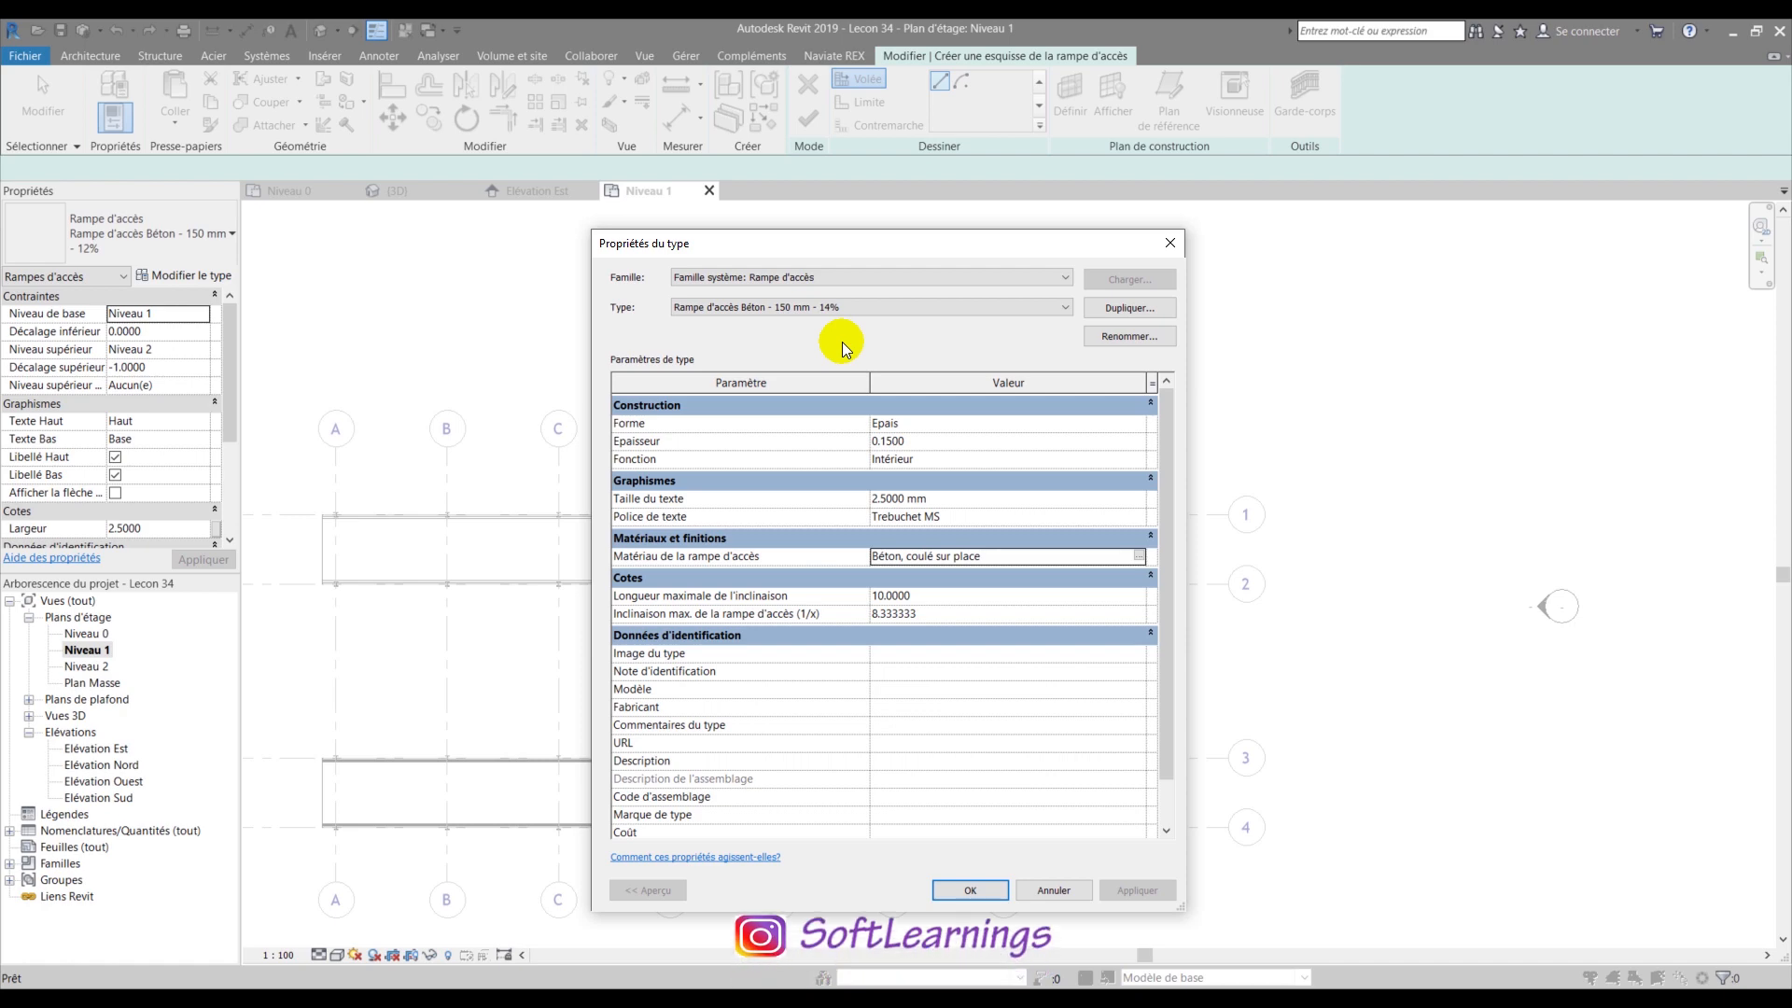
click(956, 618)
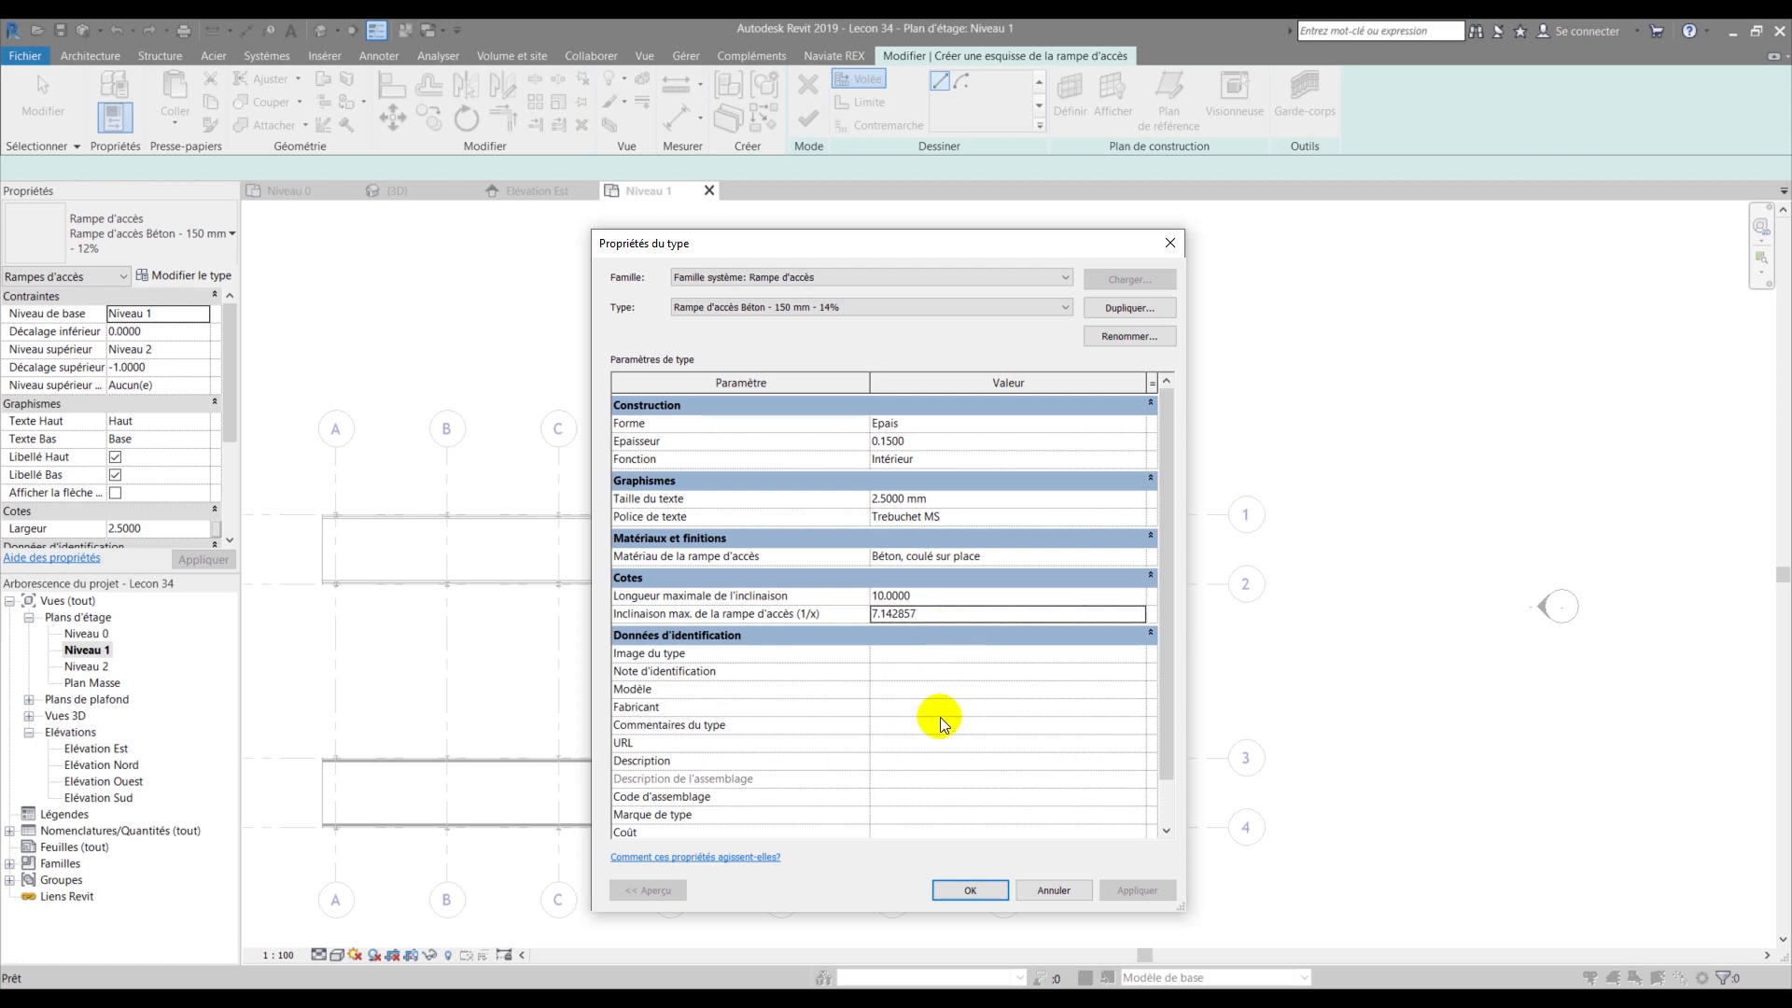
click(970, 890)
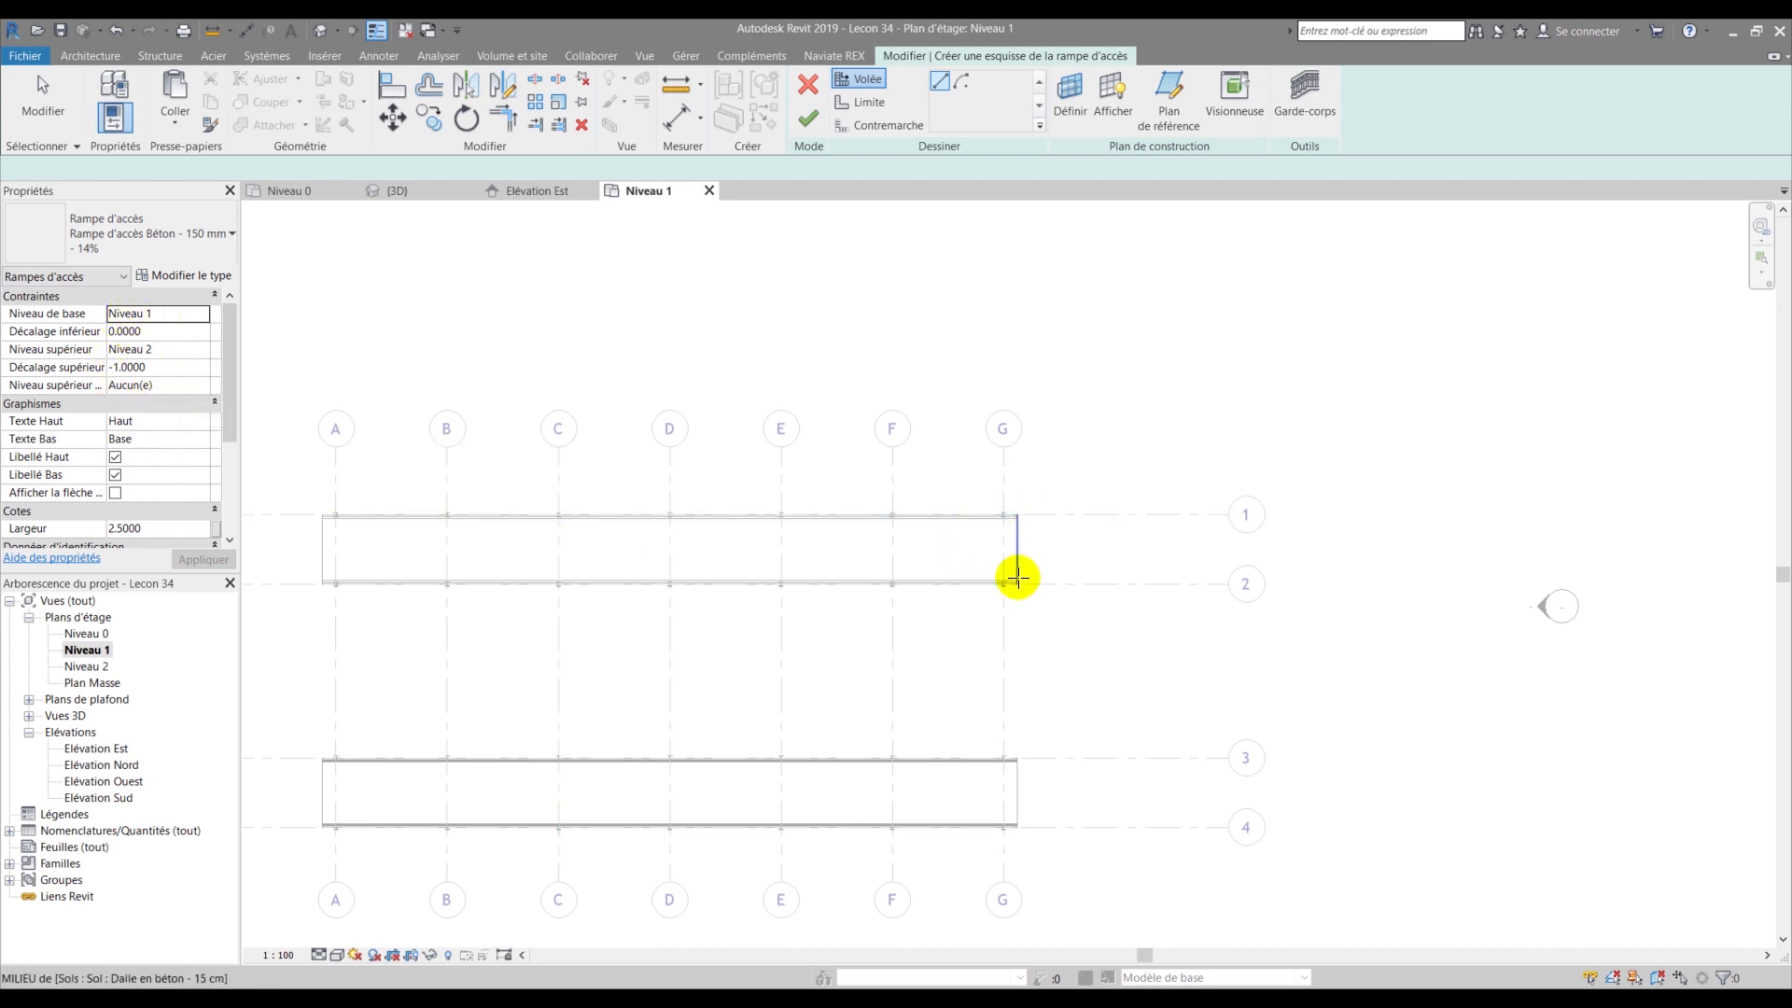
- Constrain the ramp from base level Niveau 0 to top level Niveau 1 with a top offset of 0
click(205, 317)
click(147, 338)
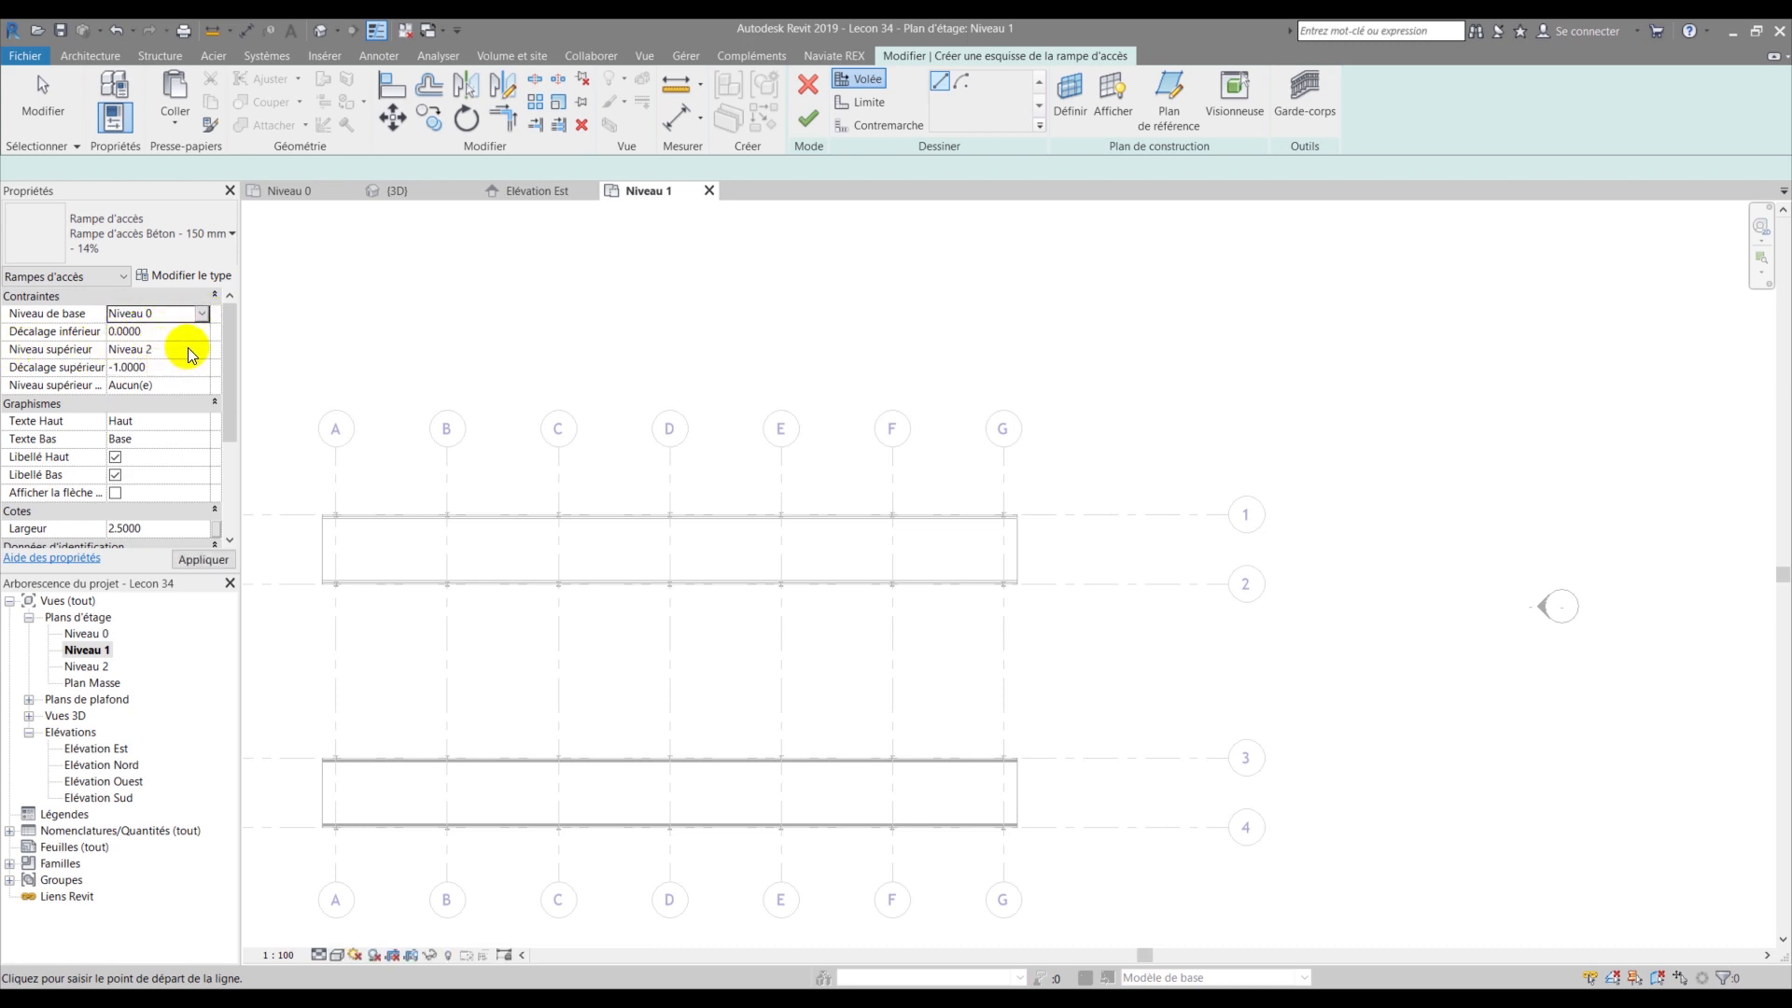
click(204, 351)
click(123, 393)
click(162, 366)
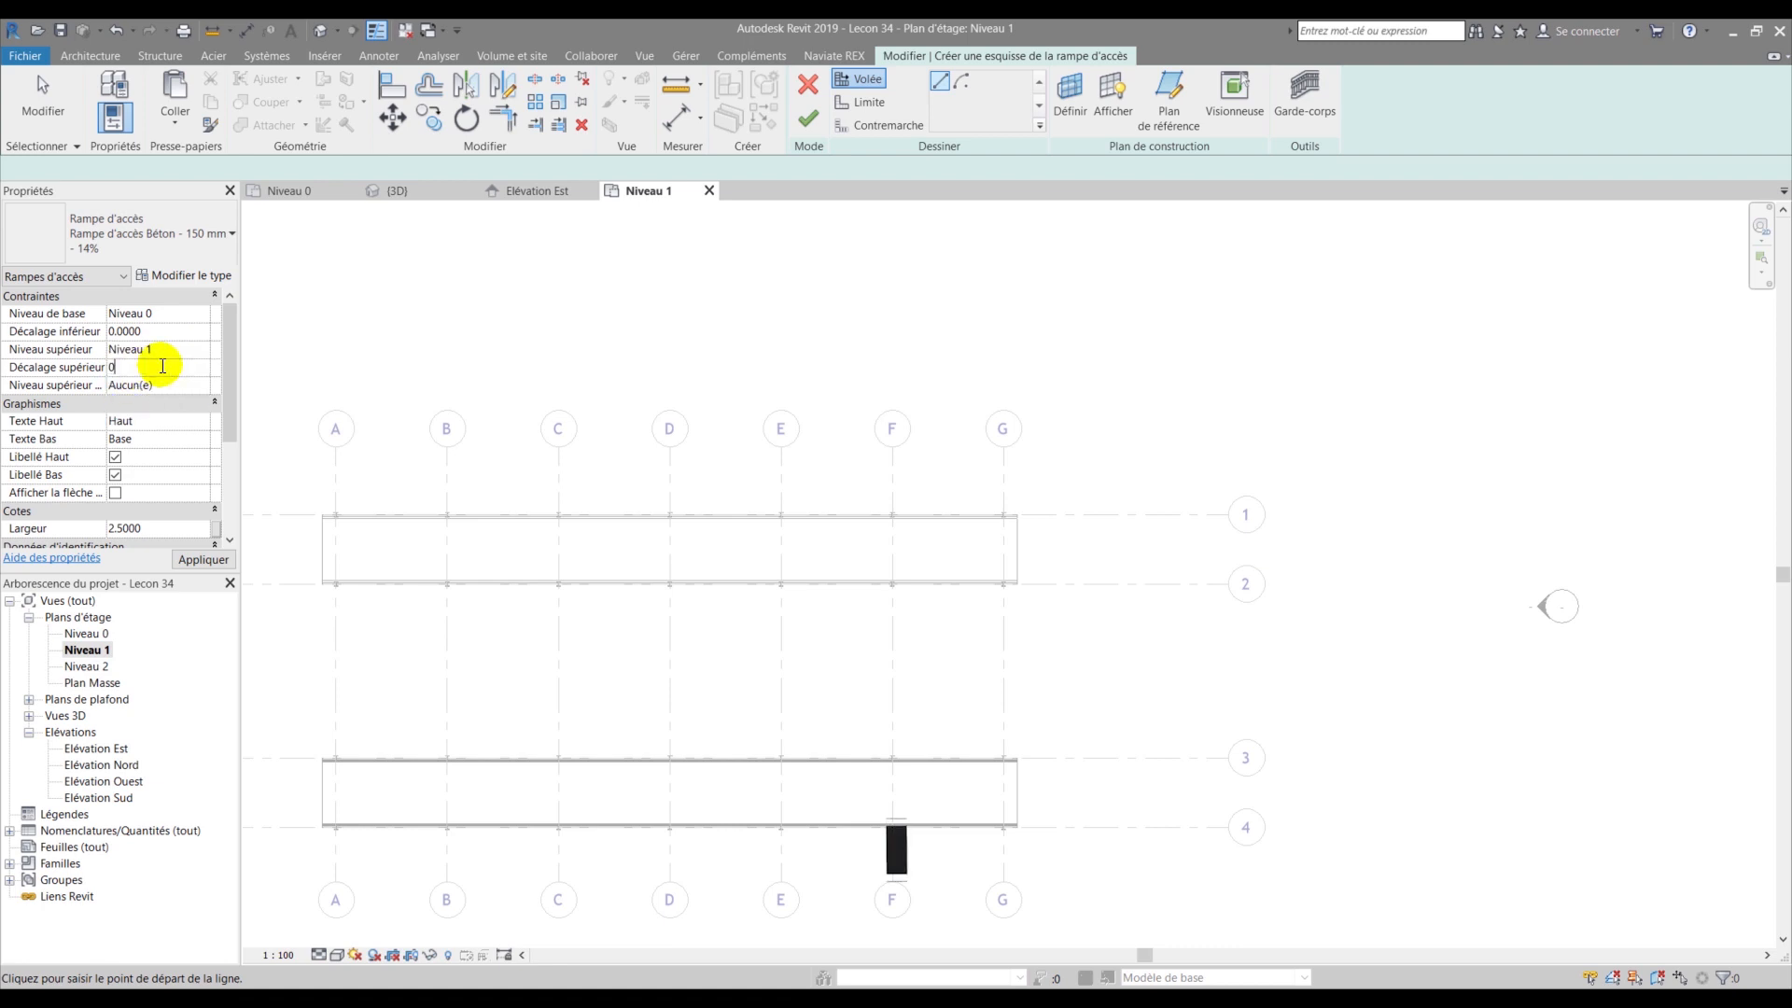
click(1022, 529)
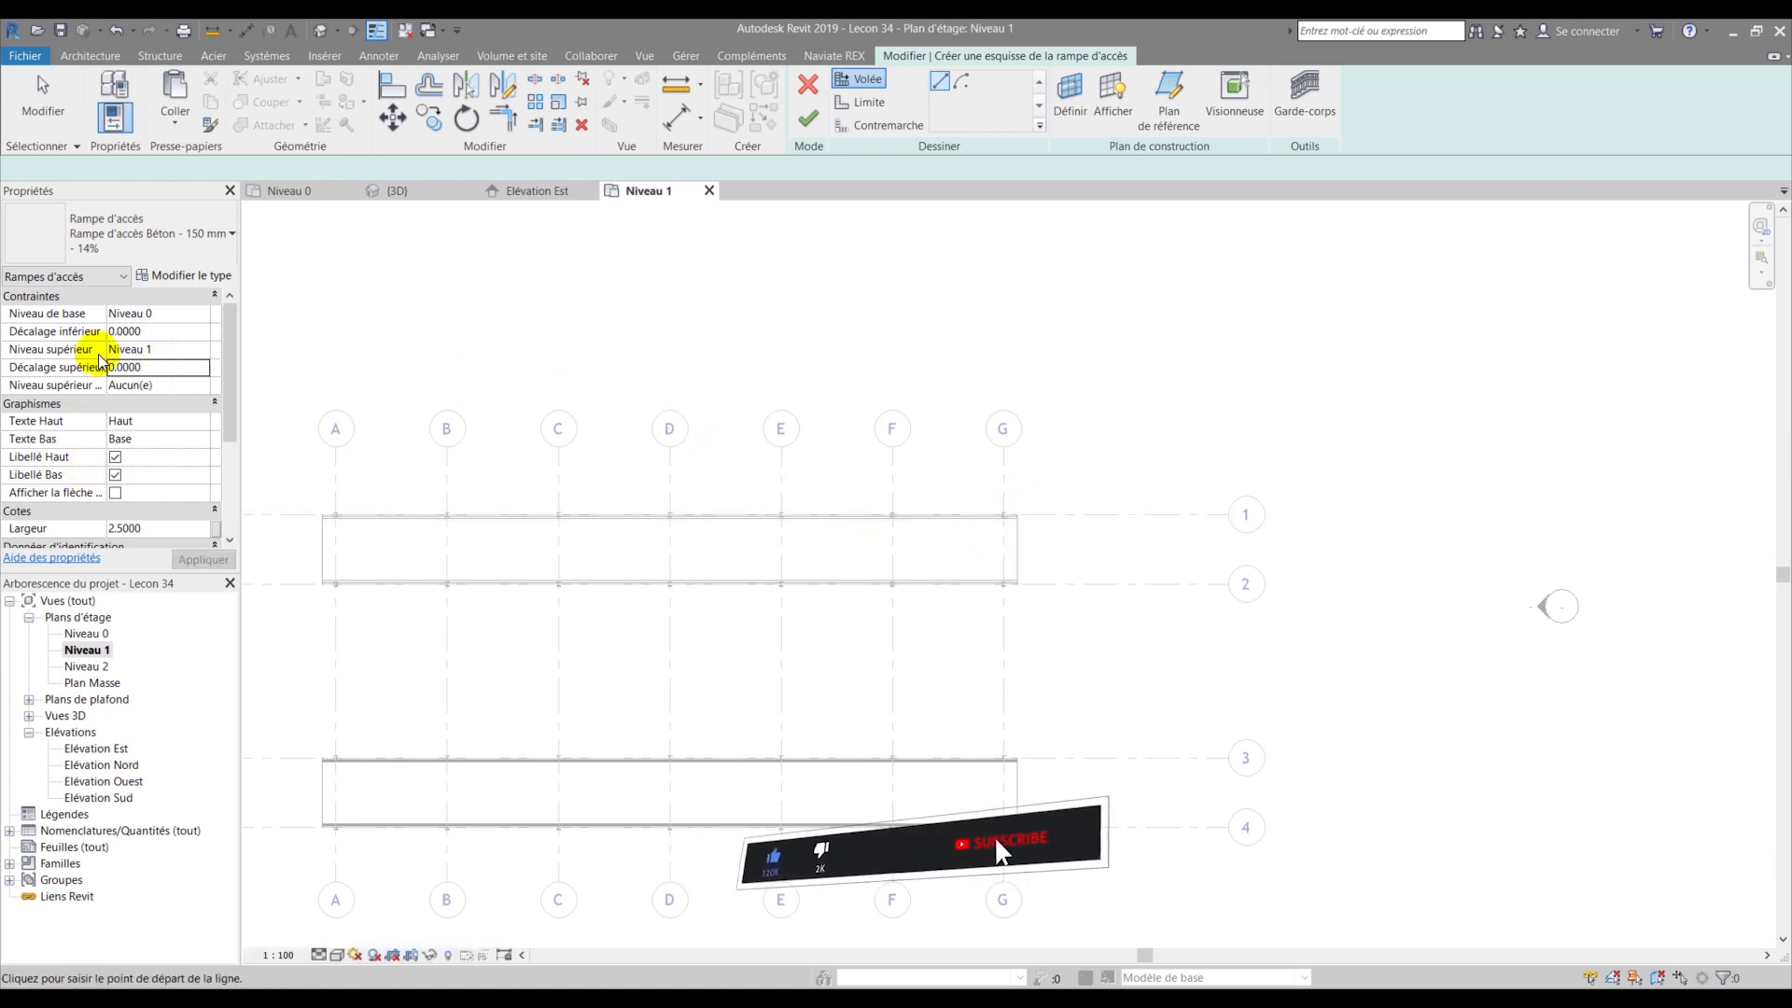
- Draw a 7.1 m horizontal ramp run outward from the midpoint of the upper walkway slab's end edge beside grid G
scroll(128, 355, down, 3)
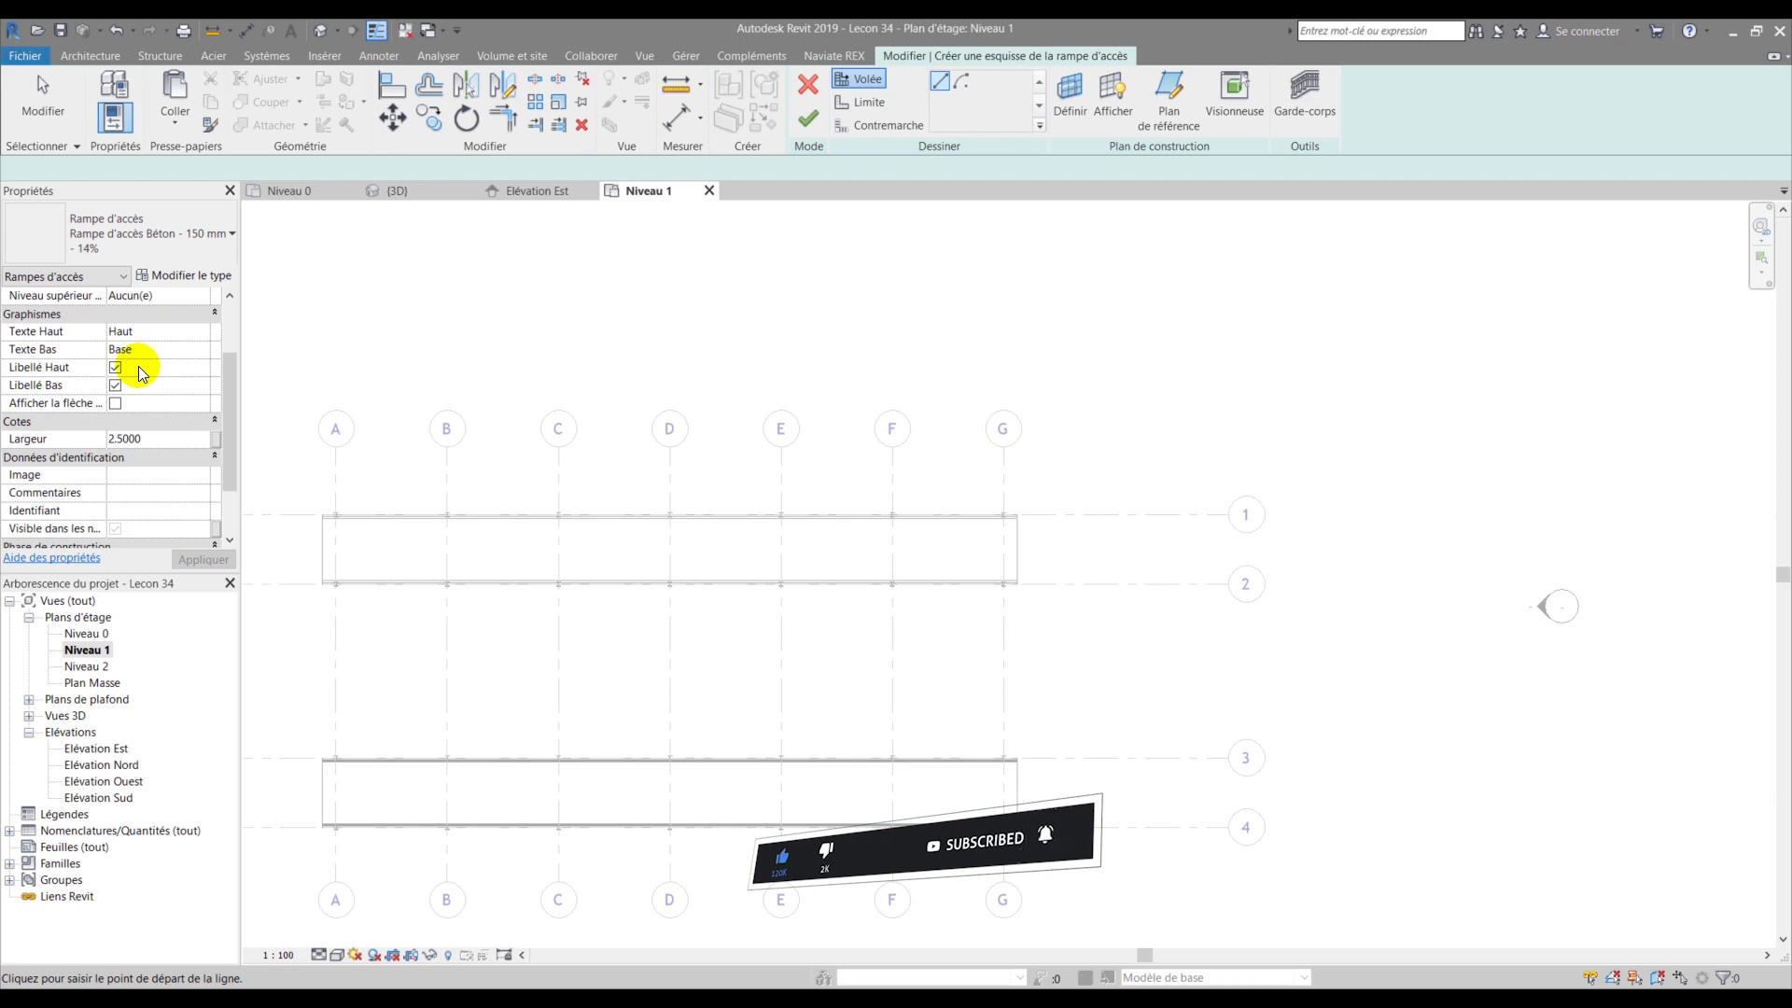
scroll(316, 545, up, 2)
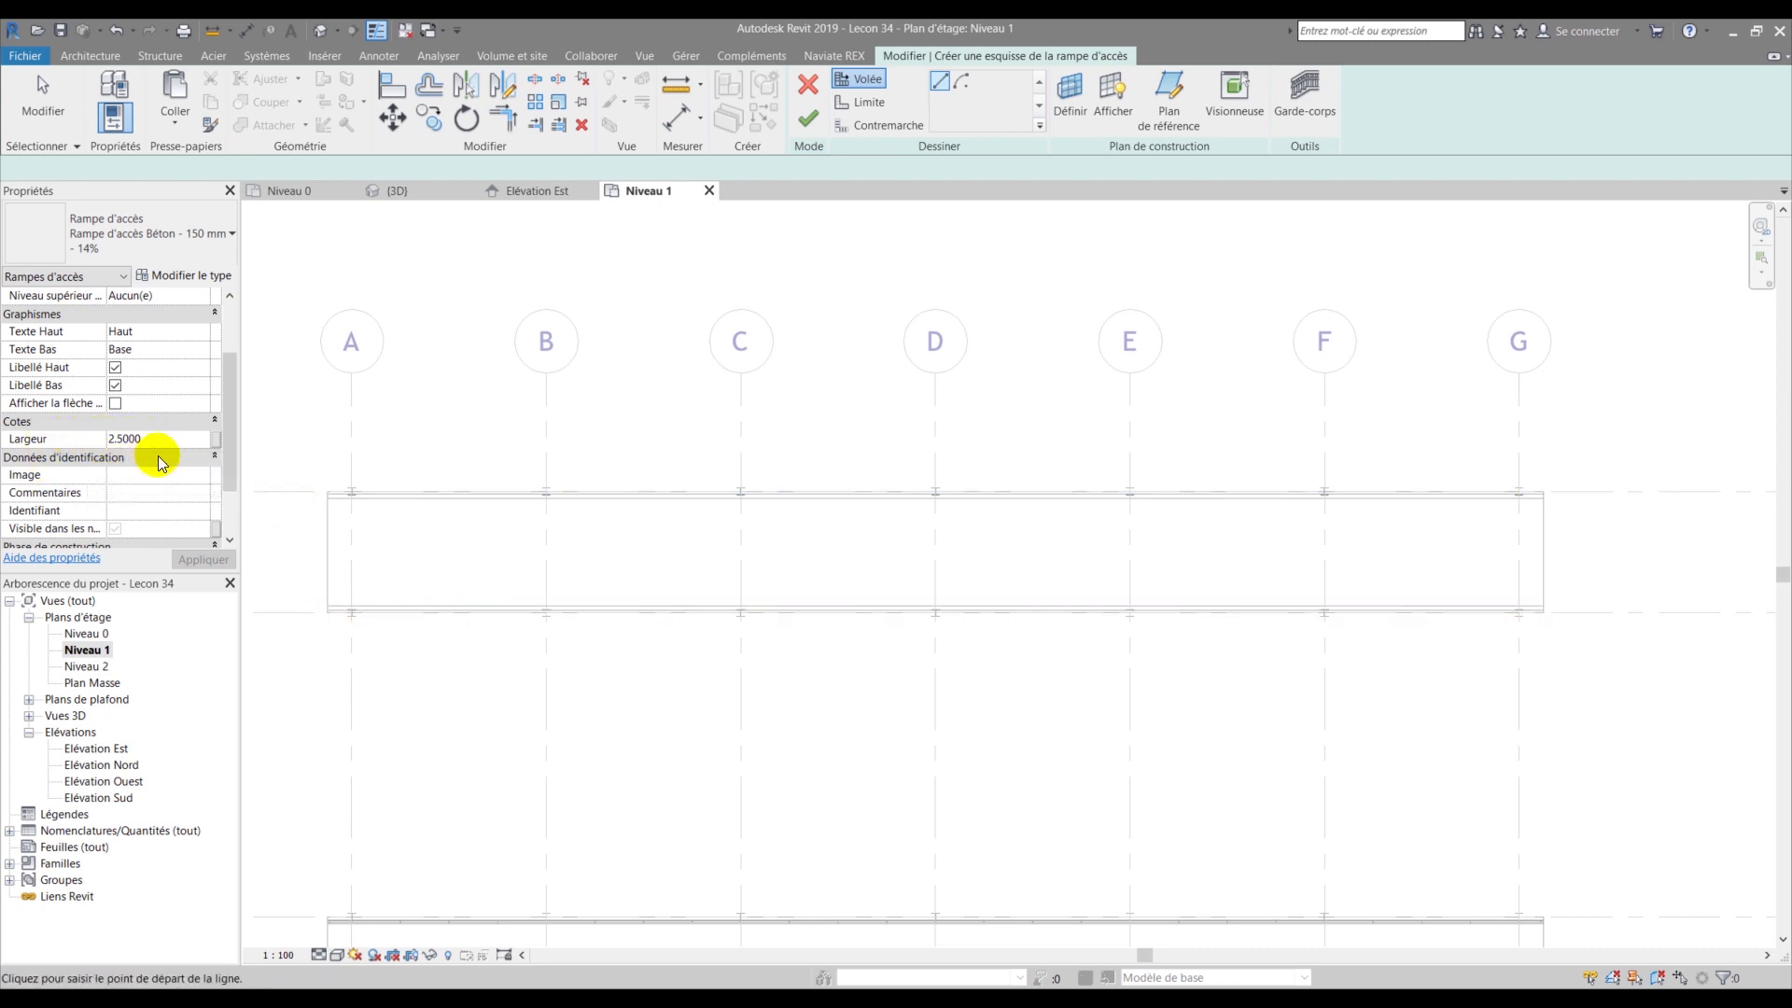
scroll(588, 457, down, 4)
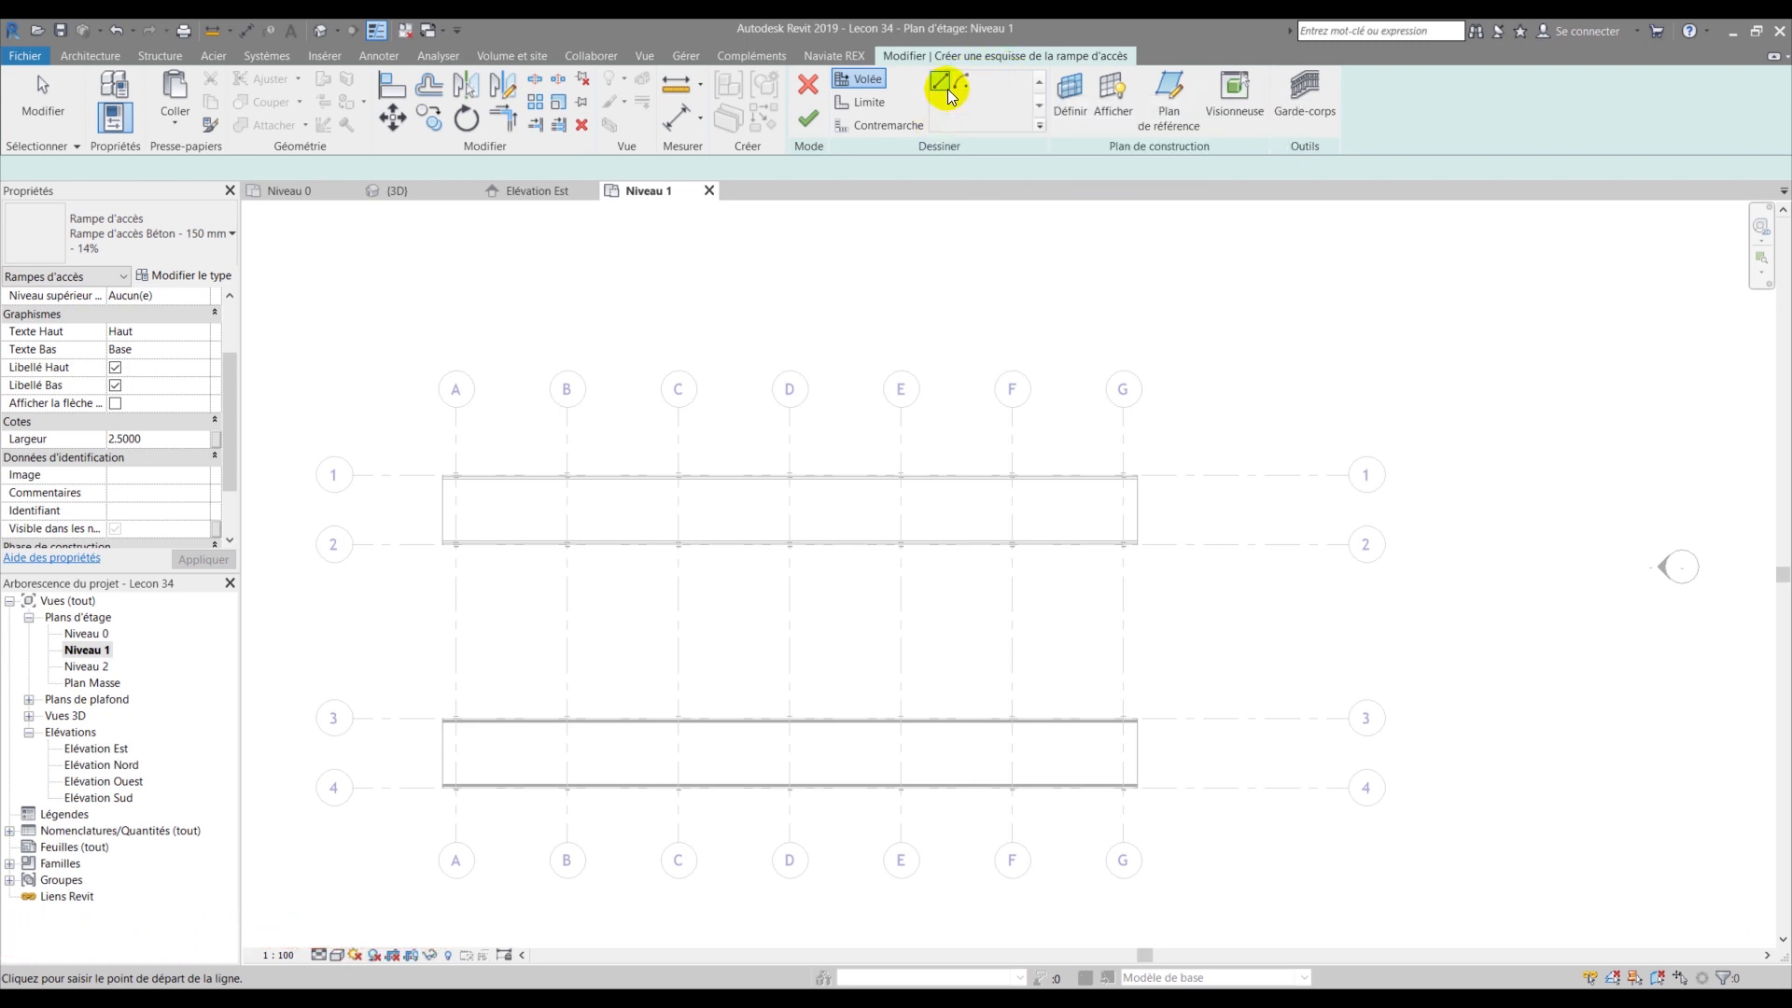
scroll(1214, 512, up, 3)
middle_drag(1224, 514, 624, 504)
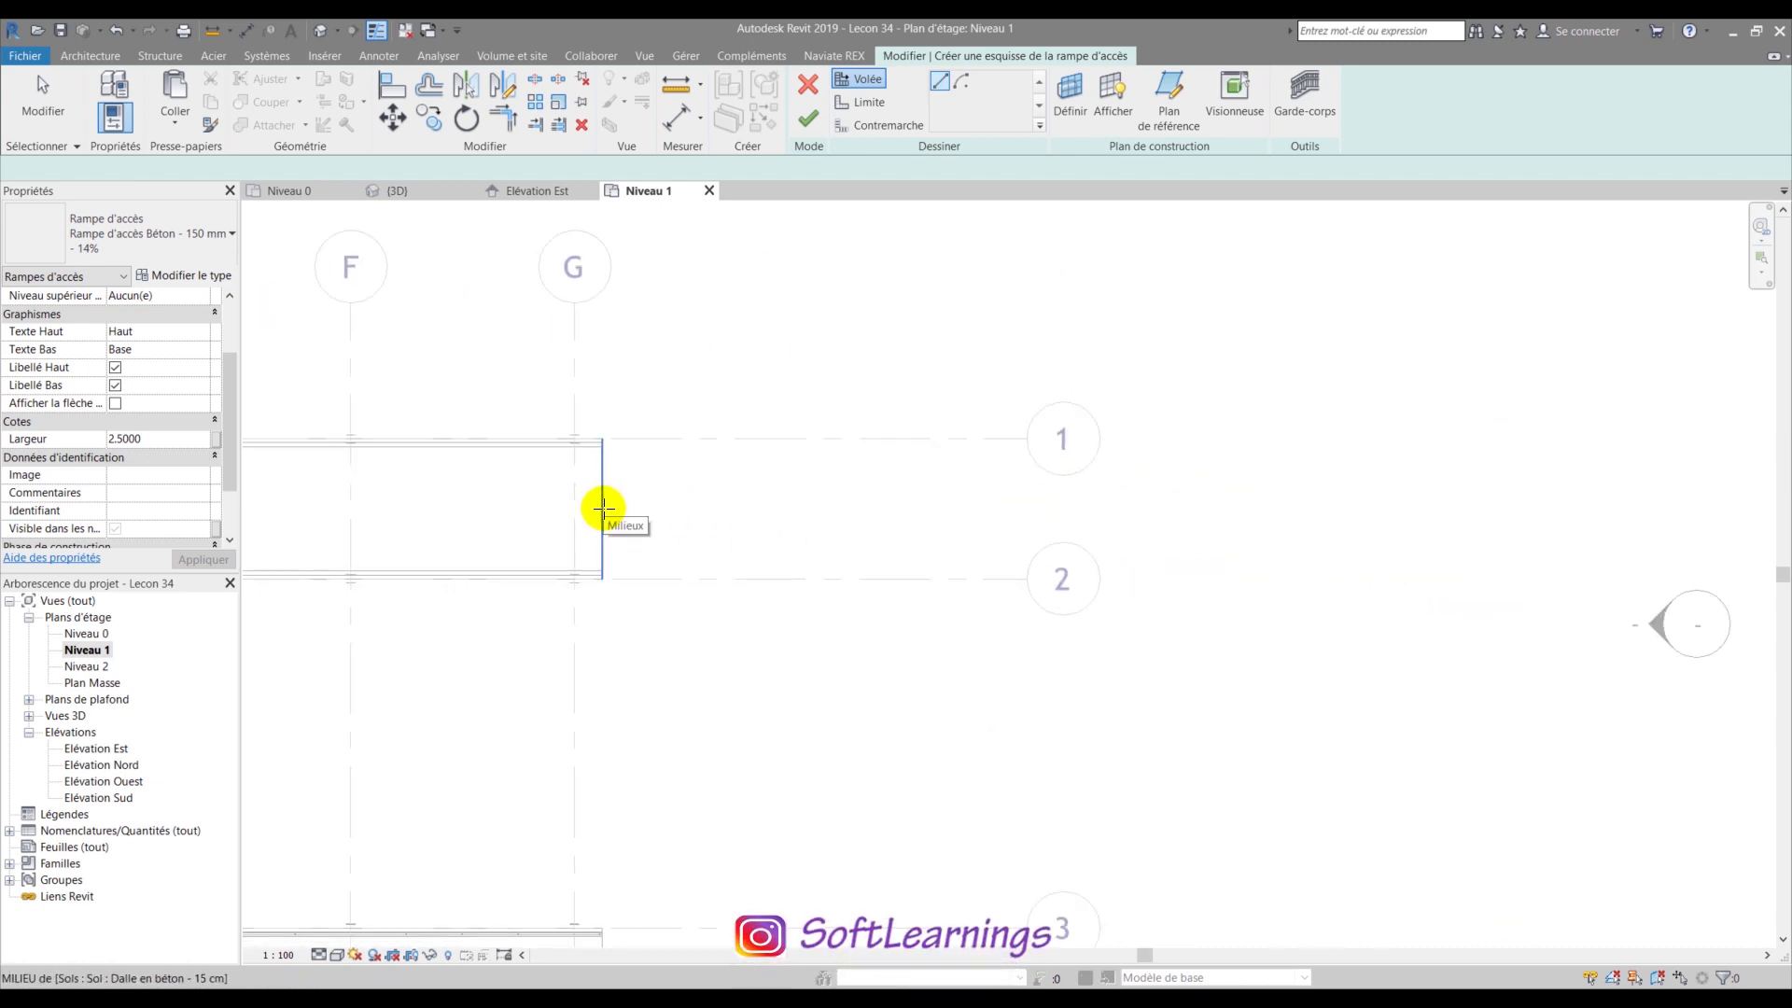
click(602, 508)
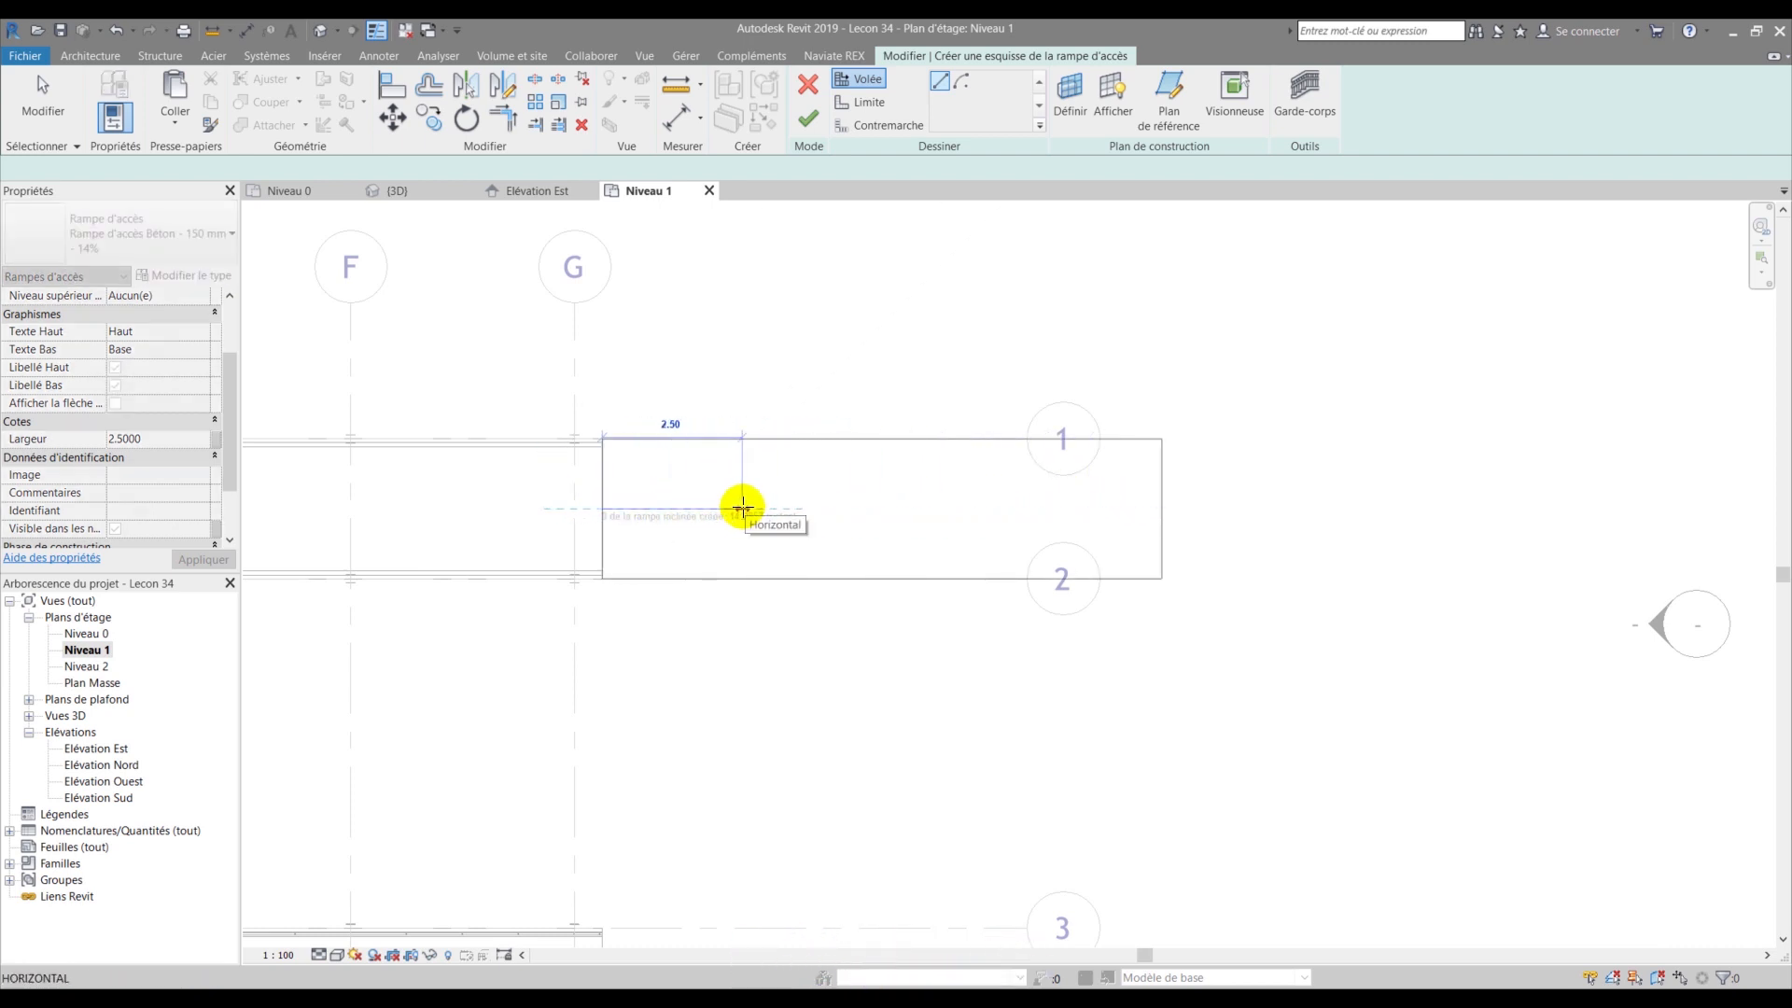
scroll(737, 506, up, 2)
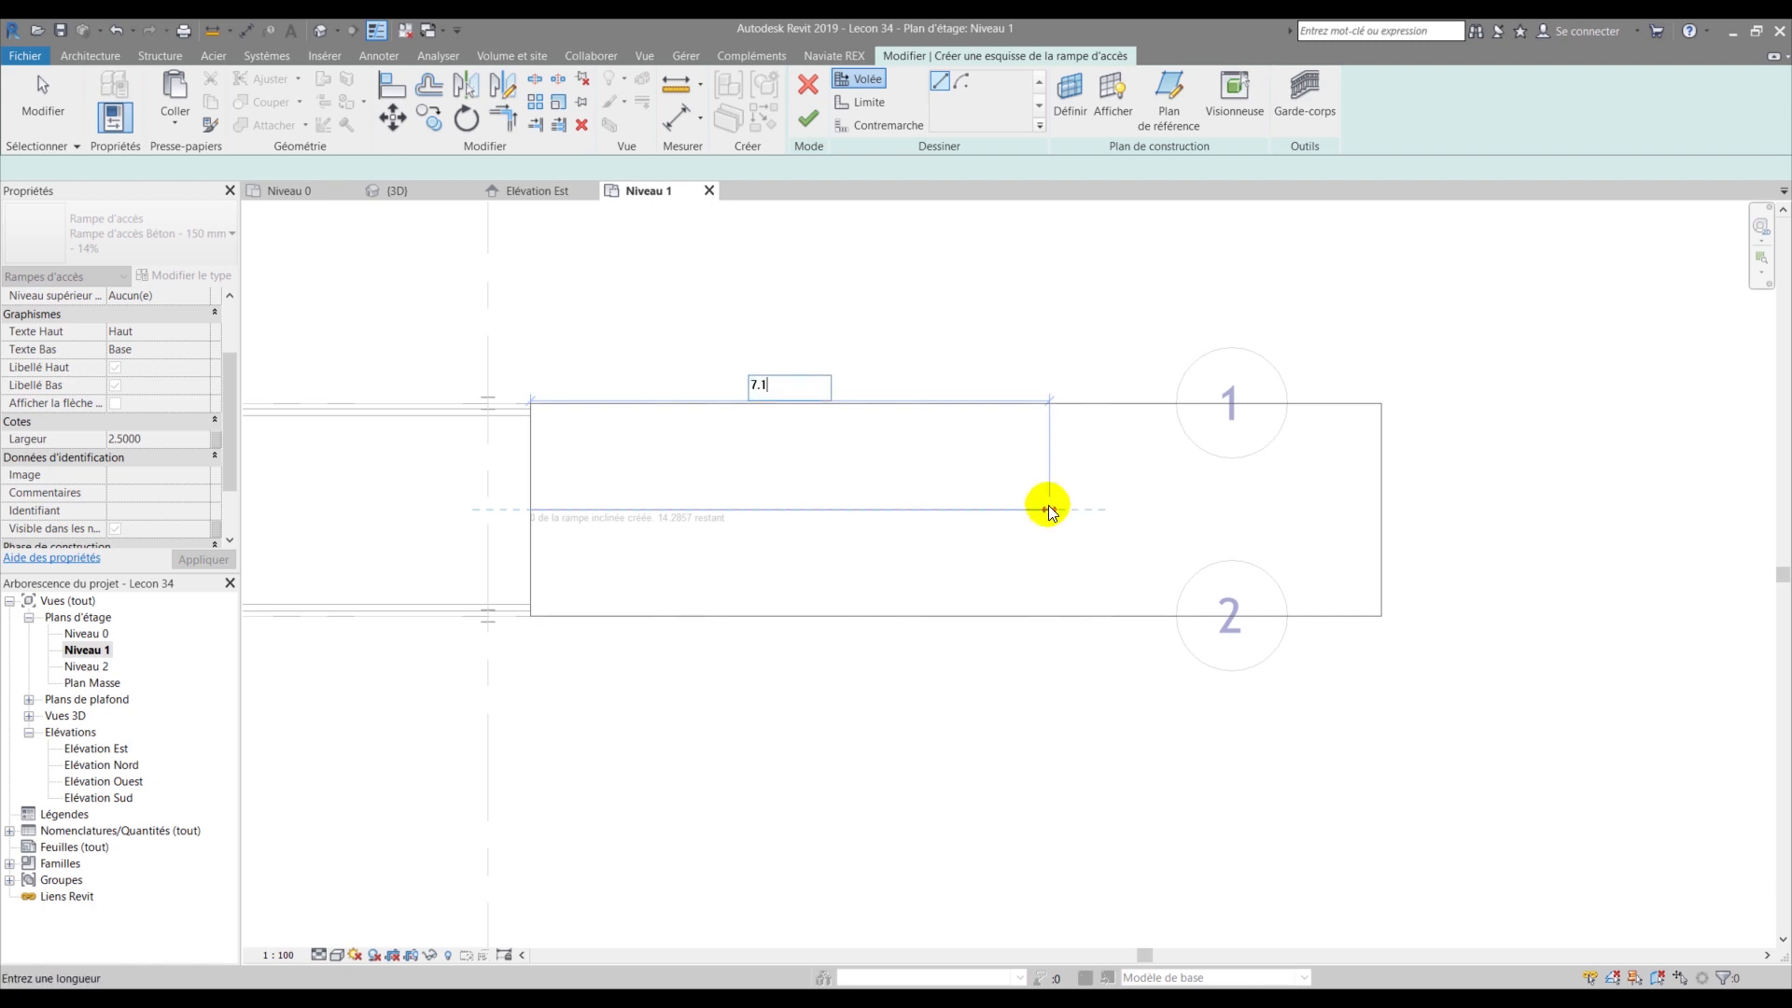
key(Return)
scroll(1175, 452, down, 3)
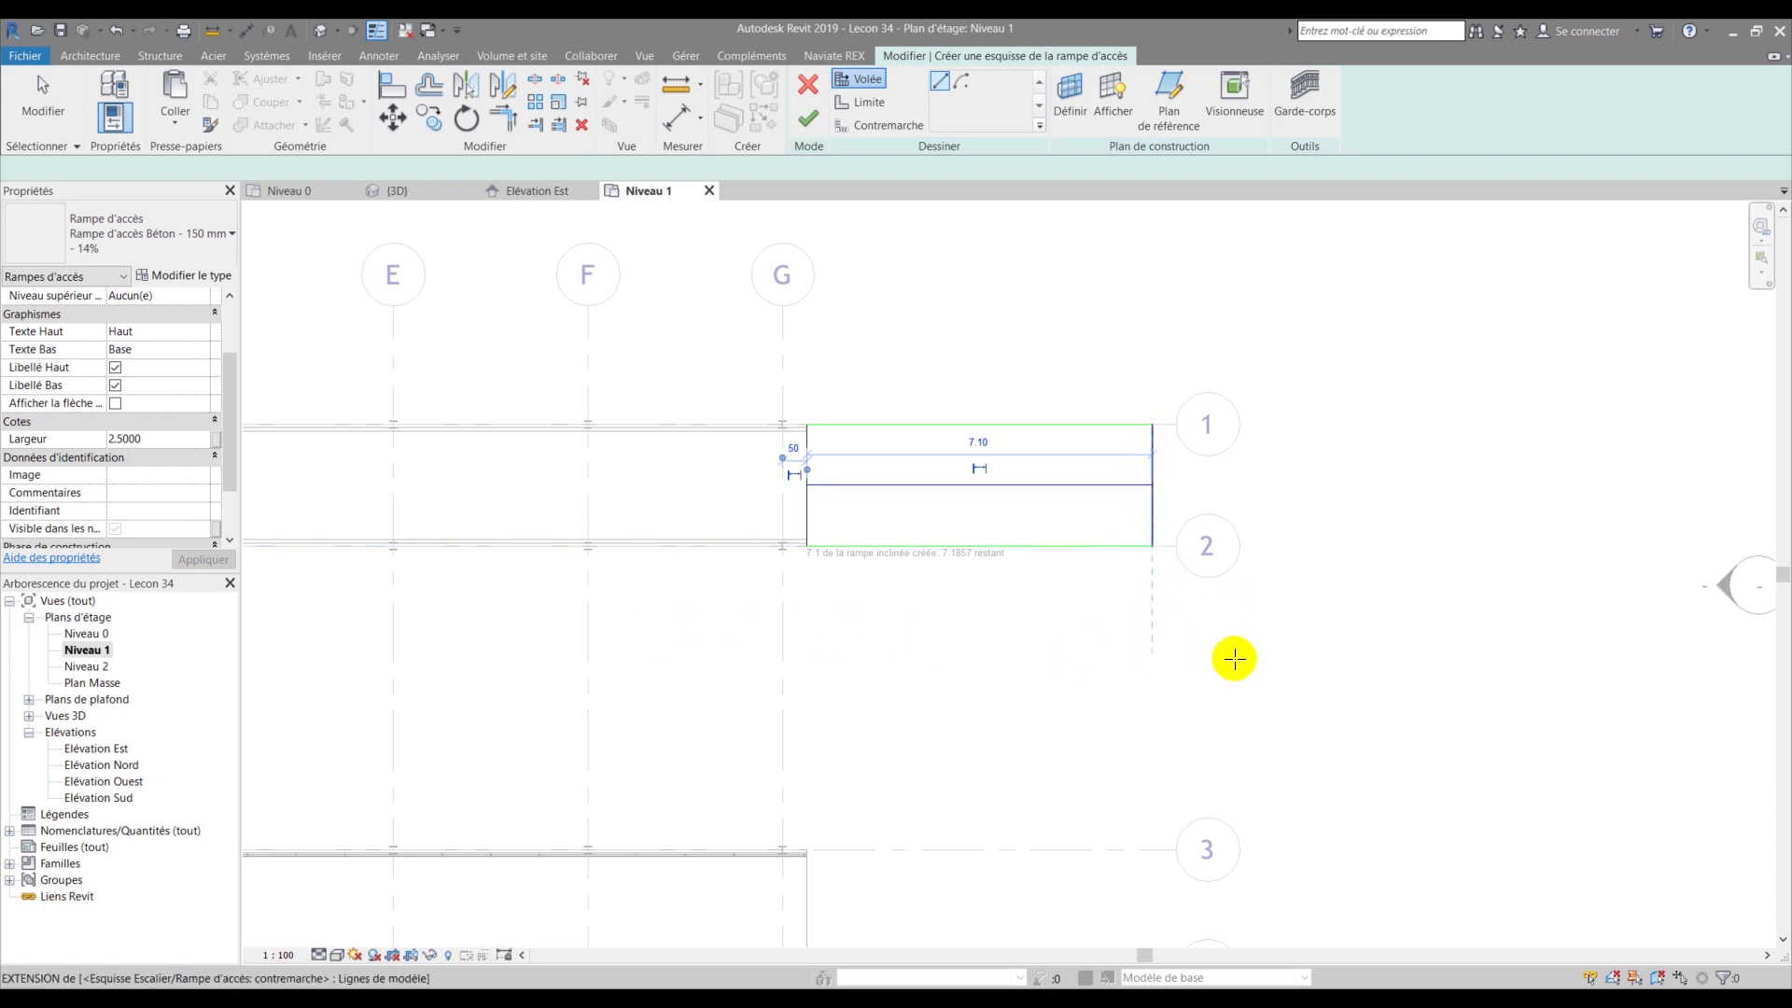
scroll(1144, 607, up, 2)
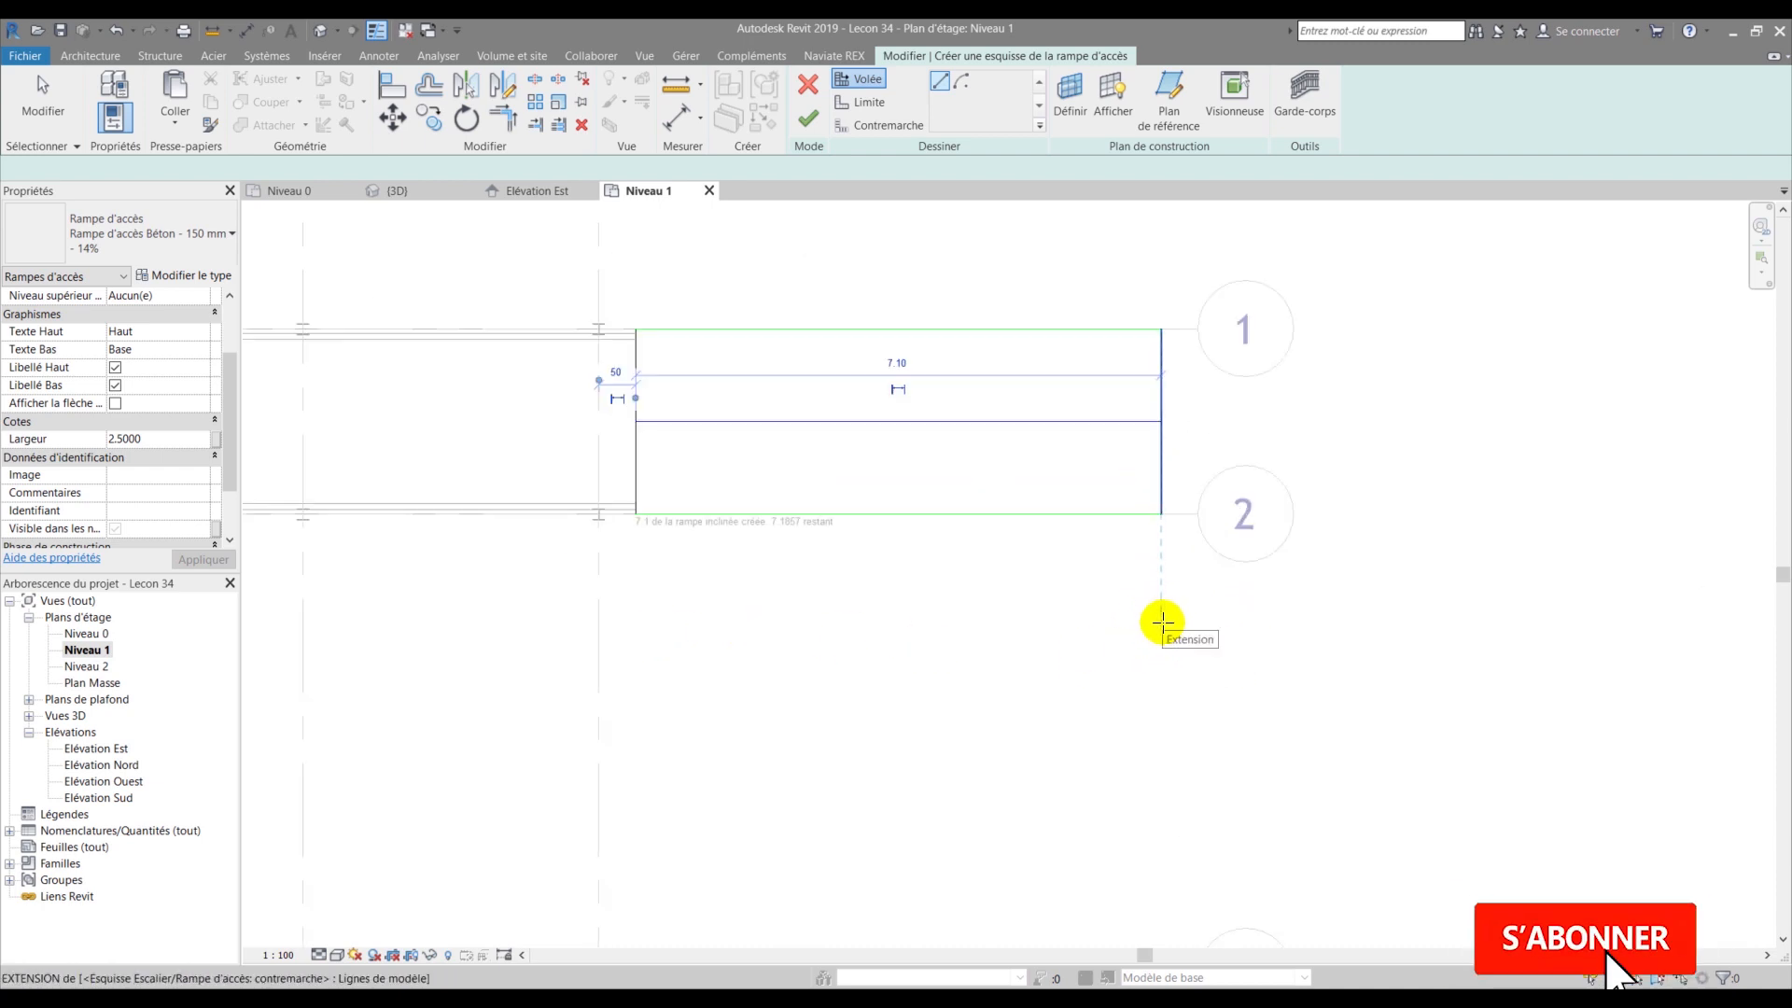
- Draw a parallel return run about 7.19 m long, starting level with the first run's outer end, and finish the ramp sketch
click(1163, 621)
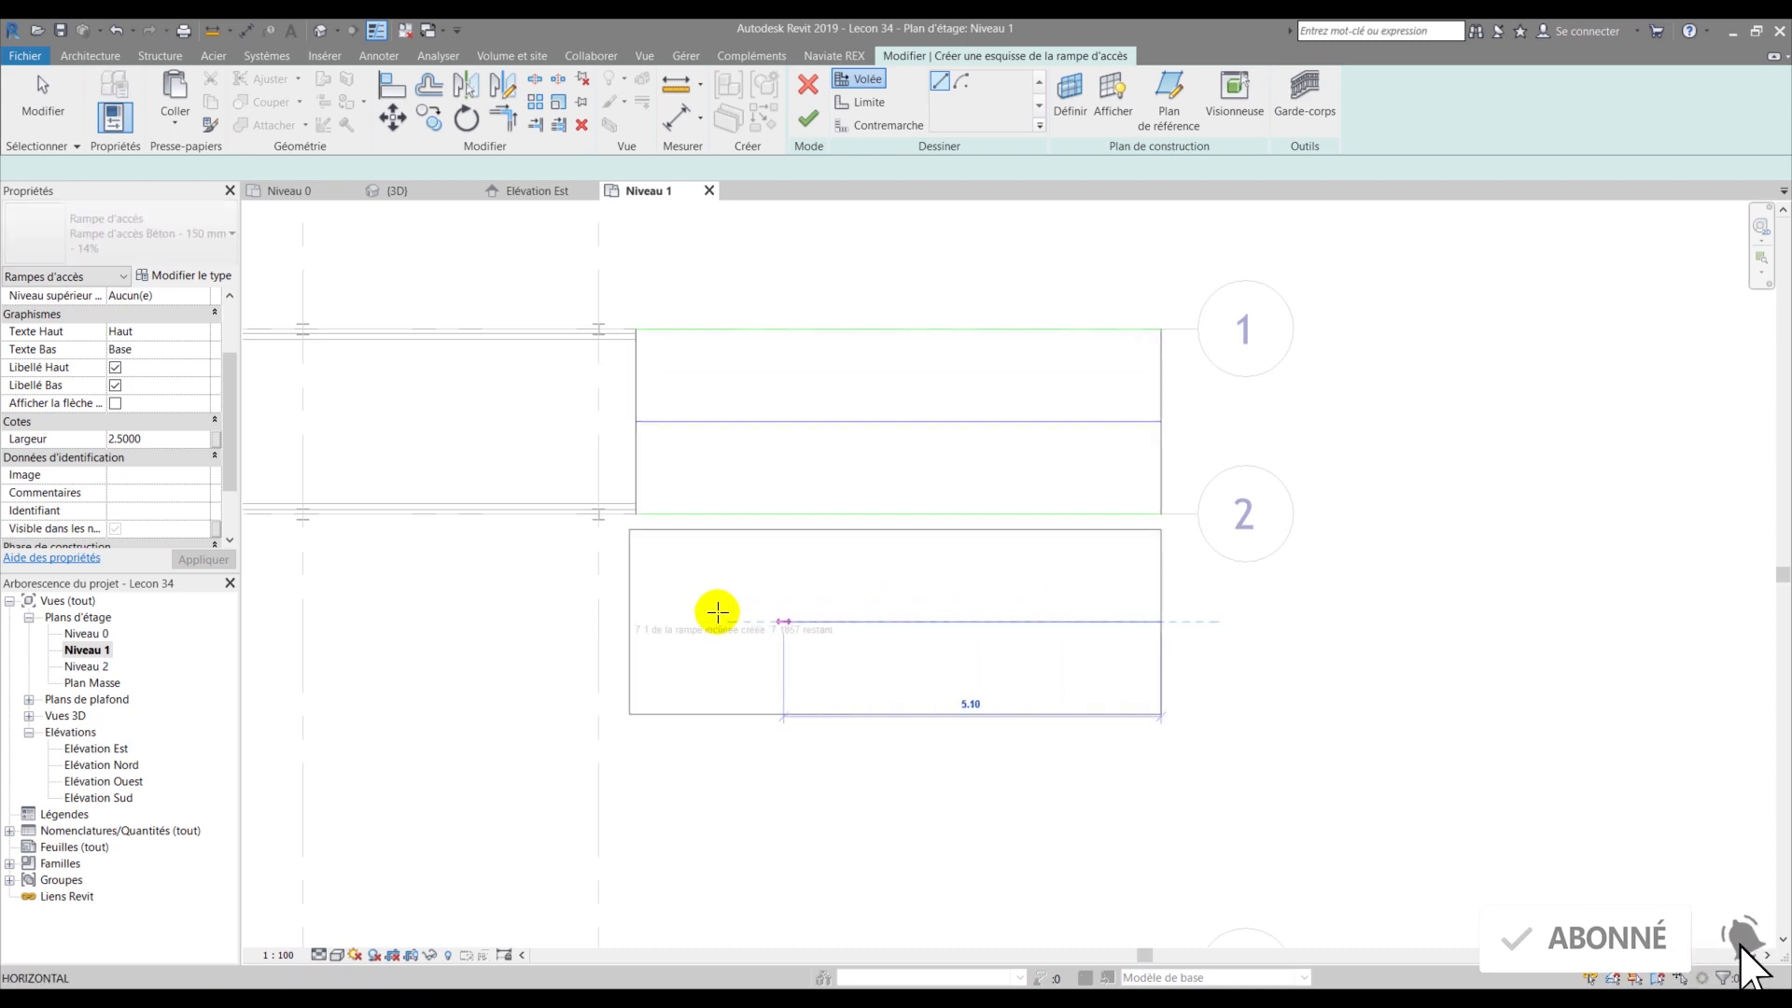
click(620, 612)
key(Escape)
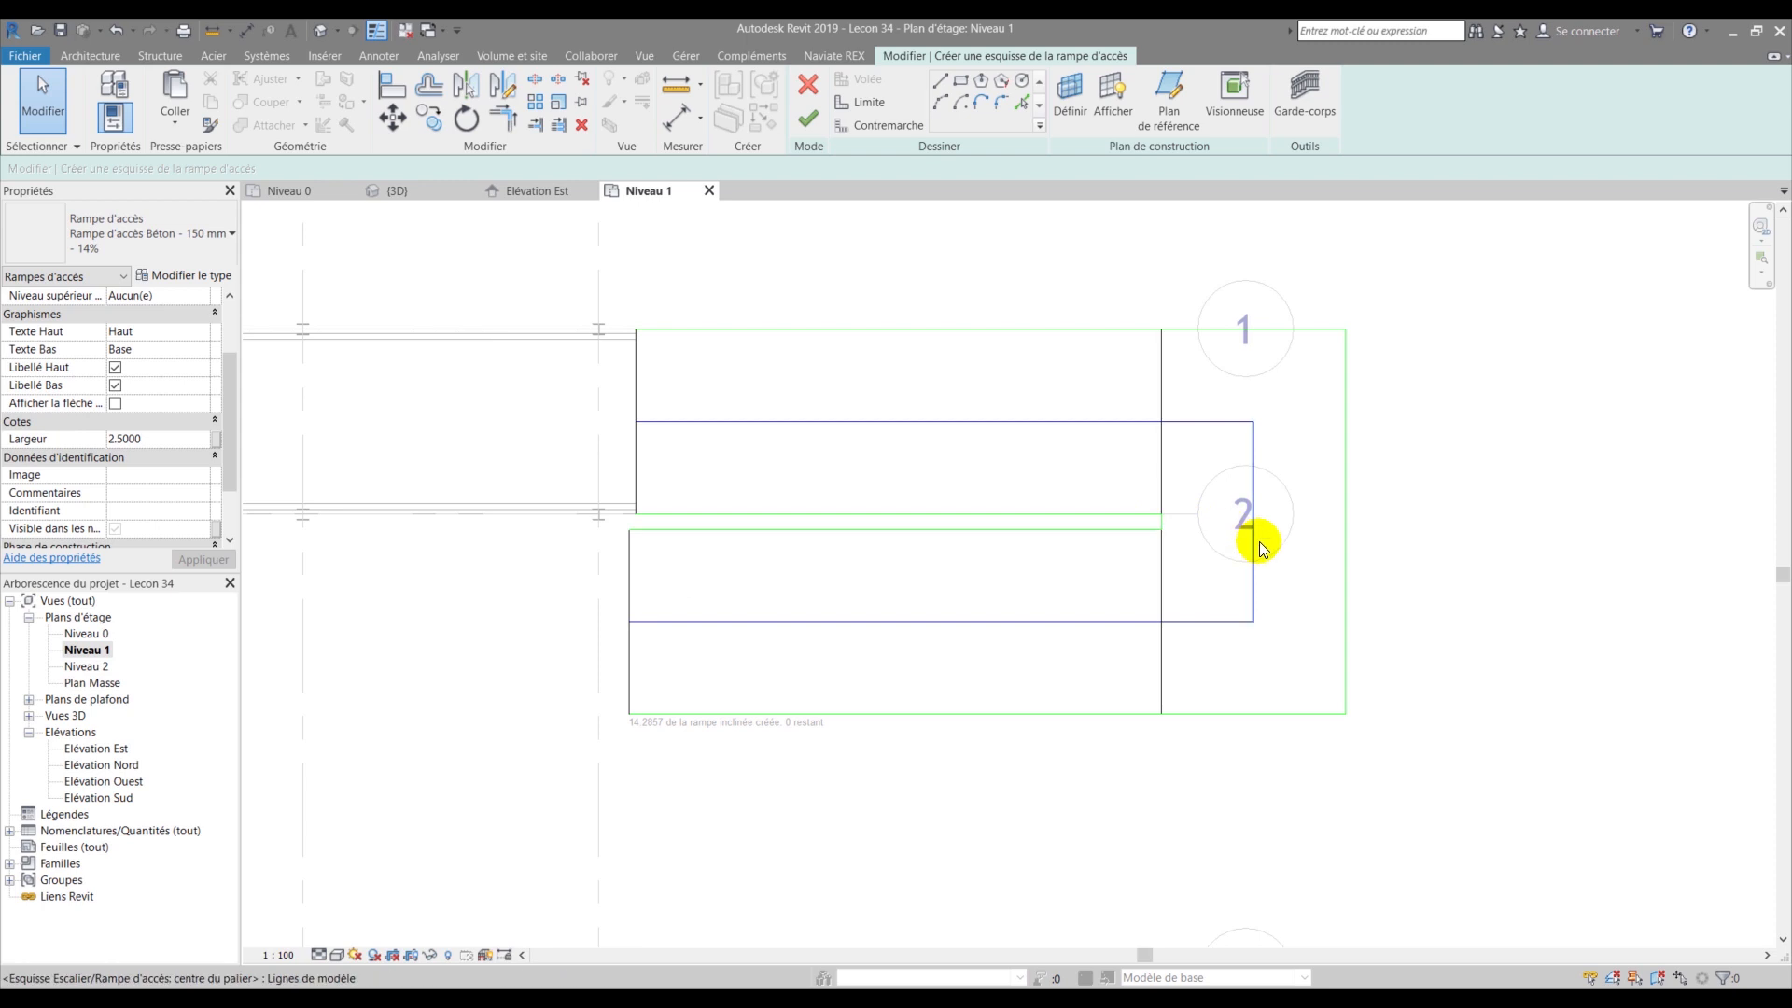
scroll(1232, 567, down, 2)
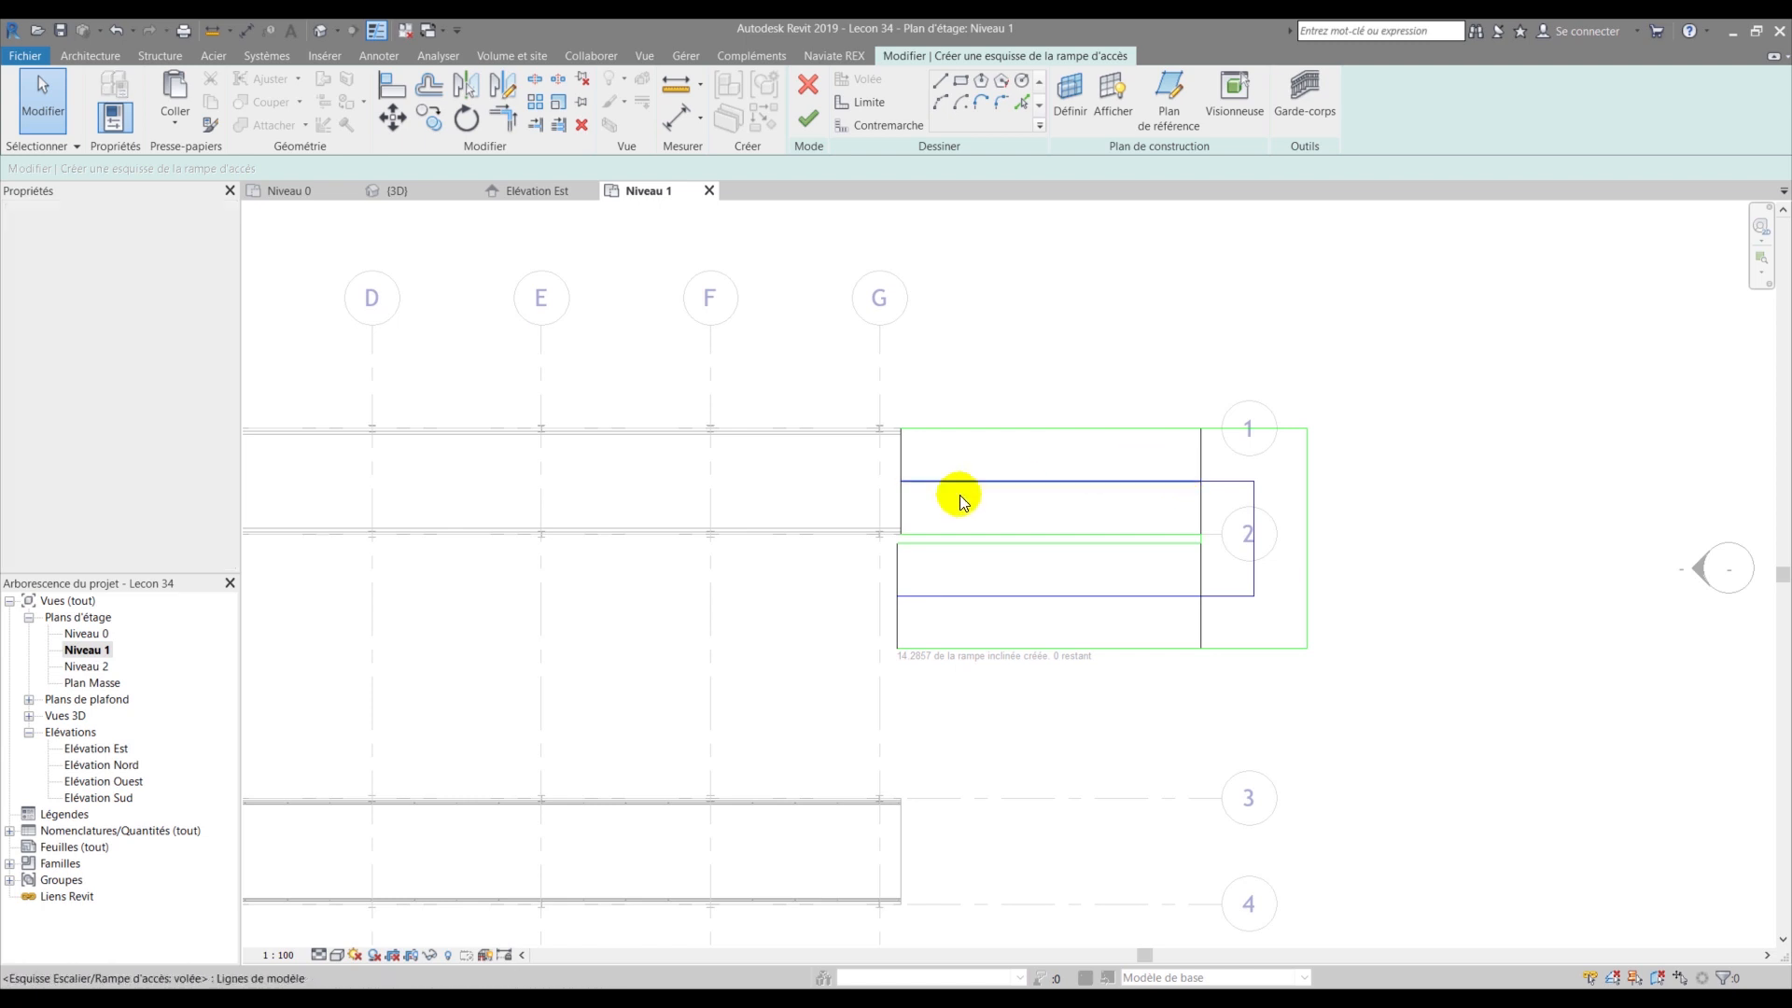
click(811, 122)
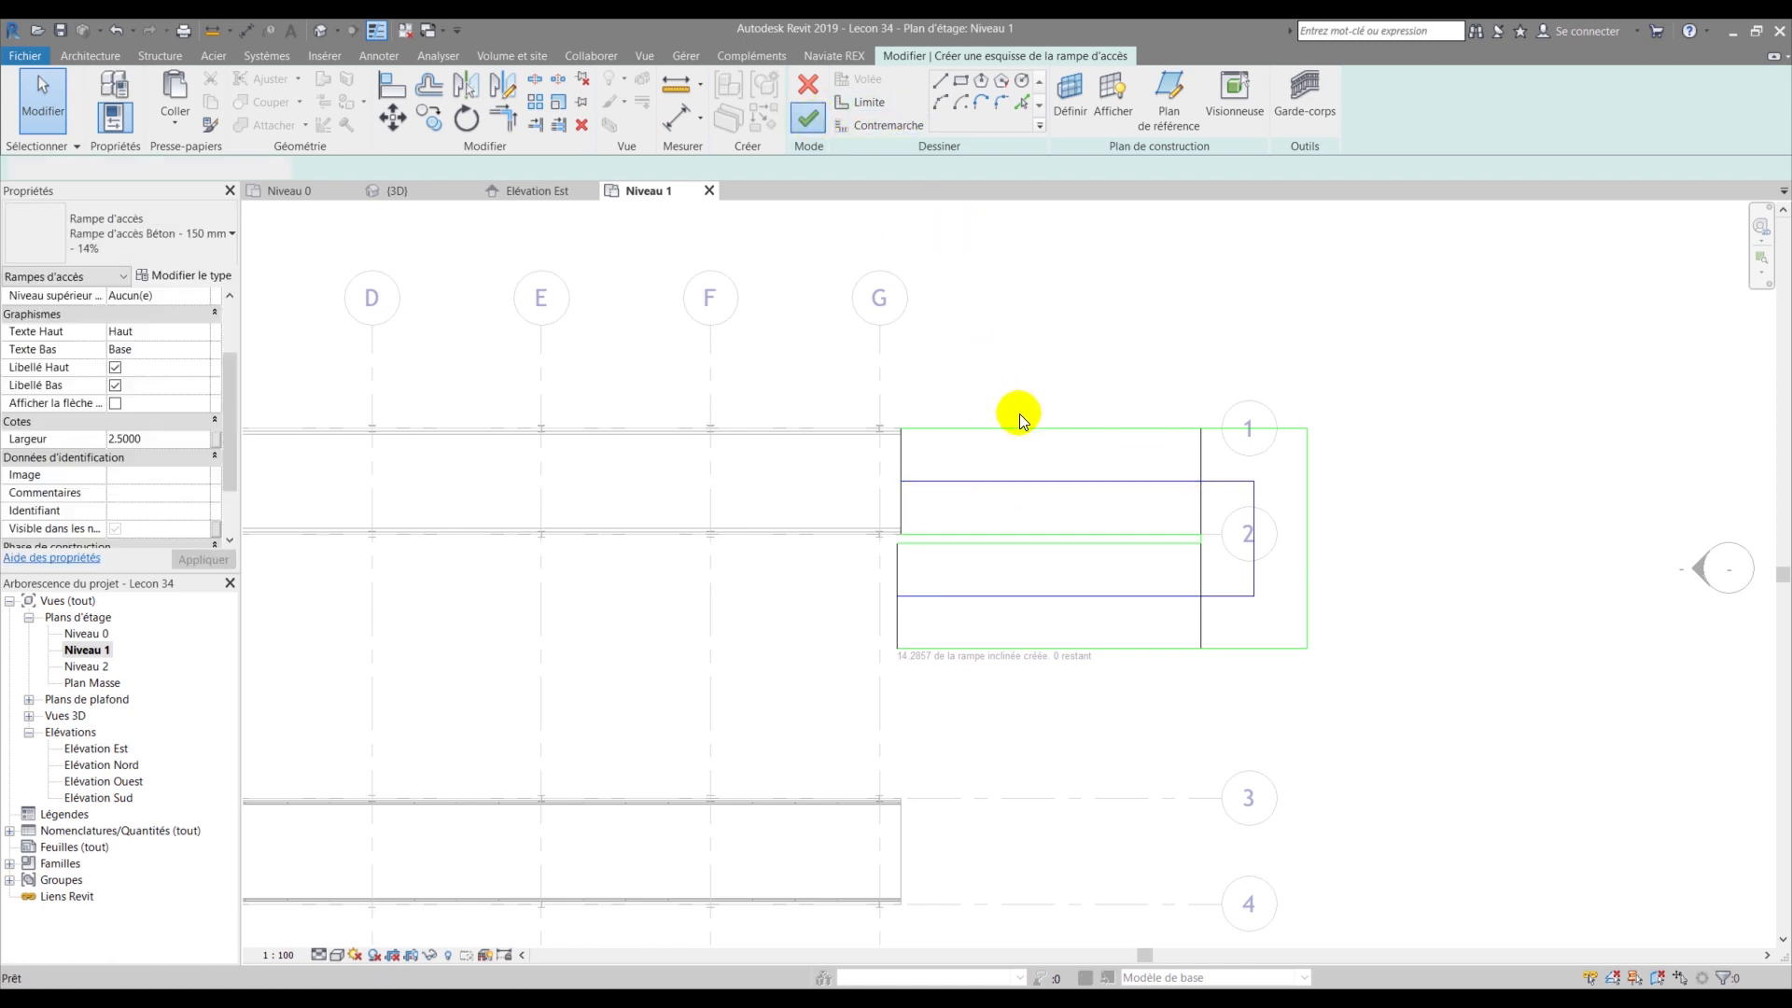
scroll(1016, 502, up, 2)
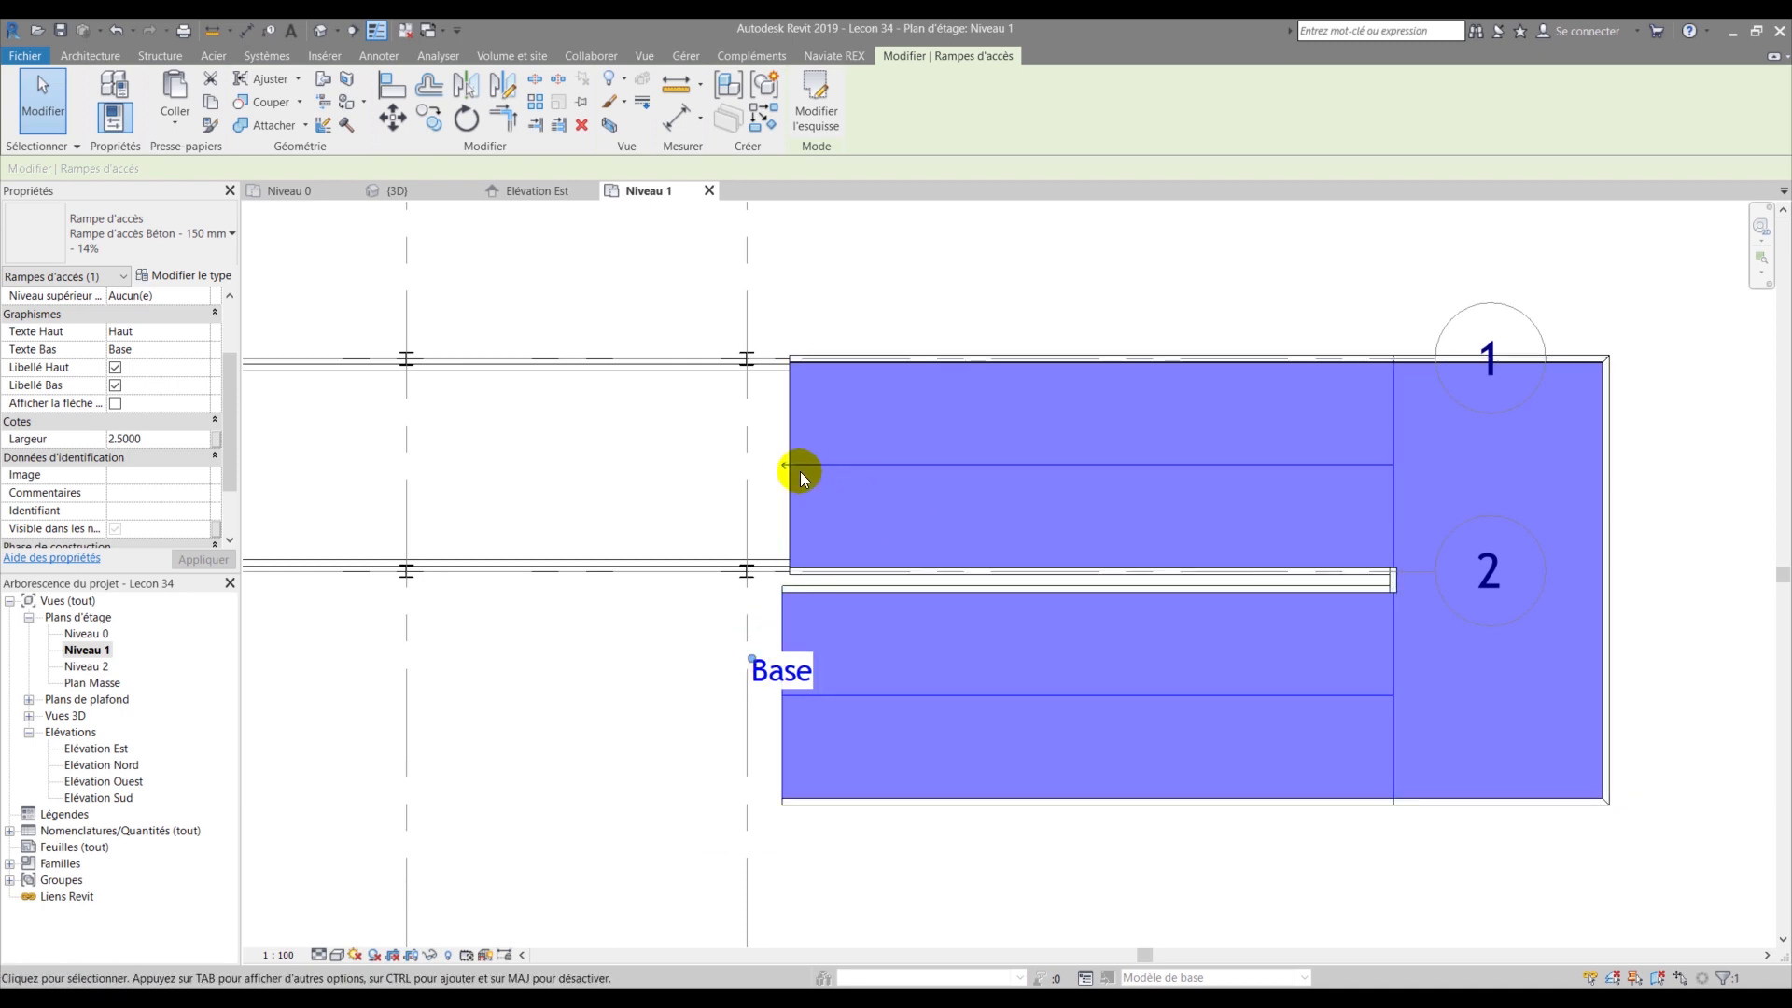
click(869, 257)
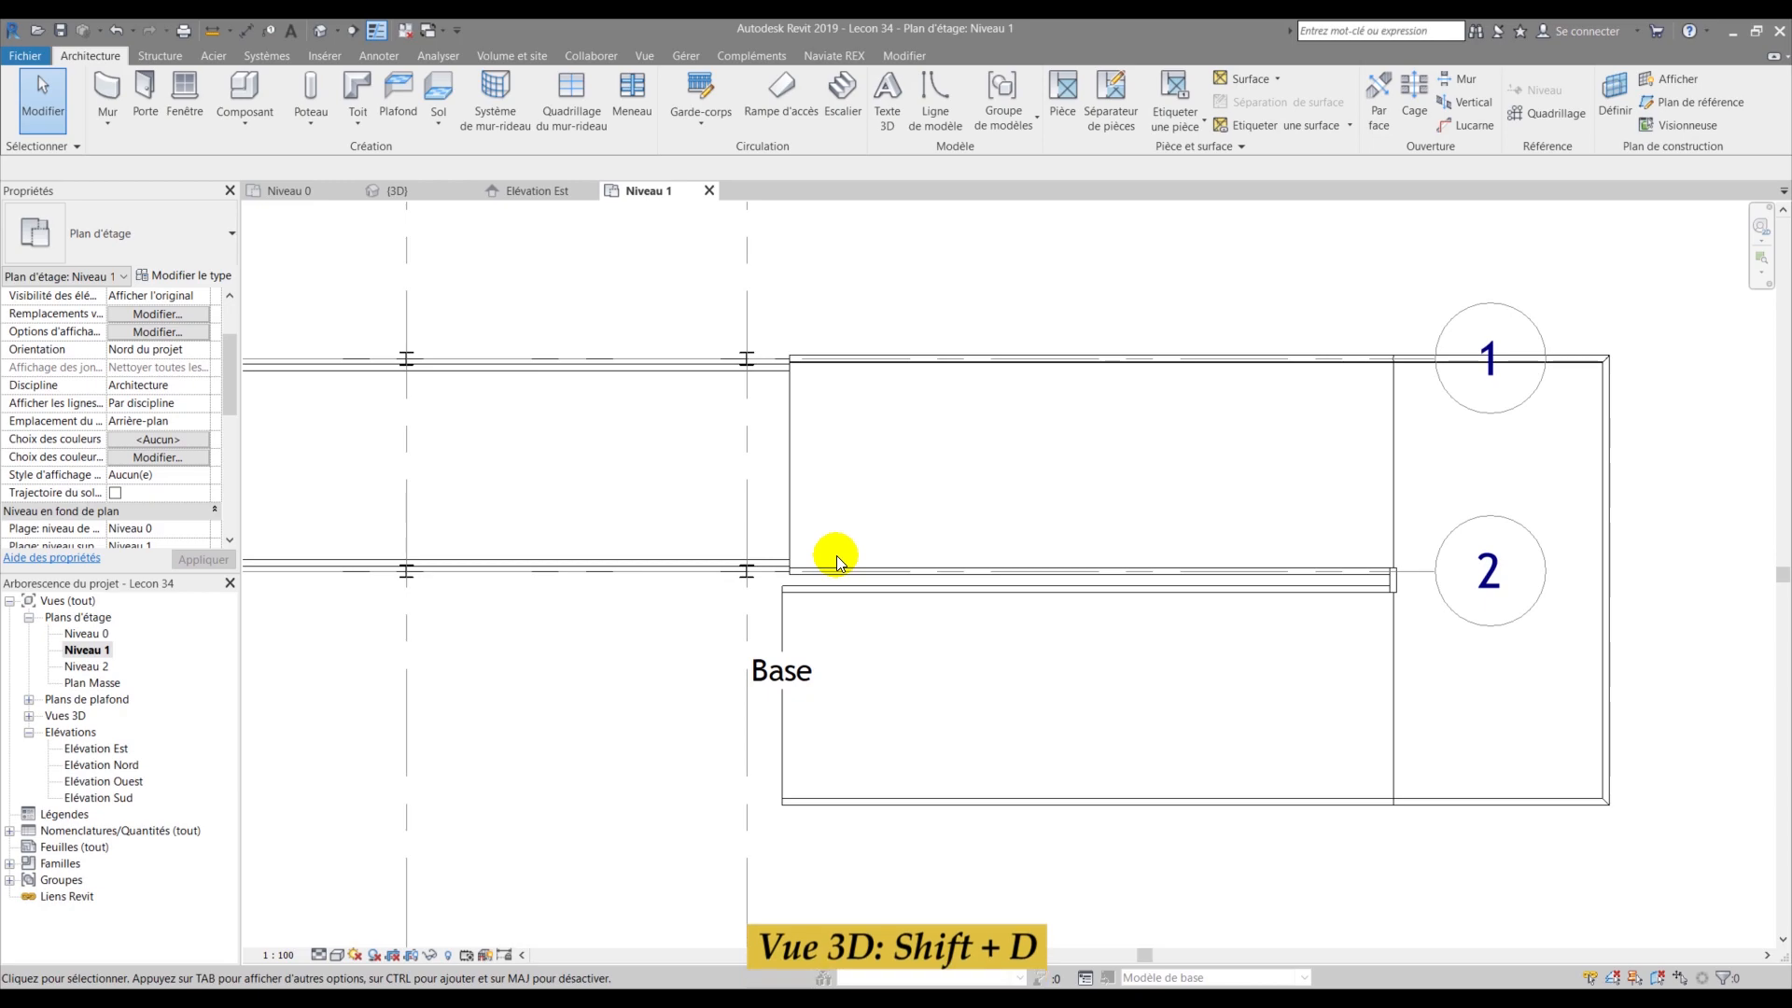
- Examine the new ramp's slope direction, railings and connection to the raised walkway in the 3D view
key(shift+d)
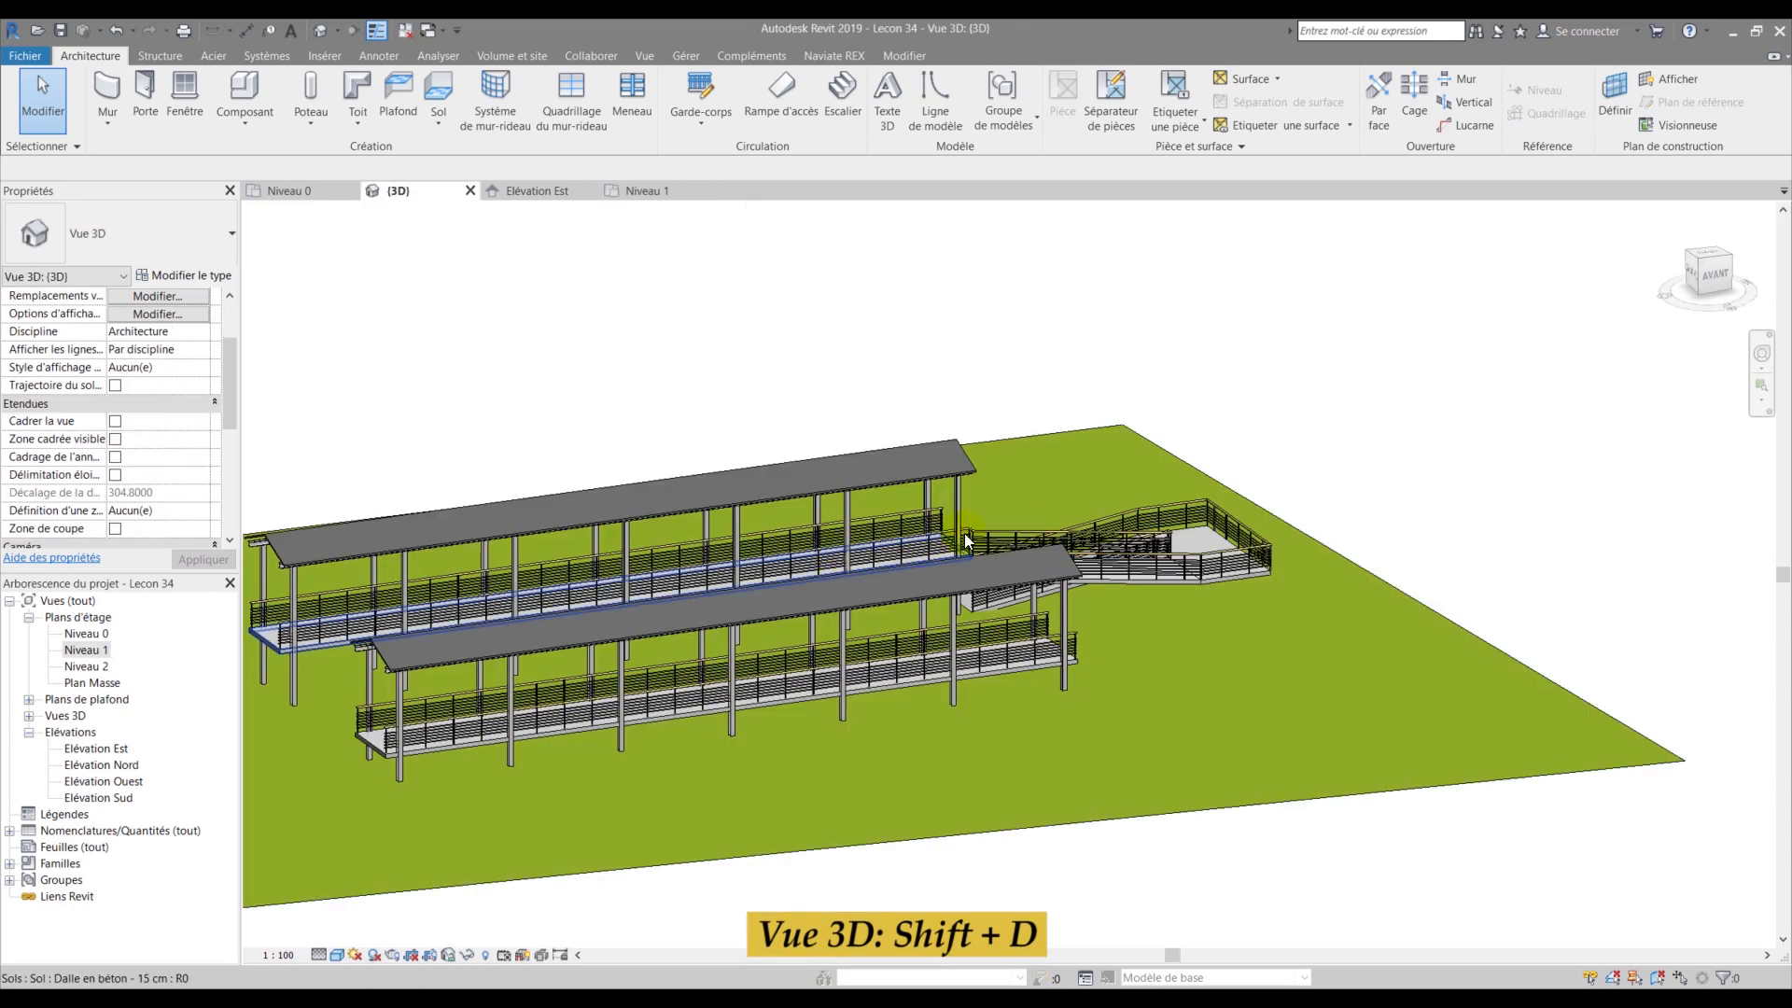
scroll(1053, 534, up, 4)
scroll(1067, 524, down, 3)
mouse_move(1137, 470)
shift+middle_down()
mouse_move(744, 520)
mouse_move(1153, 472)
shift+middle_up()
scroll(1156, 503, up, 2)
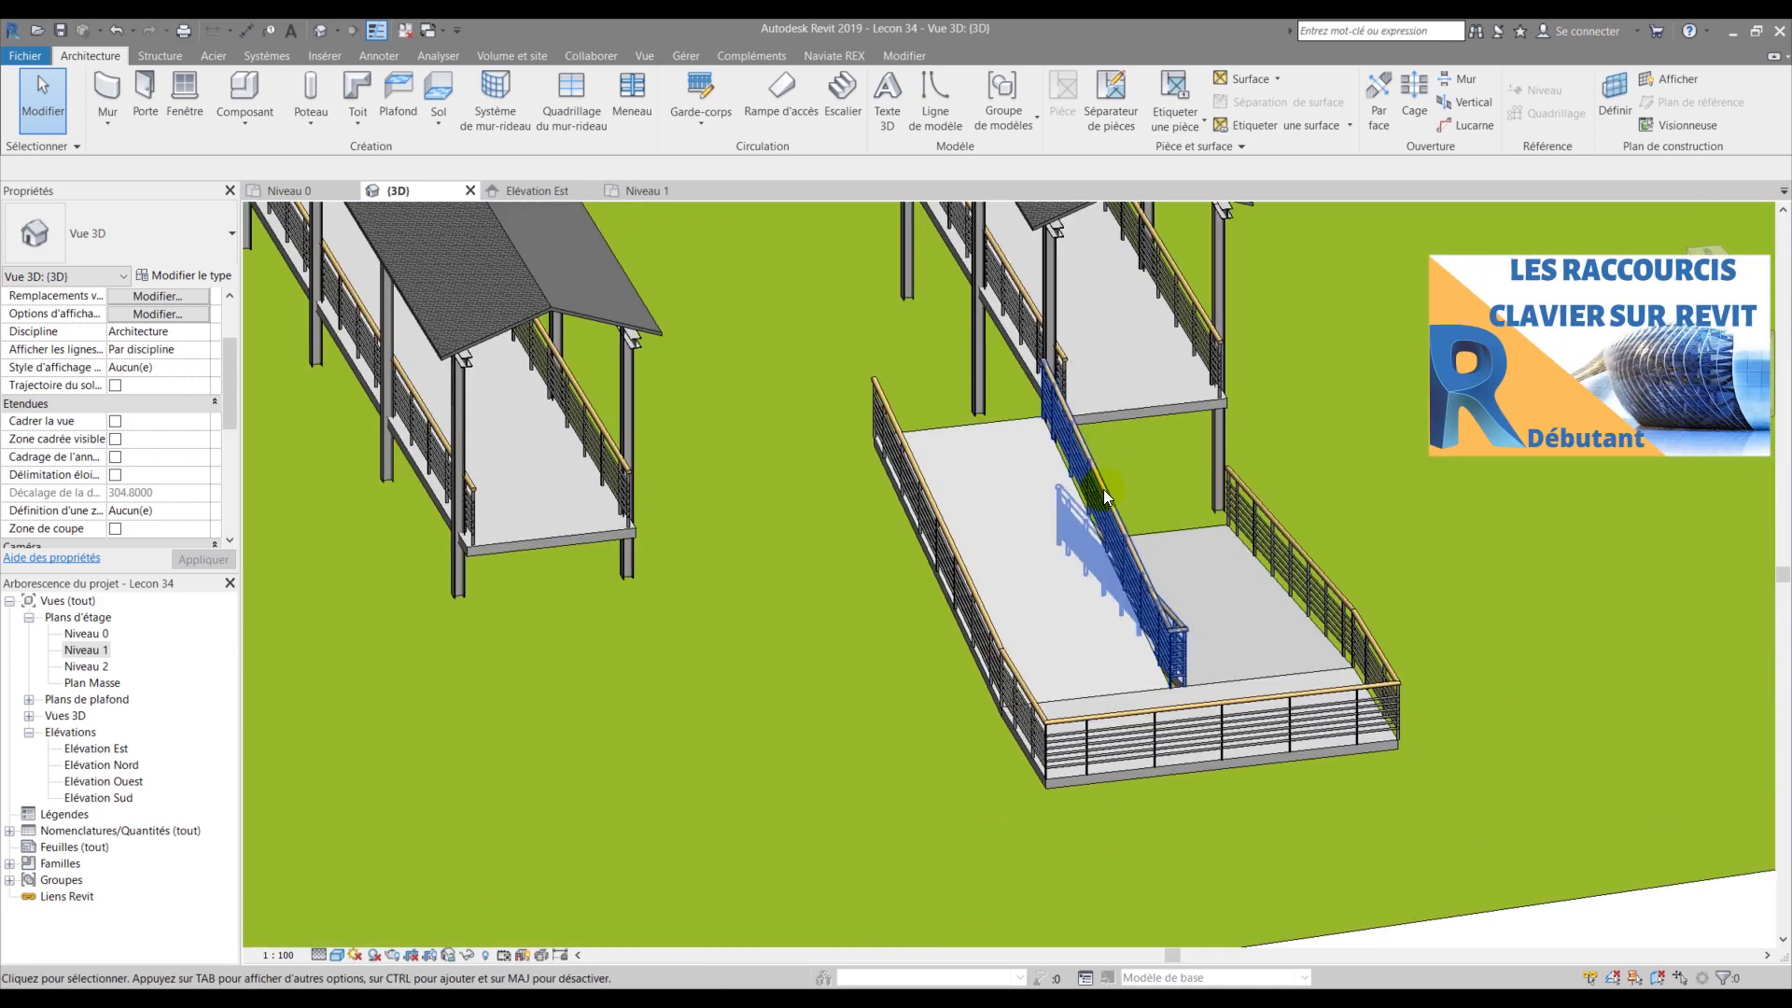
scroll(1103, 489, down, 3)
mouse_move(1029, 451)
shift+middle_down()
mouse_move(1033, 472)
mouse_move(1226, 538)
mouse_move(1010, 472)
shift+middle_up()
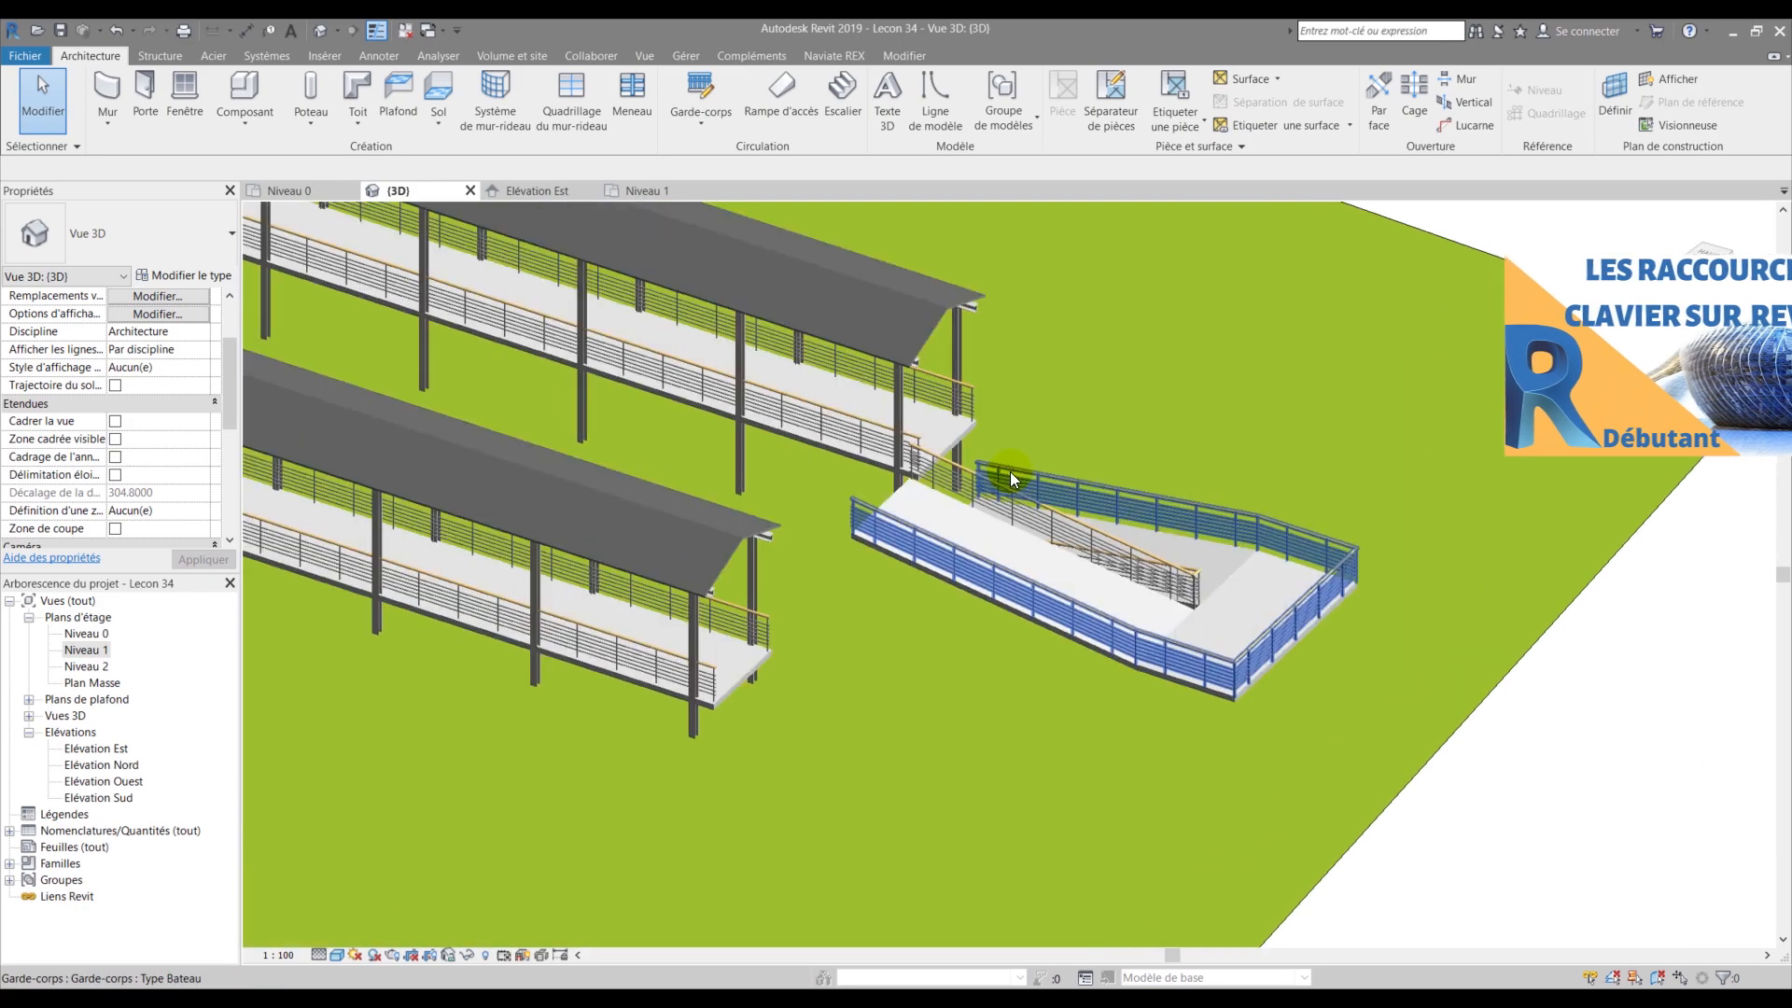
scroll(1010, 472, up, 4)
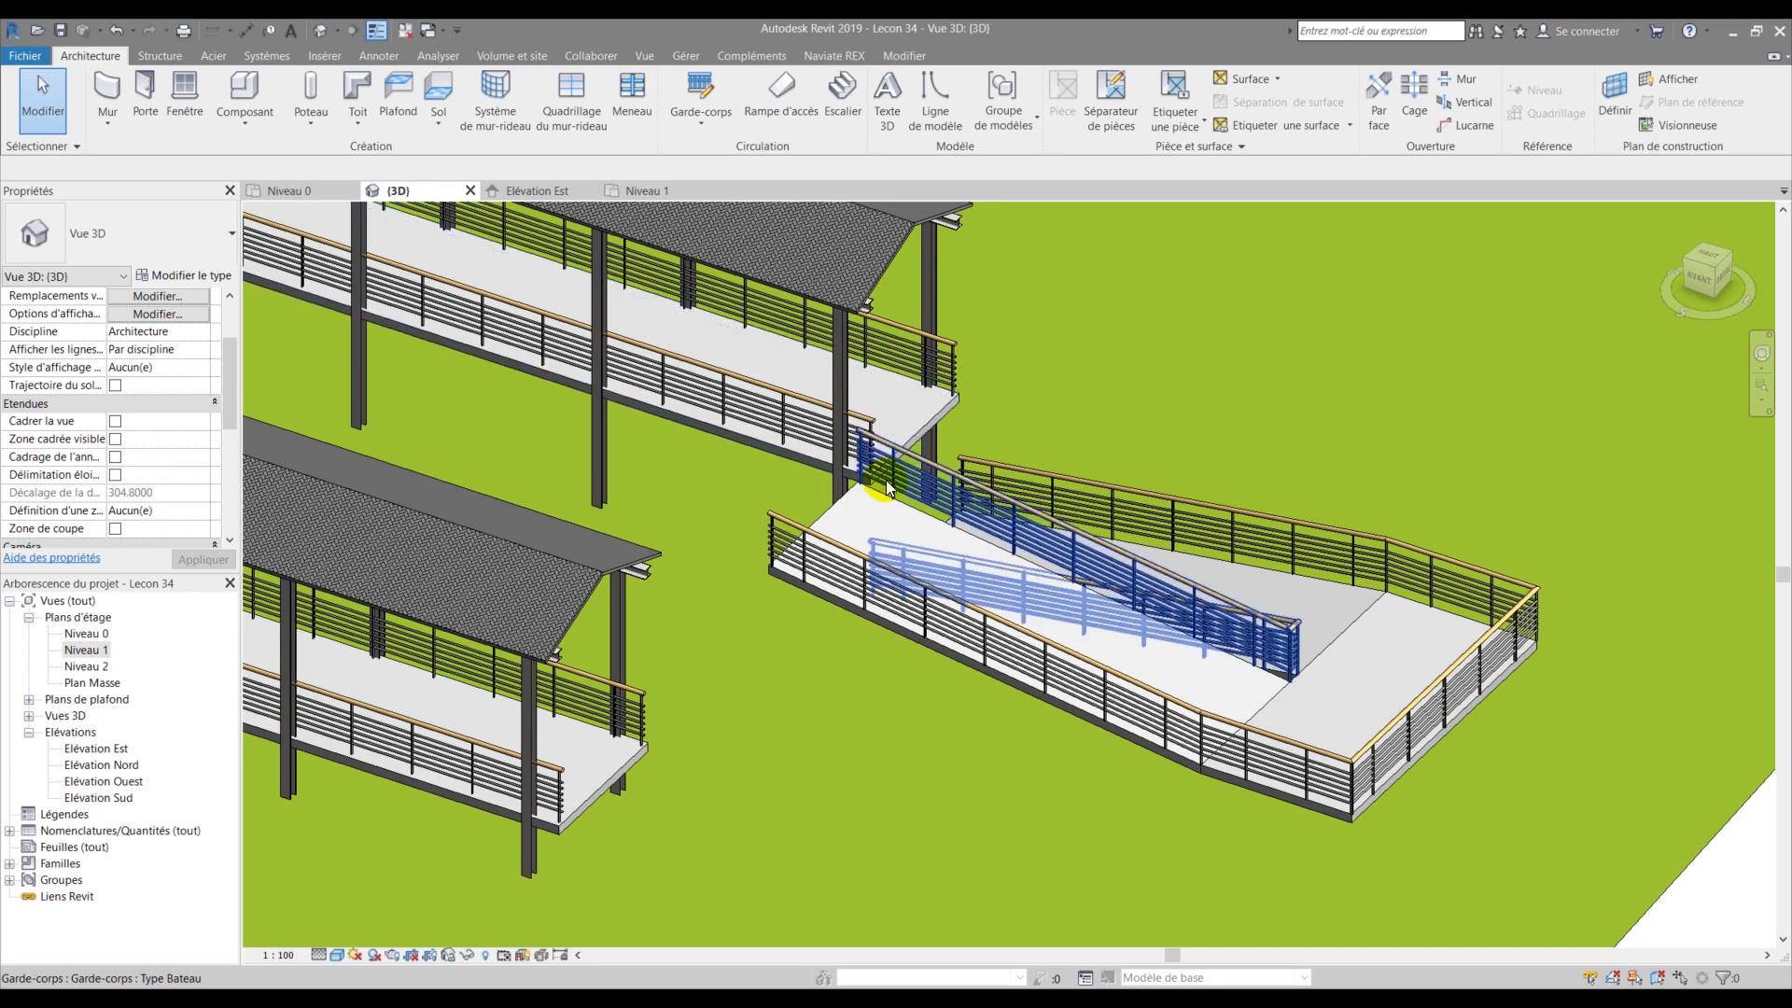
shift+middle_drag(891, 498, 746, 521)
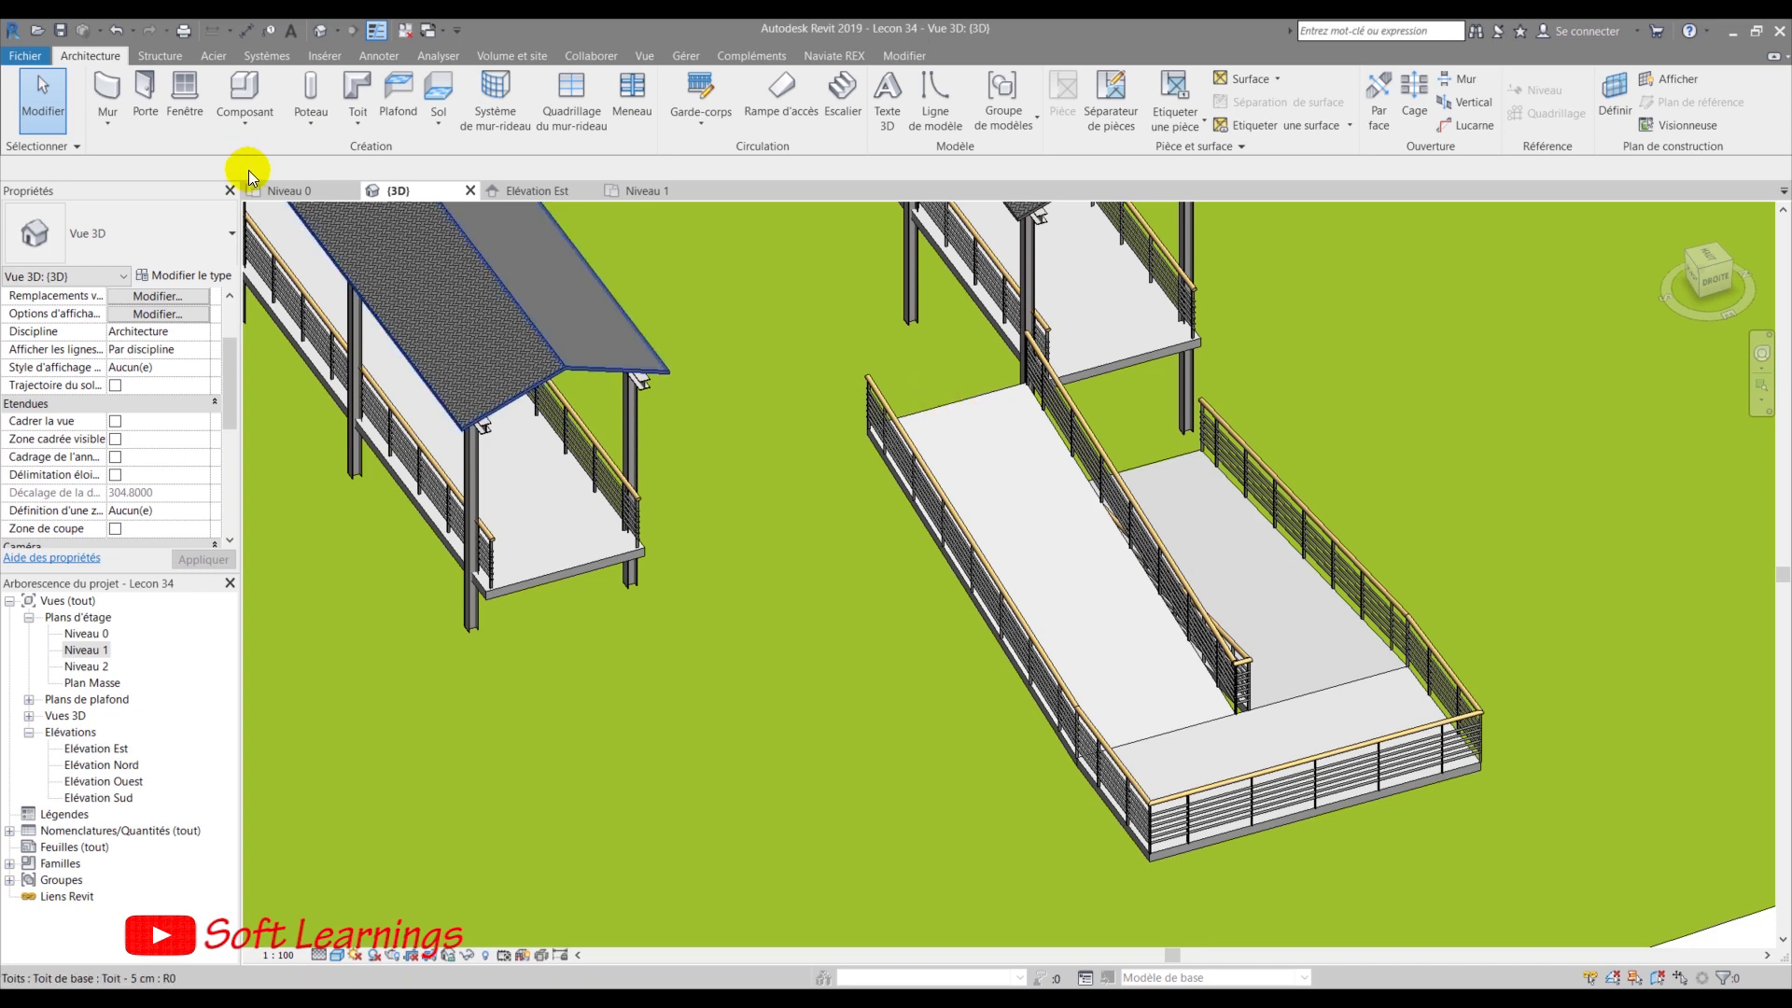
- Flip the ramp's upward direction in the Niveau 0 floor plan
click(270, 189)
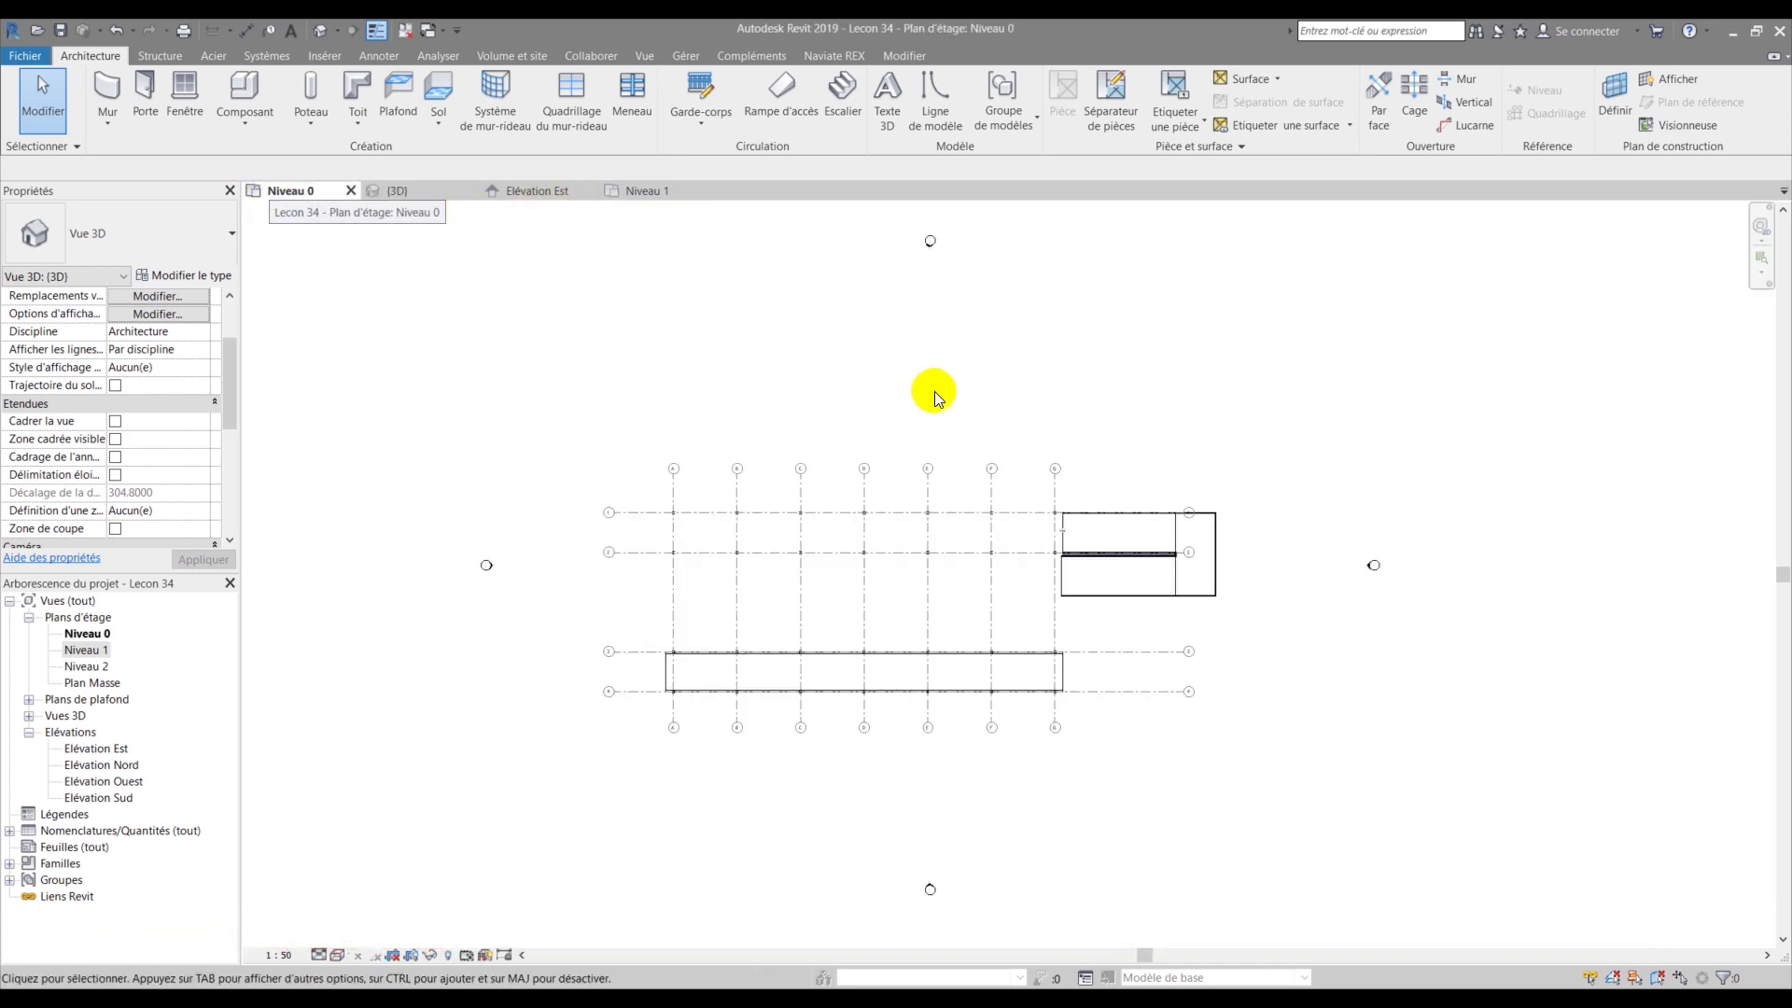
click(1066, 571)
scroll(1066, 560, up, 5)
scroll(1055, 540, up, 1)
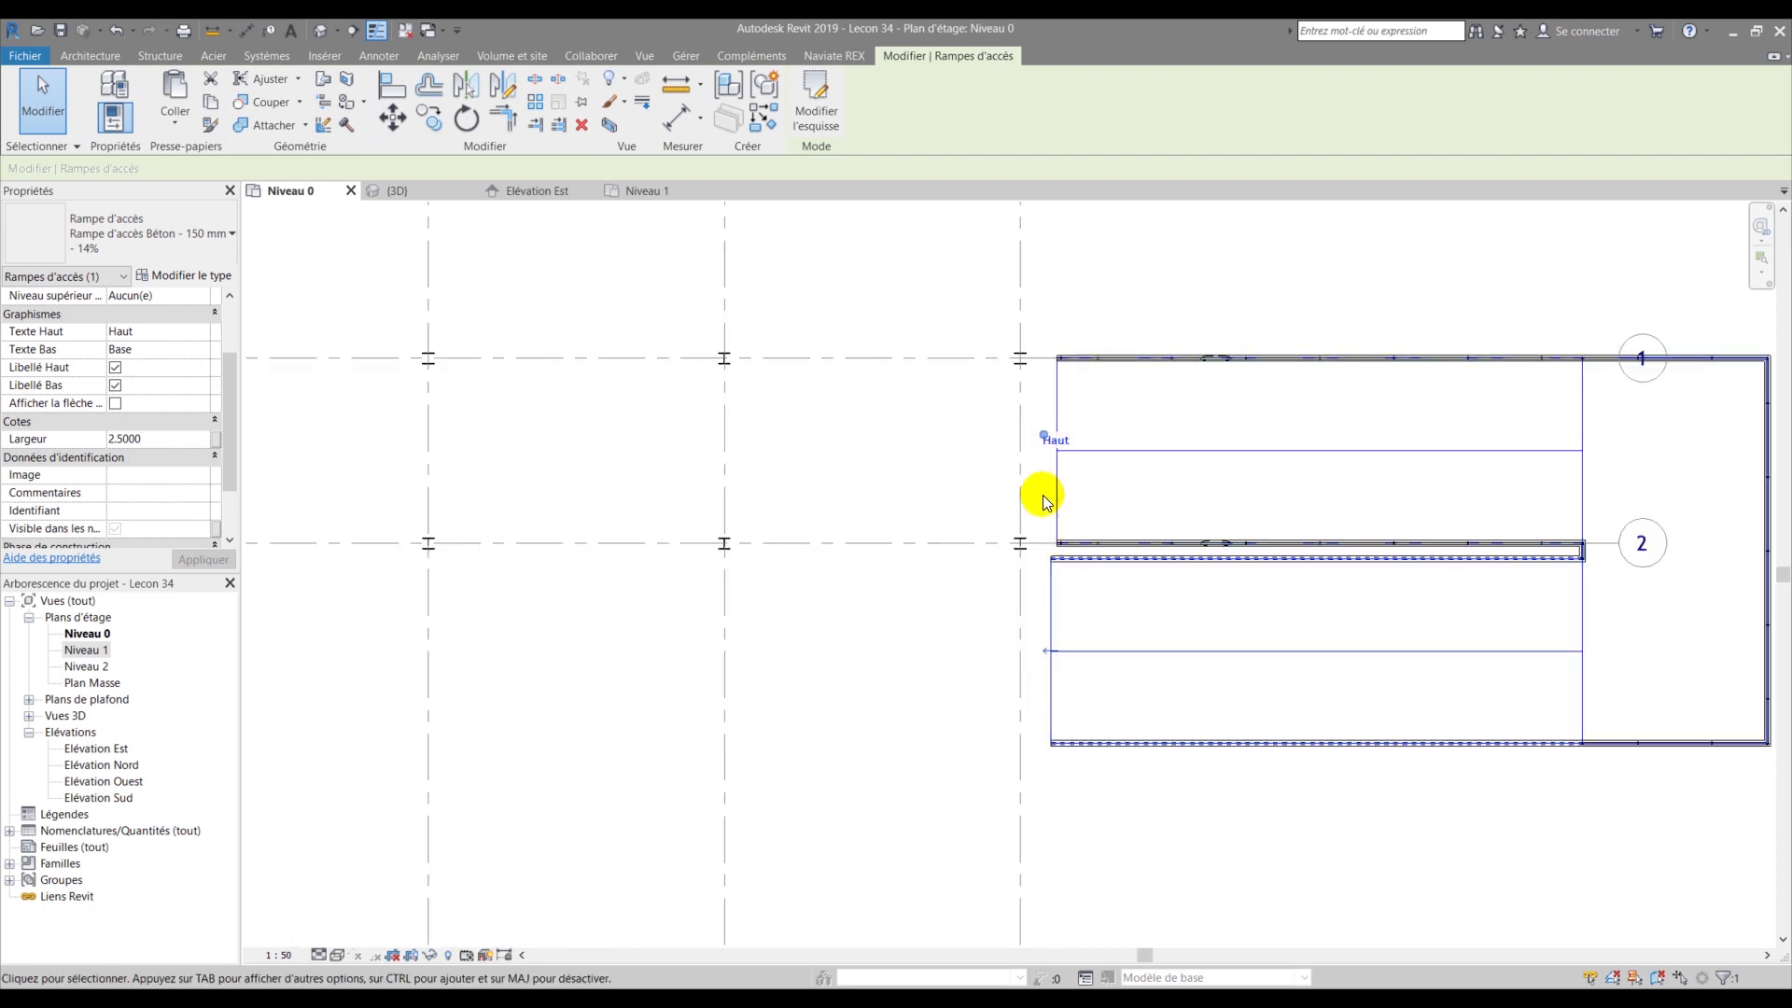
click(1049, 651)
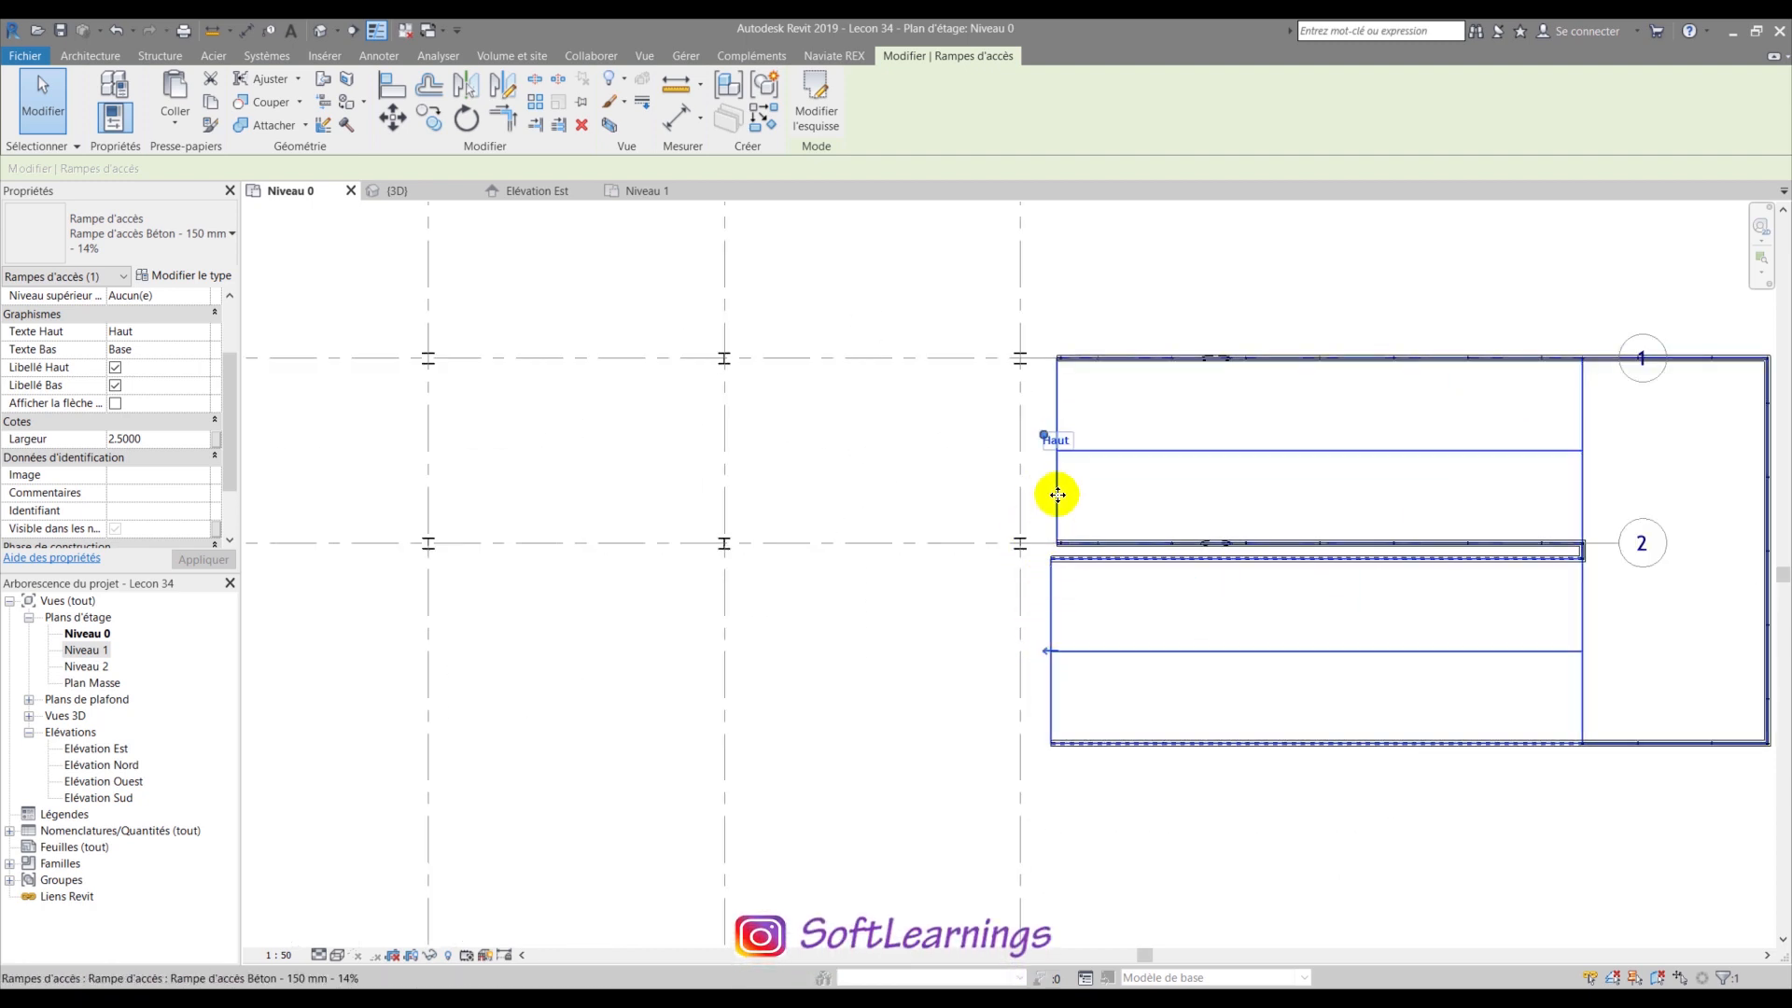
click(1049, 652)
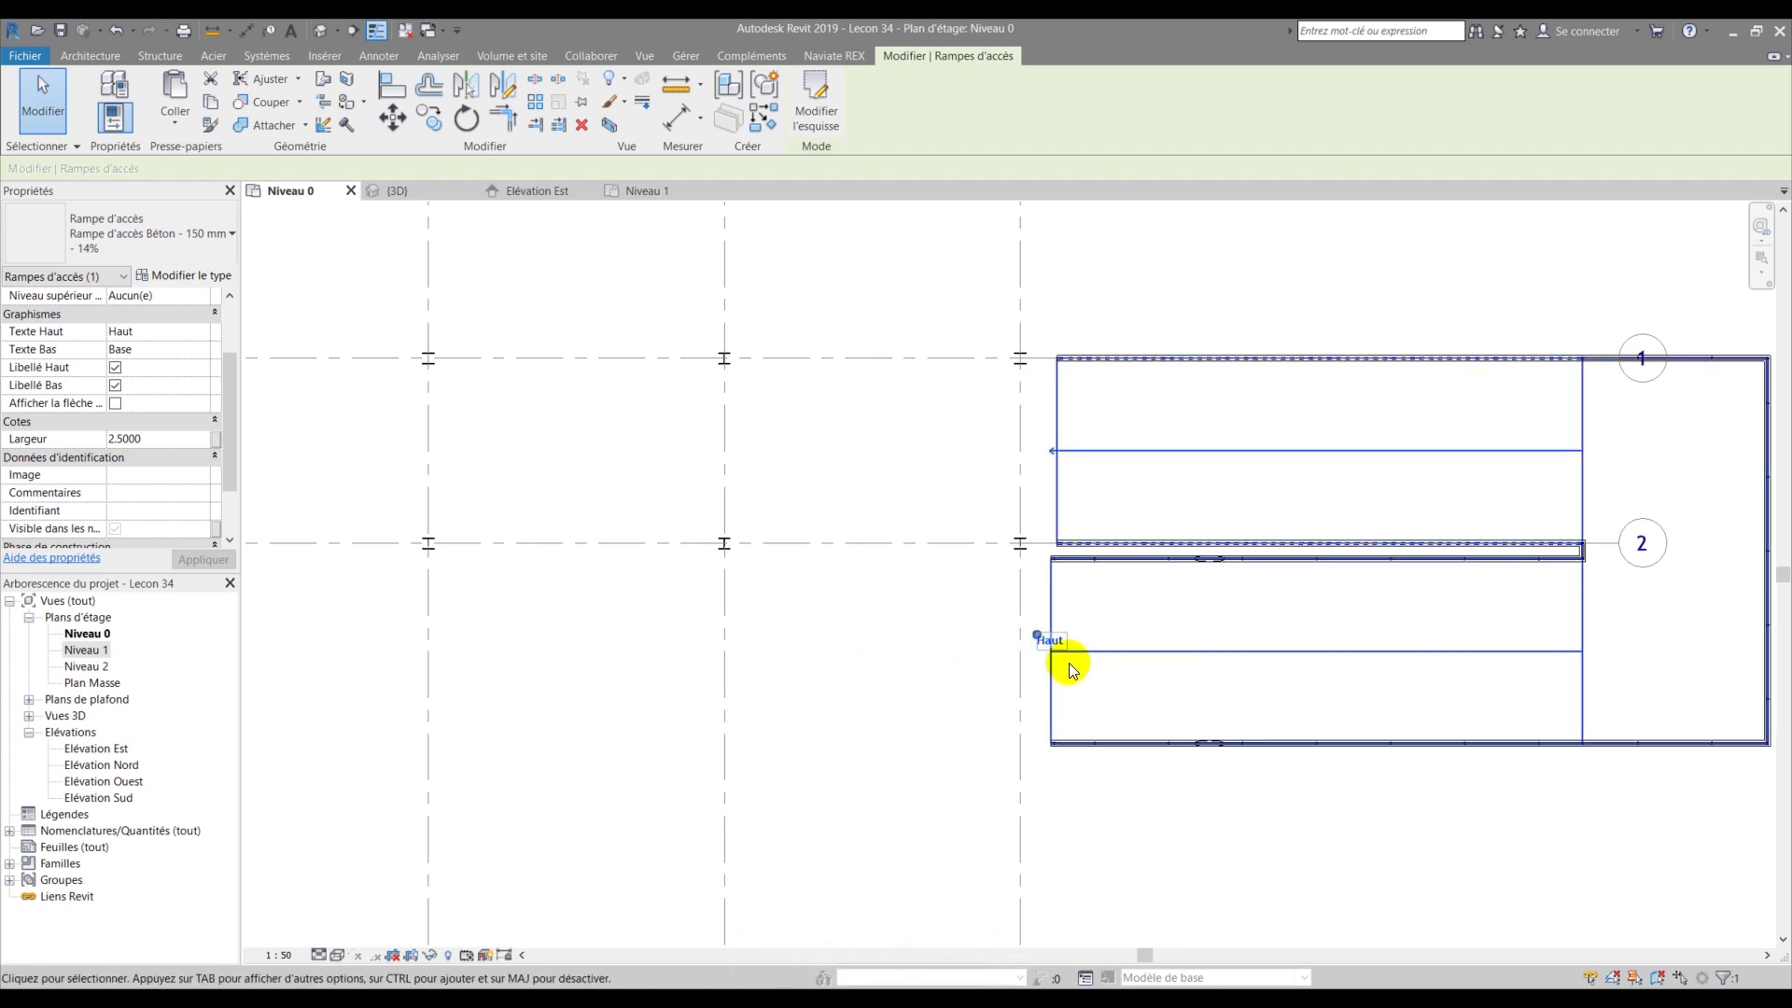
click(1053, 454)
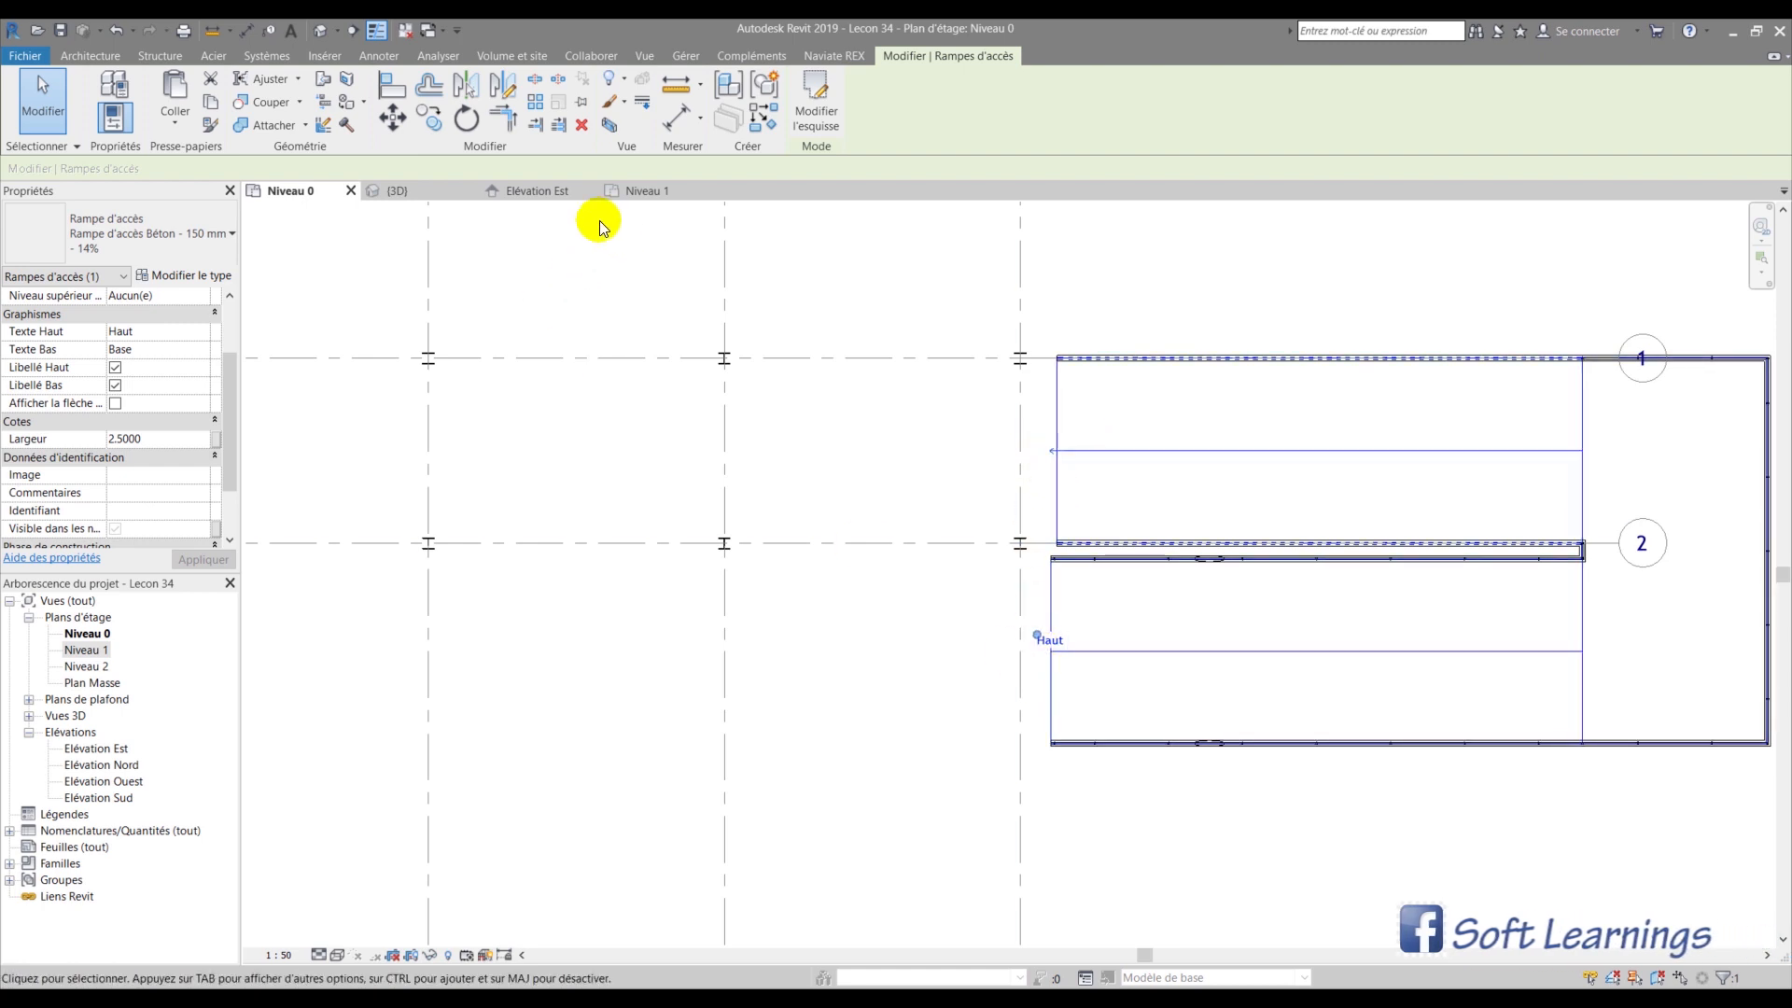
- Inspect the flipped ramp in the Niveau 1 plan and the 3D view, checking its junction with the walkway
click(630, 195)
scroll(827, 506, down, 2)
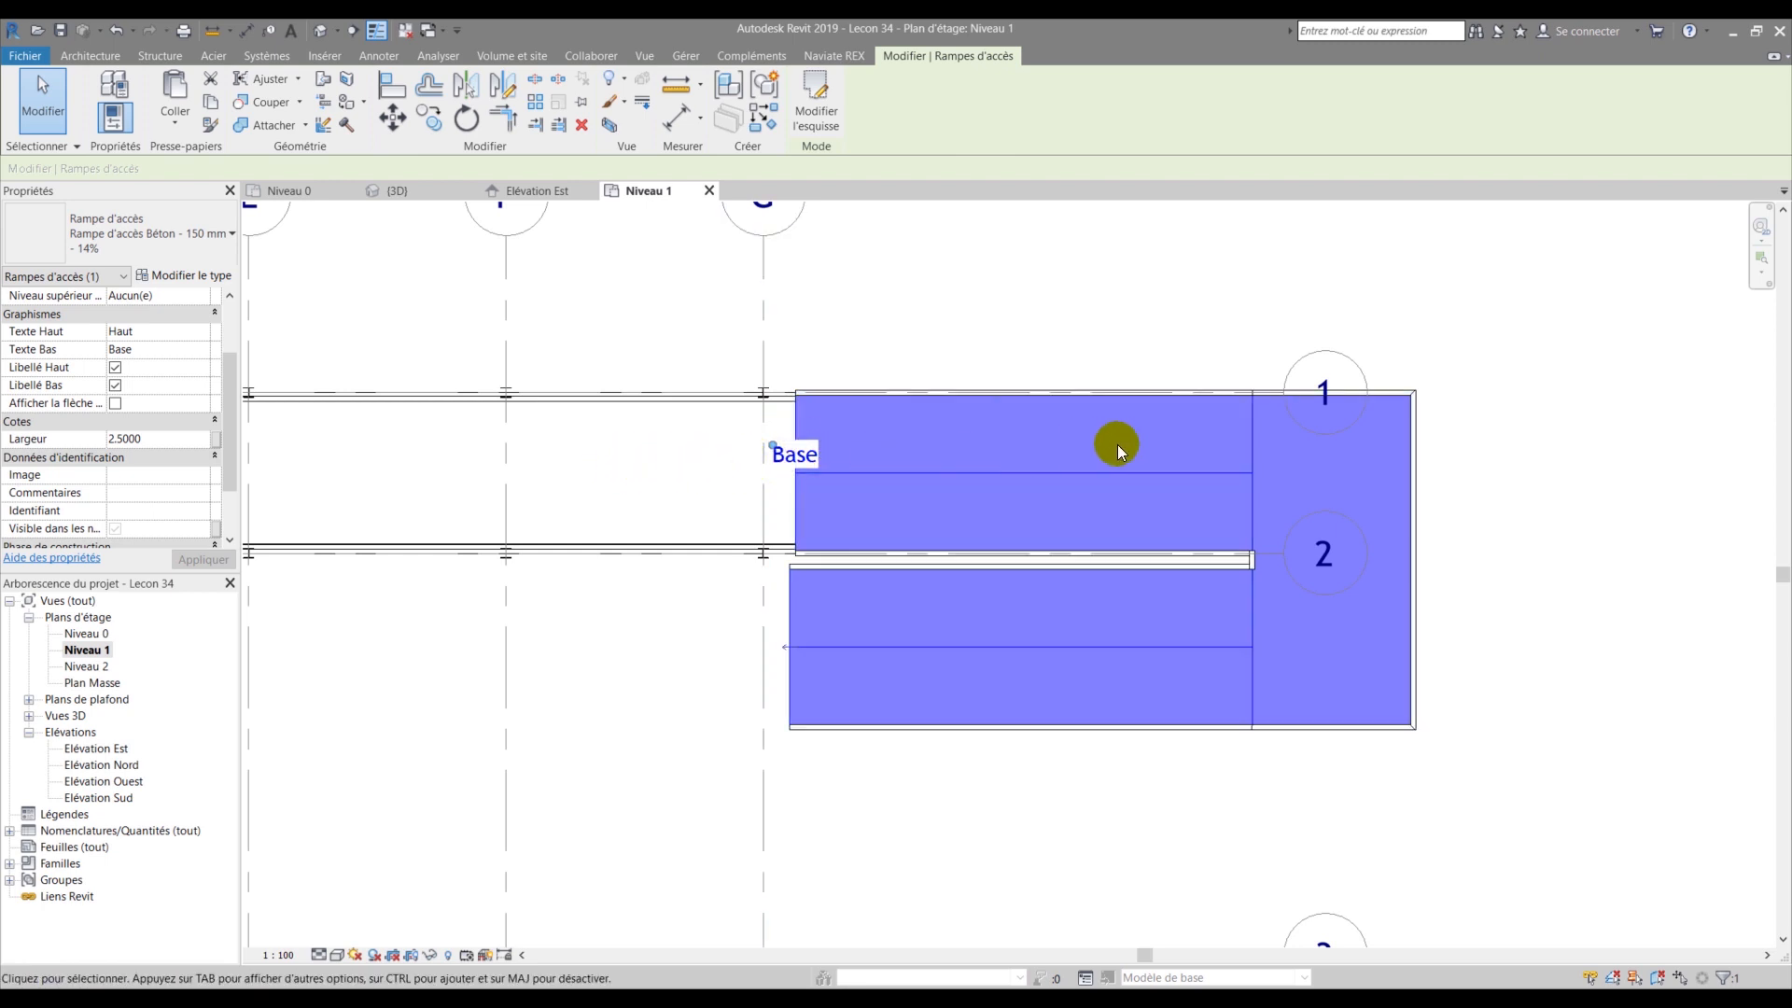
click(392, 196)
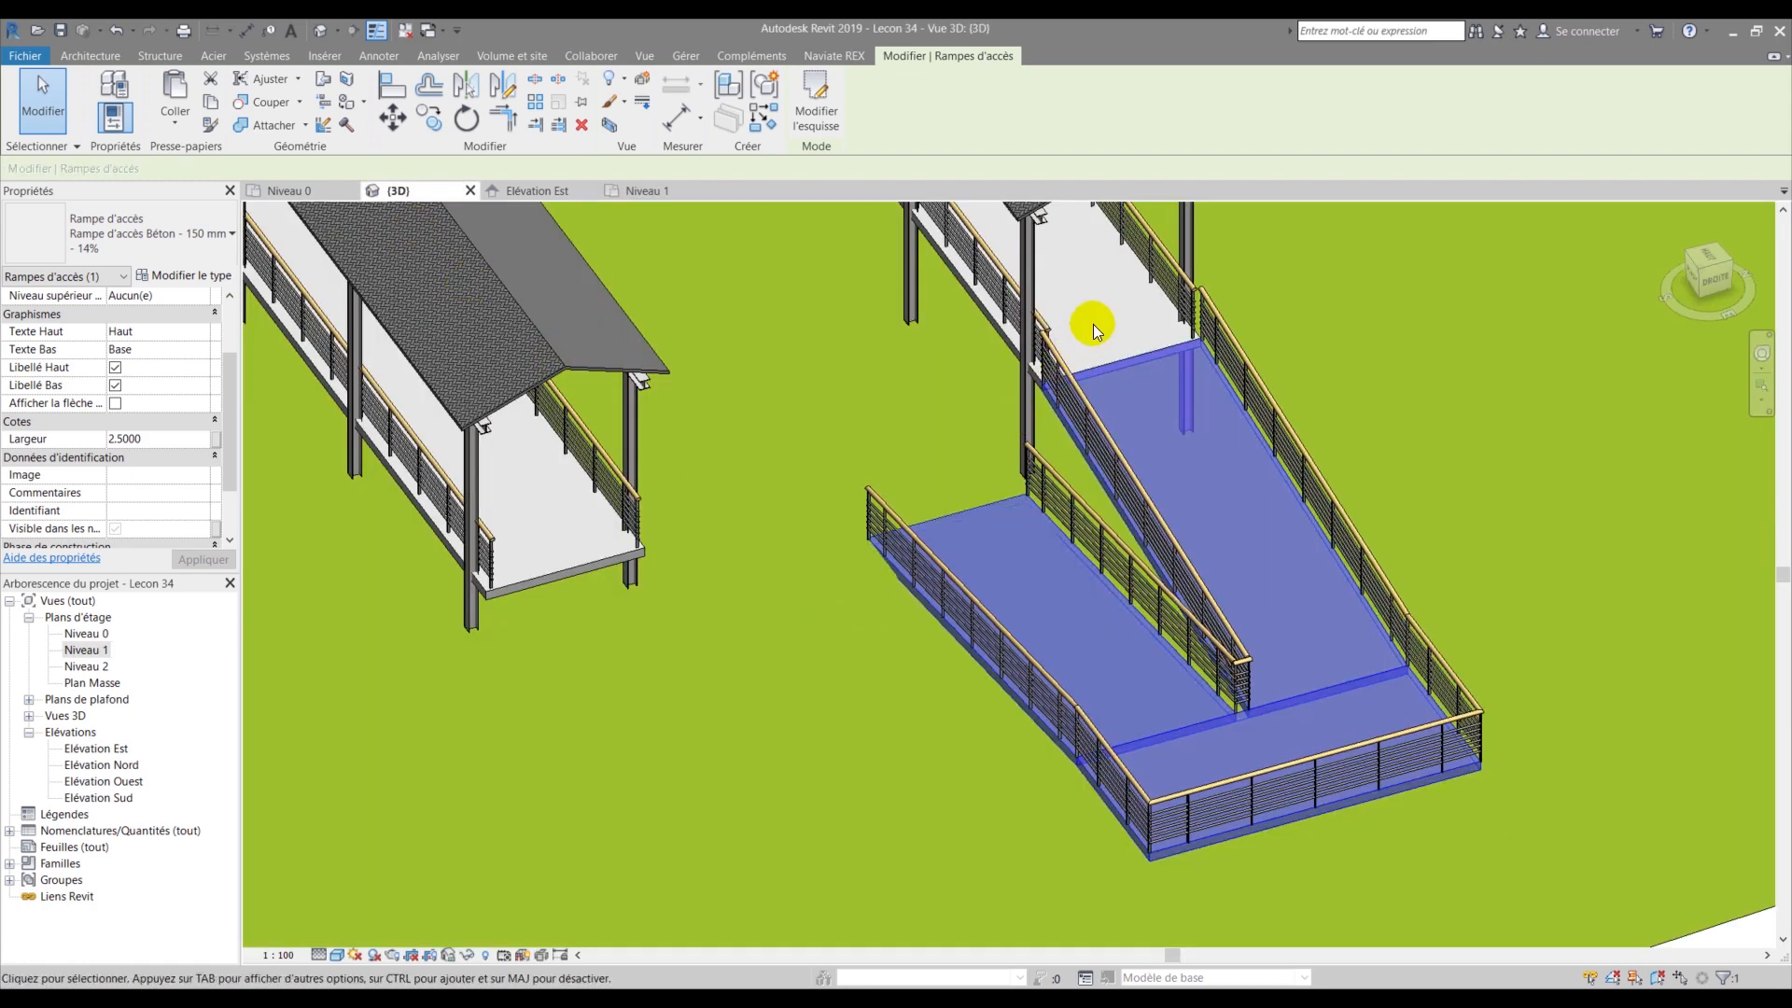
scroll(1018, 437, down, 3)
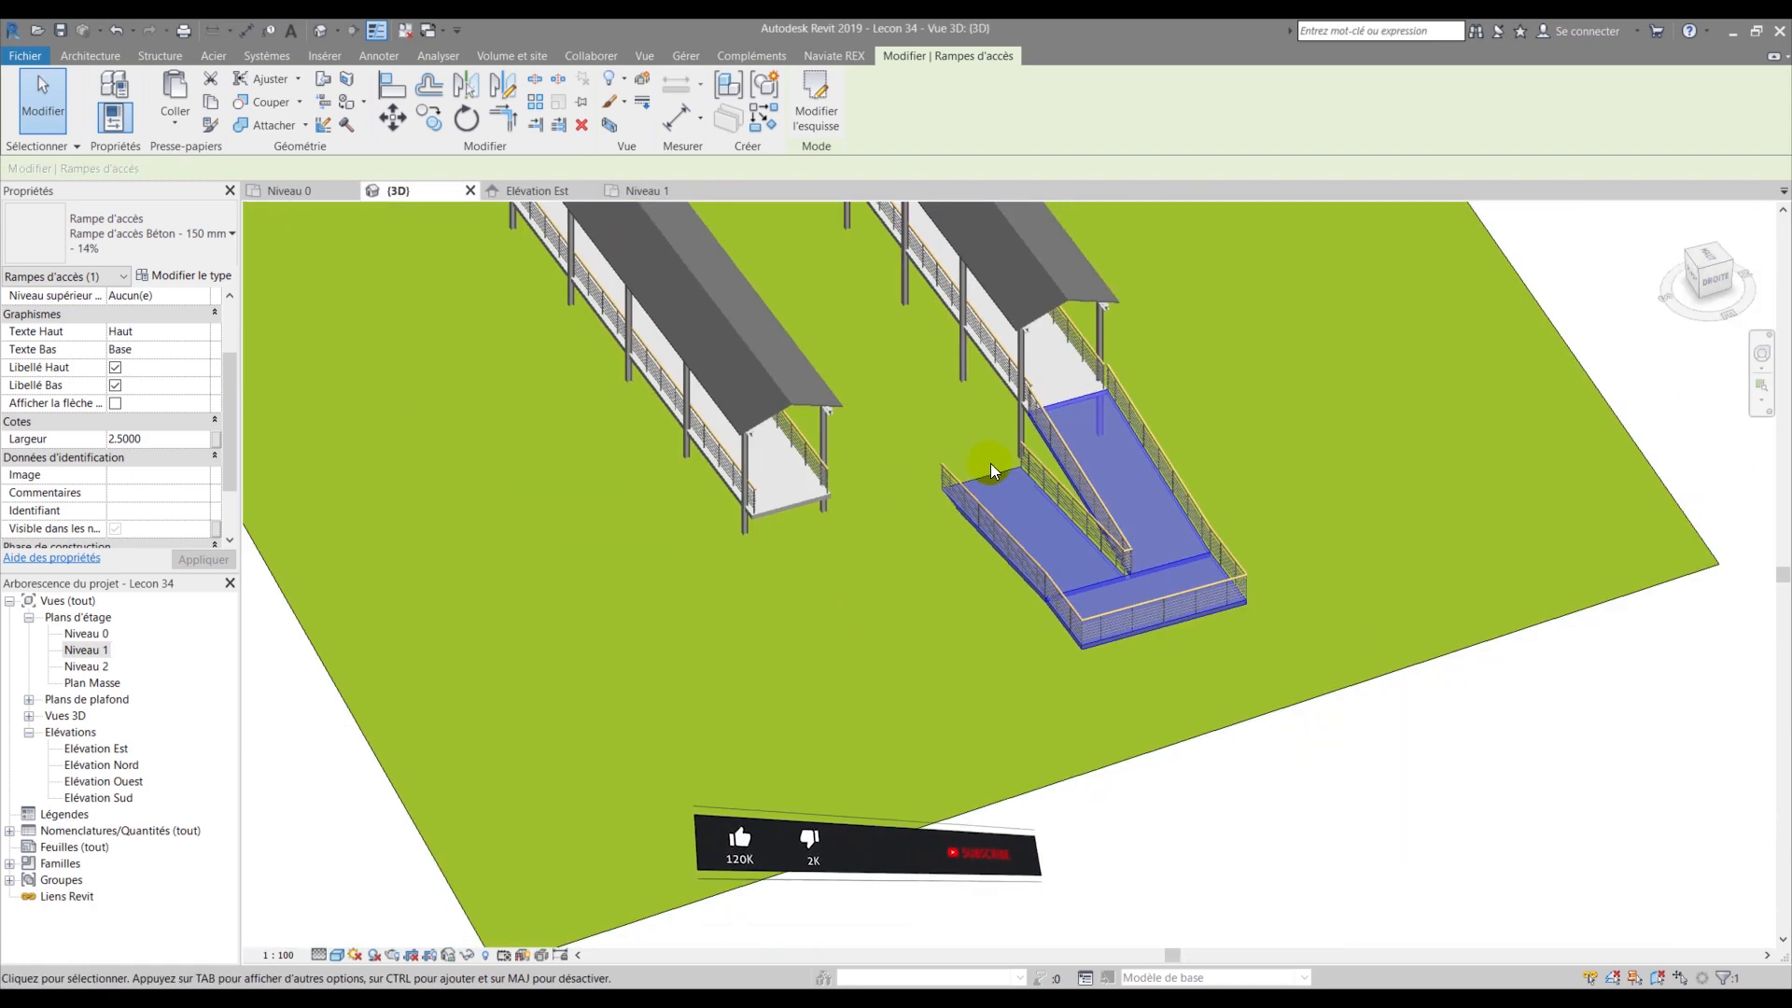
click(1421, 845)
shift+middle_drag(1039, 424, 1033, 389)
scroll(1168, 380, up, 5)
shift+middle_drag(1214, 429, 1331, 417)
scroll(1158, 487, up, 5)
scroll(1296, 411, down, 2)
shift+middle_drag(977, 542, 1097, 623)
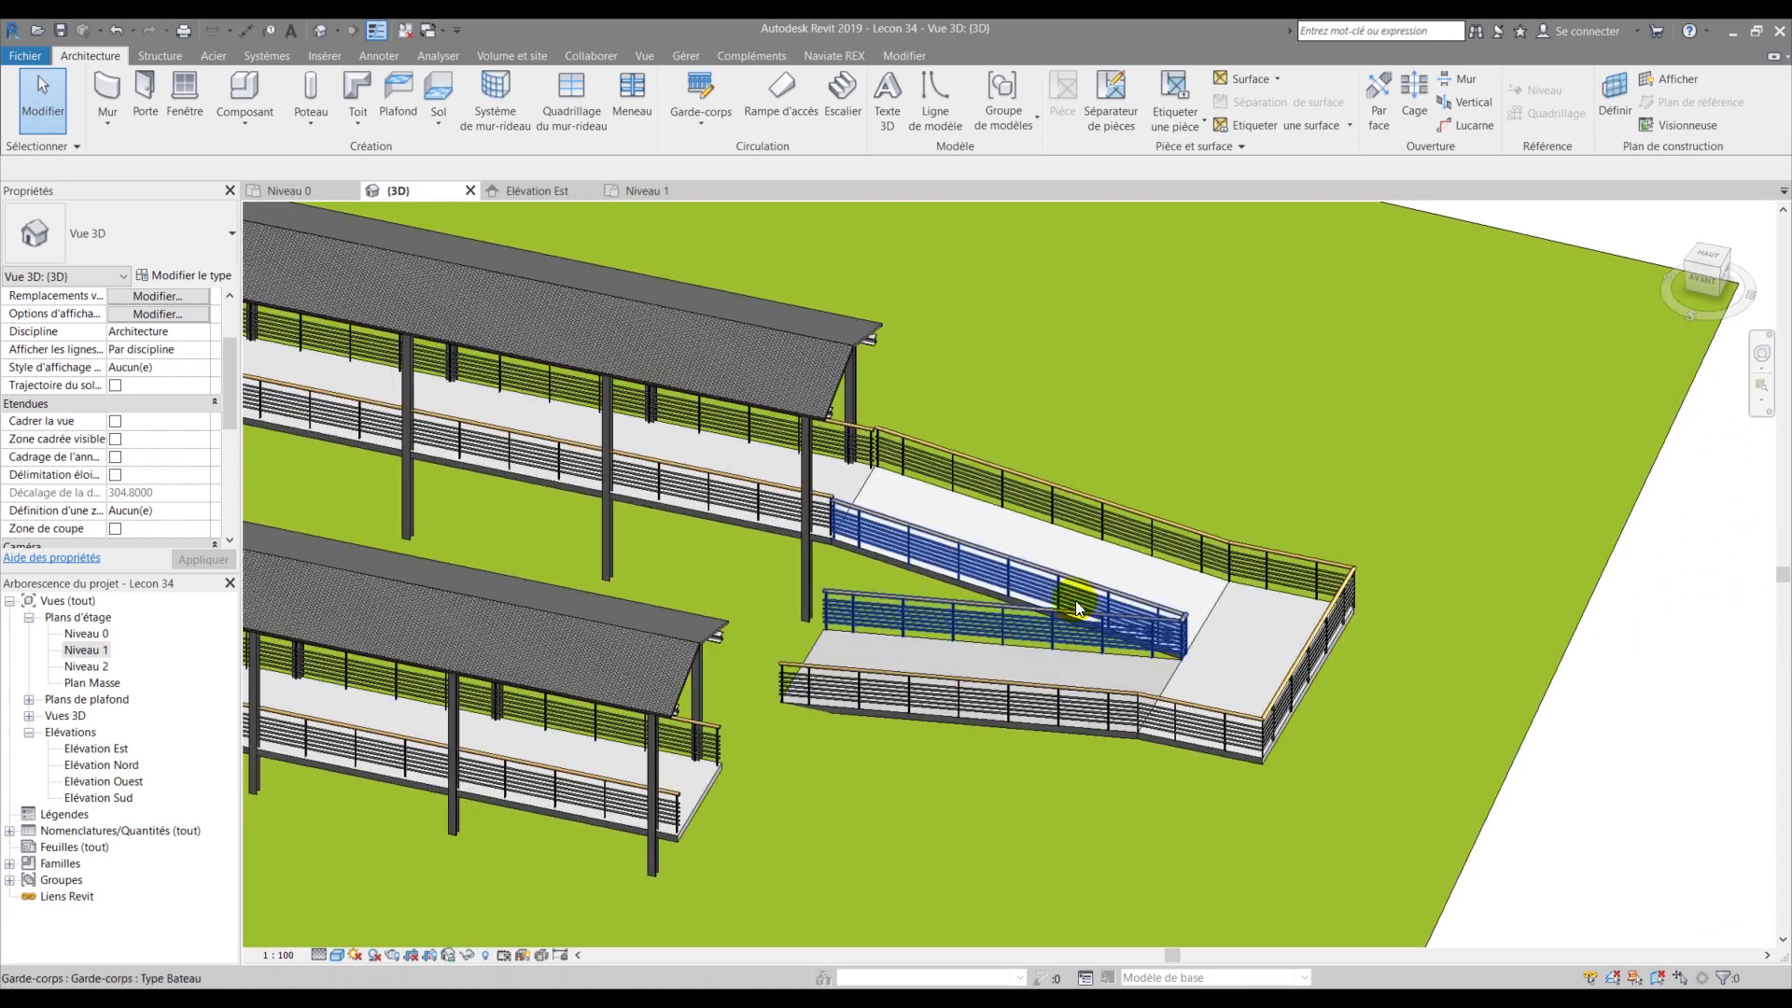
- Set the inner ramp railing's offset from its path to -0.1000
scroll(933, 527, up, 3)
scroll(782, 519, up, 2)
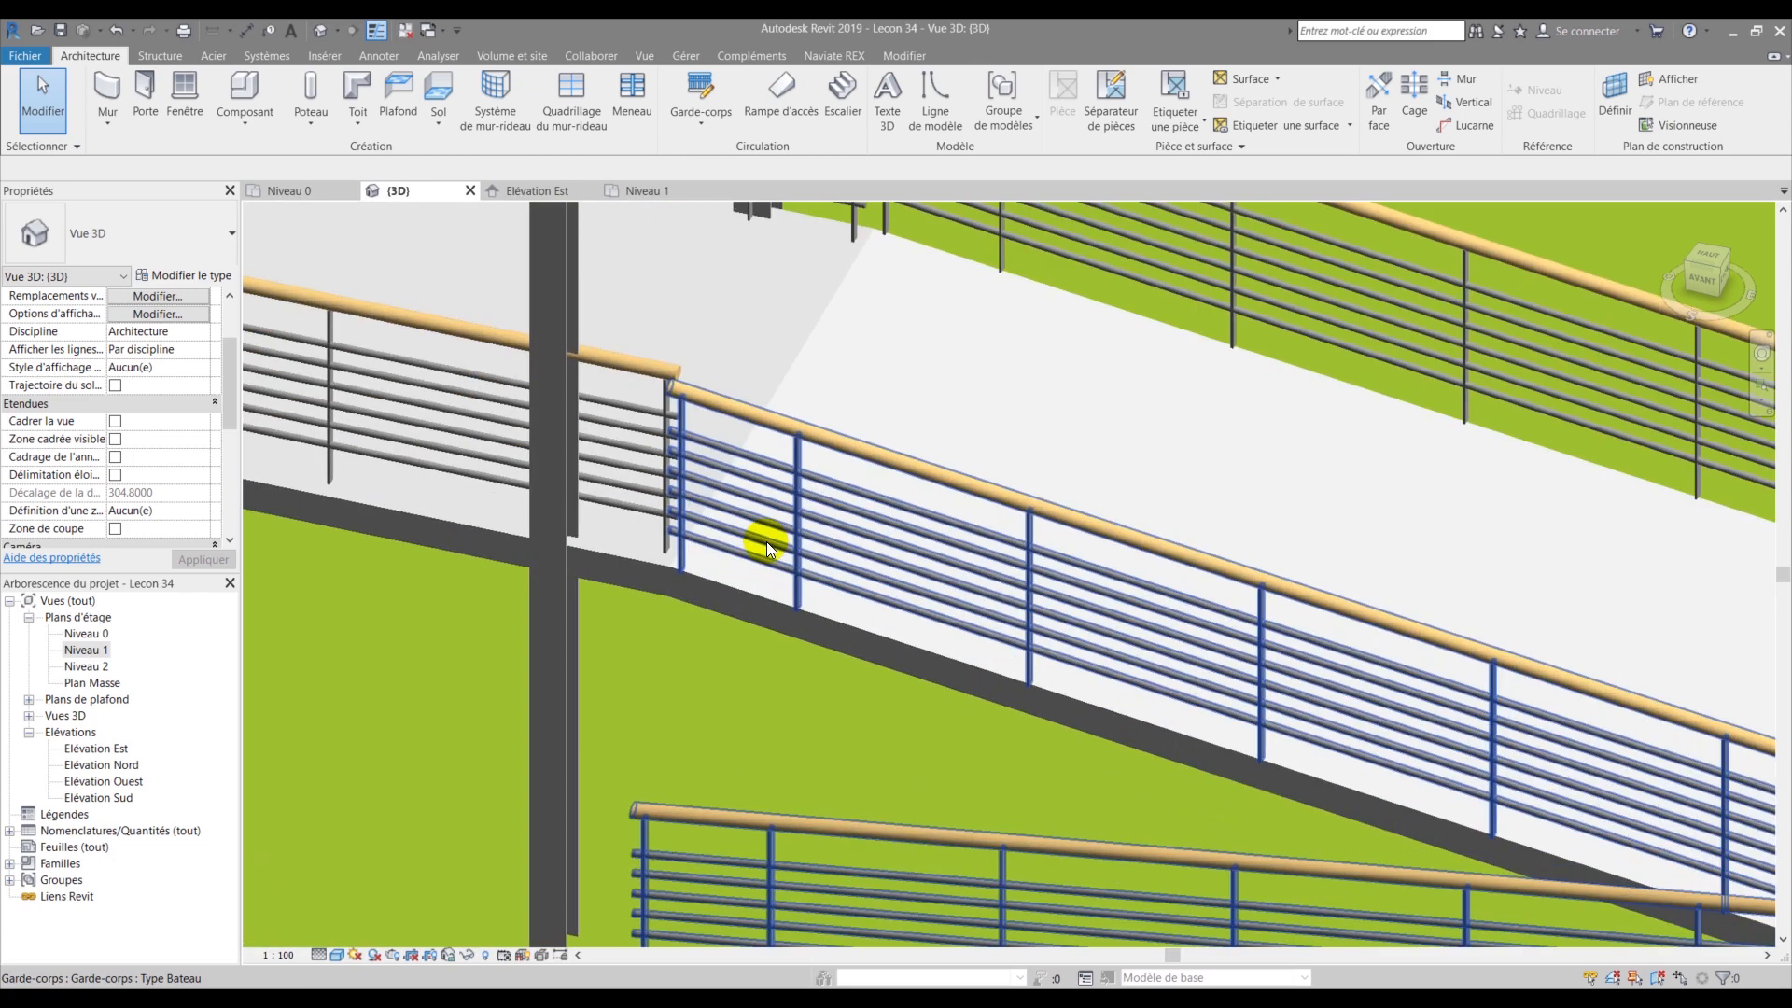
click(786, 523)
scroll(786, 522, down, 1)
scroll(780, 523, down, 2)
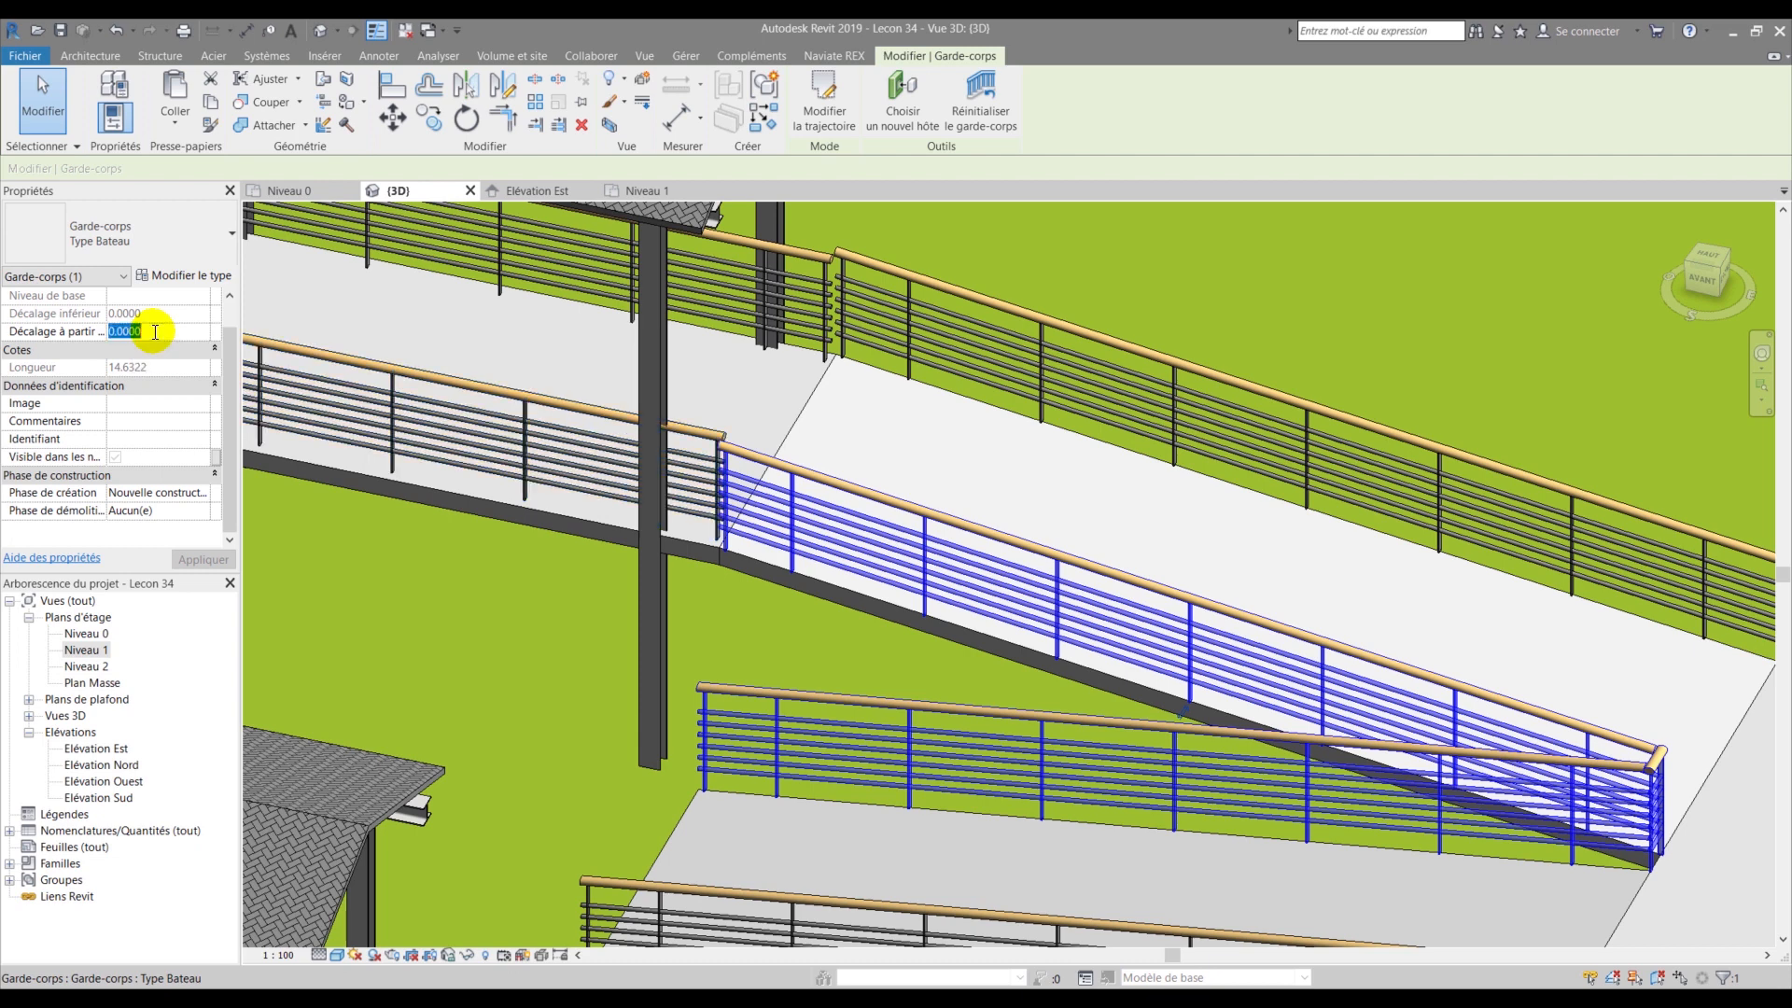
text(0.1000)
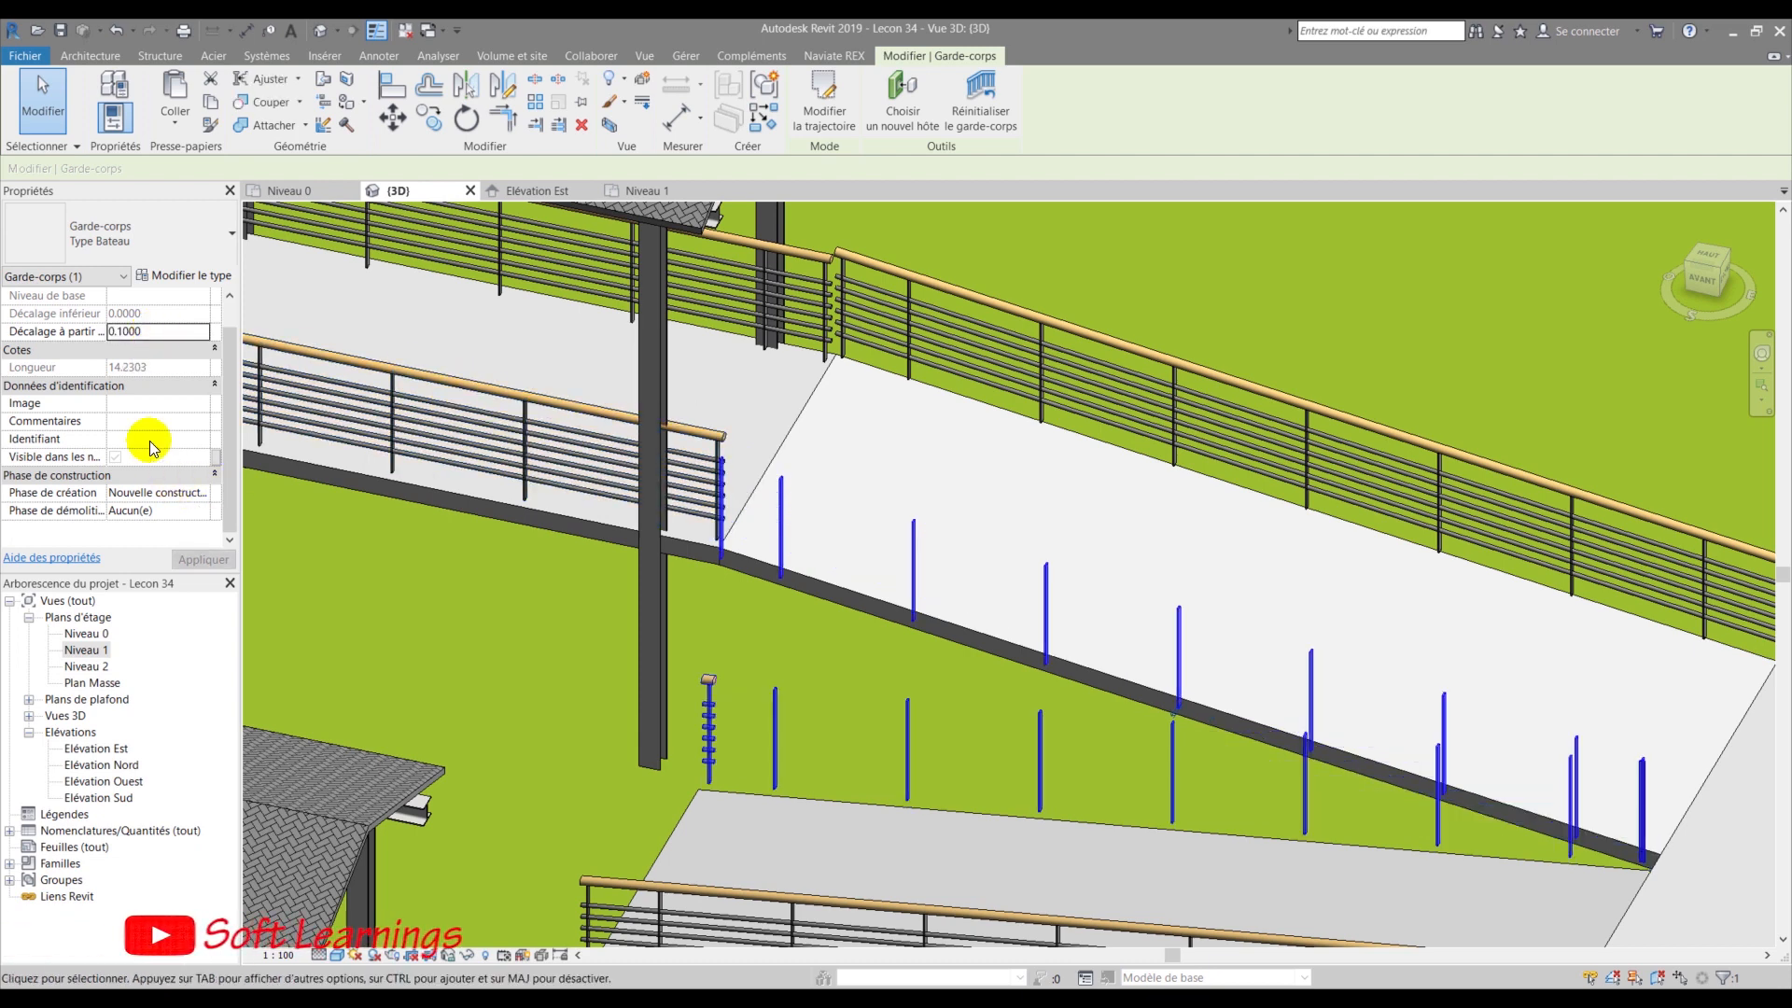
click(161, 333)
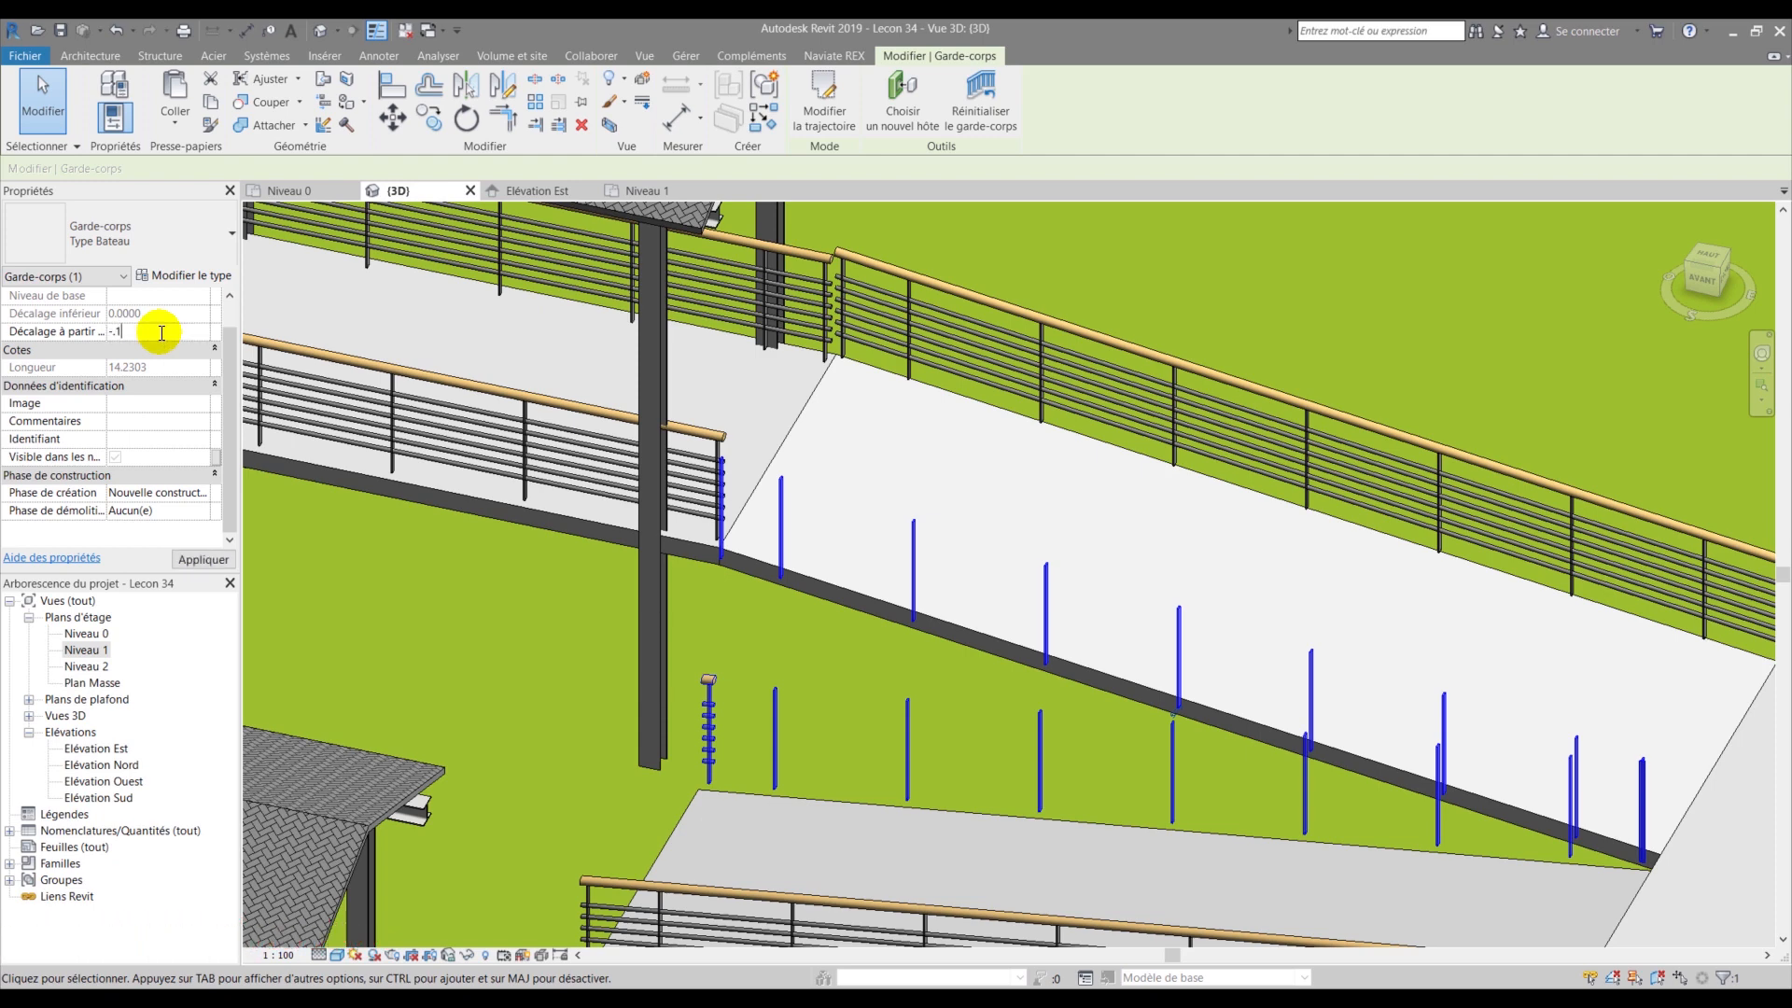
key(Return)
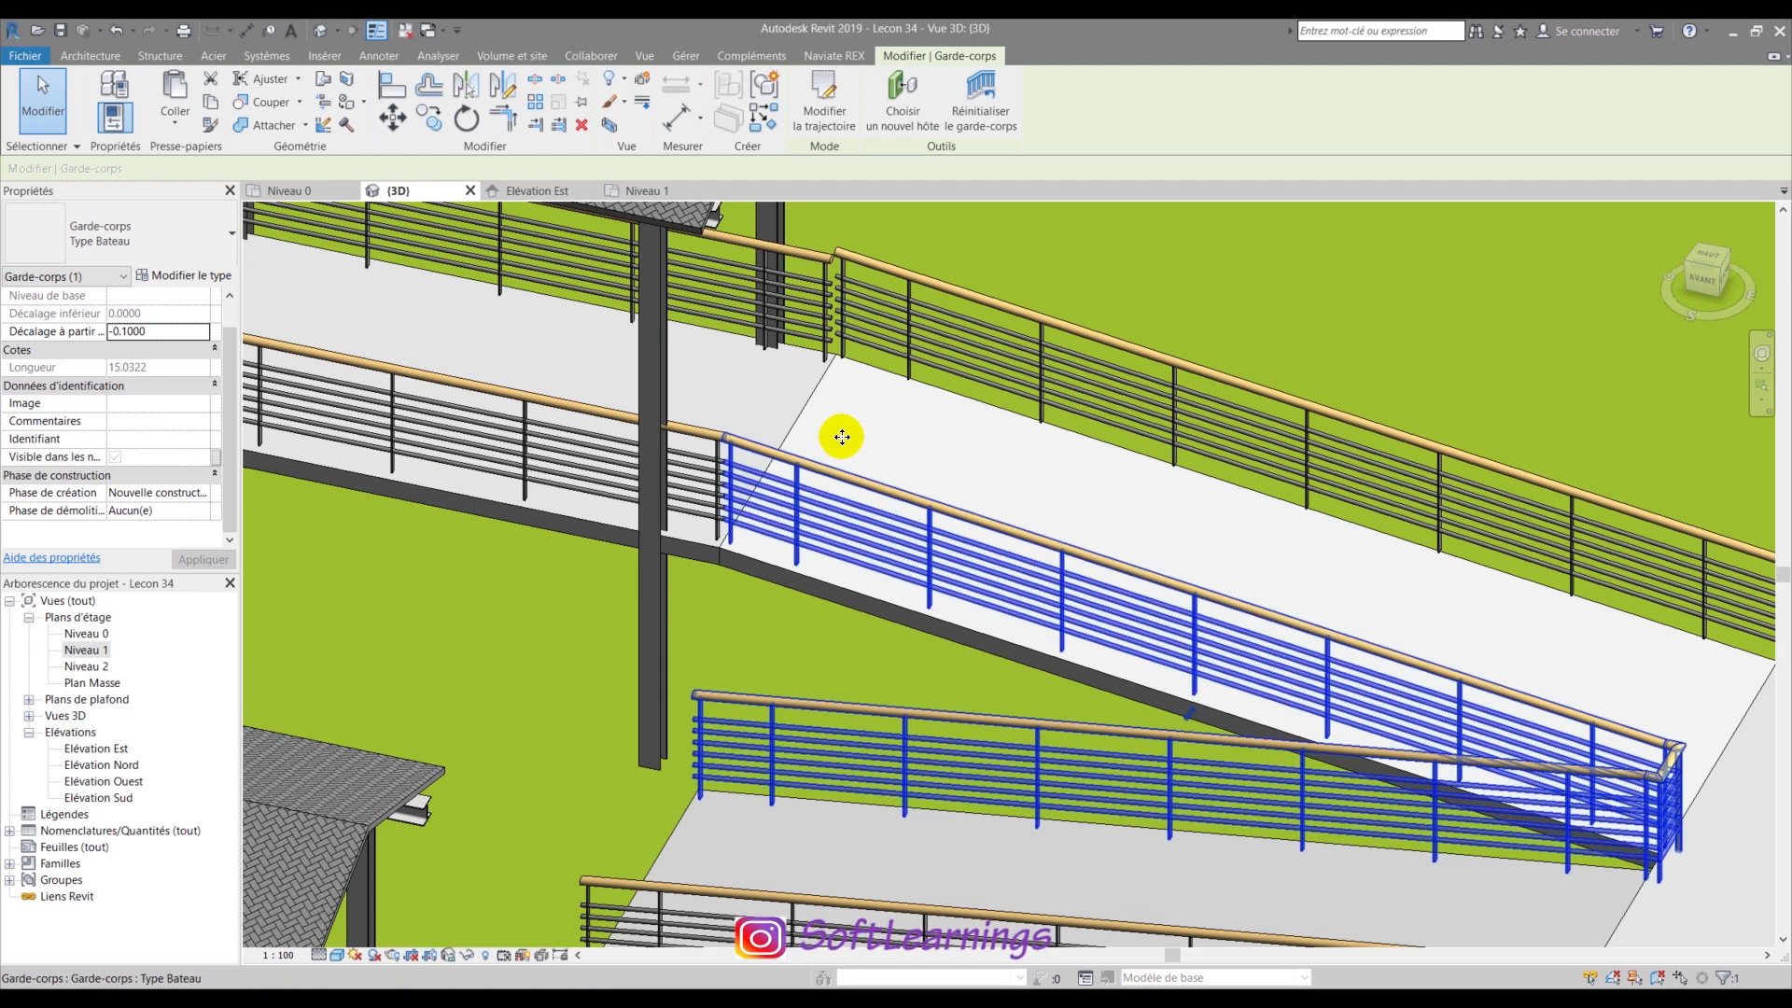
- Set the outer ramp railing's offset from its path to -0.1000 and check its alignment around the landing
click(918, 277)
click(157, 334)
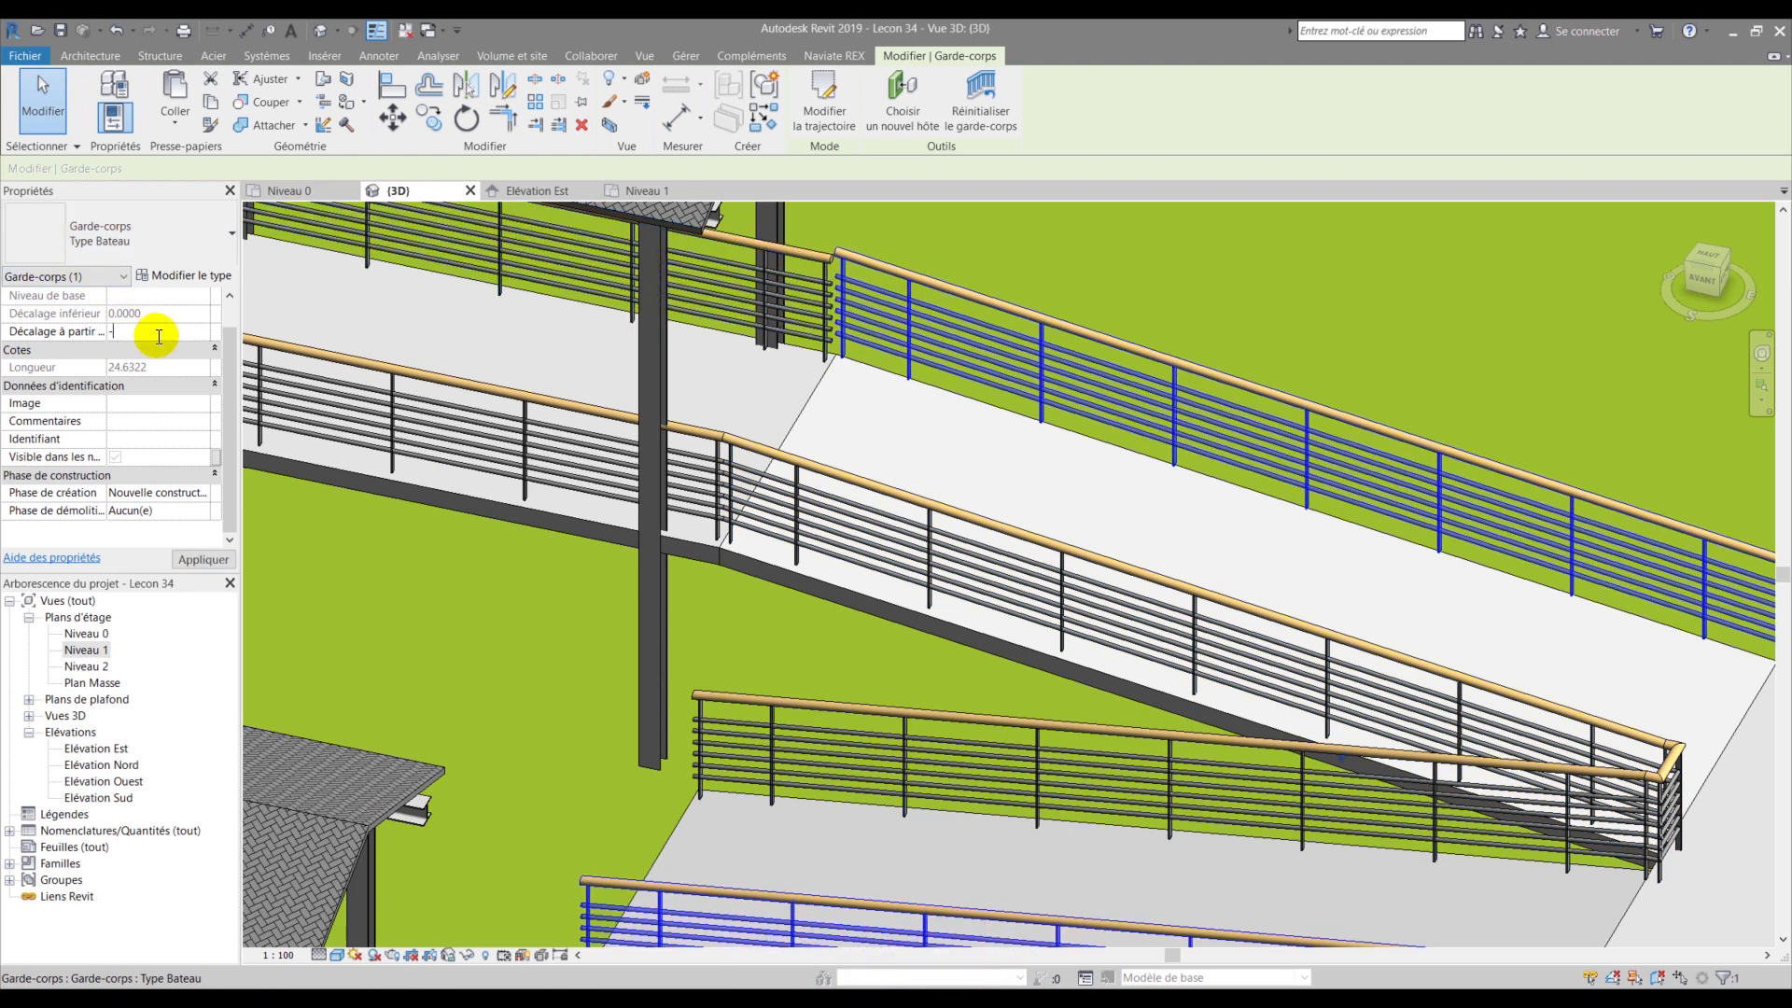
text(-.1)
key(Return)
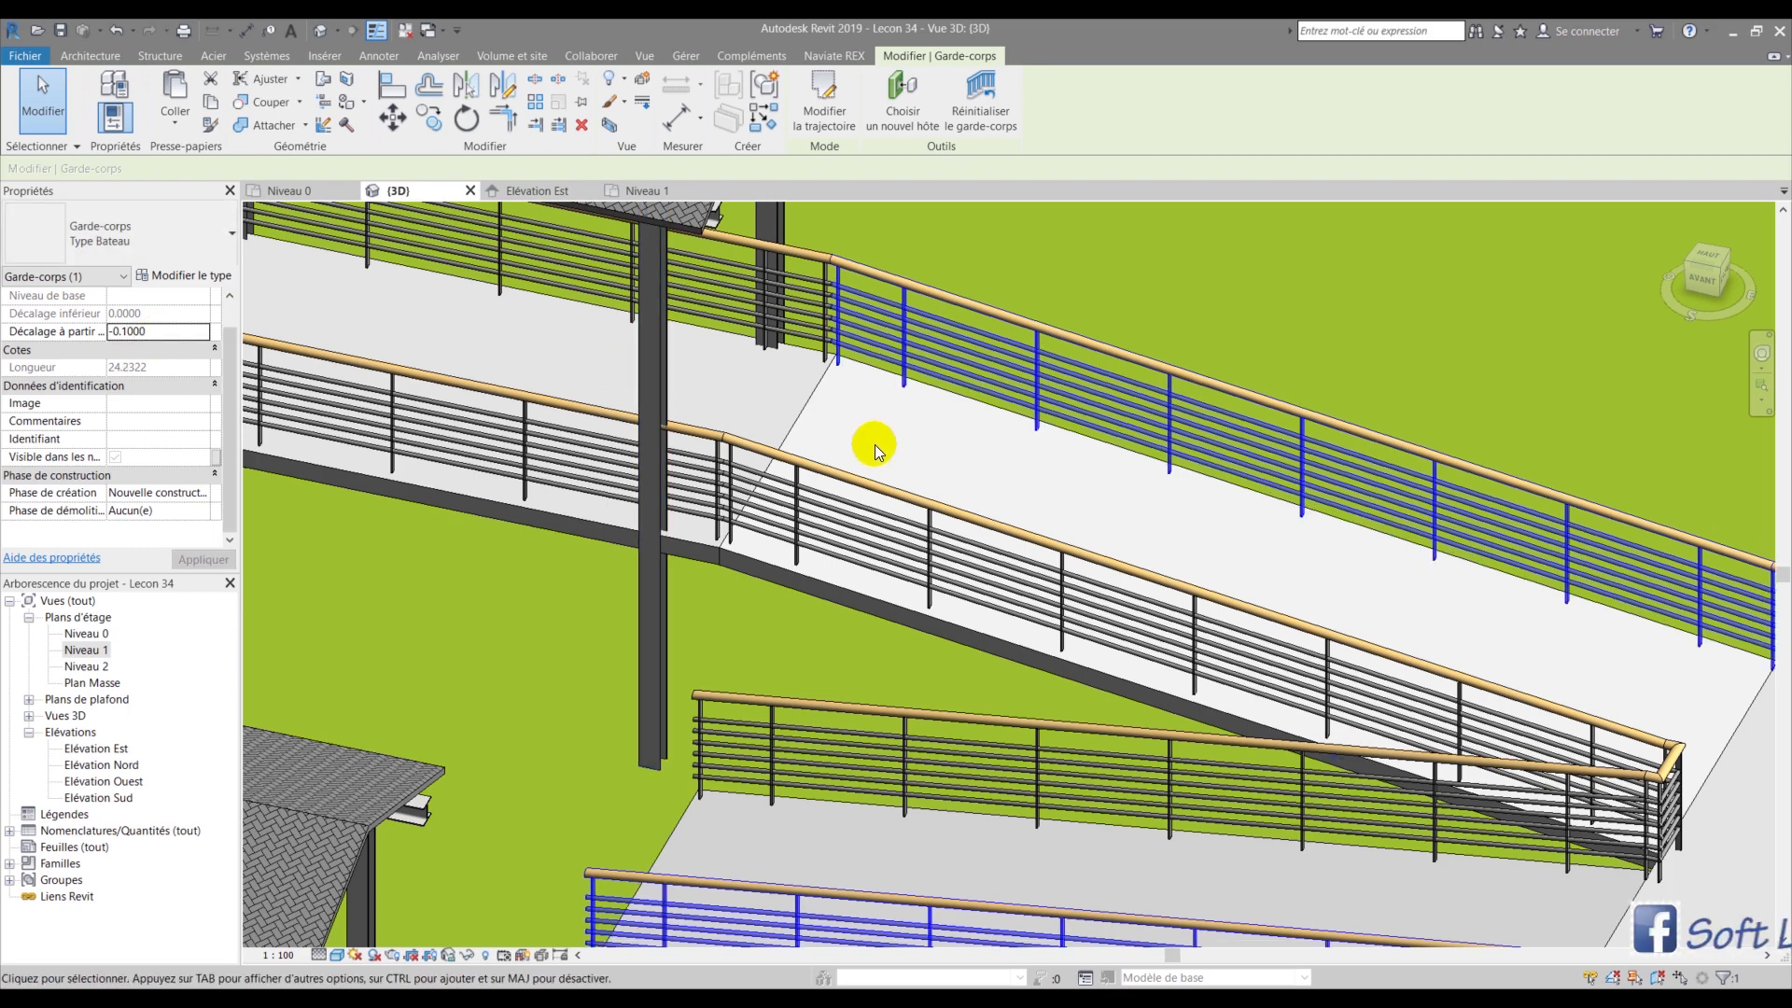
scroll(822, 439, down, 5)
scroll(1183, 647, up, 5)
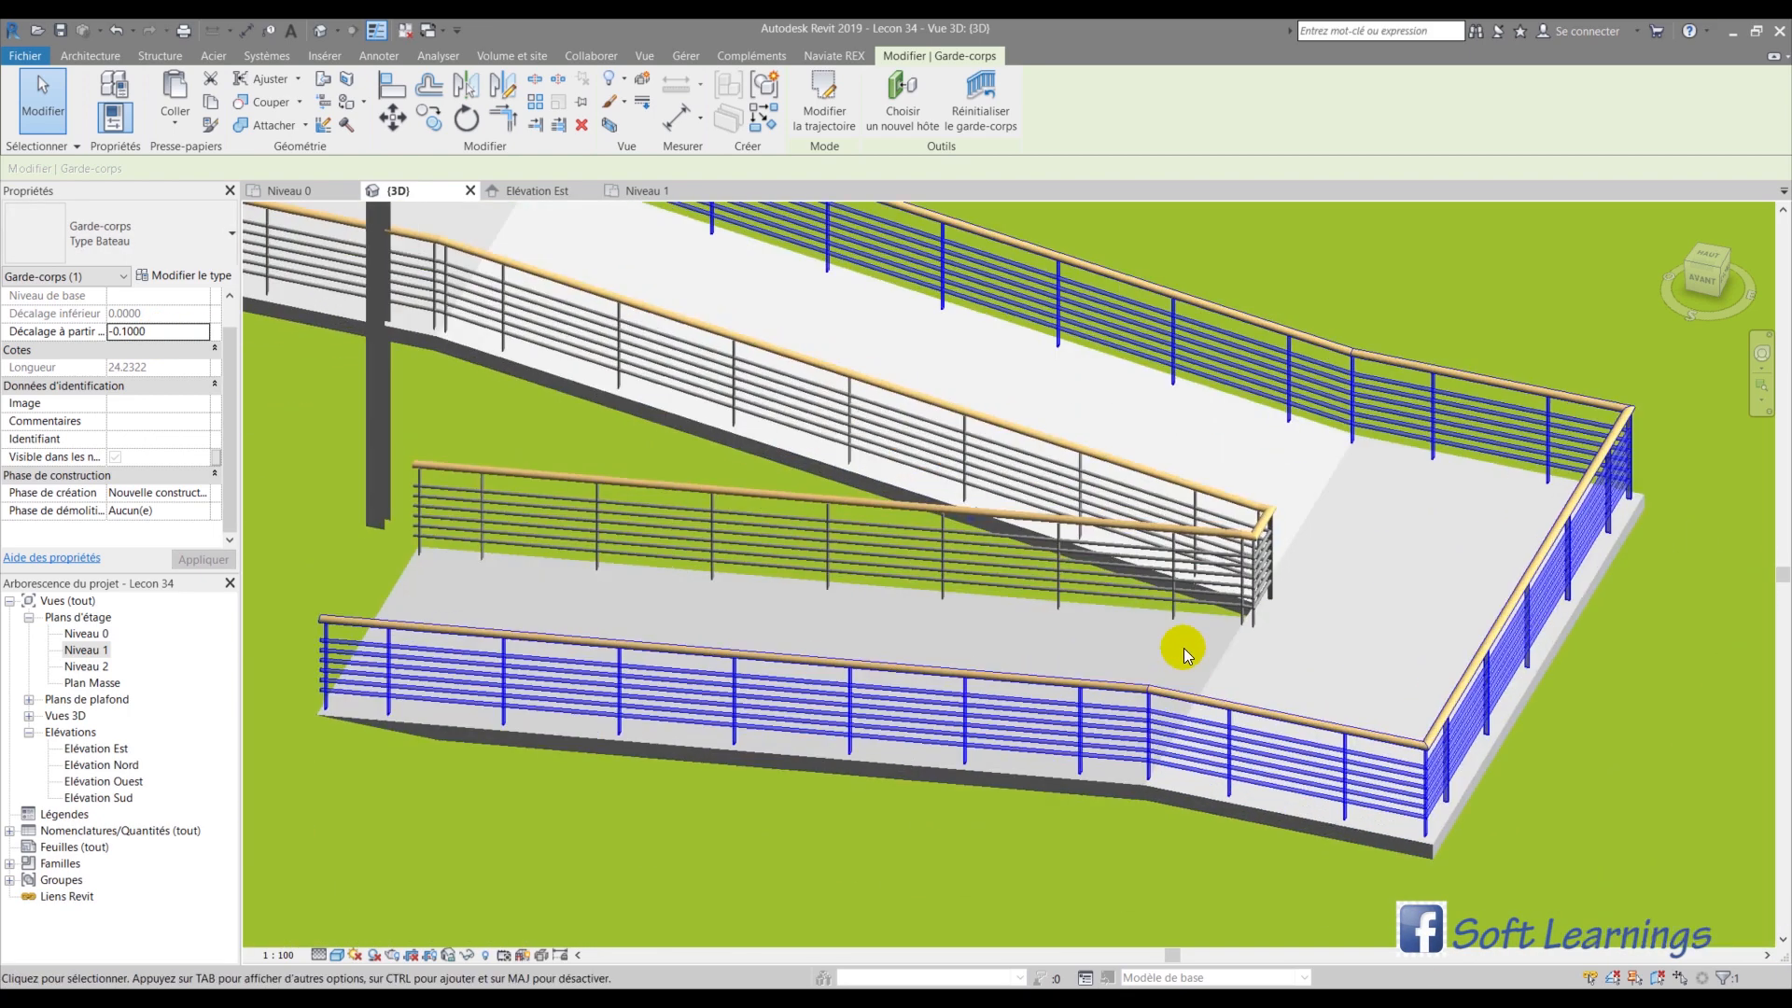
shift+middle_drag(1033, 532, 764, 538)
scroll(799, 450, down, 3)
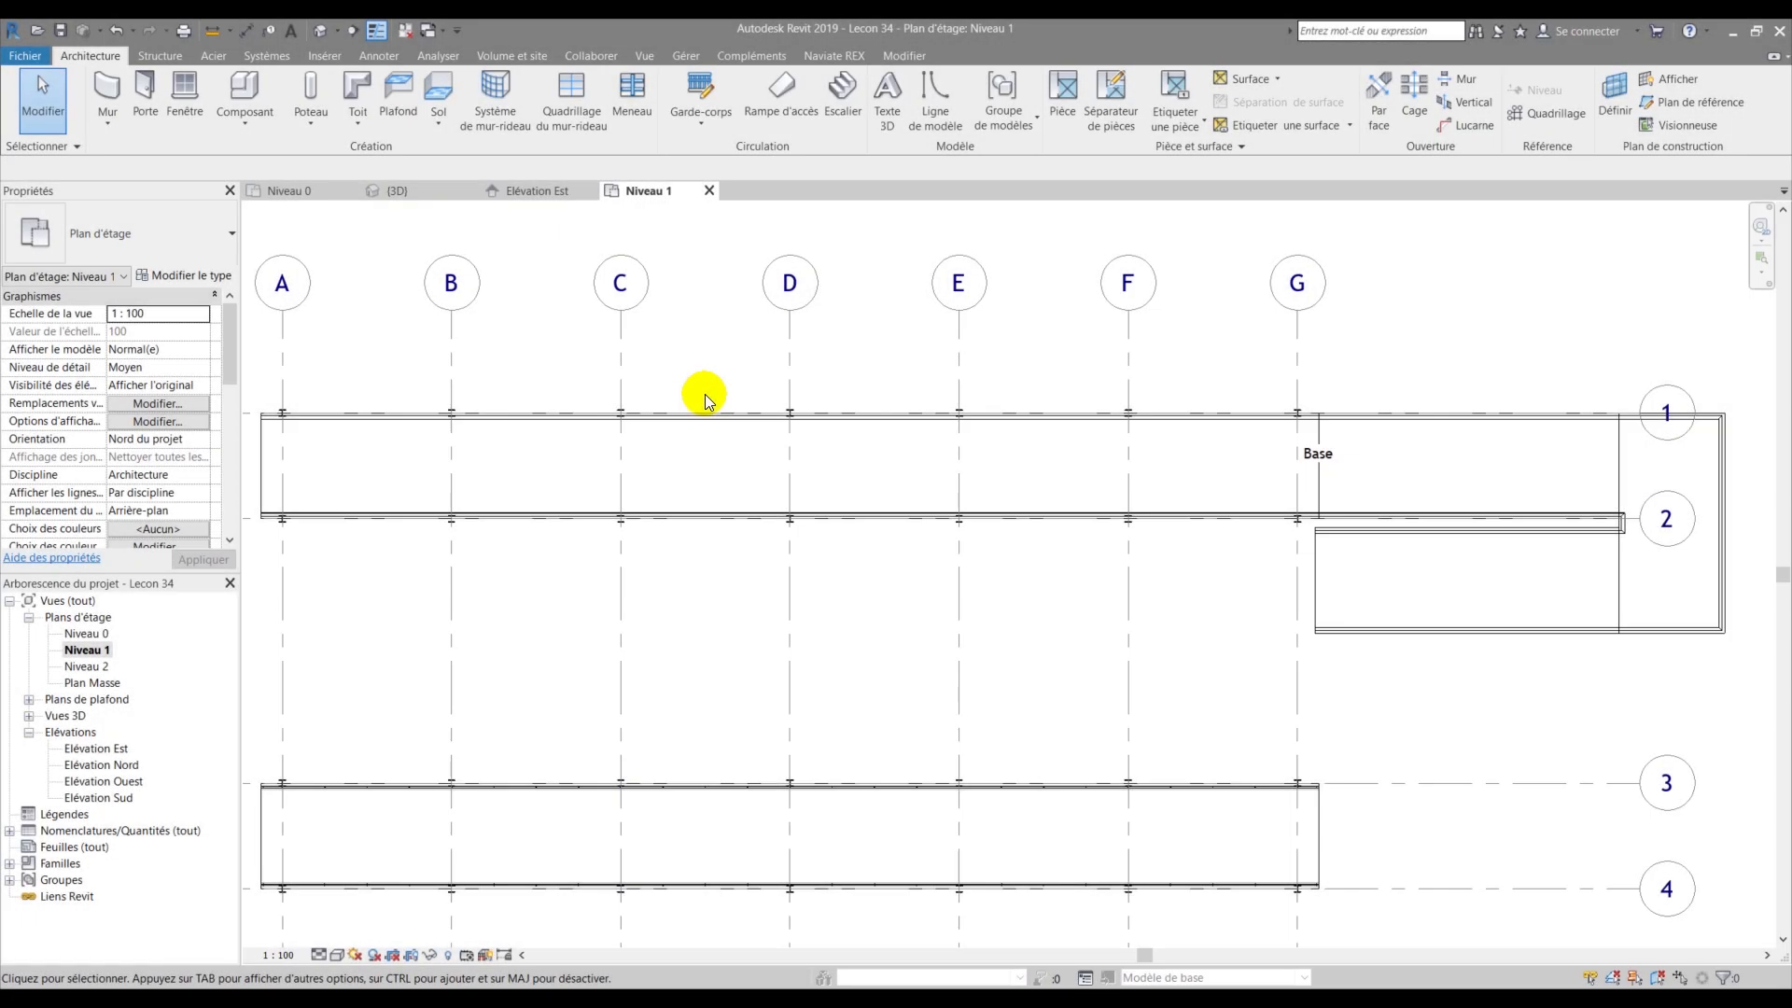
- Start another ramp in the Niveau 1 floor plan using the type "Rampe d'accès Béton - 150 mm - 20%"
middle_drag(688, 631, 660, 563)
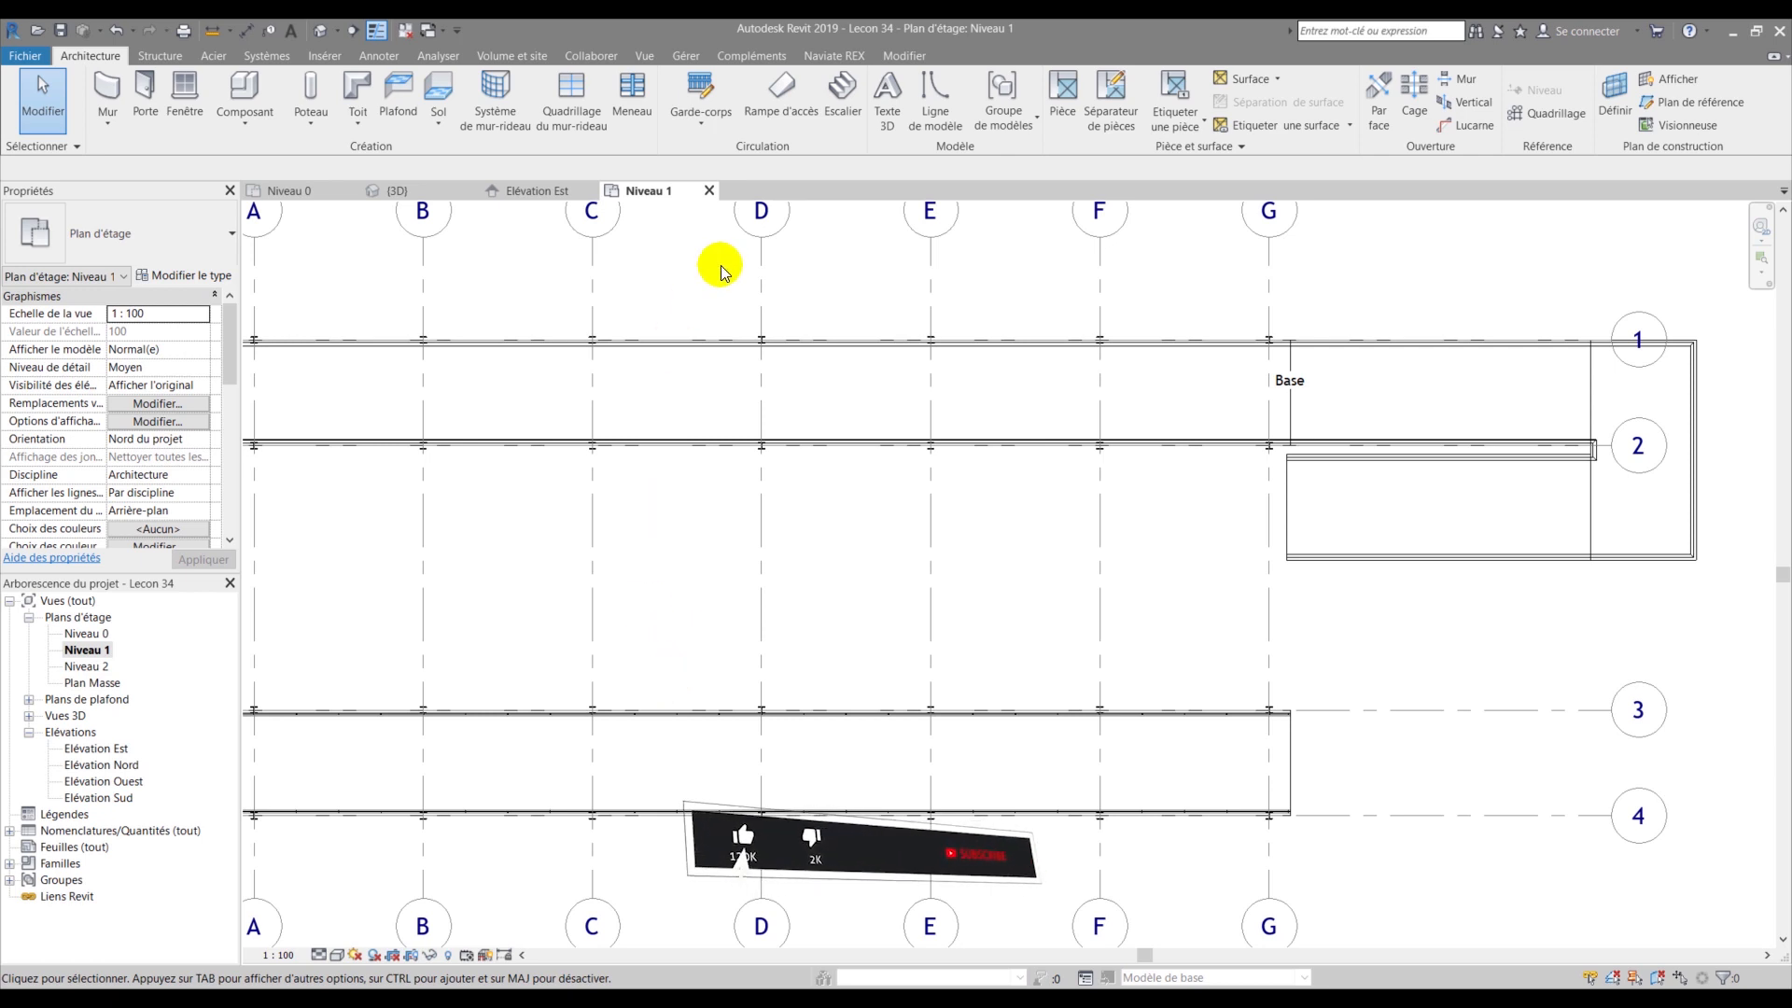
click(775, 113)
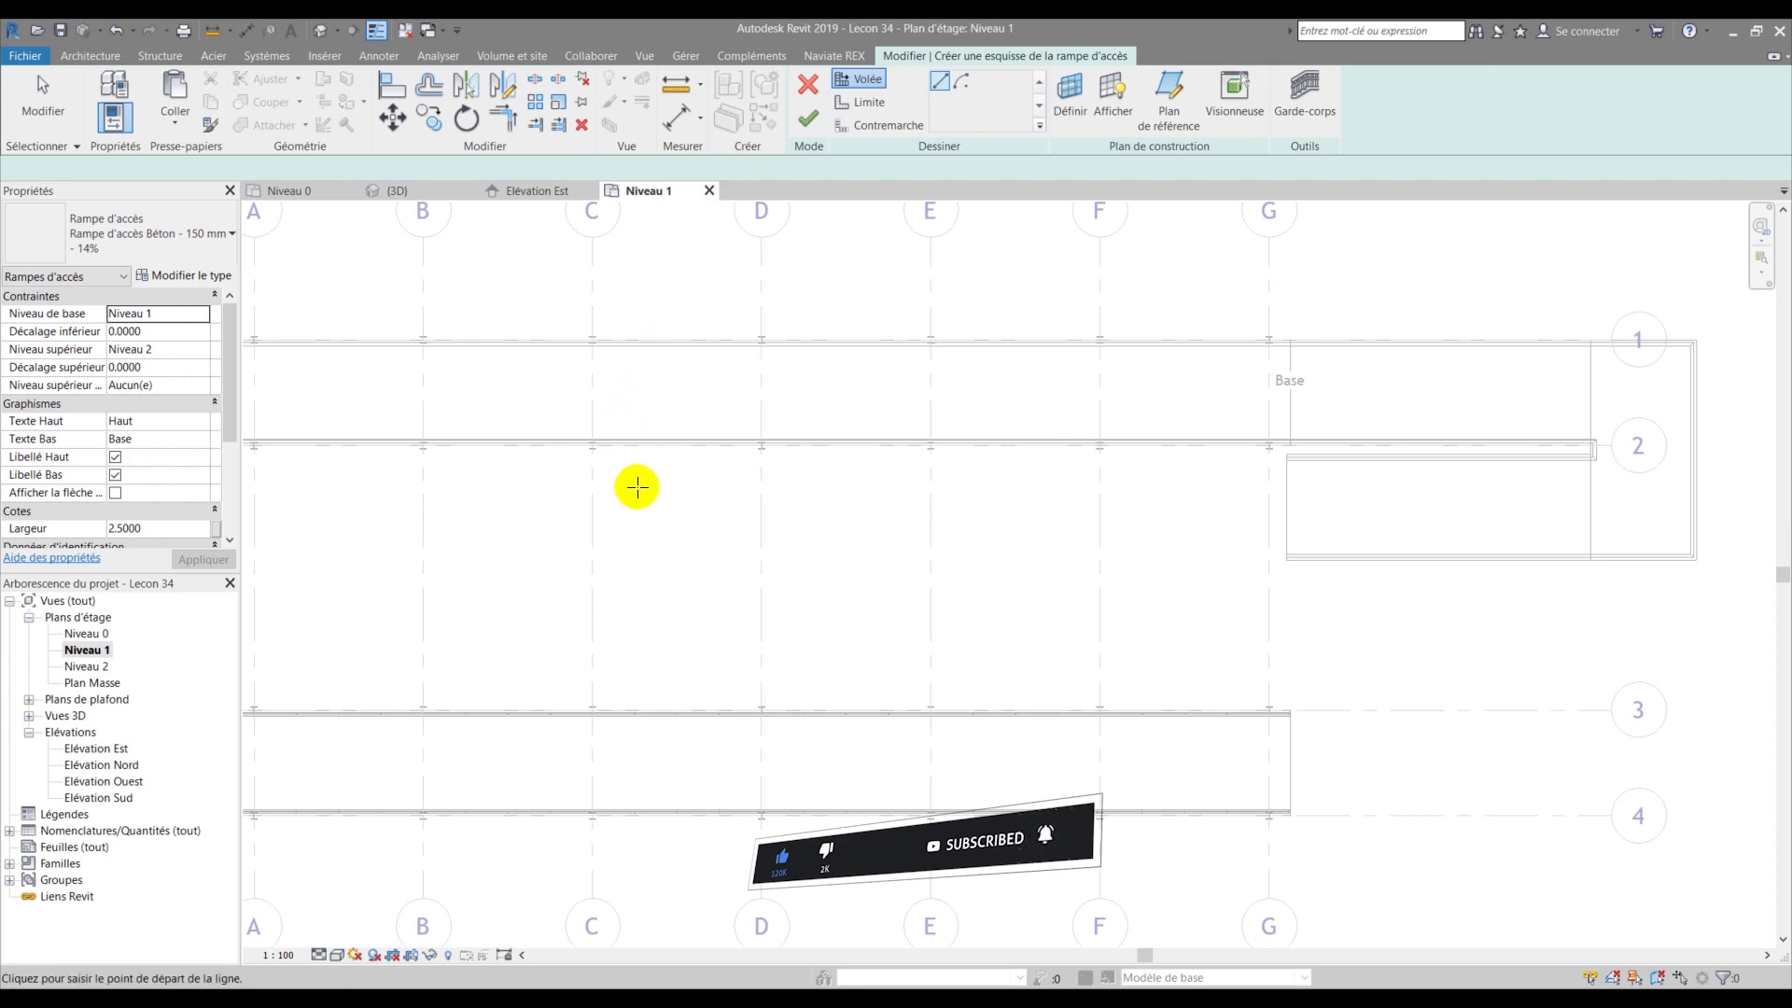
click(115, 224)
click(154, 391)
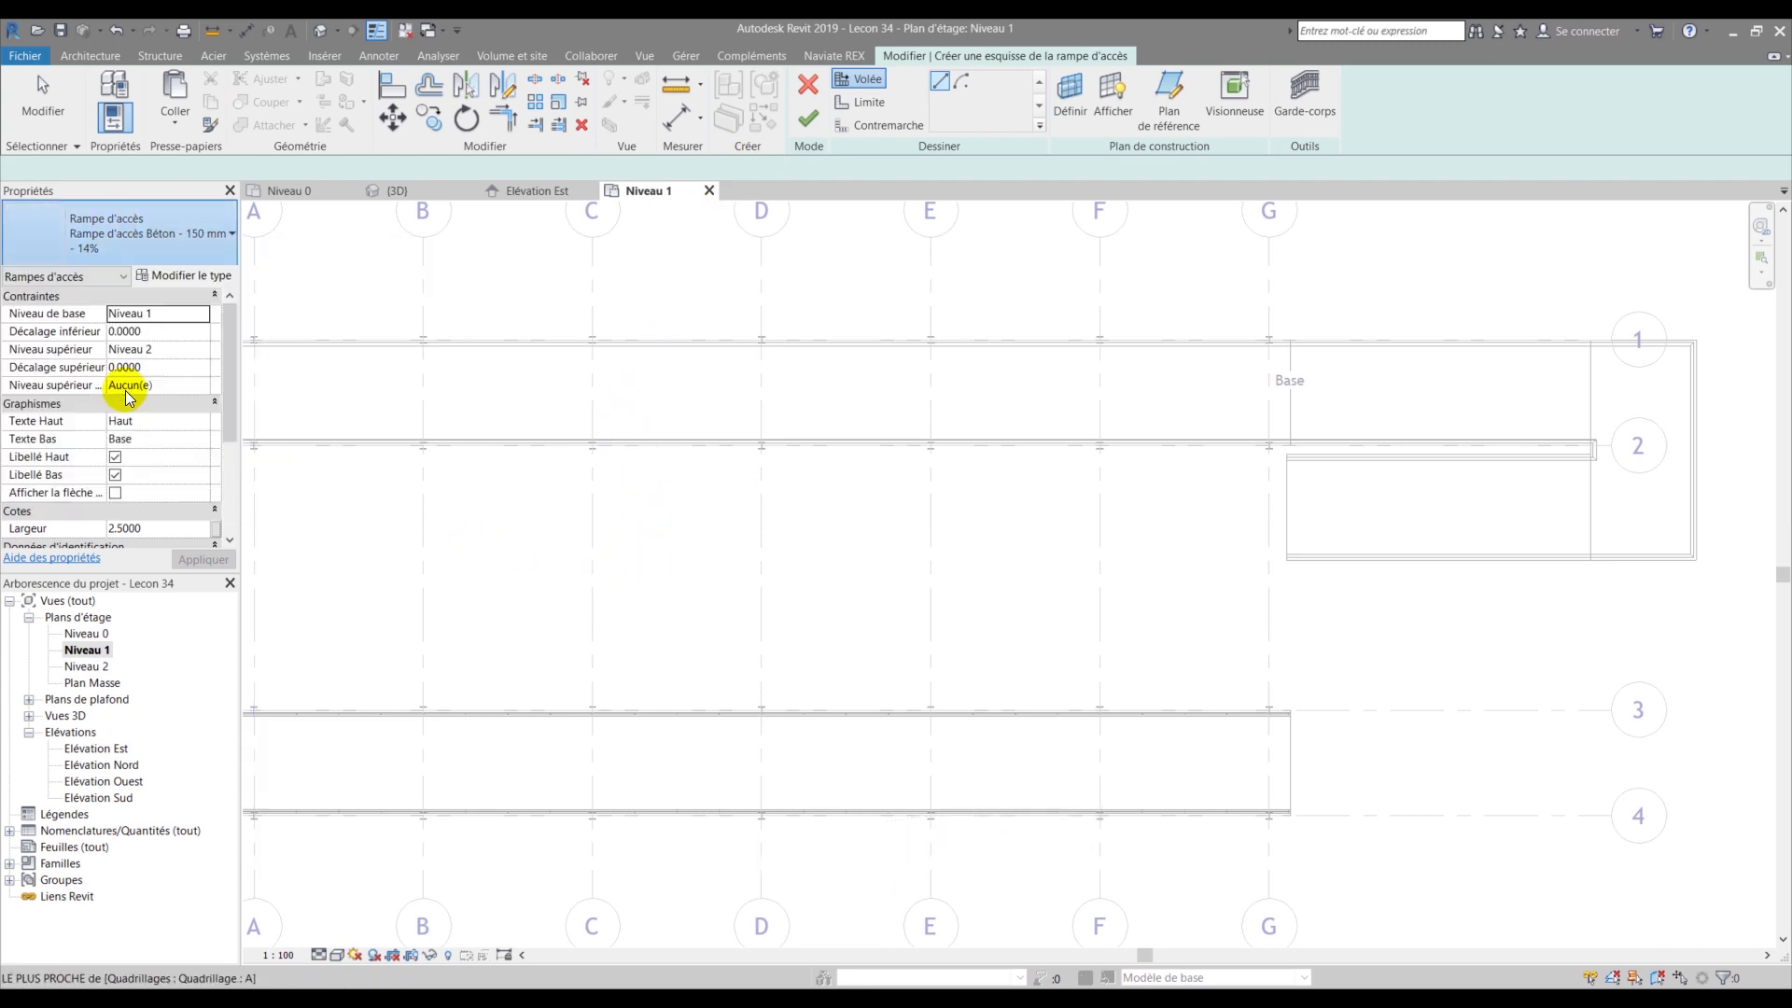
- Set the 20% ramp type's material to "Béton, coulé sur place"
click(180, 278)
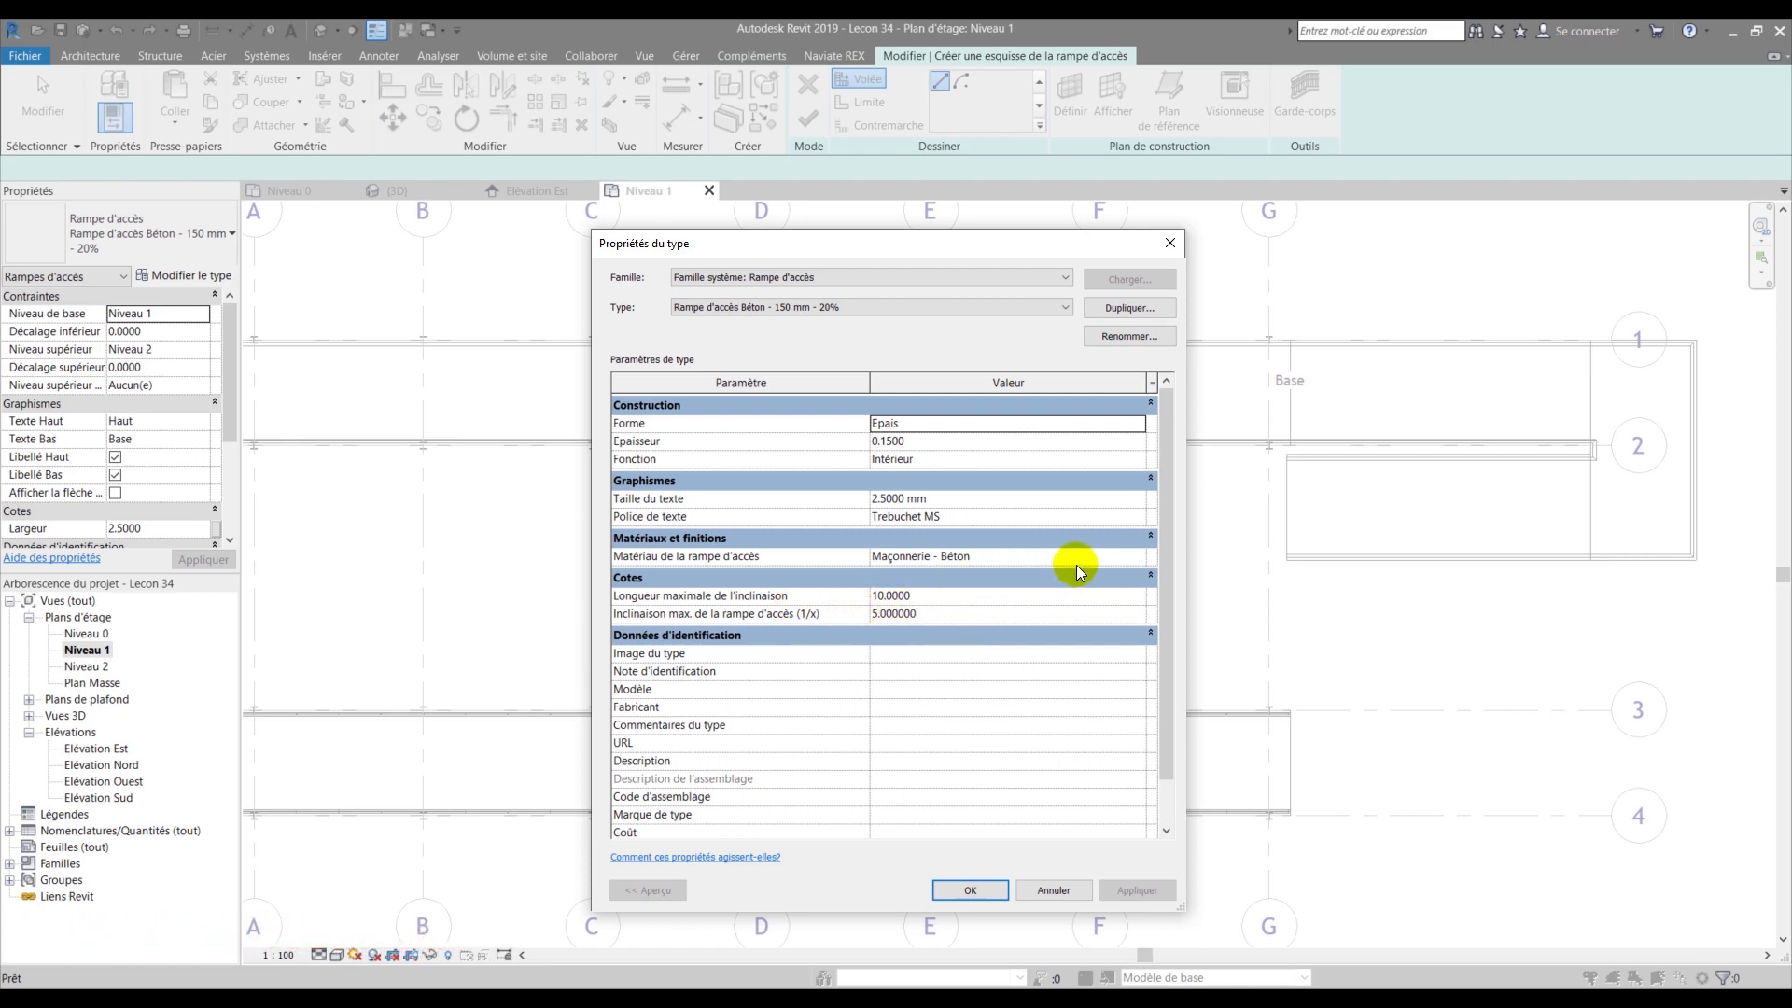
click(1142, 563)
click(1140, 556)
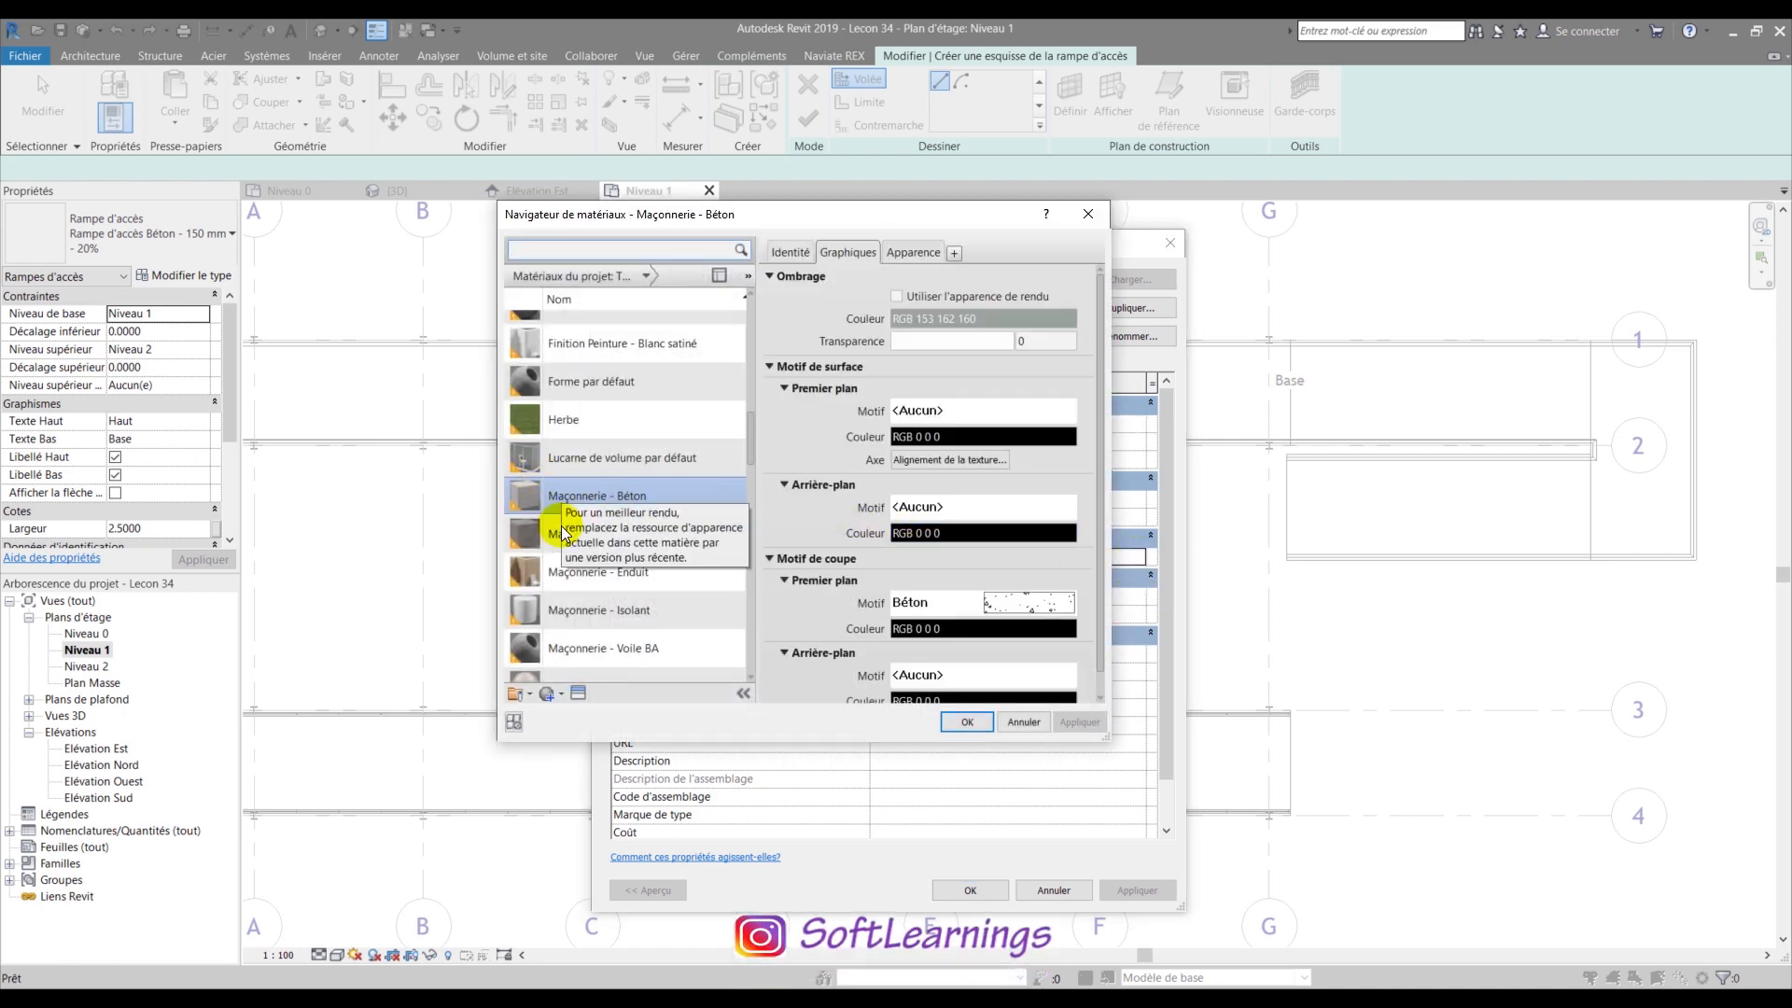
scroll(602, 515, up, 5)
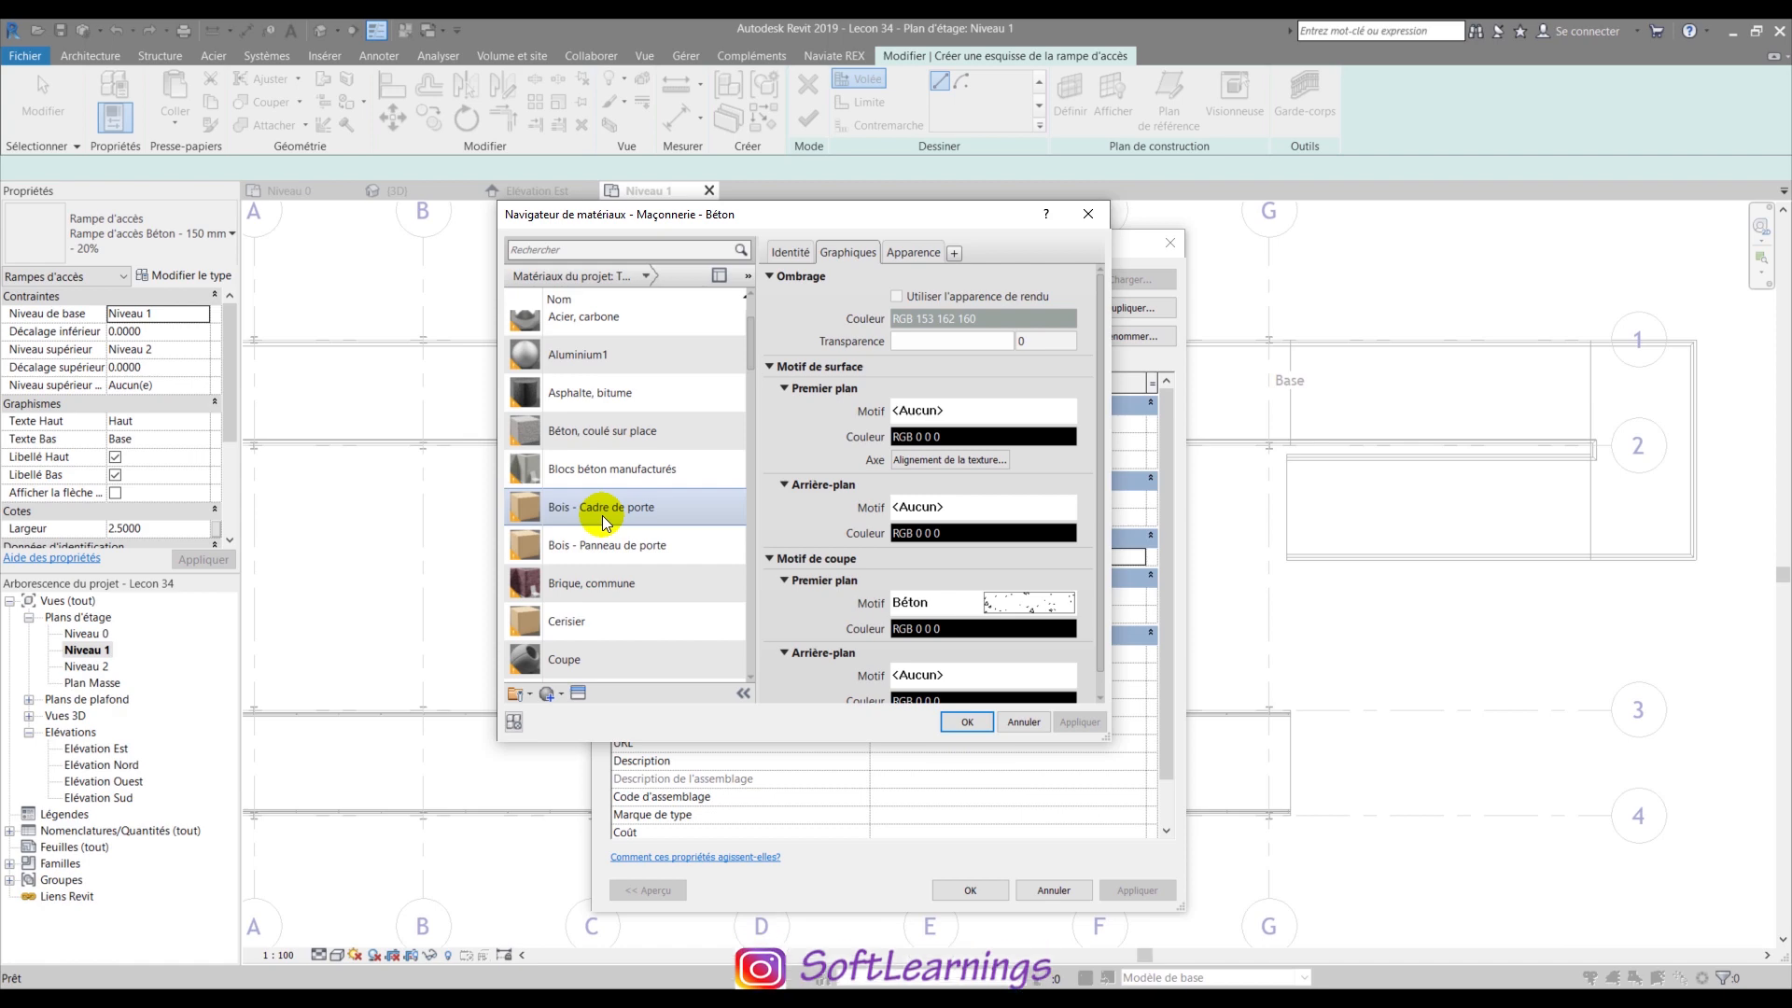
click(604, 431)
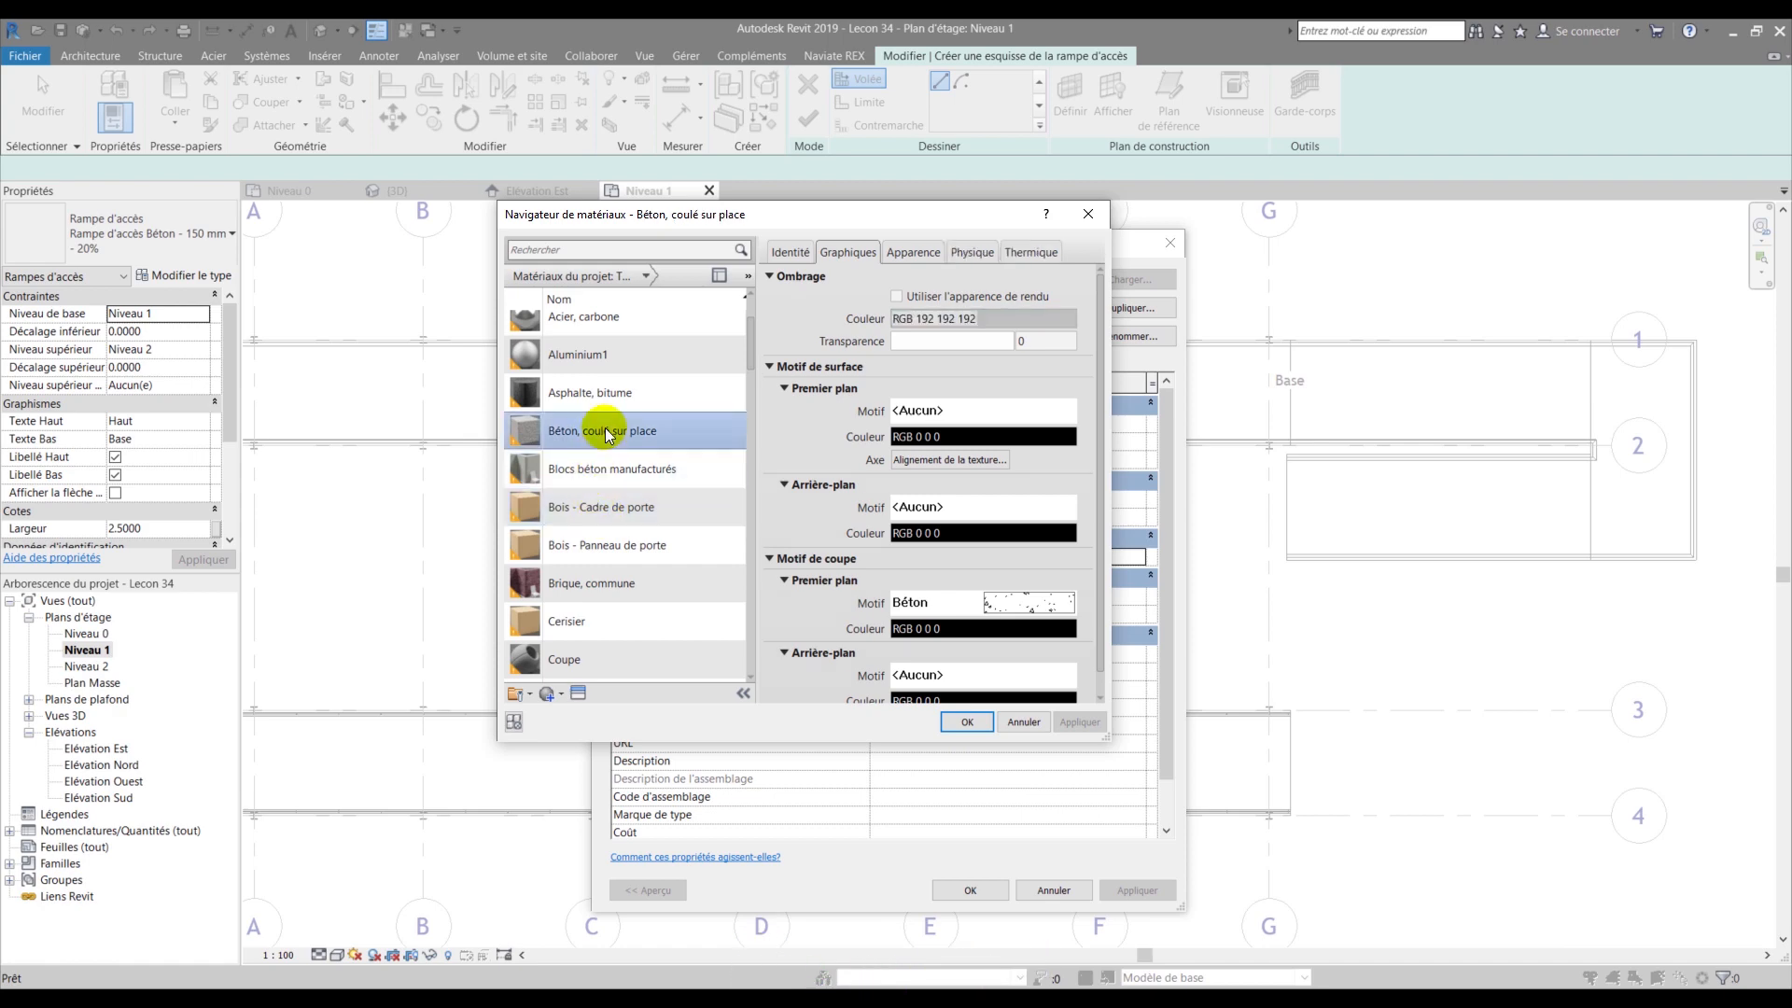
click(957, 721)
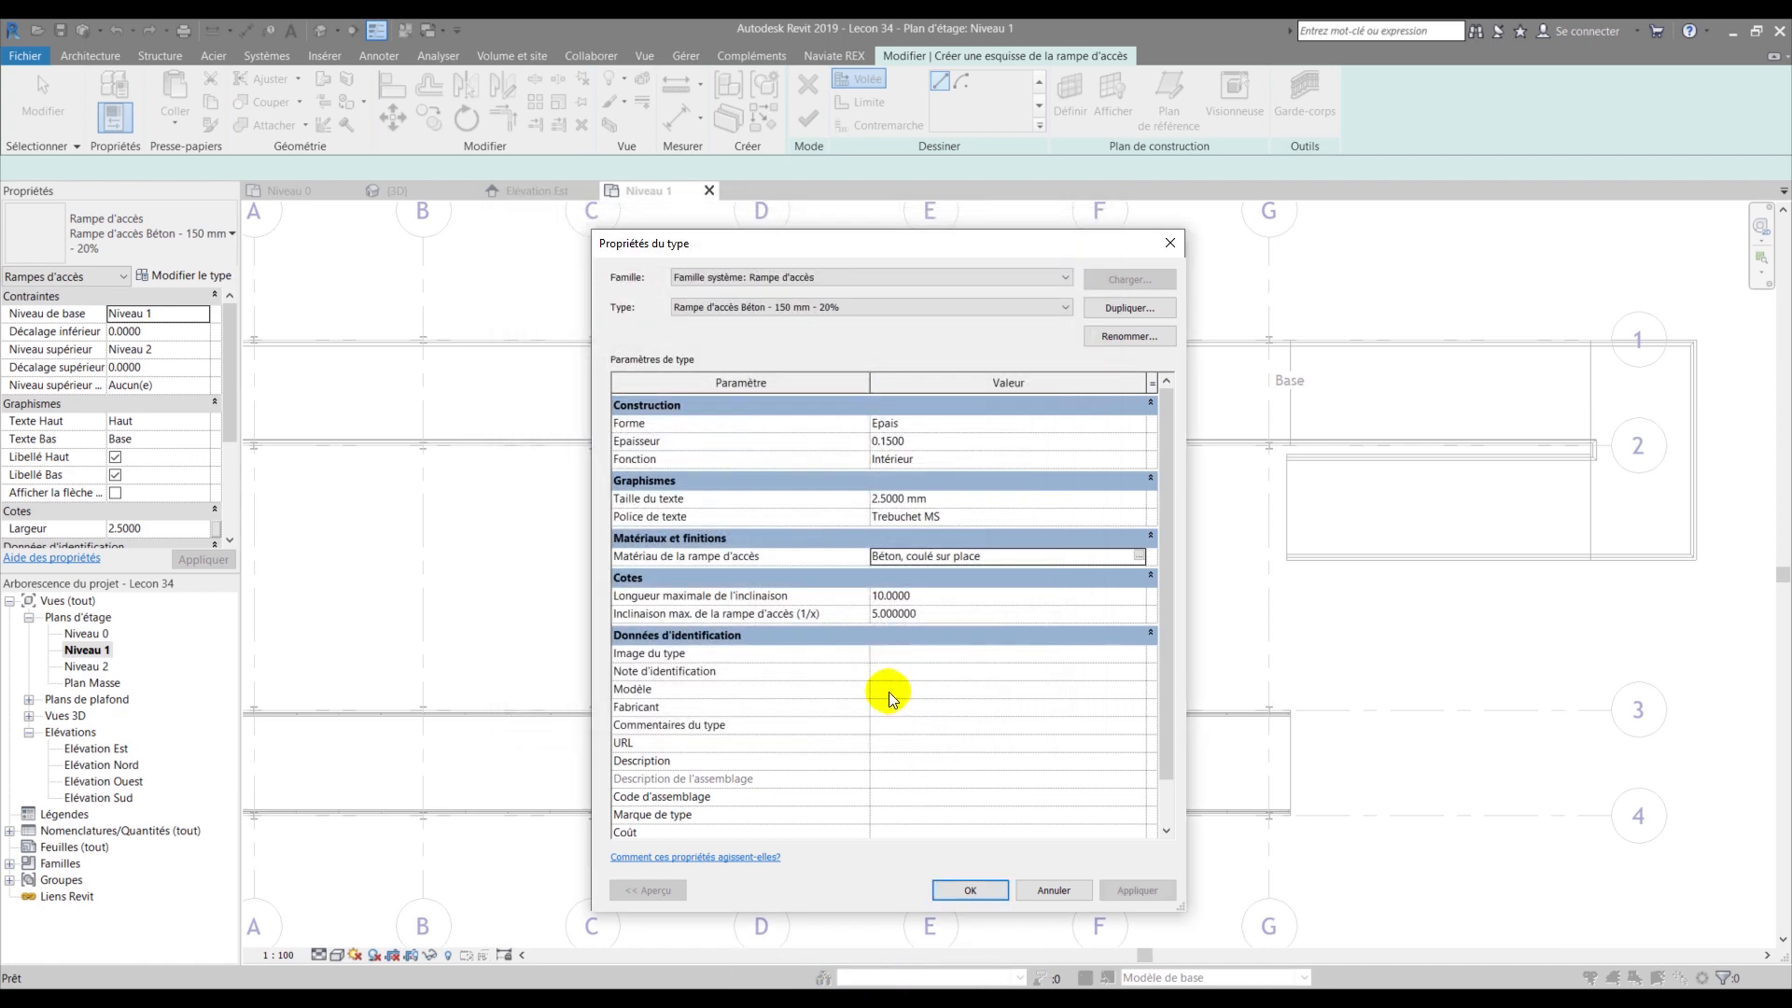
click(971, 890)
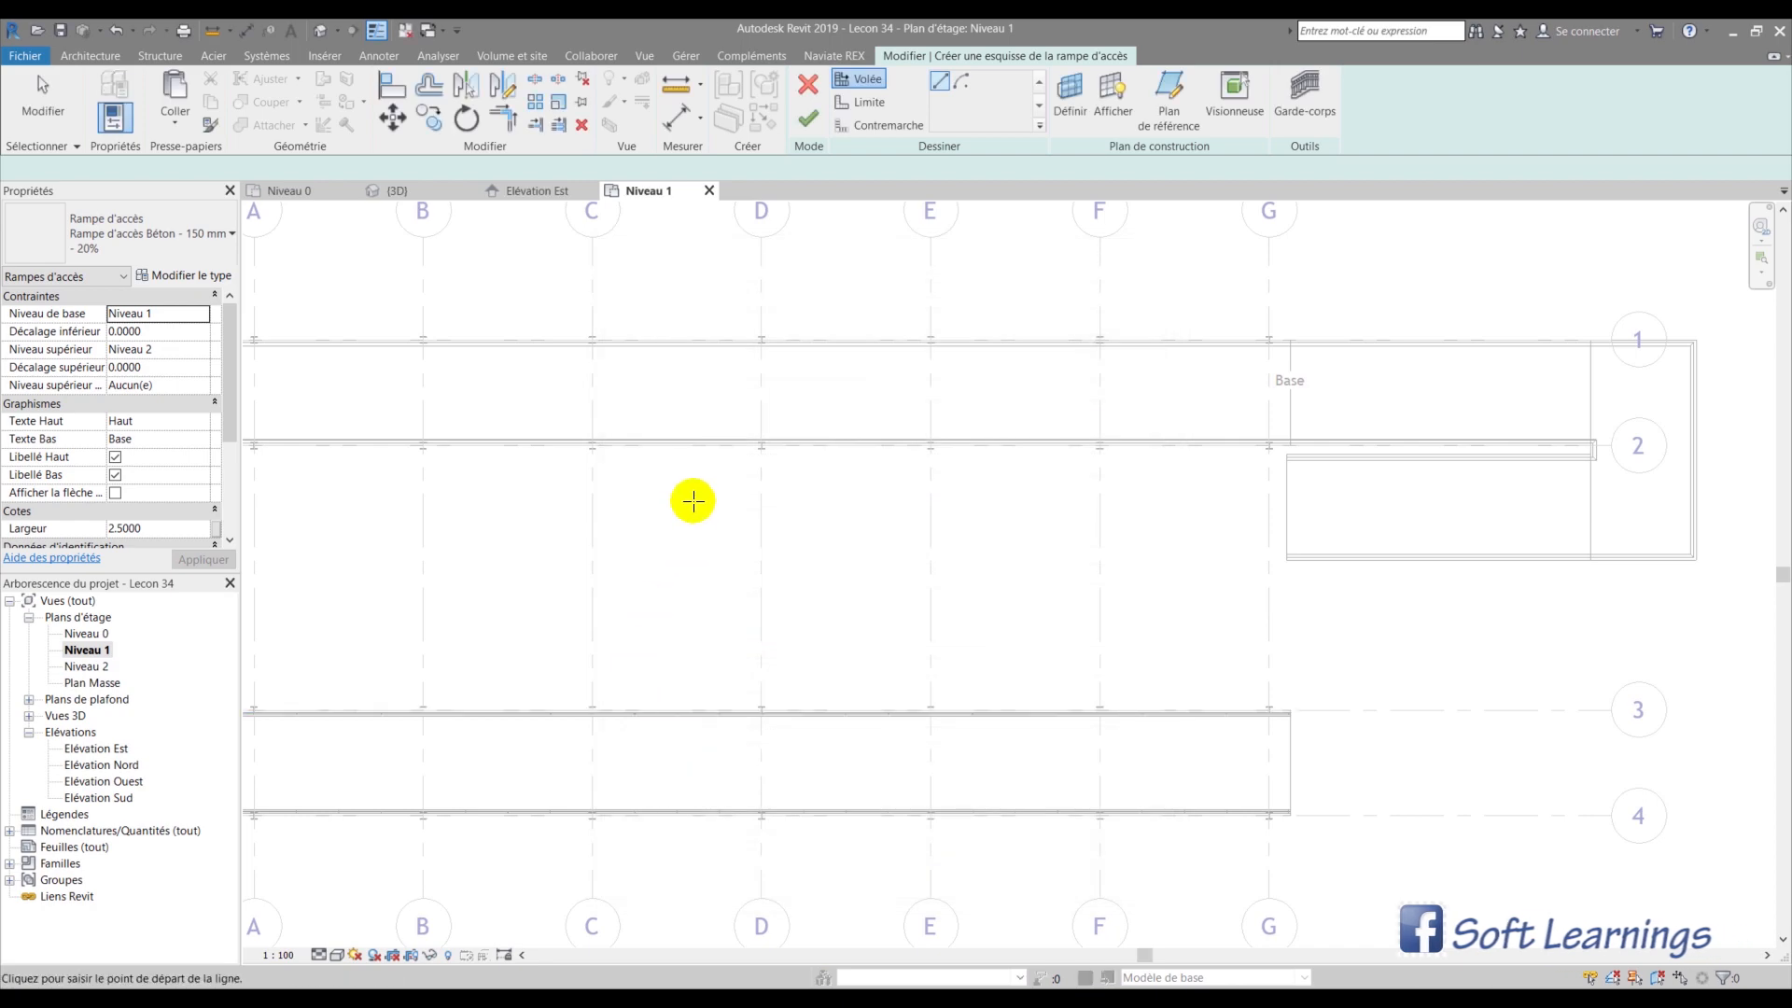
- Constrain the new ramp from Niveau 0 with a base offset of 1.0000 up to Niveau 1
scroll(692, 502, down, 4)
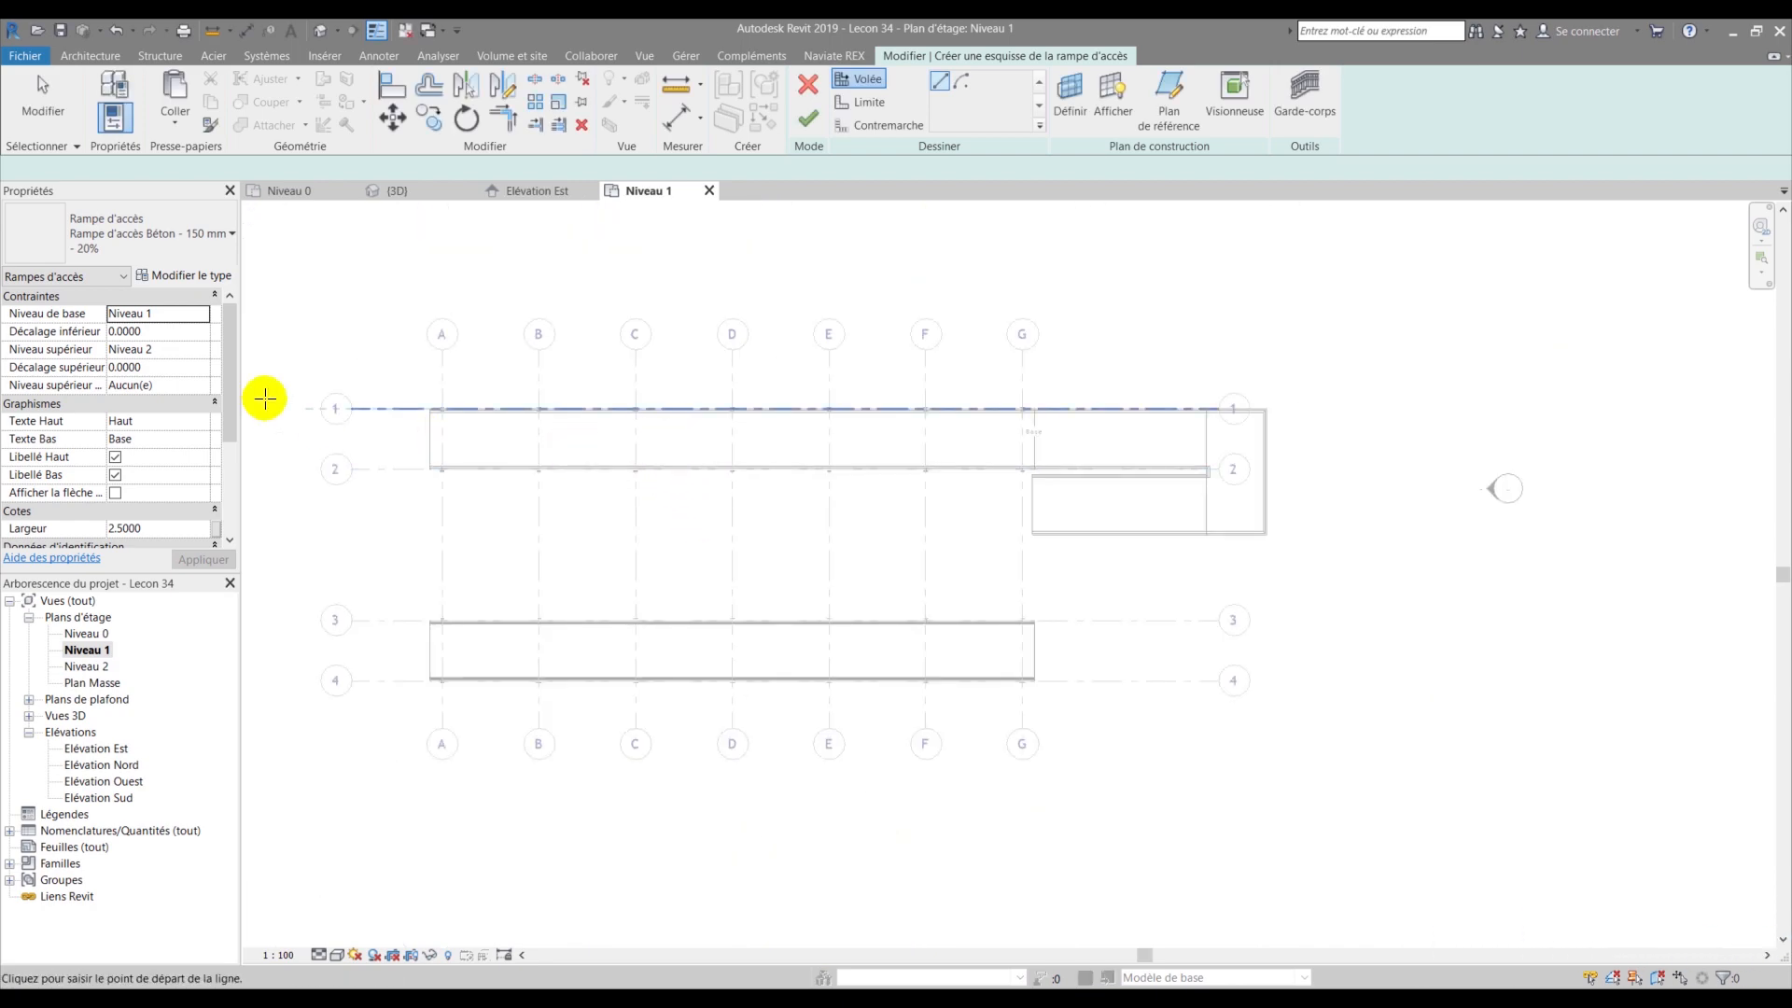
click(196, 314)
click(129, 331)
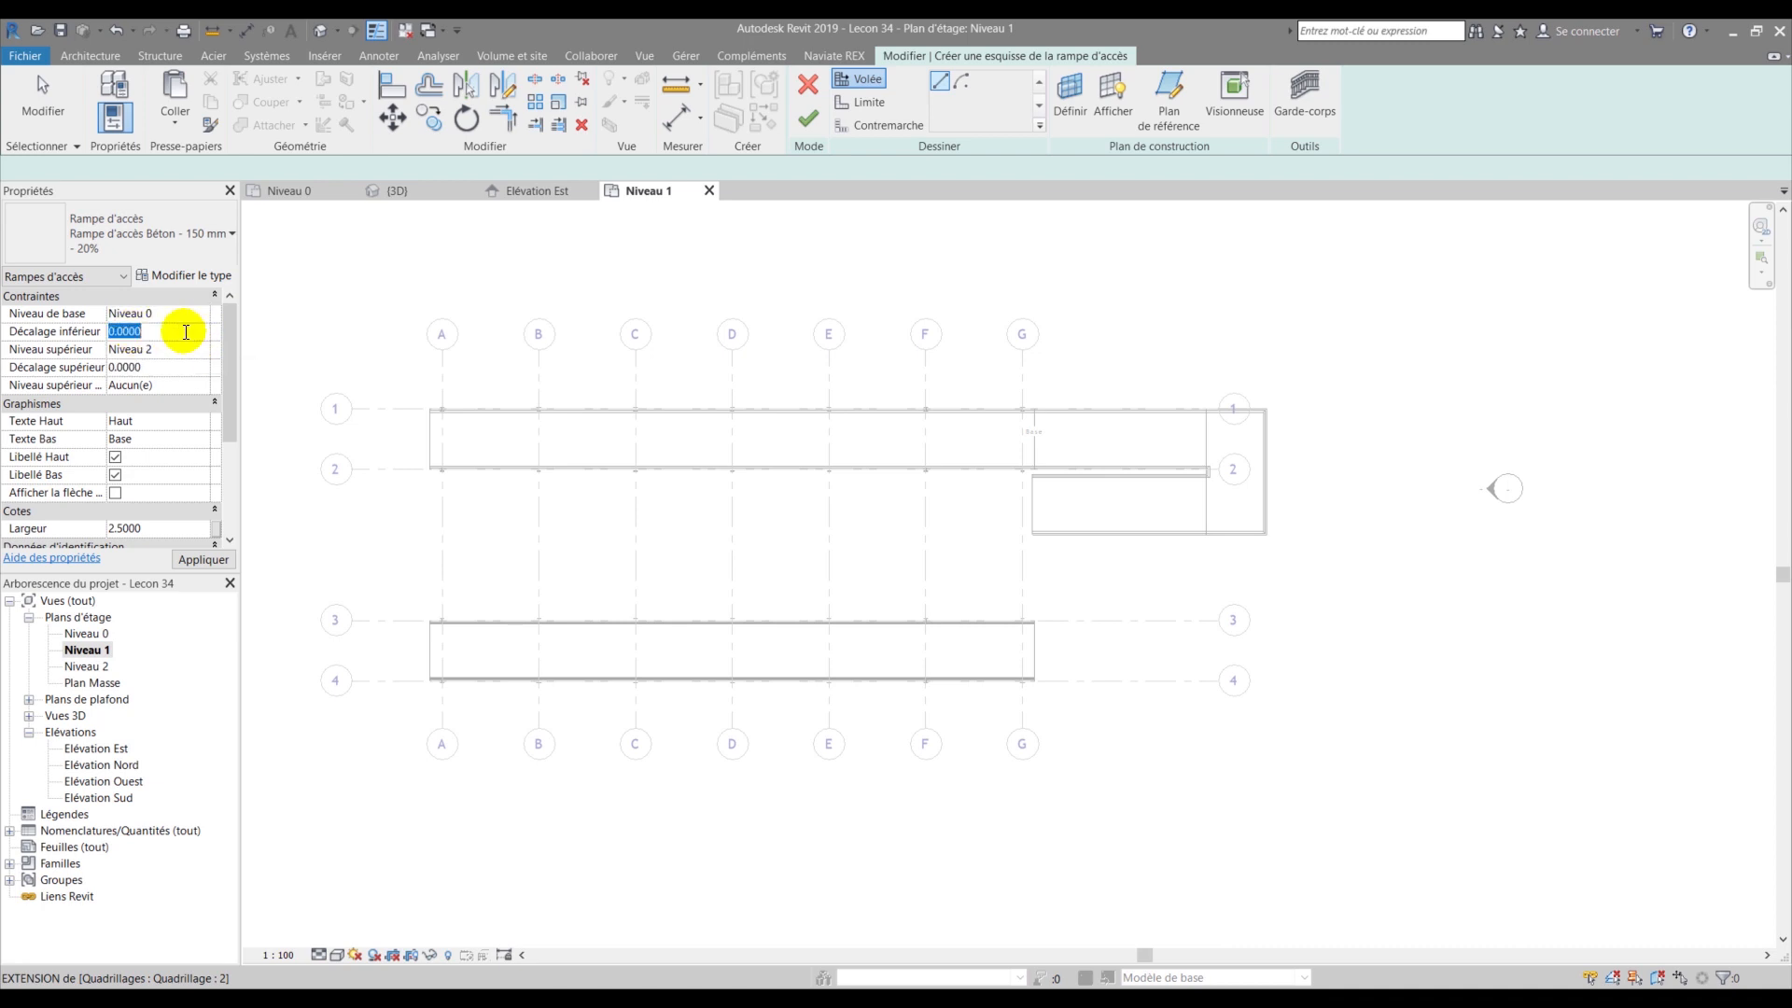
click(201, 351)
click(202, 351)
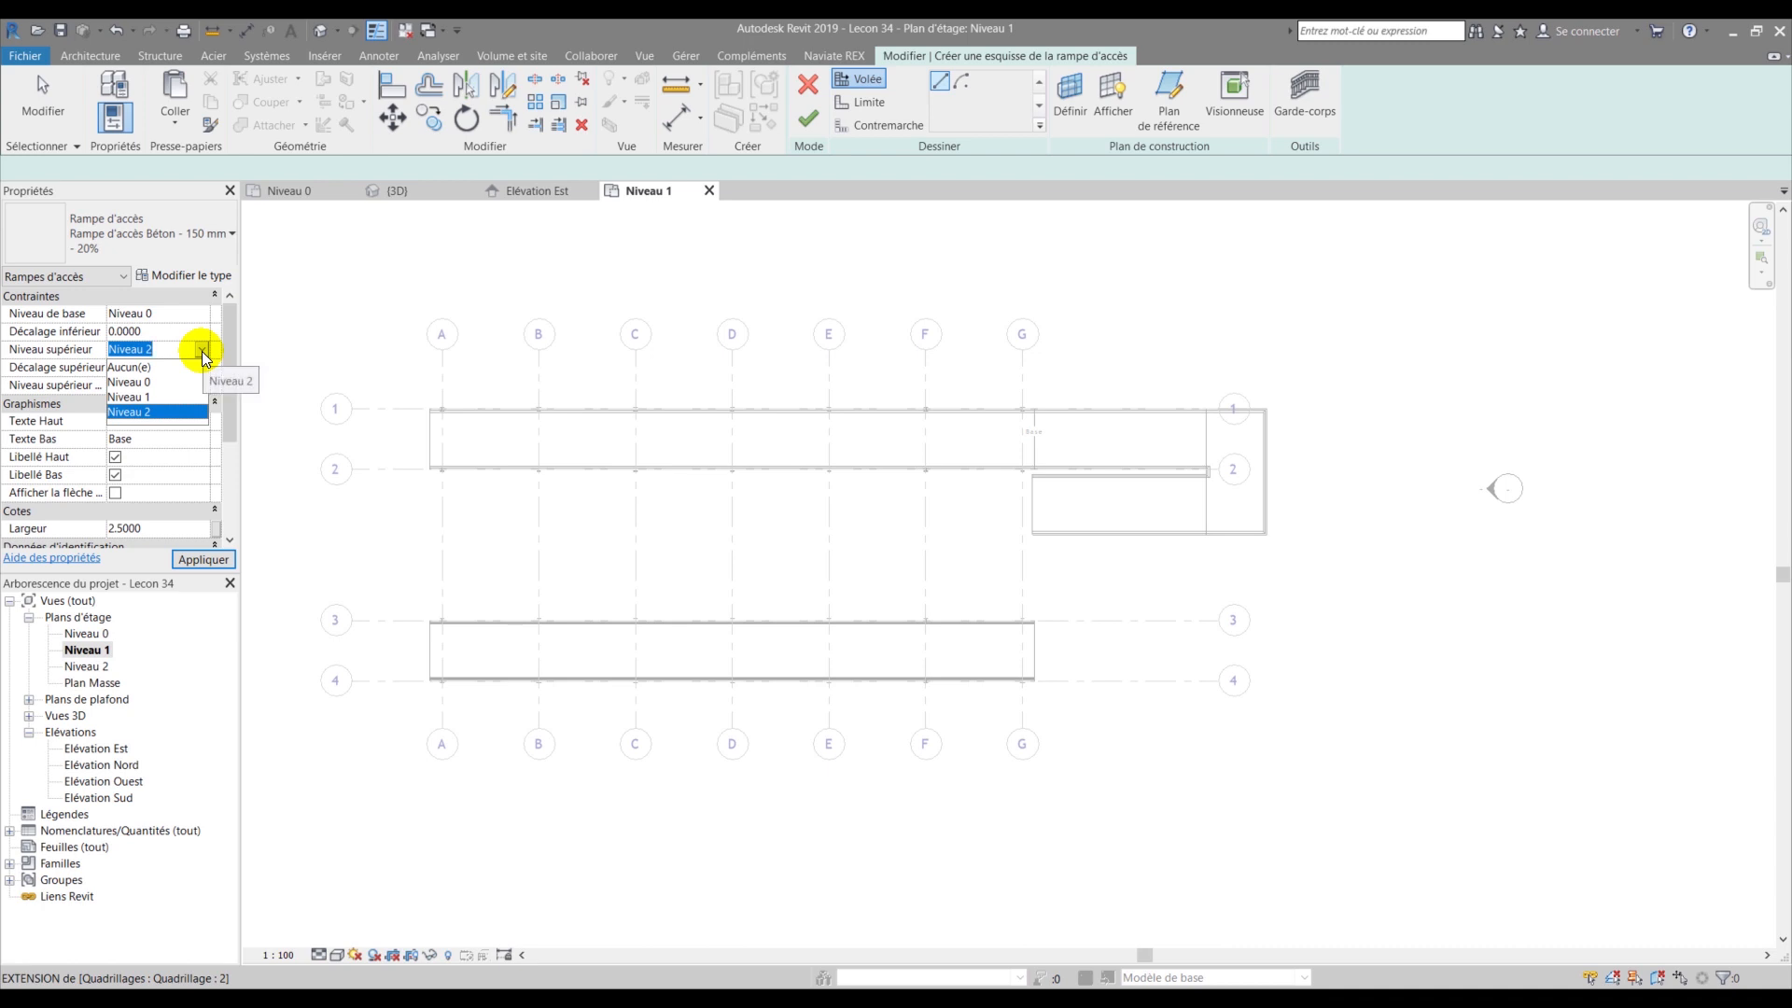
click(171, 367)
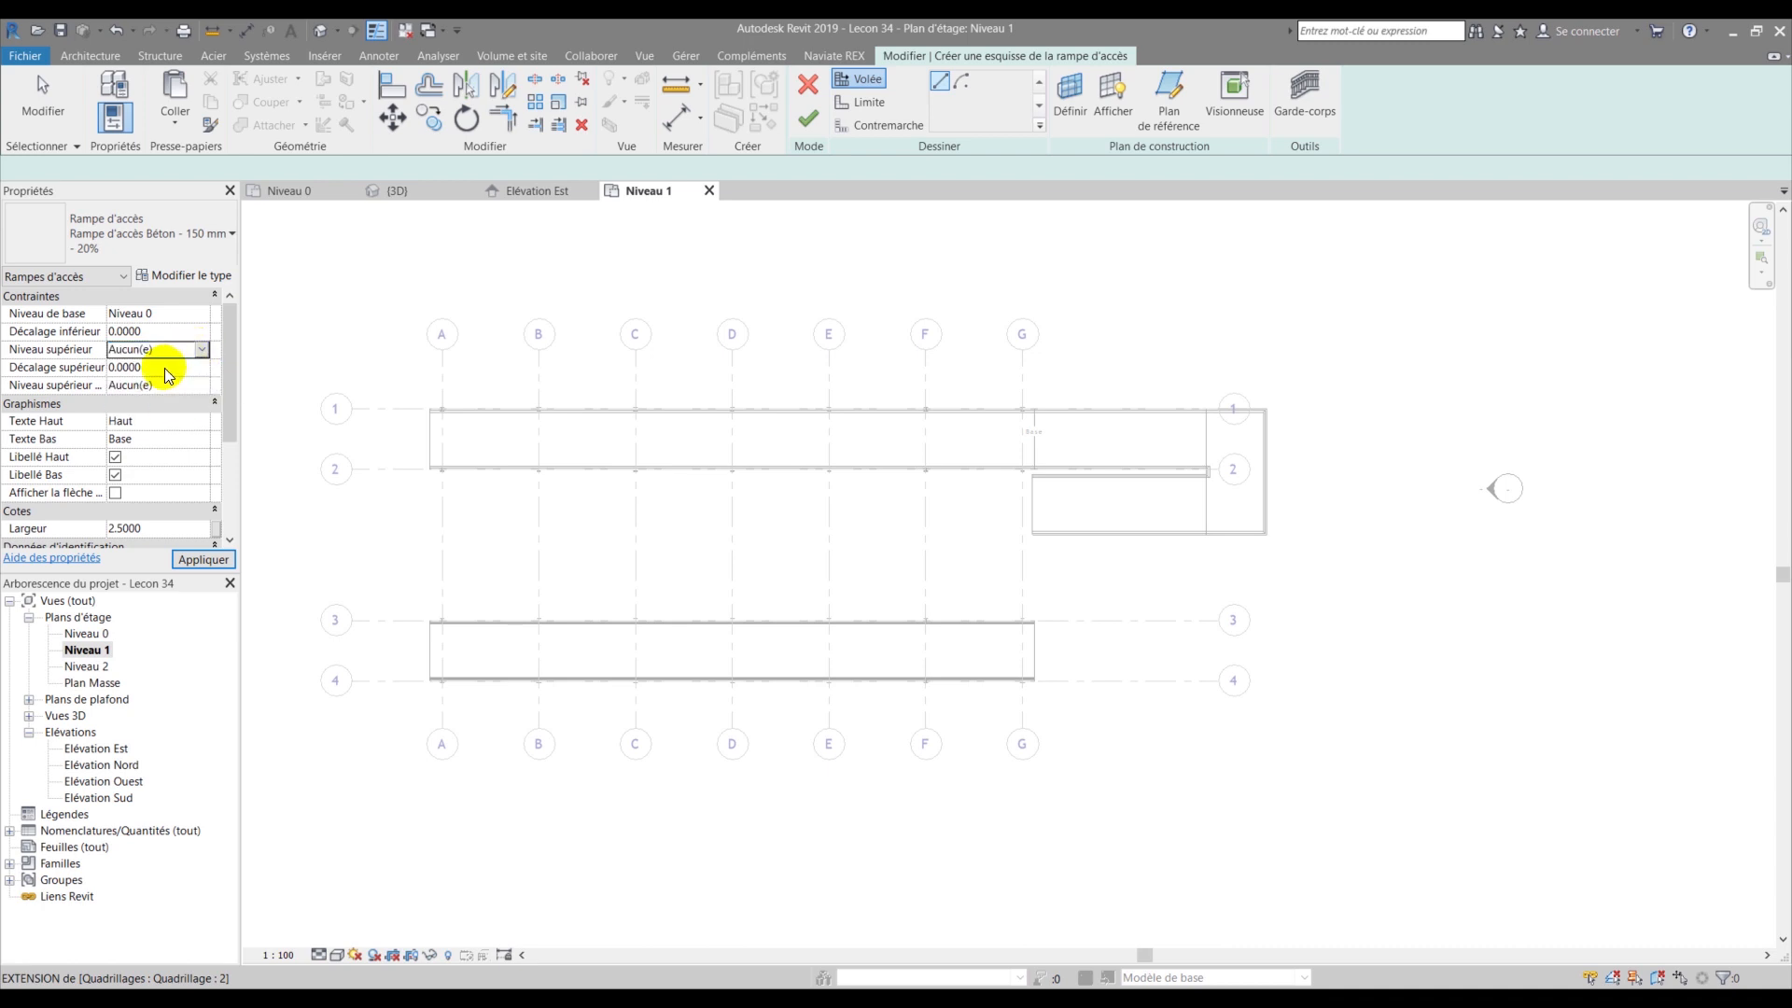
click(204, 351)
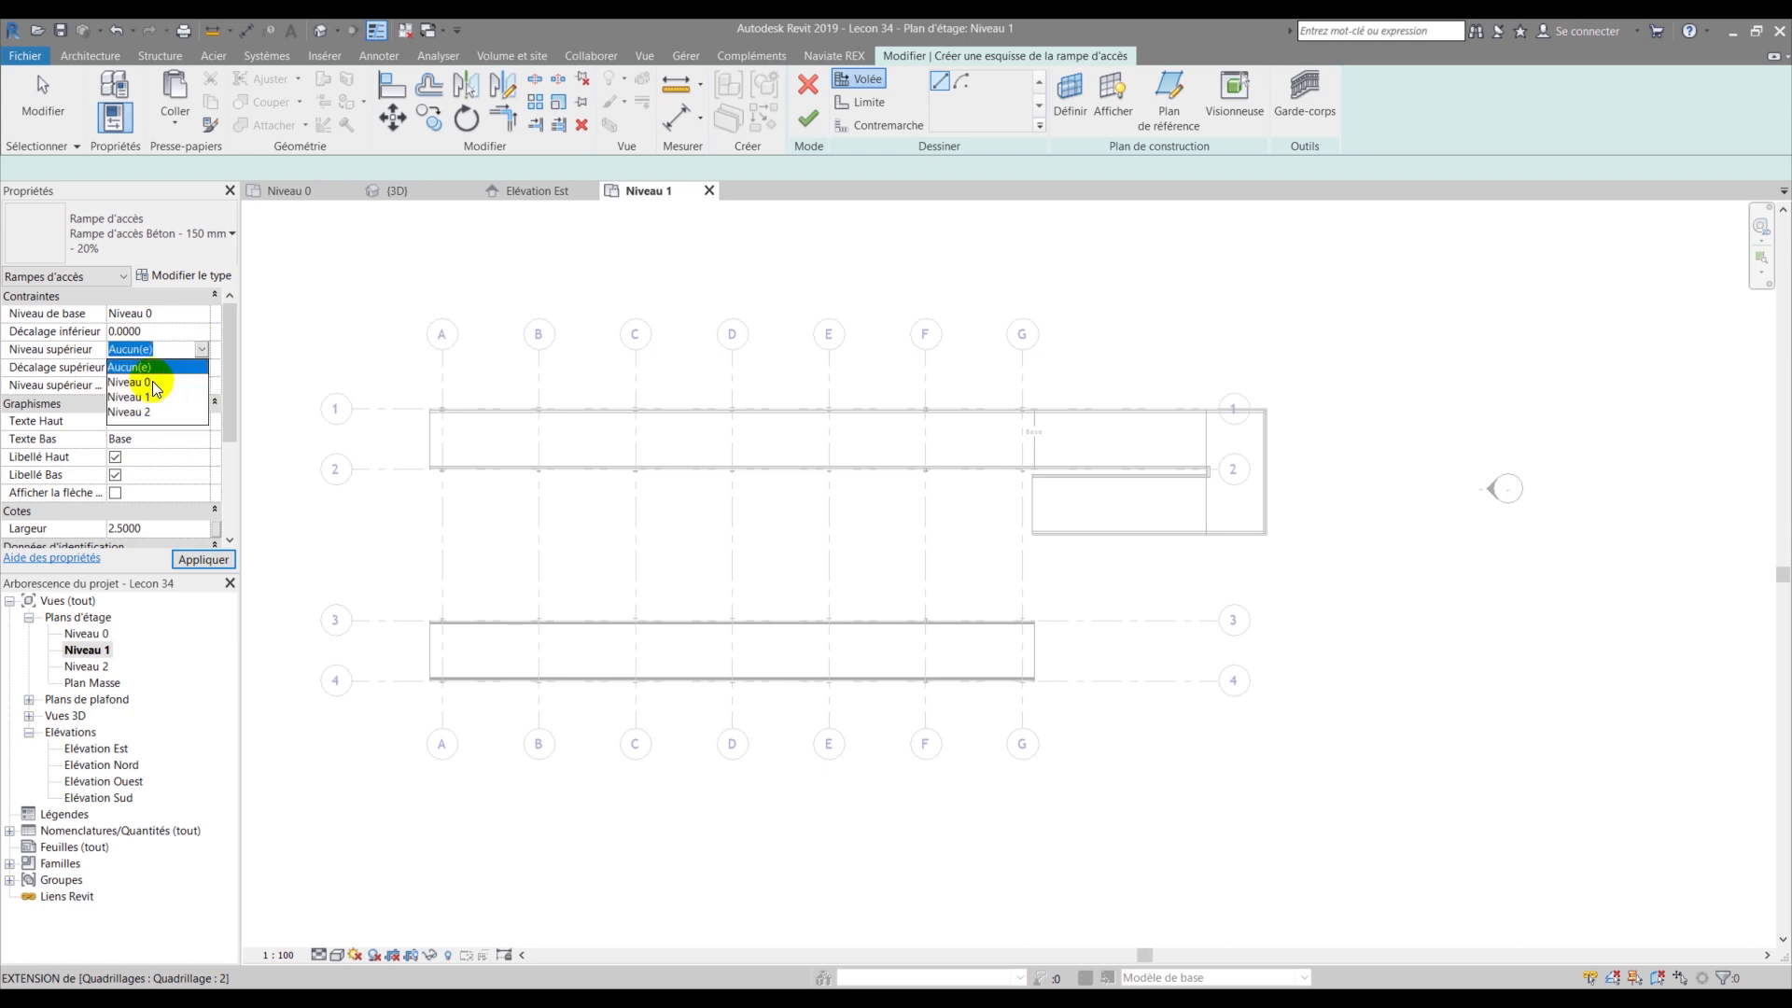
click(147, 397)
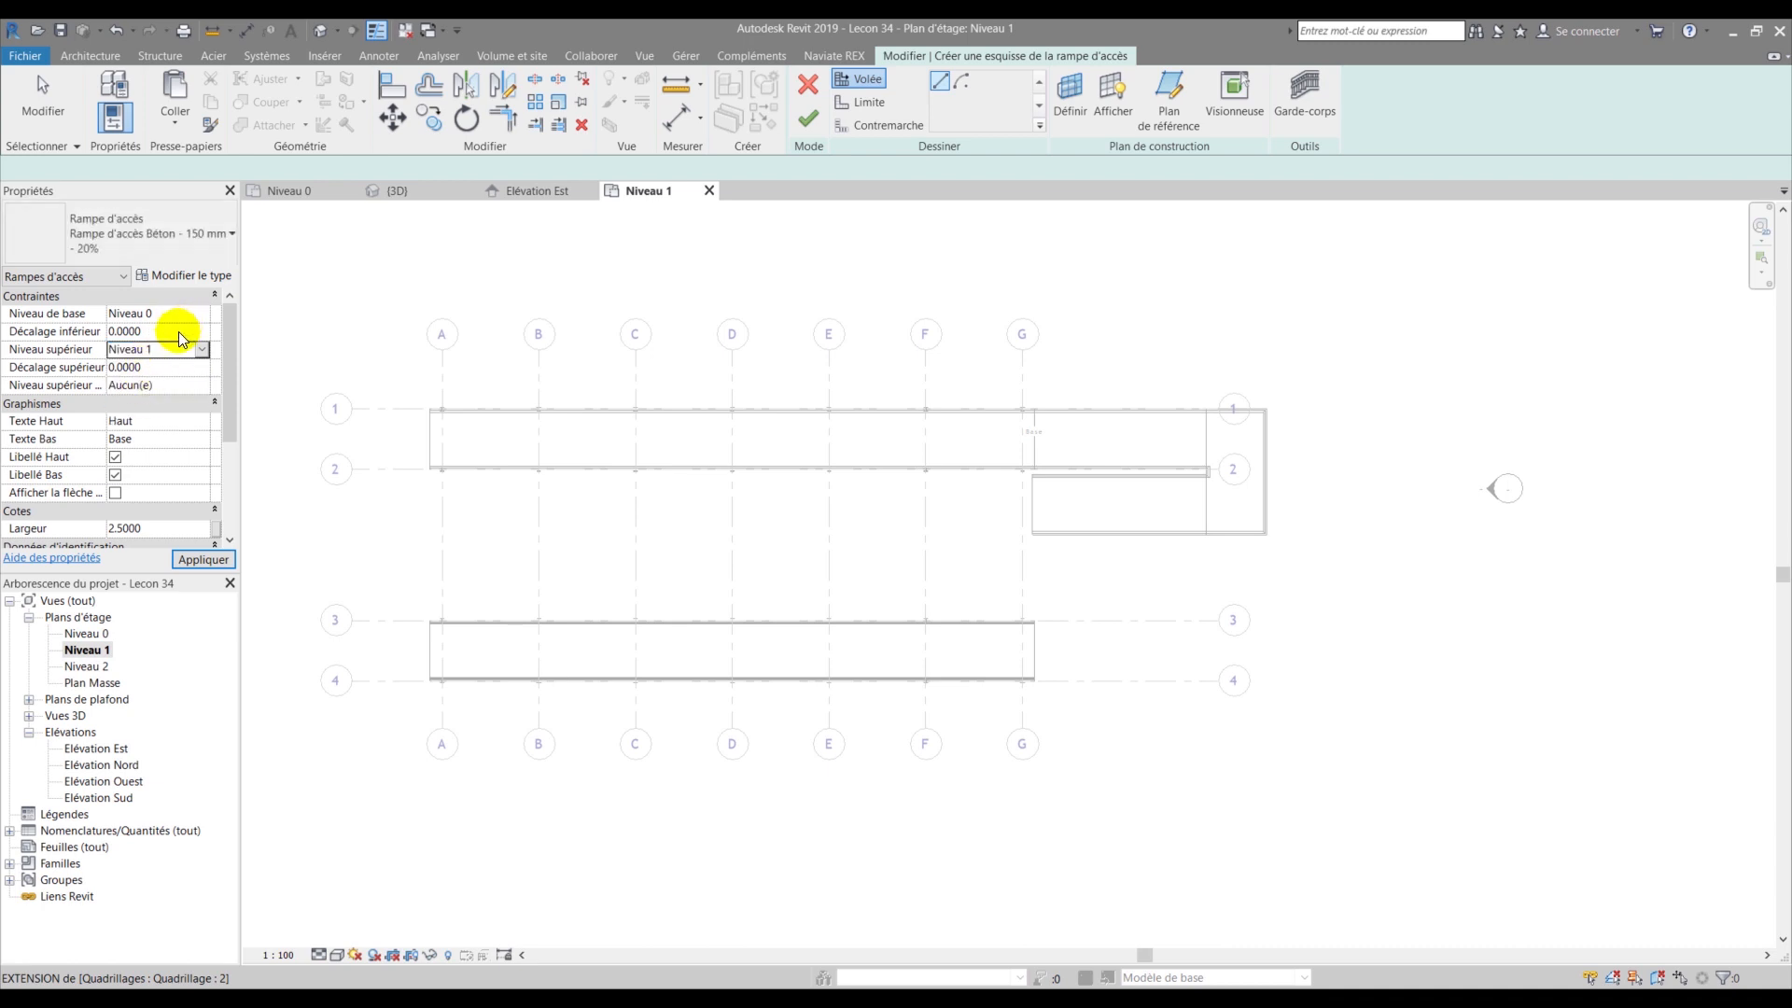
click(179, 332)
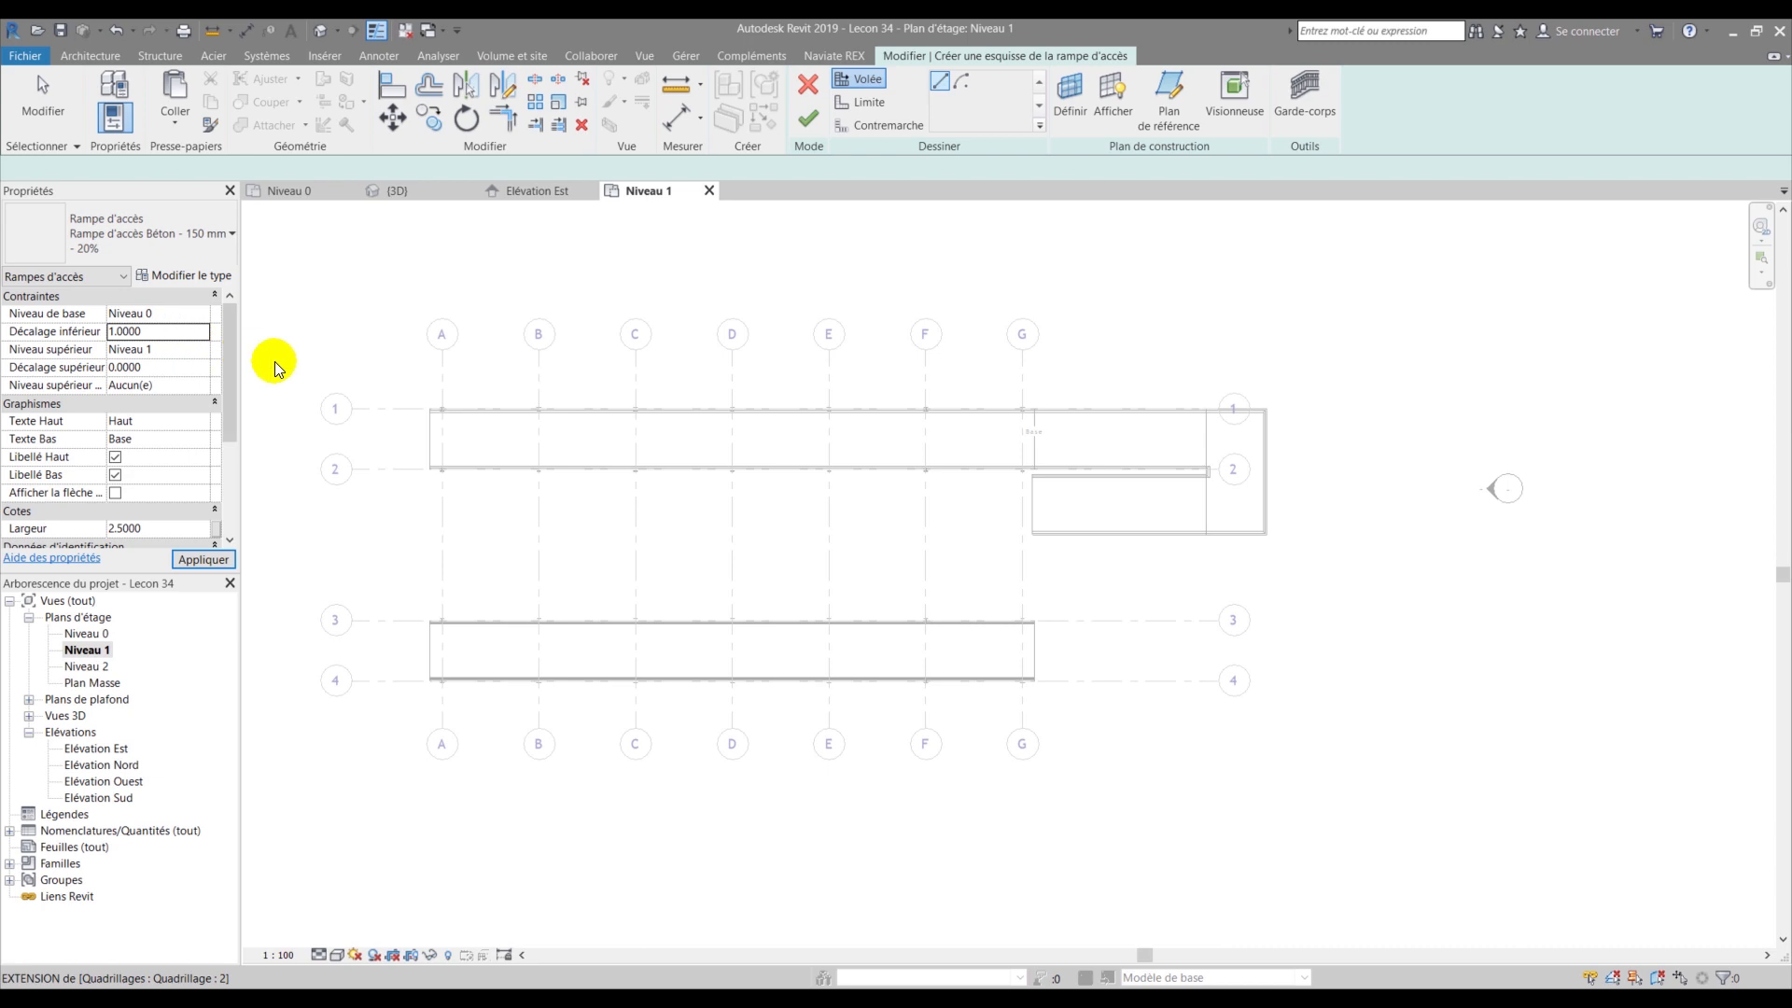
- Examine the gap between the walkways on grid lines 2 and 3 and check the ramp's width setting
scroll(716, 619, up, 3)
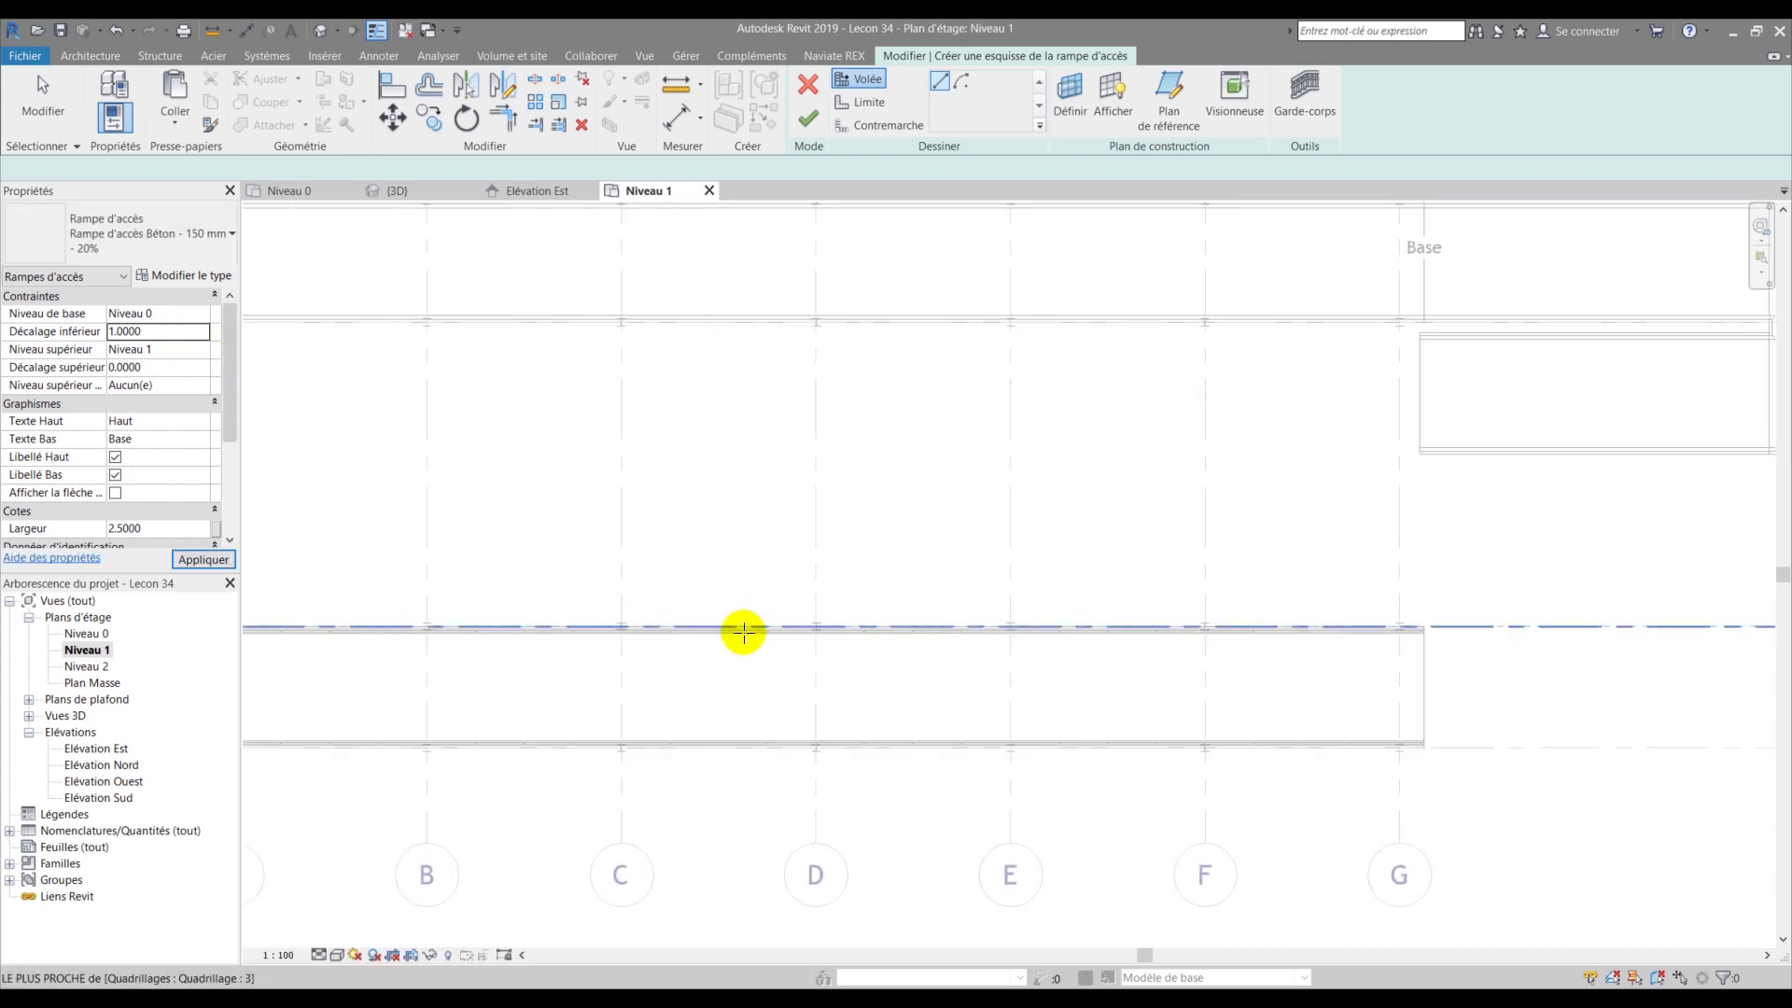
scroll(705, 560, down, 1)
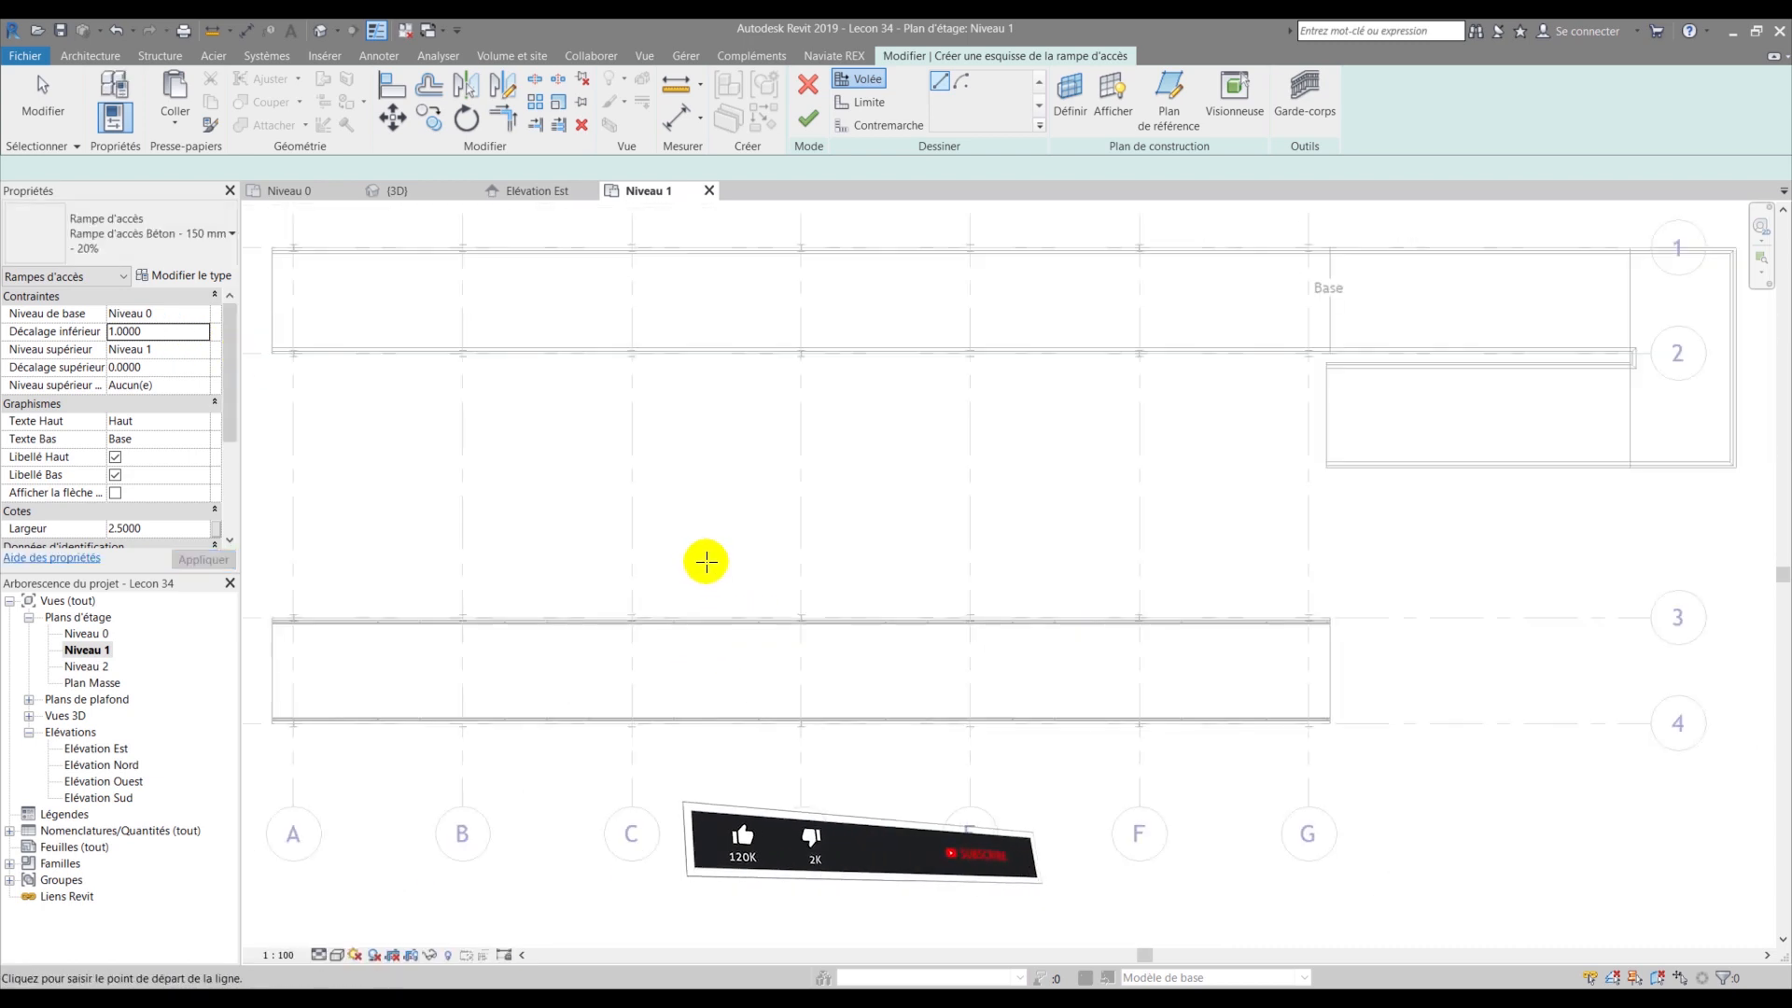
scroll(720, 598, up, 2)
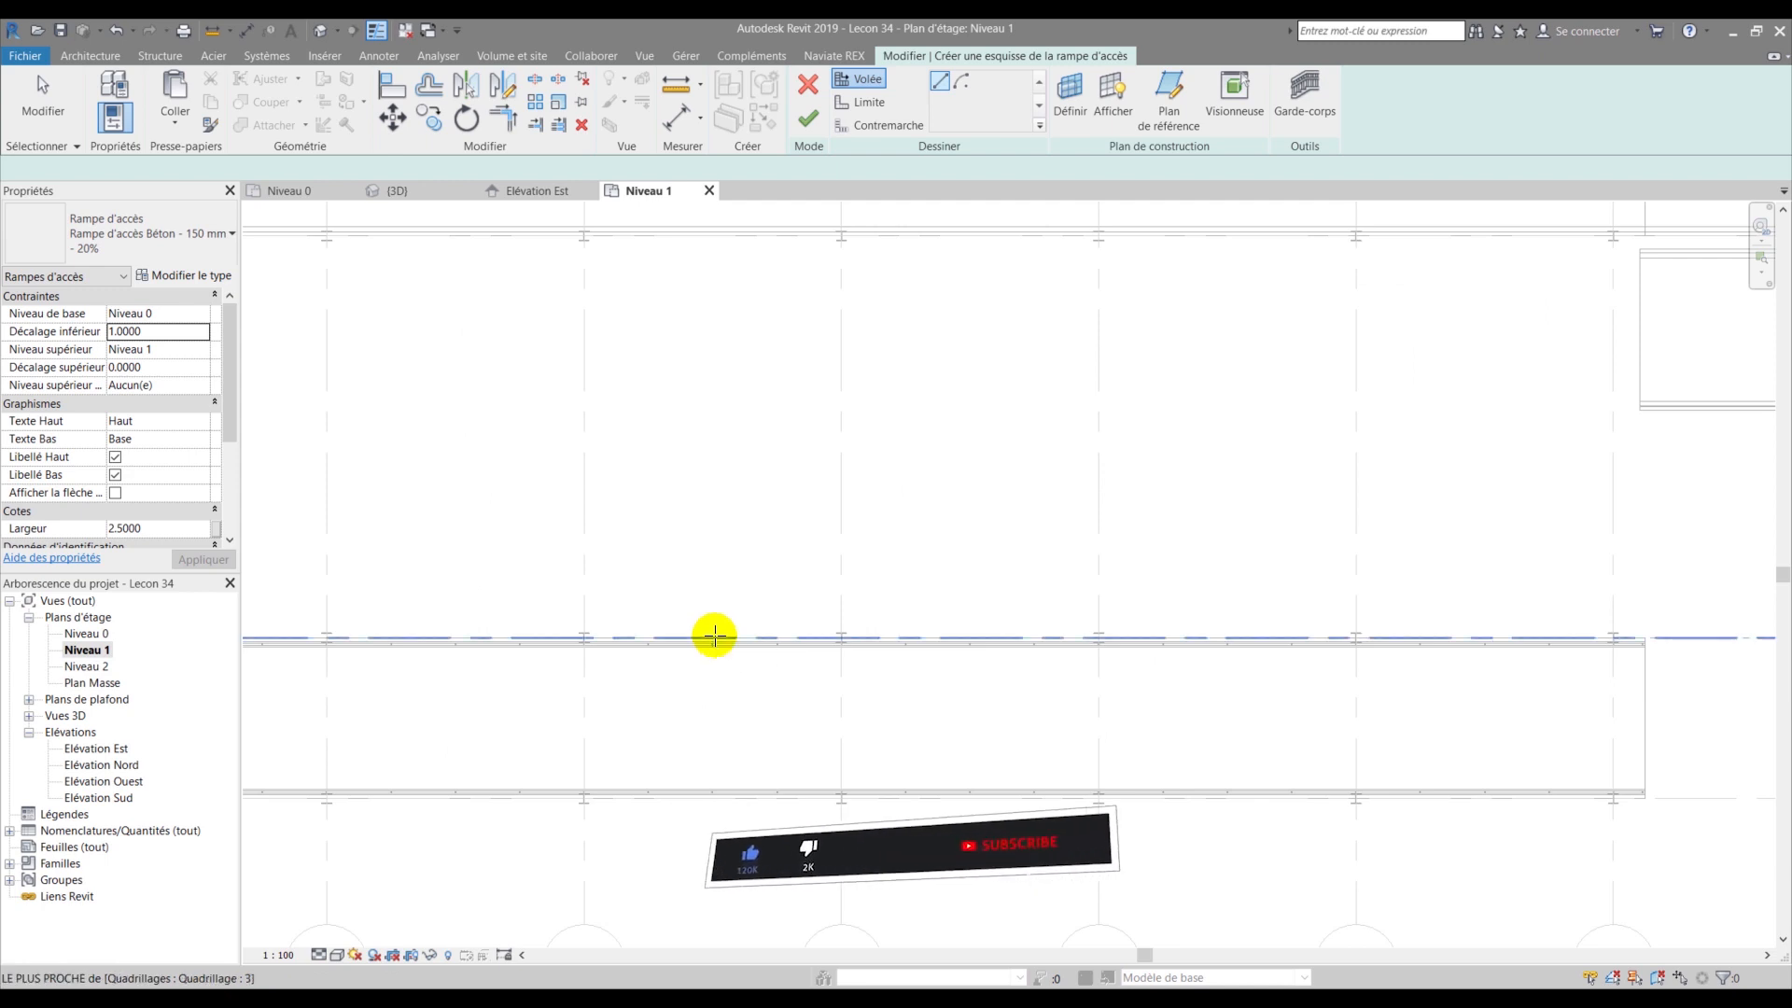
scroll(713, 637, down, 2)
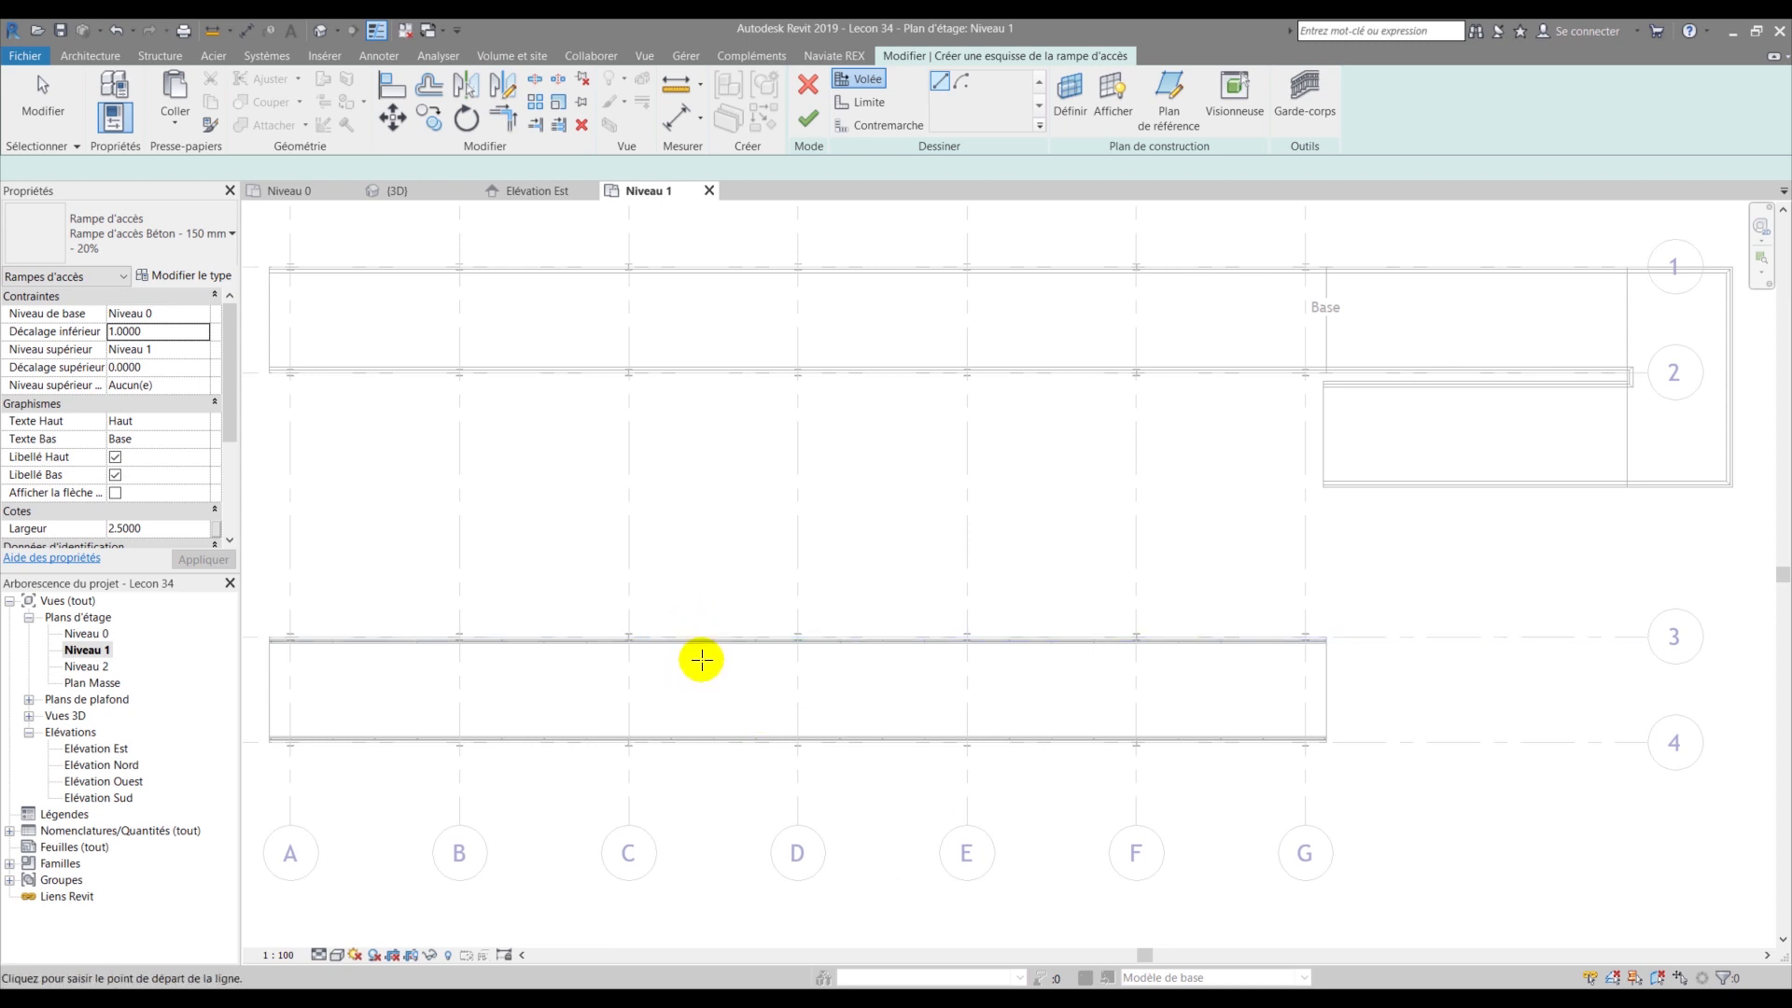
scroll(702, 660, down, 1)
scroll(700, 408, up, 2)
scroll(696, 392, down, 2)
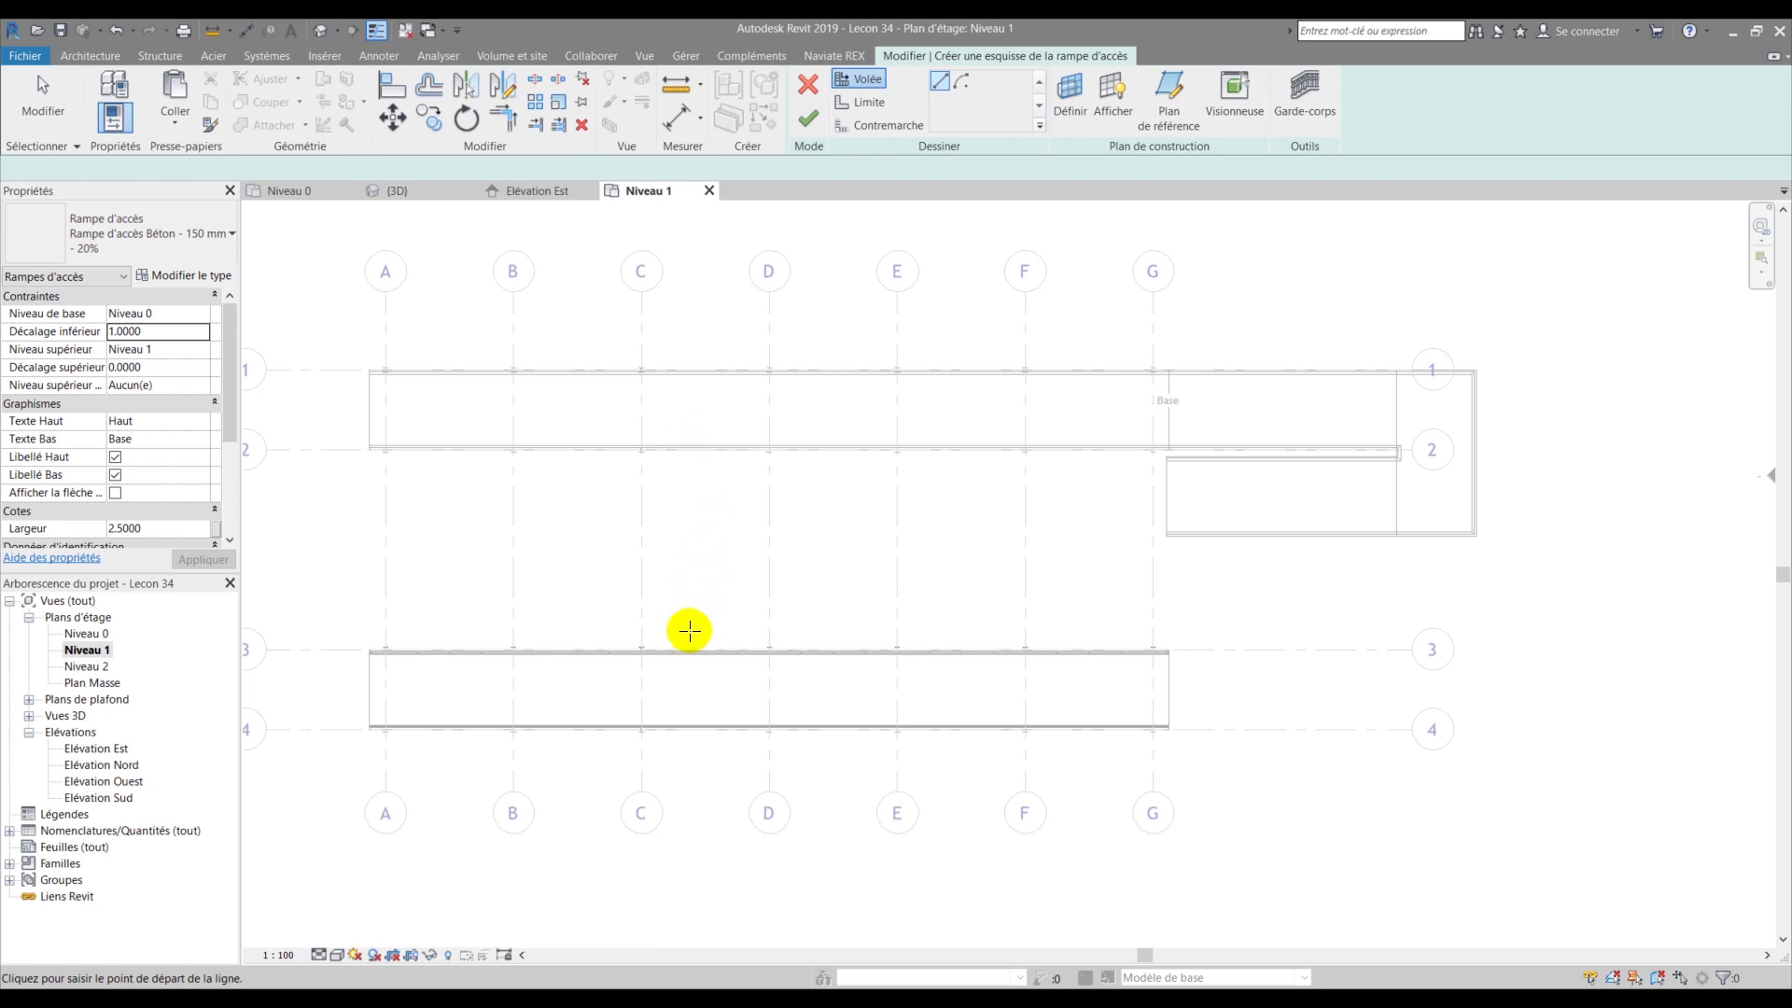
scroll(686, 638, up, 1)
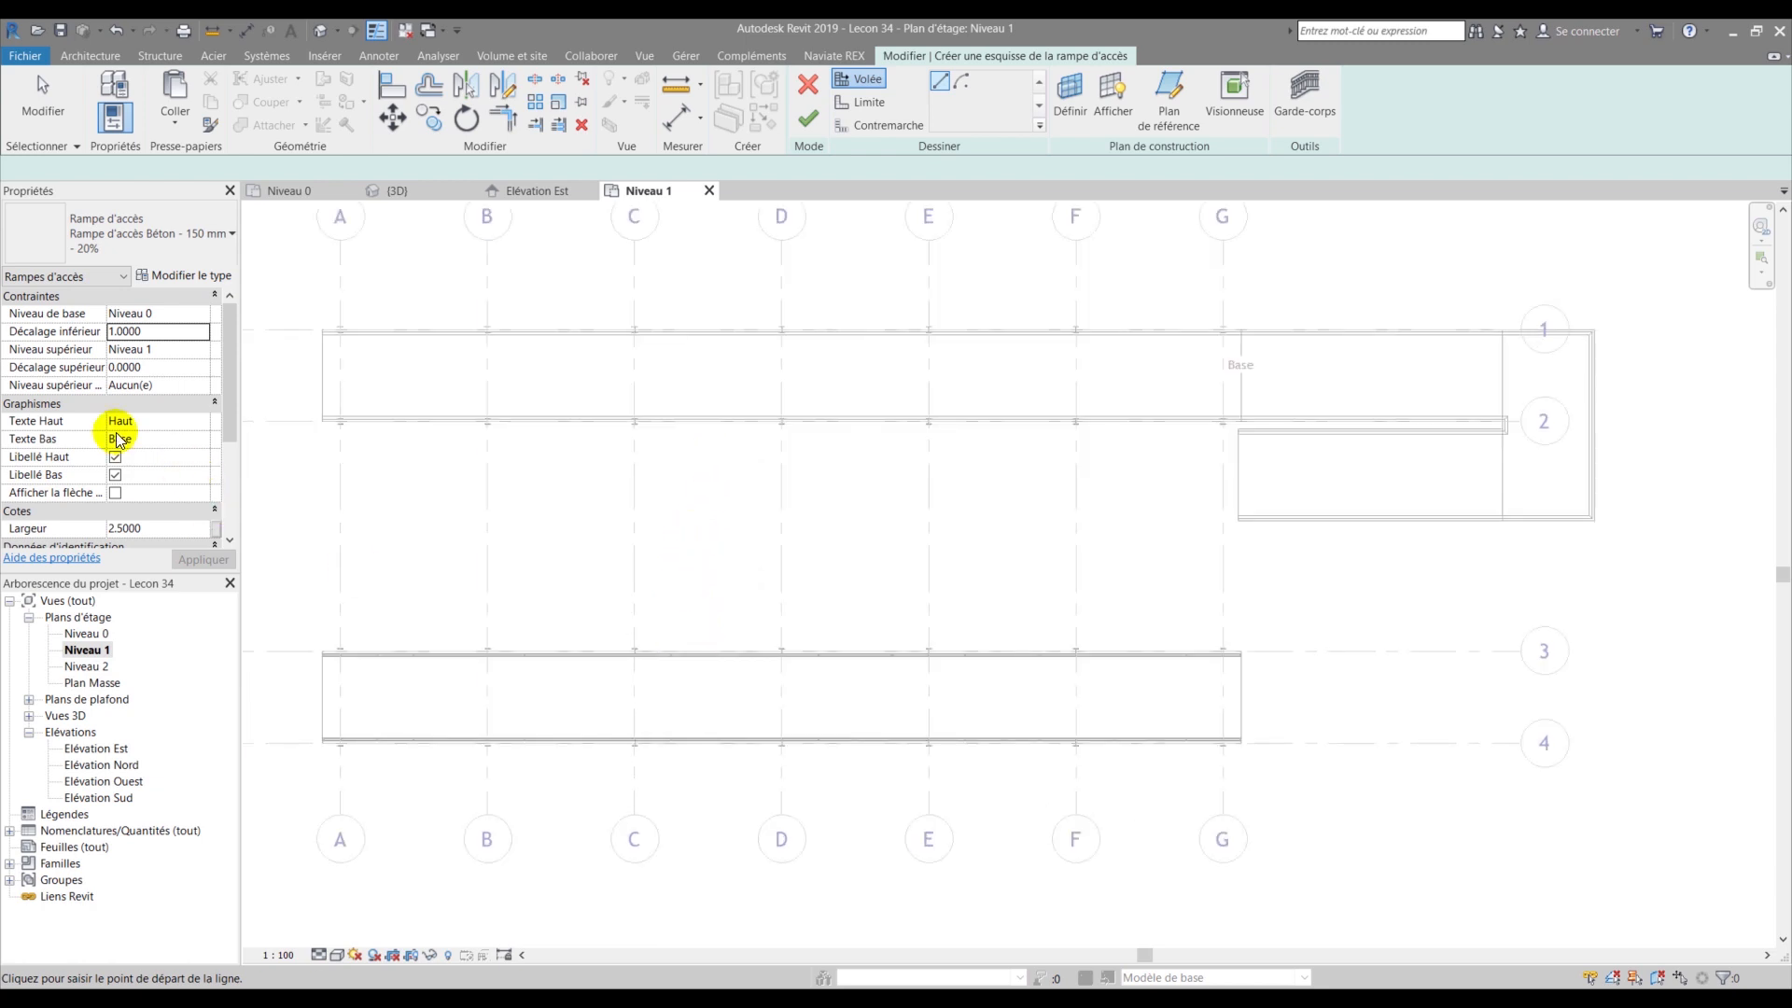
scroll(116, 439, down, 1)
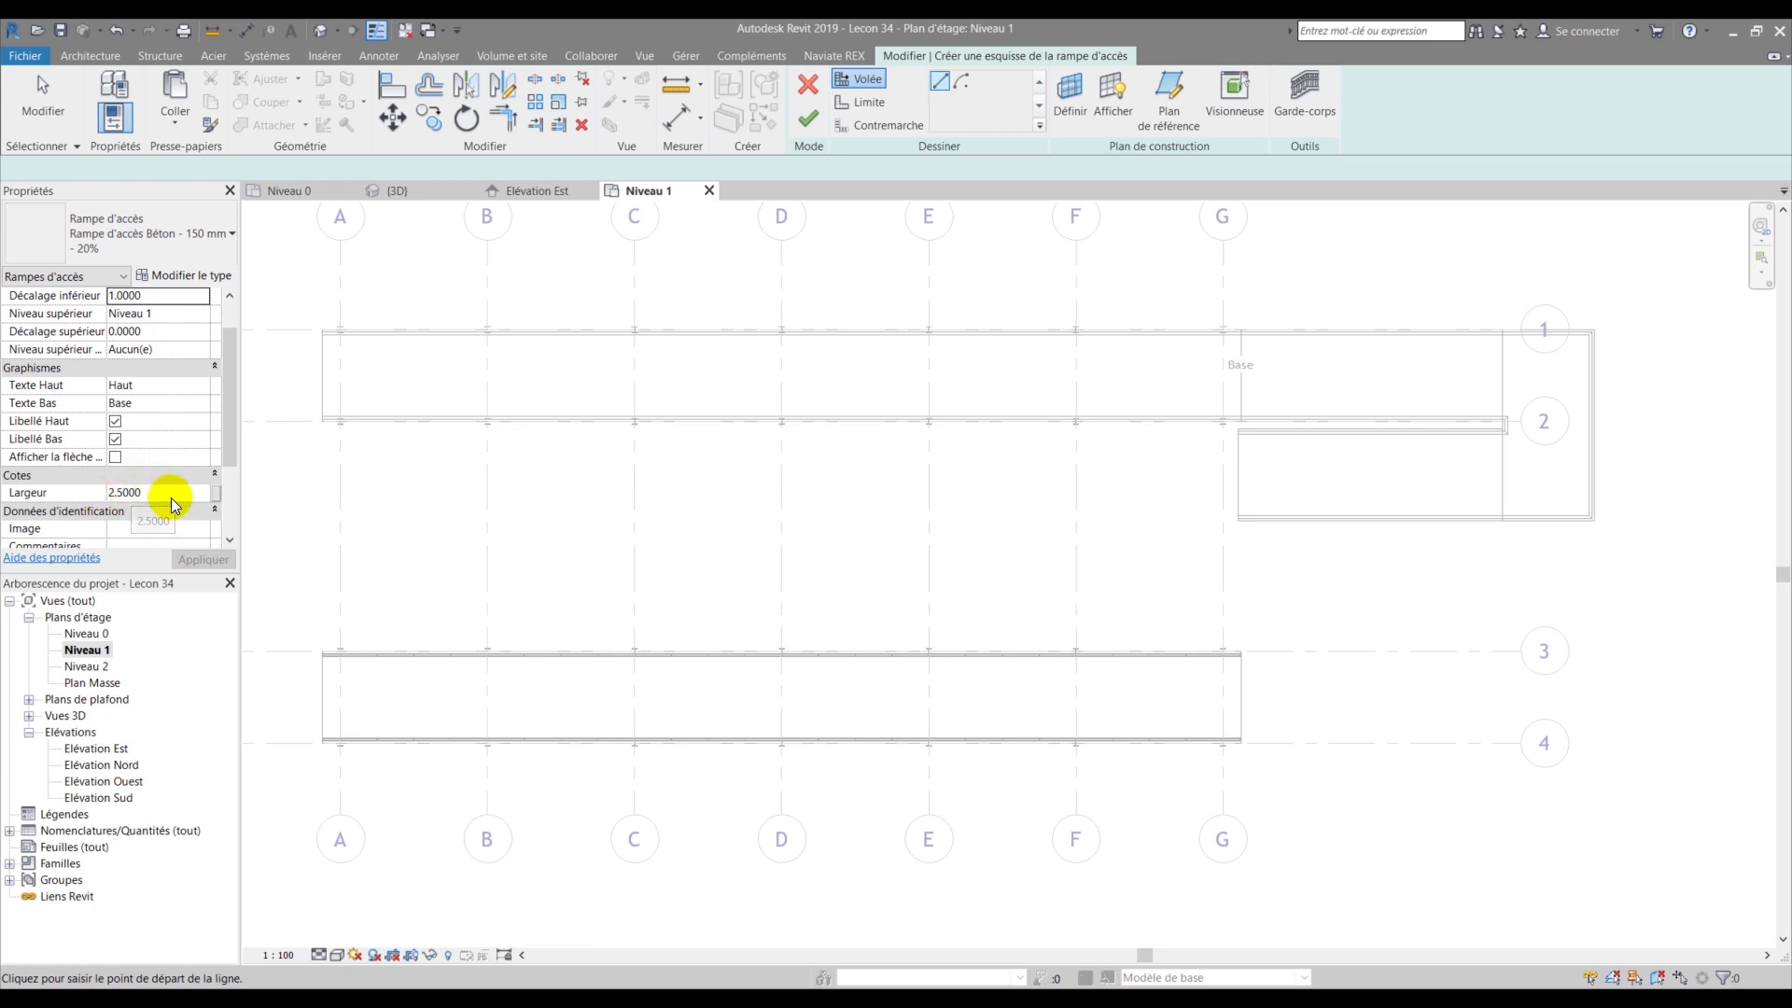
scroll(714, 635, up, 2)
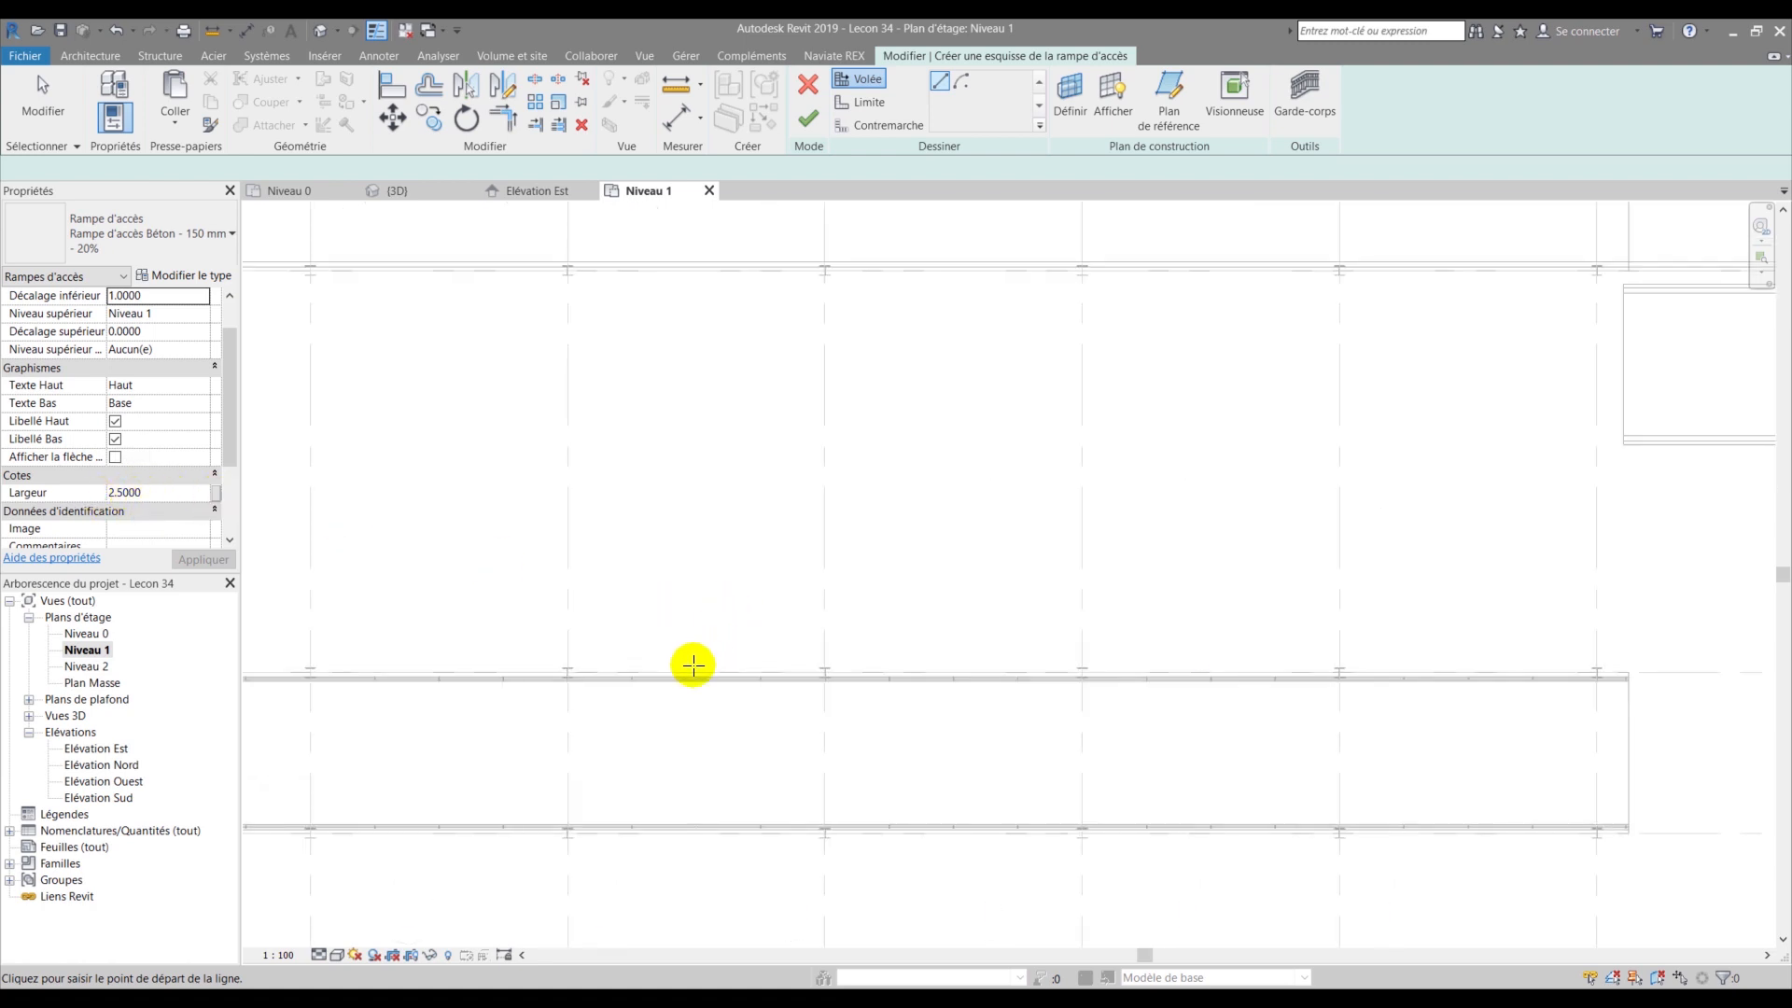
- Draw the first ramp run 2.5 m long from grid line 3, between grids C and D, towards the walkway on grid line 2
click(691, 669)
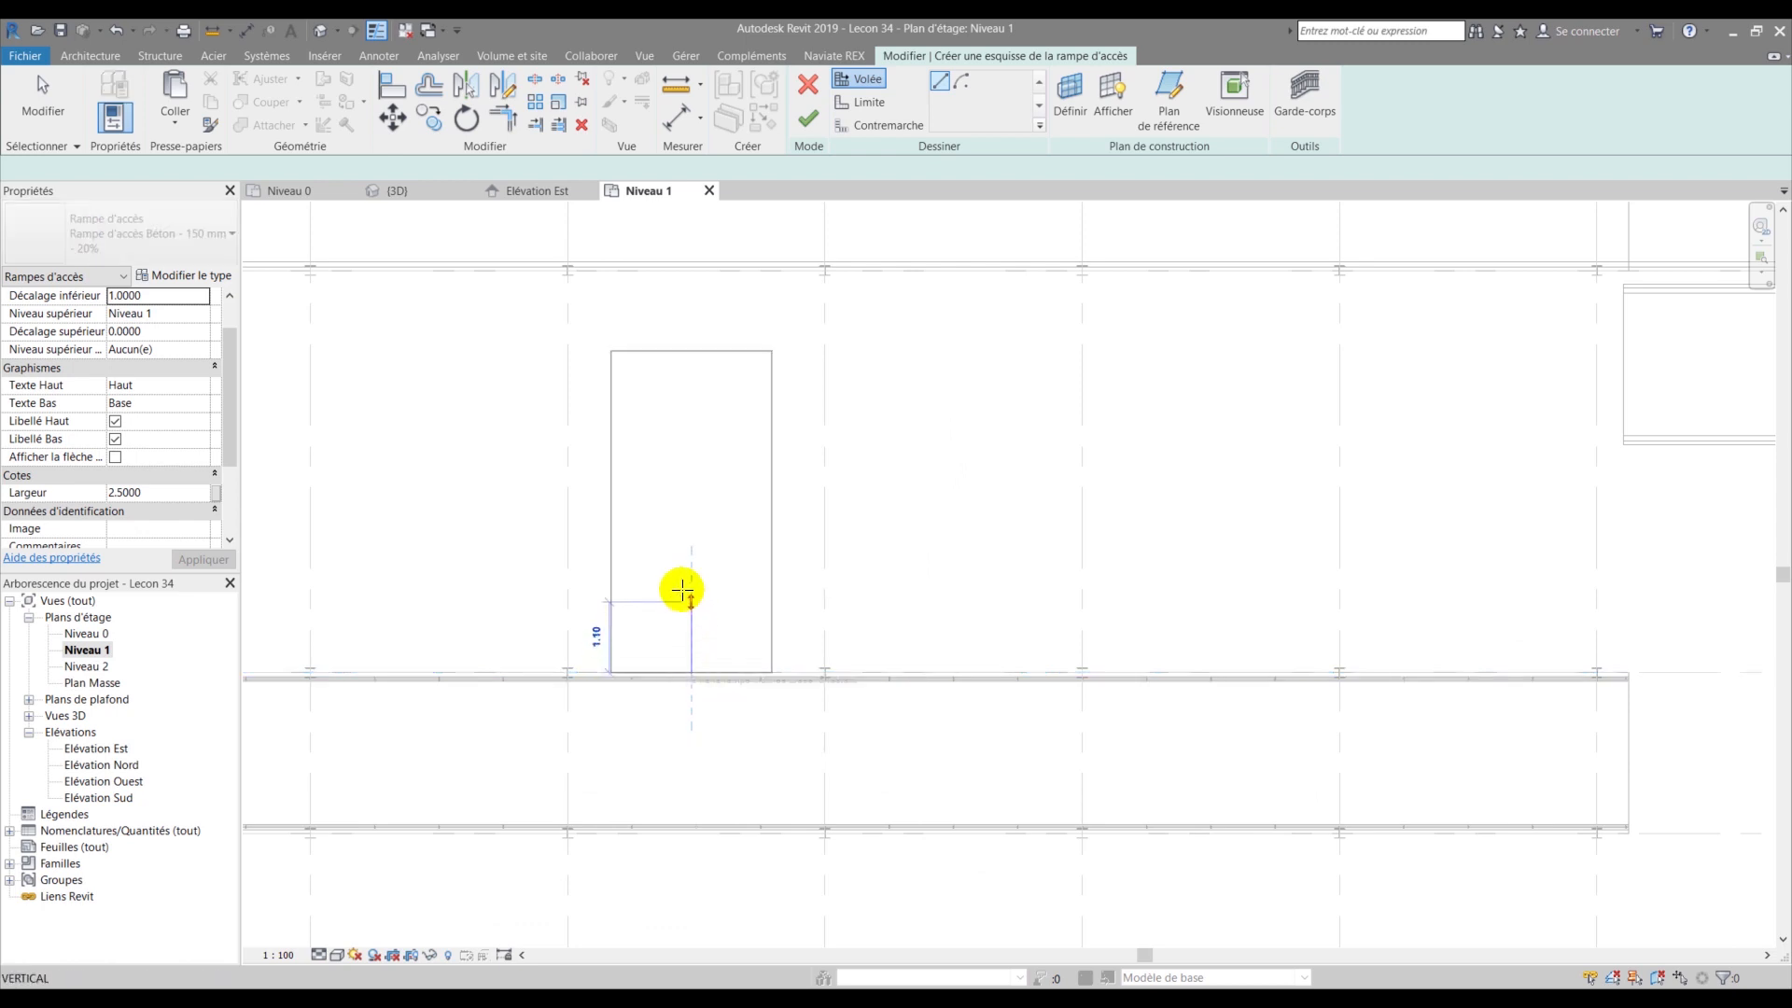
scroll(684, 552, down, 2)
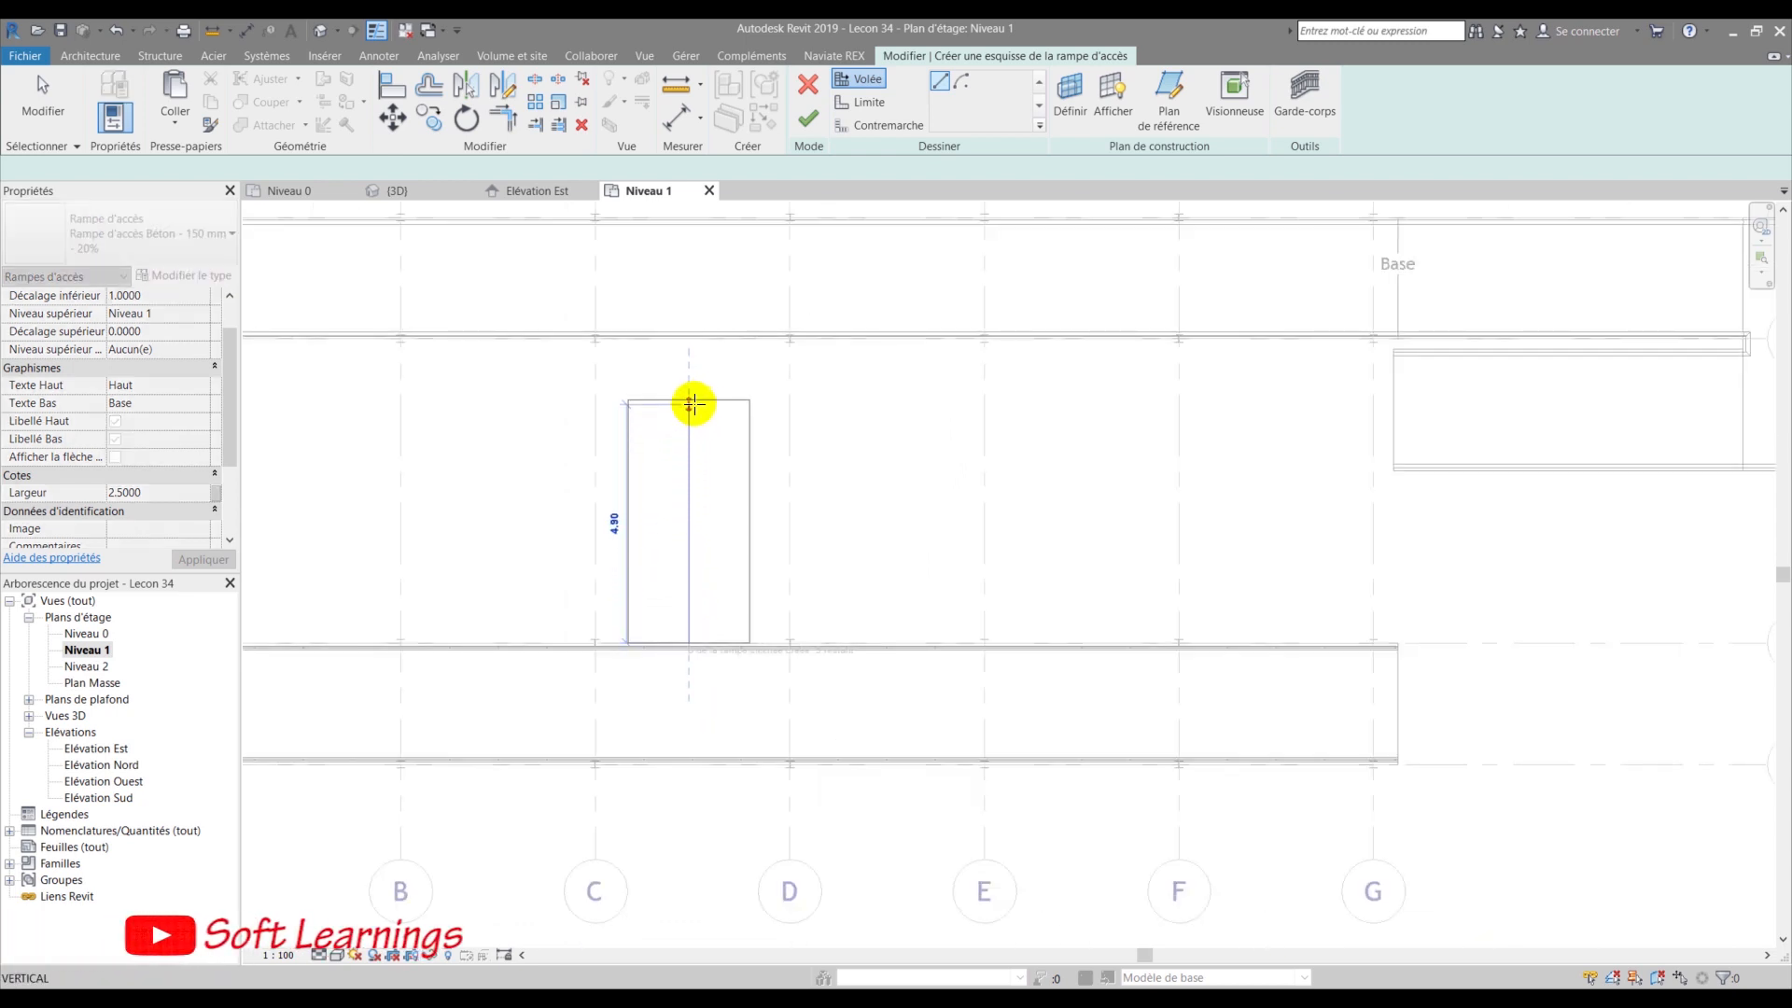
scroll(689, 320, up, 3)
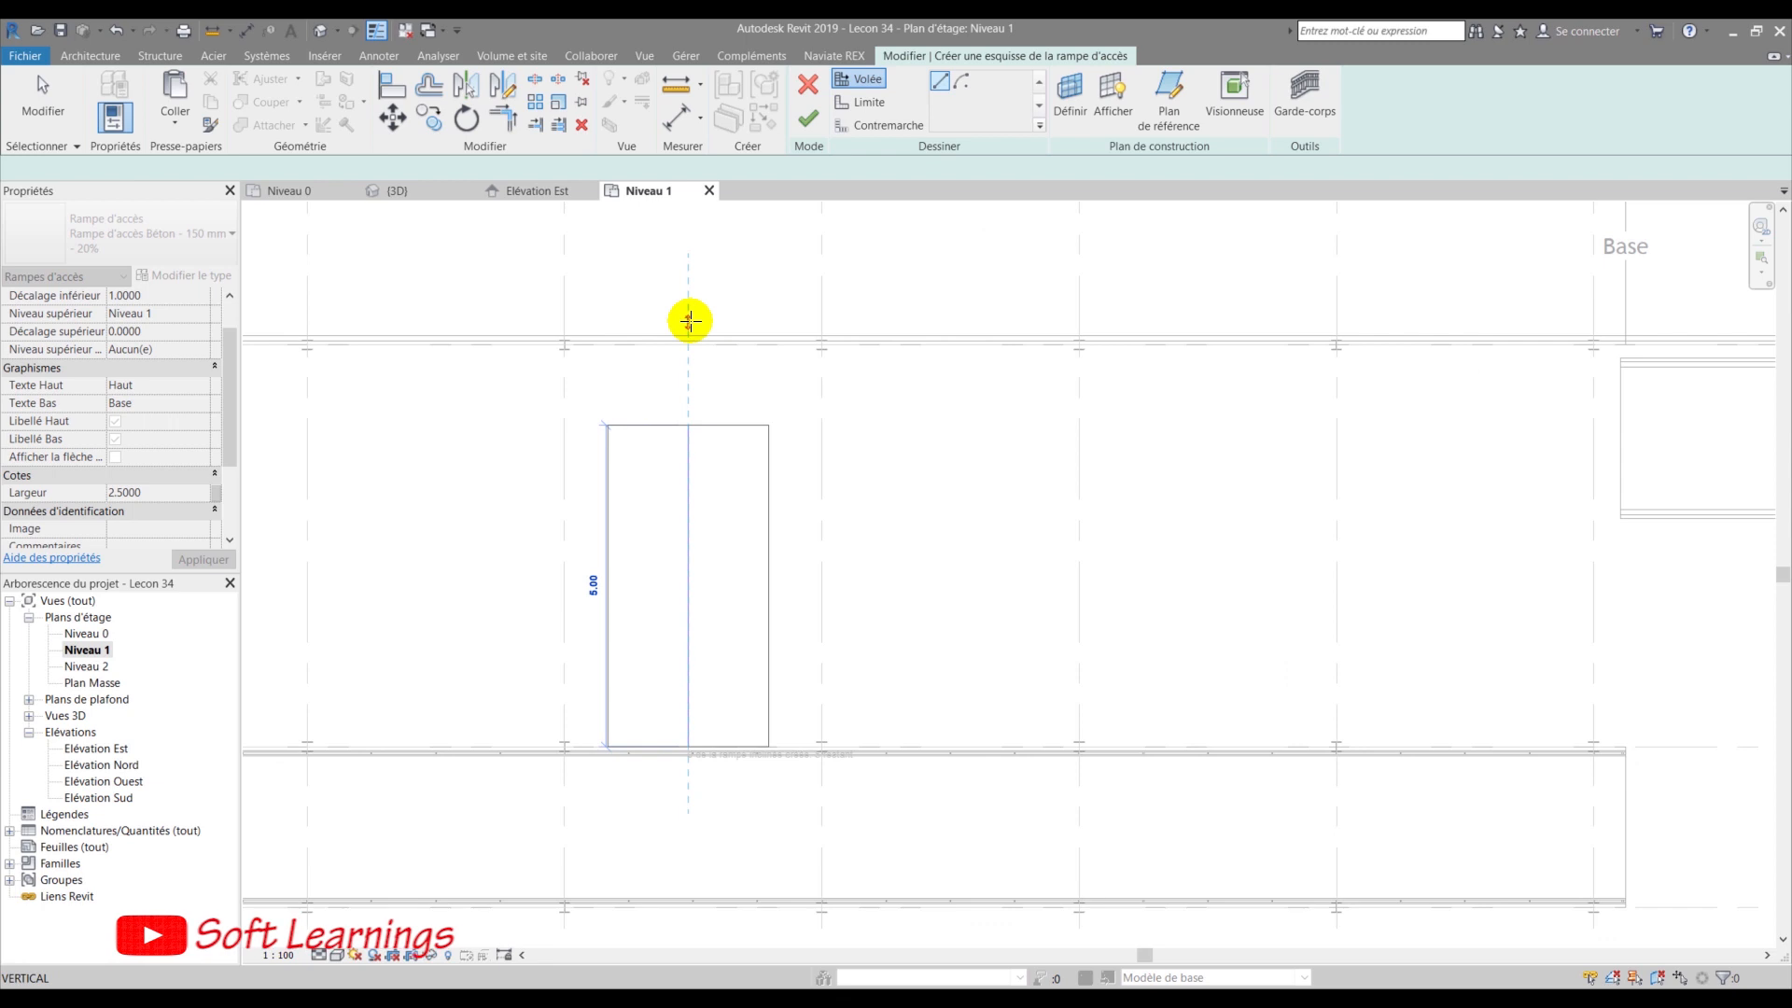
scroll(686, 373, down, 2)
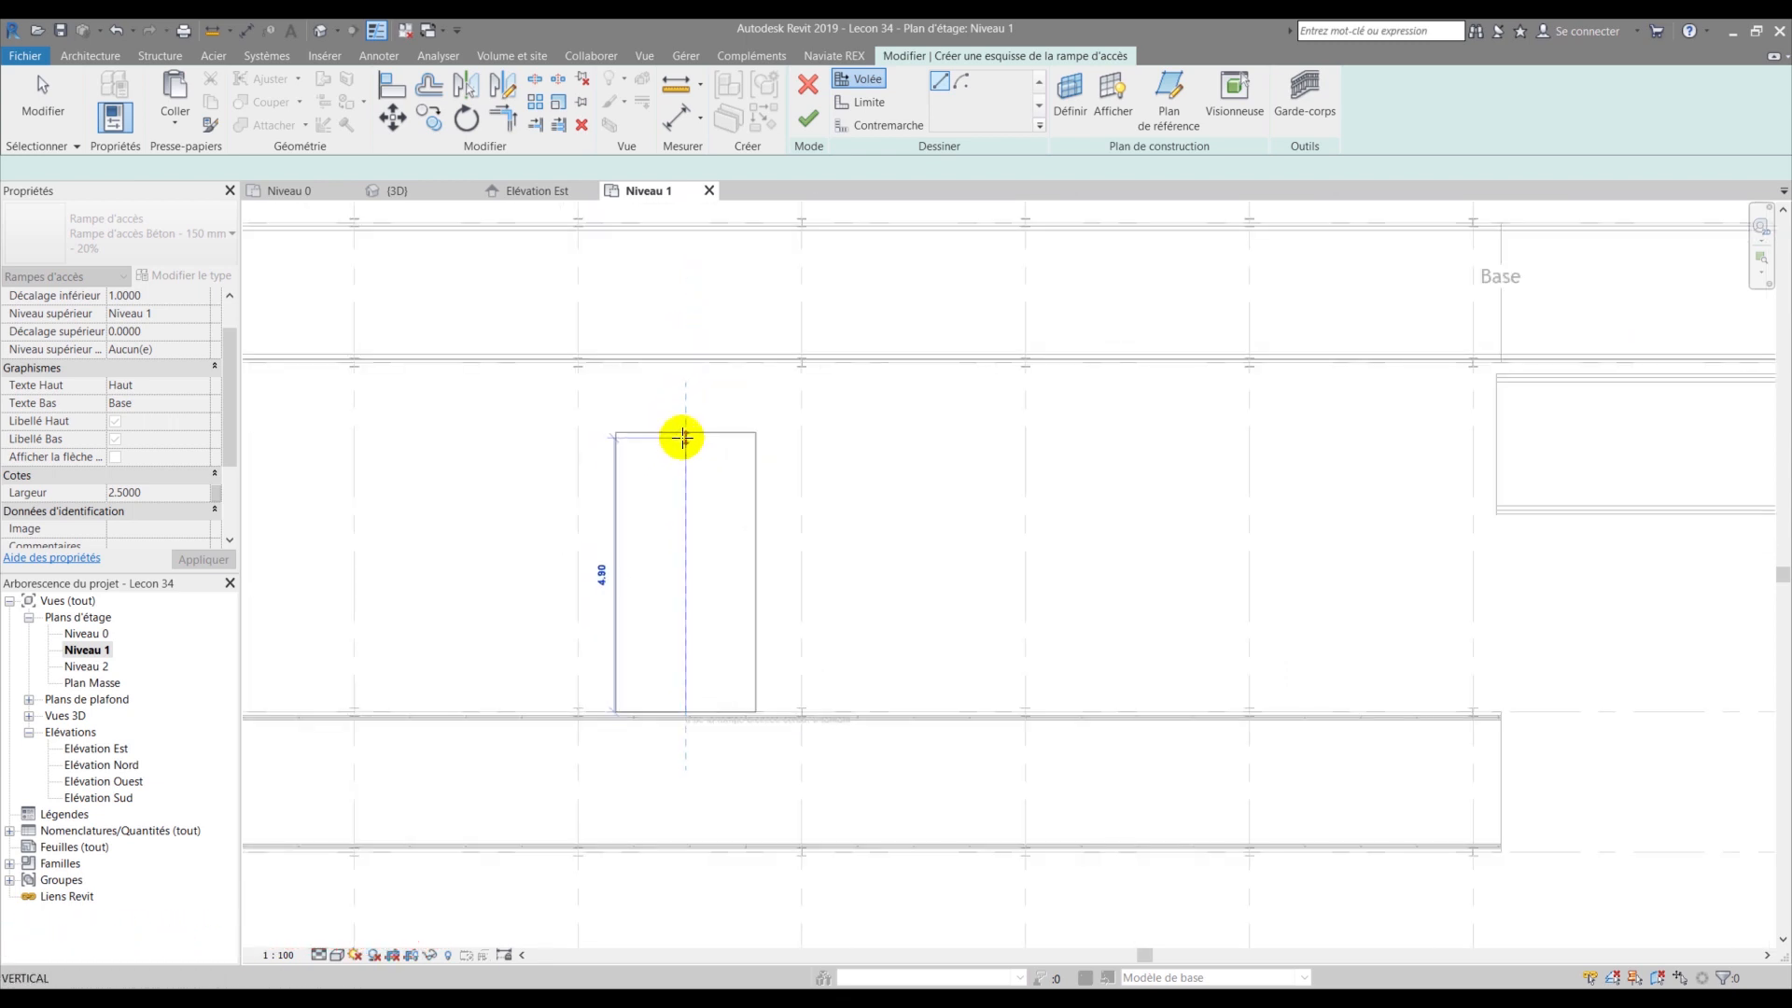
scroll(700, 668, up, 5)
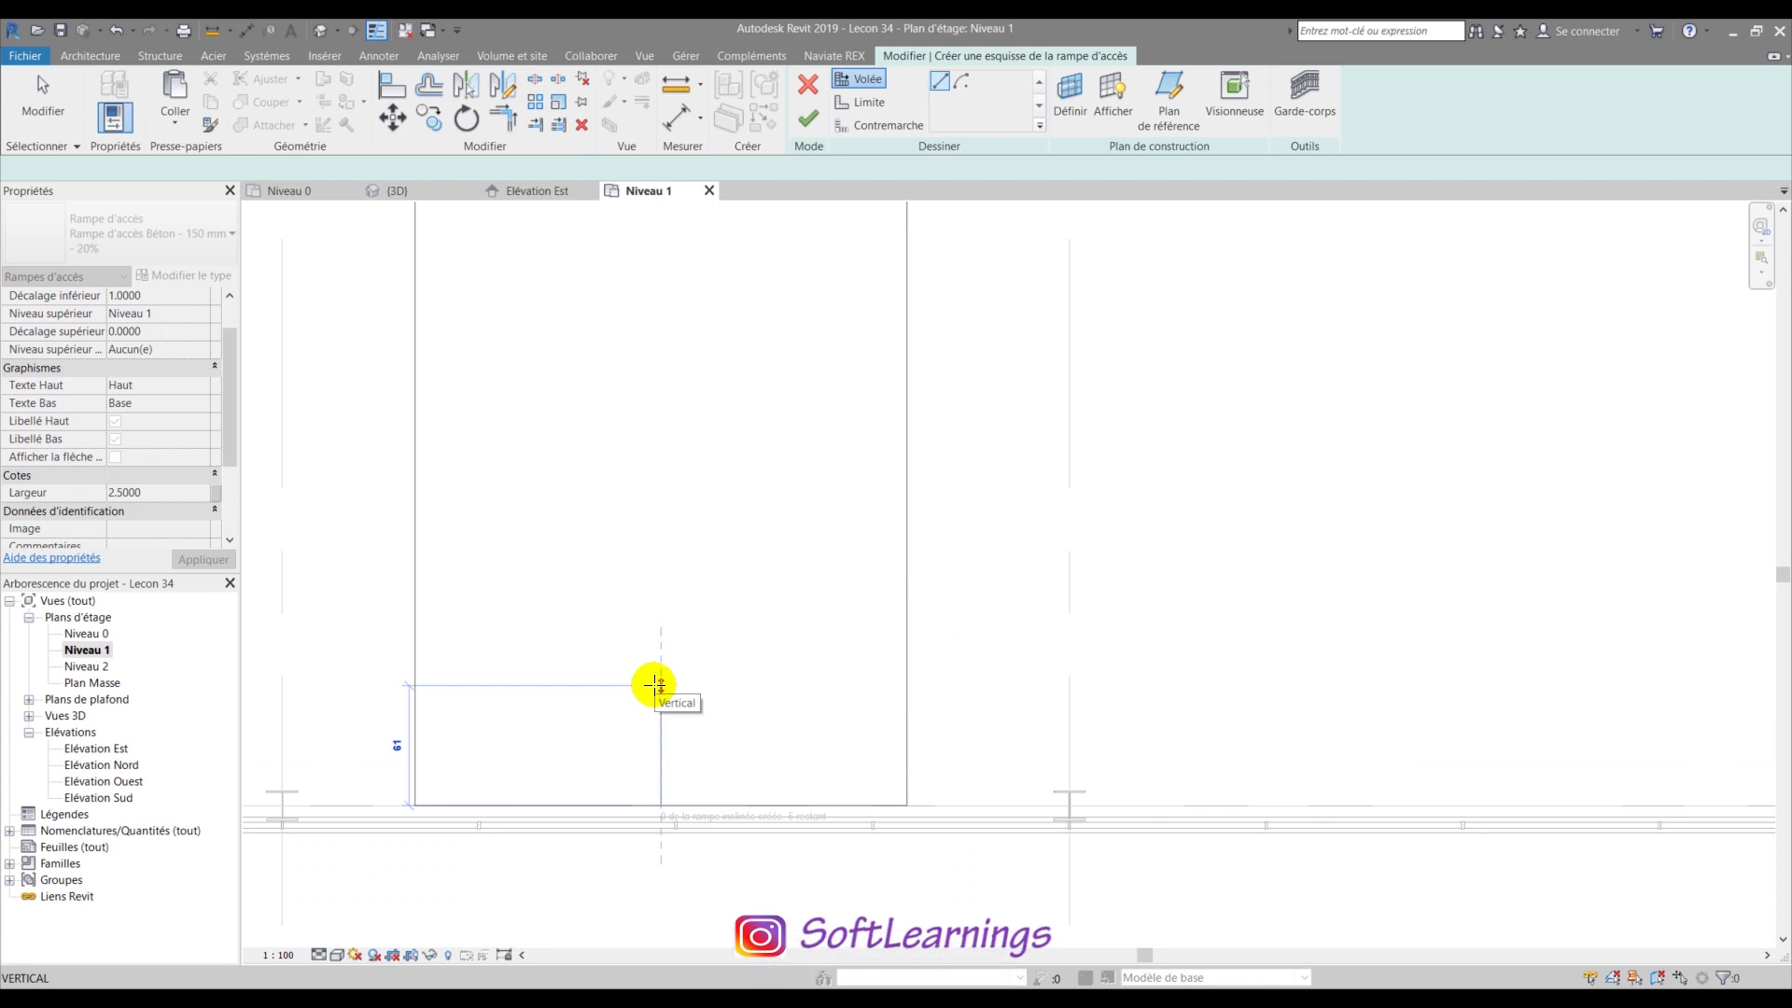
scroll(651, 684, down, 4)
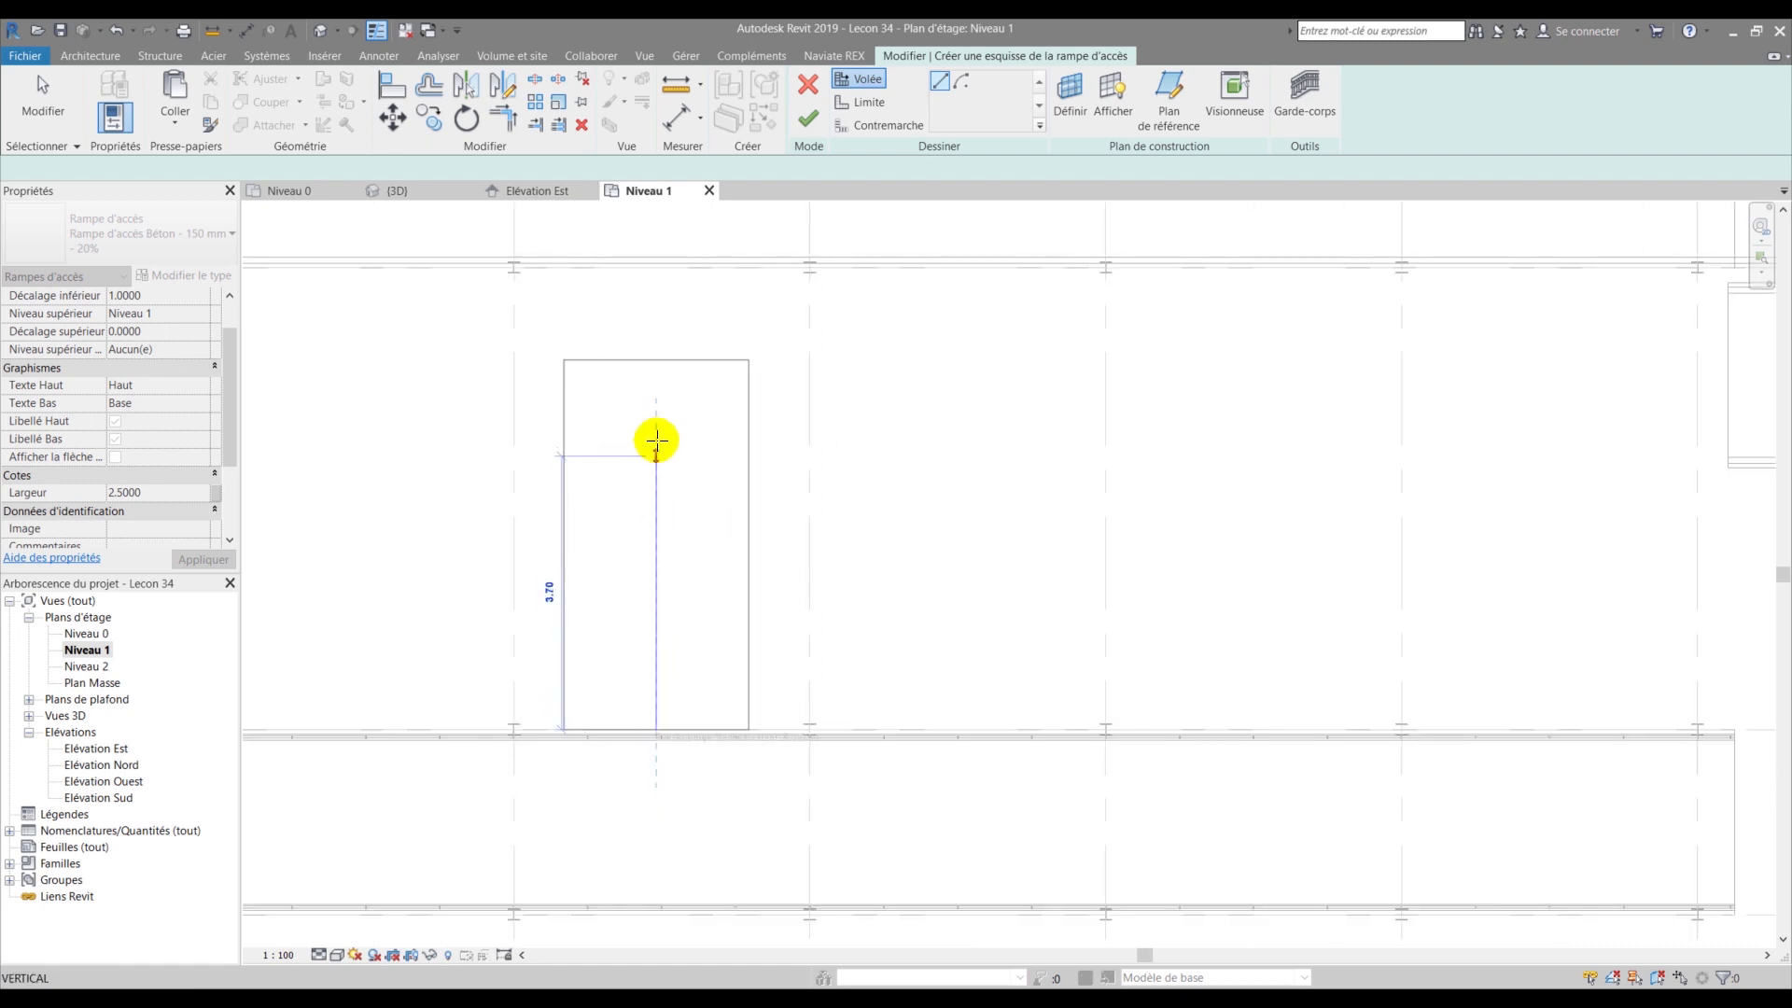
scroll(662, 419, up, 2)
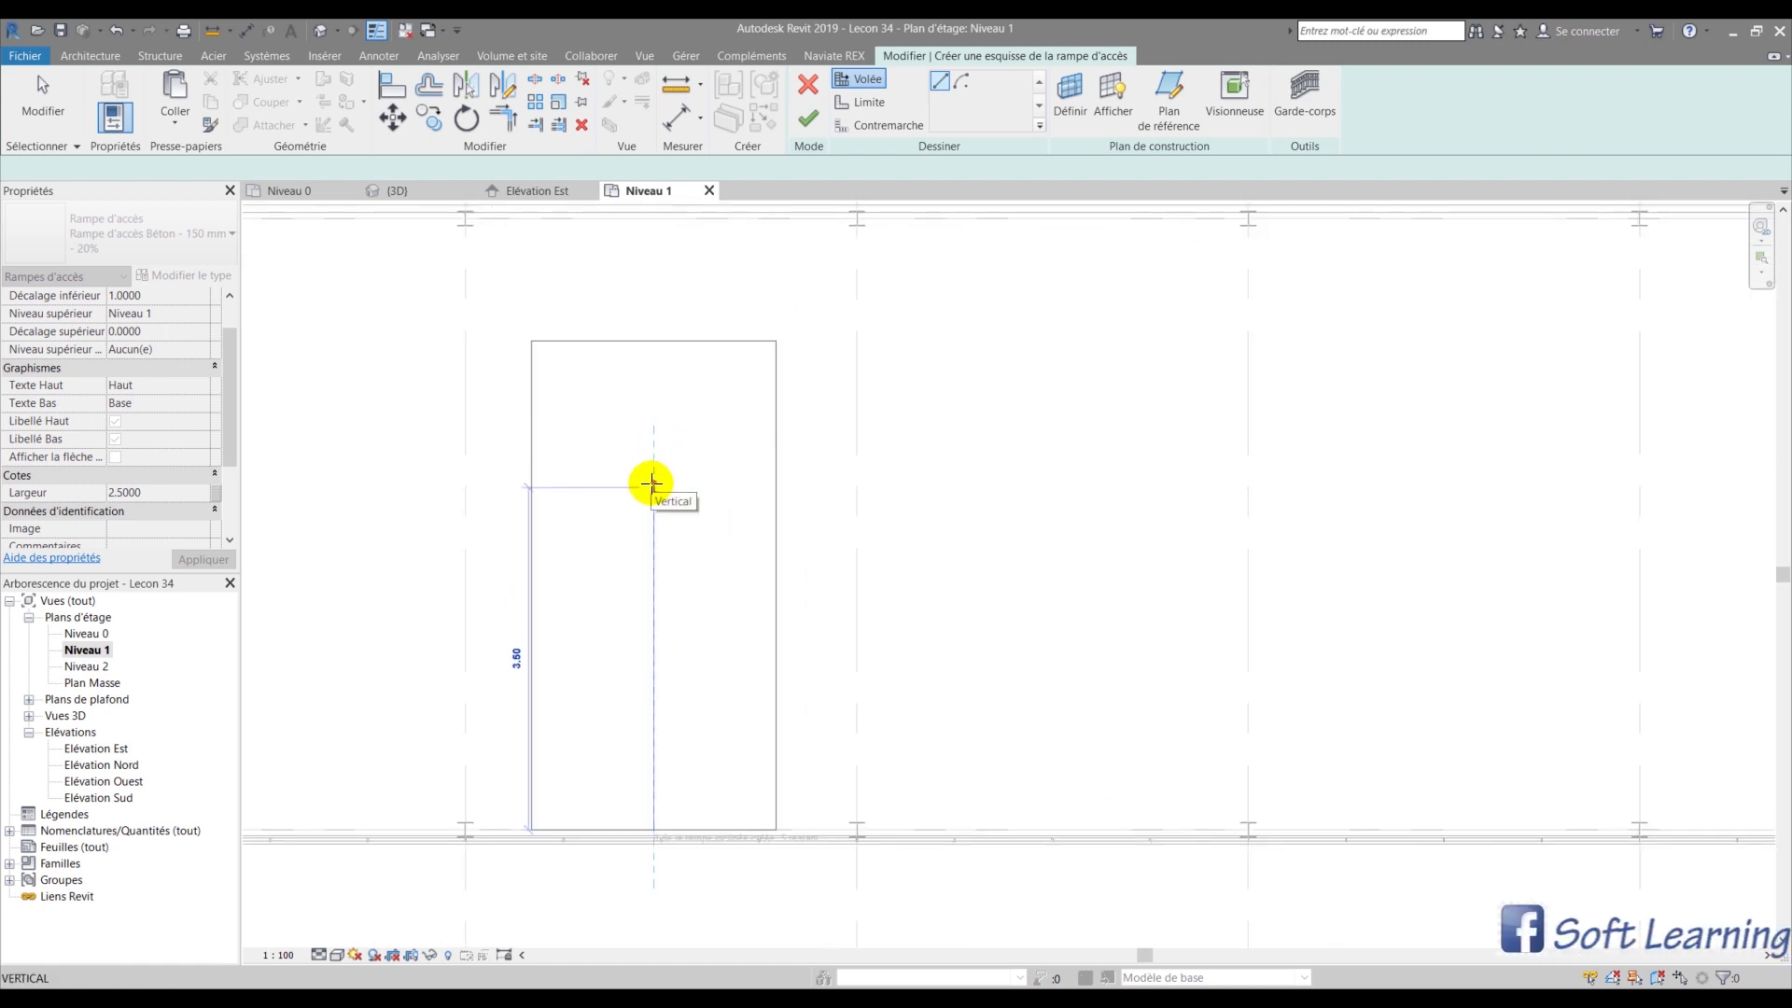
text(2)
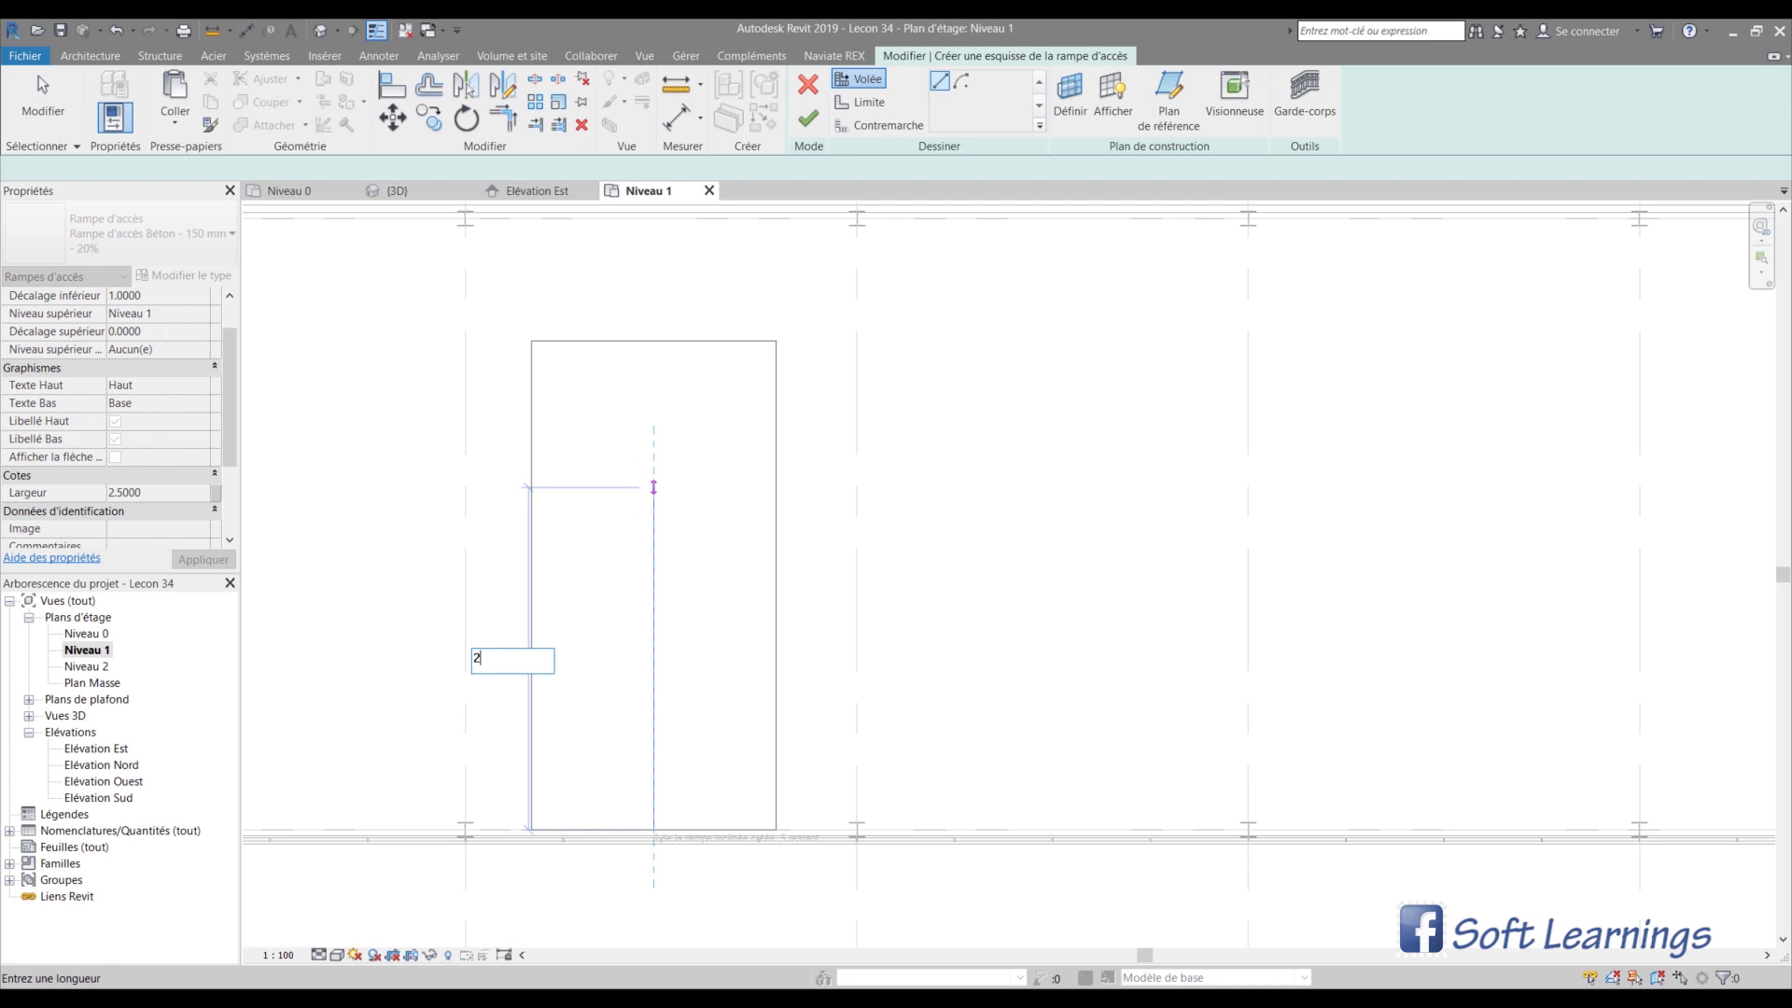
text(.5)
key(Return)
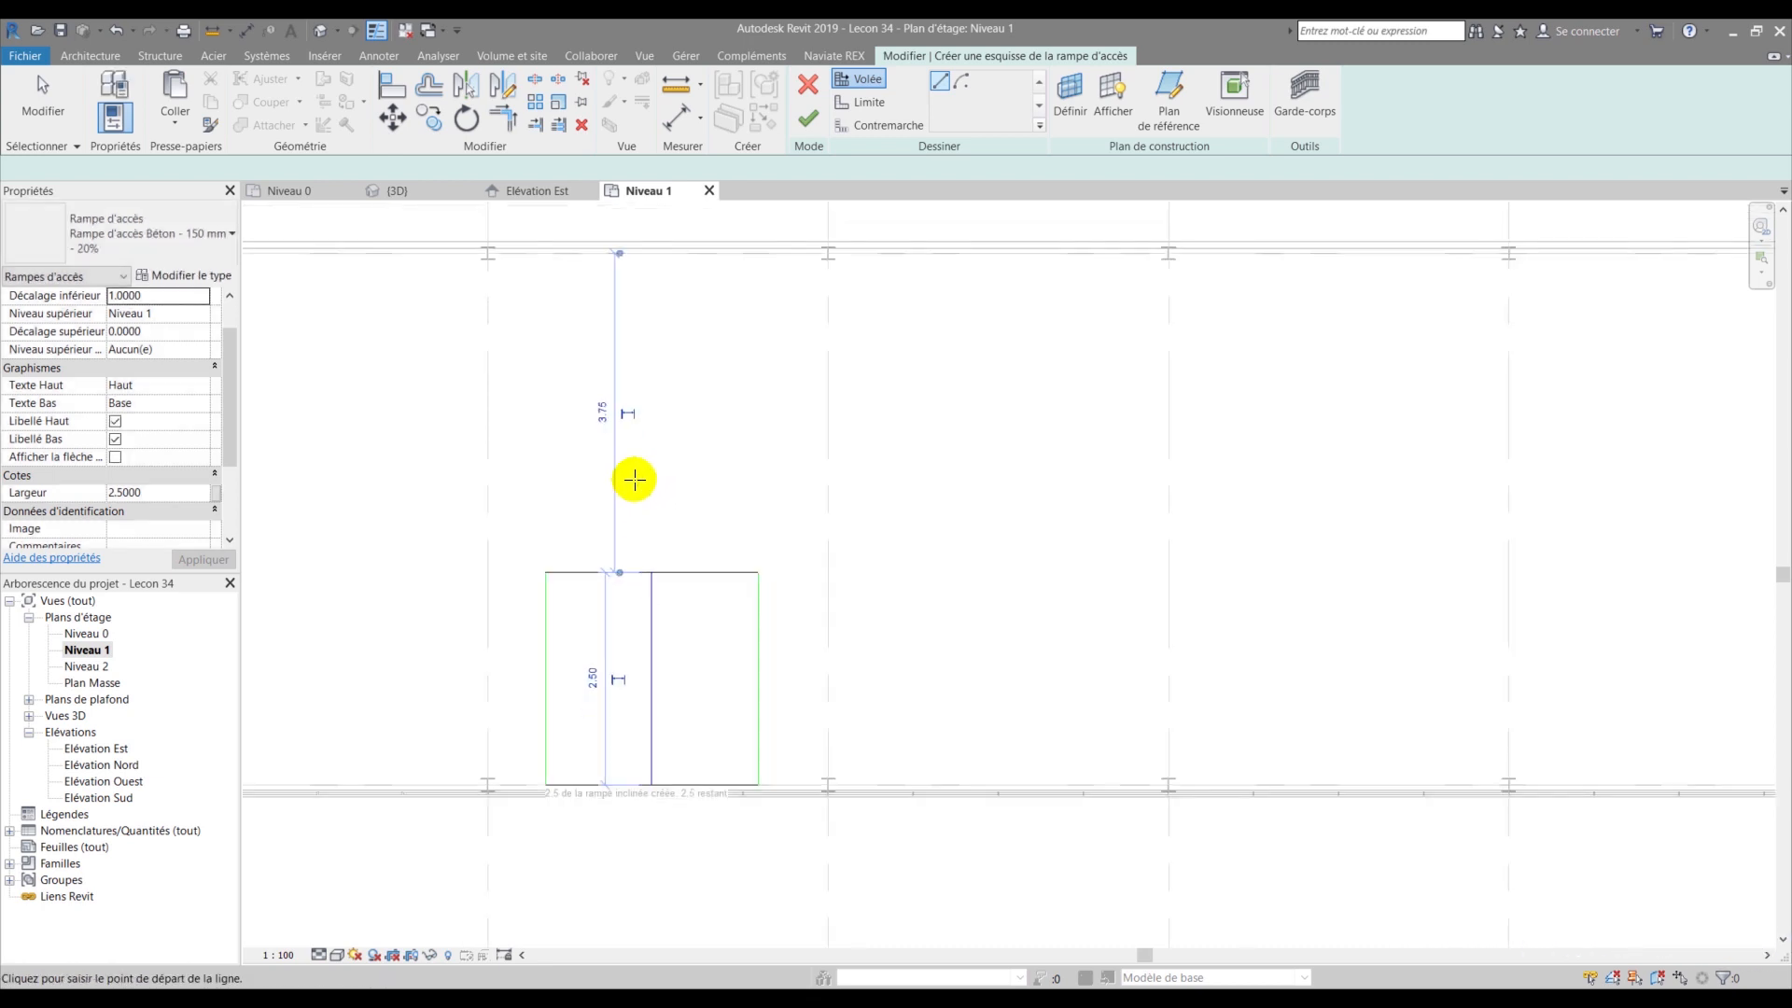
- Draw a second run about 2.4 m long in line with the first, leaving a landing gap and ending just short of grid line 2
scroll(646, 445, up, 1)
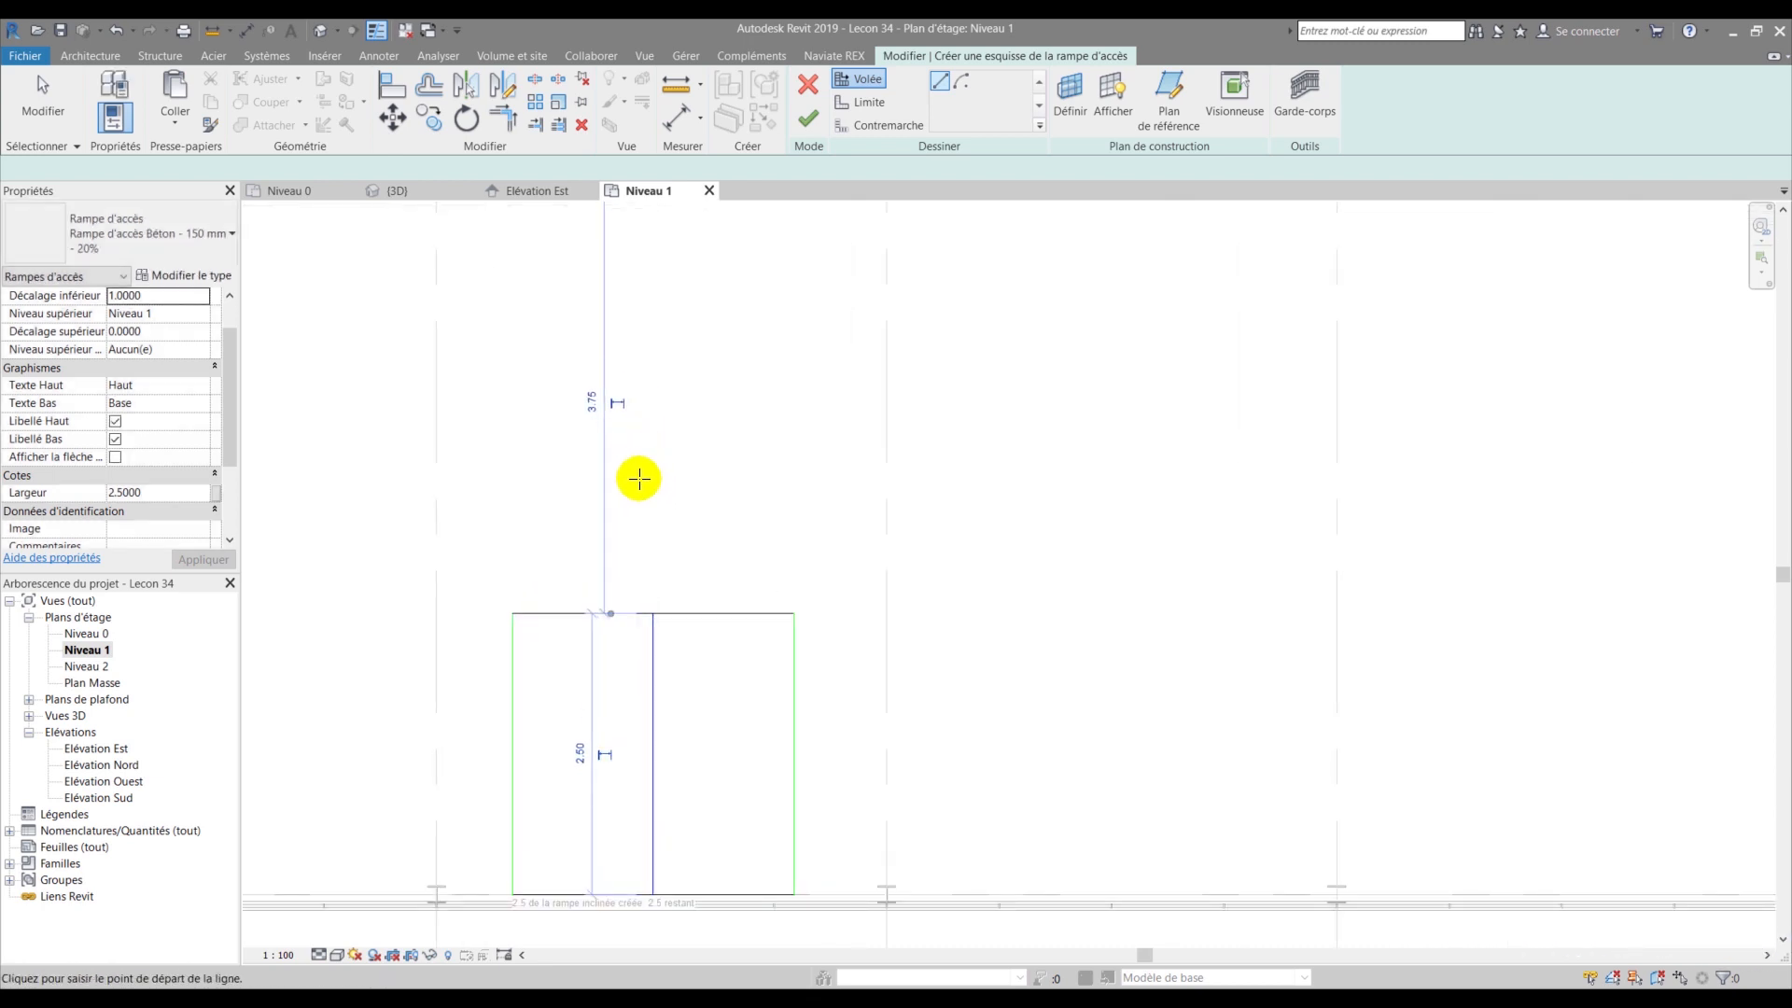
click(649, 526)
scroll(649, 499, down, 1)
click(650, 318)
key(Escape)
key(Escape)
- Move the second run's upper end line onto grid line 2 by setting its distance to 0
middle_drag(644, 364, 624, 491)
scroll(622, 484, up, 1)
click(620, 474)
scroll(485, 408, up, 1)
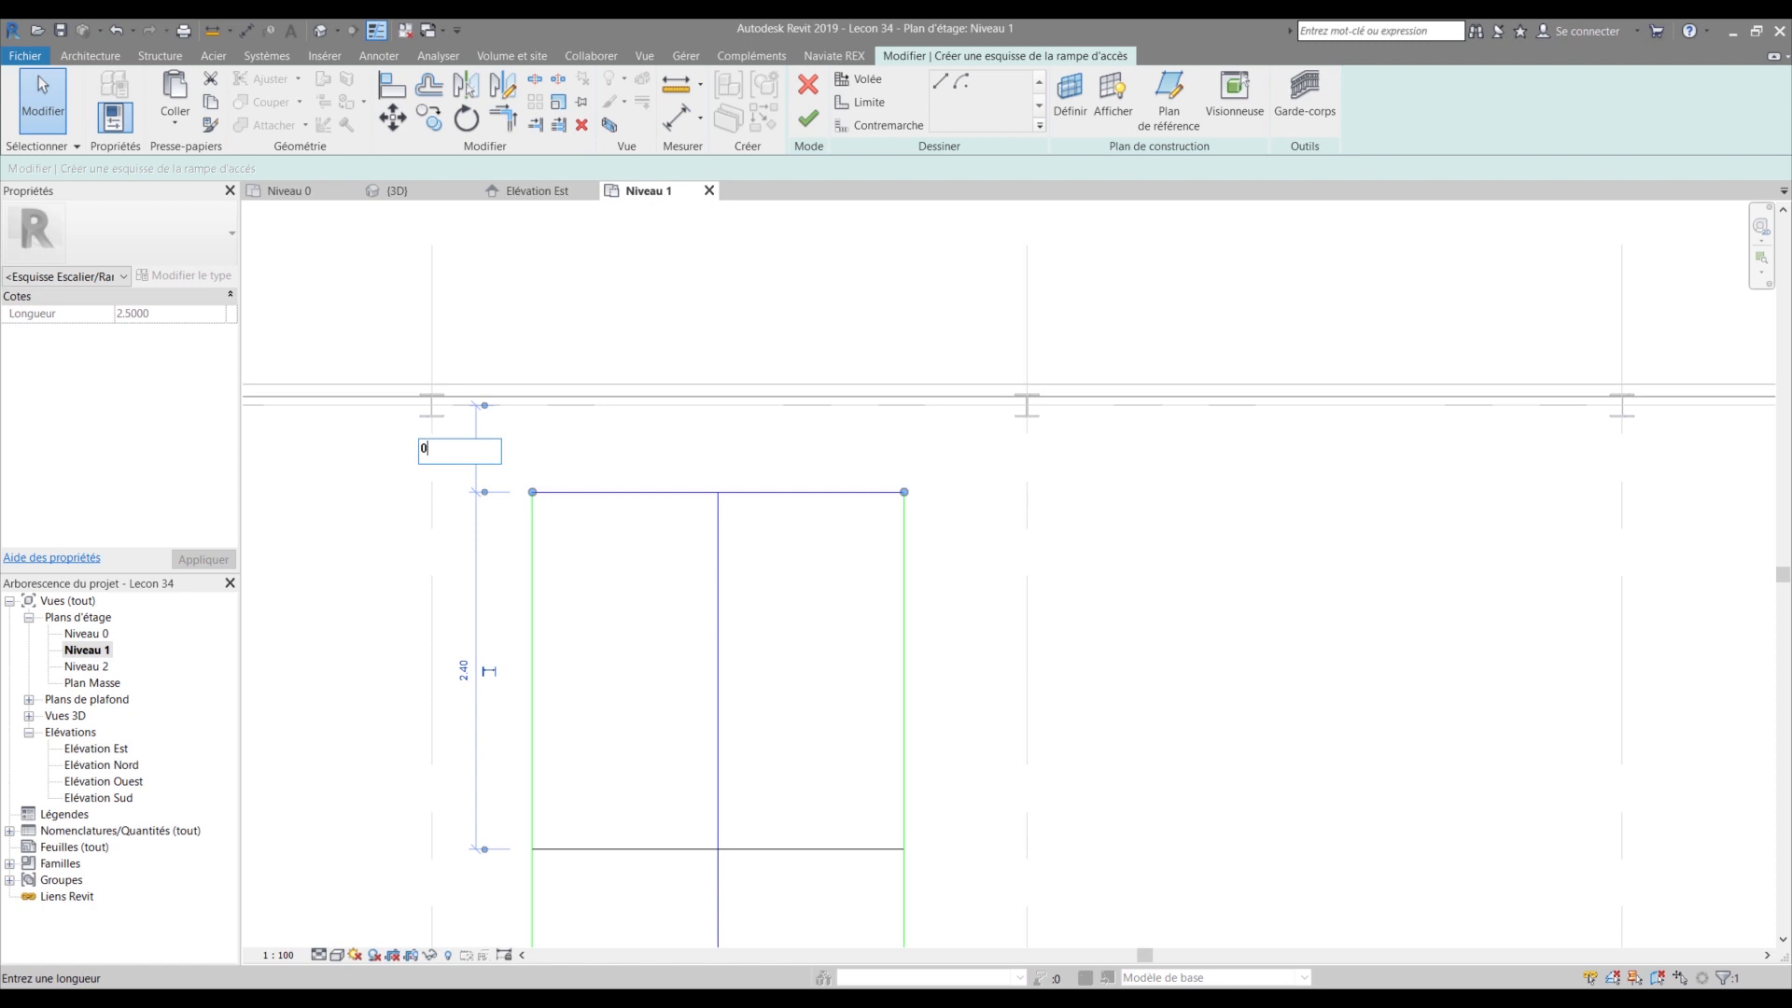
text(0)
key(Return)
- Set the landing depth between the two runs to 1.25 m by moving the second run's start line
scroll(495, 524, down, 1)
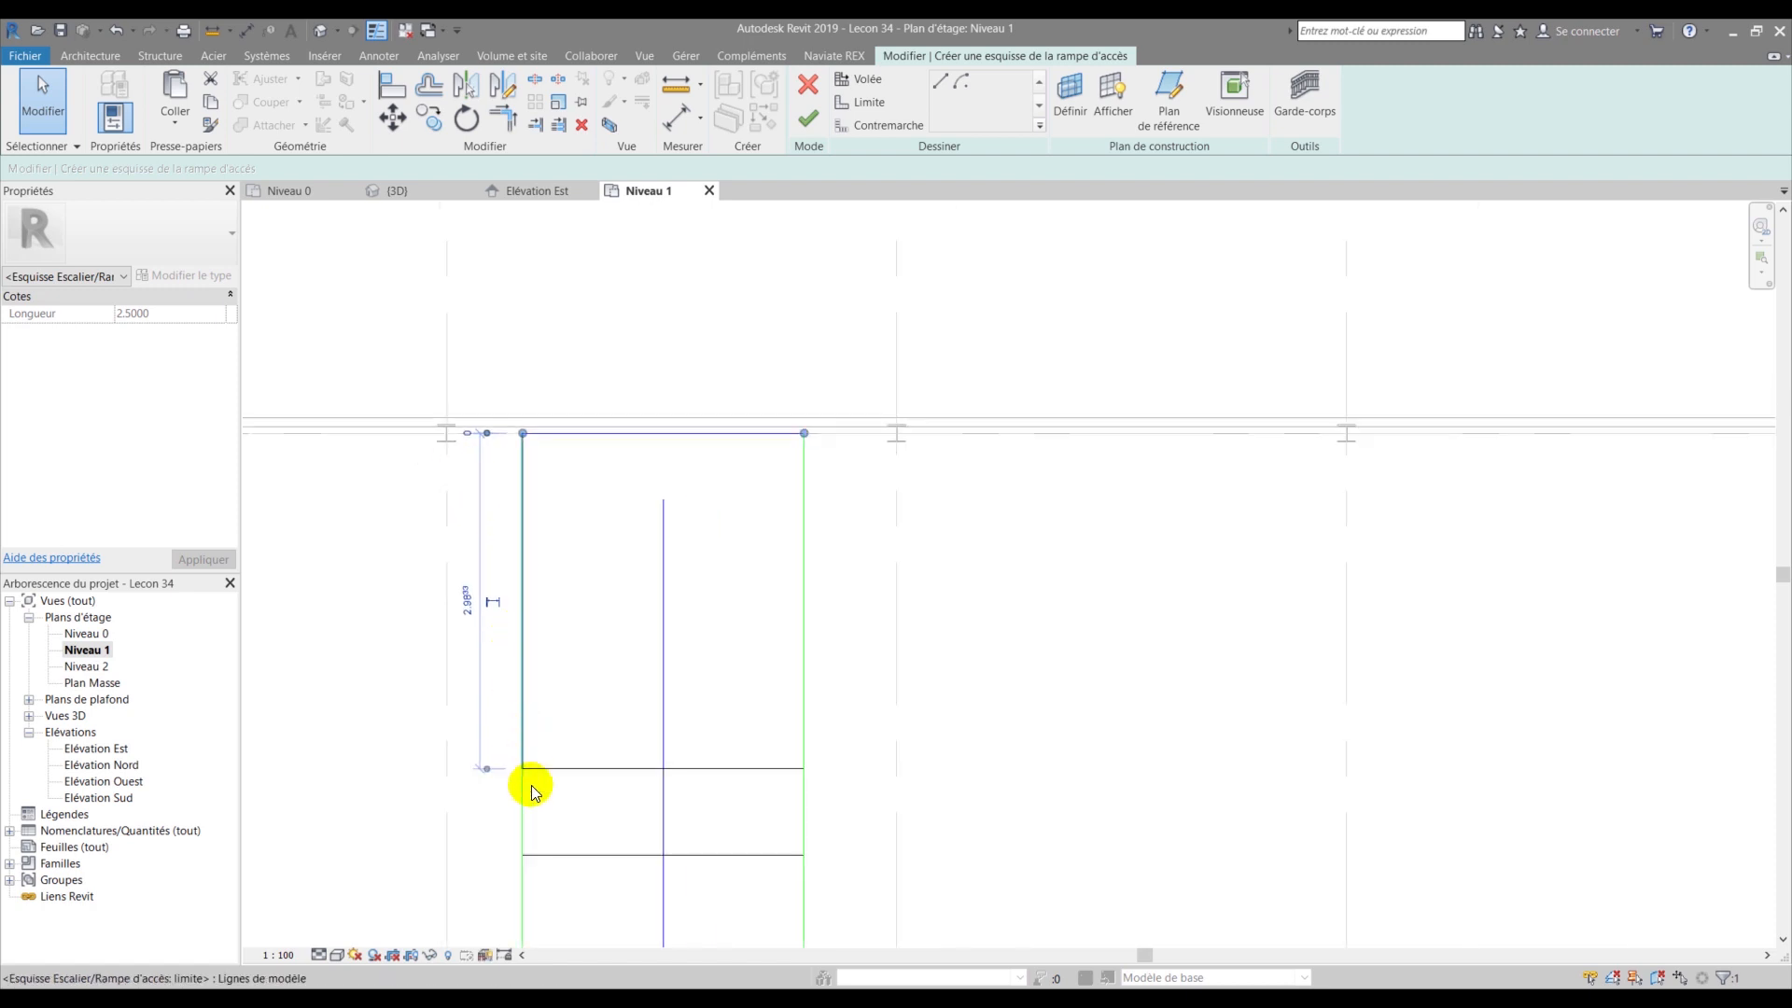
scroll(461, 820, up, 1)
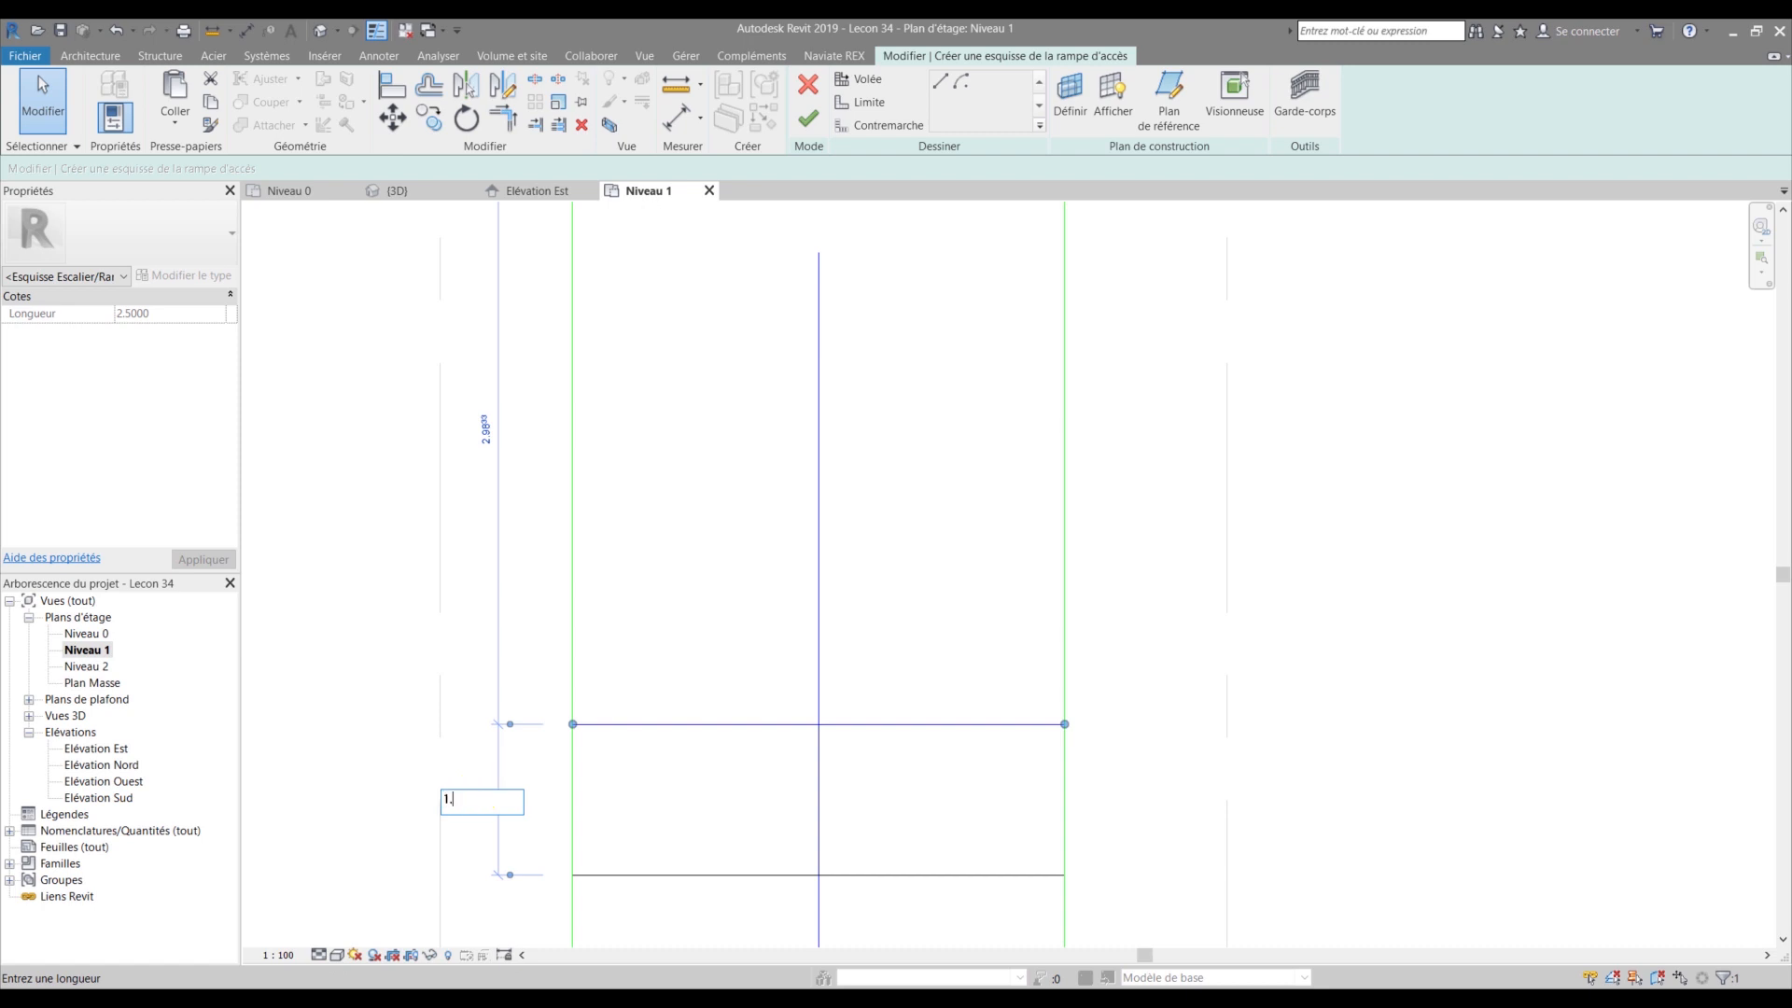
text(1.25)
key(Return)
scroll(591, 639, down, 2)
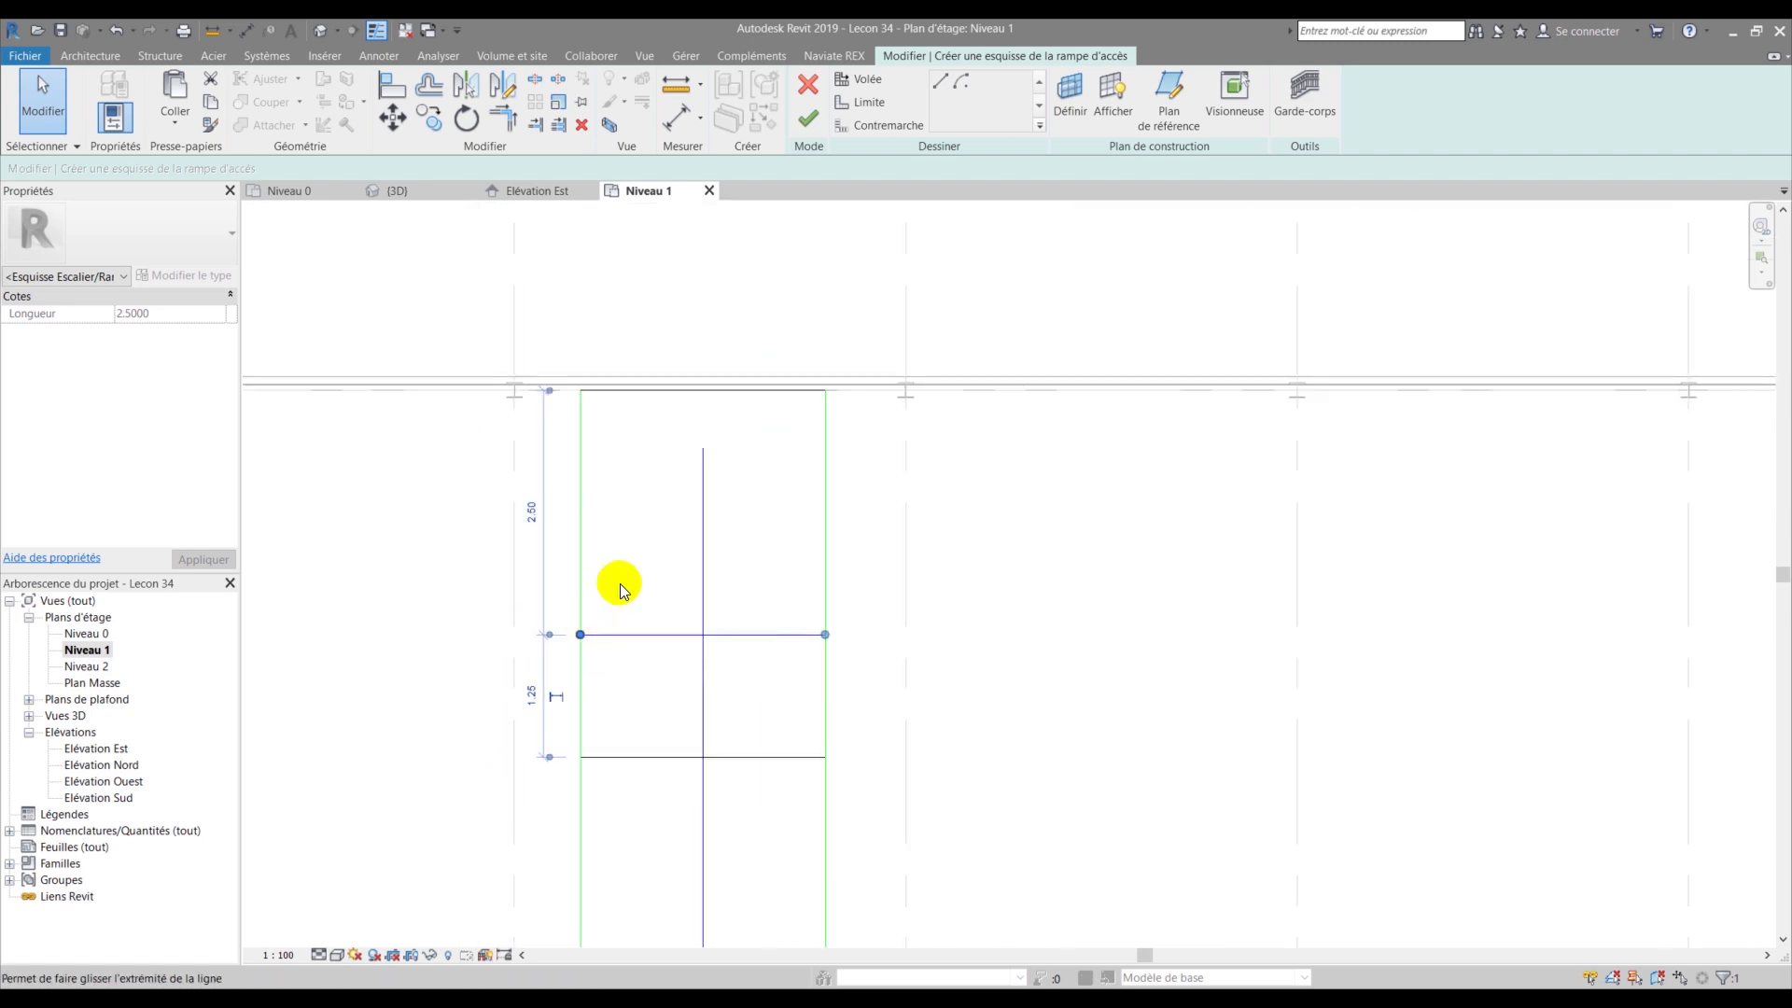
- Extend the second run's path line up to the ramp's end line on grid line 2
click(559, 474)
click(702, 518)
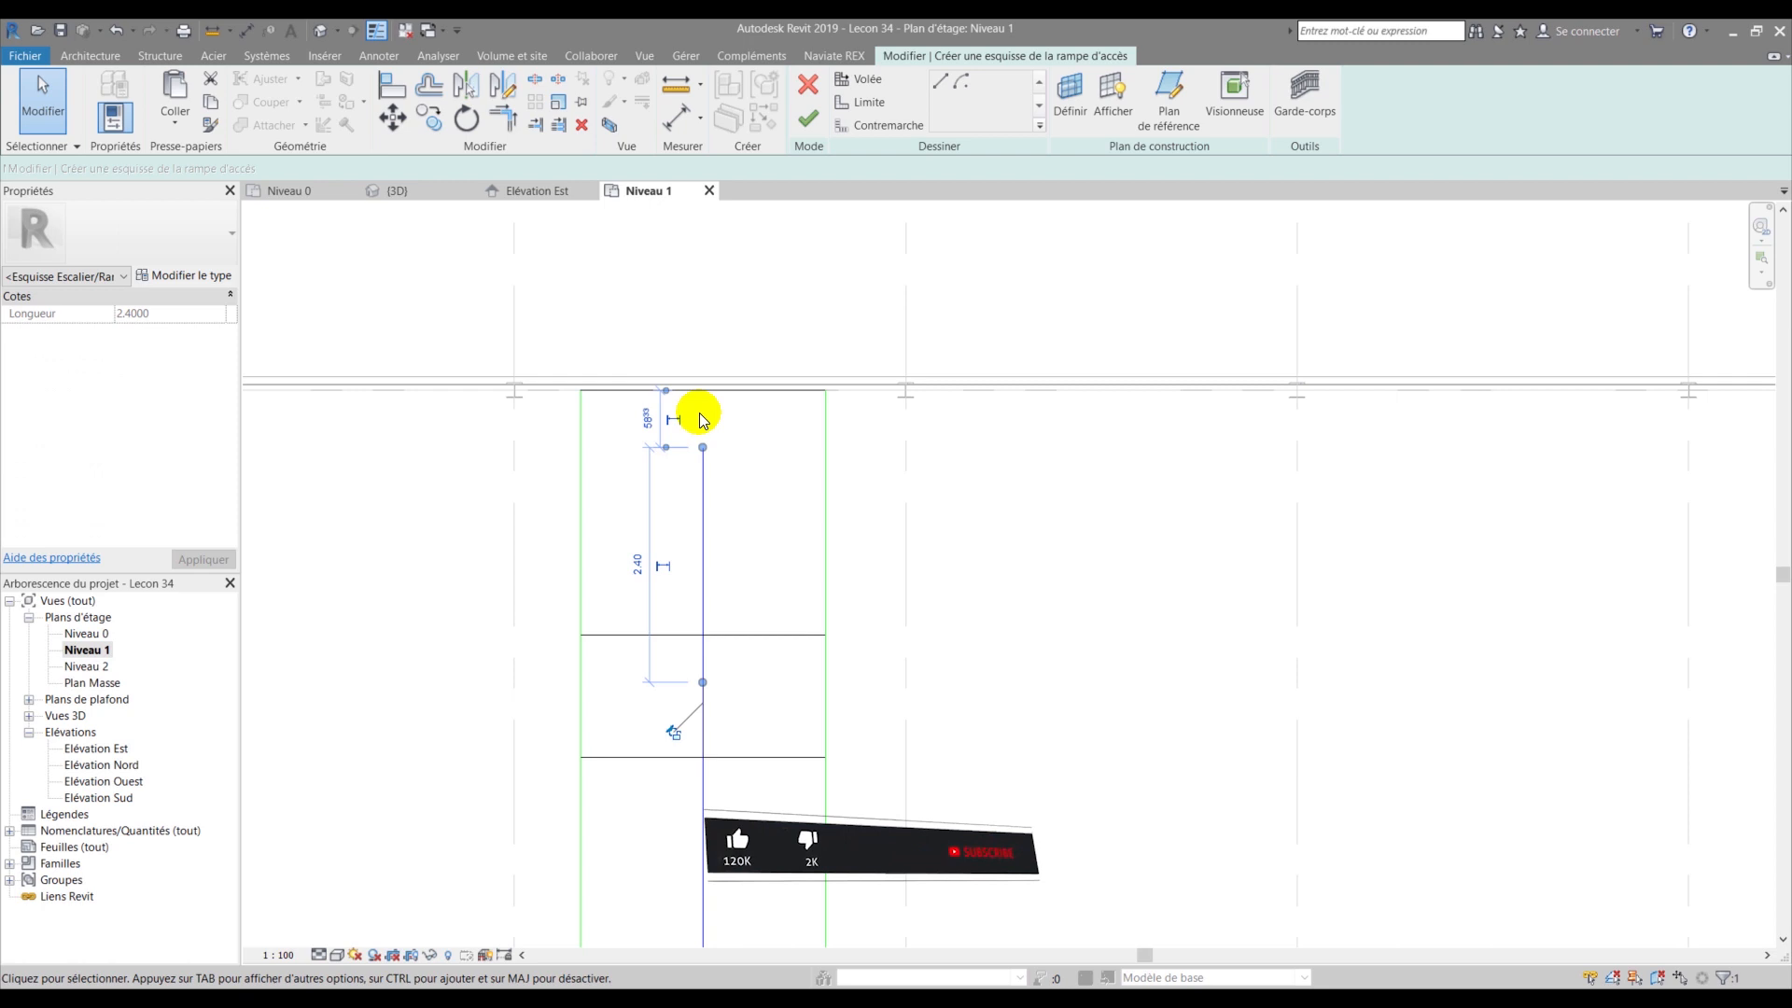
scroll(702, 420, up, 2)
drag(704, 472, 712, 372)
scroll(688, 429, down, 2)
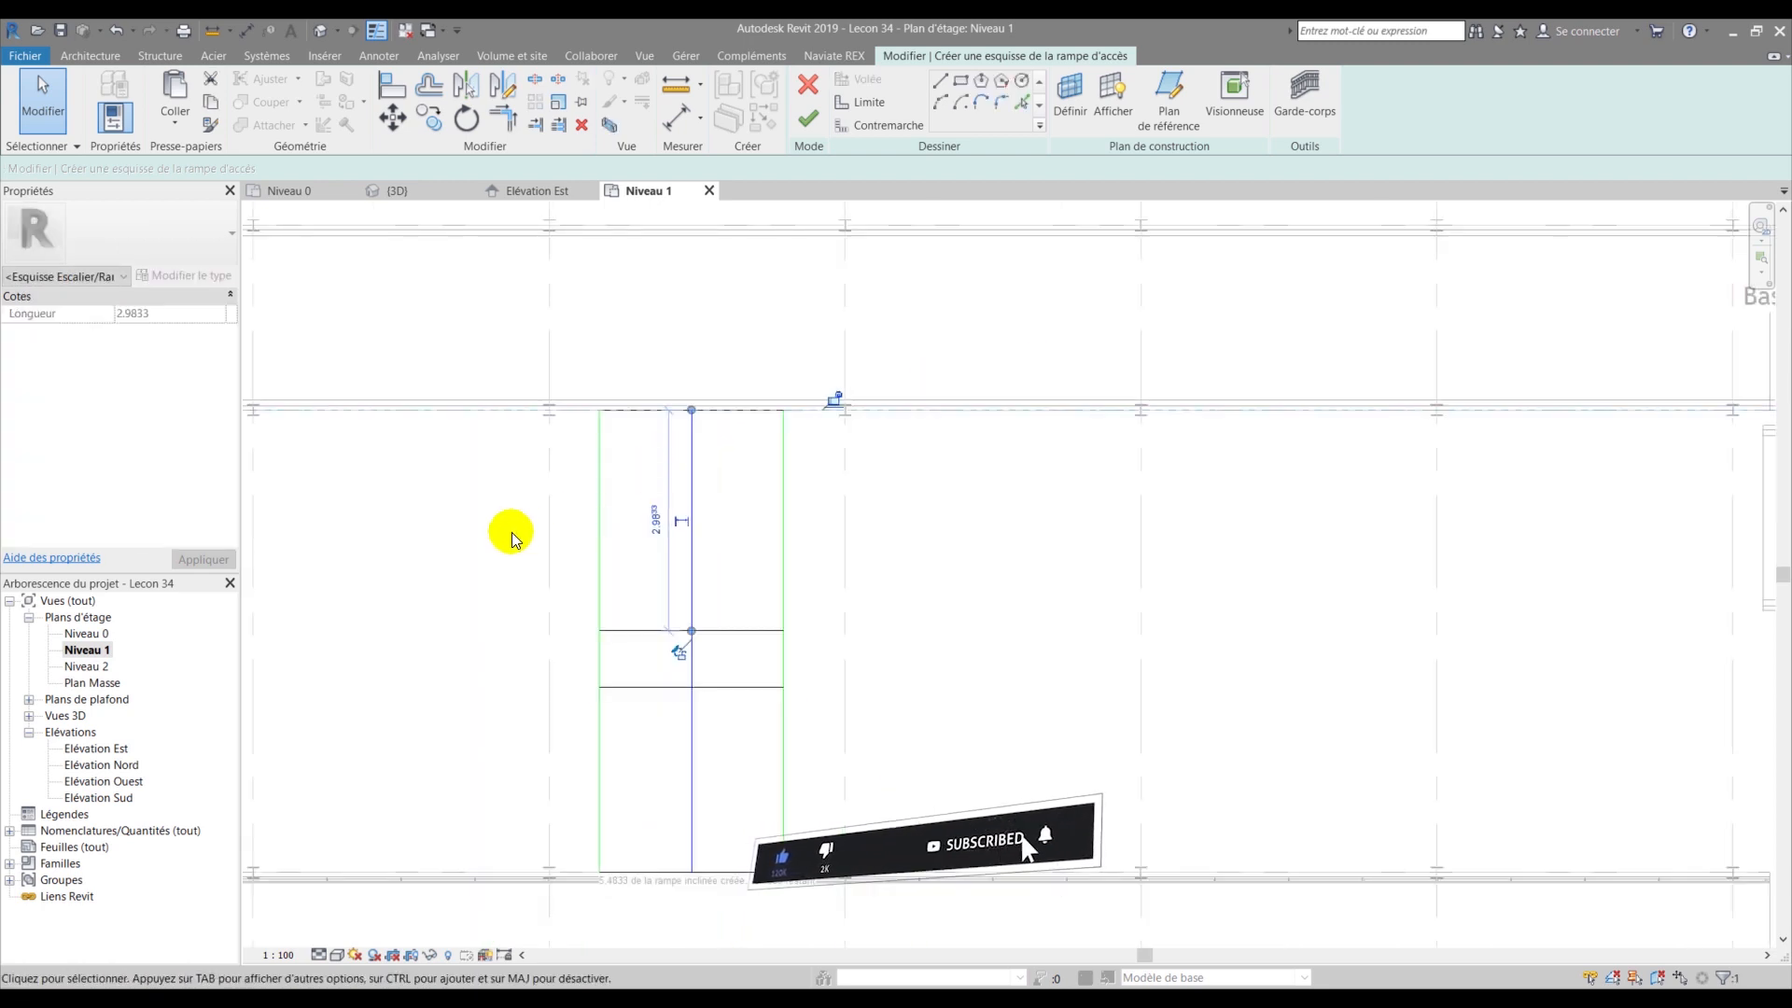
click(467, 603)
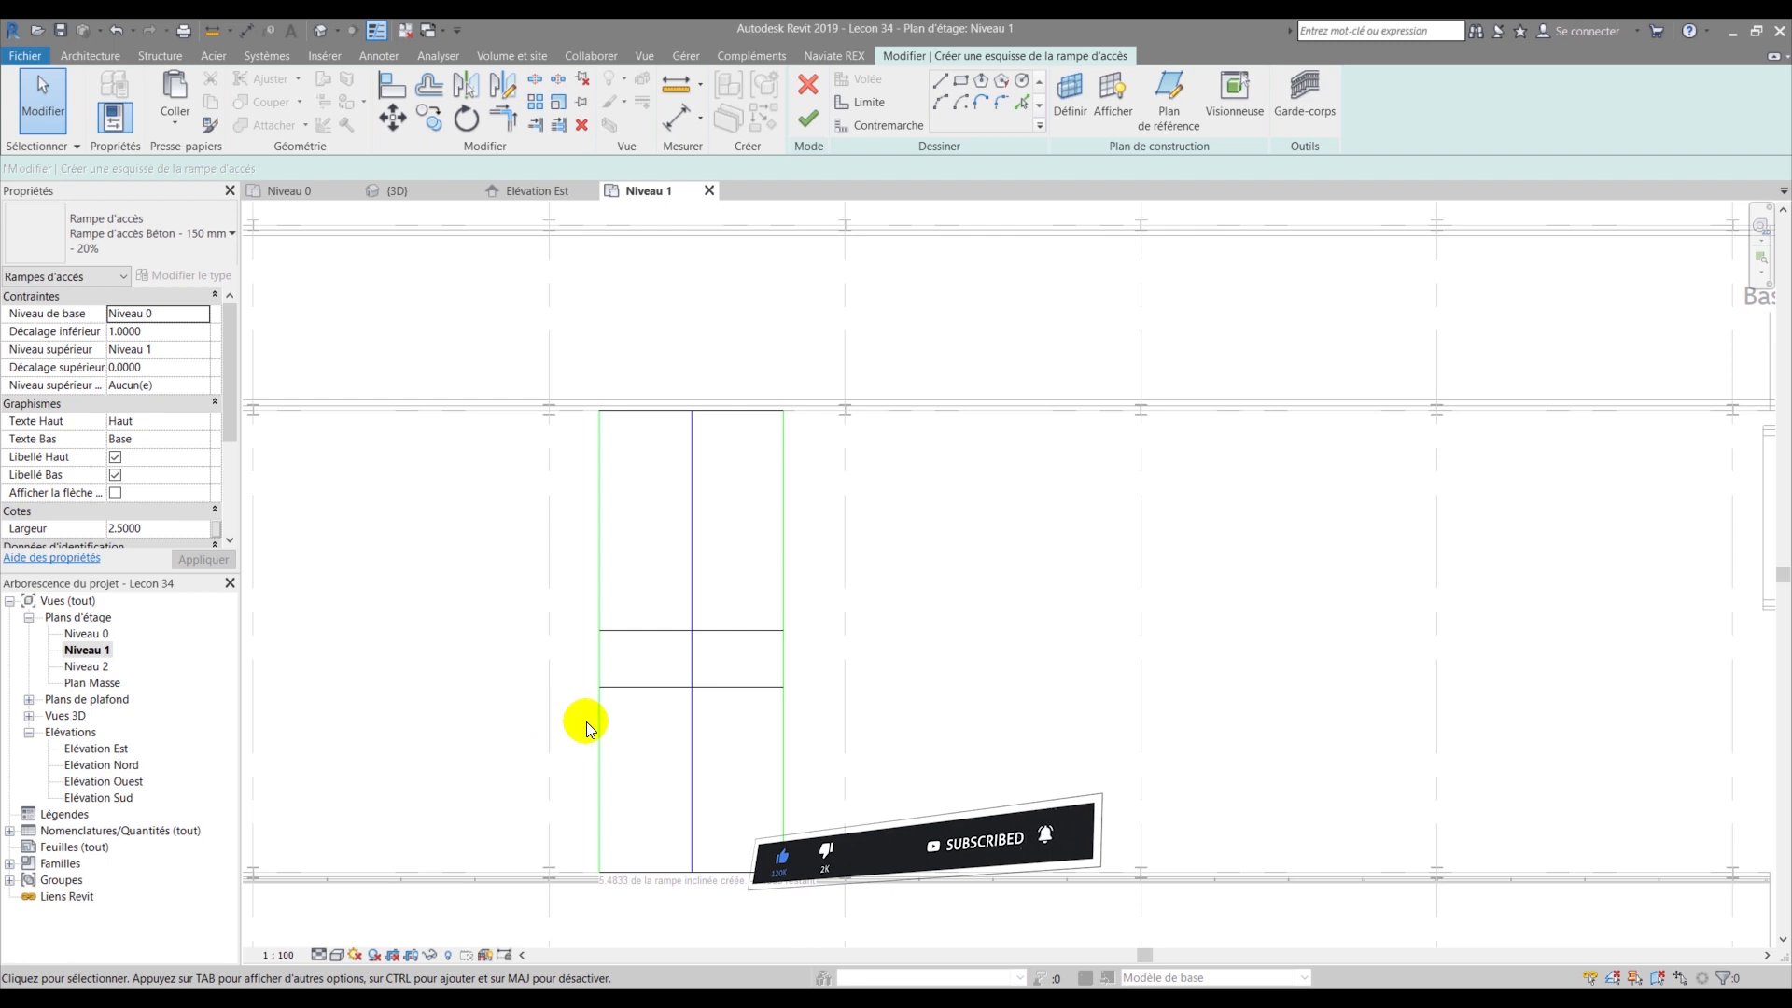
- Set the landing depth to 1.25 m again by moving the second run's start line away from the first run
click(630, 687)
scroll(628, 693, up, 2)
scroll(545, 780, down, 2)
scroll(520, 788, up, 2)
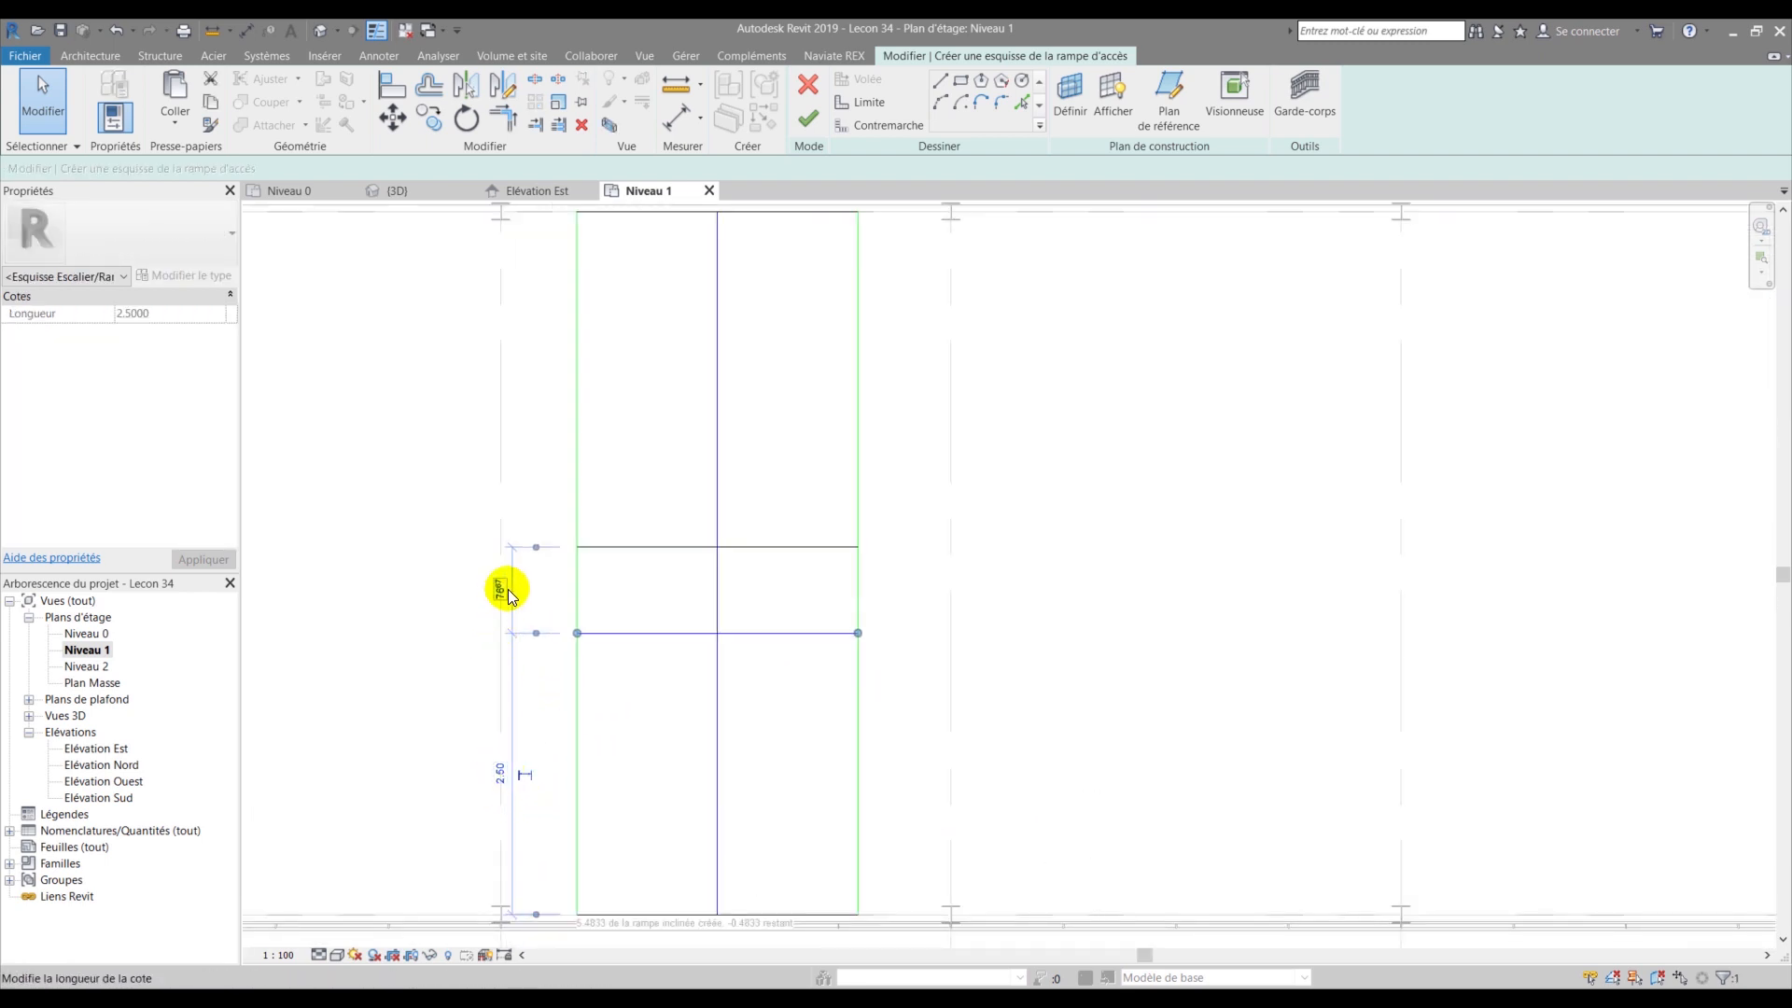
click(600, 549)
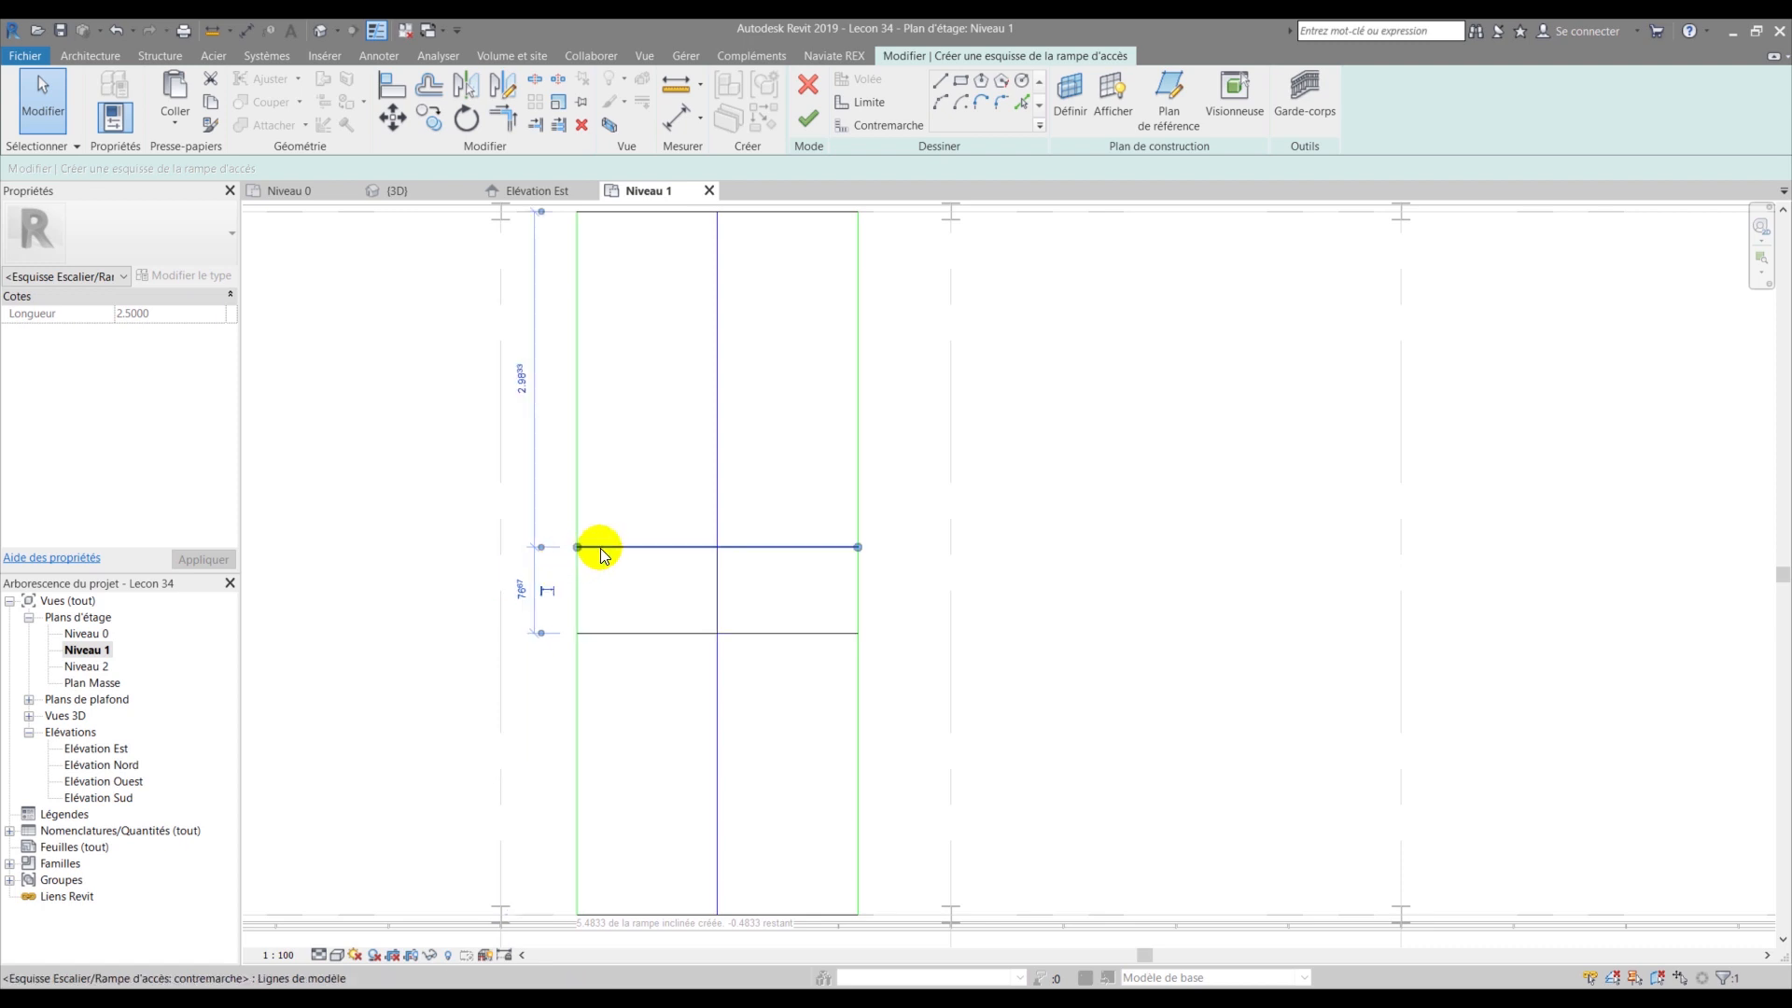
scroll(626, 555, up, 2)
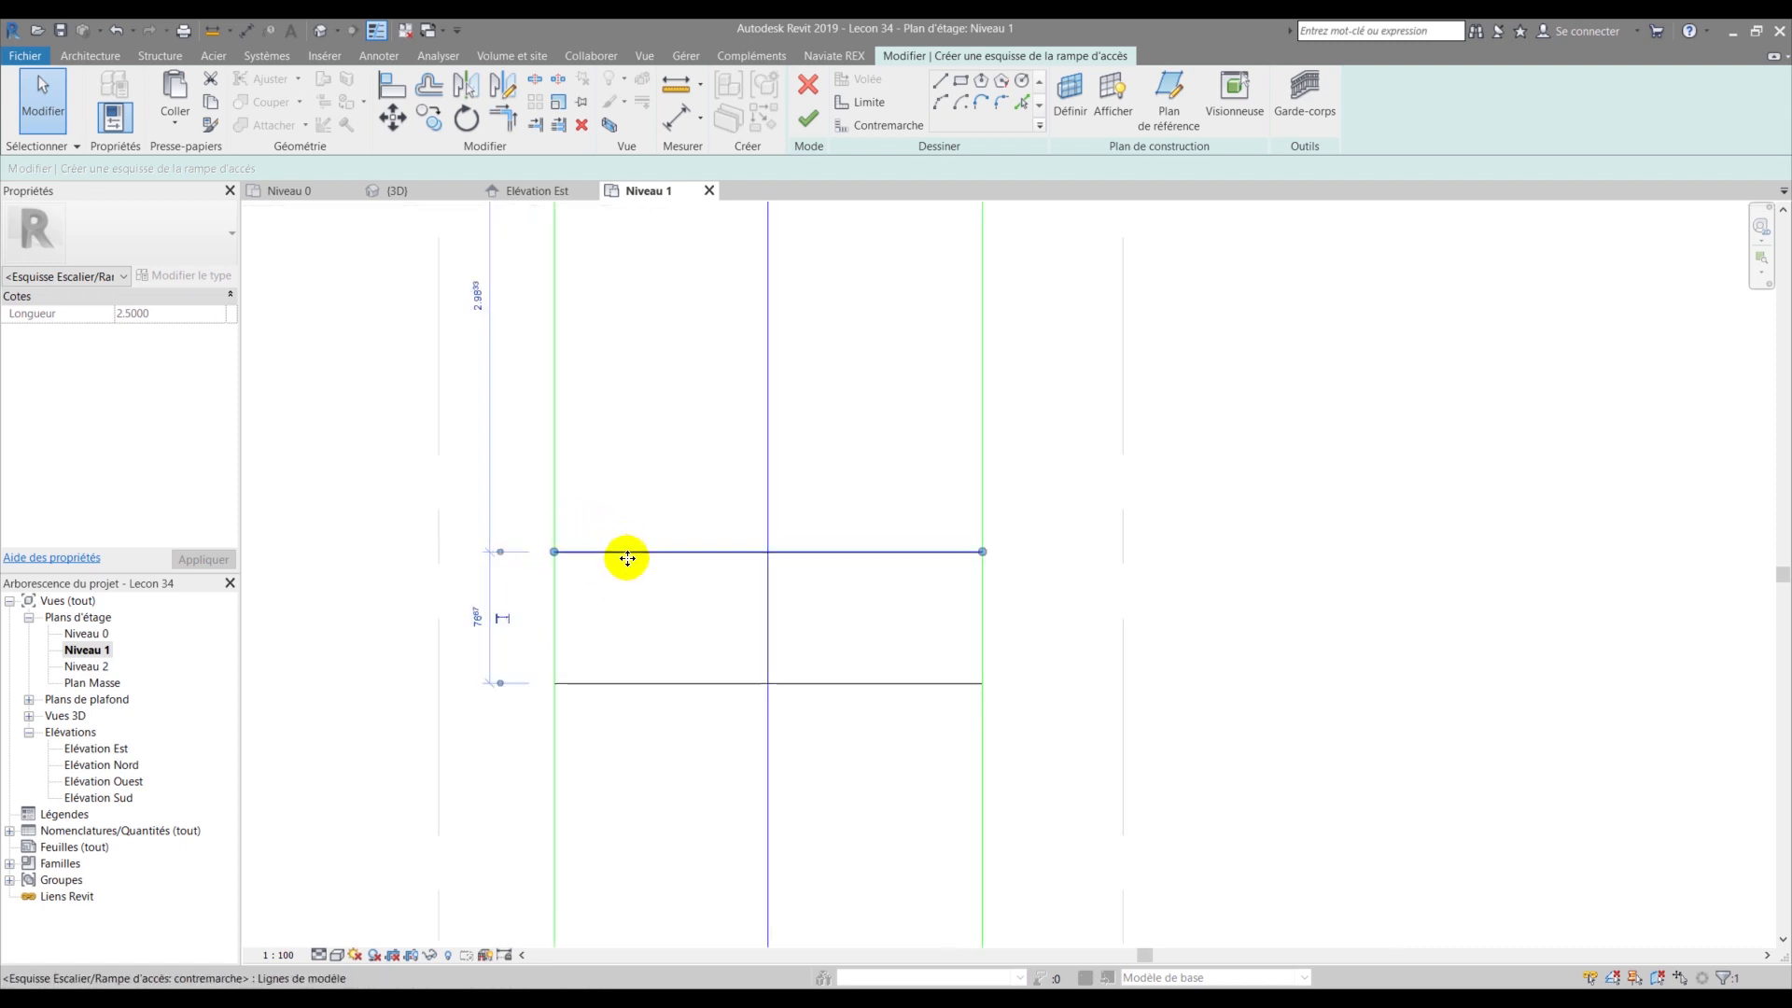
click(469, 616)
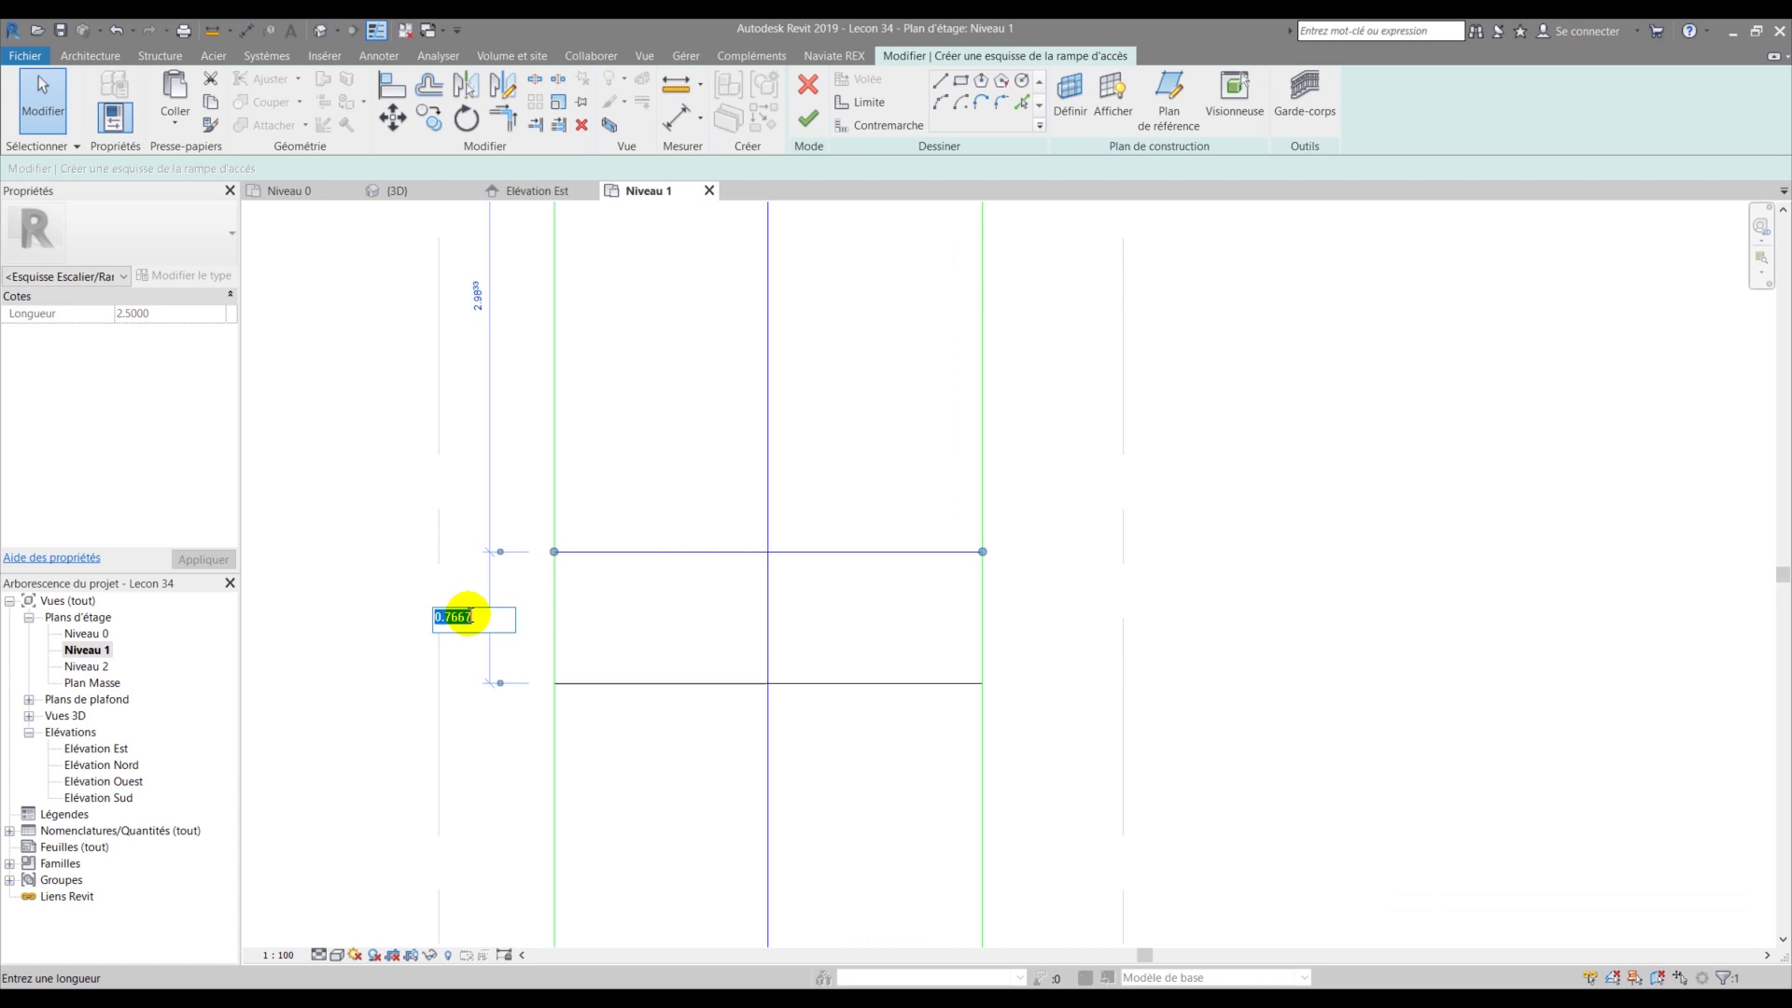
text(1.25)
key(Return)
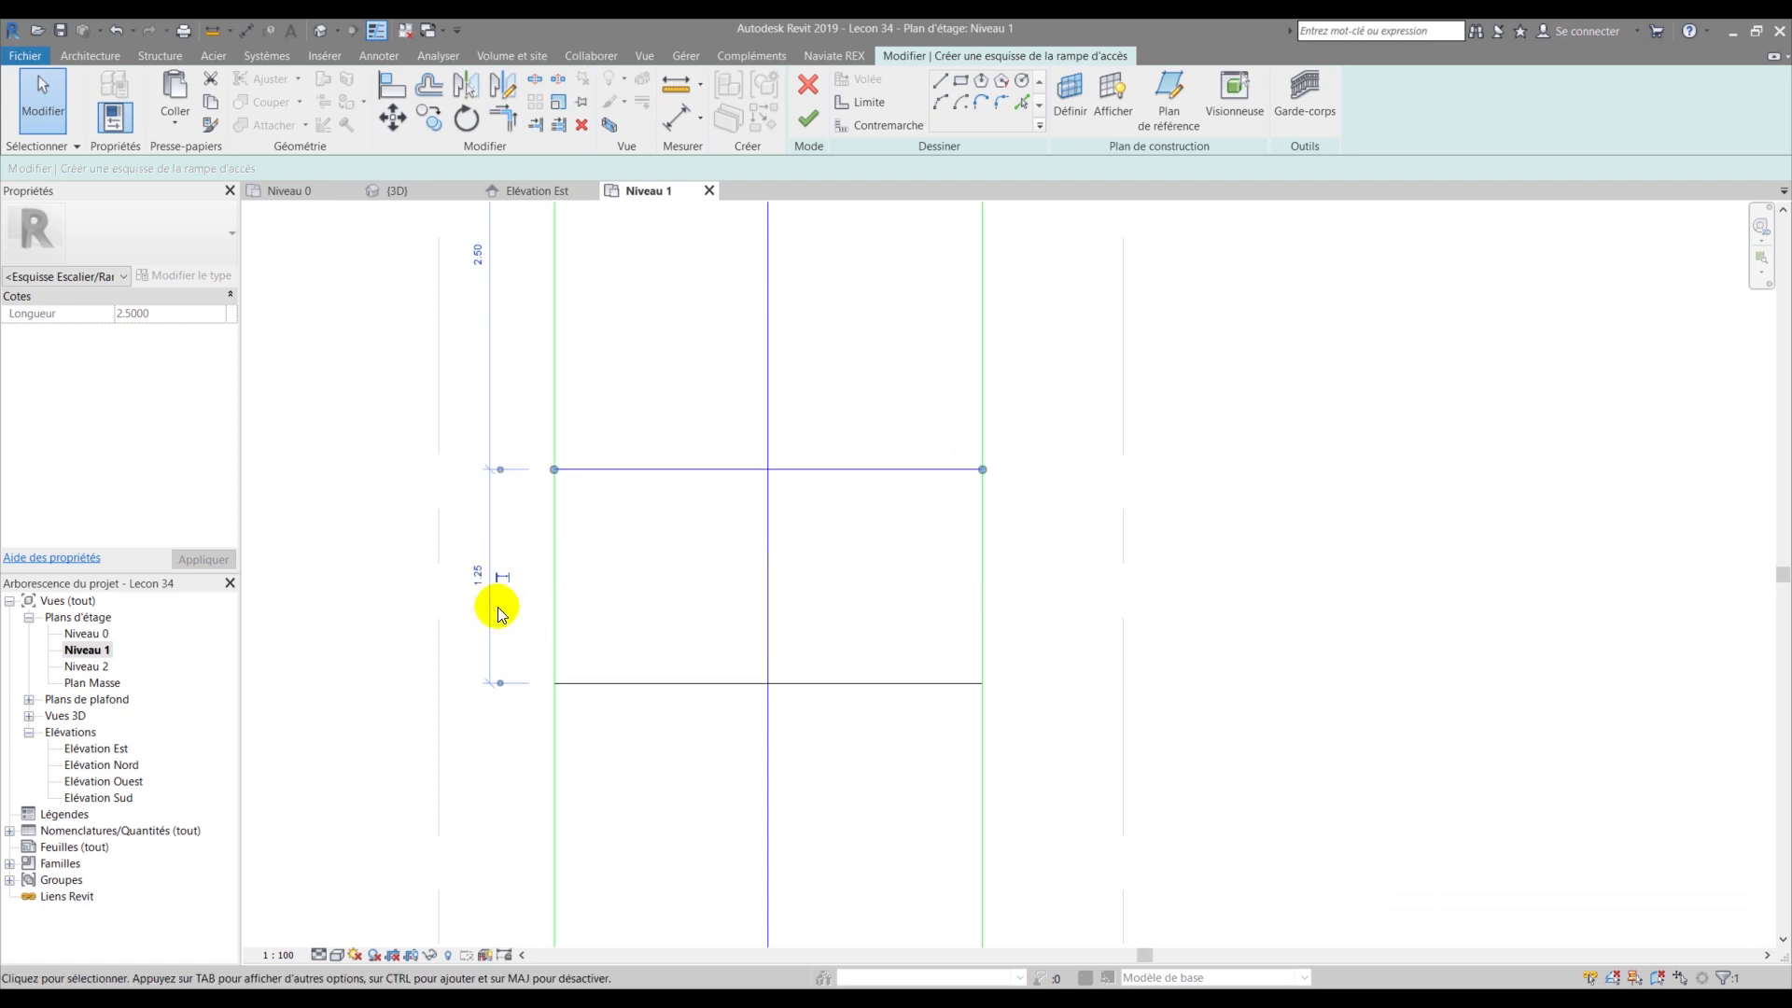
click(392, 574)
scroll(560, 555, down, 2)
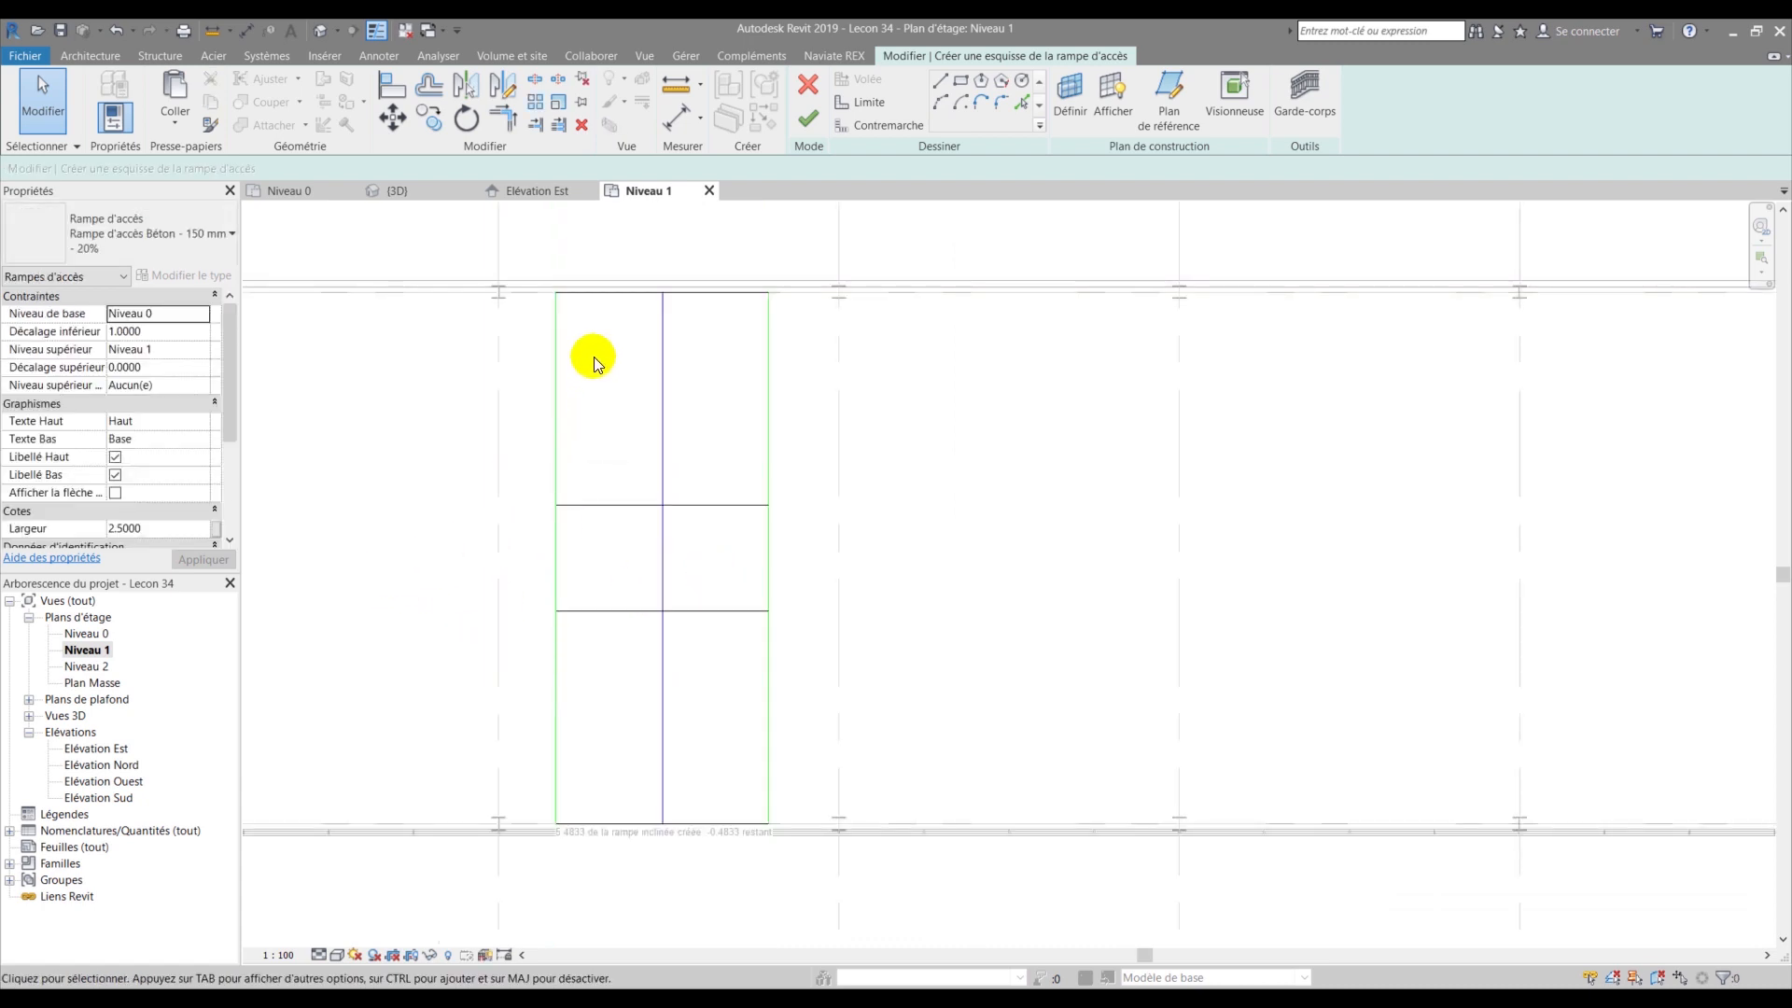
- Check the spacing of the two landing lines and finish the ramp sketch
click(581, 609)
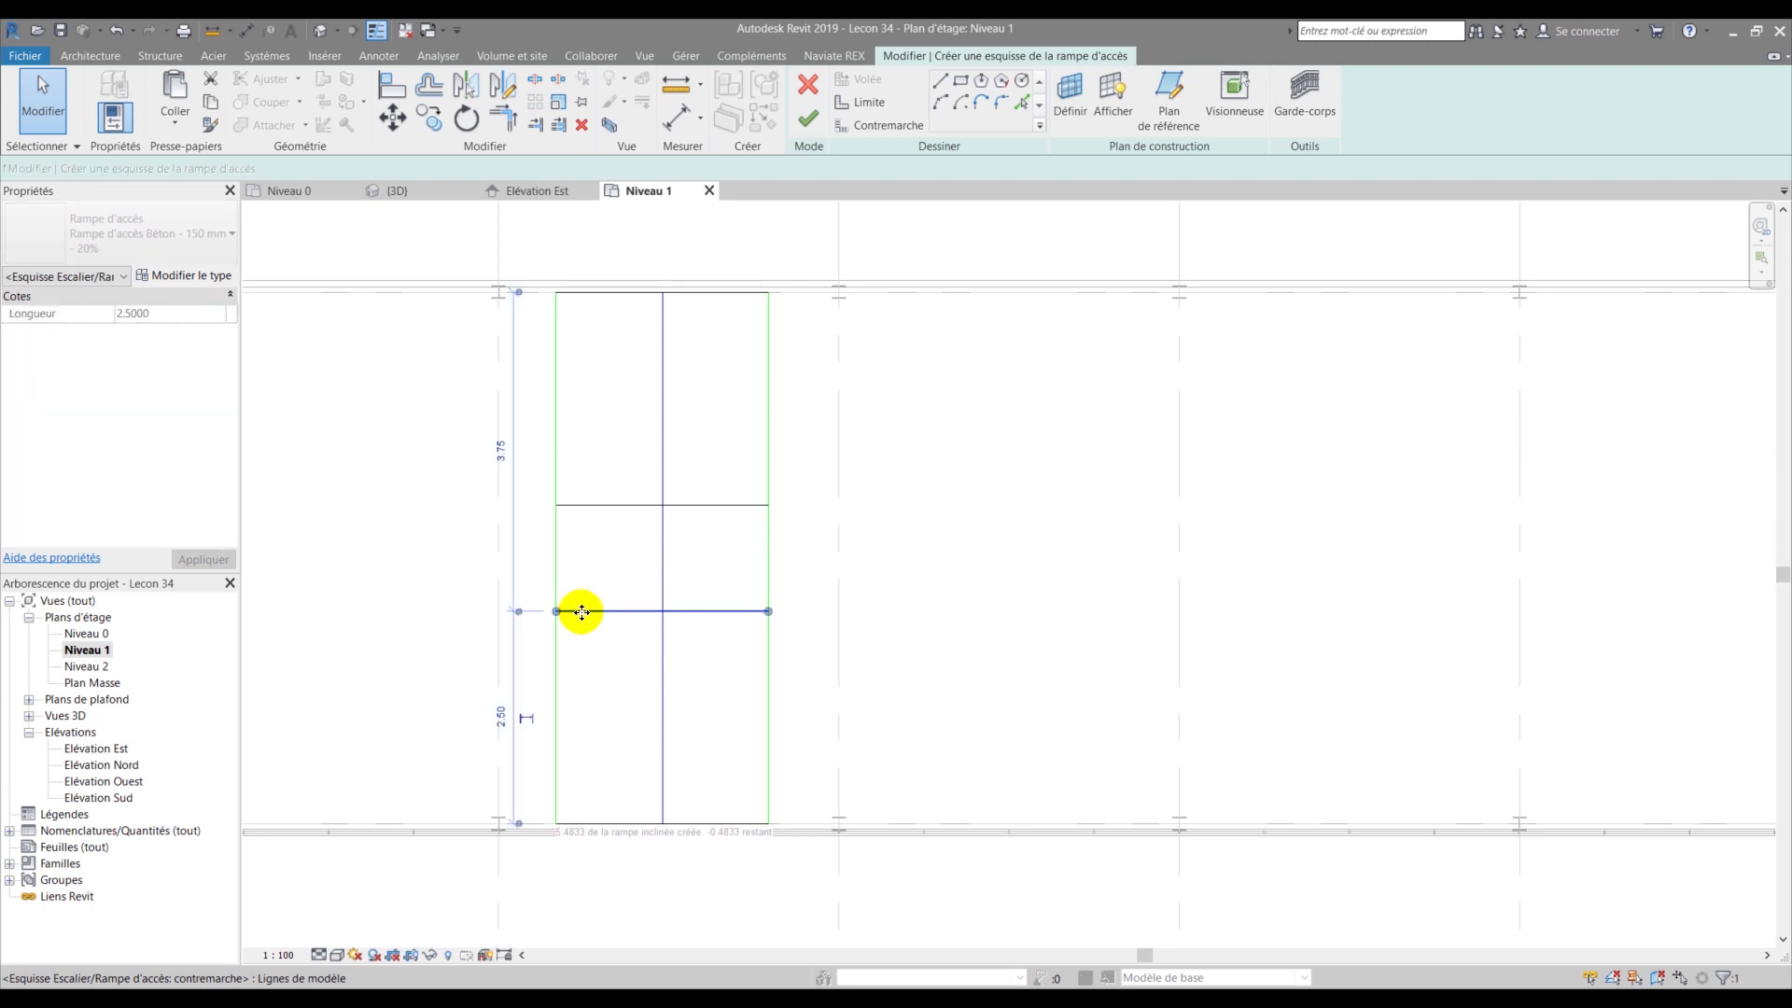
click(588, 505)
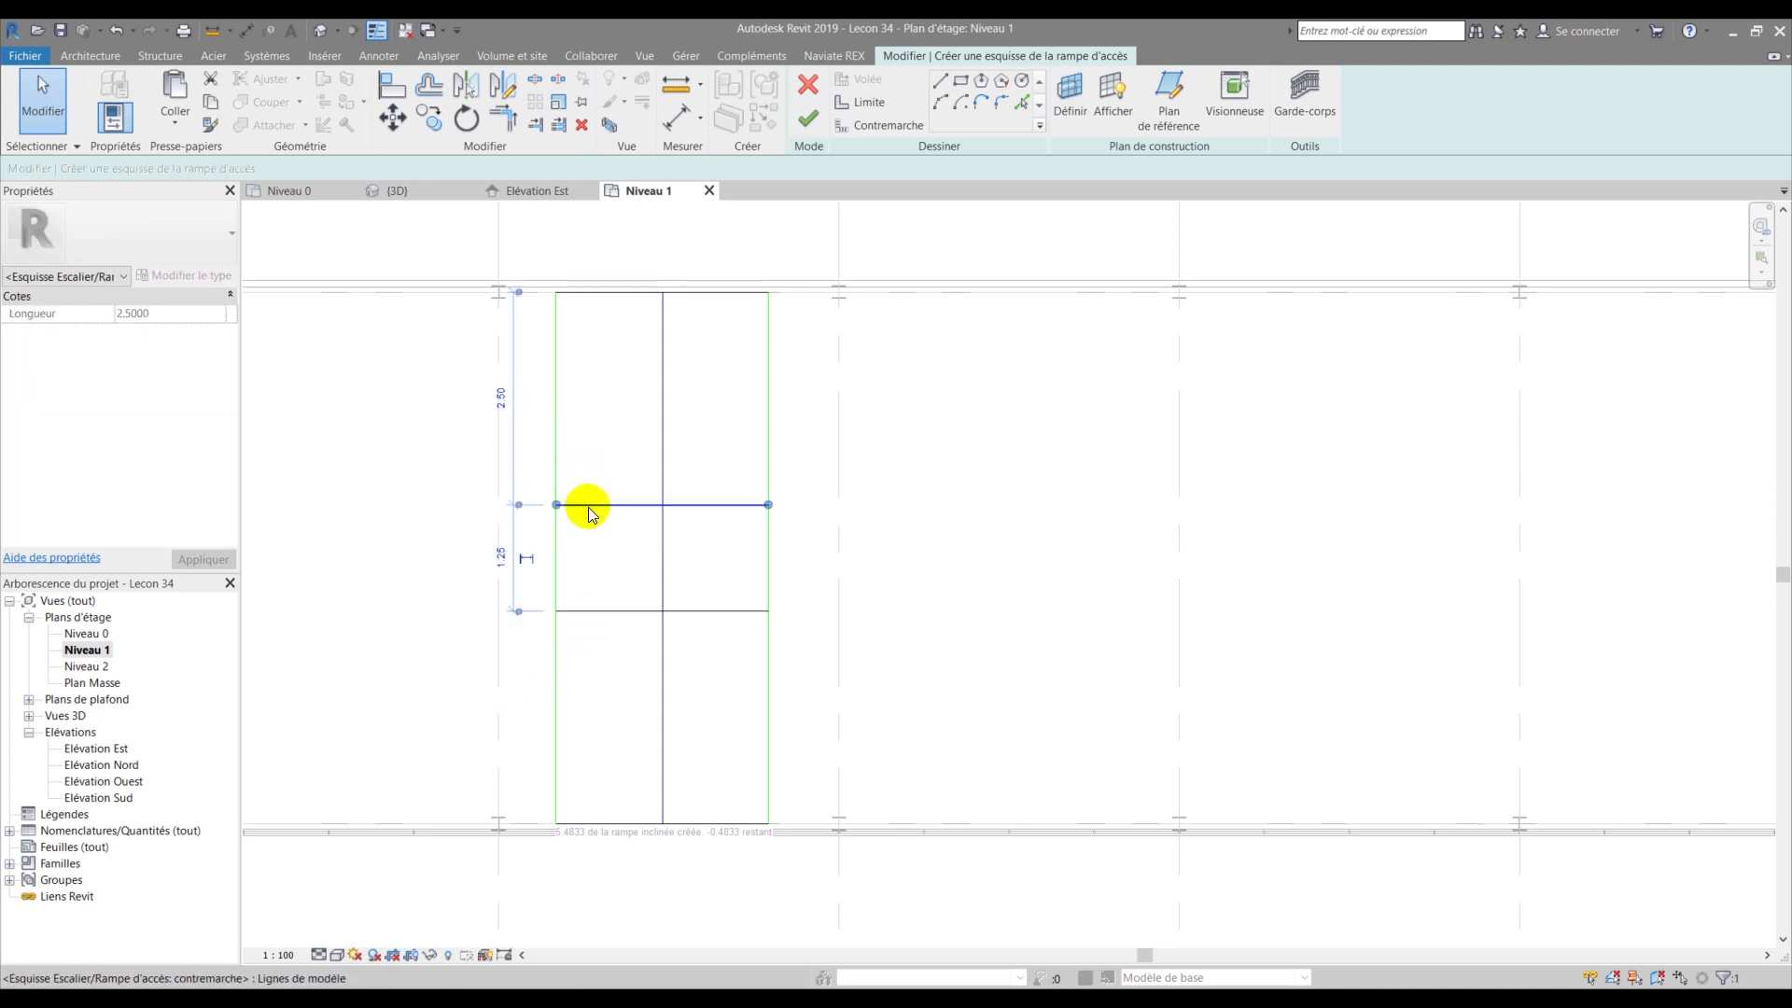
click(400, 531)
scroll(460, 564, down, 5)
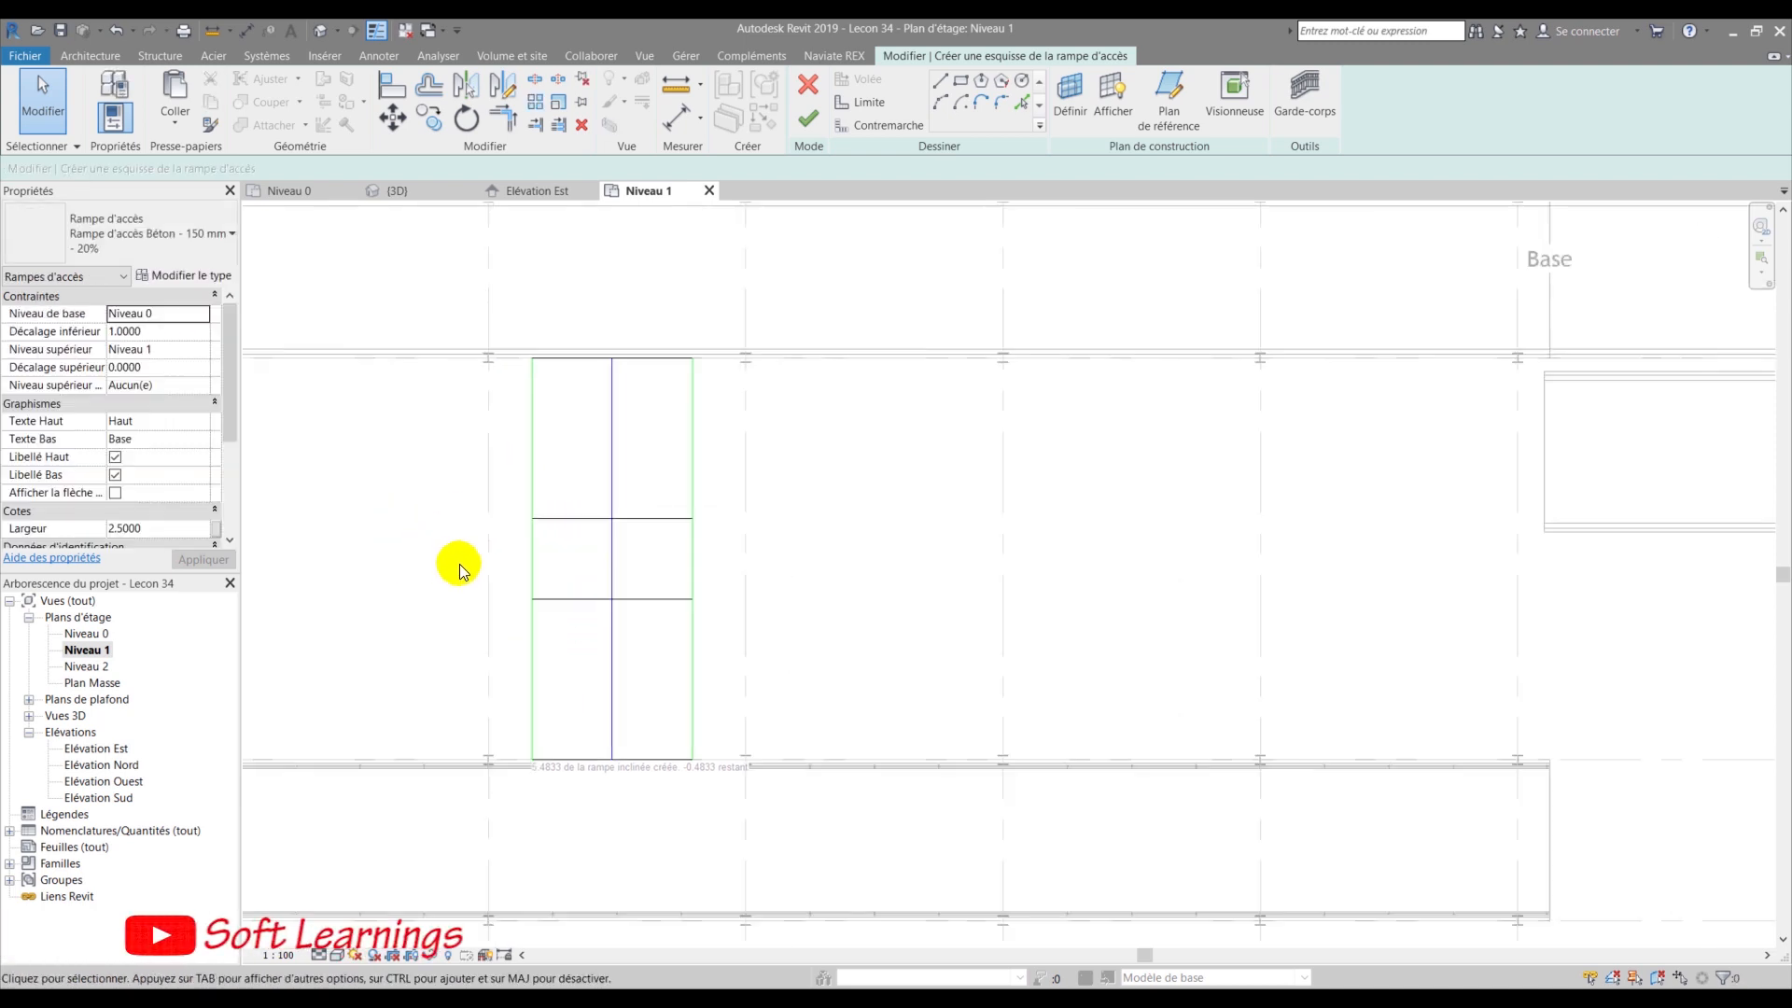
click(802, 124)
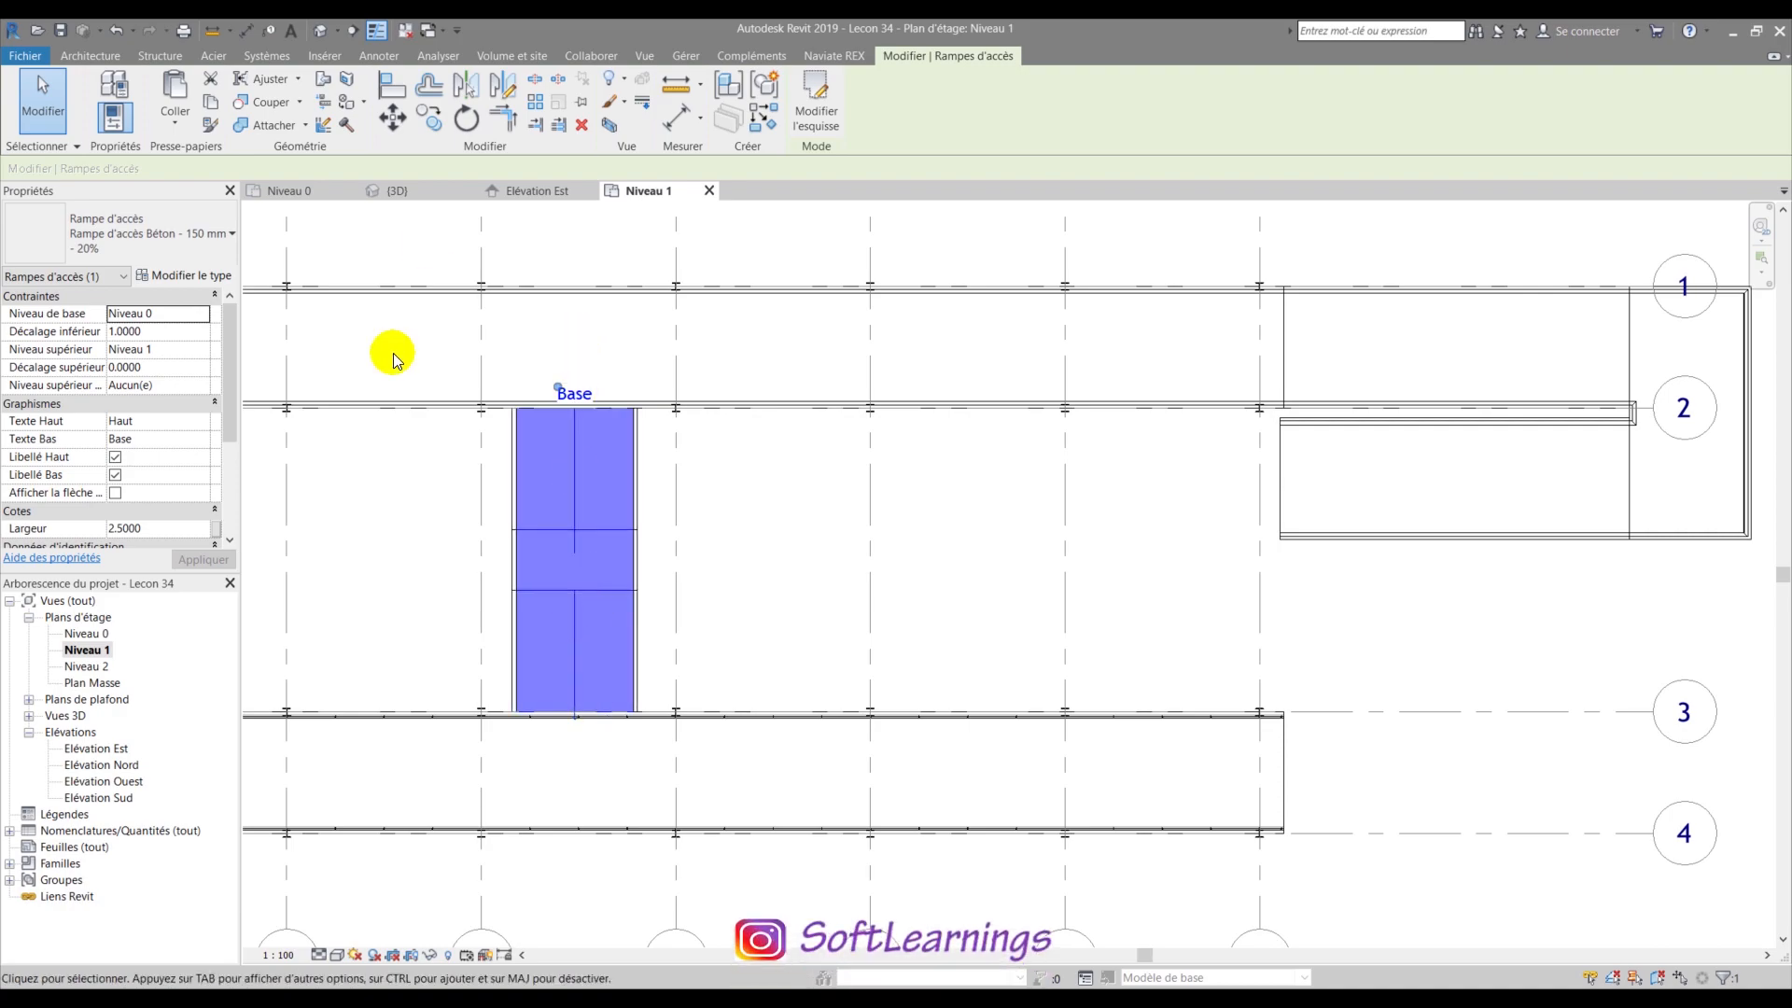
- Examine where the new ramp and its railings meet the walkways, in the 3D view and the Niveau 1 plan
click(410, 191)
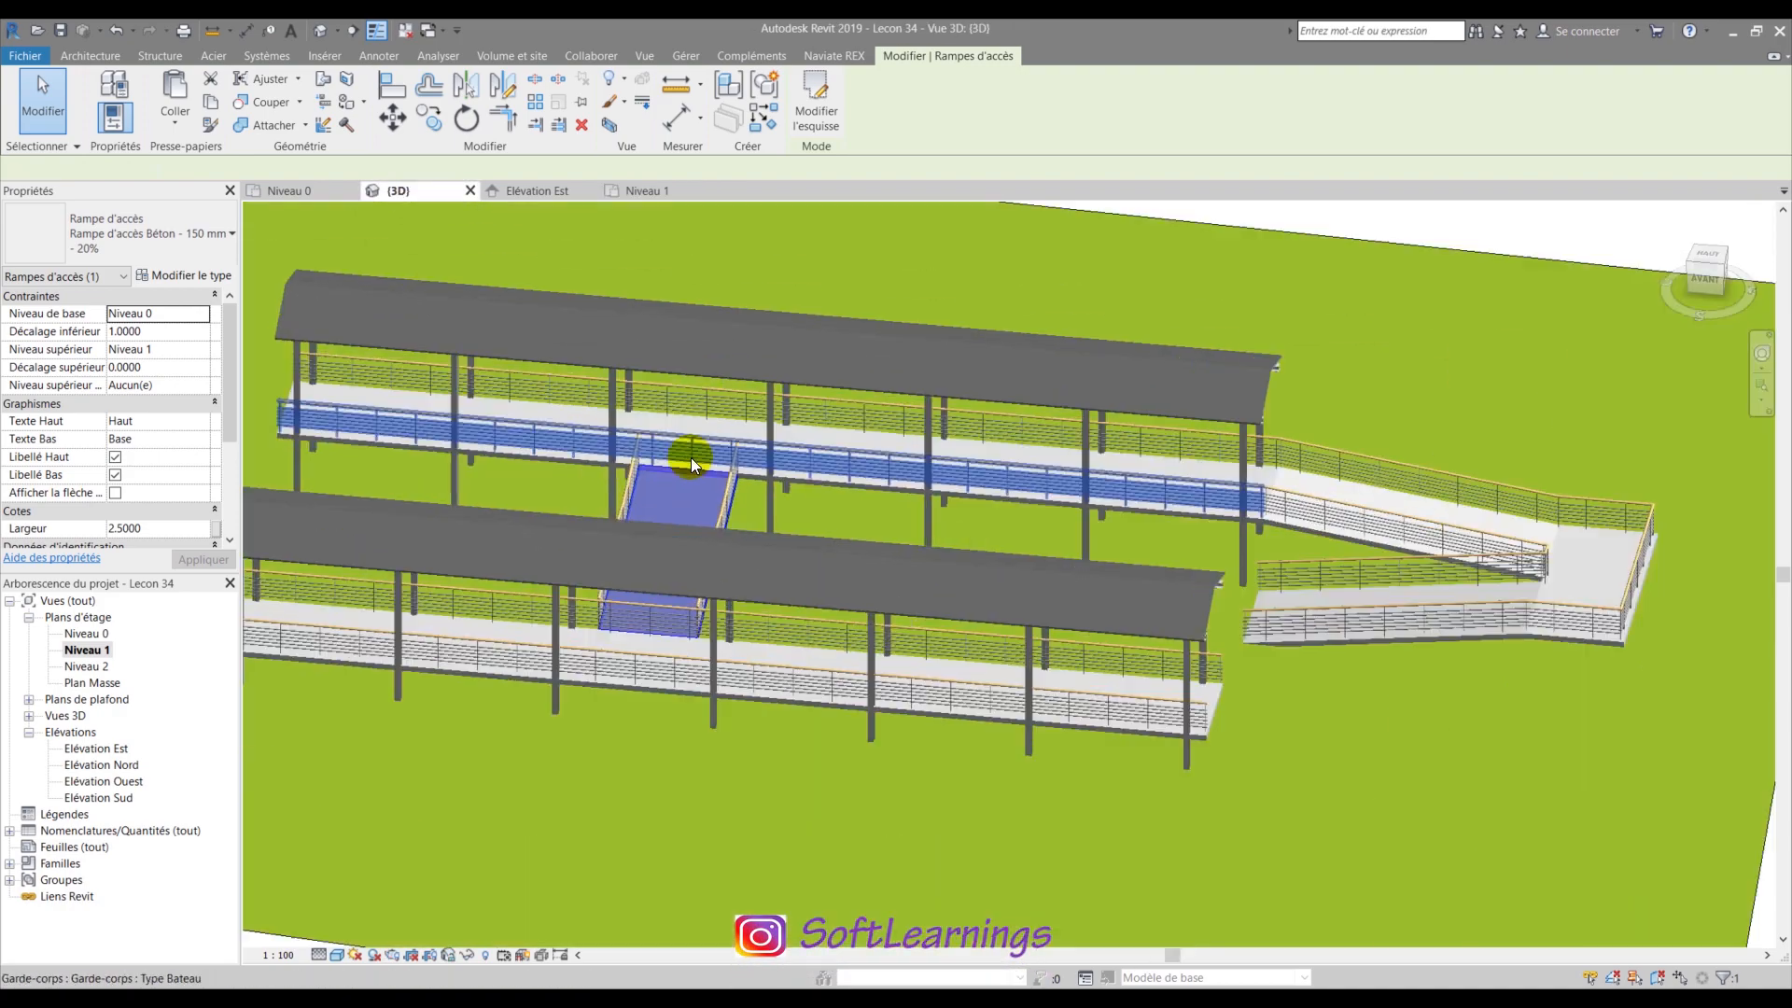
scroll(691, 458, up, 5)
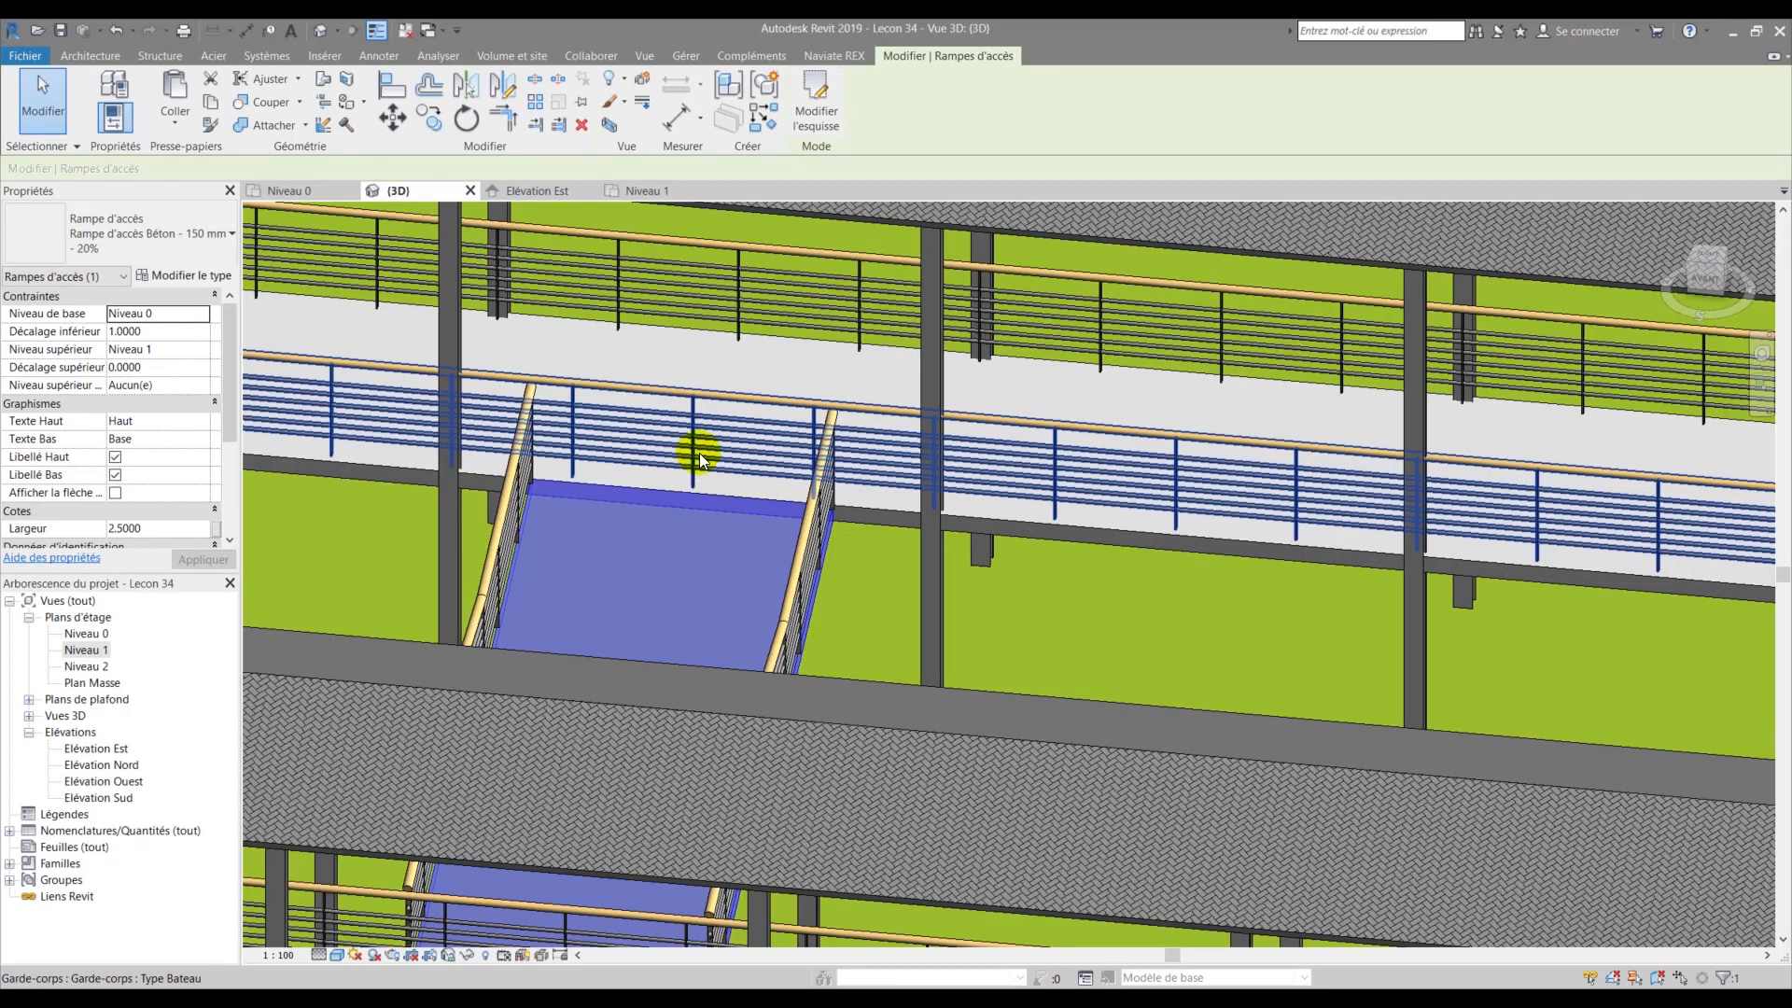
shift+middle_drag(698, 480, 560, 355)
scroll(715, 504, up, 3)
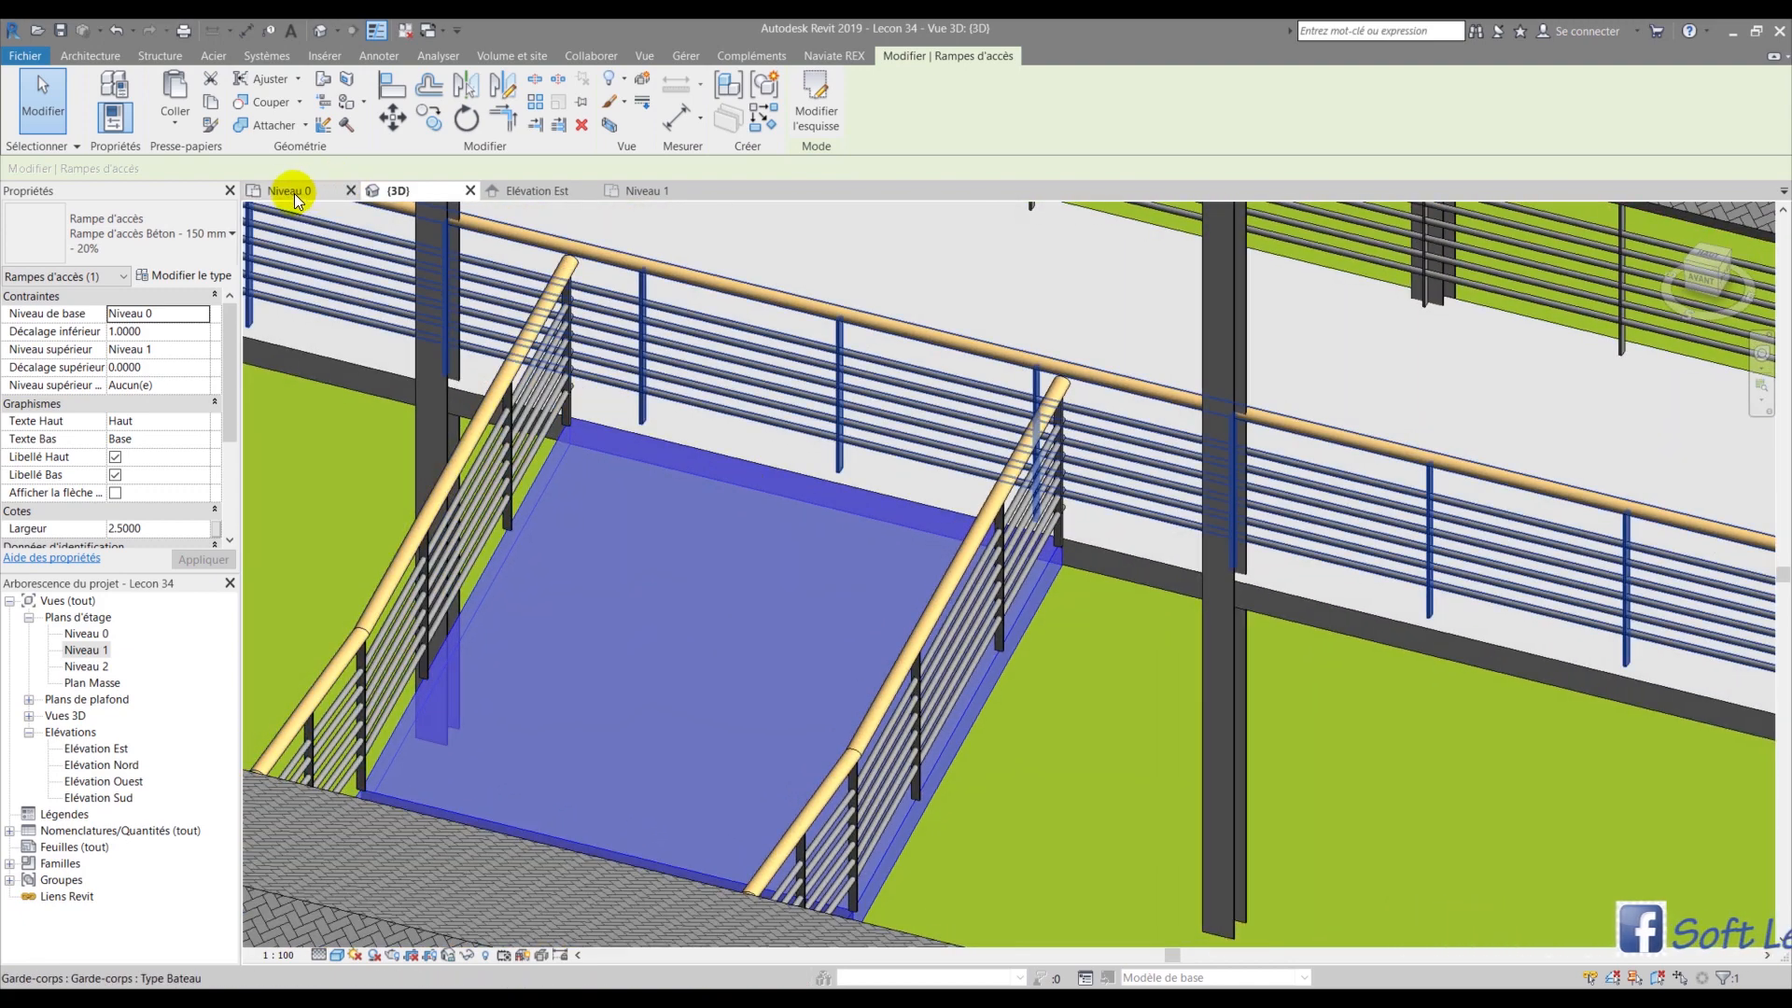
click(650, 191)
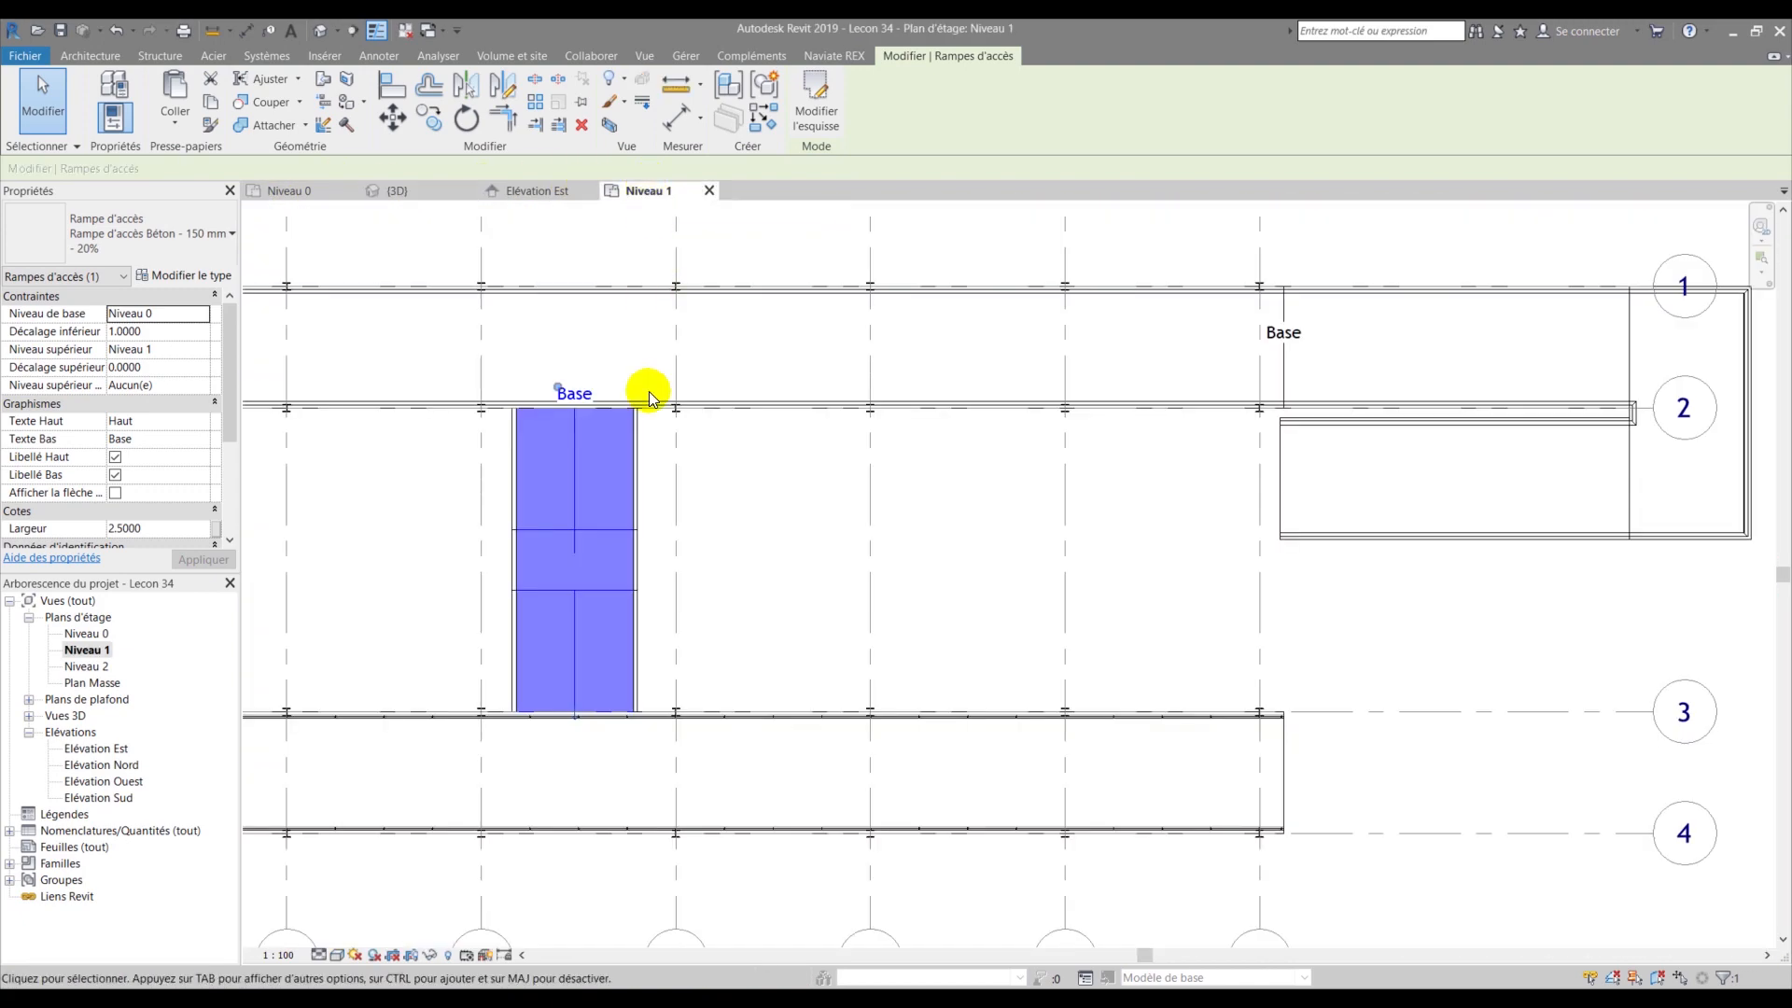
click(721, 521)
scroll(631, 519, up, 3)
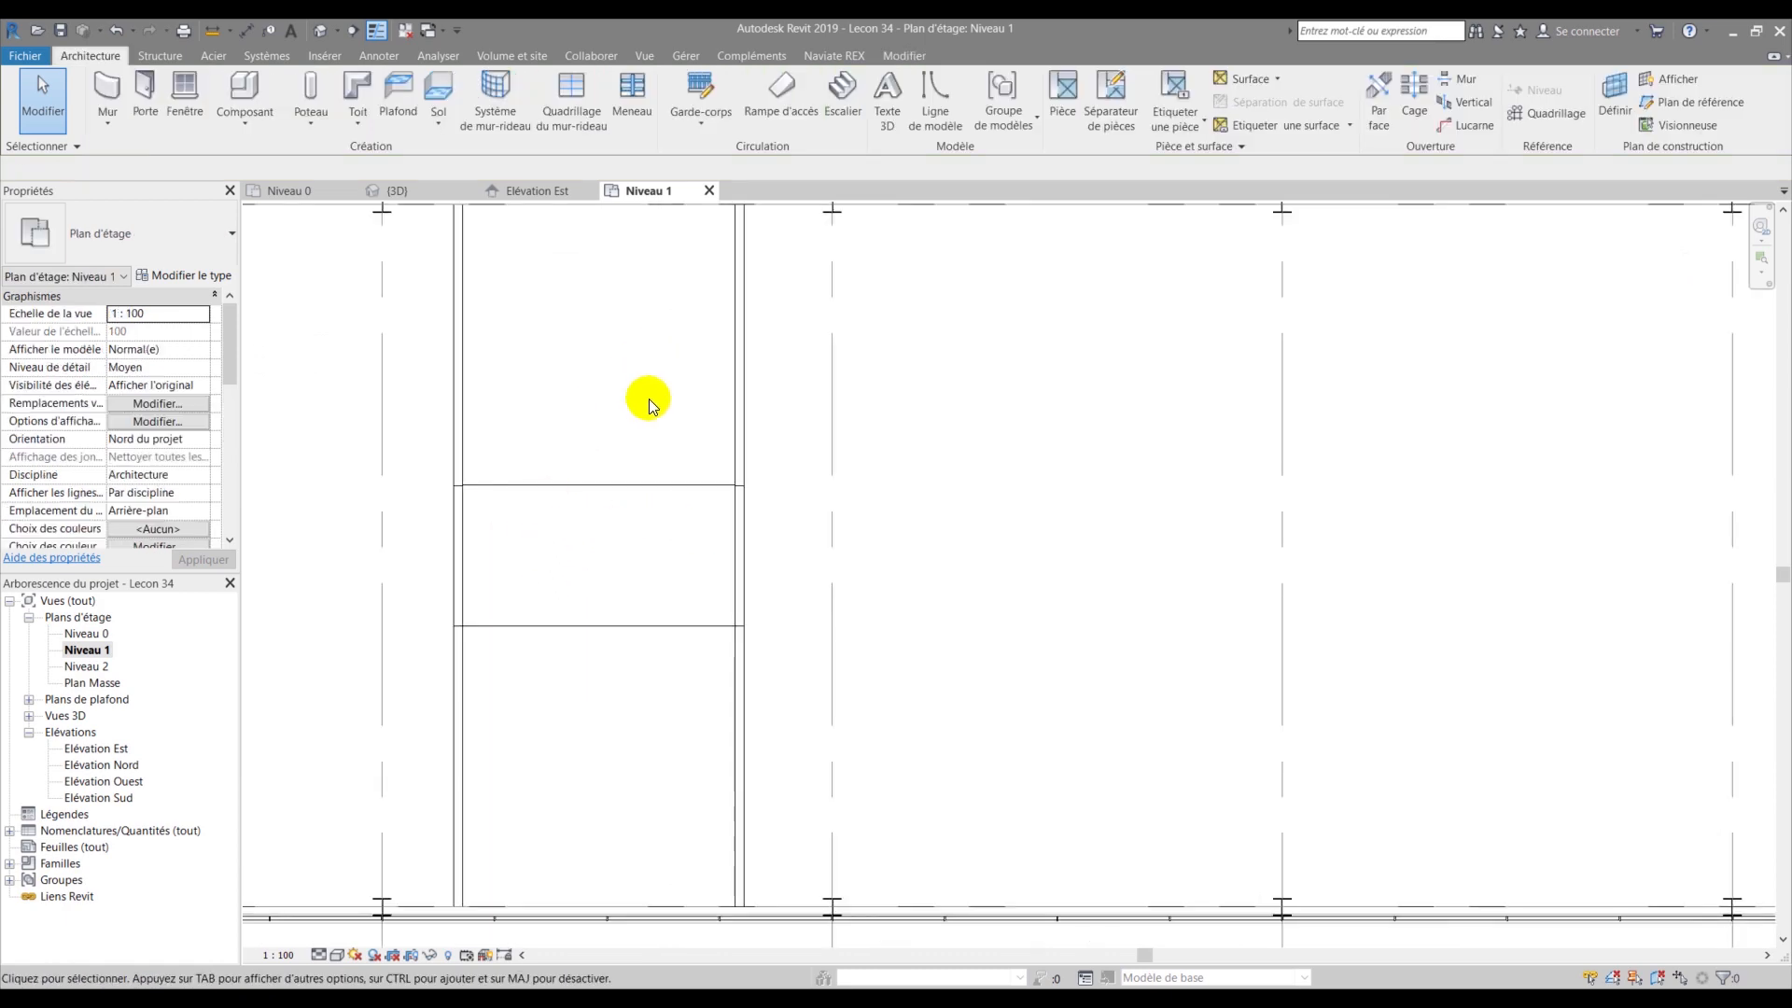
scroll(652, 371, down, 2)
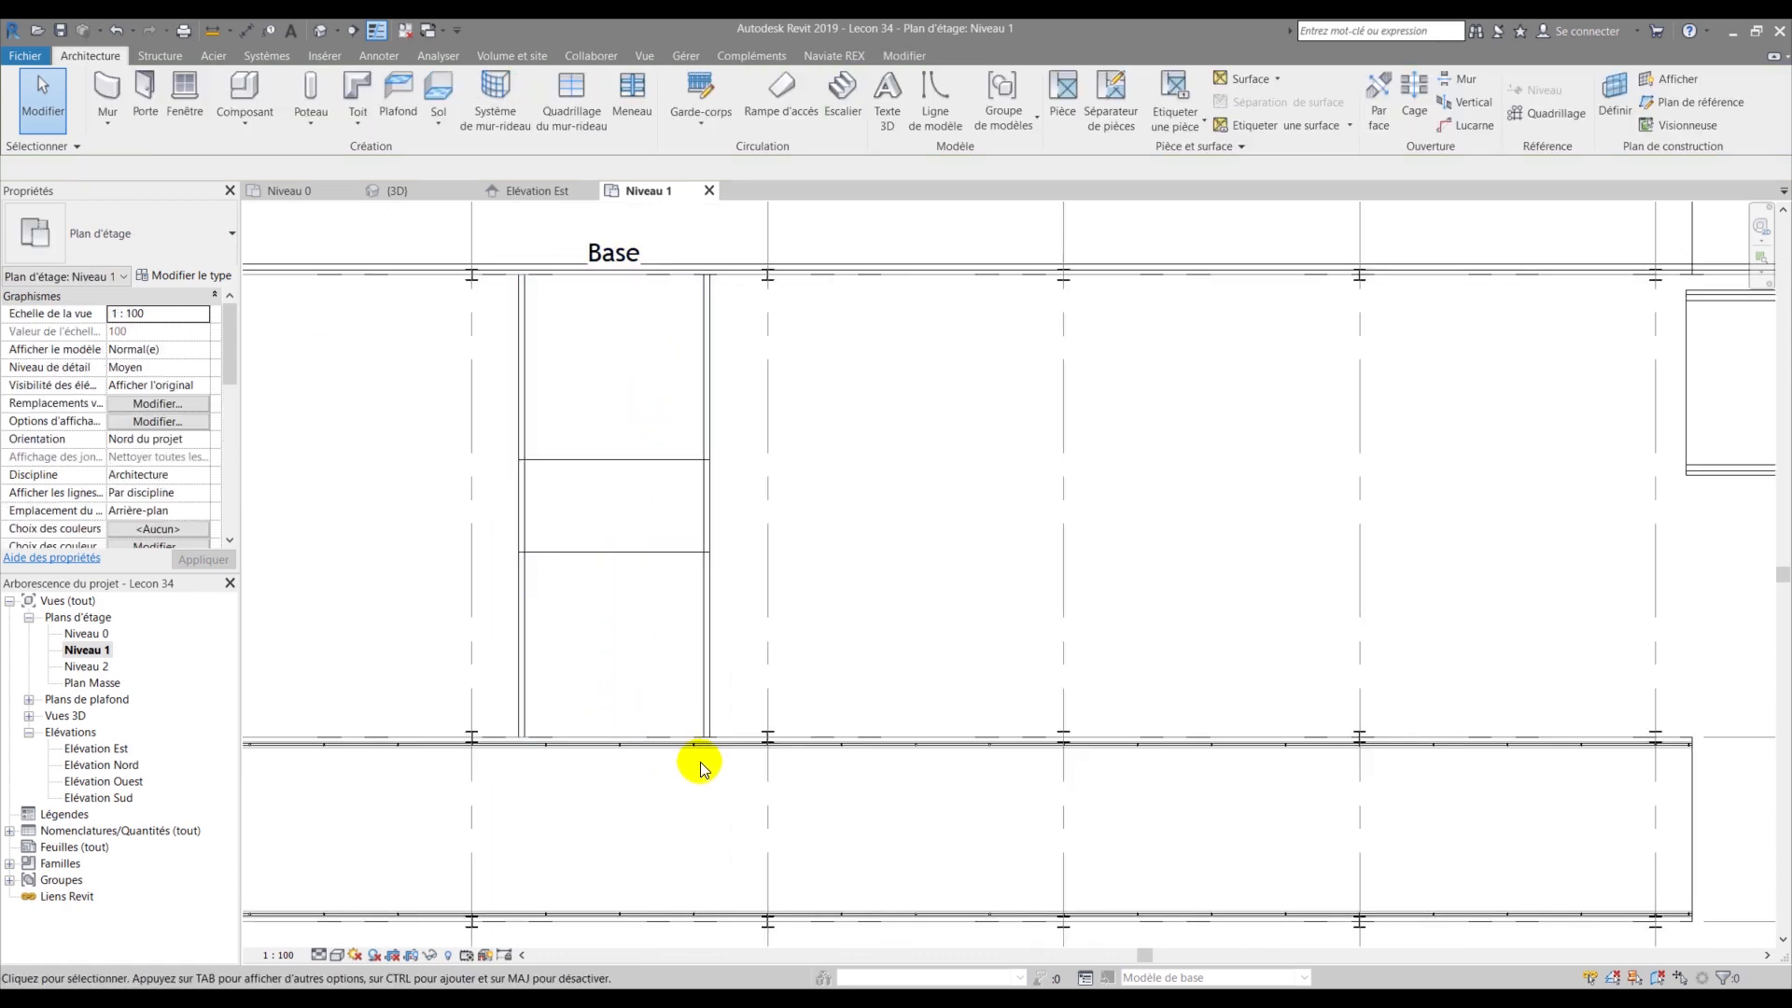
scroll(494, 255, up, 2)
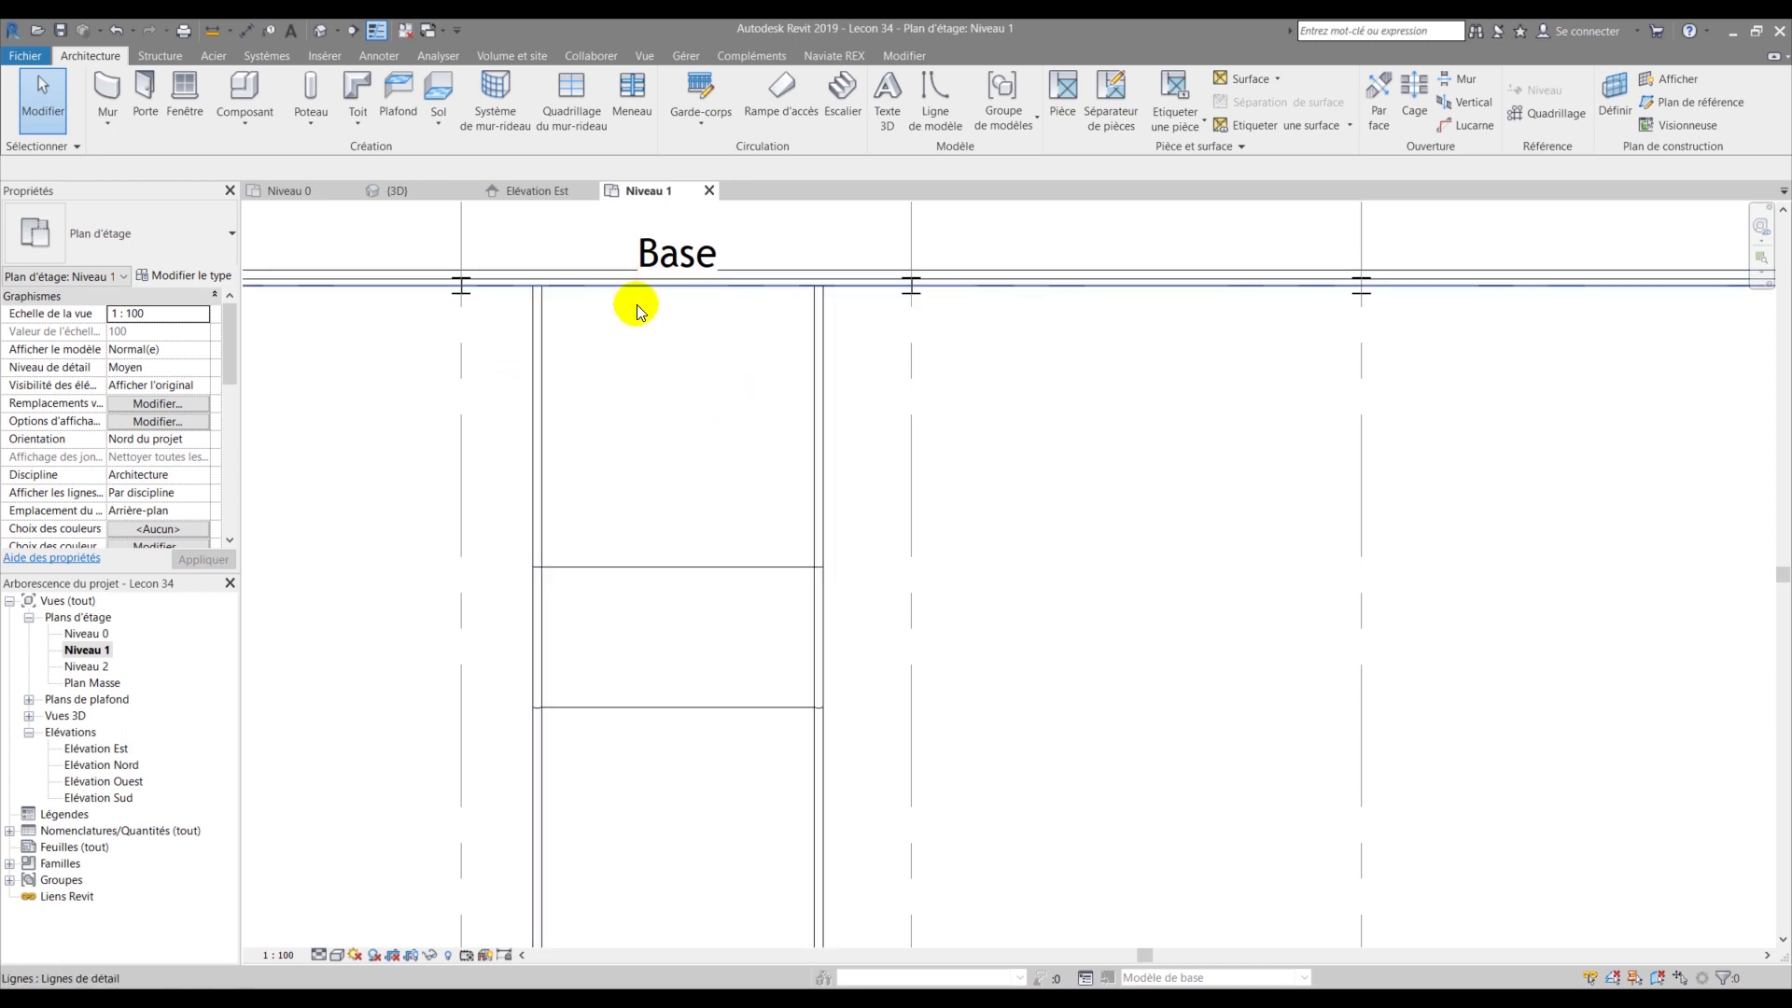
- Reopen the ramp's sketch and draw a horizontal guide line from grid C to grid D, between grid lines 1 and 2
click(714, 569)
click(811, 115)
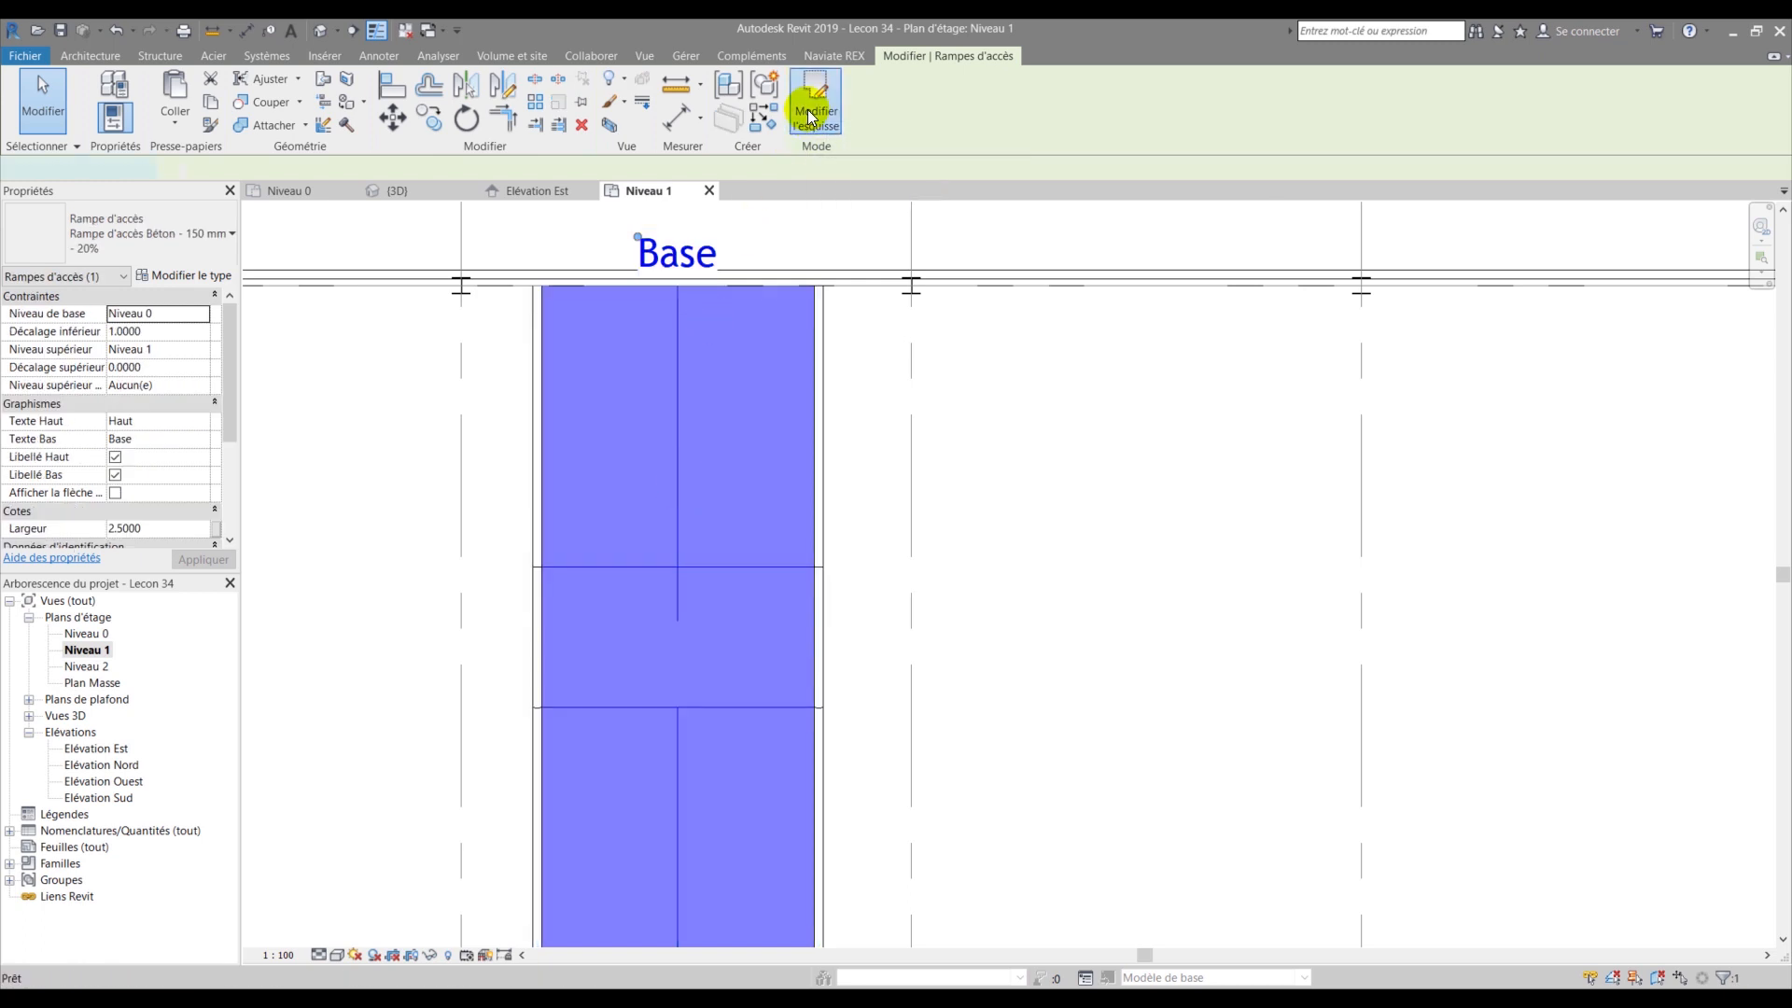
scroll(611, 437, down, 2)
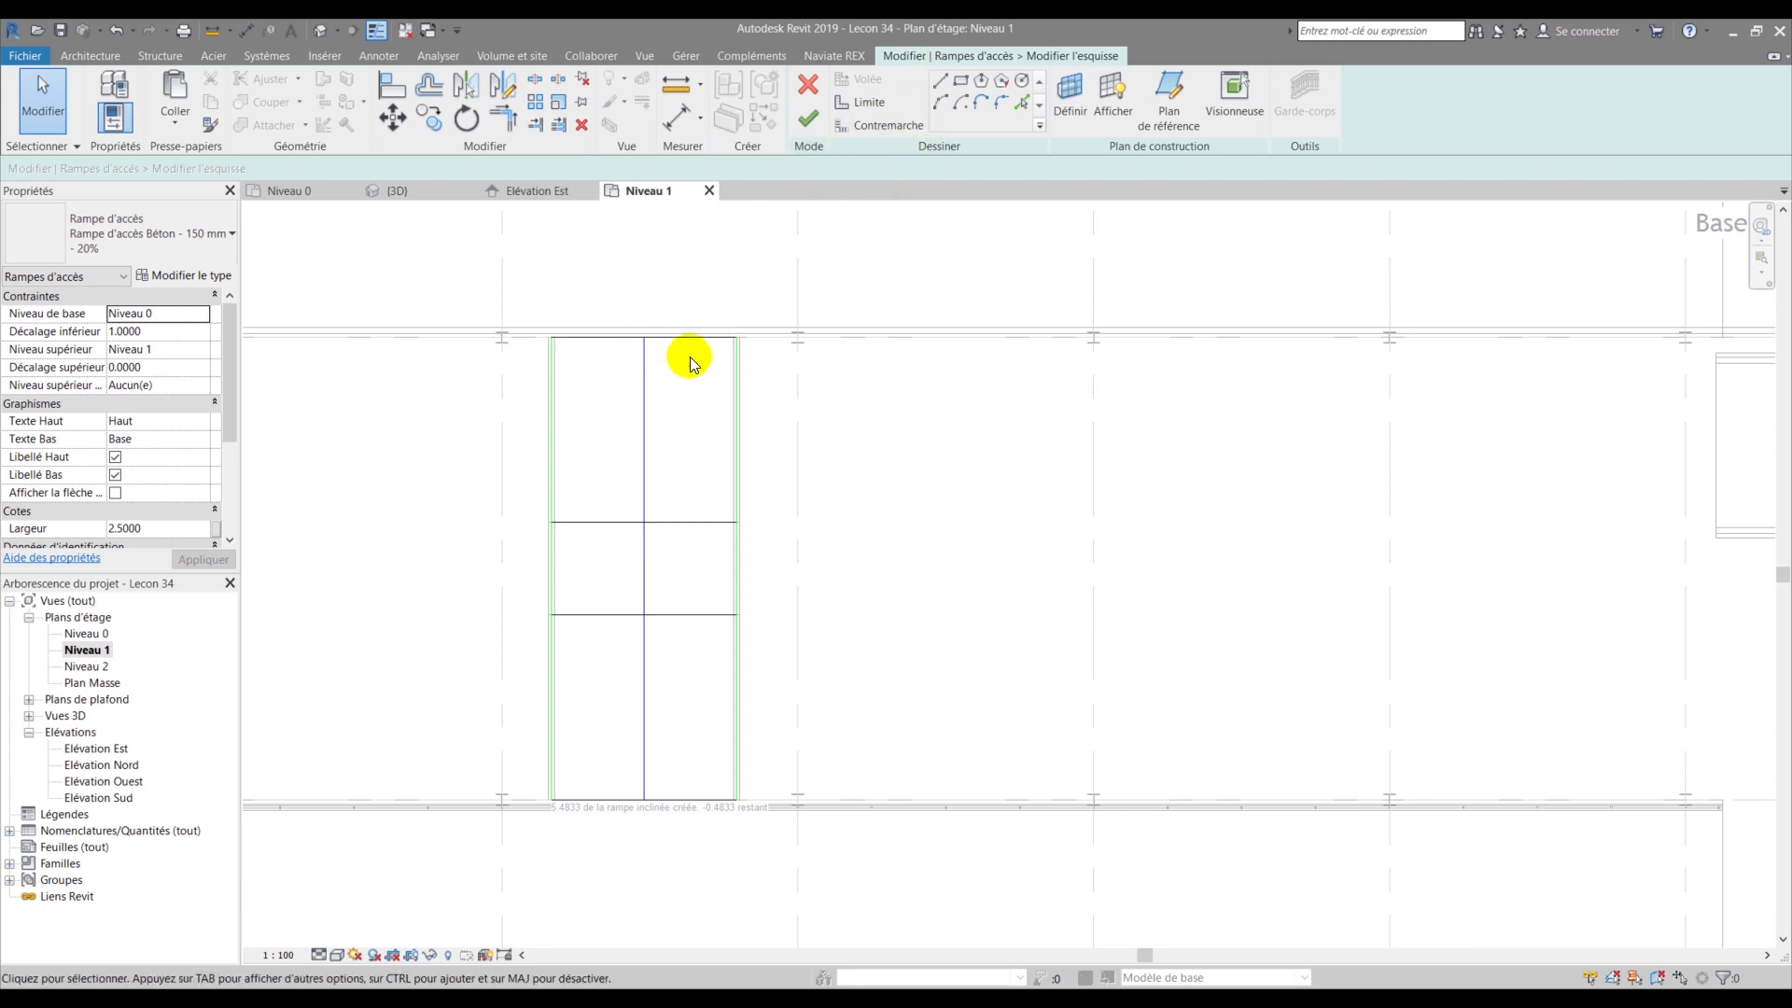
click(938, 84)
scroll(672, 420, down, 2)
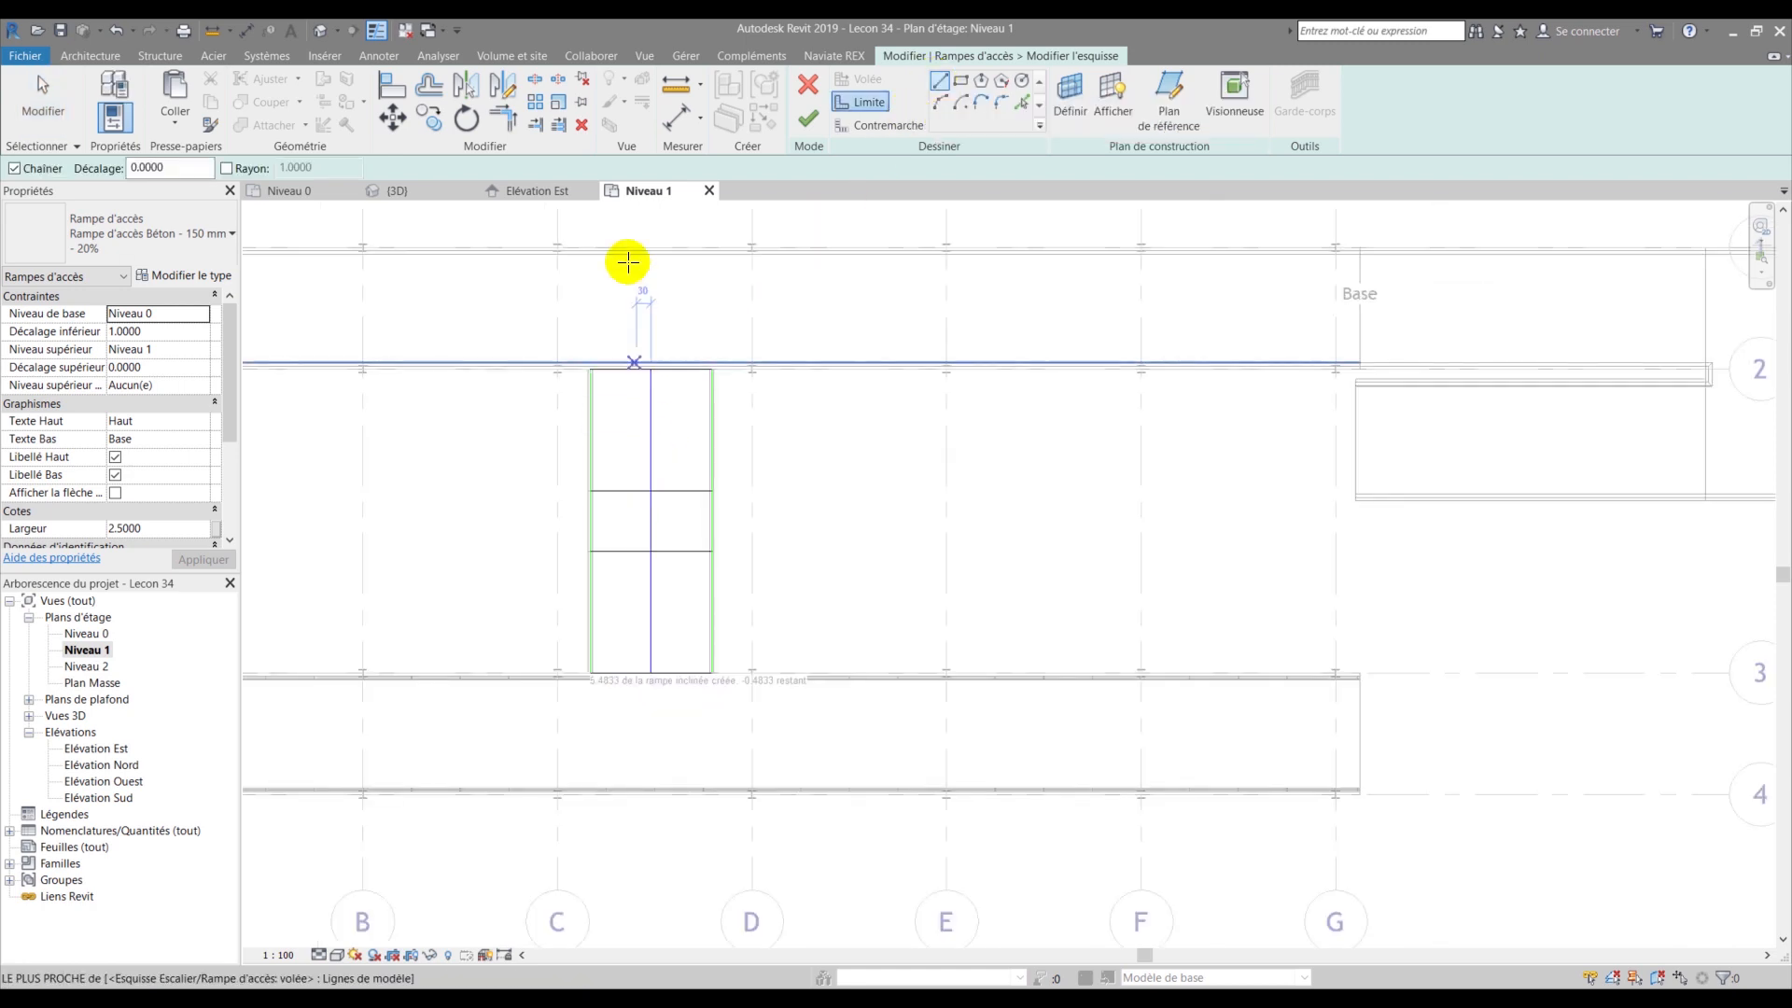
scroll(636, 303, up, 2)
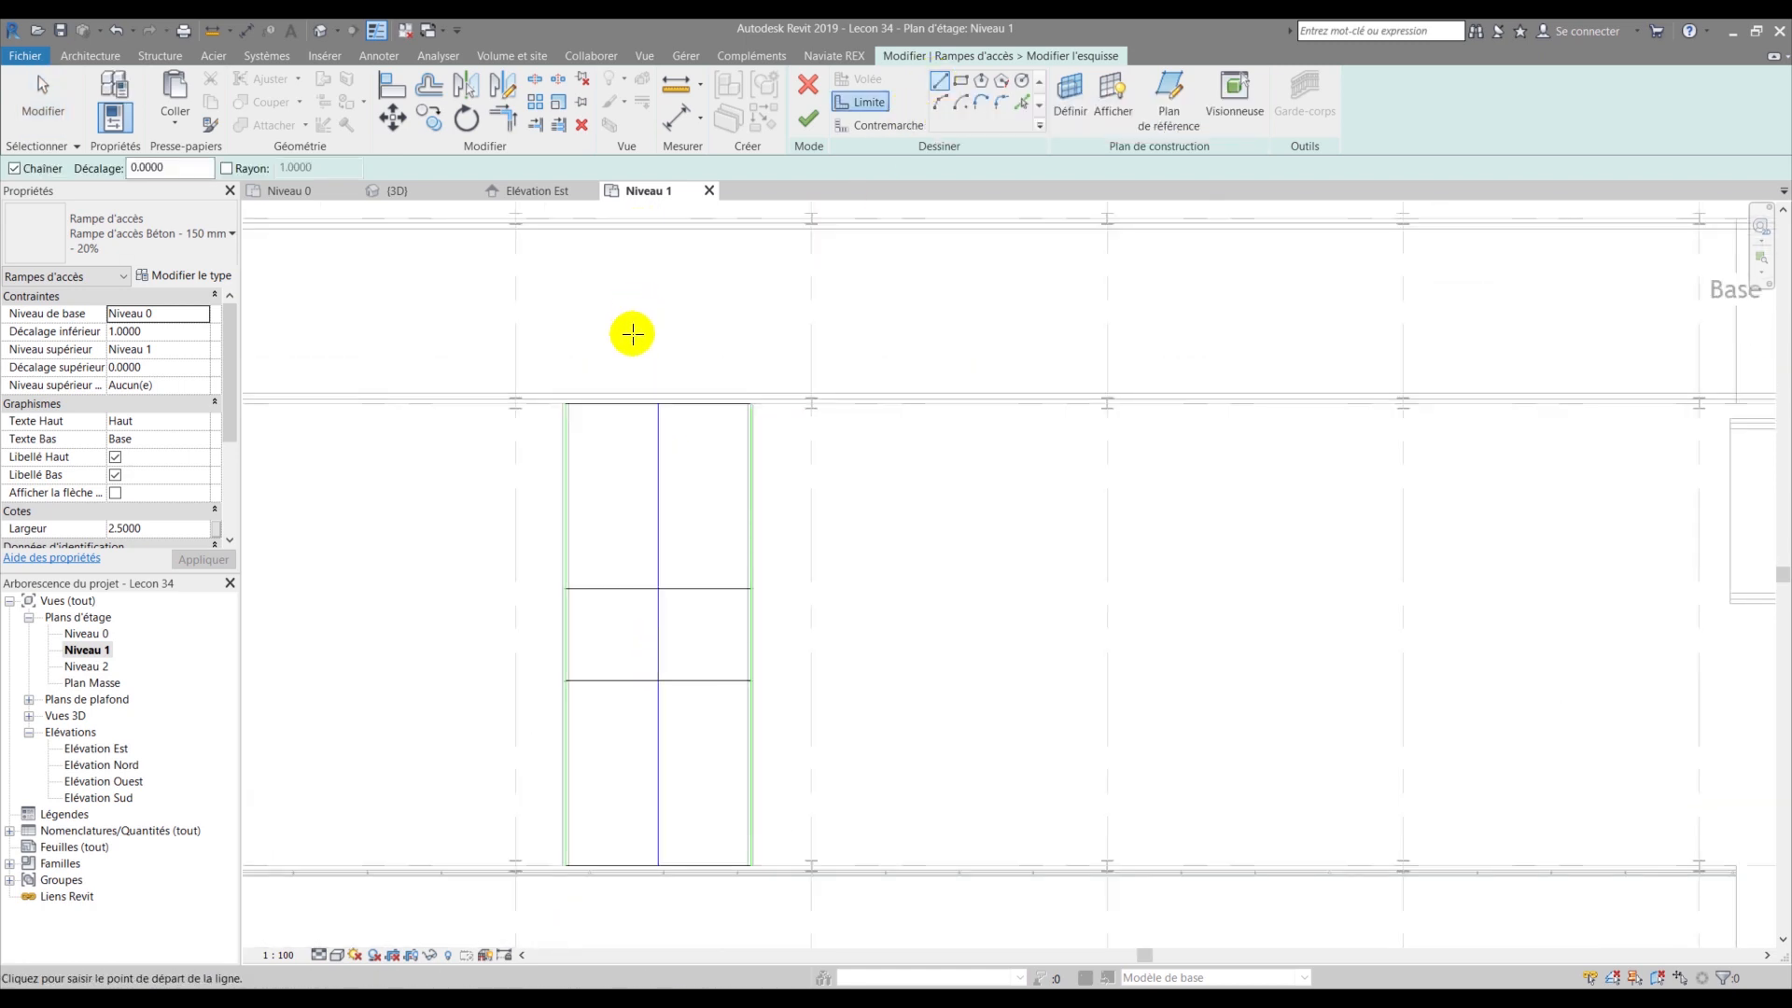
click(516, 285)
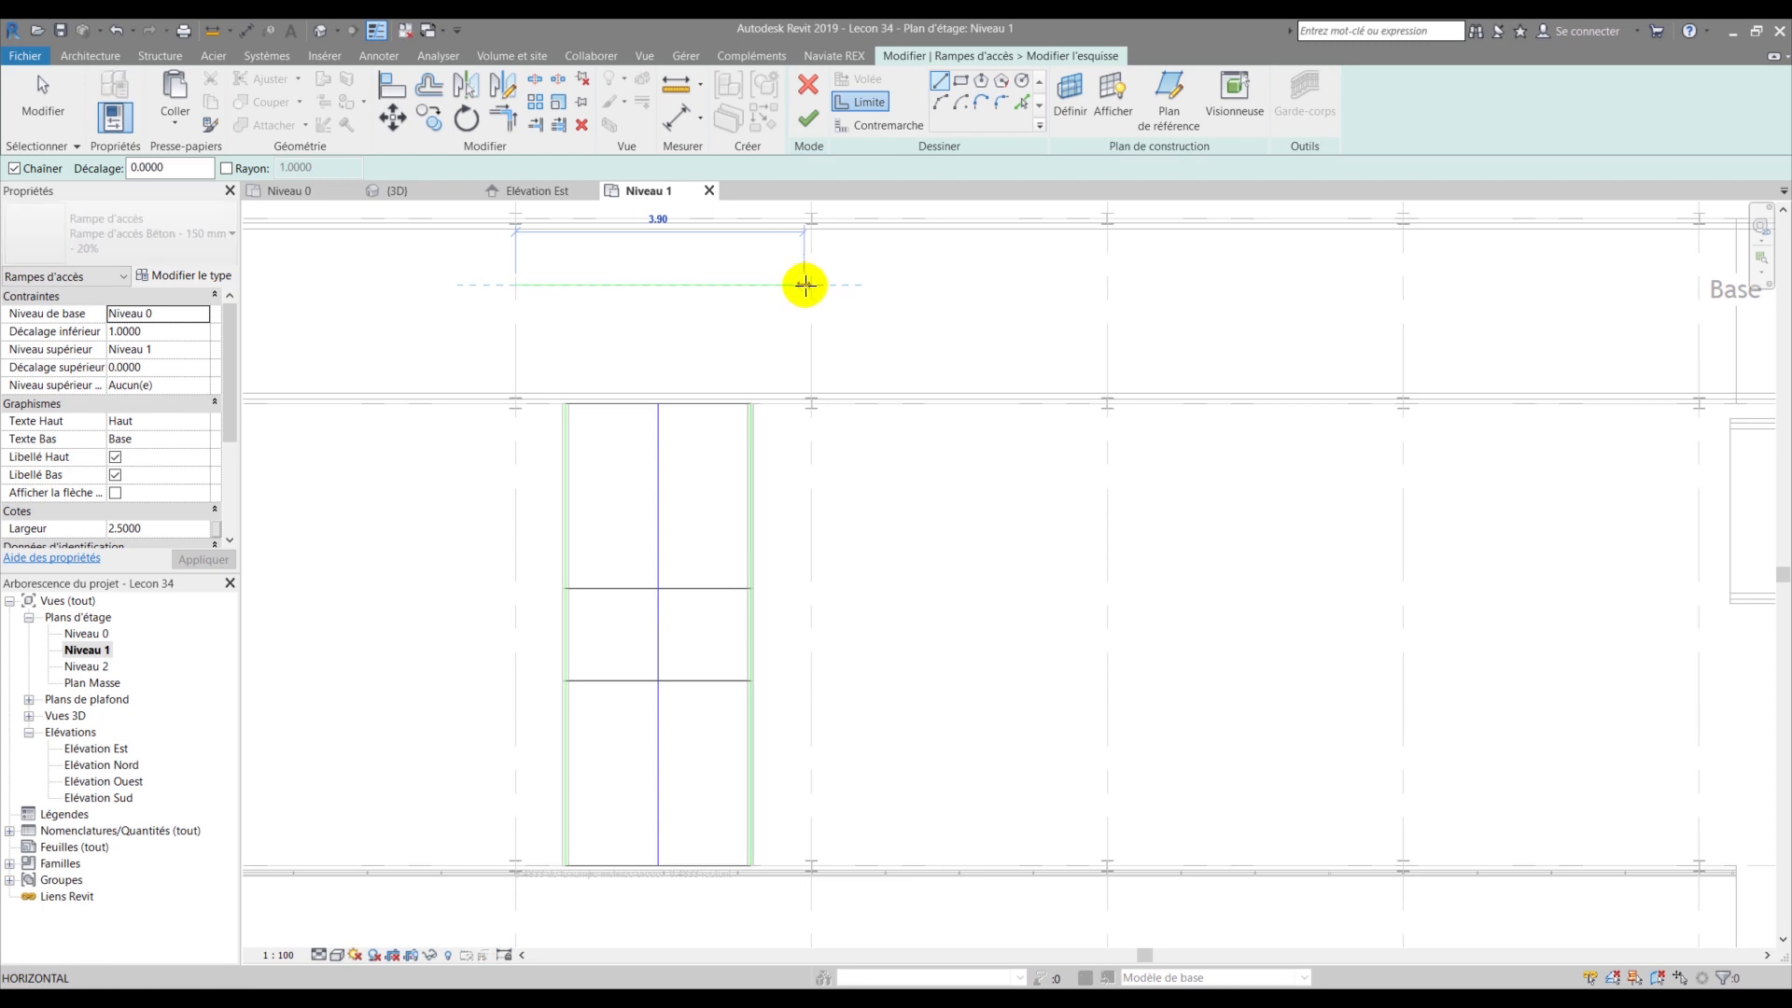
click(810, 285)
key(Escape)
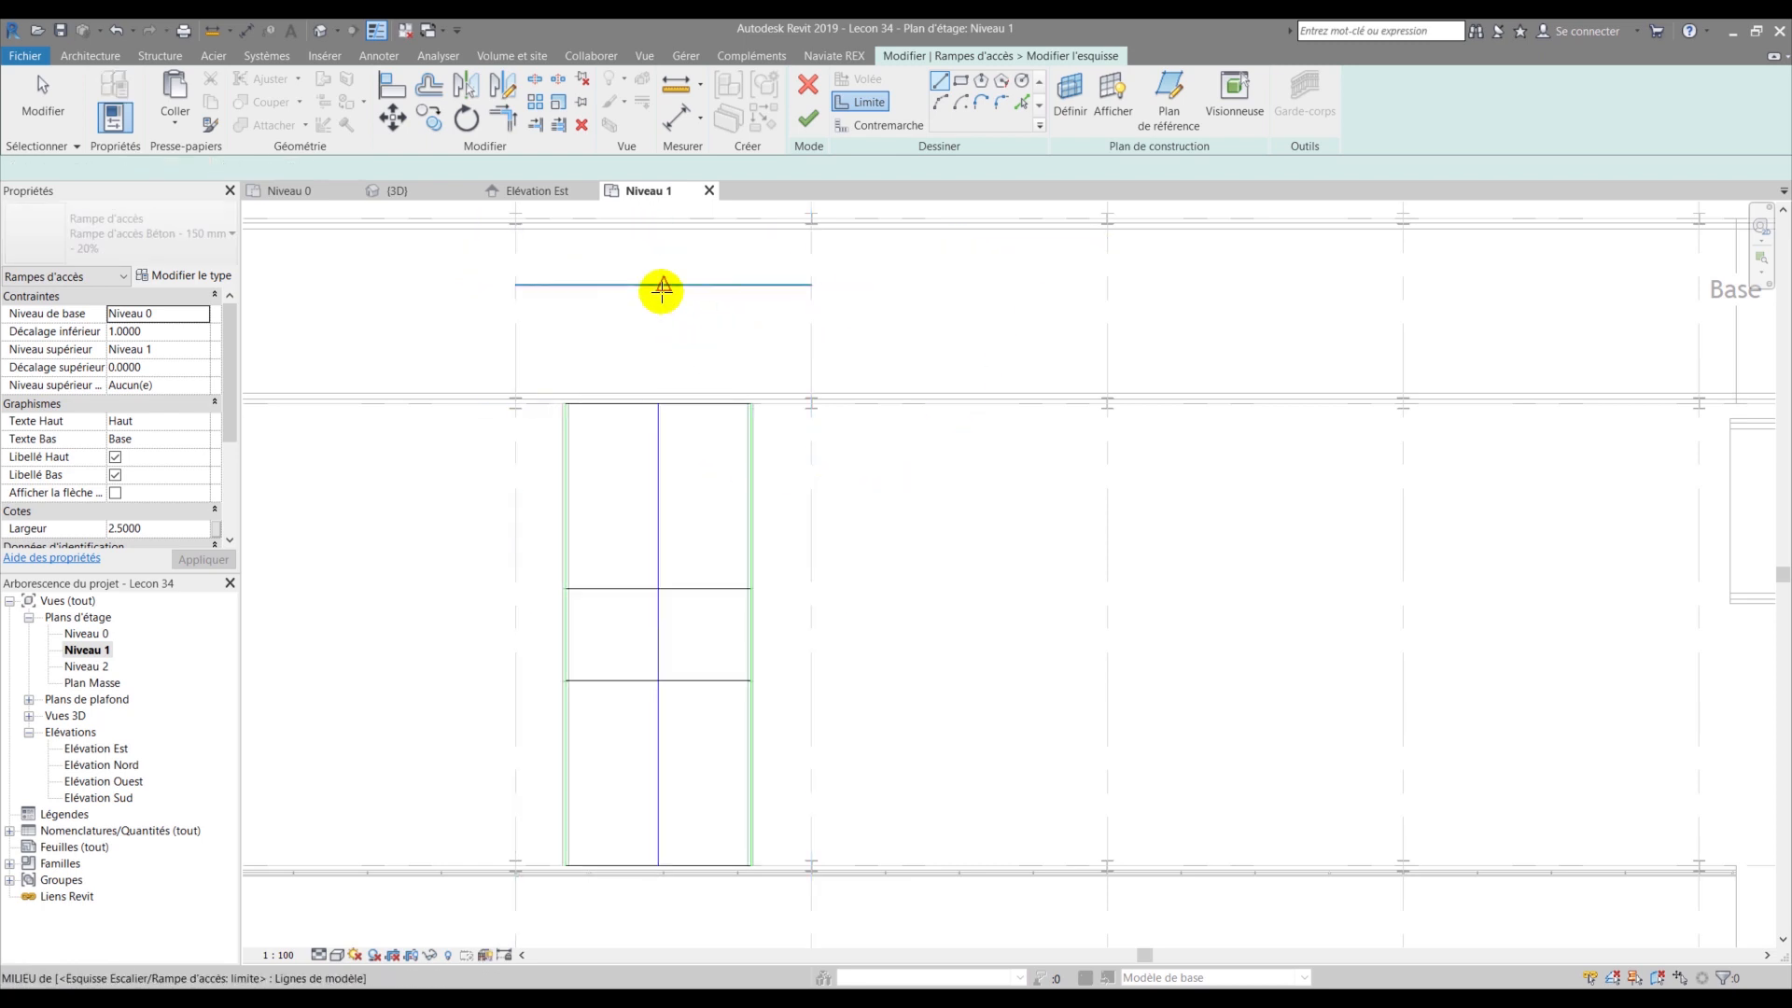
- Draw a vertical guide line about 9.2 m long from the horizontal guide's midpoint down past grid line 3
click(662, 285)
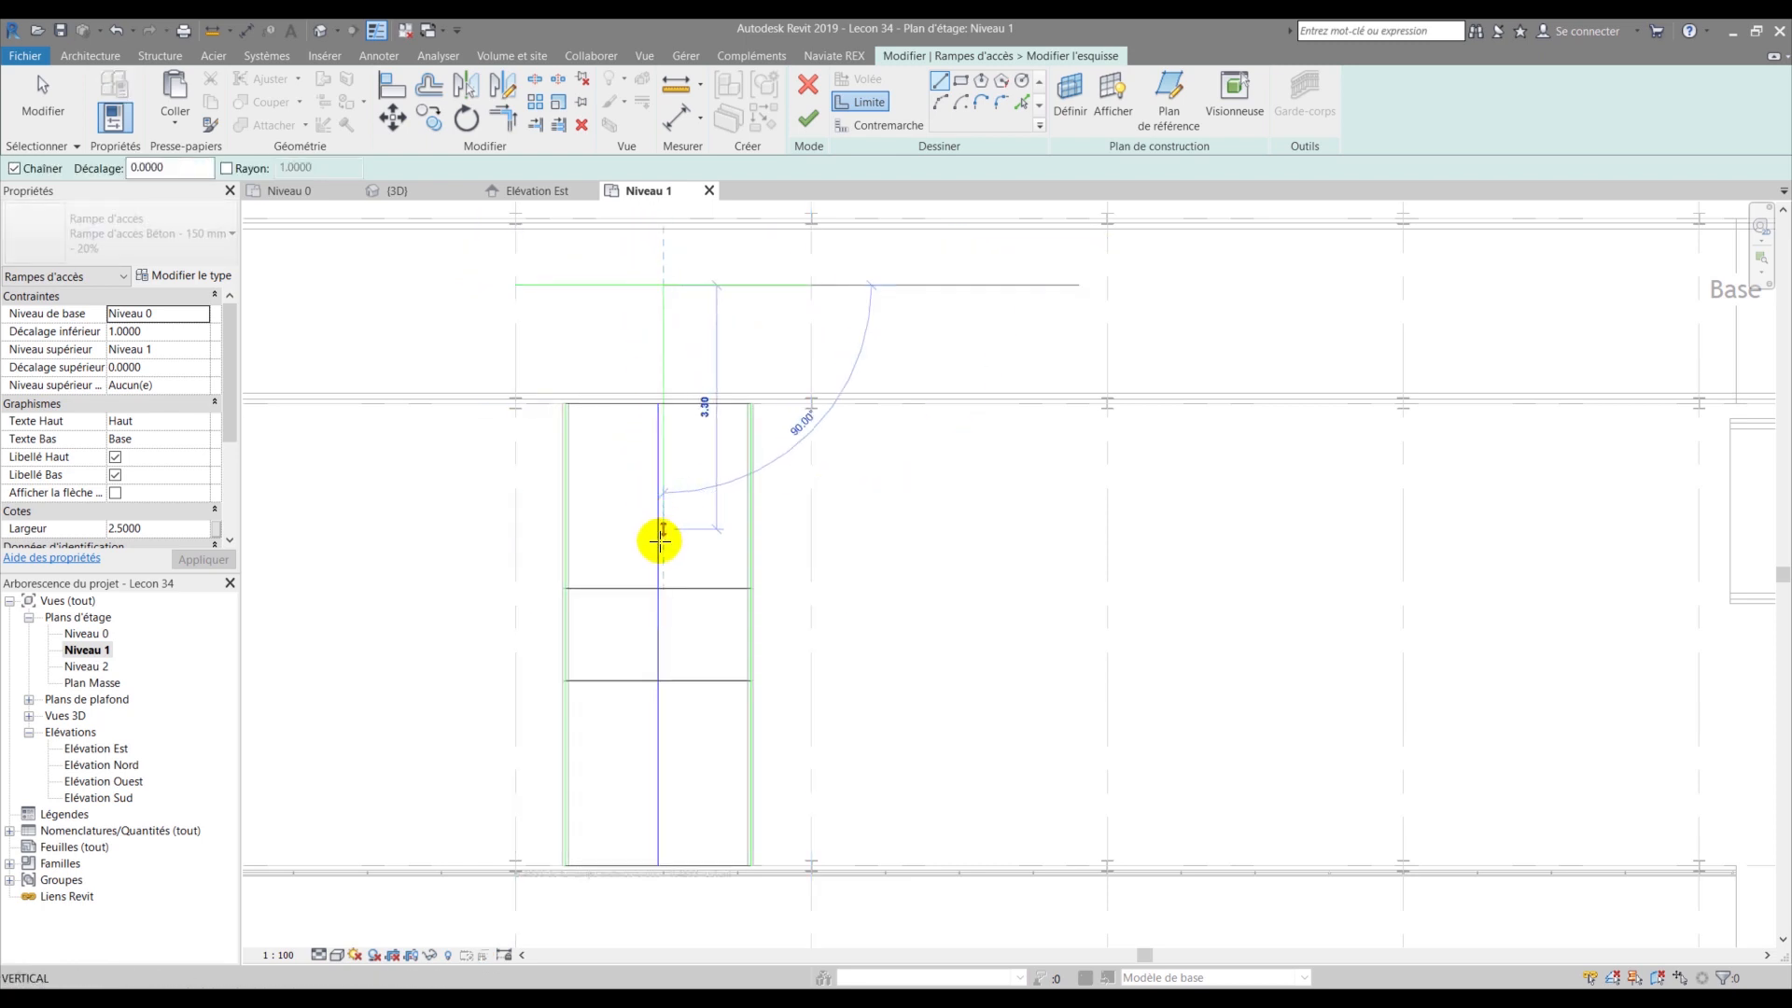
scroll(660, 539, down, 2)
click(665, 752)
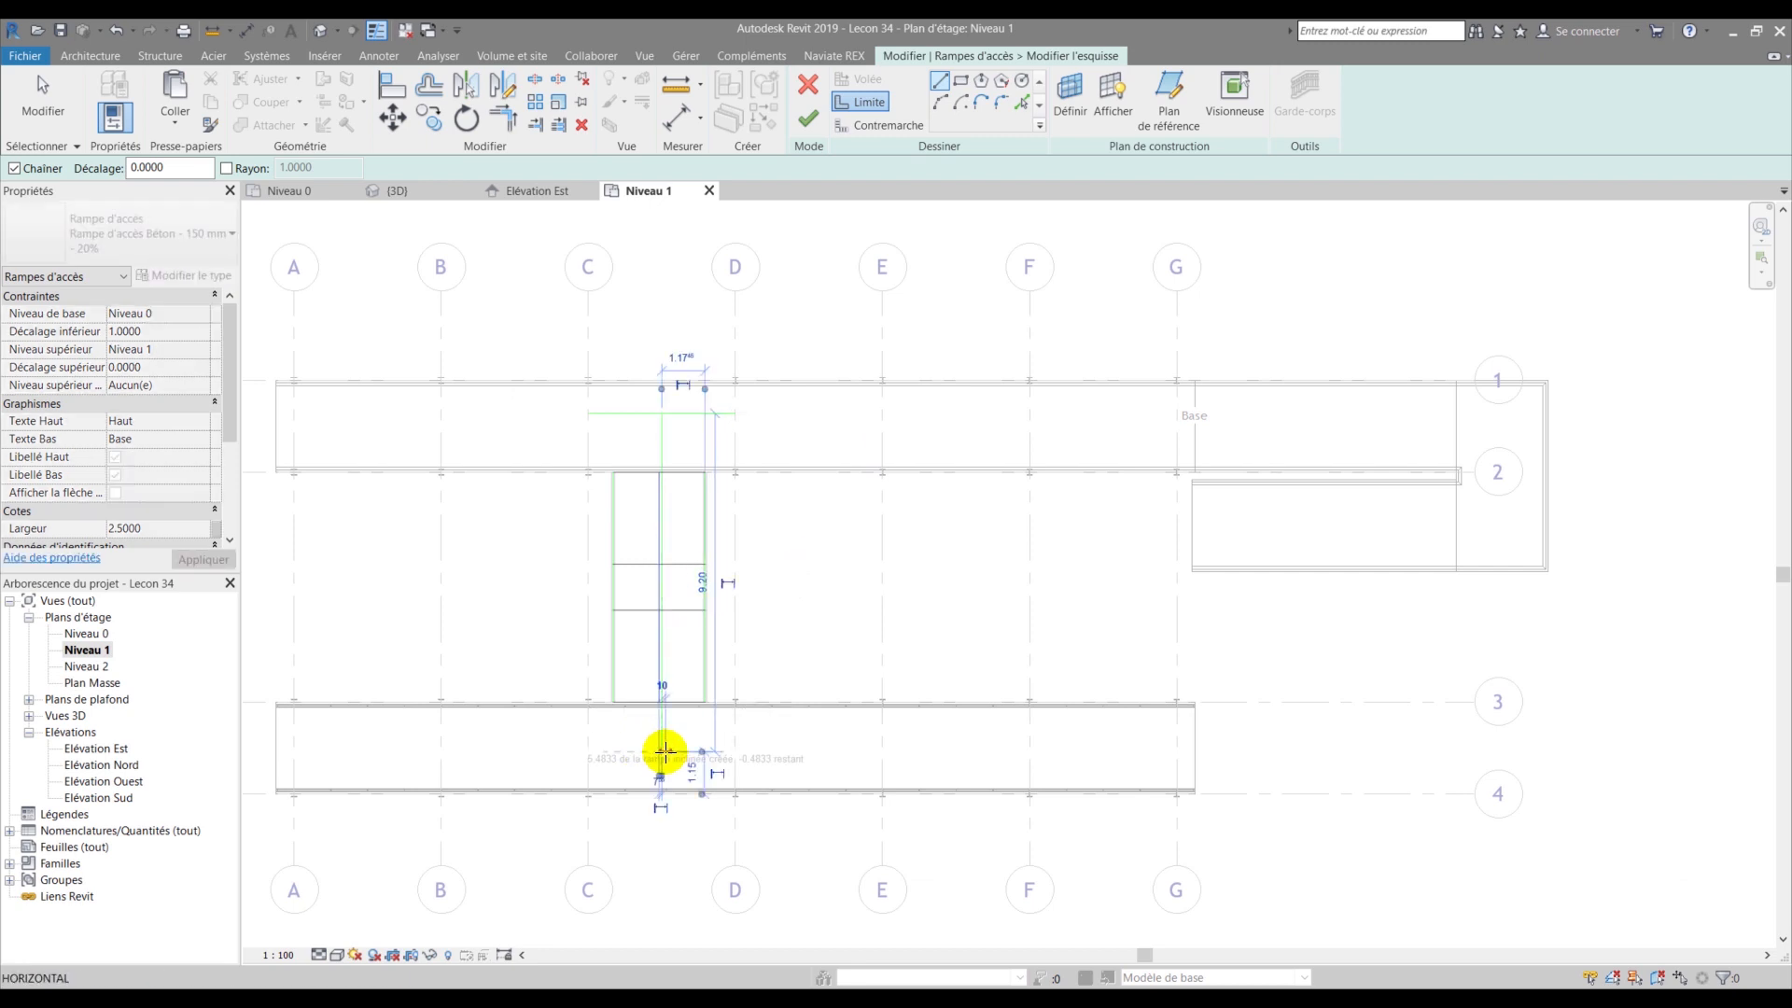
key(Escape)
key(Escape)
scroll(579, 431, up, 2)
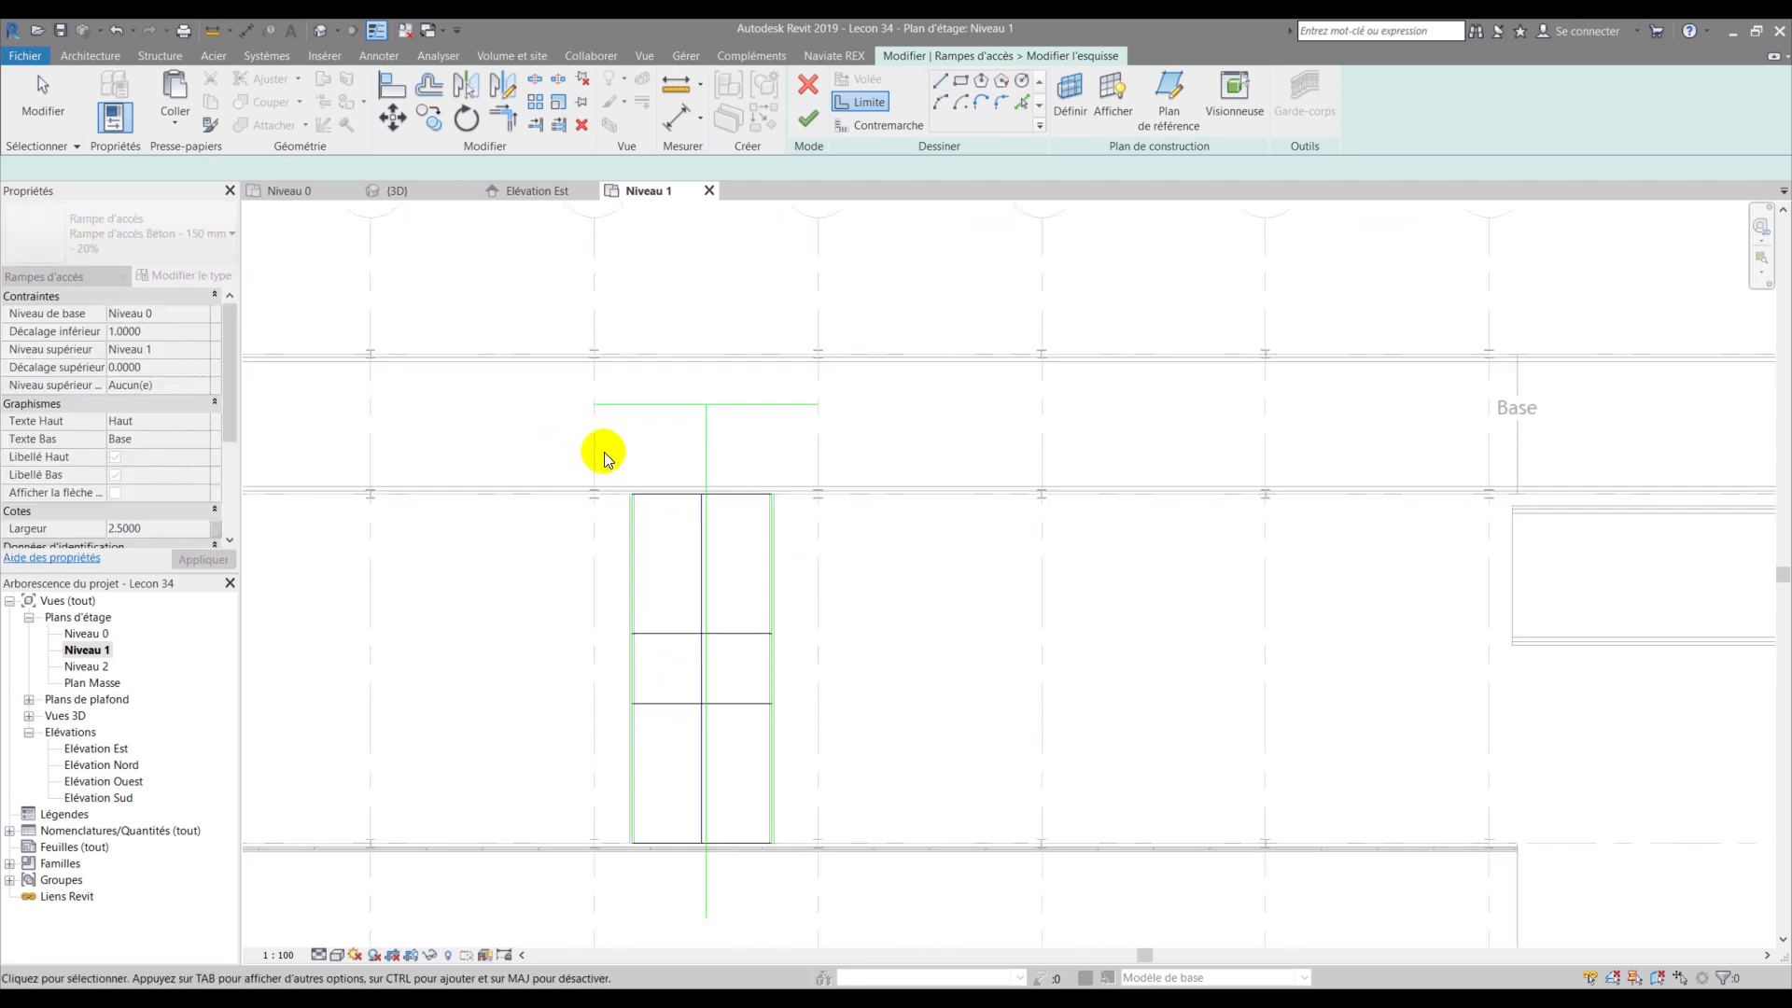
- Move the whole ramp sketch sideways so its centre line lies on the vertical guide line, and delete both guide lines
mouse_move(606, 461)
mouse_down()
mouse_move(775, 740)
mouse_move(833, 890)
mouse_up()
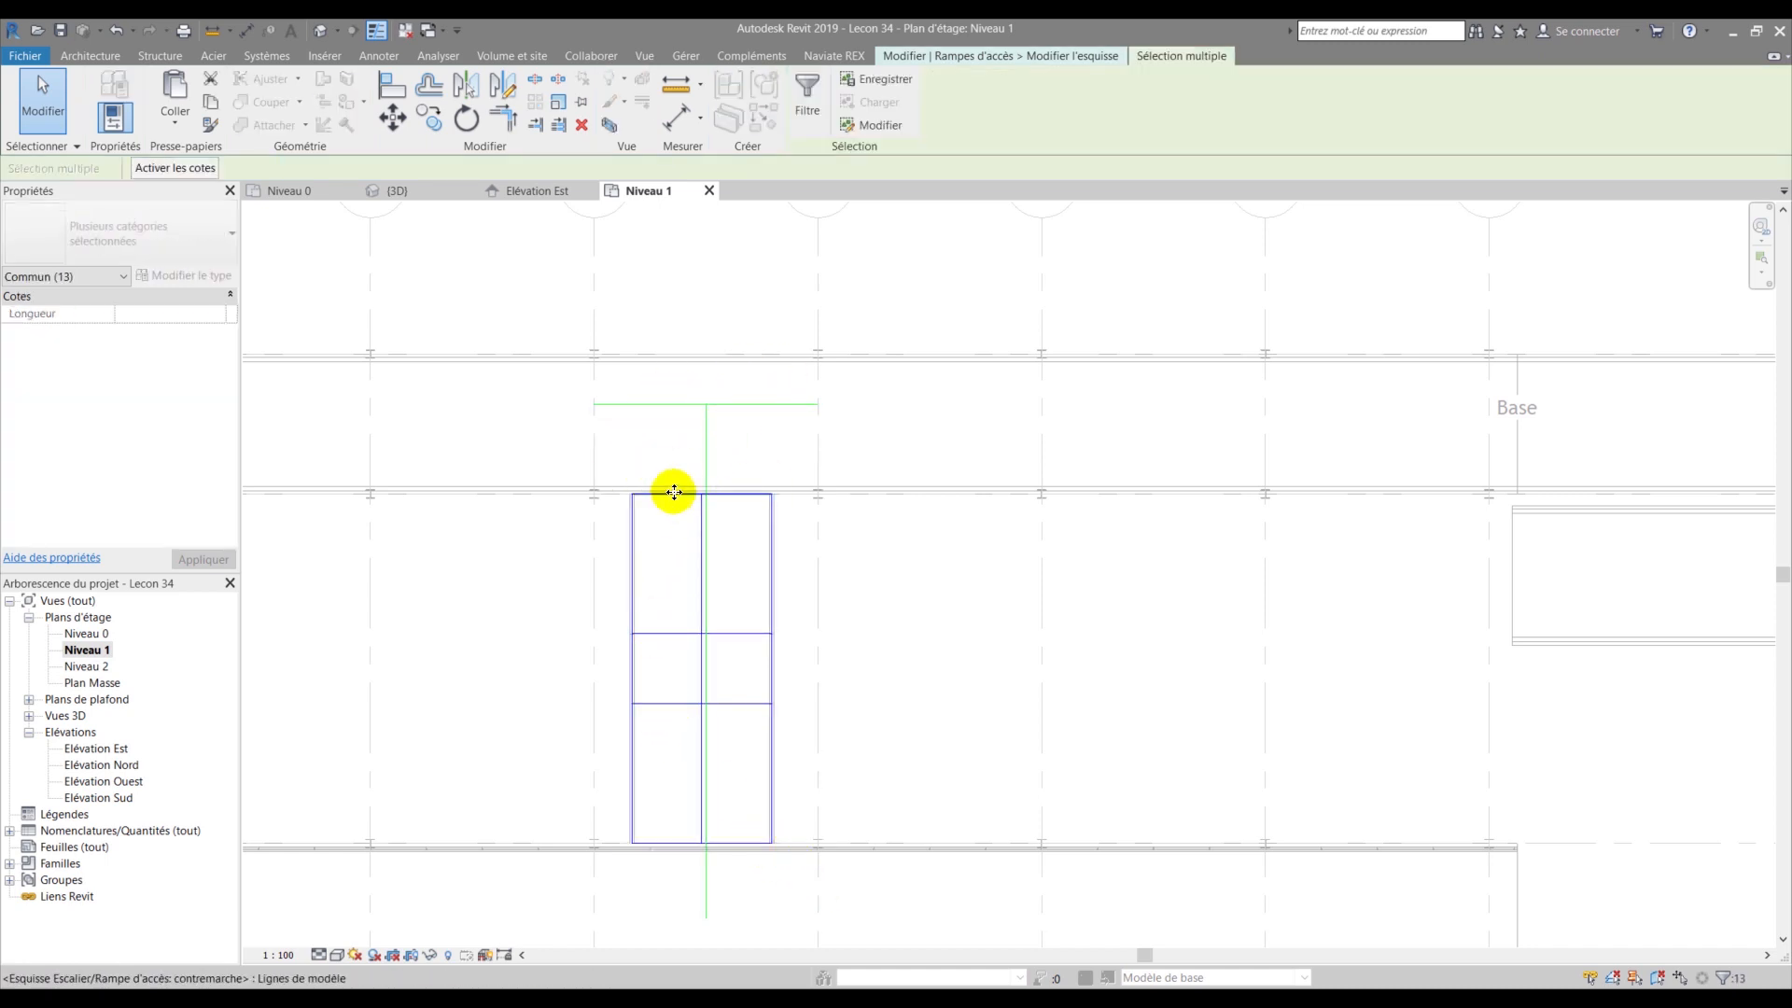
scroll(702, 493, up, 2)
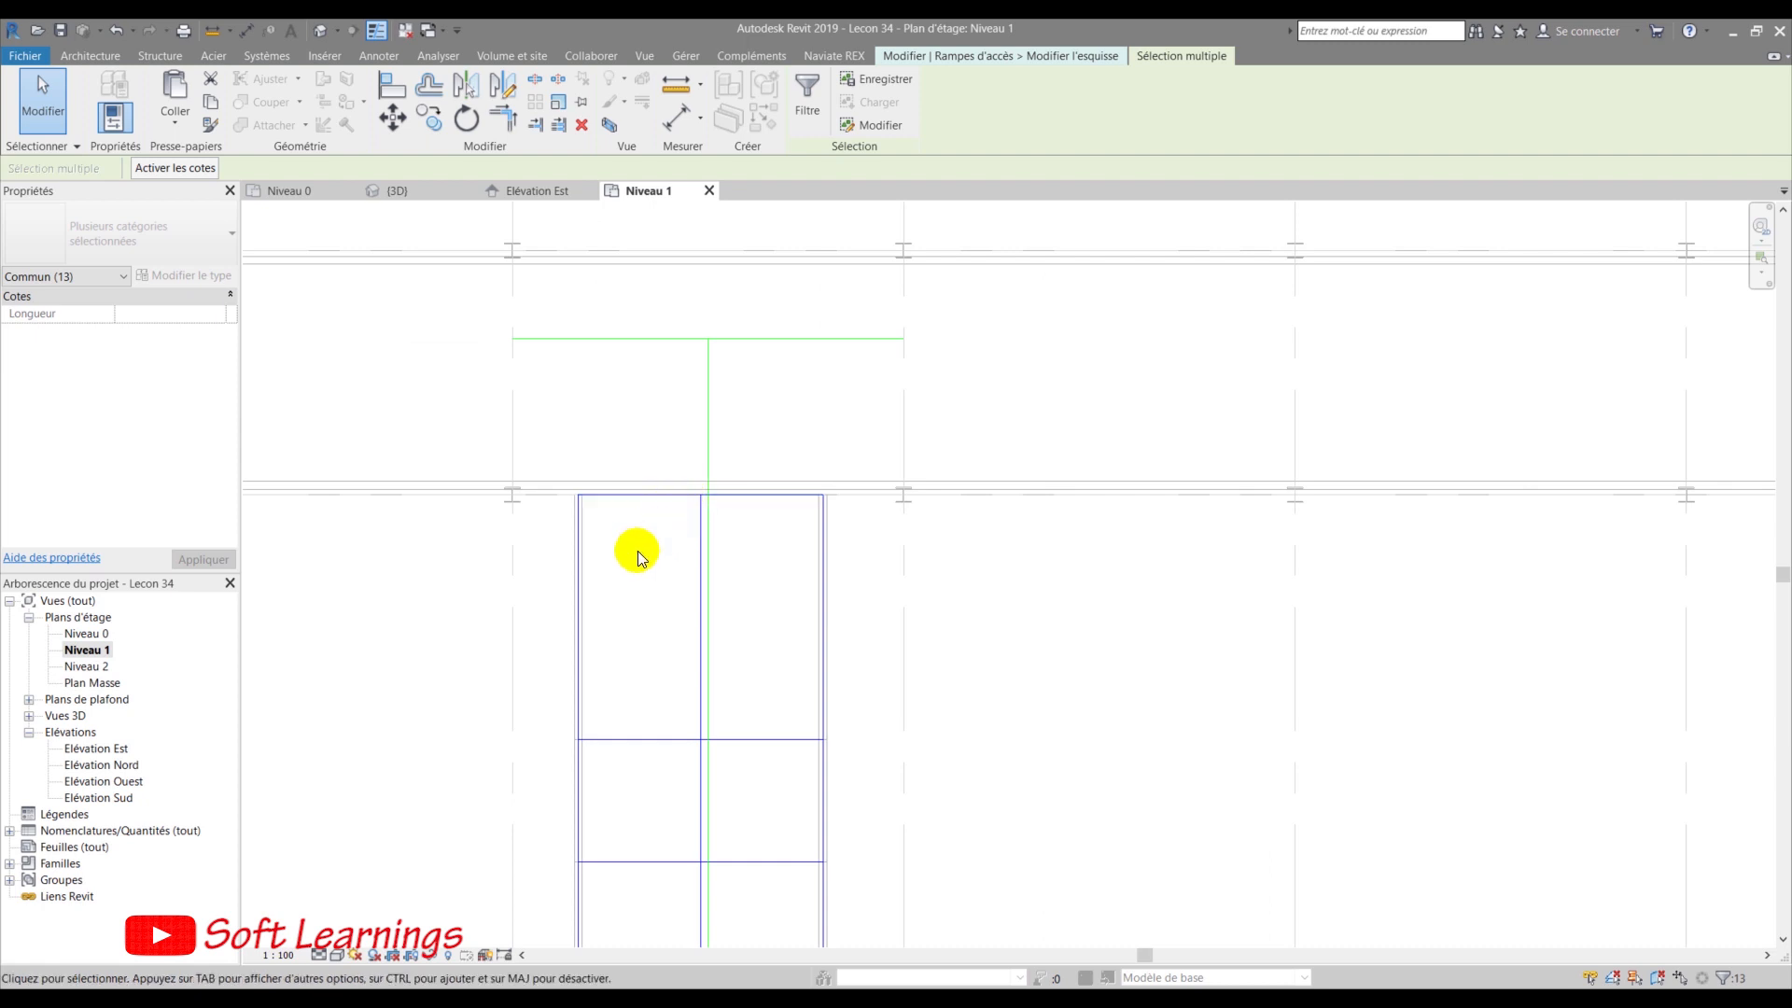
key(m)
key(m)
key(v)
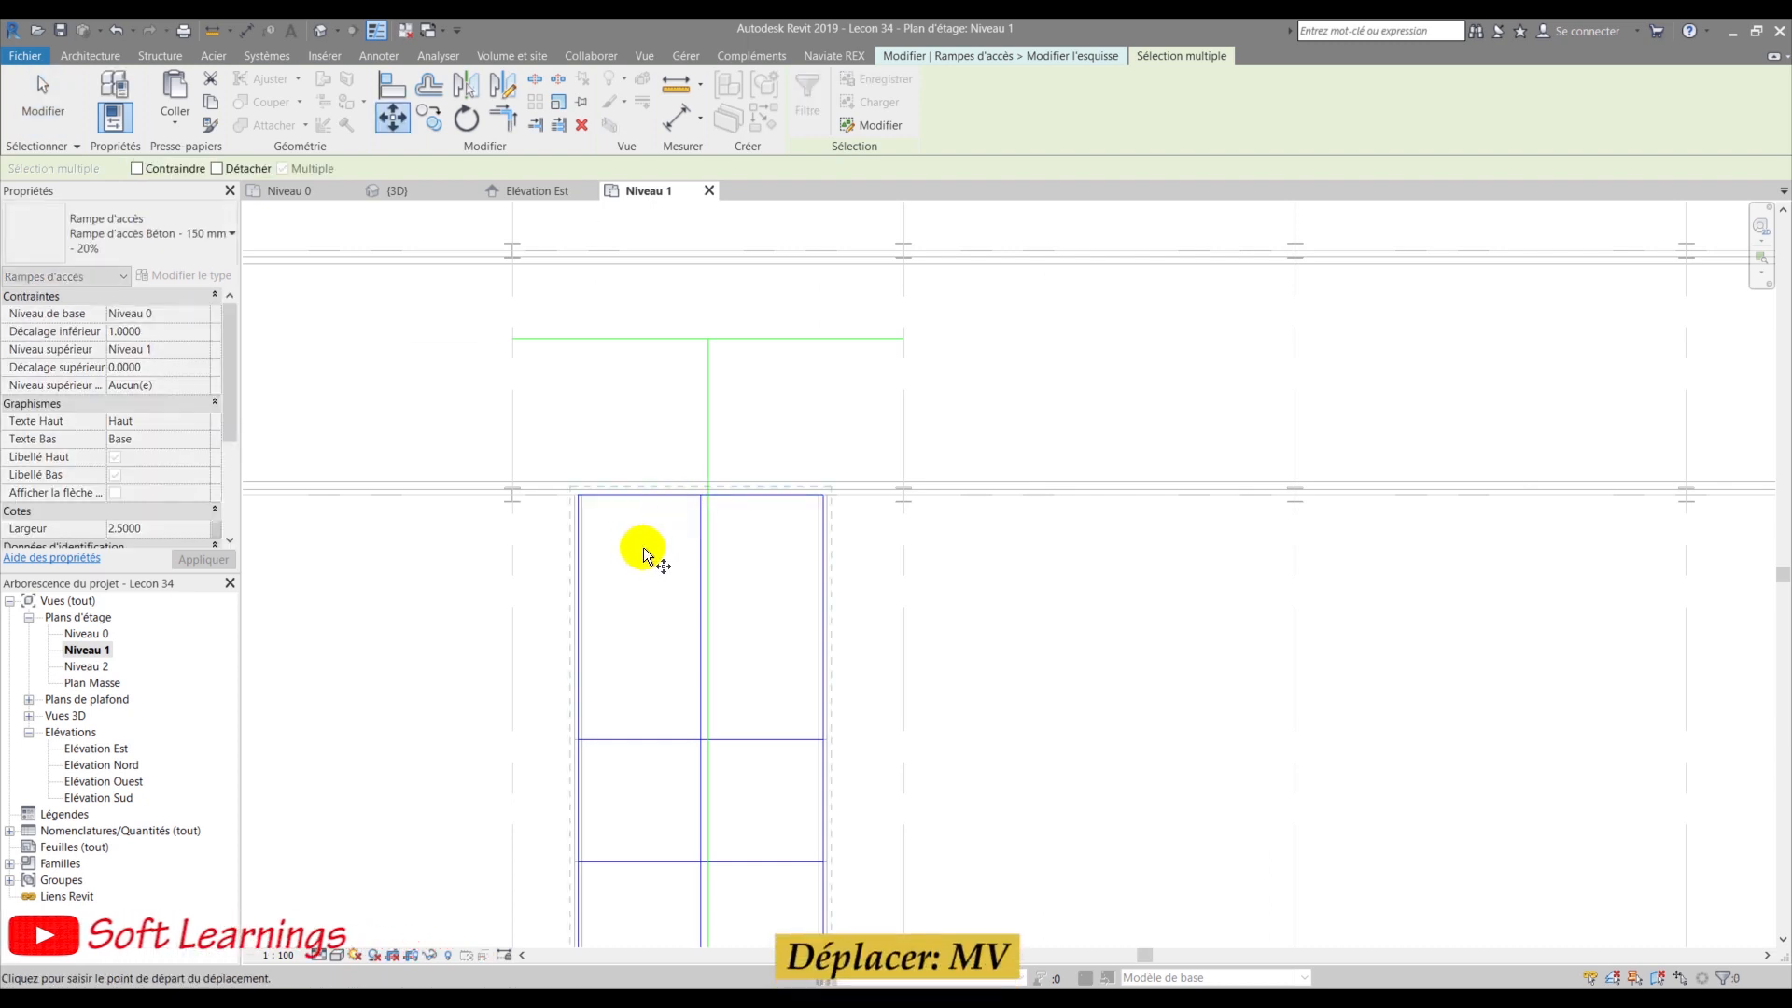
scroll(704, 481, up, 4)
click(690, 511)
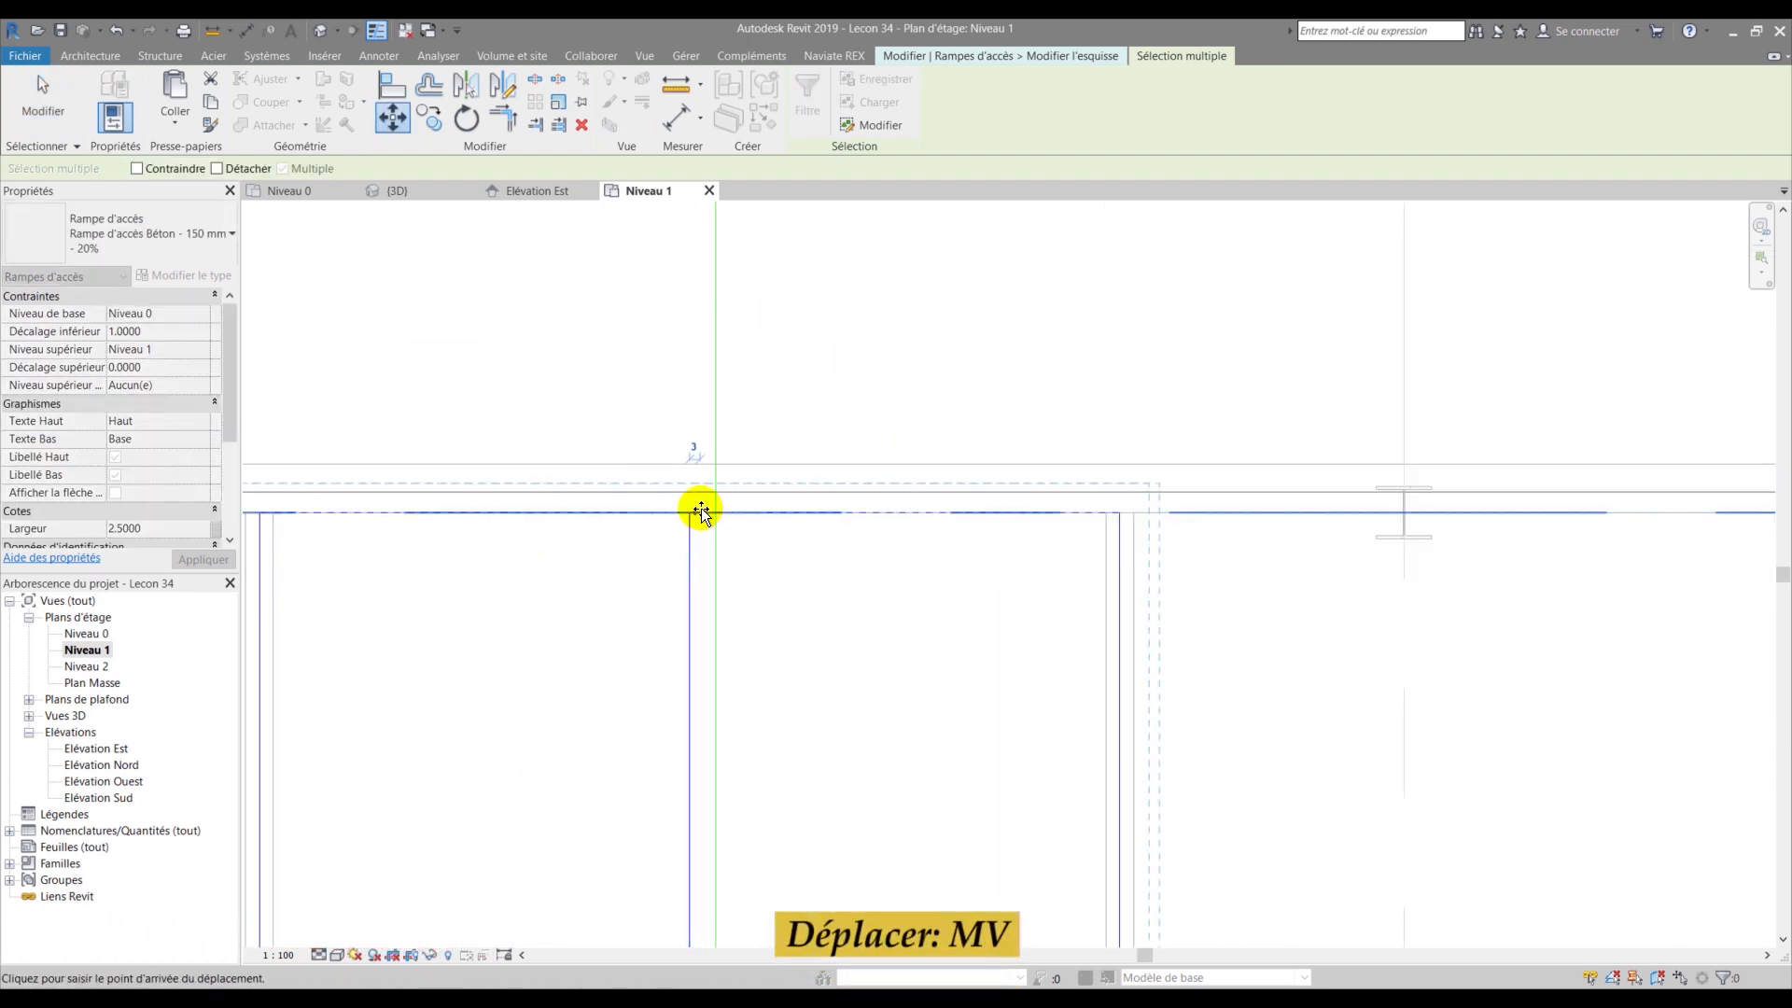
click(715, 511)
scroll(710, 463, down, 4)
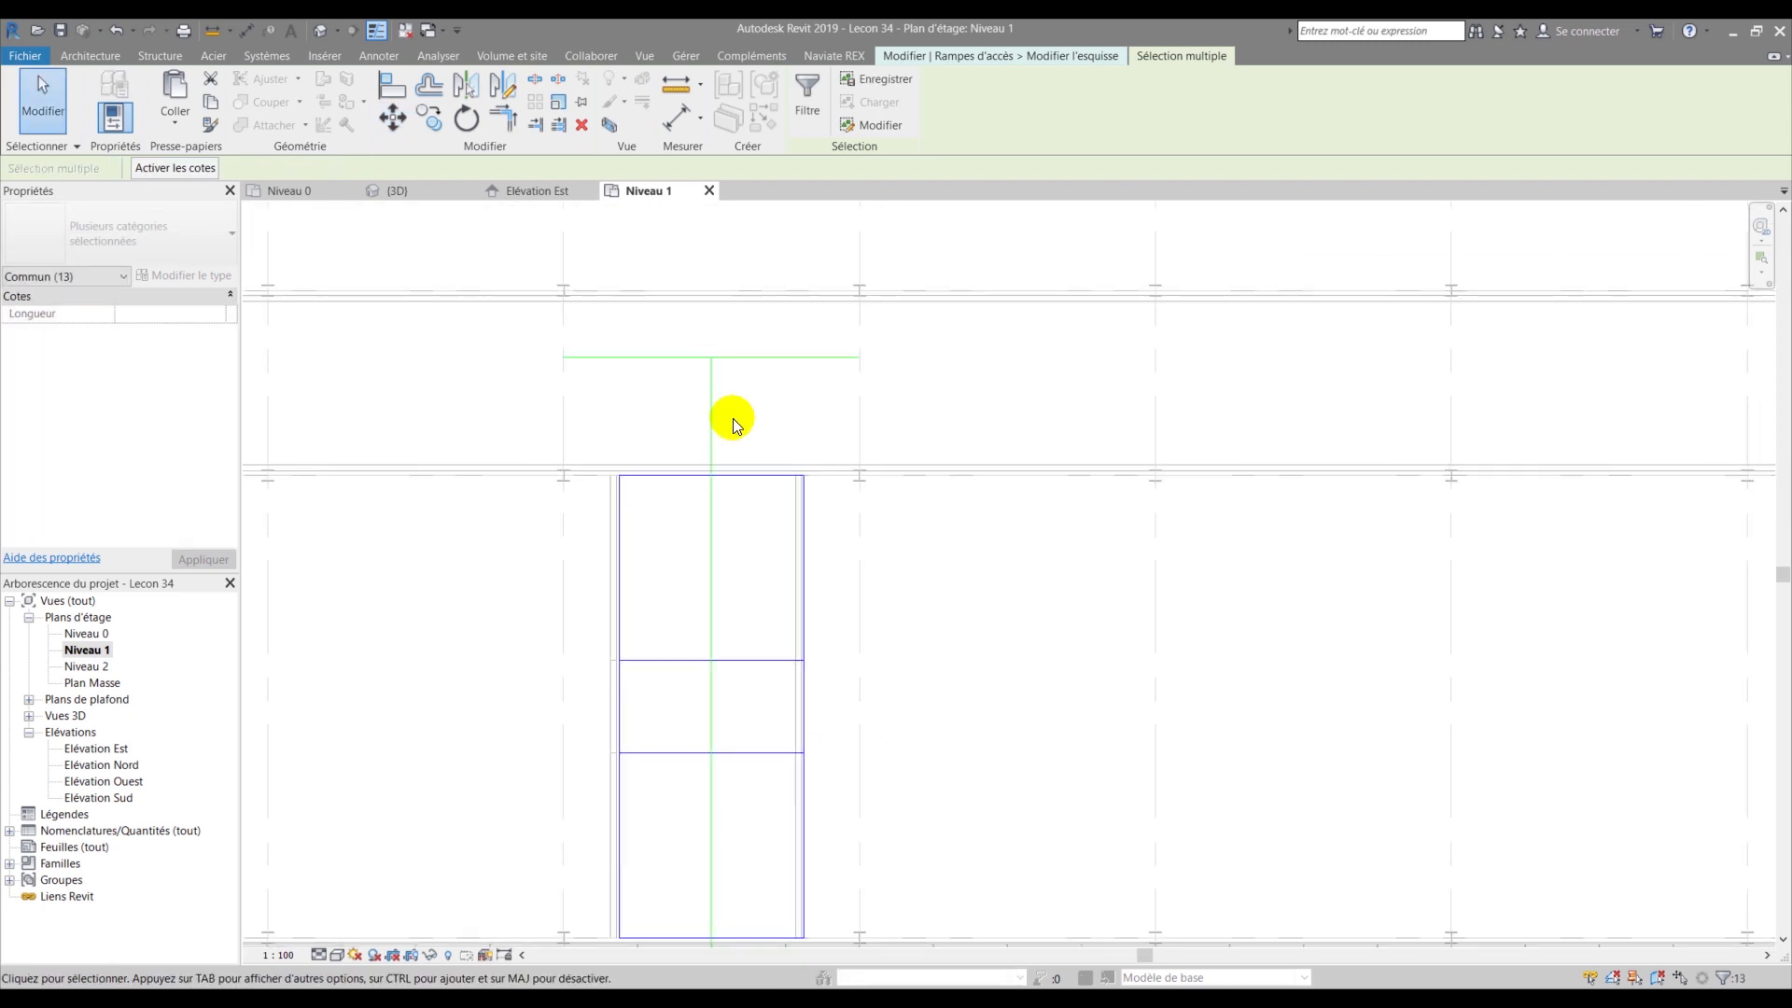
key(Escape)
key(Delete)
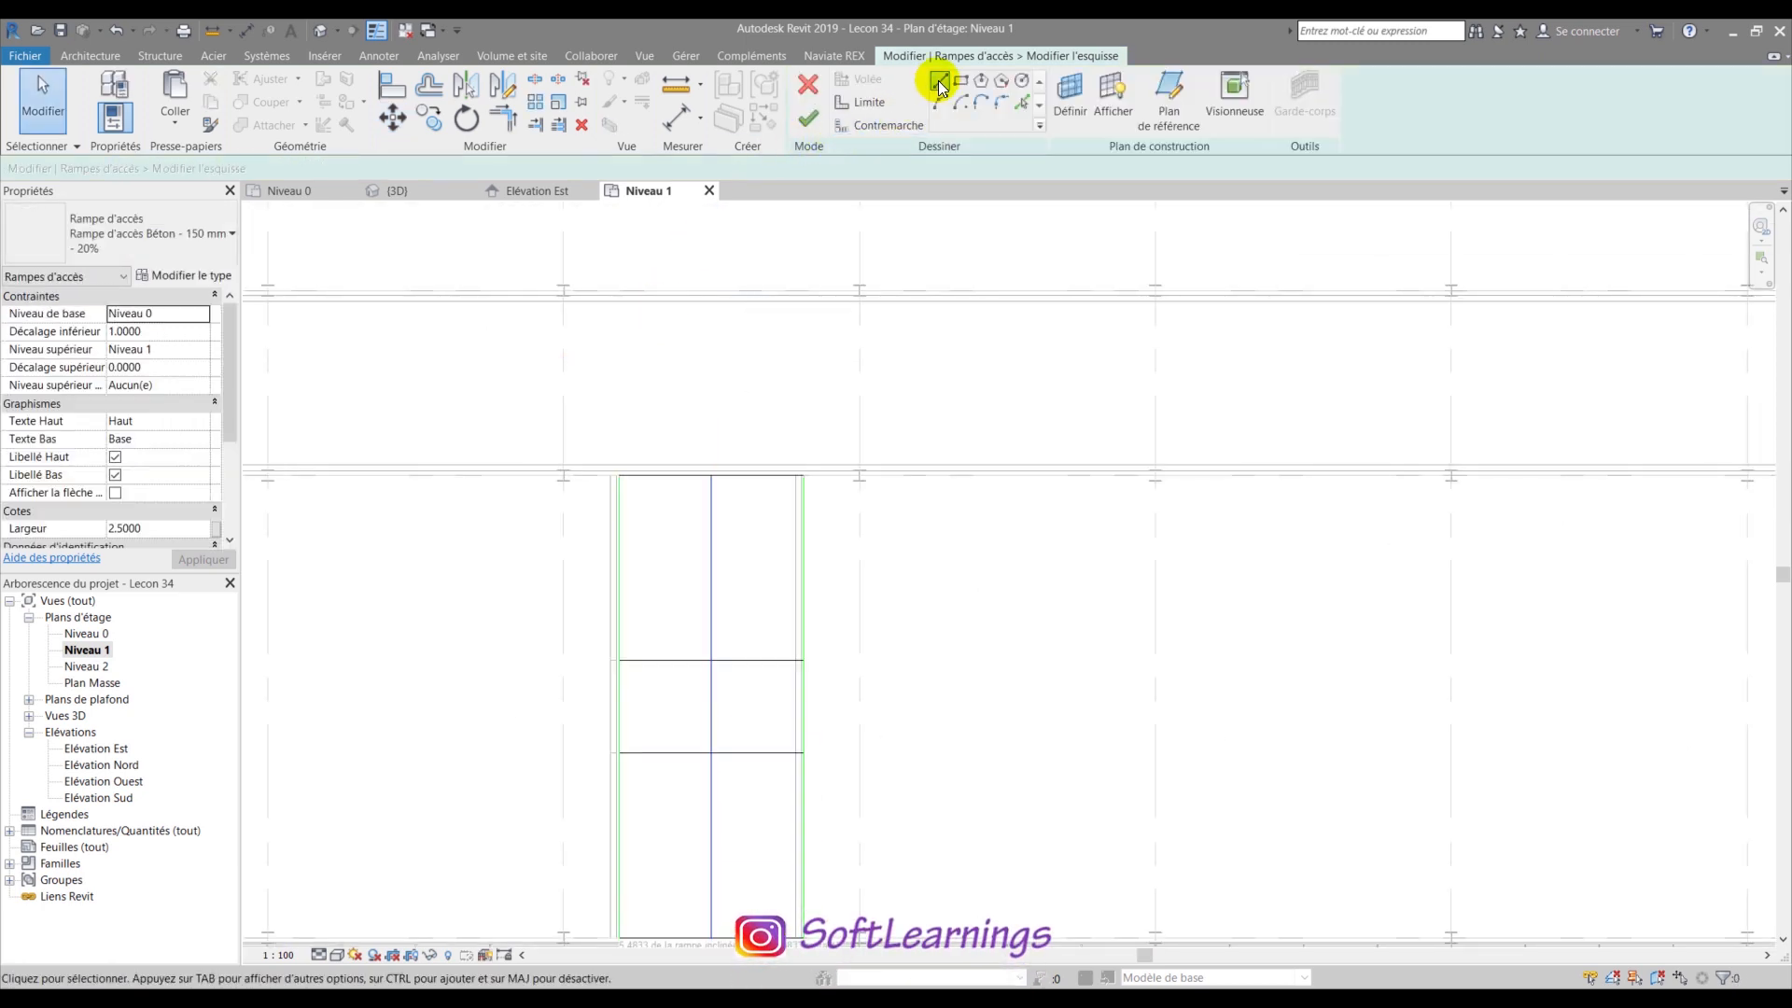
- Draw boundary guide lines at the ramp's left upper corner: 0.60 m down from grid 2, then 0.60 m across to the ramp edge
click(940, 87)
scroll(618, 478, up, 5)
scroll(658, 402, up, 3)
scroll(628, 452, down, 3)
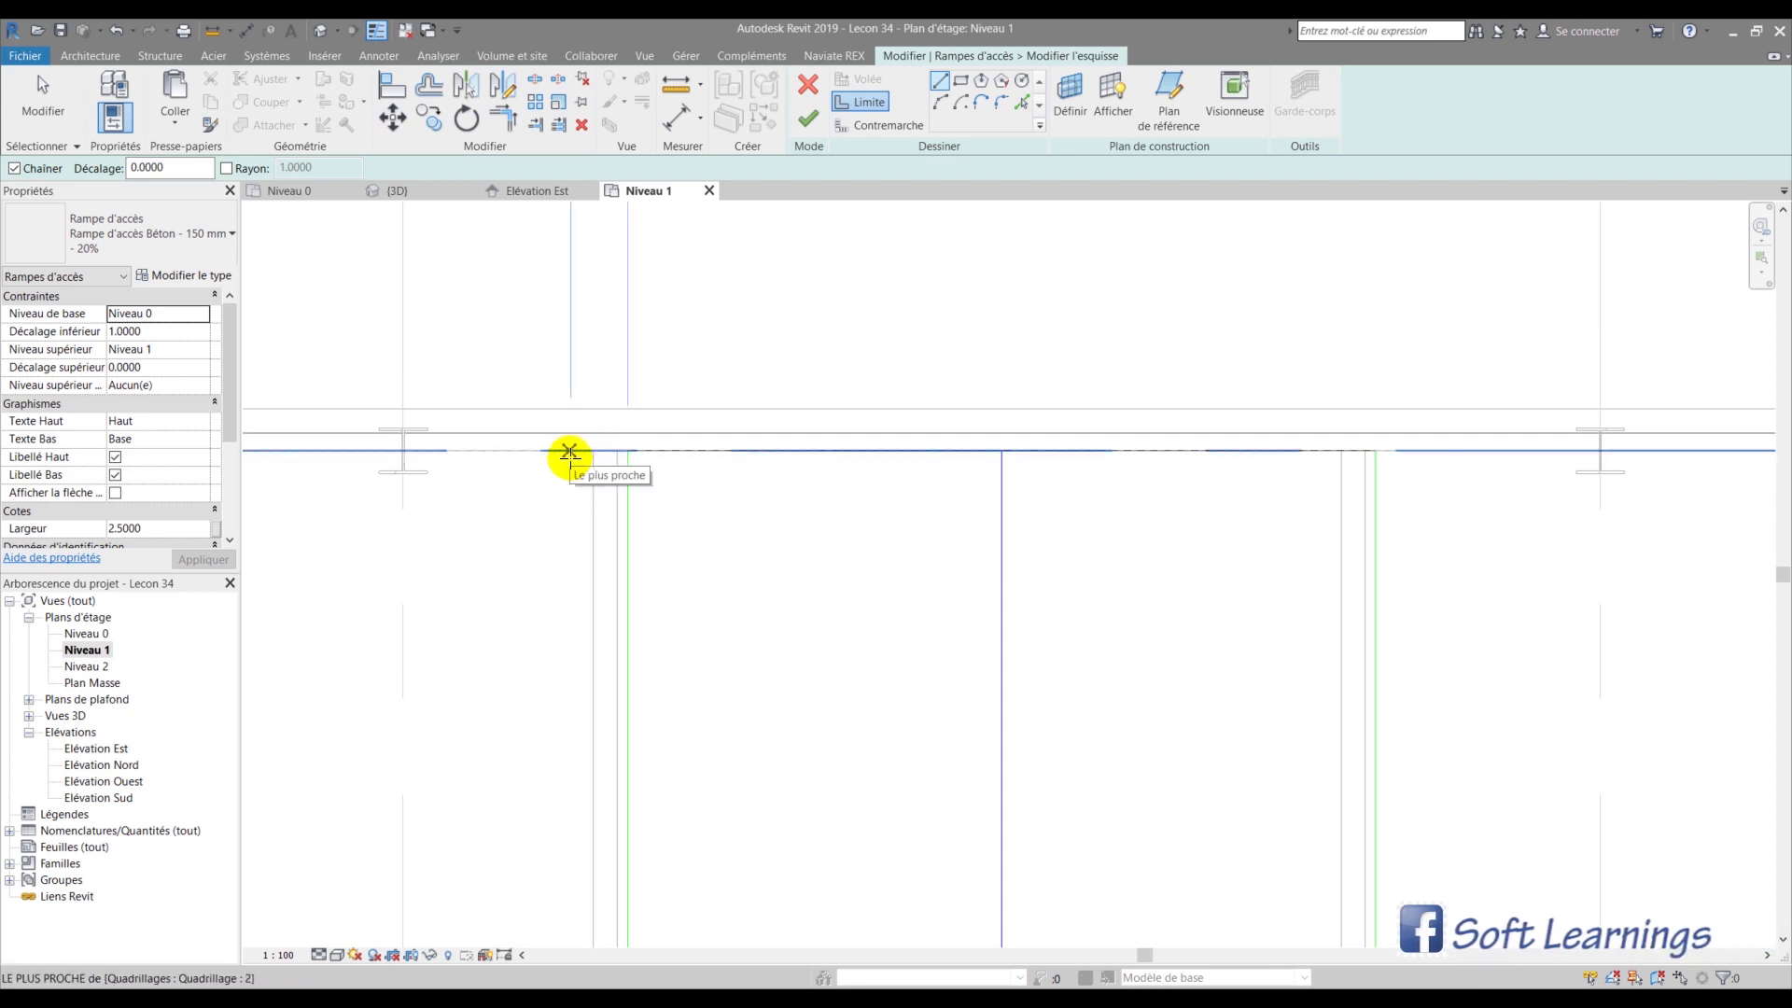
click(568, 452)
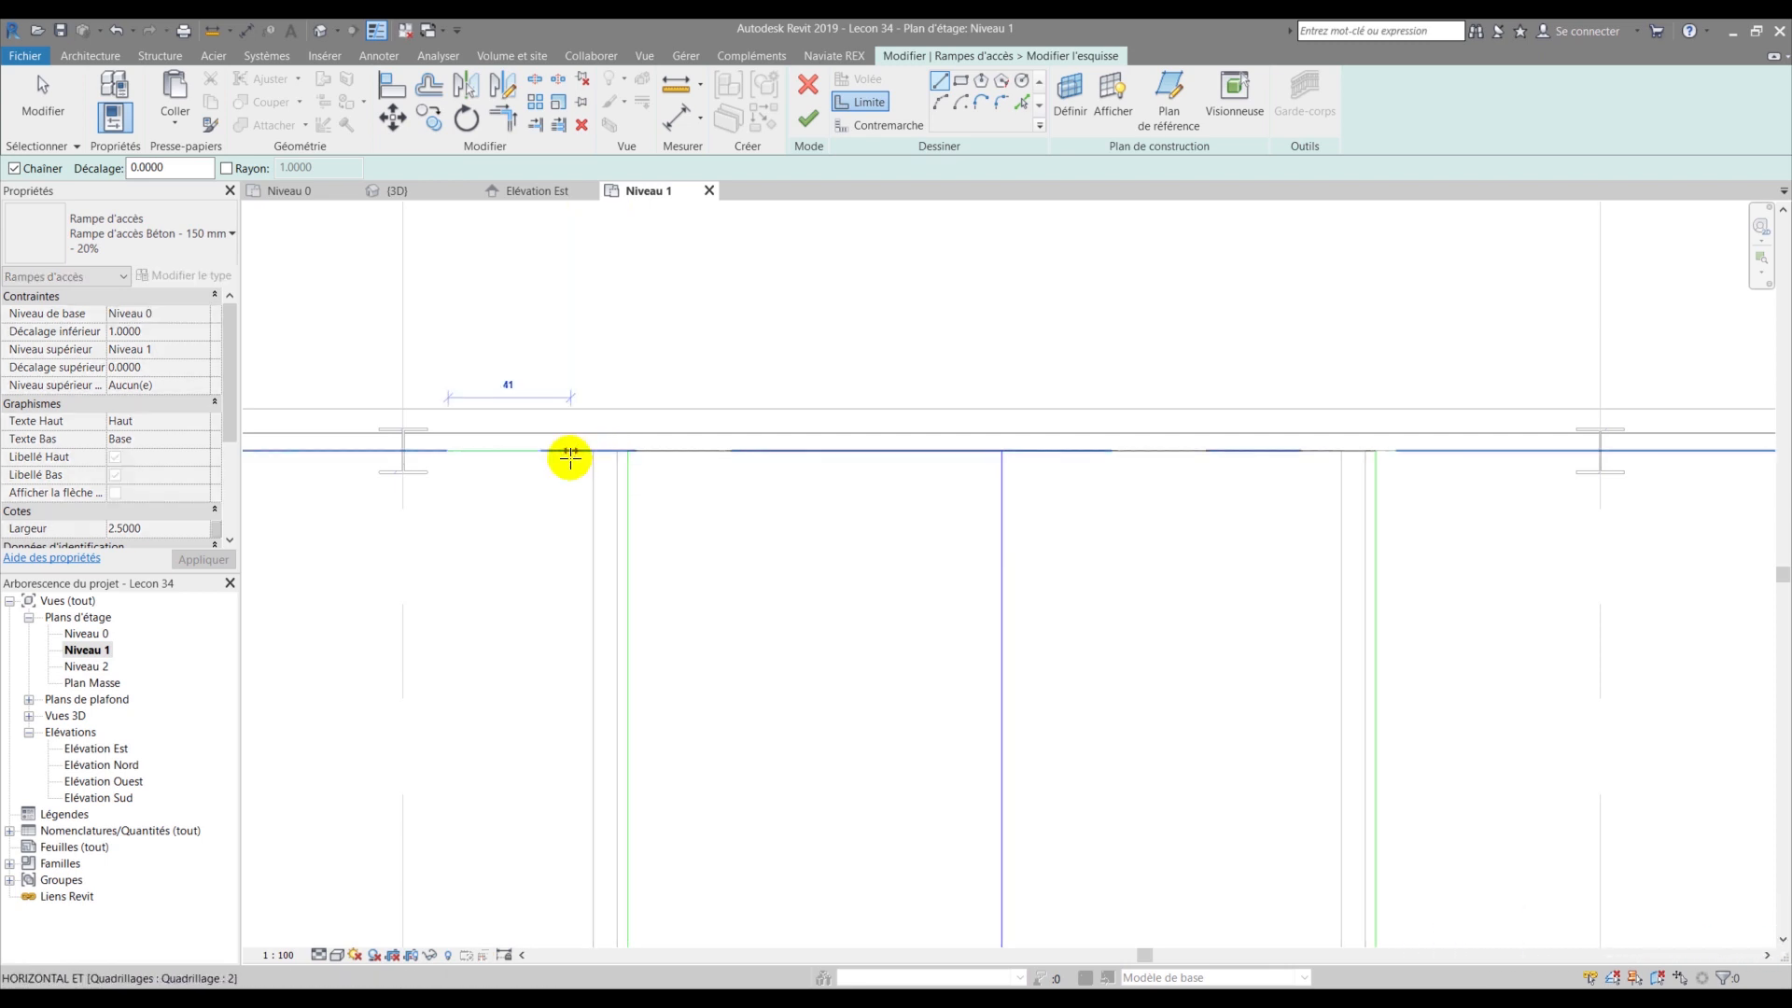
scroll(553, 434, down, 2)
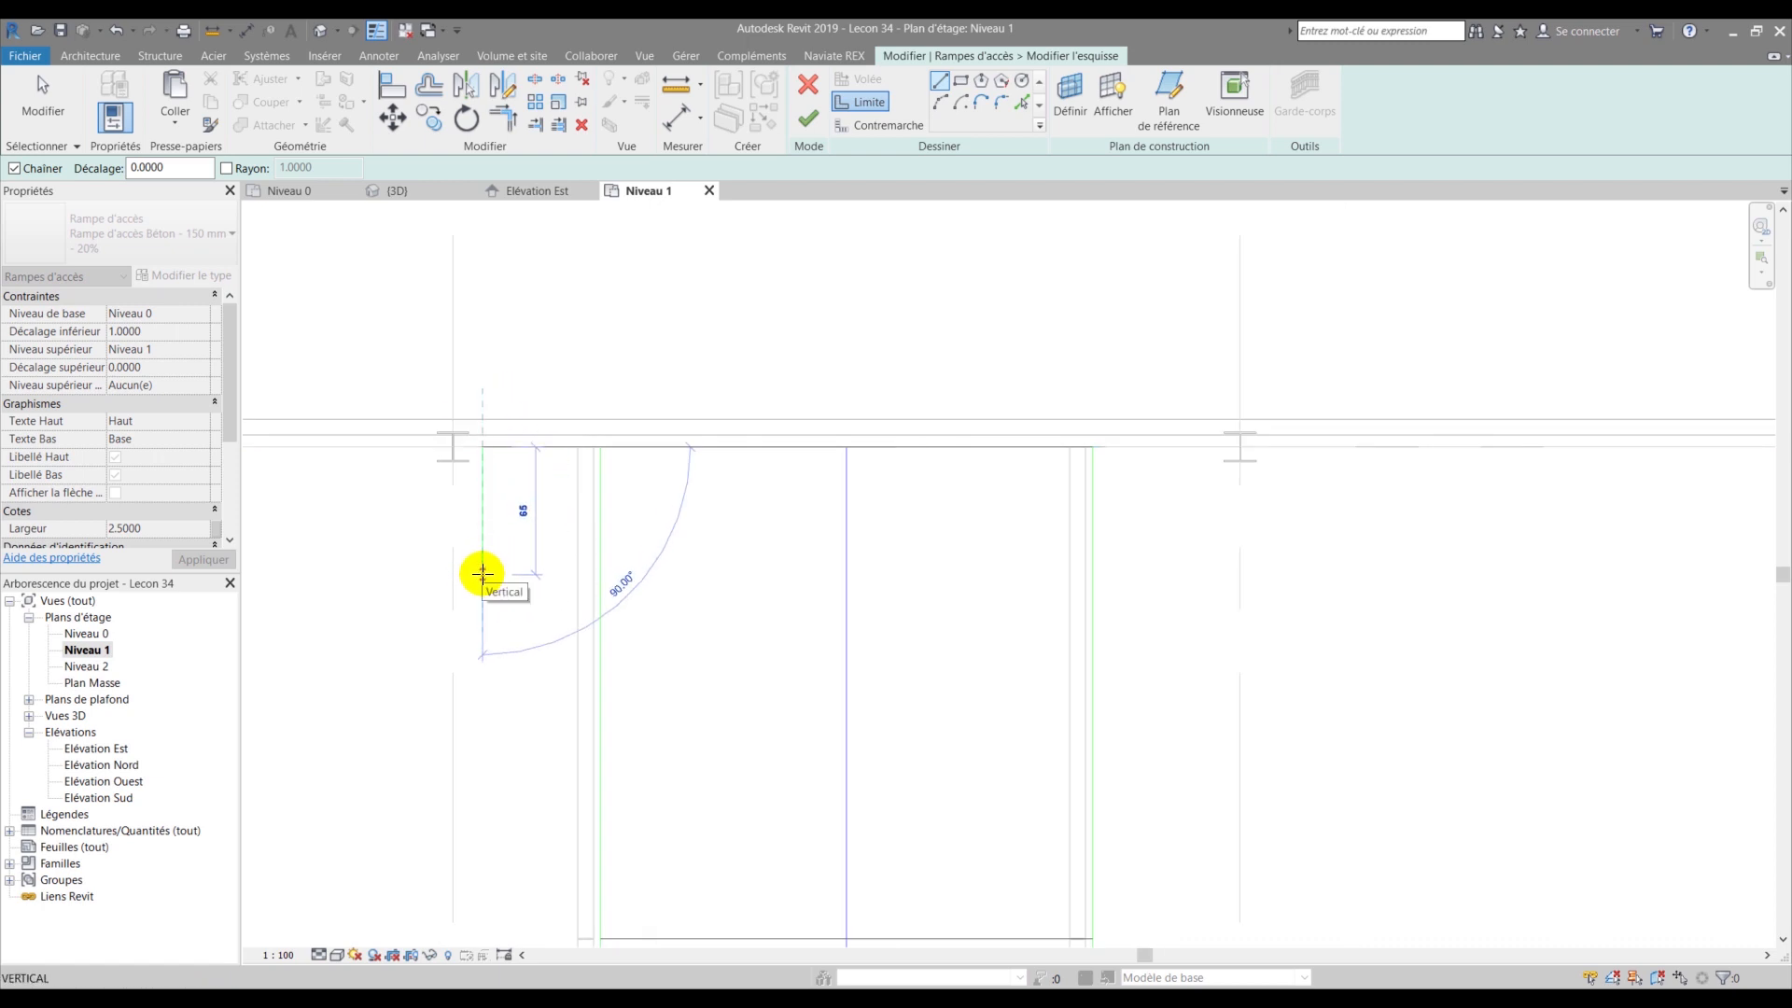
click(482, 564)
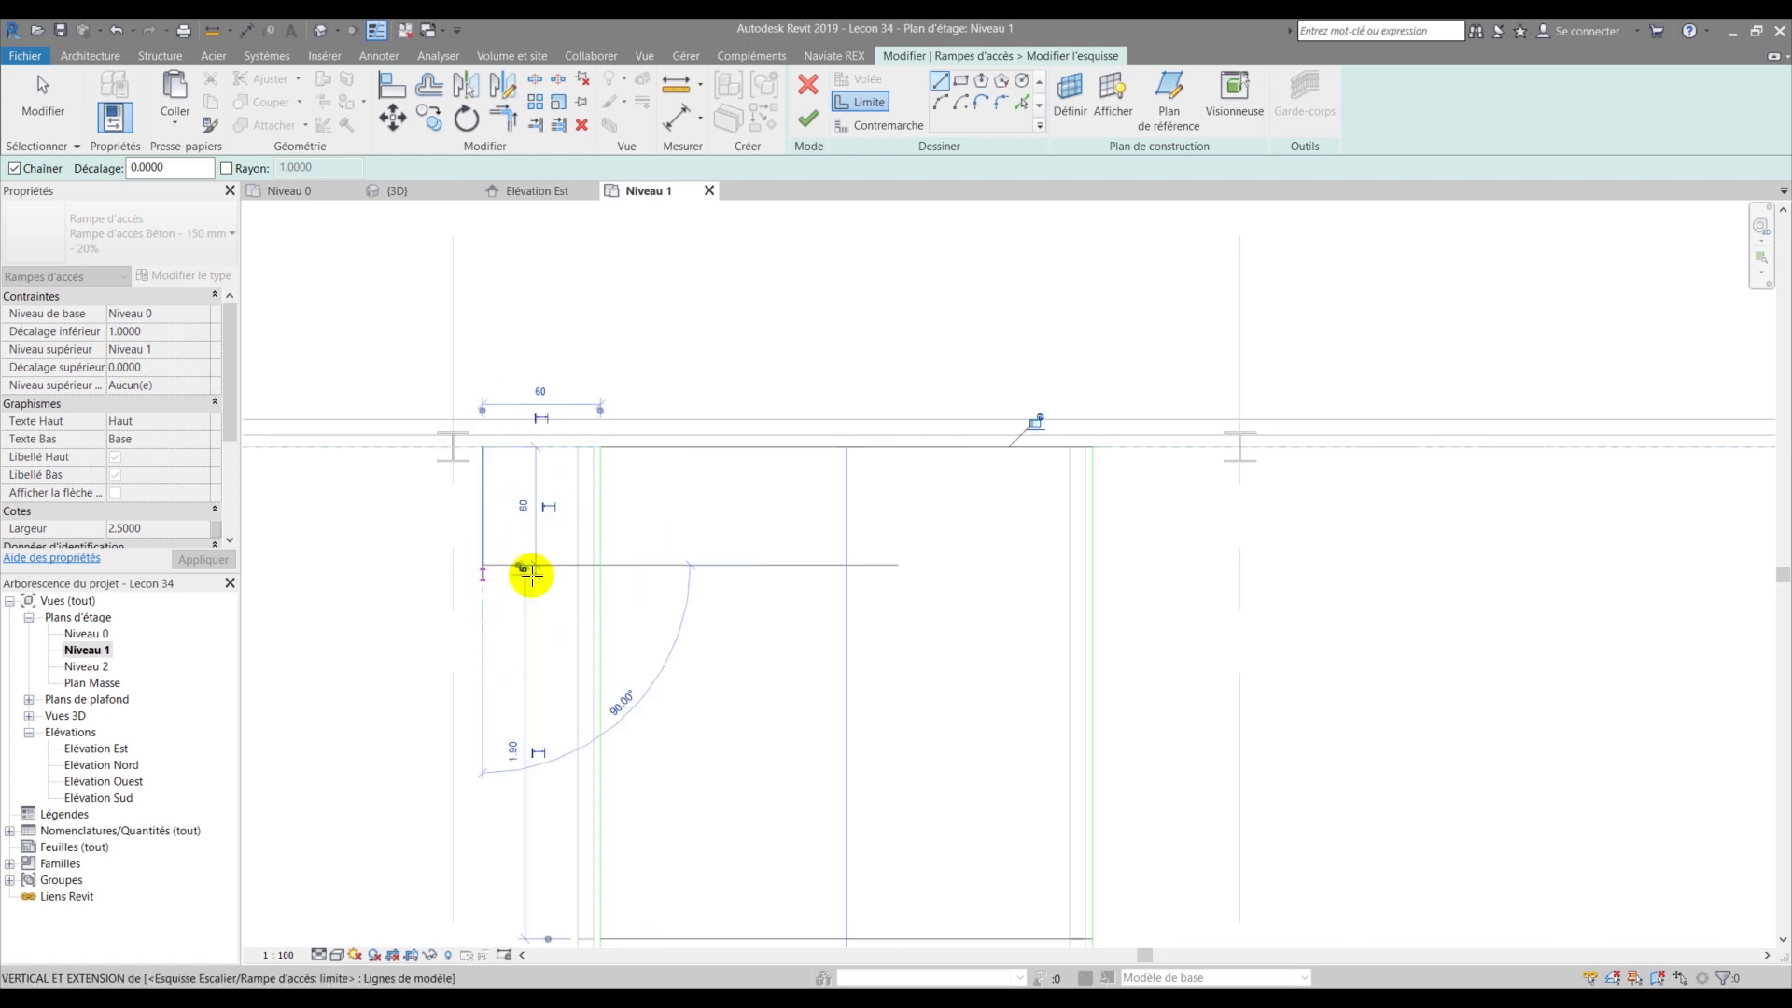
click(598, 563)
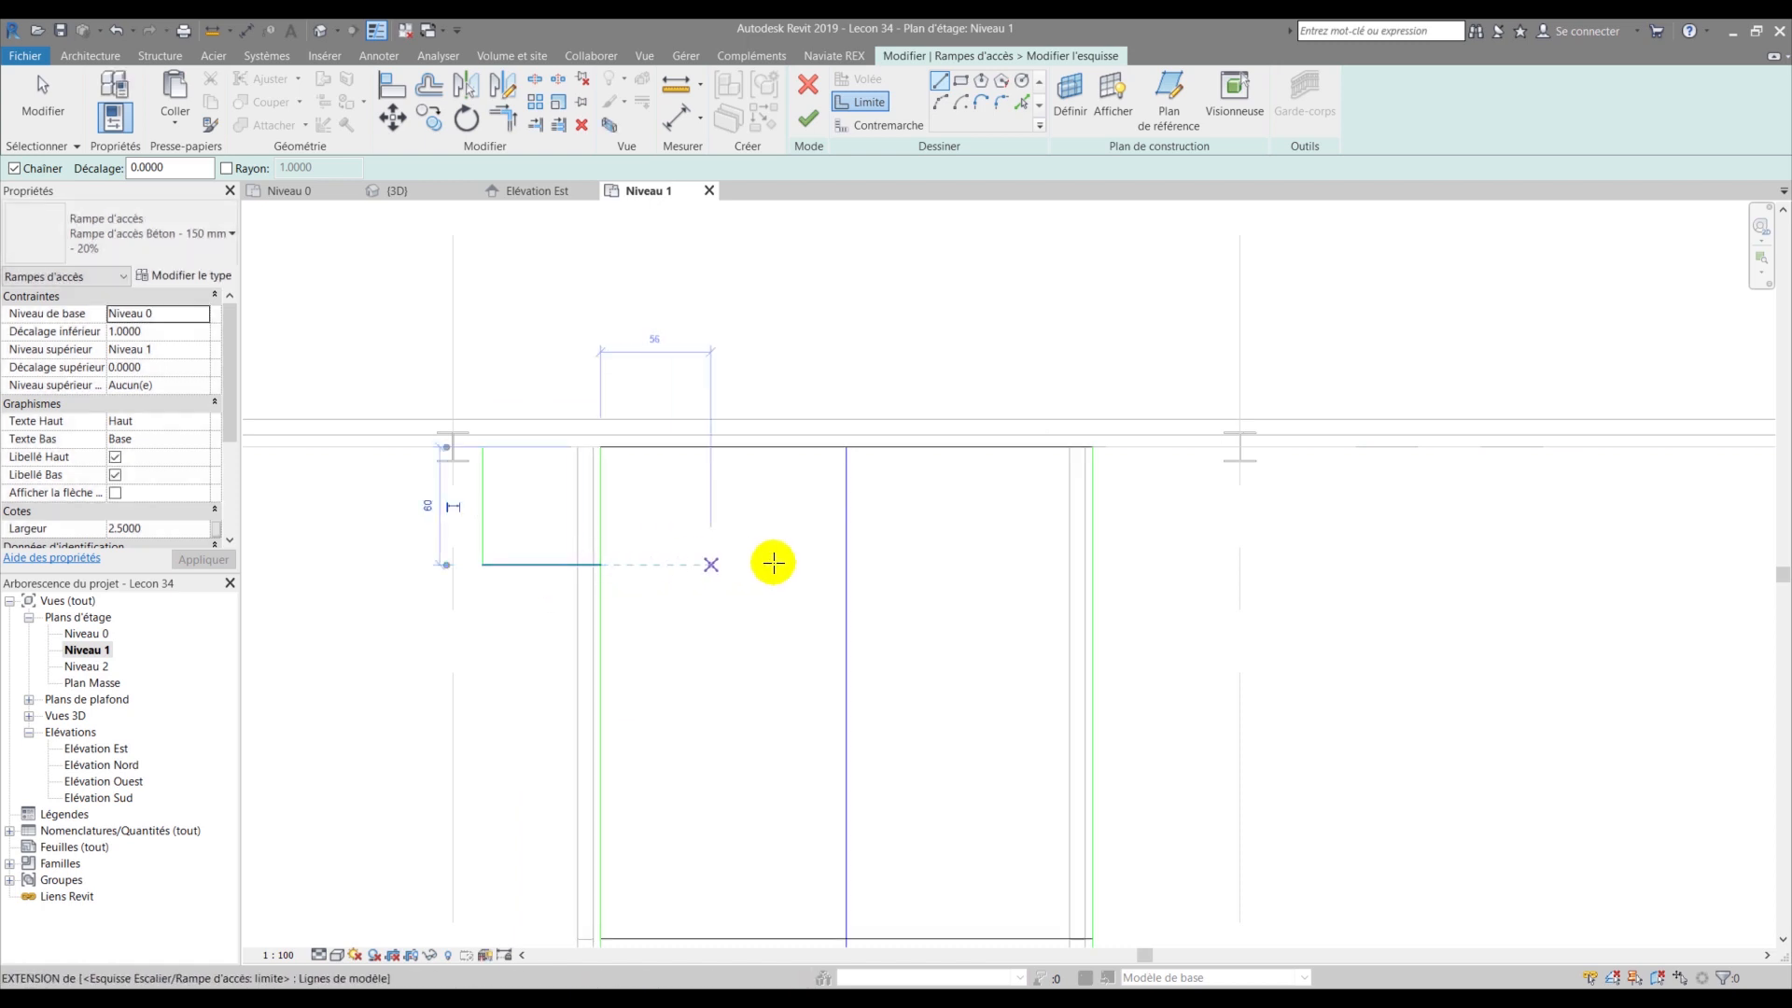
- Draw matching guide lines at the ramp's right upper corner: 0.60 m outward from the edge, then vertically up to the walkway railing
click(1088, 564)
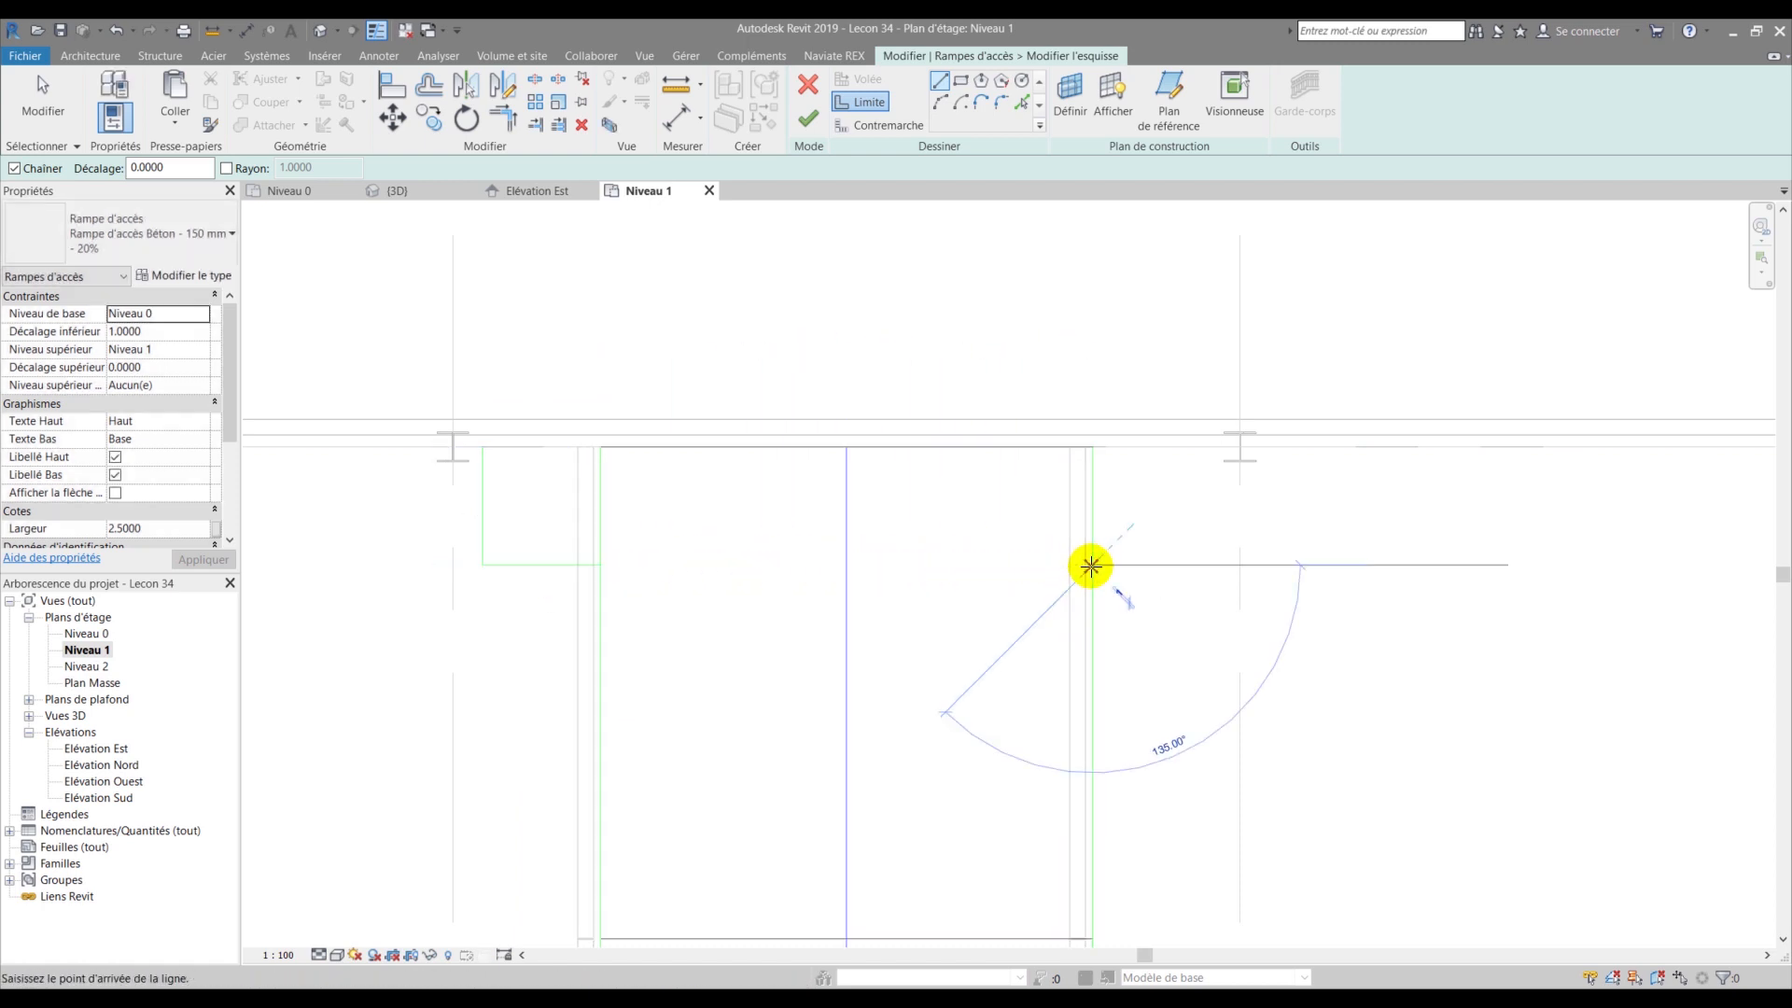
text(.)
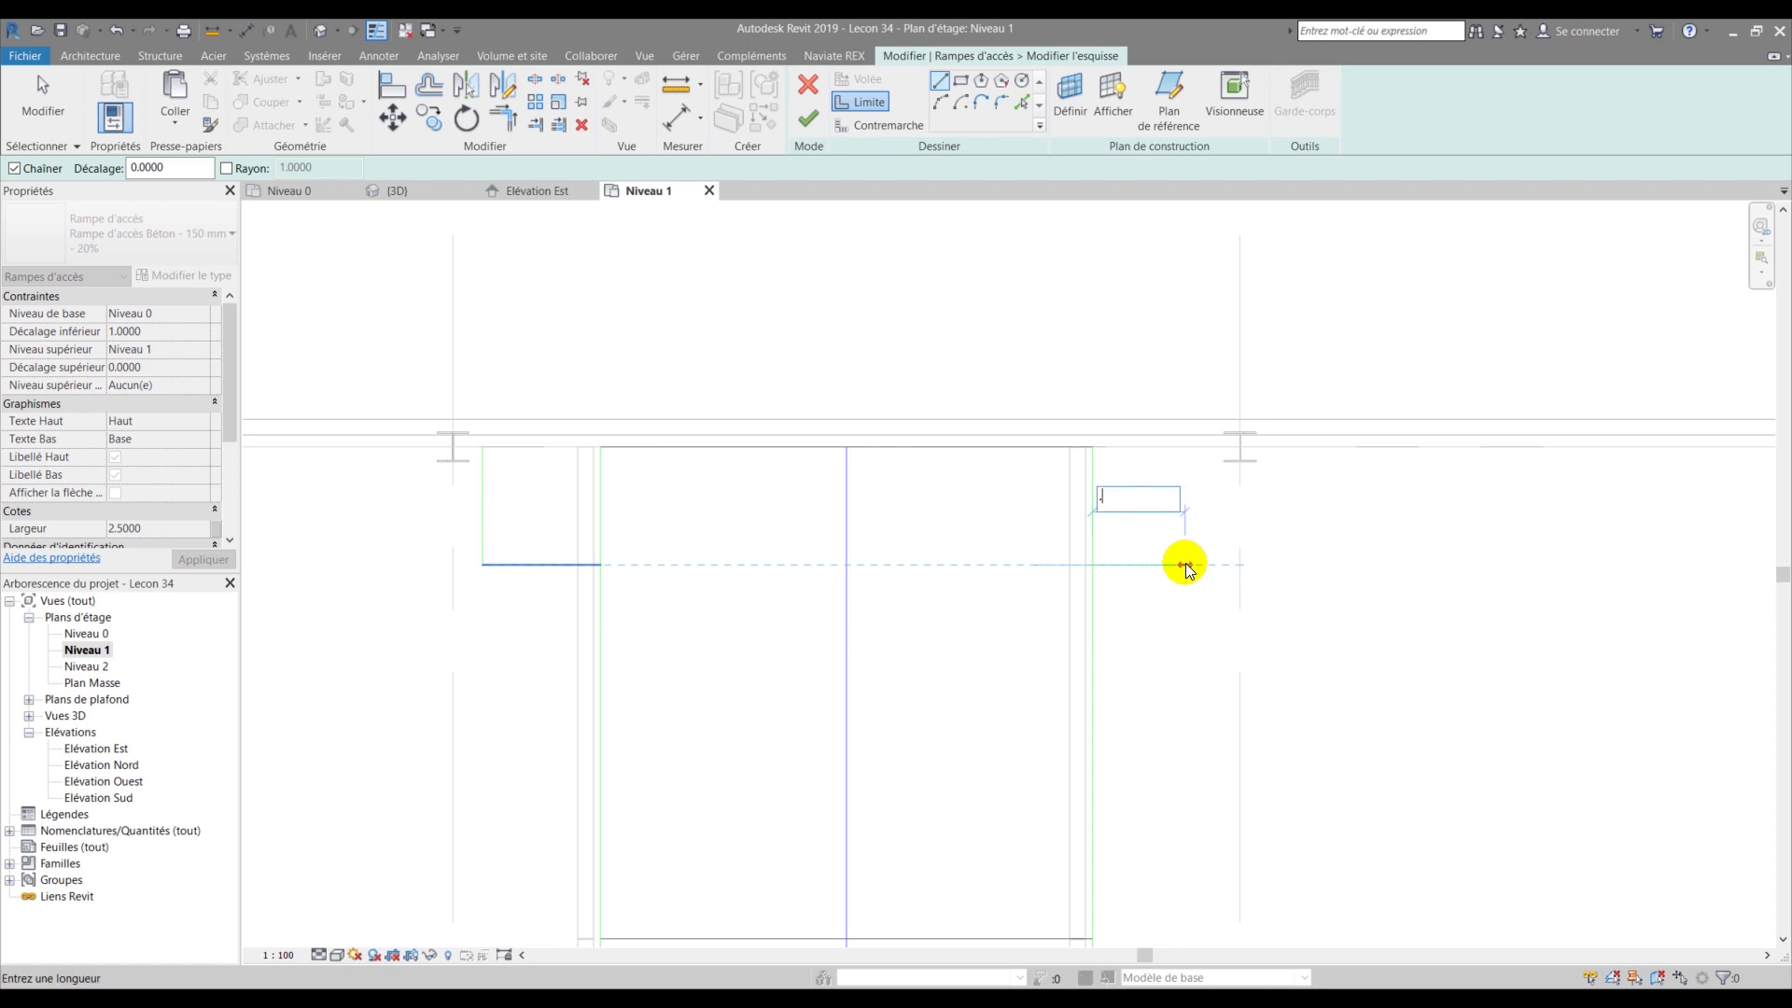
text(6)
key(Return)
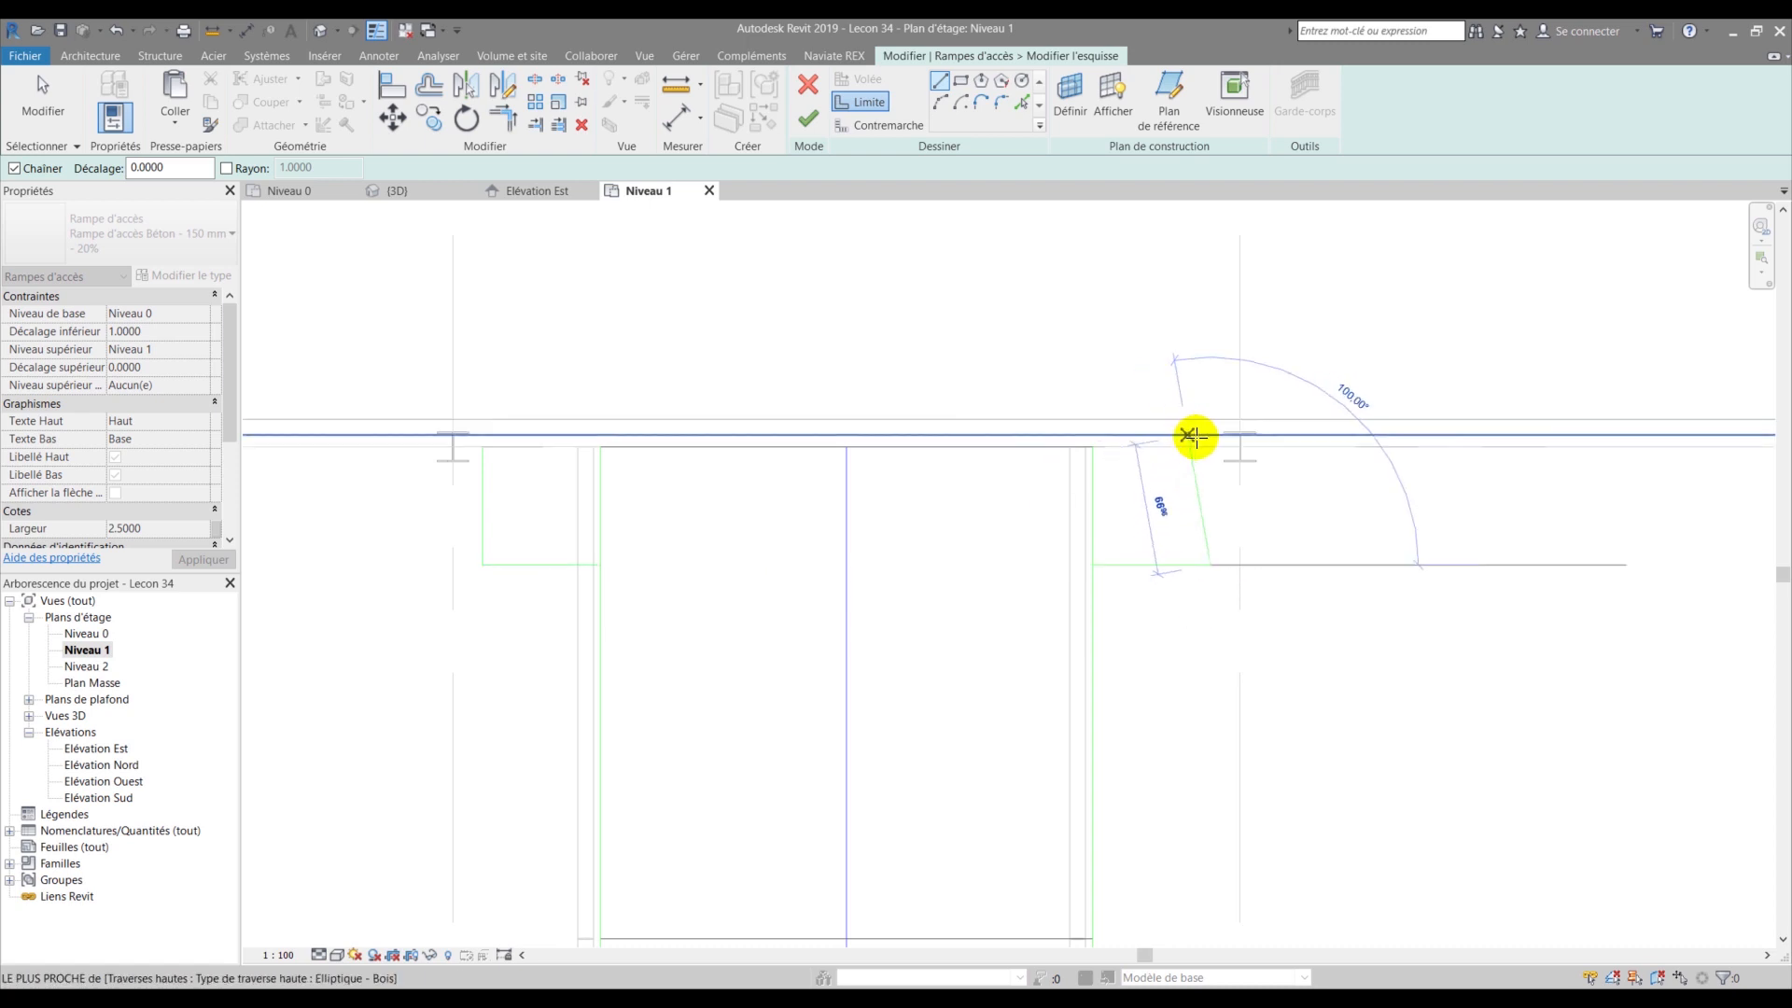
click(1209, 435)
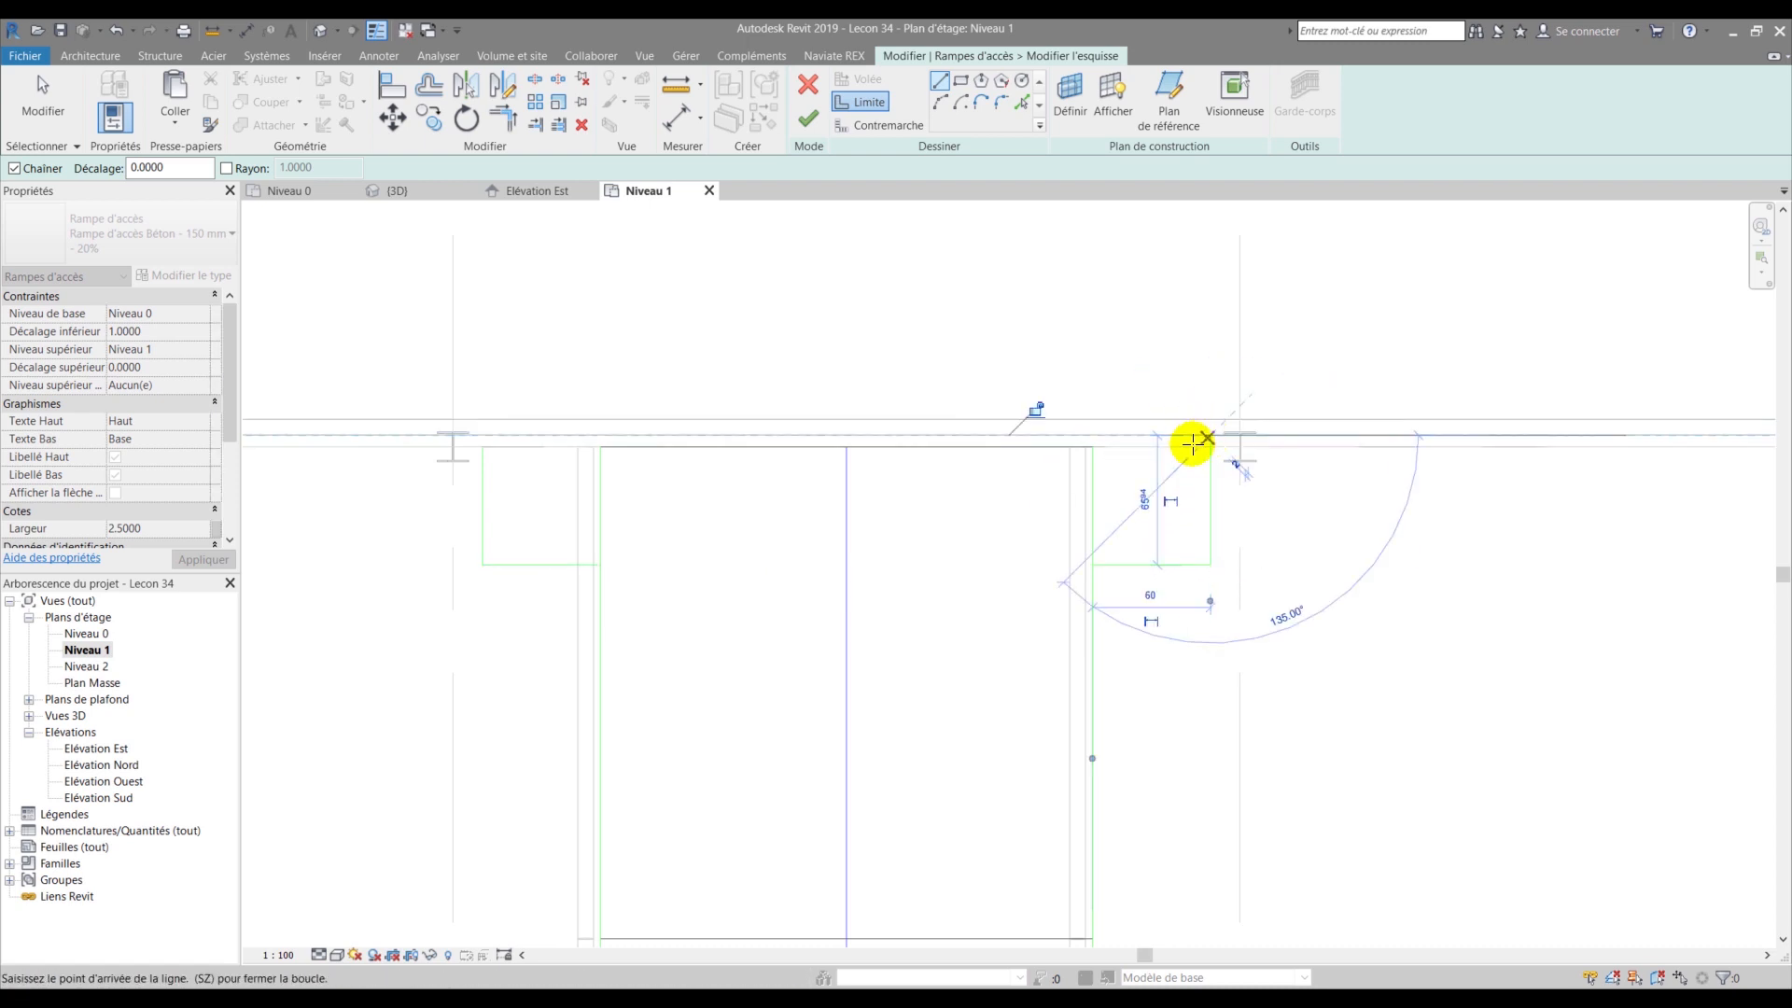
key(Escape)
key(Escape)
- Draw a 0.60 m radius boundary arc at each upper corner, curving from the ramp's side edge outward to grid 2
scroll(1129, 467, up, 2)
click(938, 105)
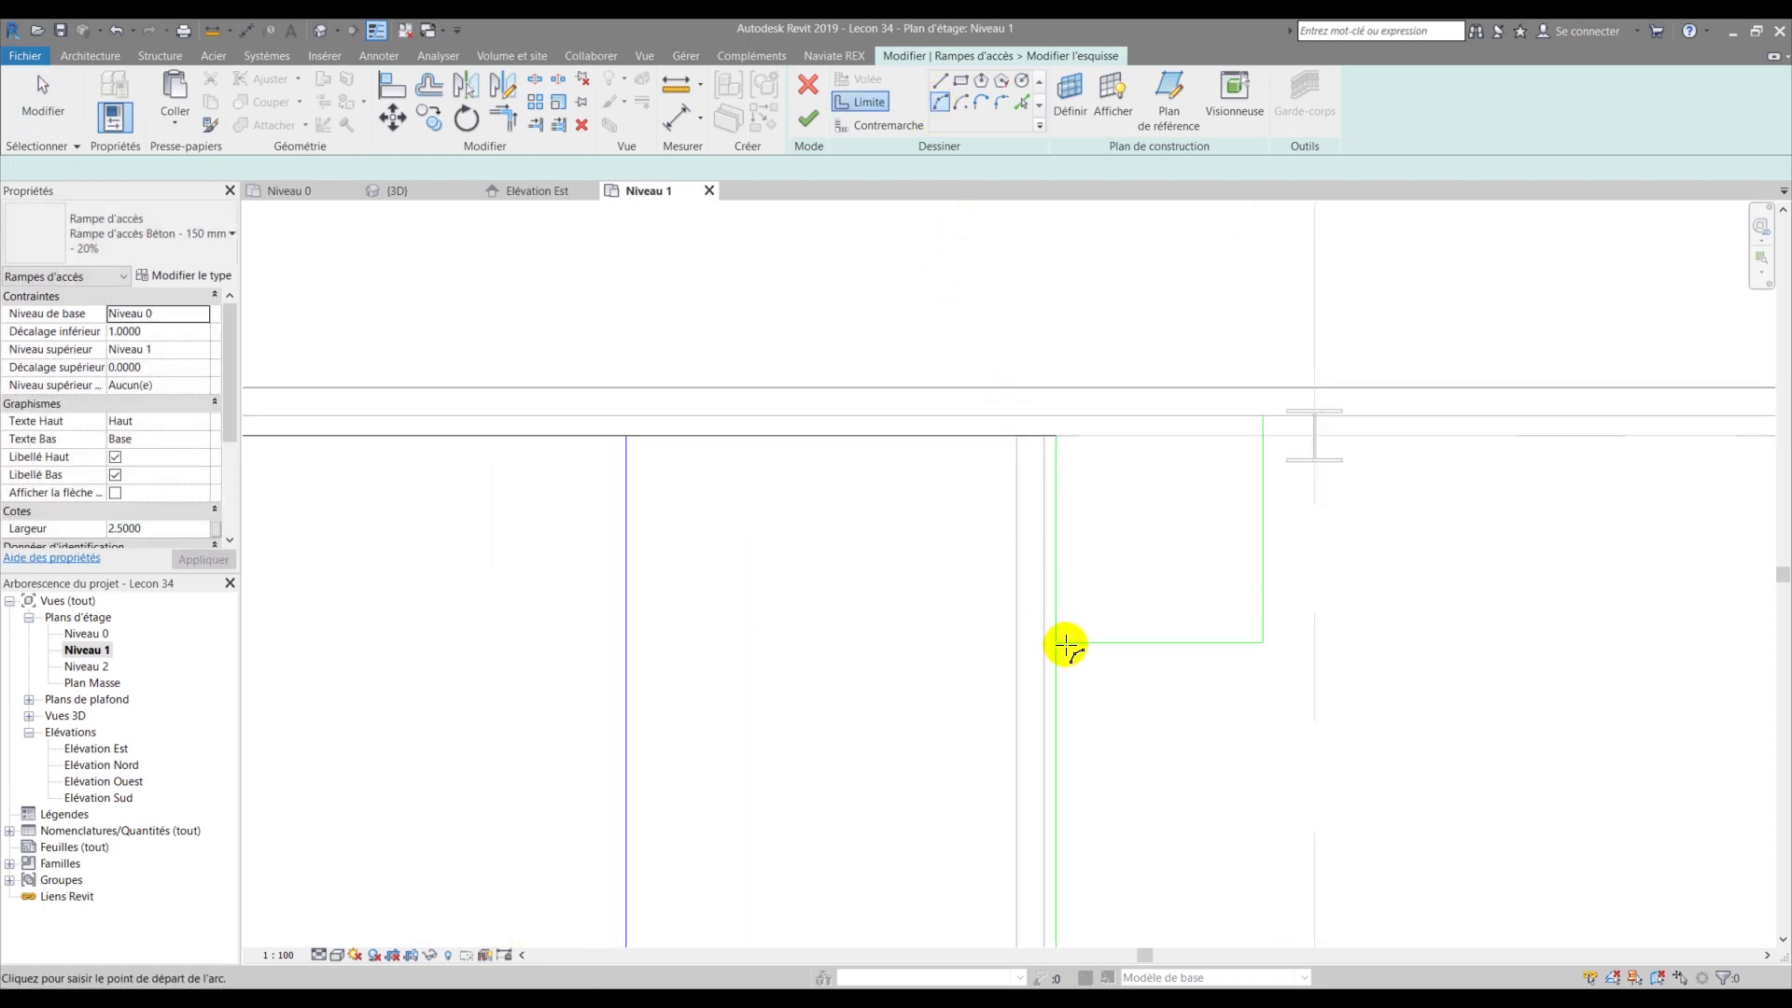
click(1056, 642)
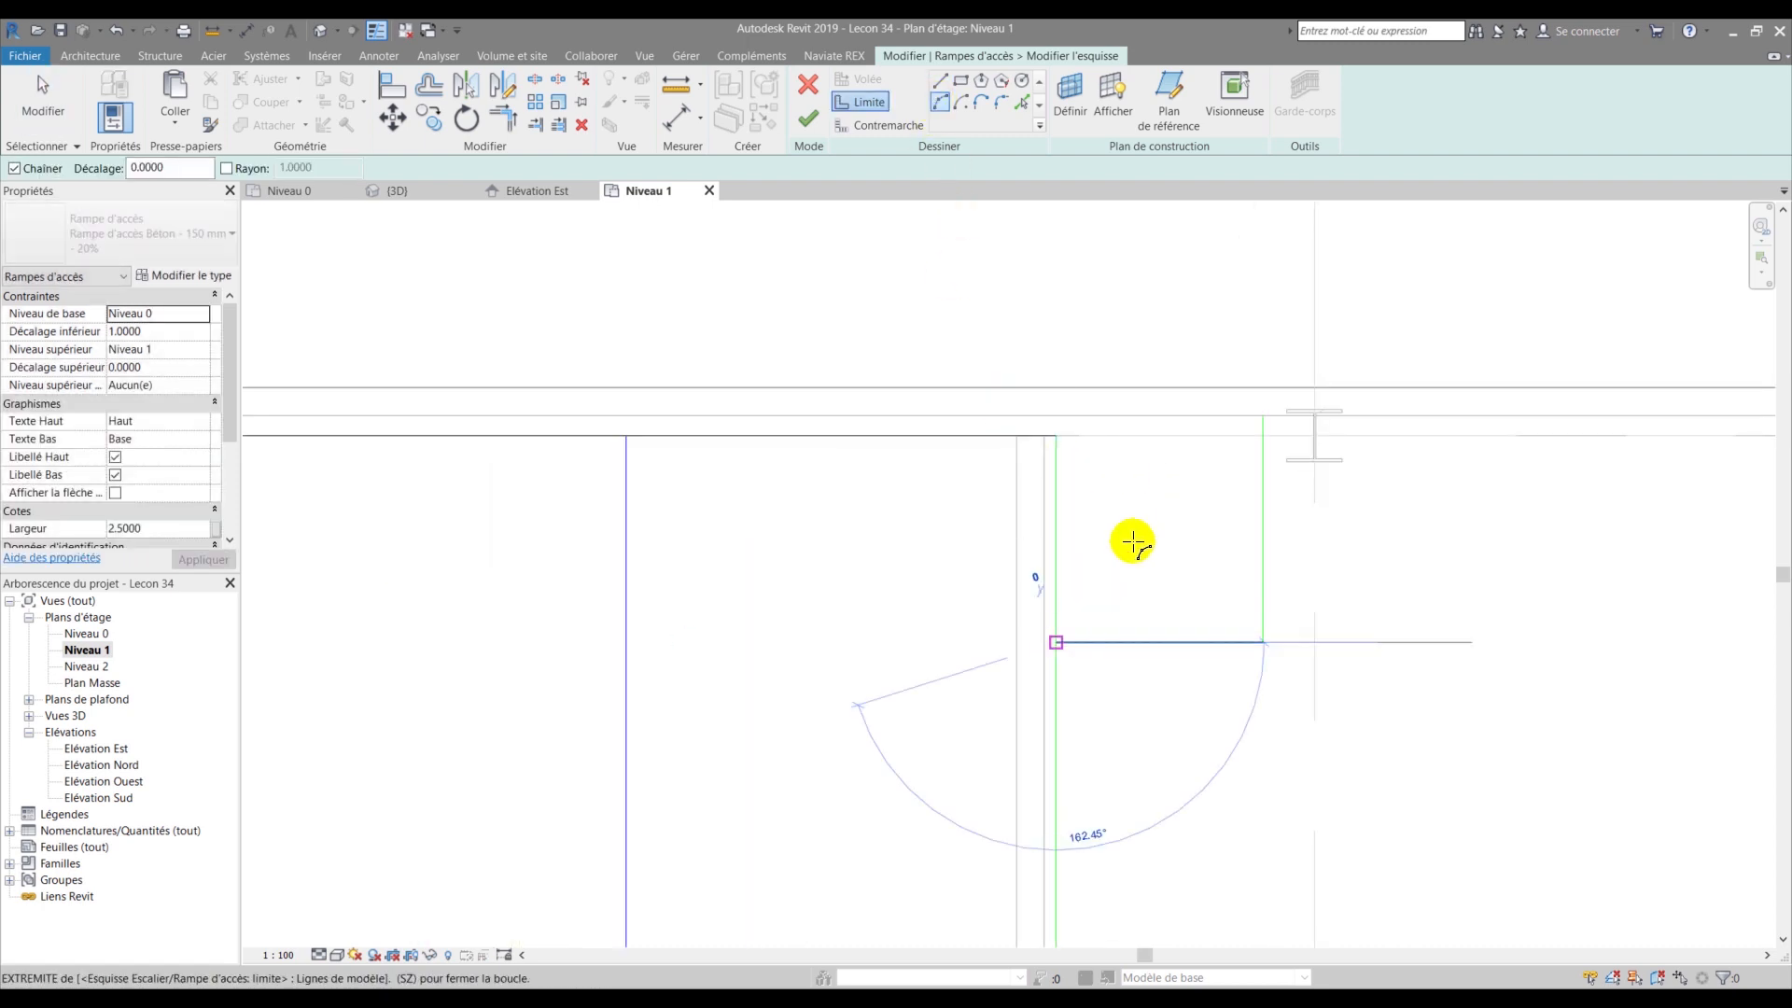
click(1261, 435)
click(1175, 473)
scroll(1175, 471, down, 5)
scroll(616, 544, up, 4)
click(744, 571)
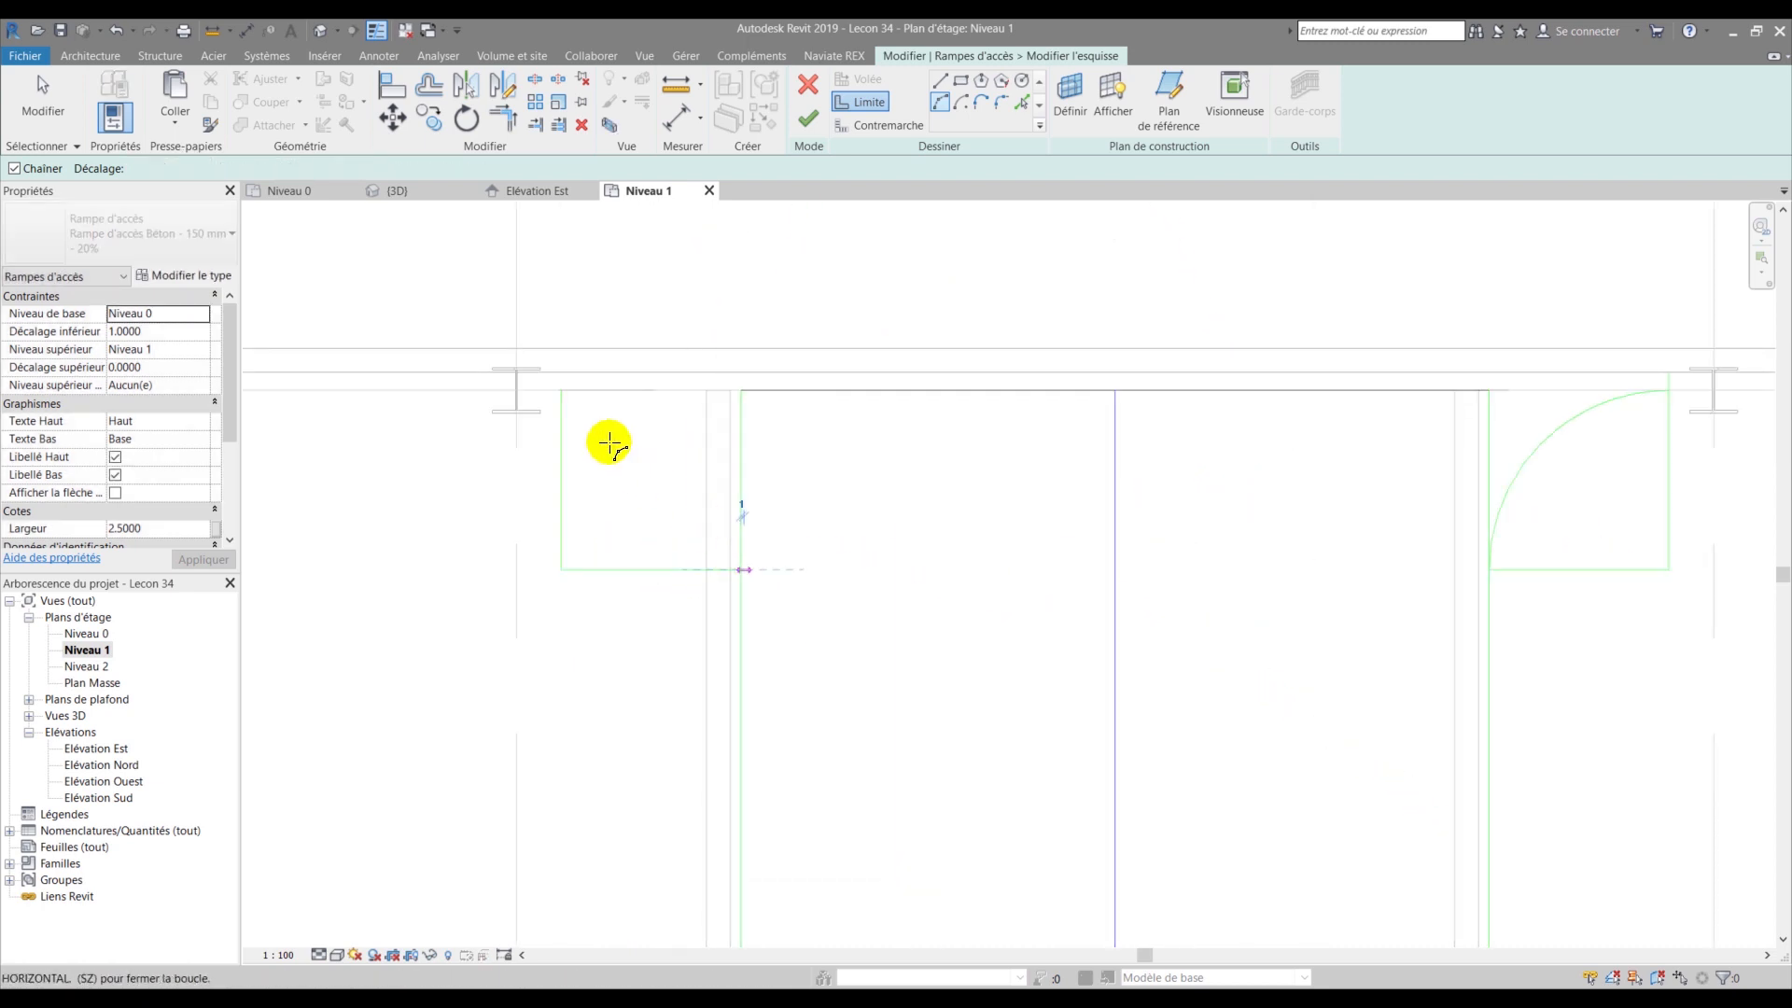
click(562, 391)
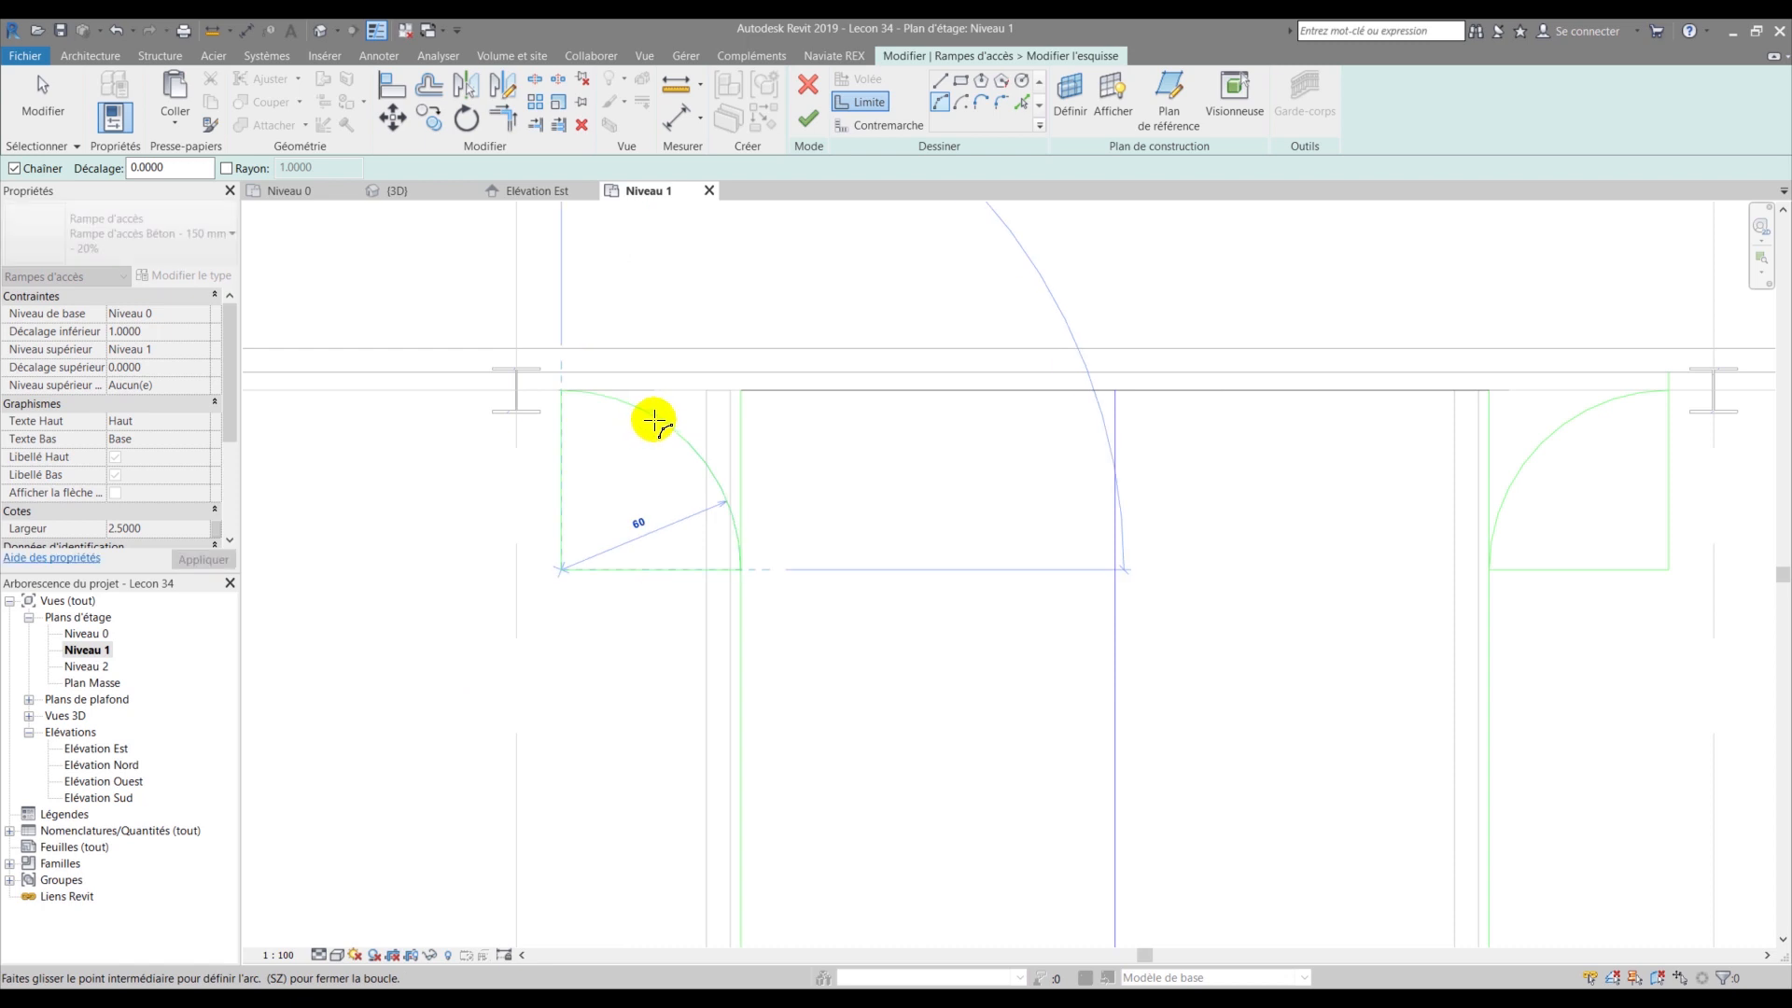
click(653, 417)
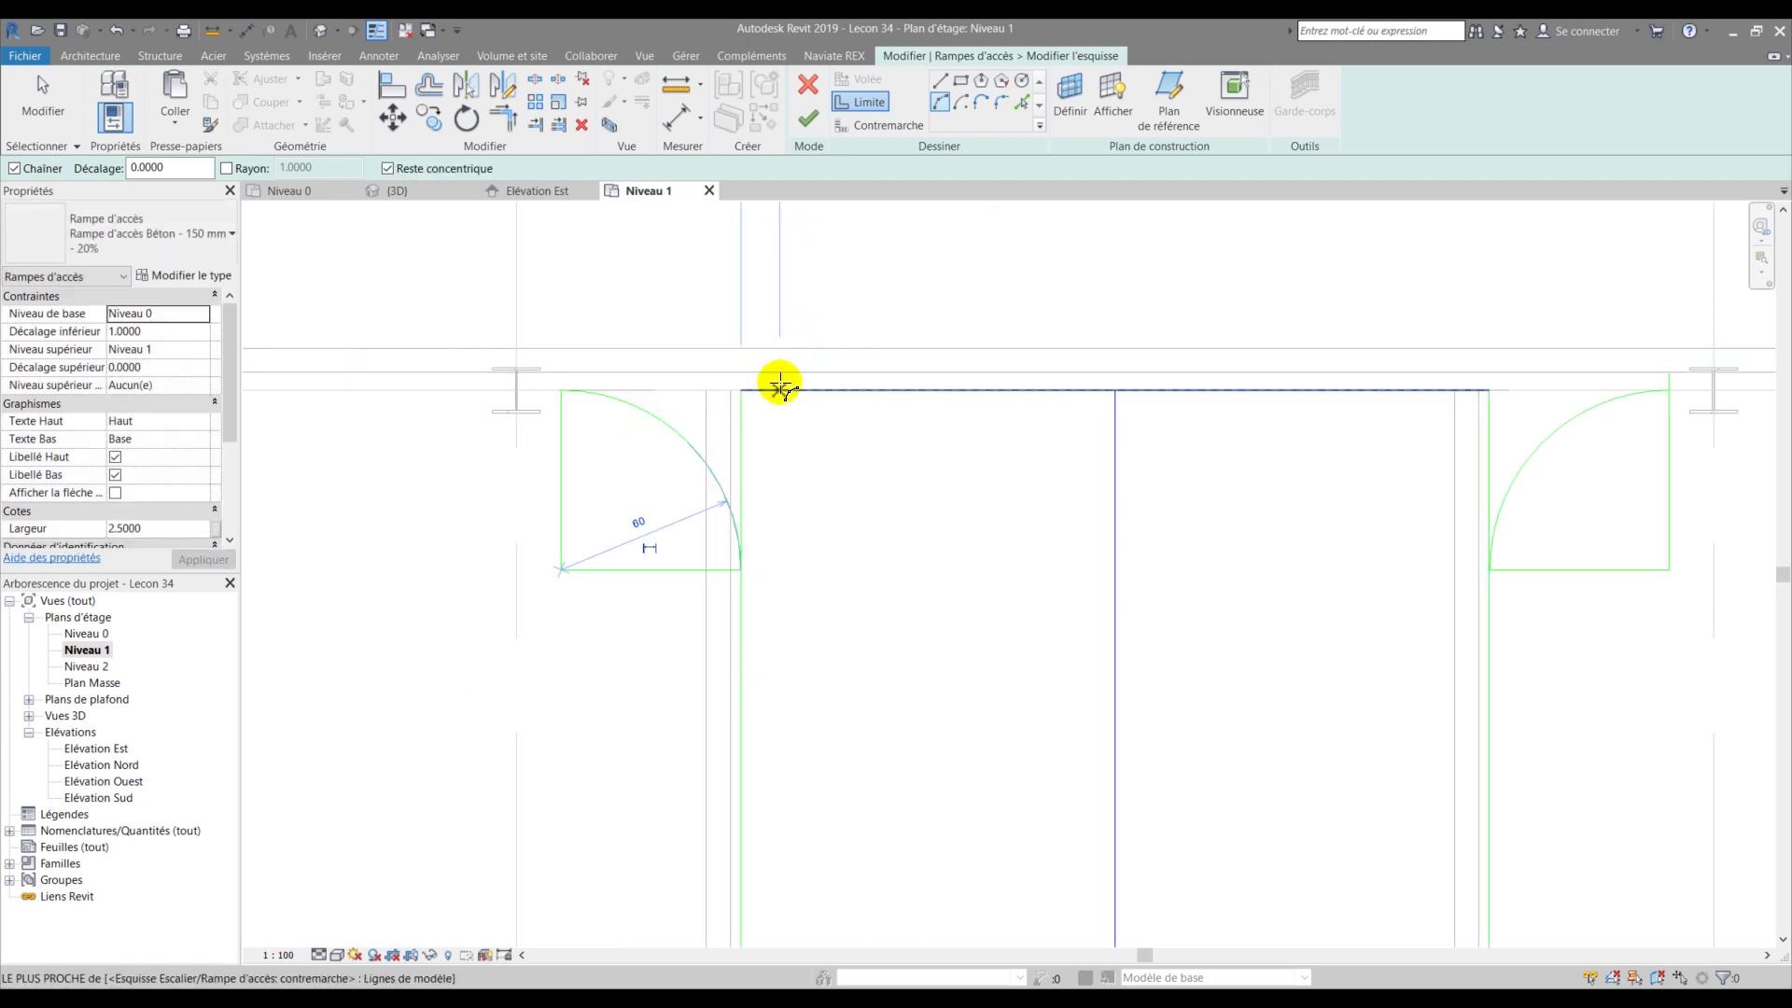
- Trim both side boundary lines of the ramp to the lower ends of the upper corner arcs
key(t)
key(r)
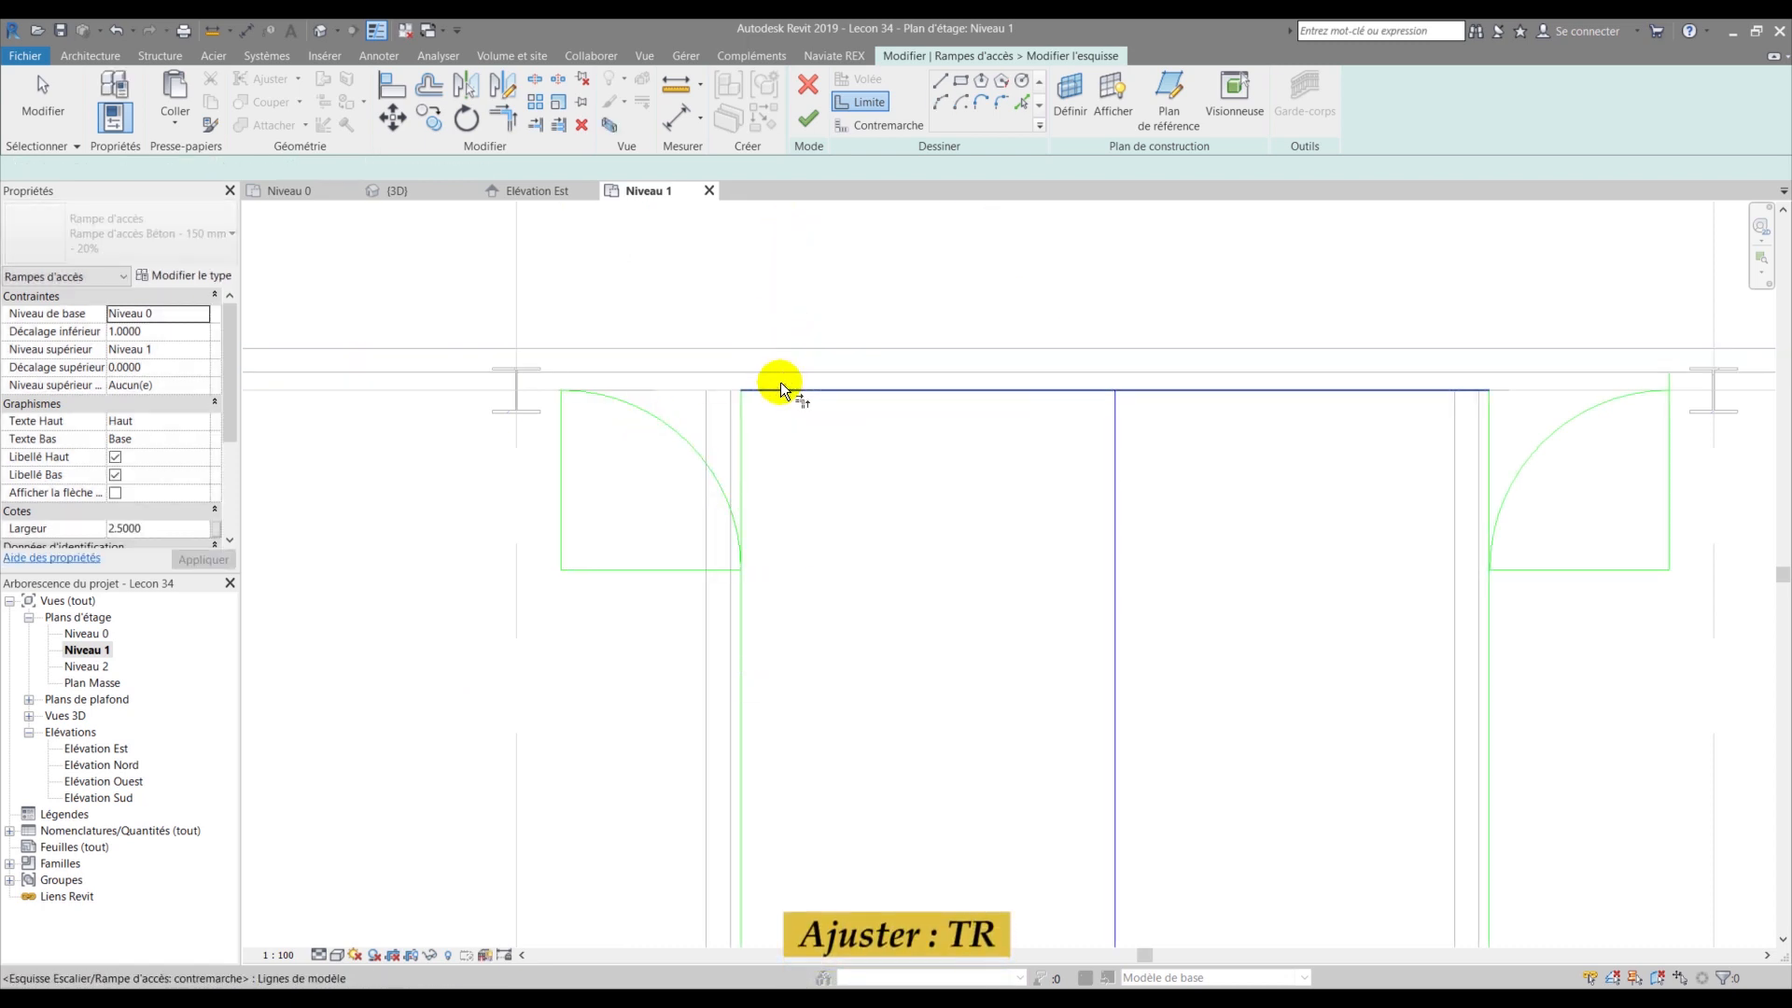
click(687, 445)
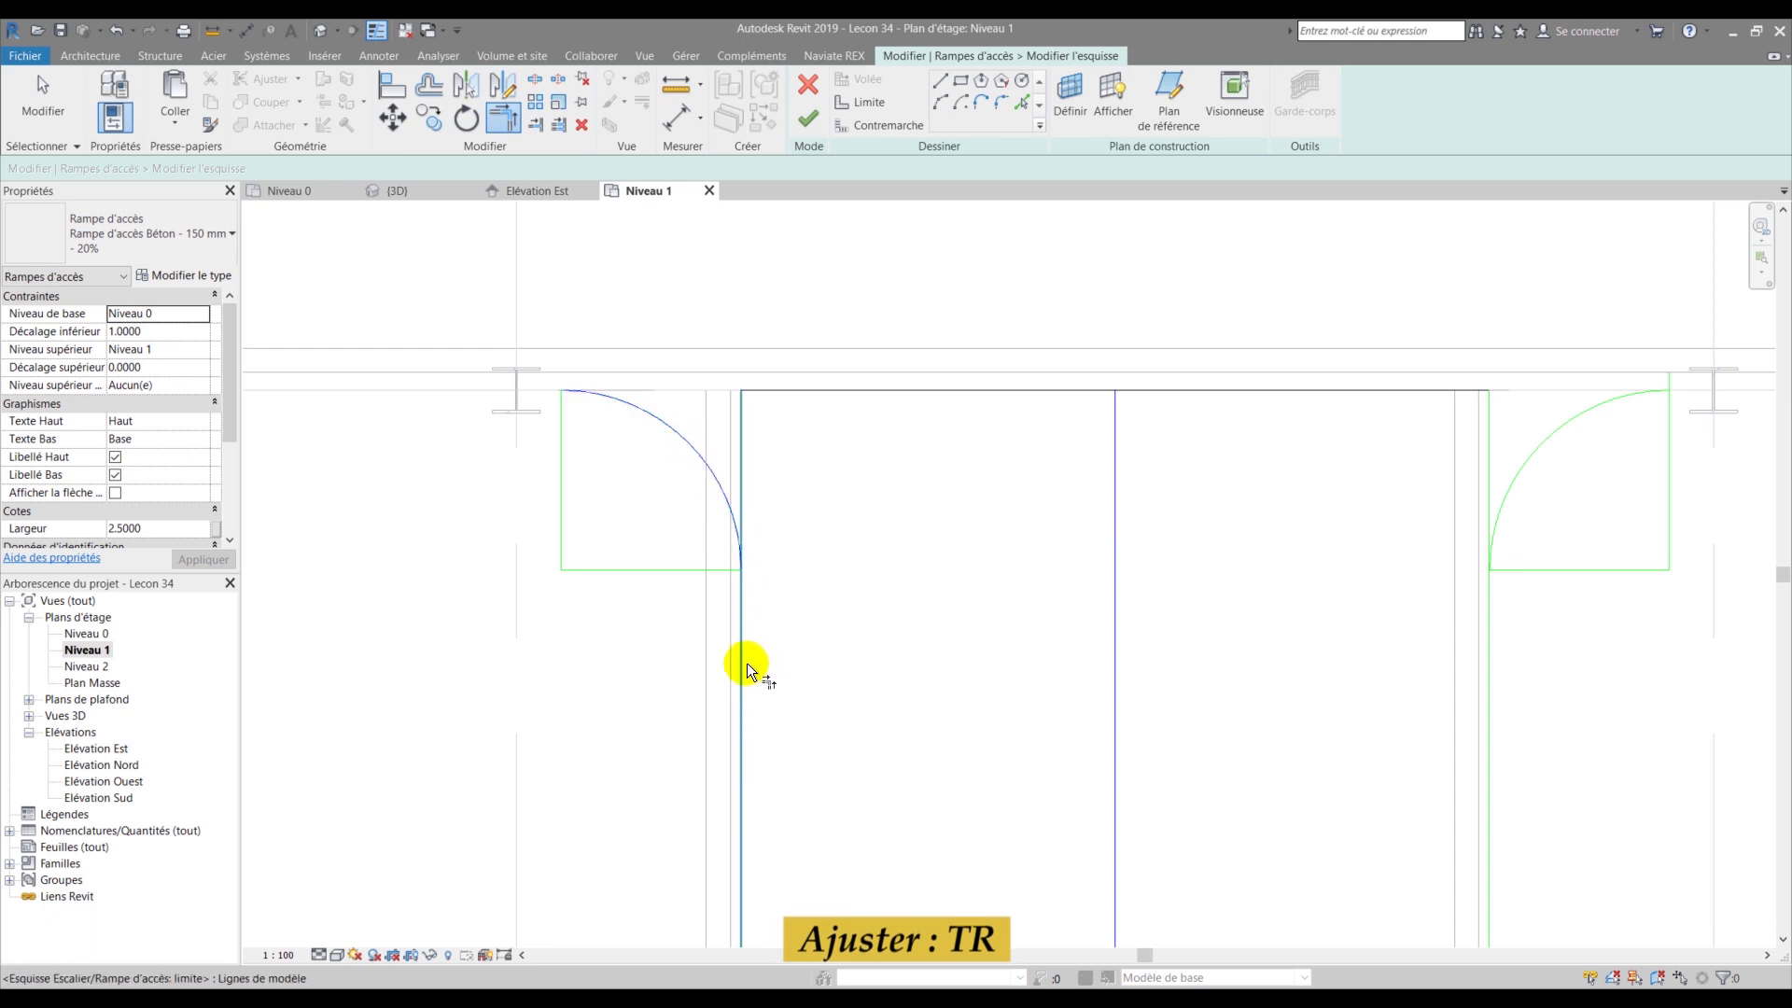
click(747, 663)
scroll(535, 524, down, 3)
scroll(1050, 541, up, 3)
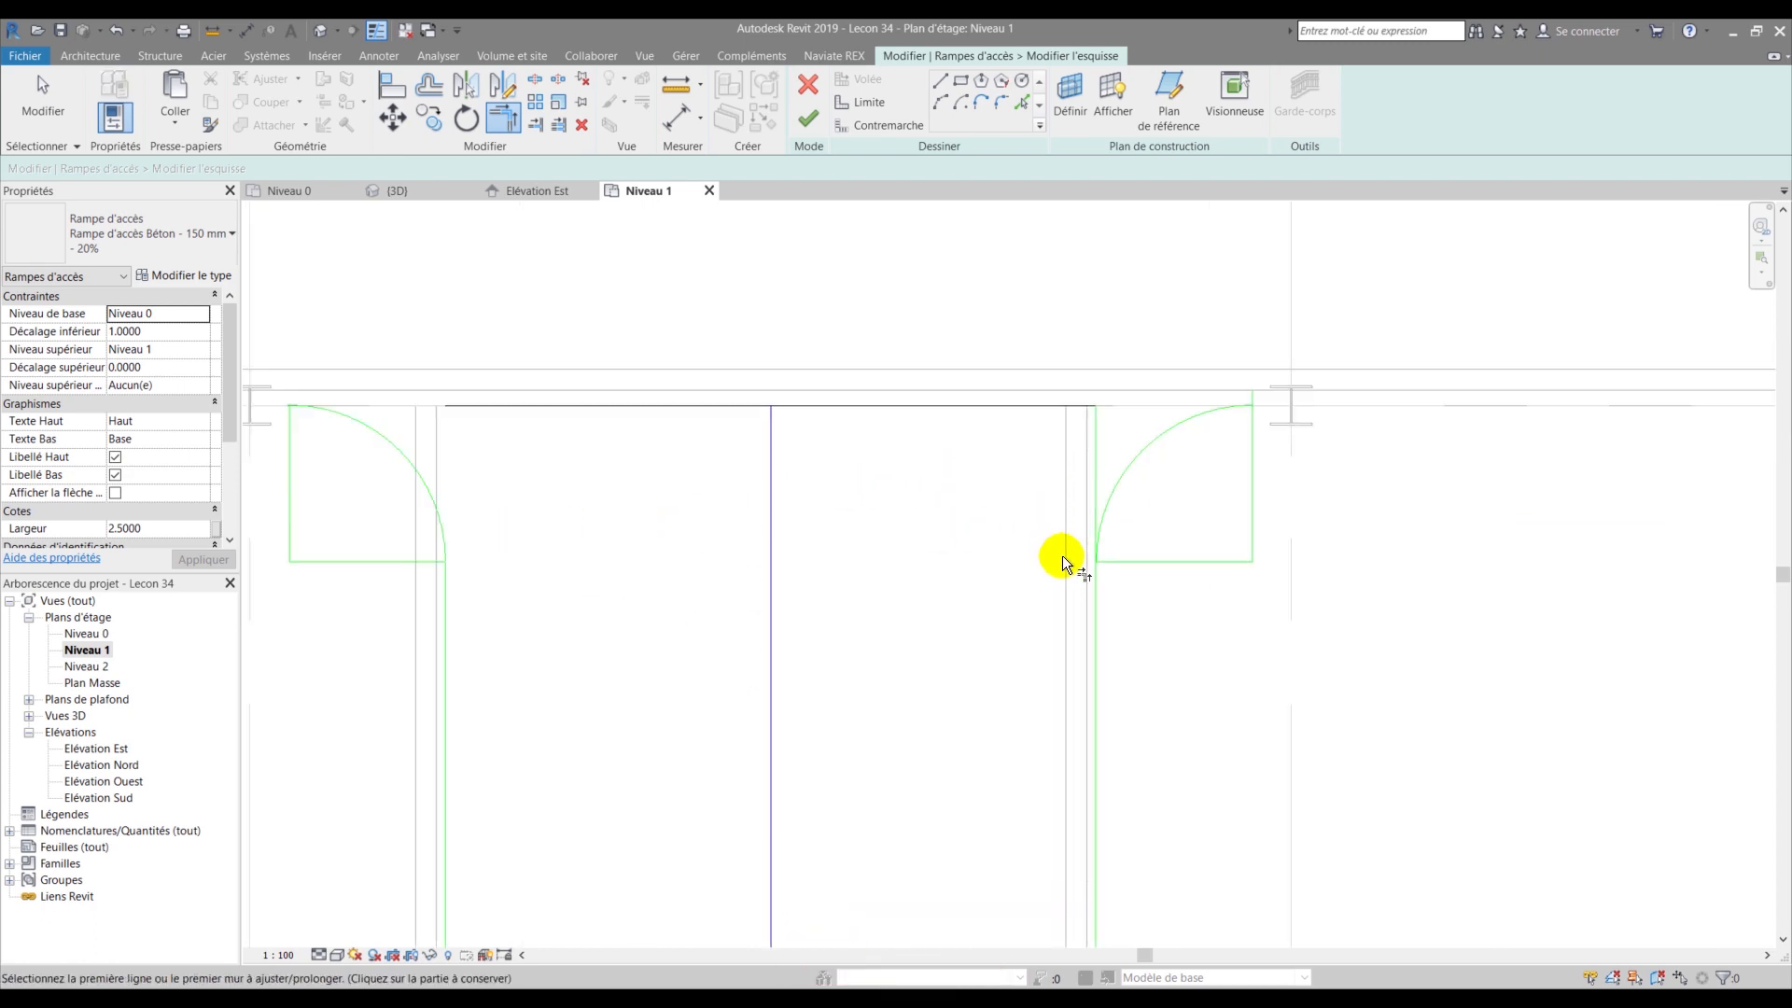
click(1101, 629)
click(1129, 478)
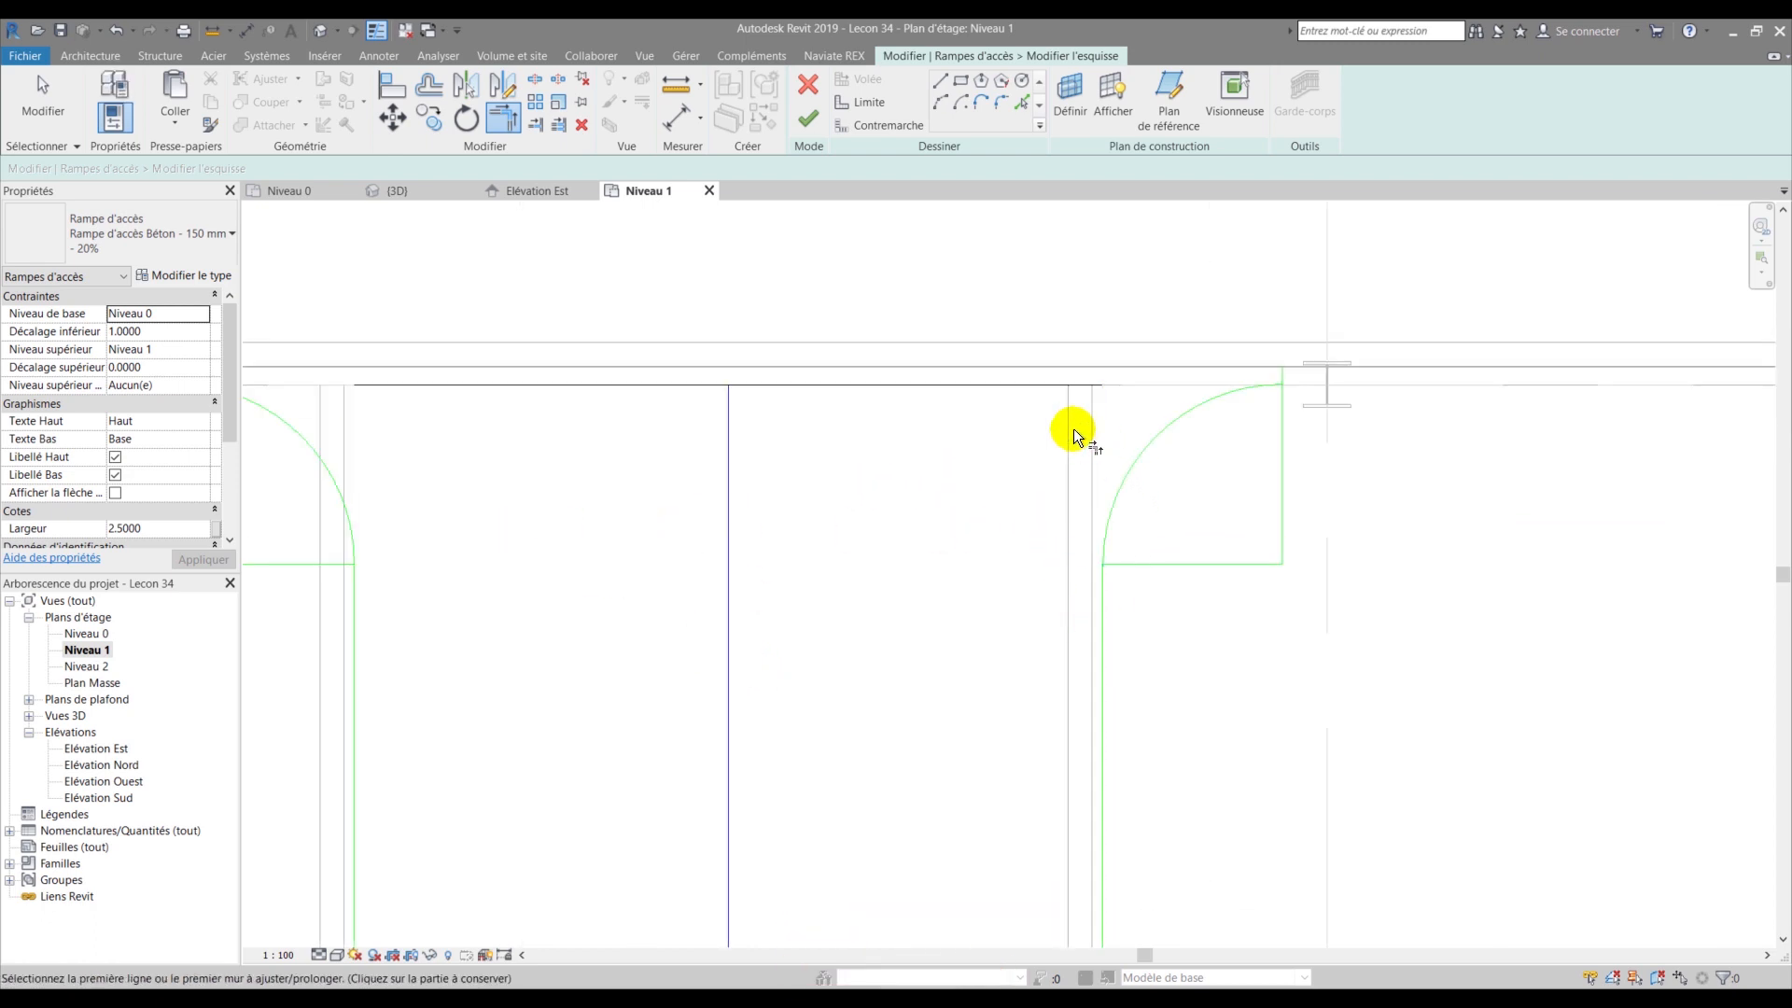
- Extend the ramp's upper riser line on grid 2 to the outer ends of both corner arcs
click(1060, 382)
click(1191, 407)
scroll(1236, 405, down, 2)
click(771, 394)
key(Escape)
- Delete the horizontal and vertical guide lines beside both upper corner arcs
drag(651, 562, 590, 470)
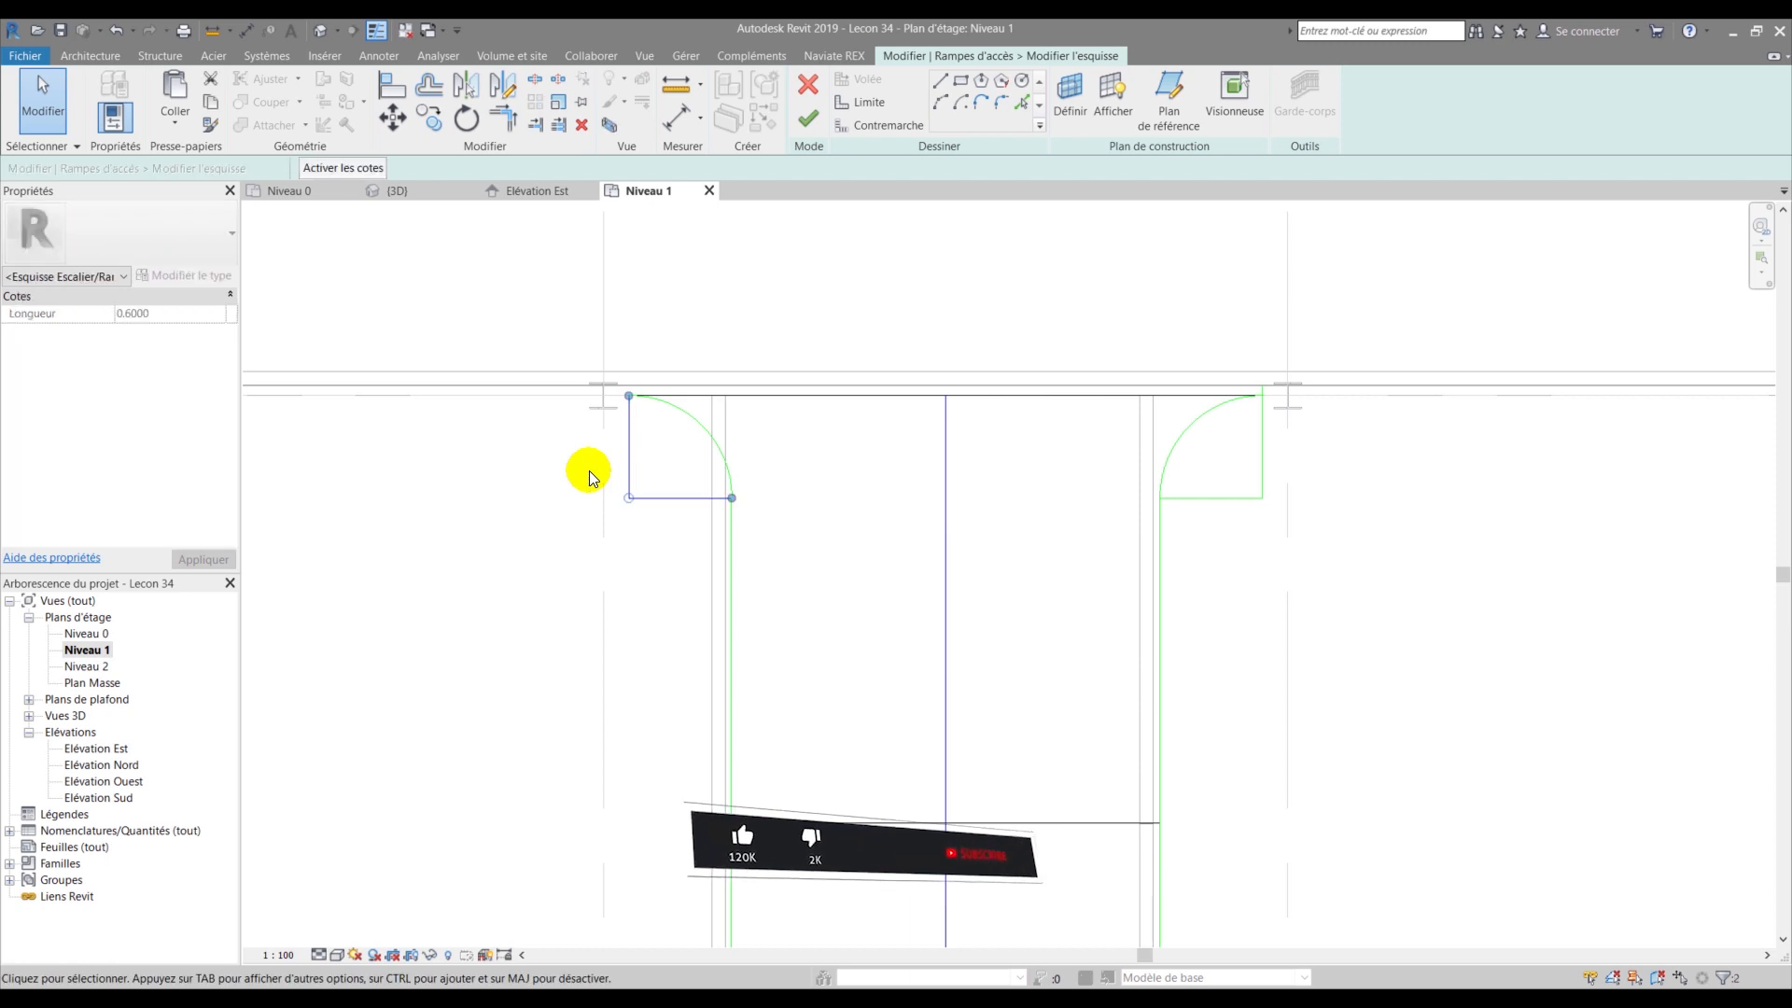
key(Delete)
drag(1301, 535, 1252, 478)
key(Delete)
scroll(1080, 445, down, 3)
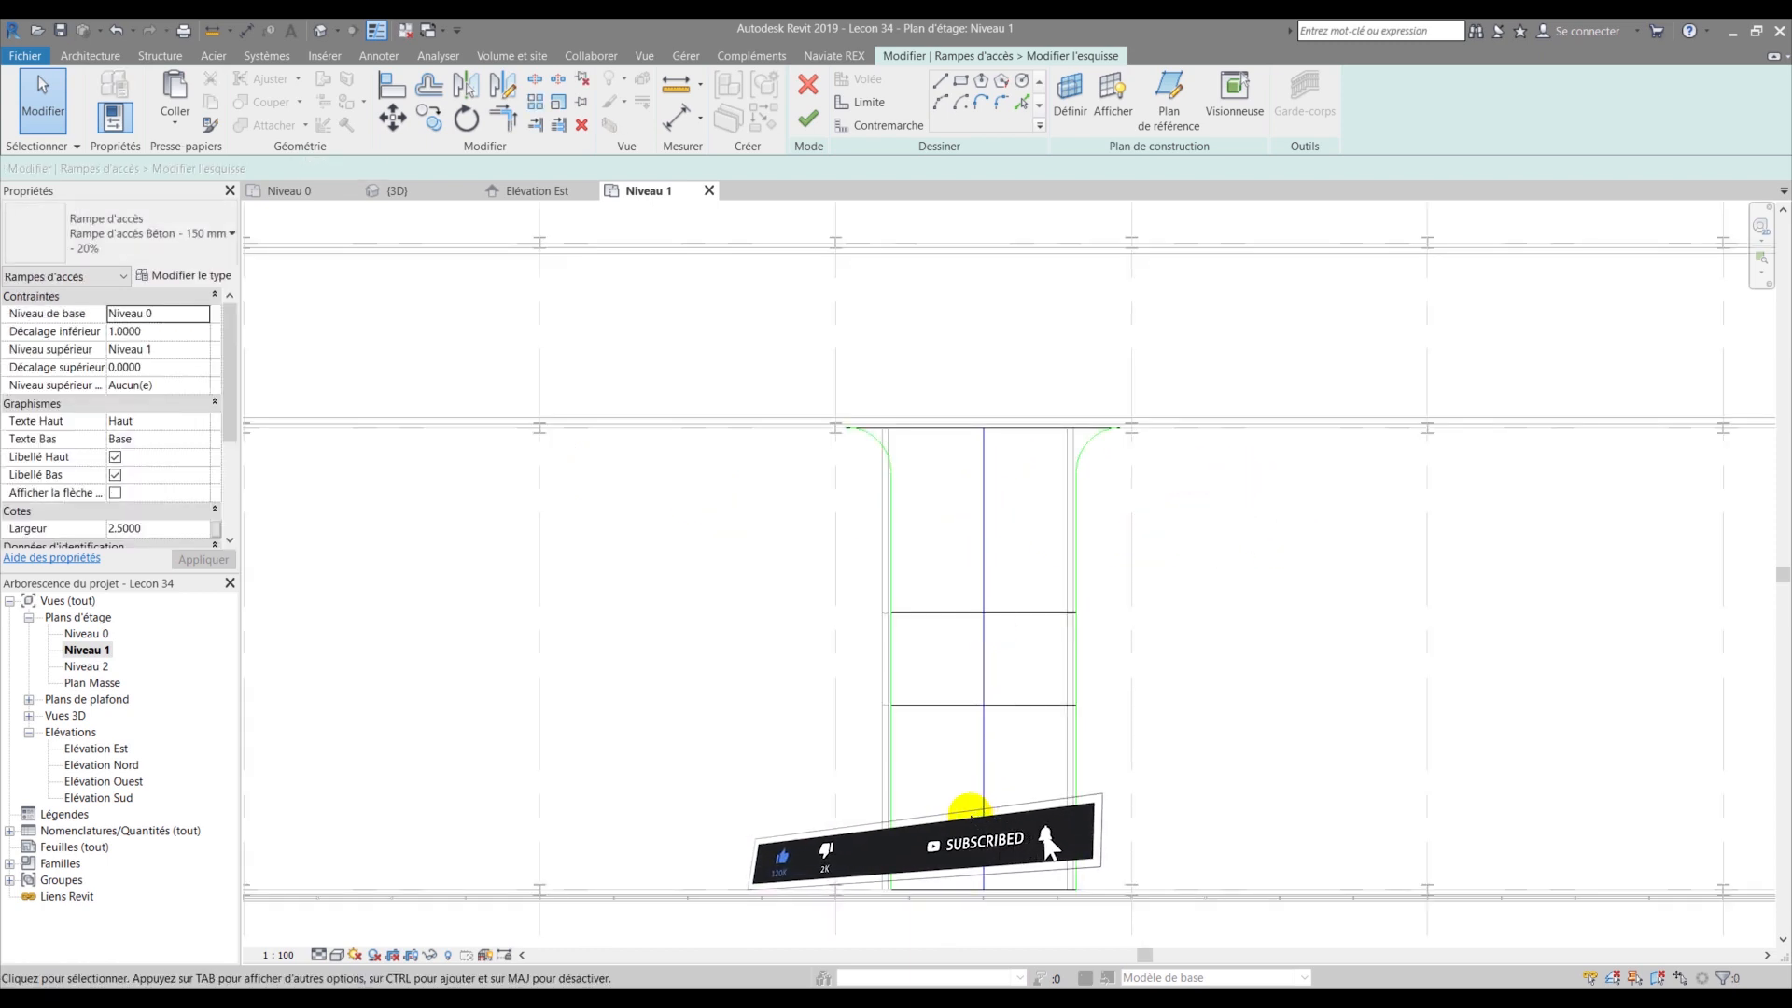
- Flare the ramp's lower end with matching corner arcs and an extended riser line, and finish the ramp sketch
middle_drag(961, 812, 901, 664)
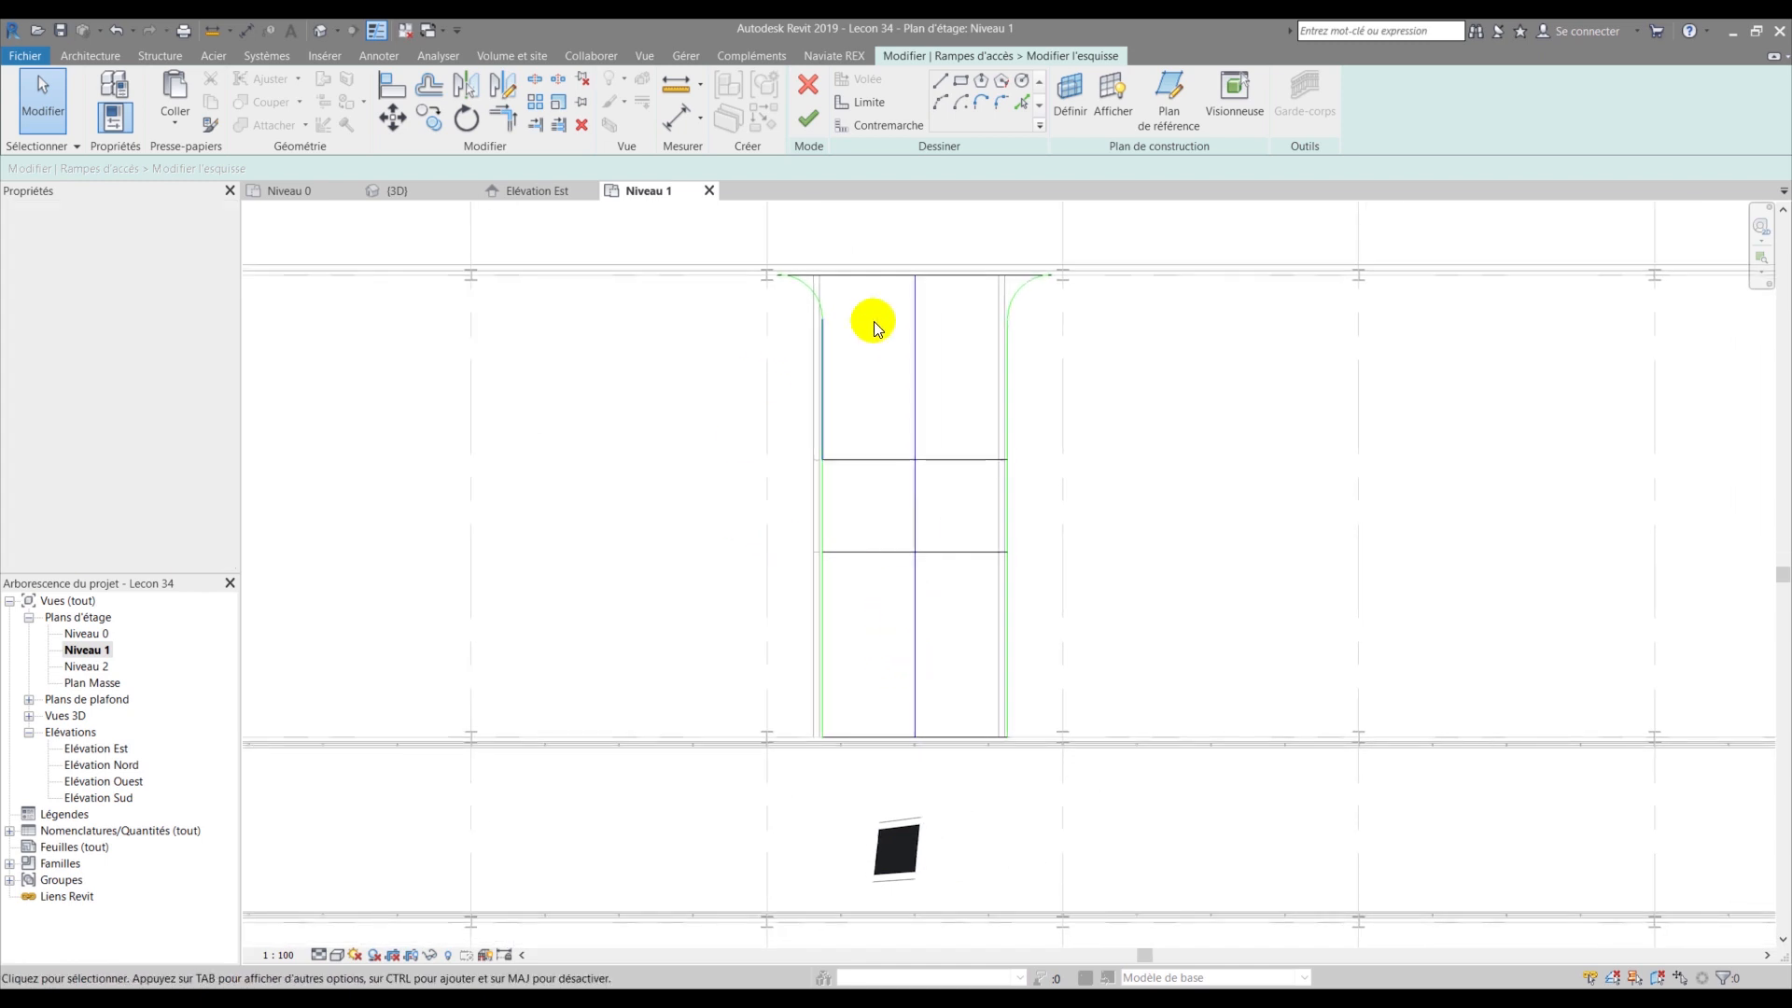
scroll(999, 245, up, 3)
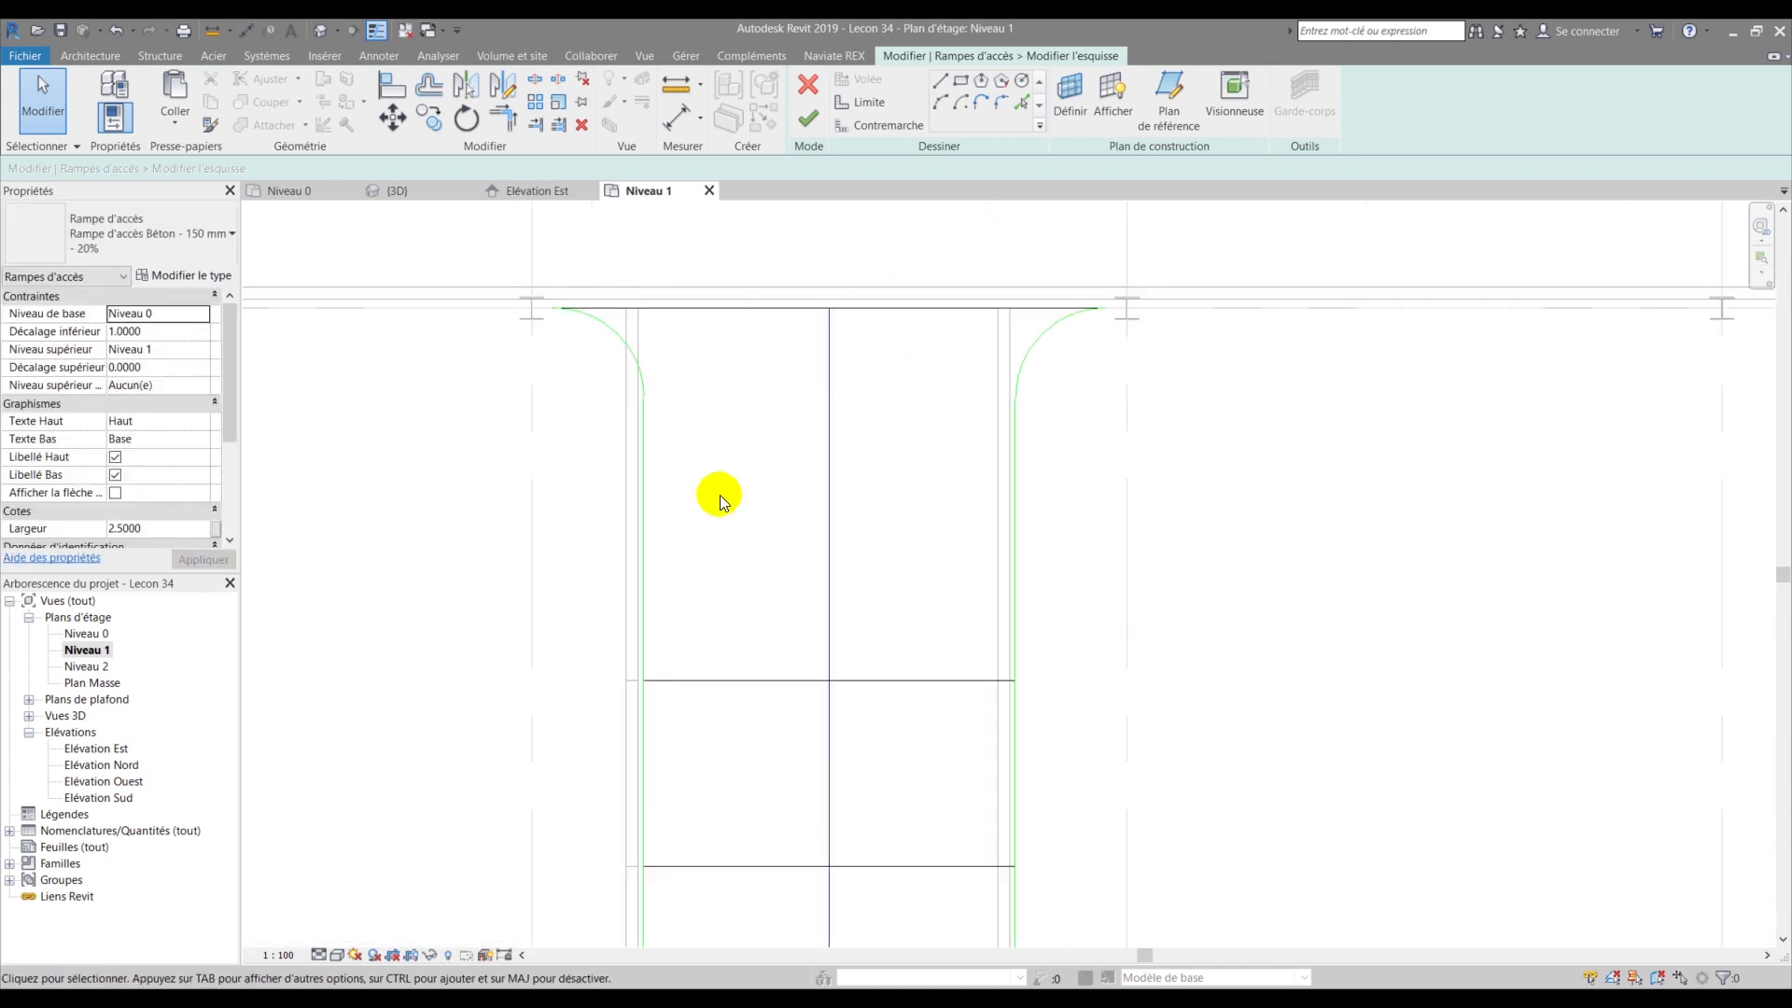
scroll(998, 373, down, 3)
scroll(843, 774, up, 3)
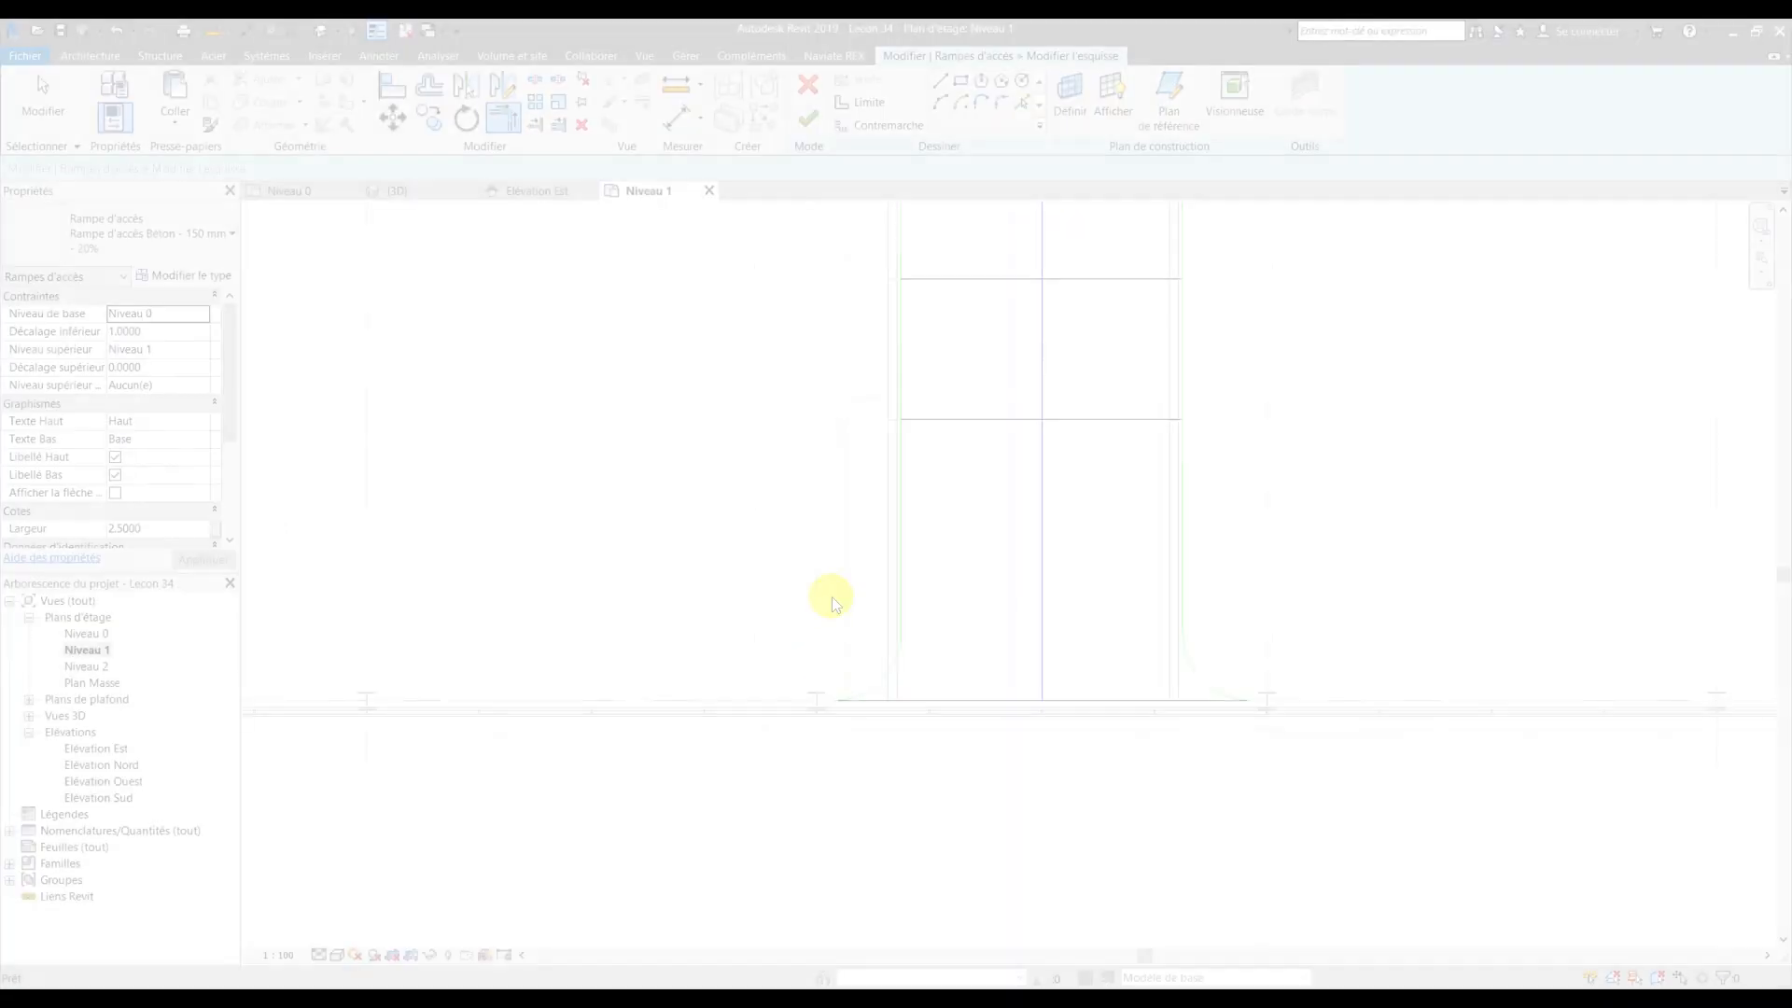
middle_drag(826, 680, 806, 807)
scroll(809, 807, down, 3)
key(Escape)
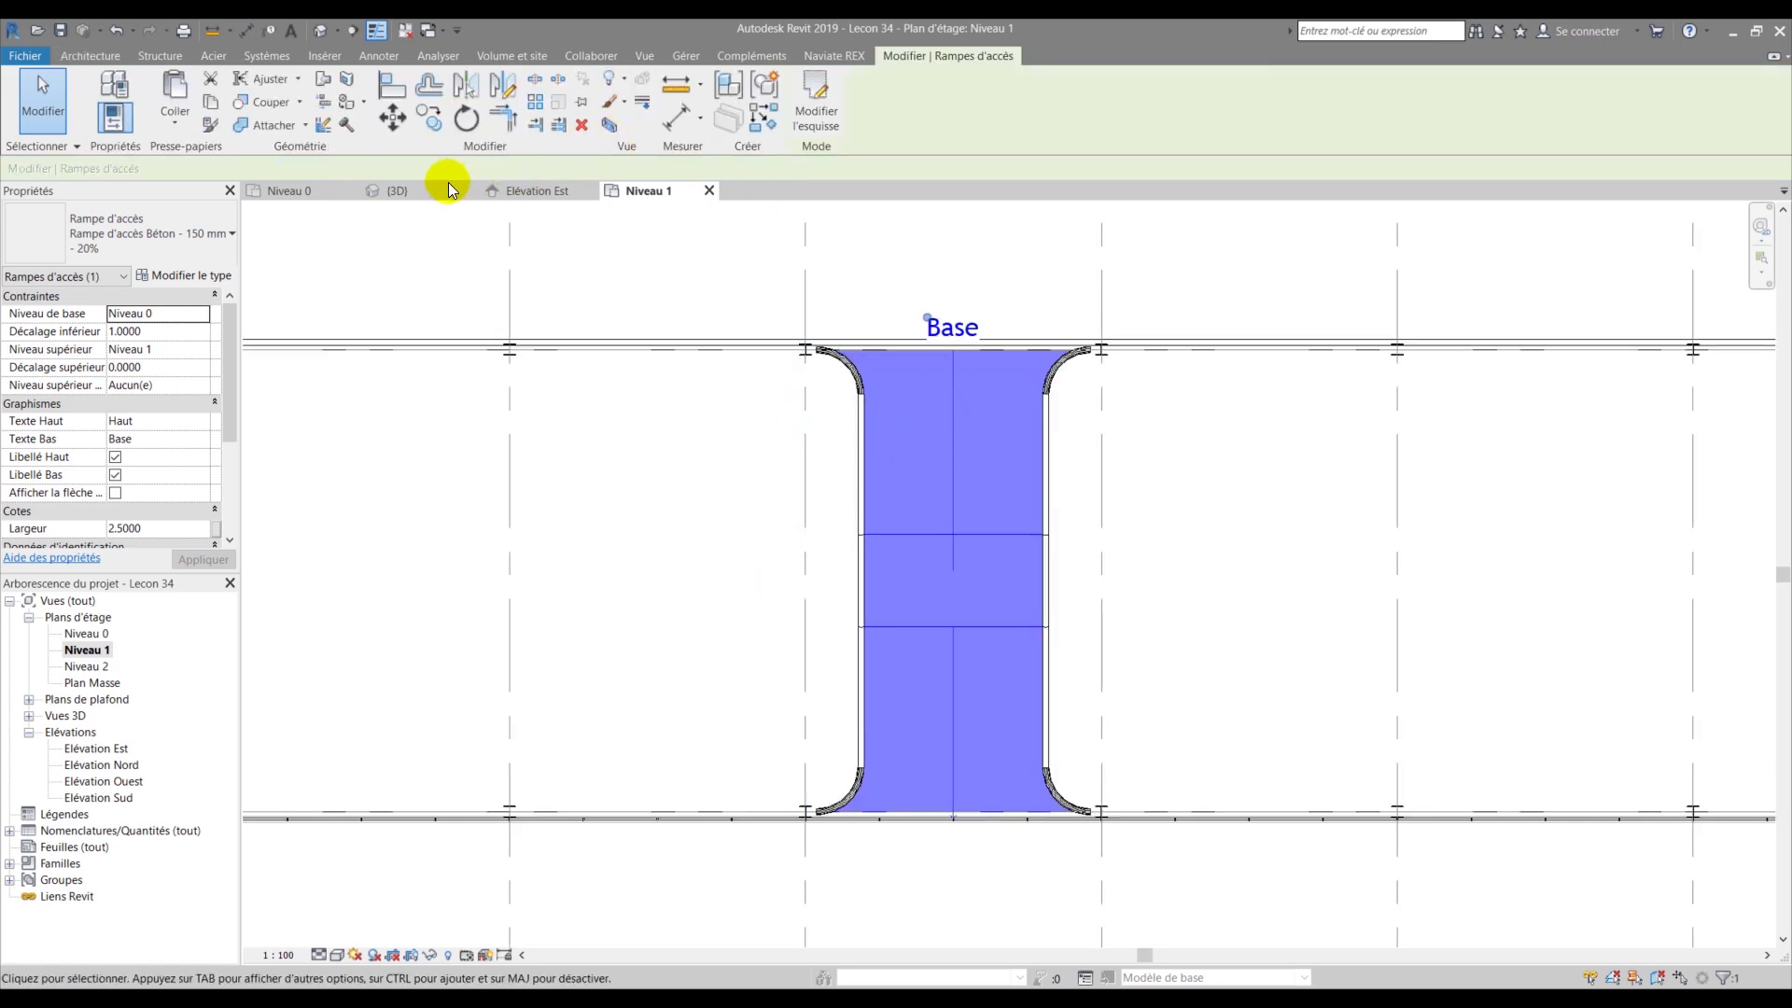
- Examine the ramp's flared ends and curved railings in the 3D view from several angles
click(389, 191)
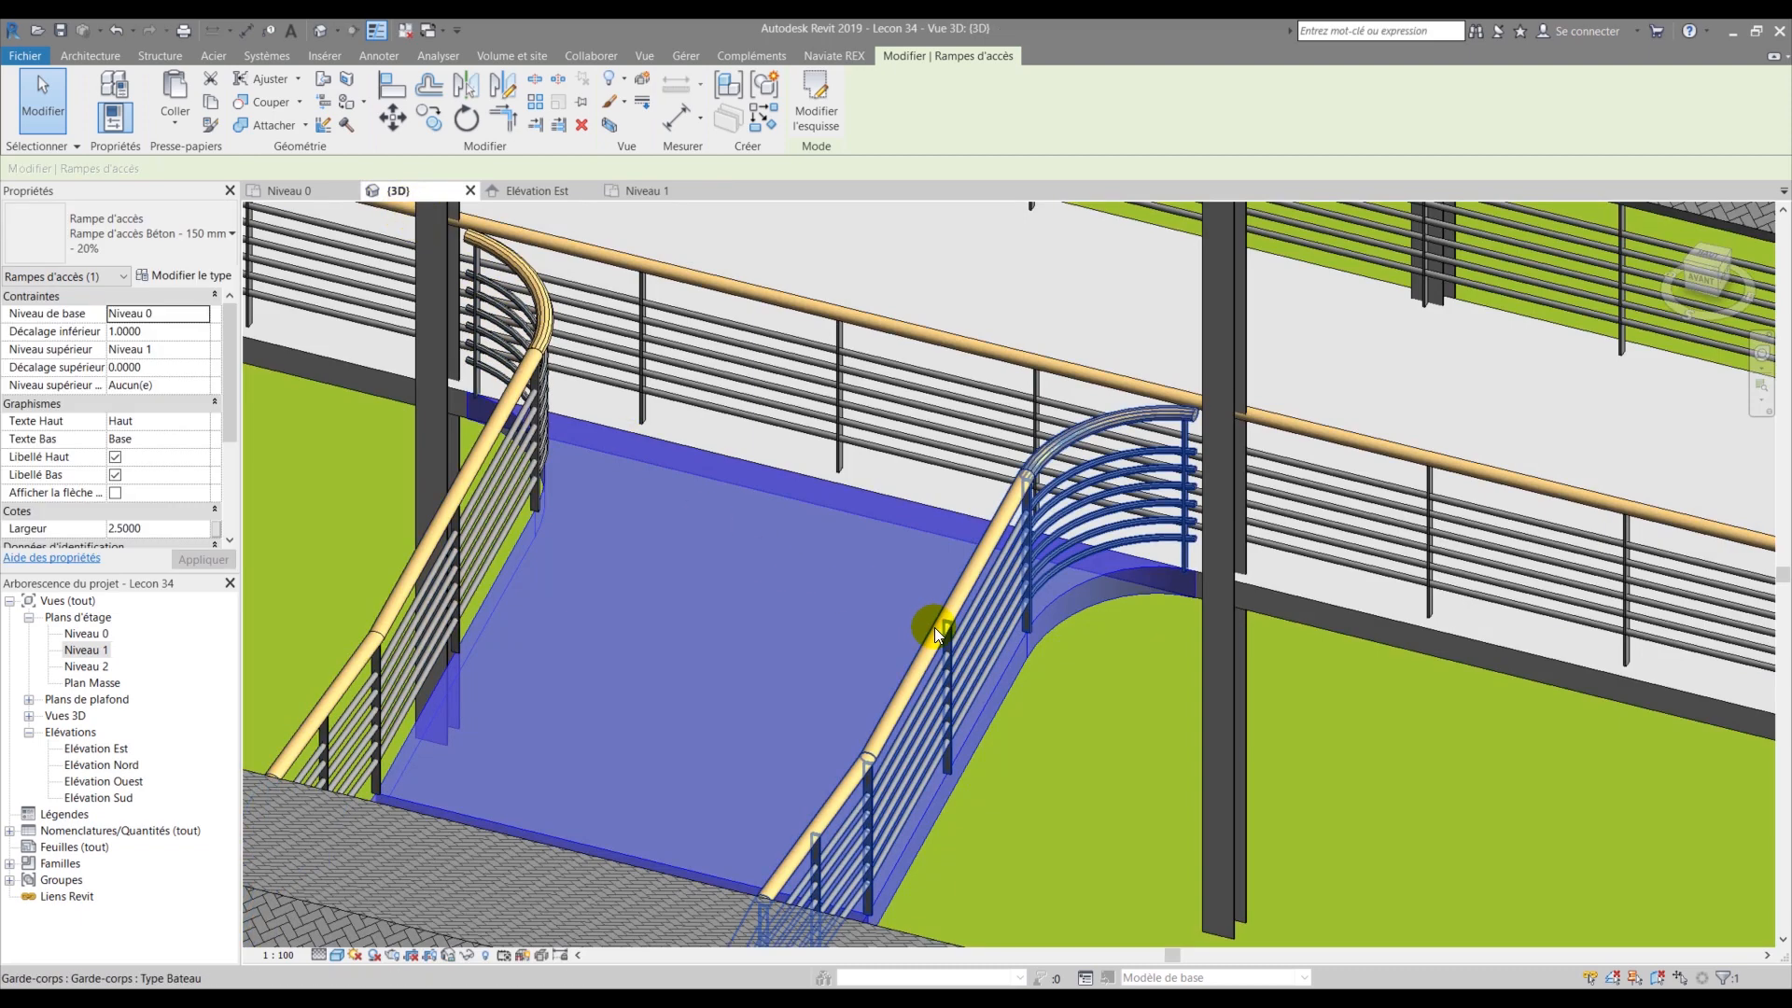
shift+middle_drag(939, 630, 743, 548)
scroll(743, 551, down, 2)
click(654, 525)
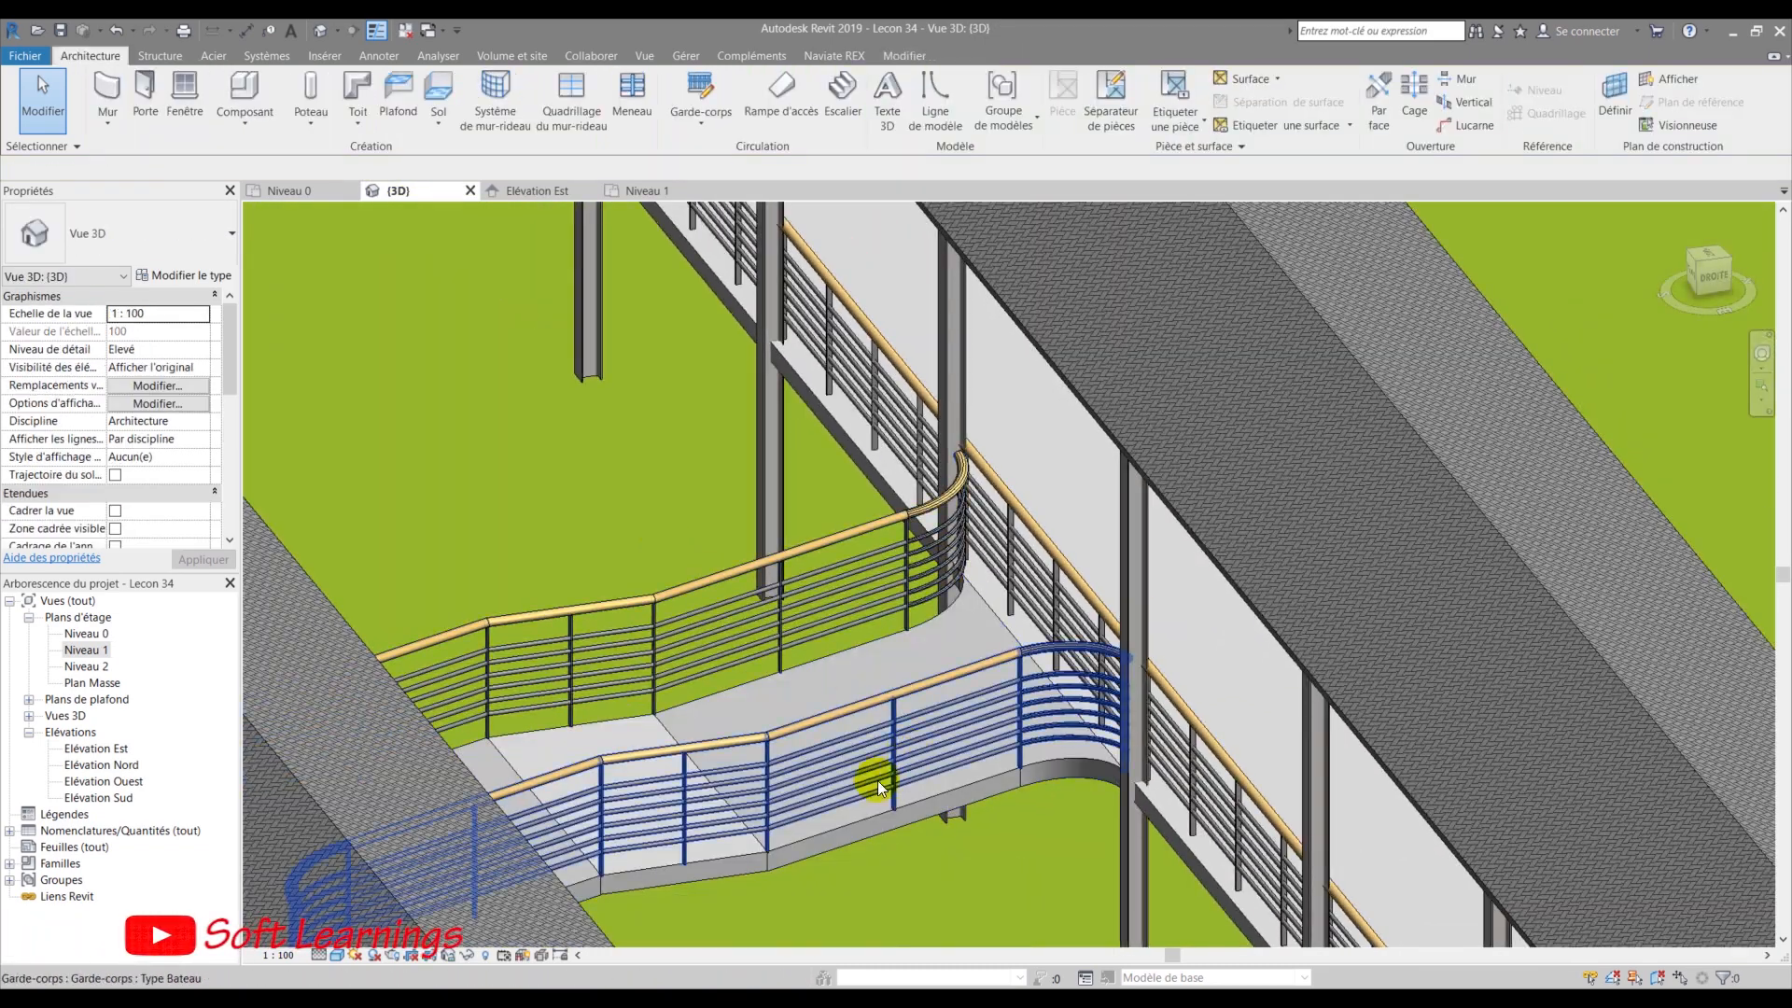
shift+middle_drag(641, 752, 575, 599)
scroll(597, 803, down, 3)
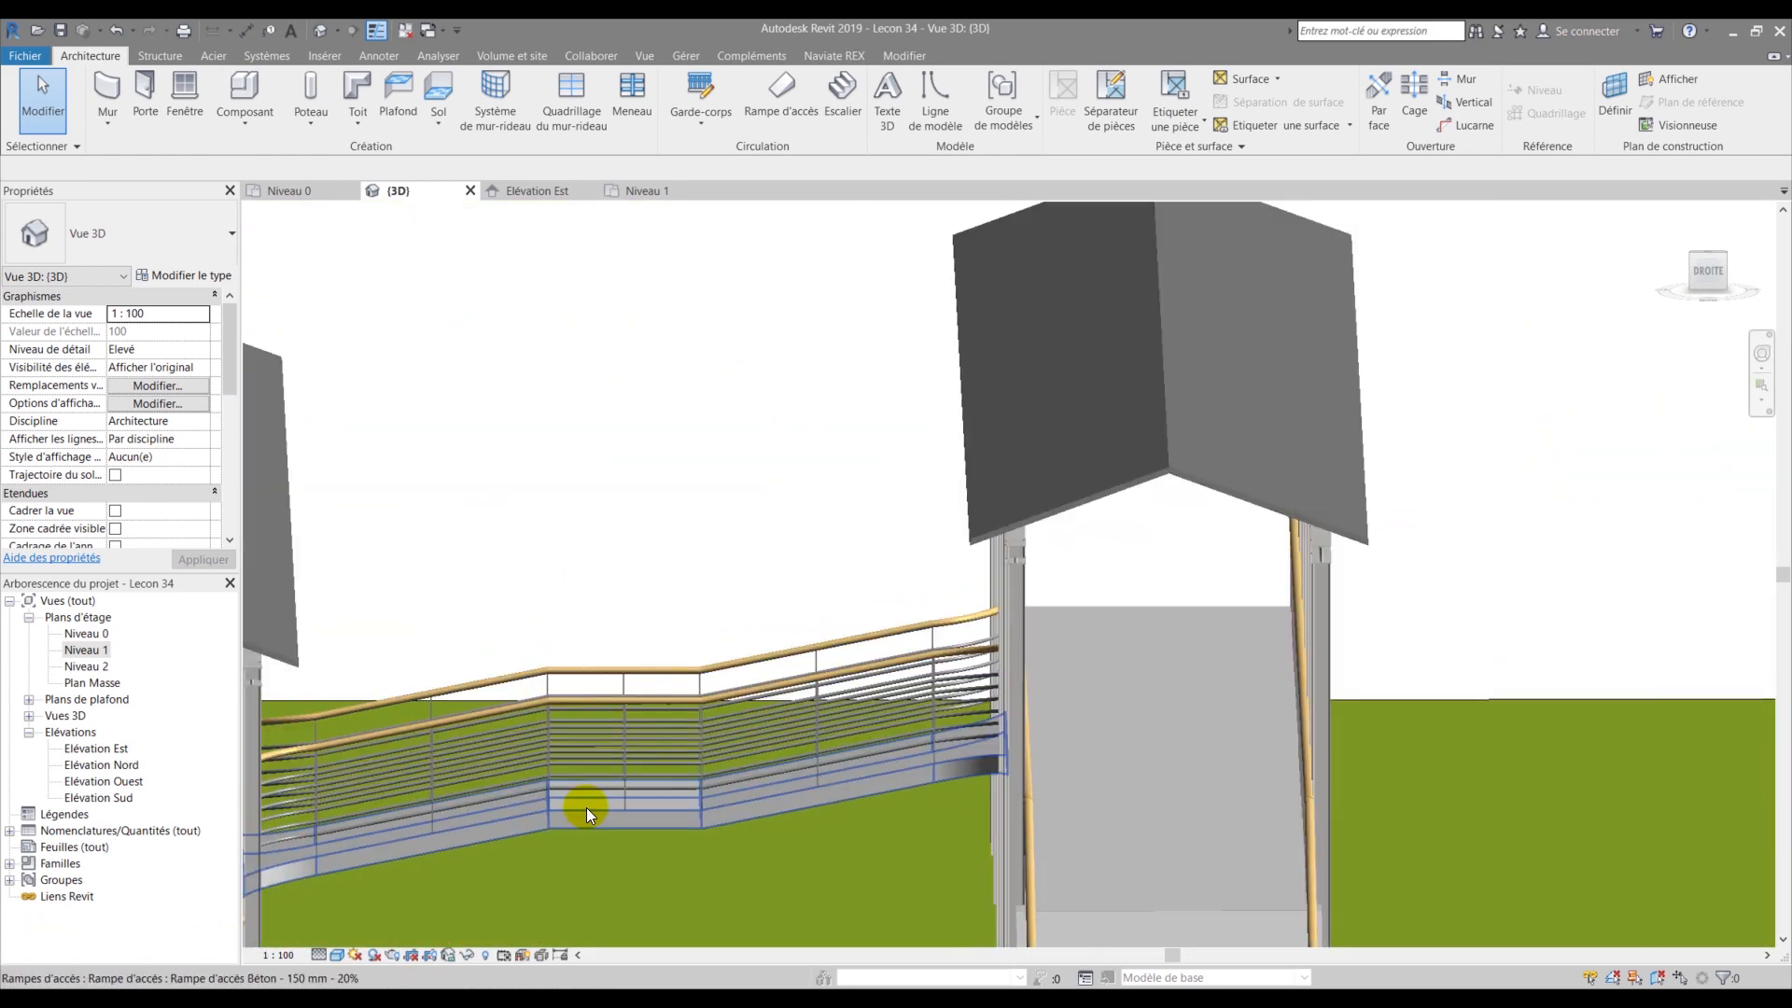
shift+middle_drag(484, 773, 690, 938)
scroll(702, 697, up, 5)
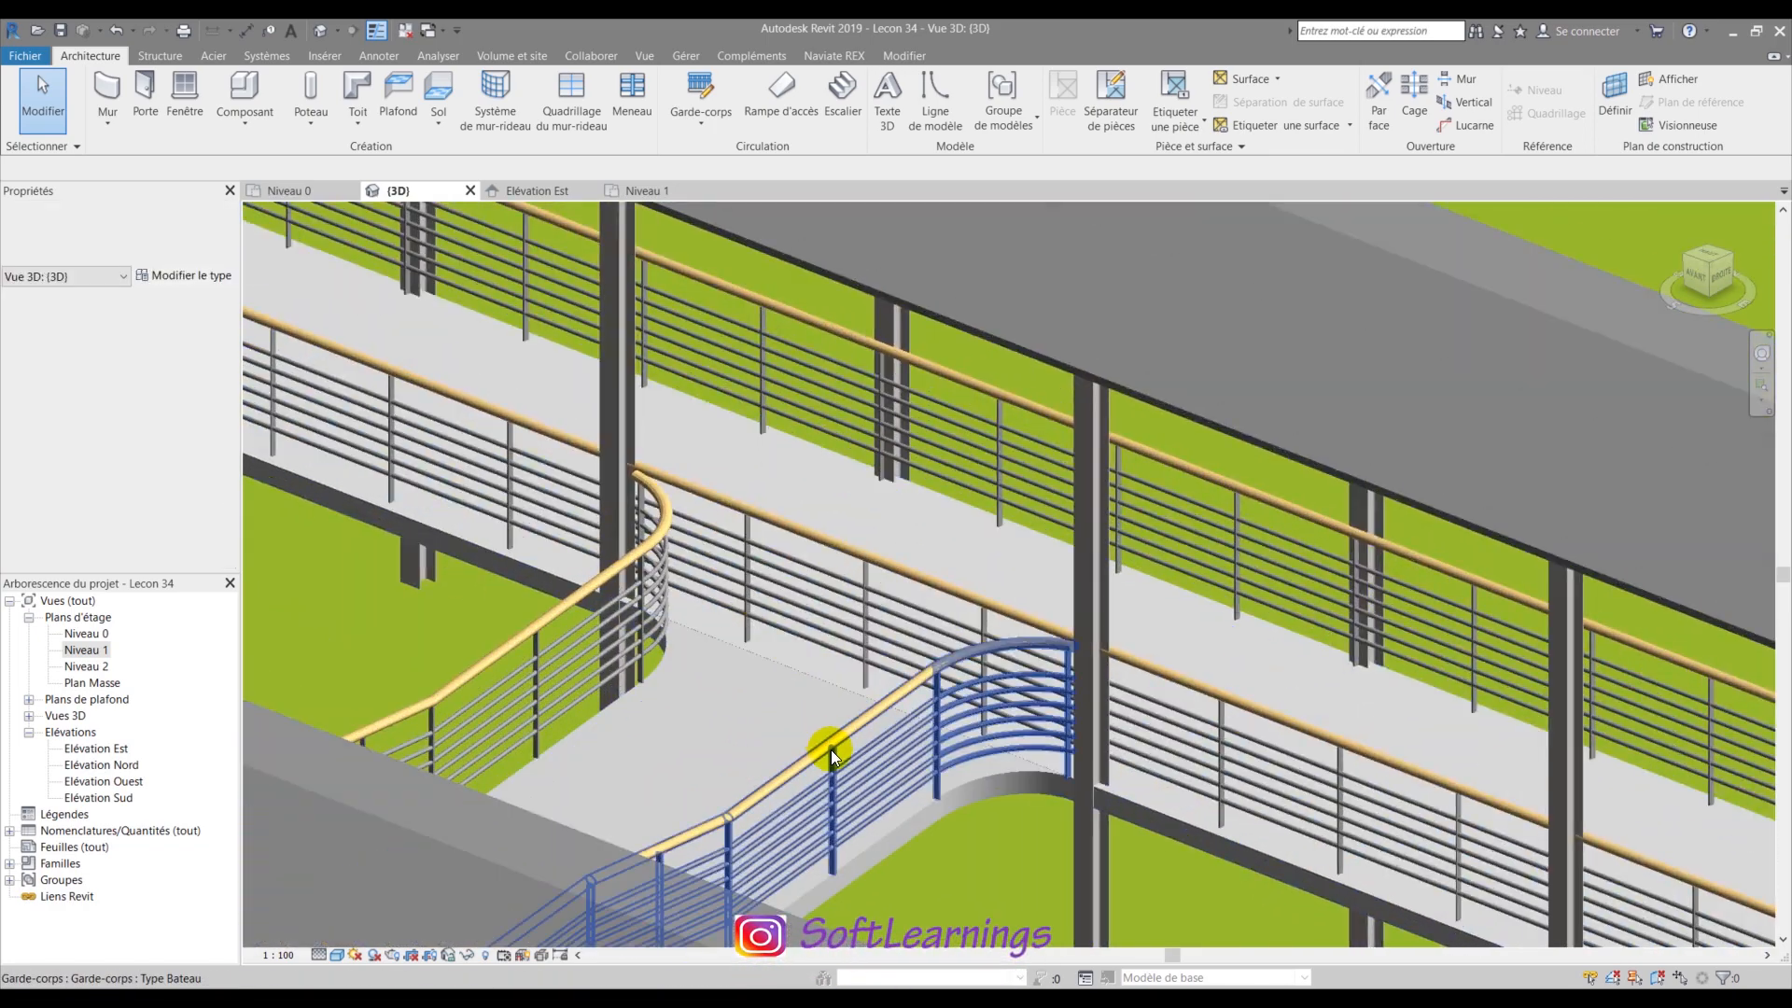
- Select both ramp railings and set their offset from the path to -0.1000
click(831, 748)
ctrl+click(494, 658)
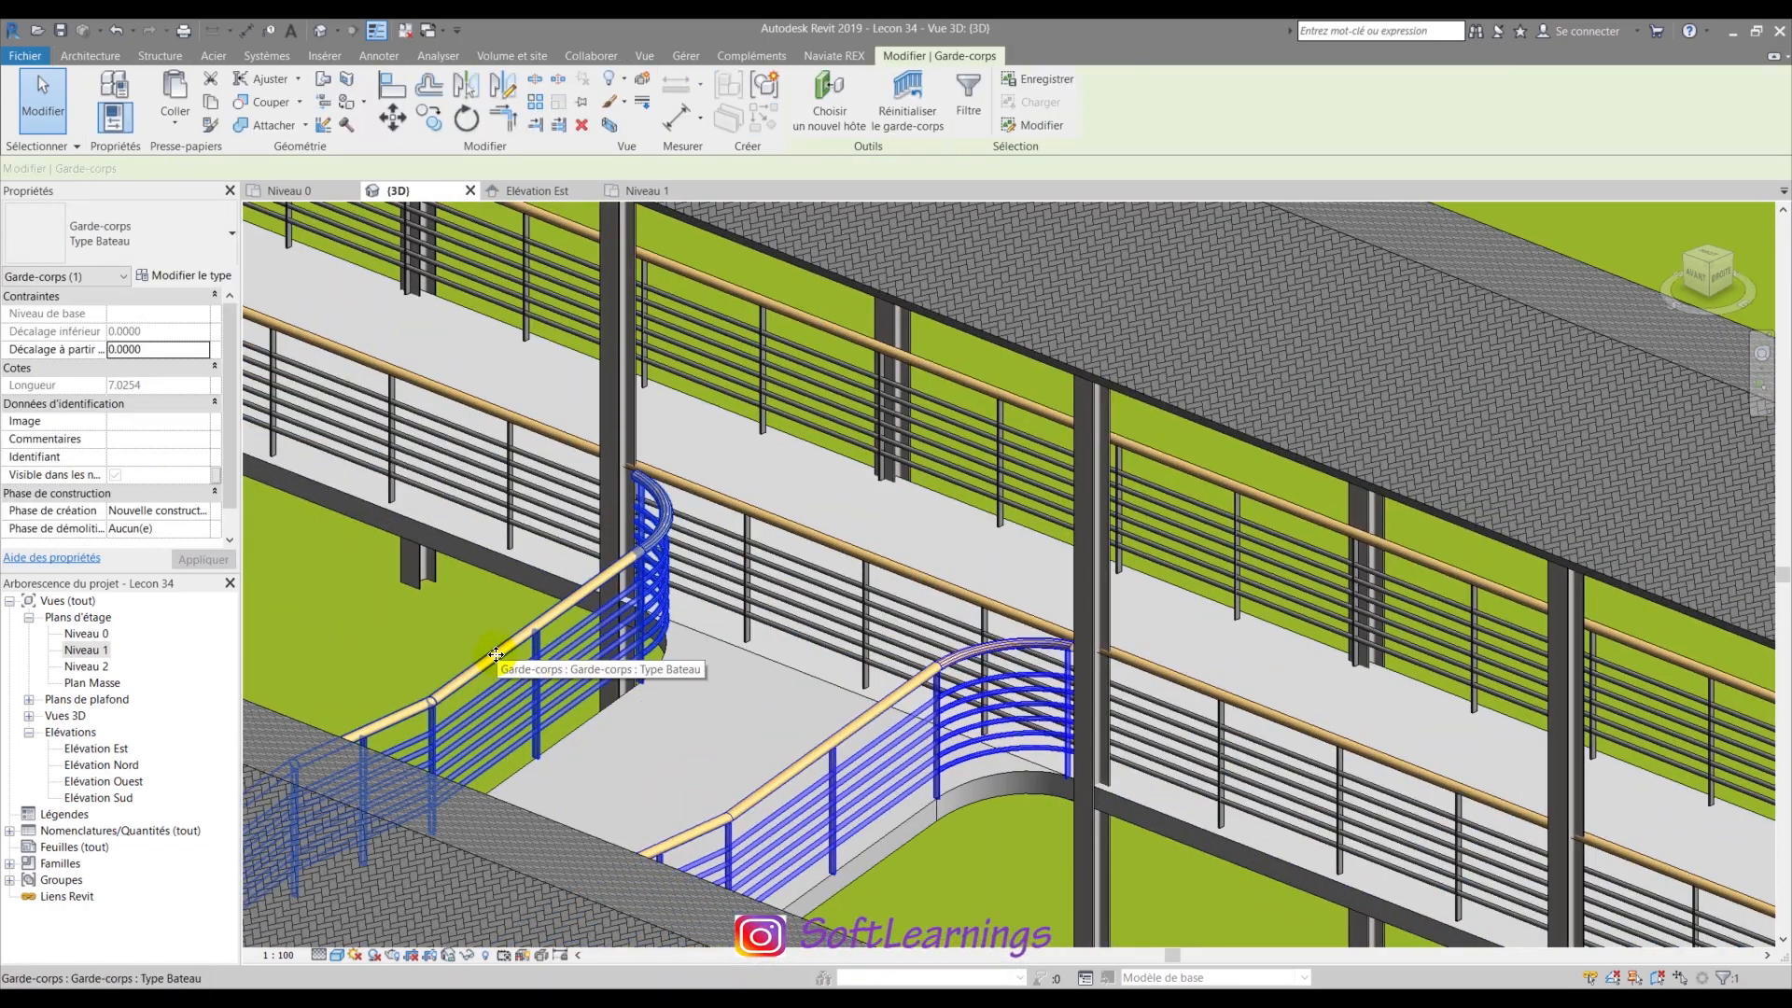
click(152, 351)
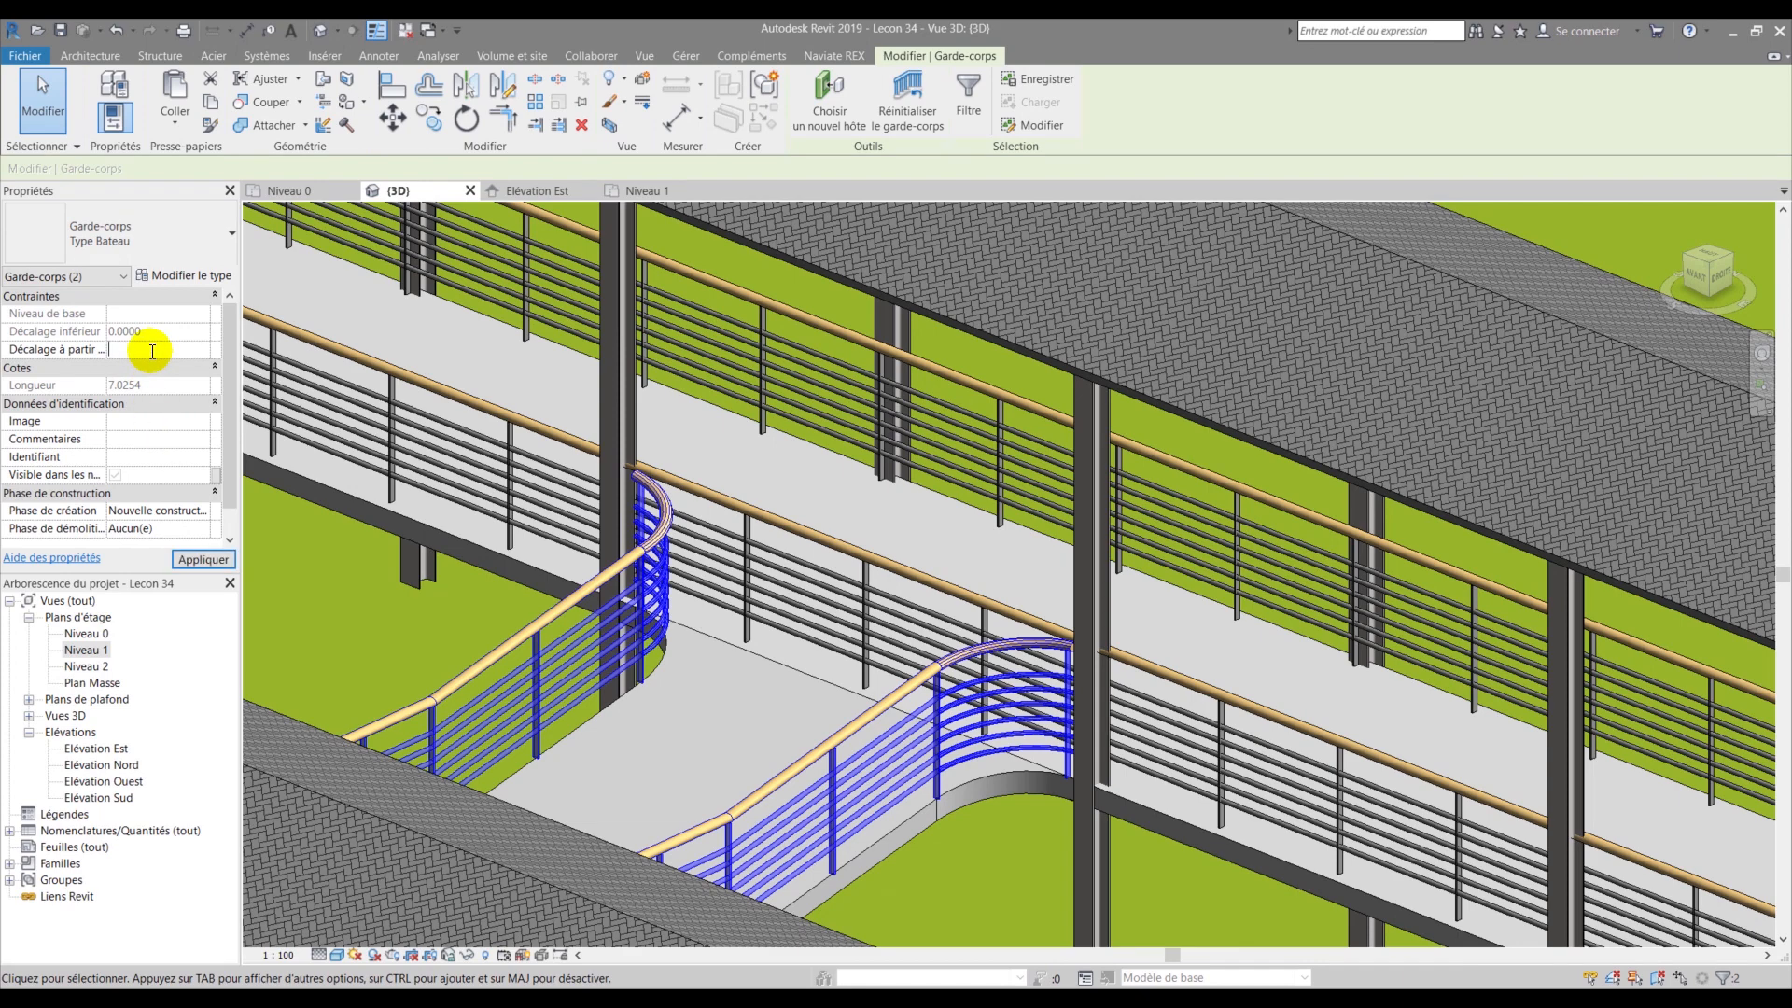
text(-0.1000)
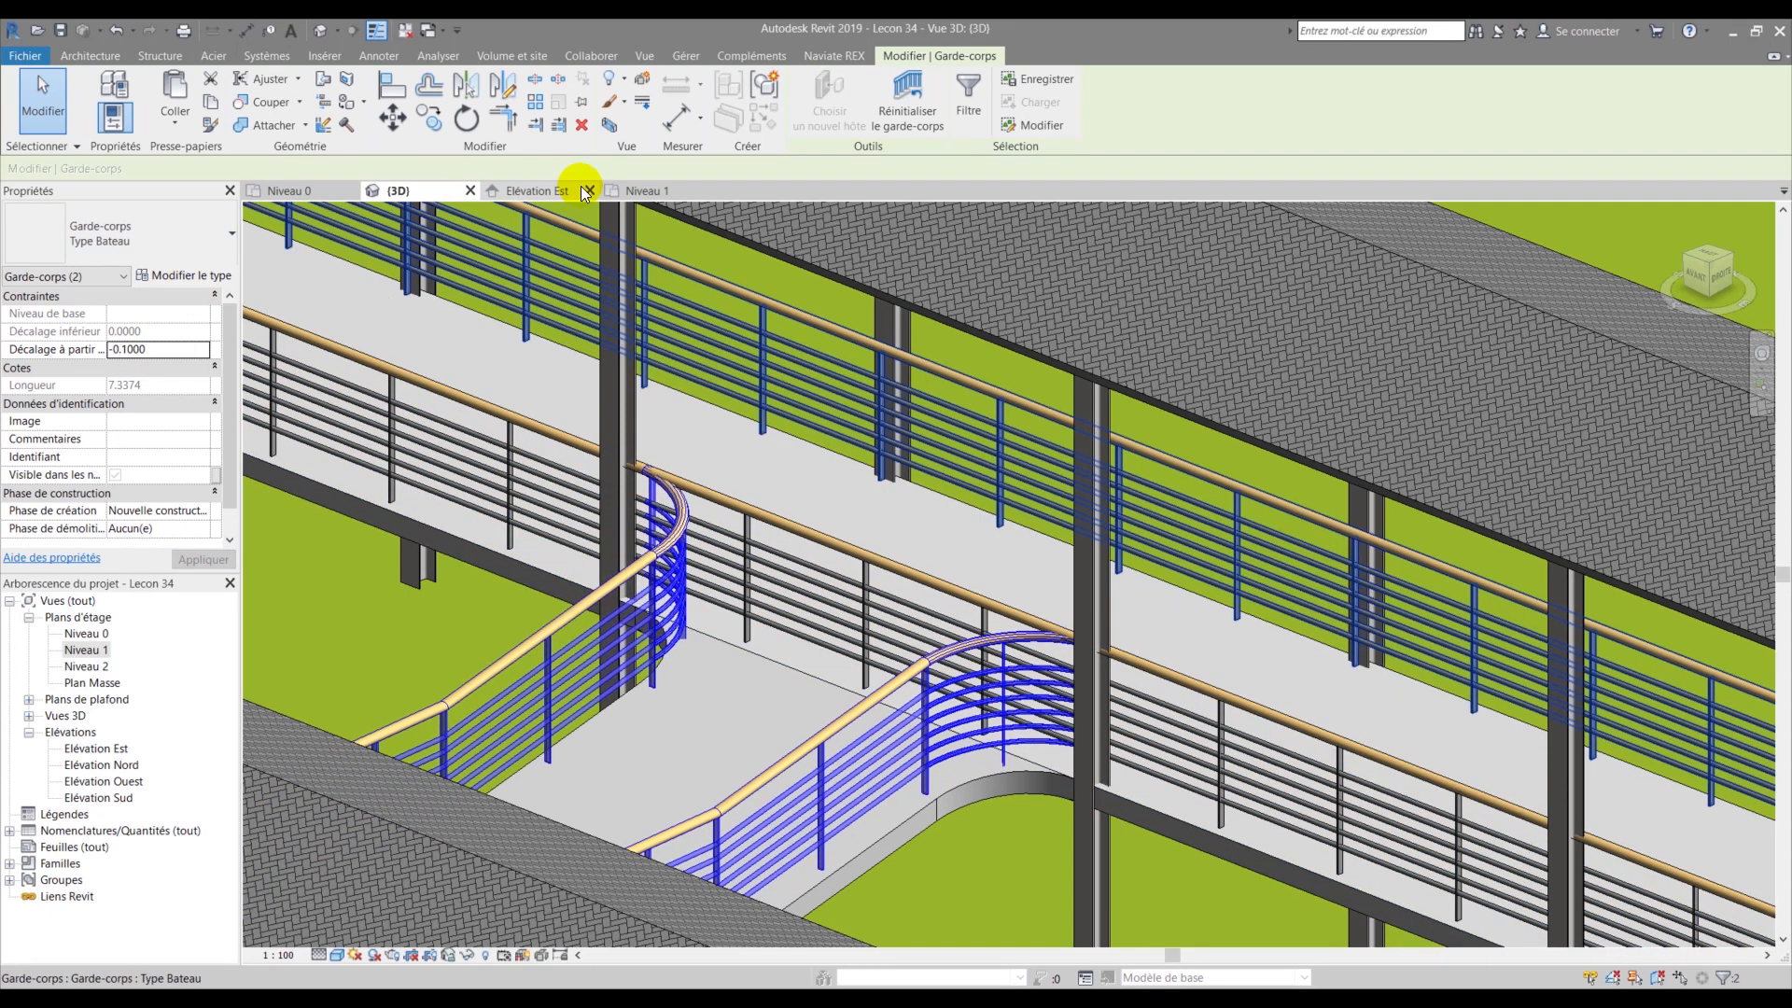
- In the Niveau 1 plan, split the walkway railing along grid 2 between the ramp's two flared corners
click(636, 191)
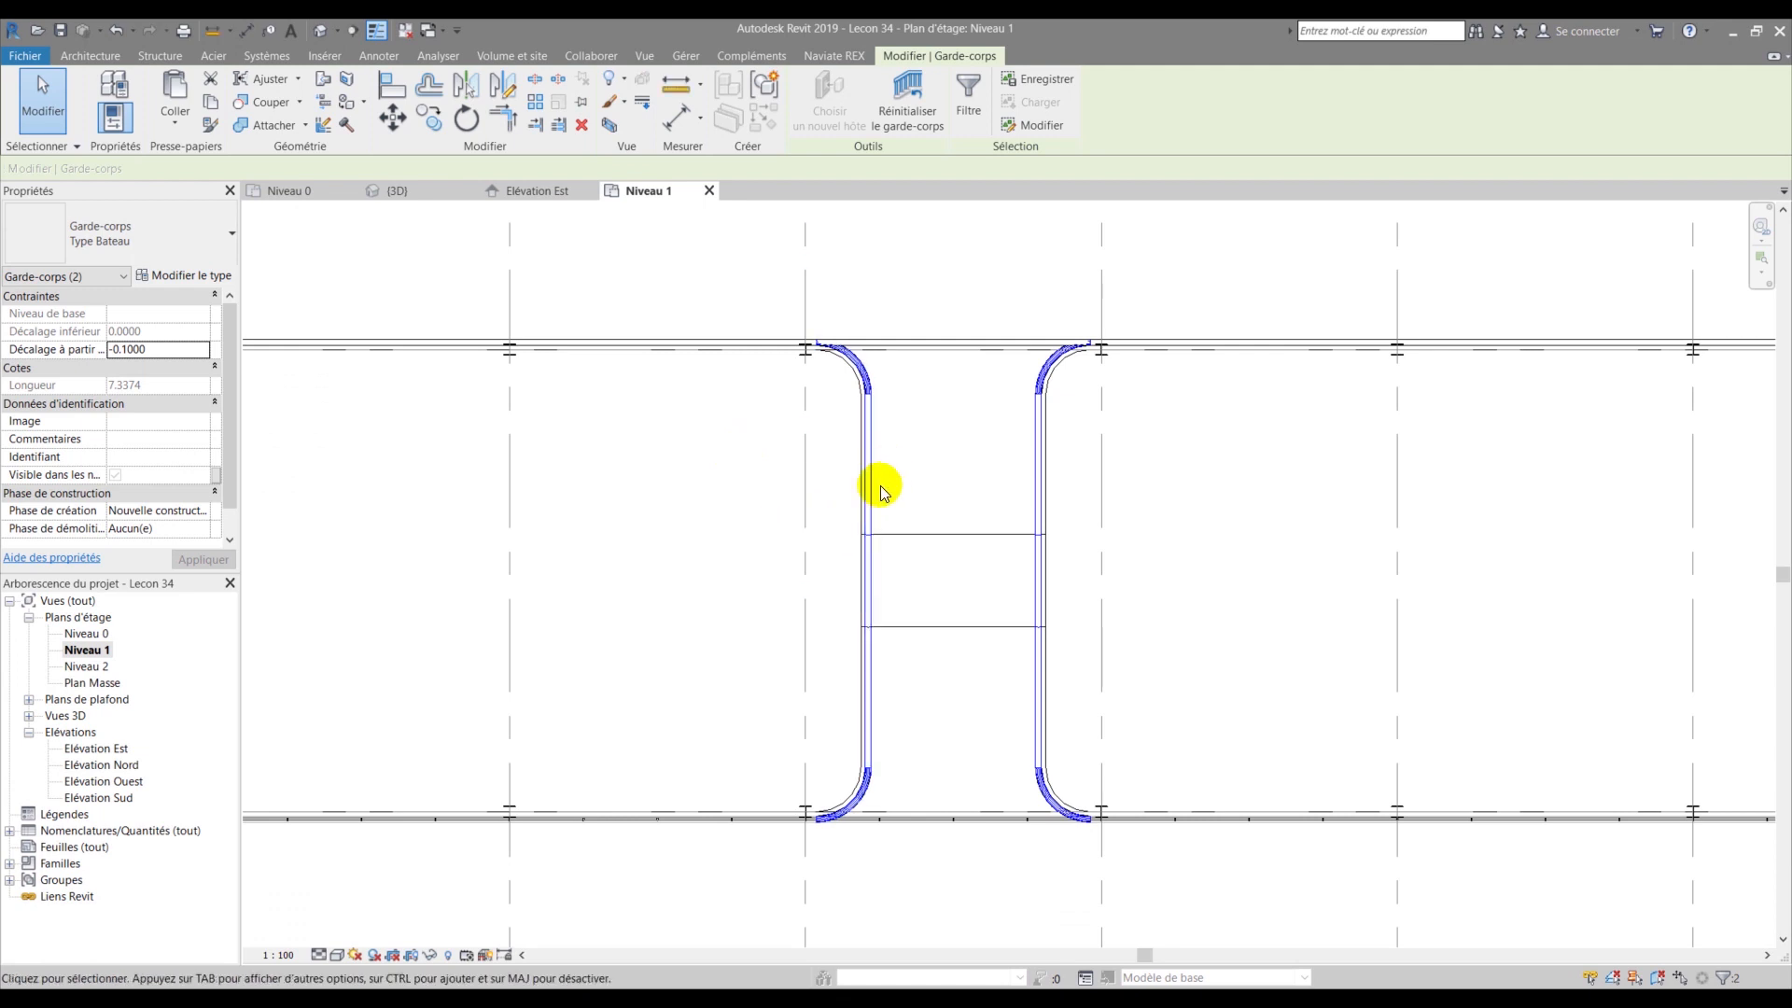
scroll(916, 400, up, 3)
click(772, 472)
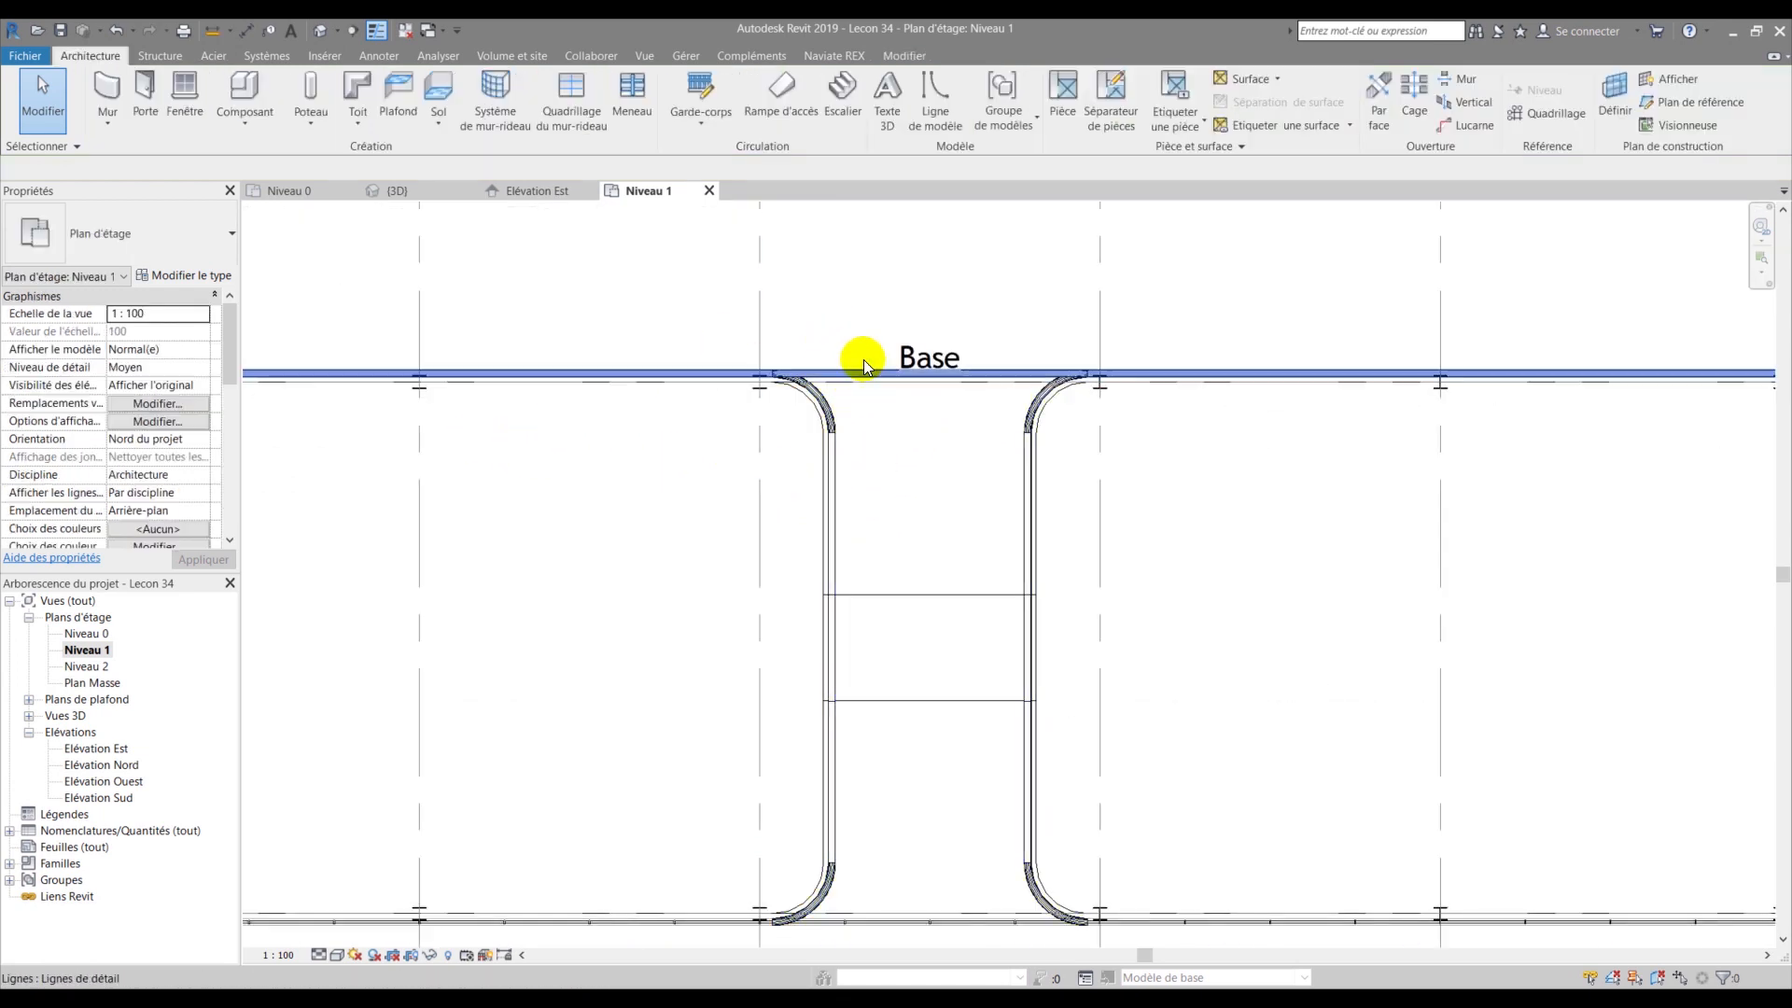
click(824, 374)
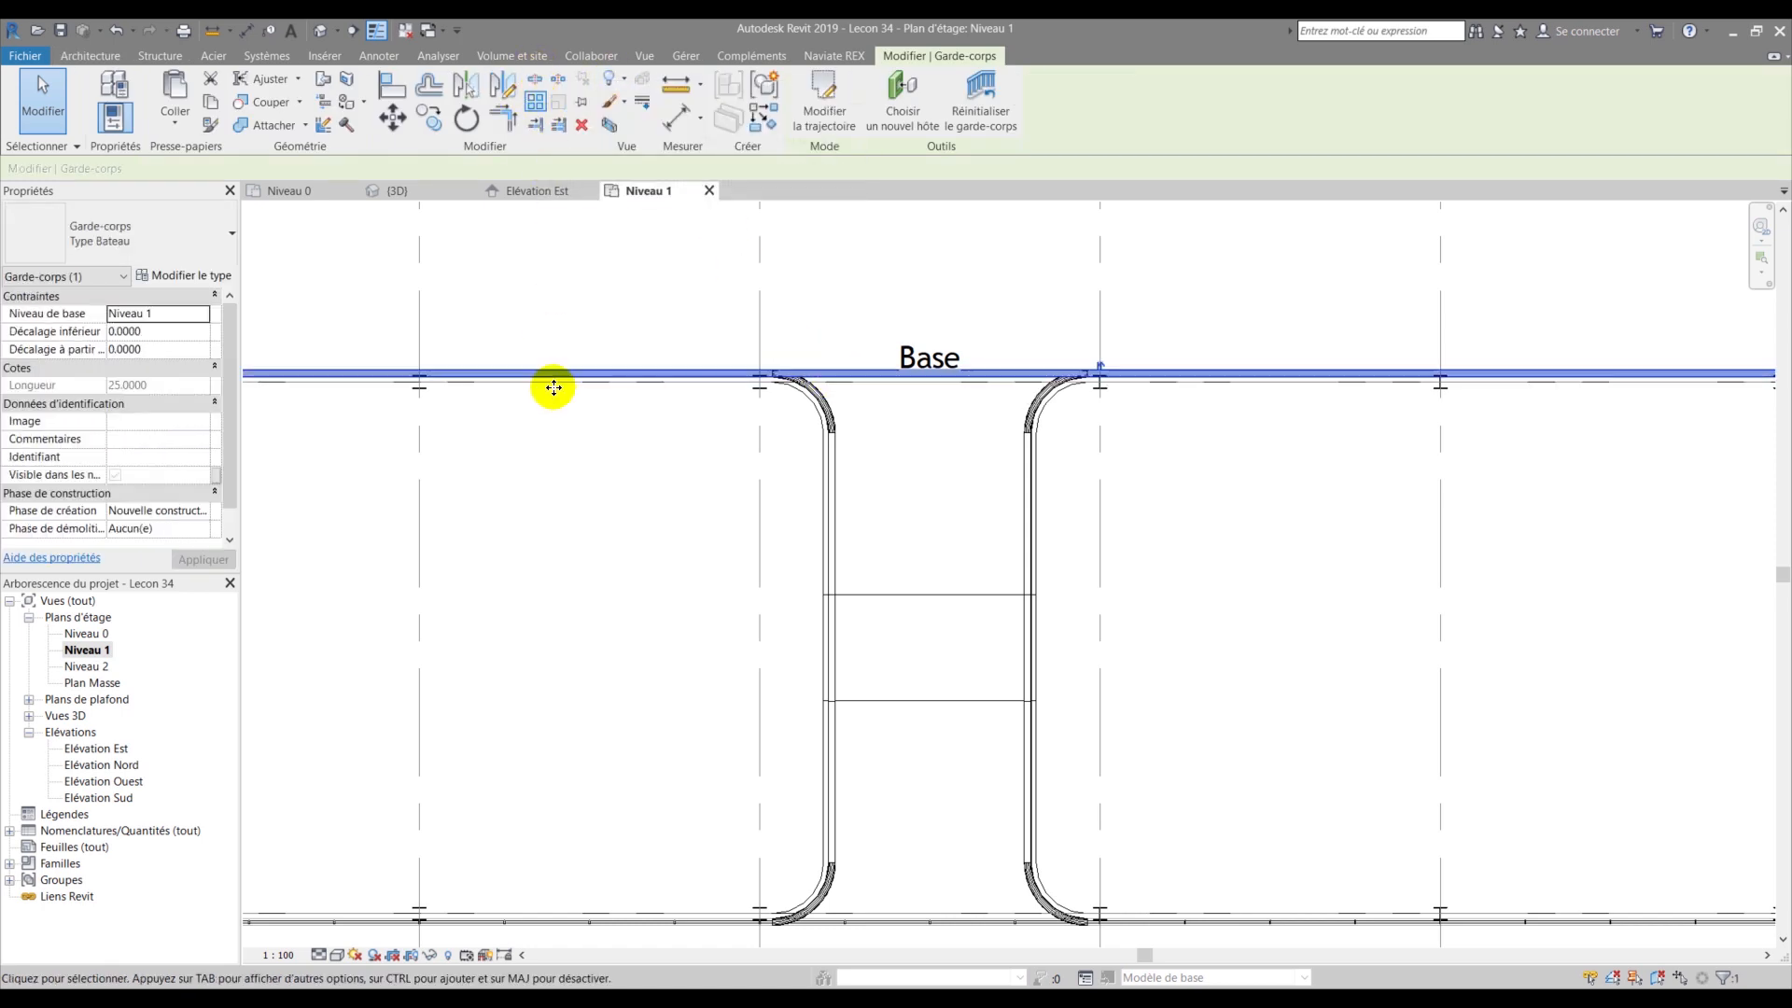
key(s)
key(l)
scroll(934, 364, up, 3)
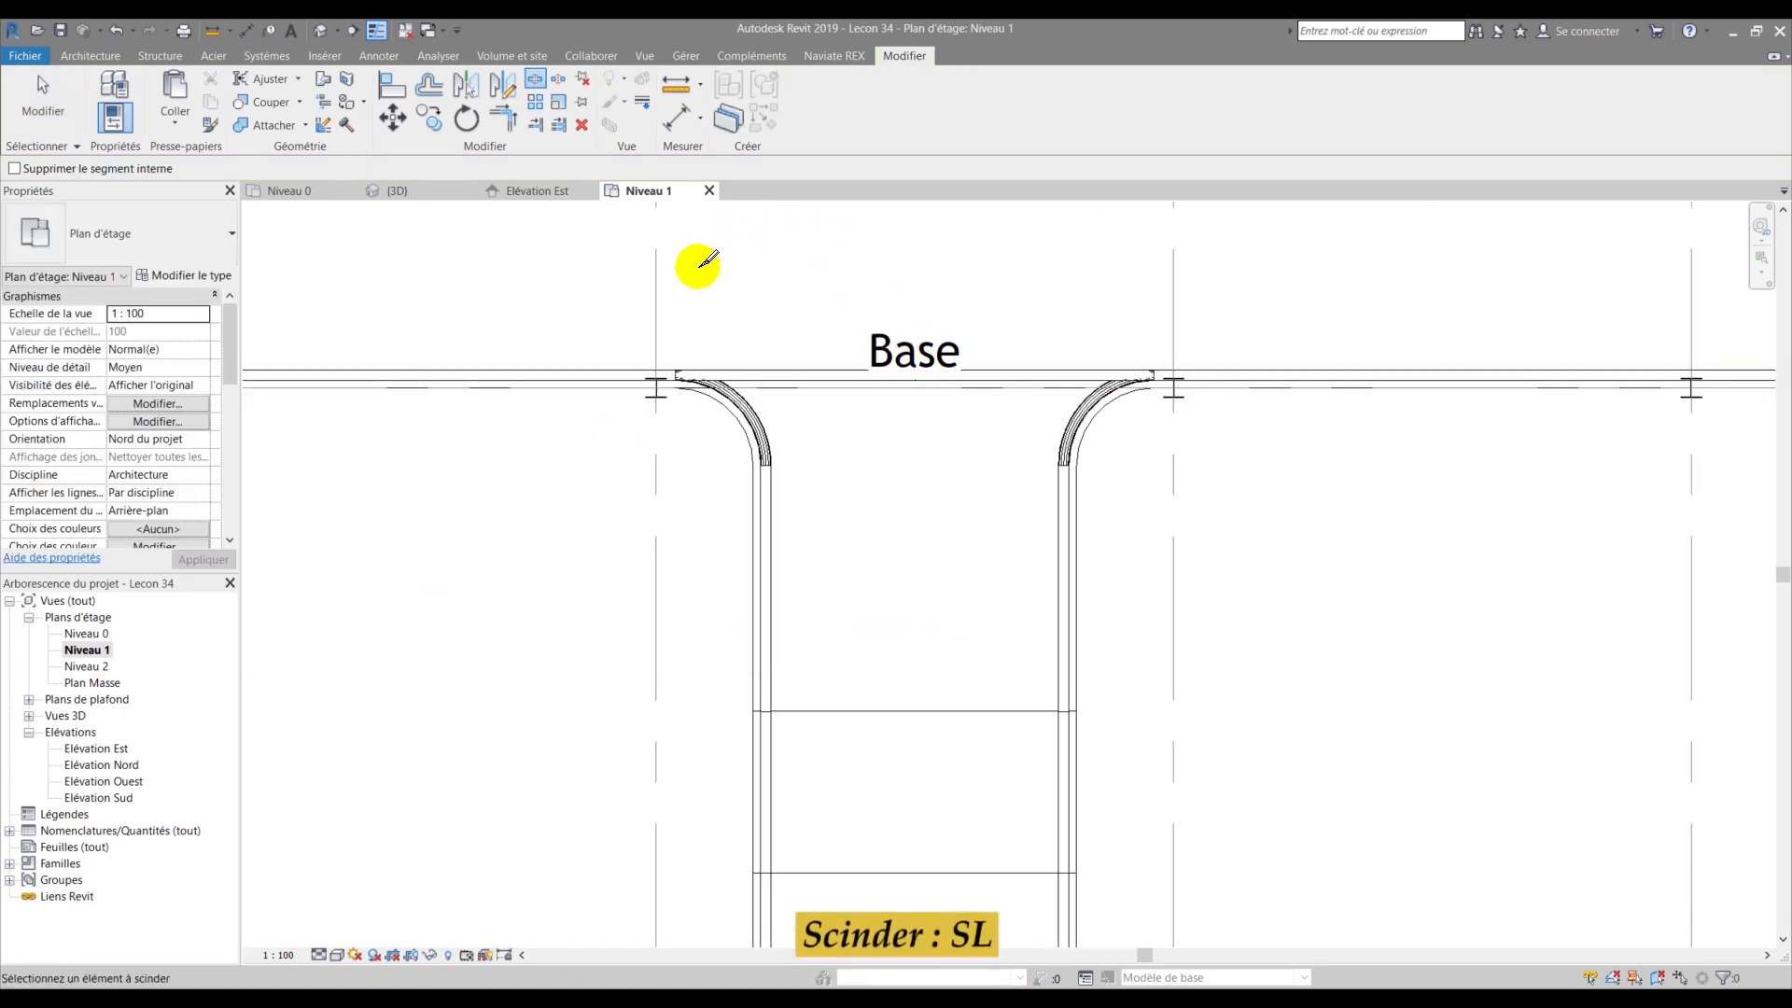
- Split the walkway railing along grid 3 between the ramp's flared corners
scroll(700, 280, down, 2)
scroll(784, 738, up, 2)
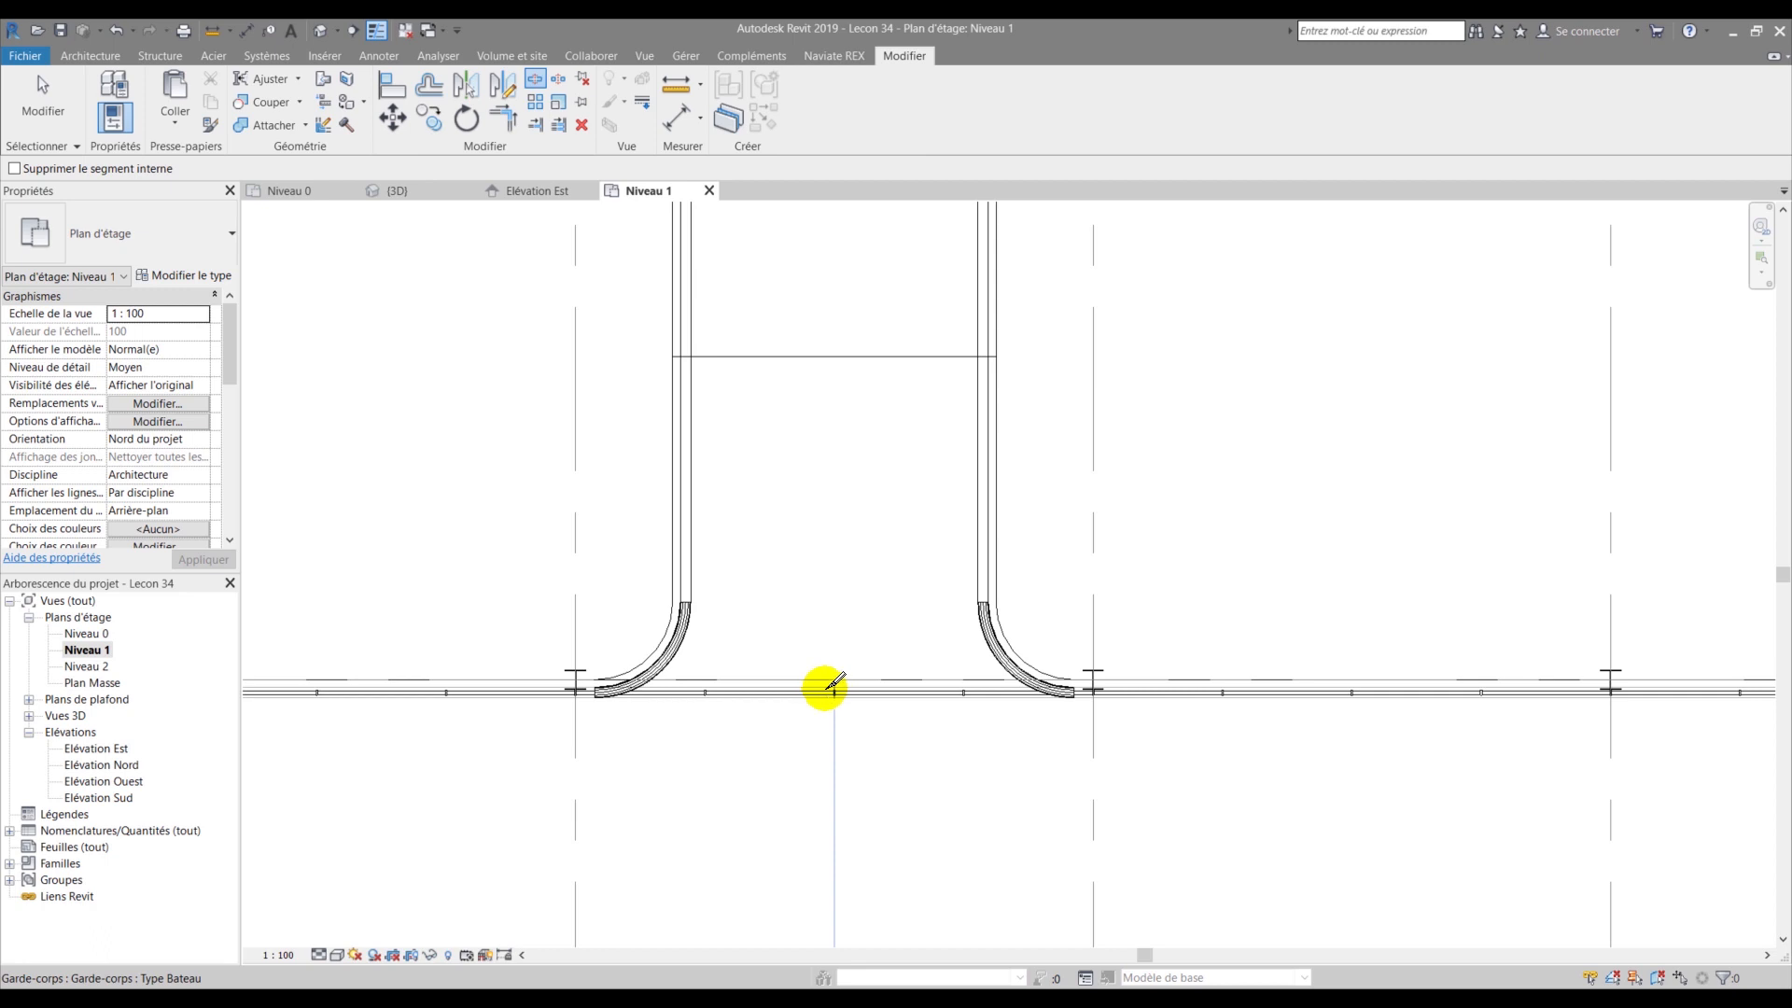
scroll(821, 691, down, 2)
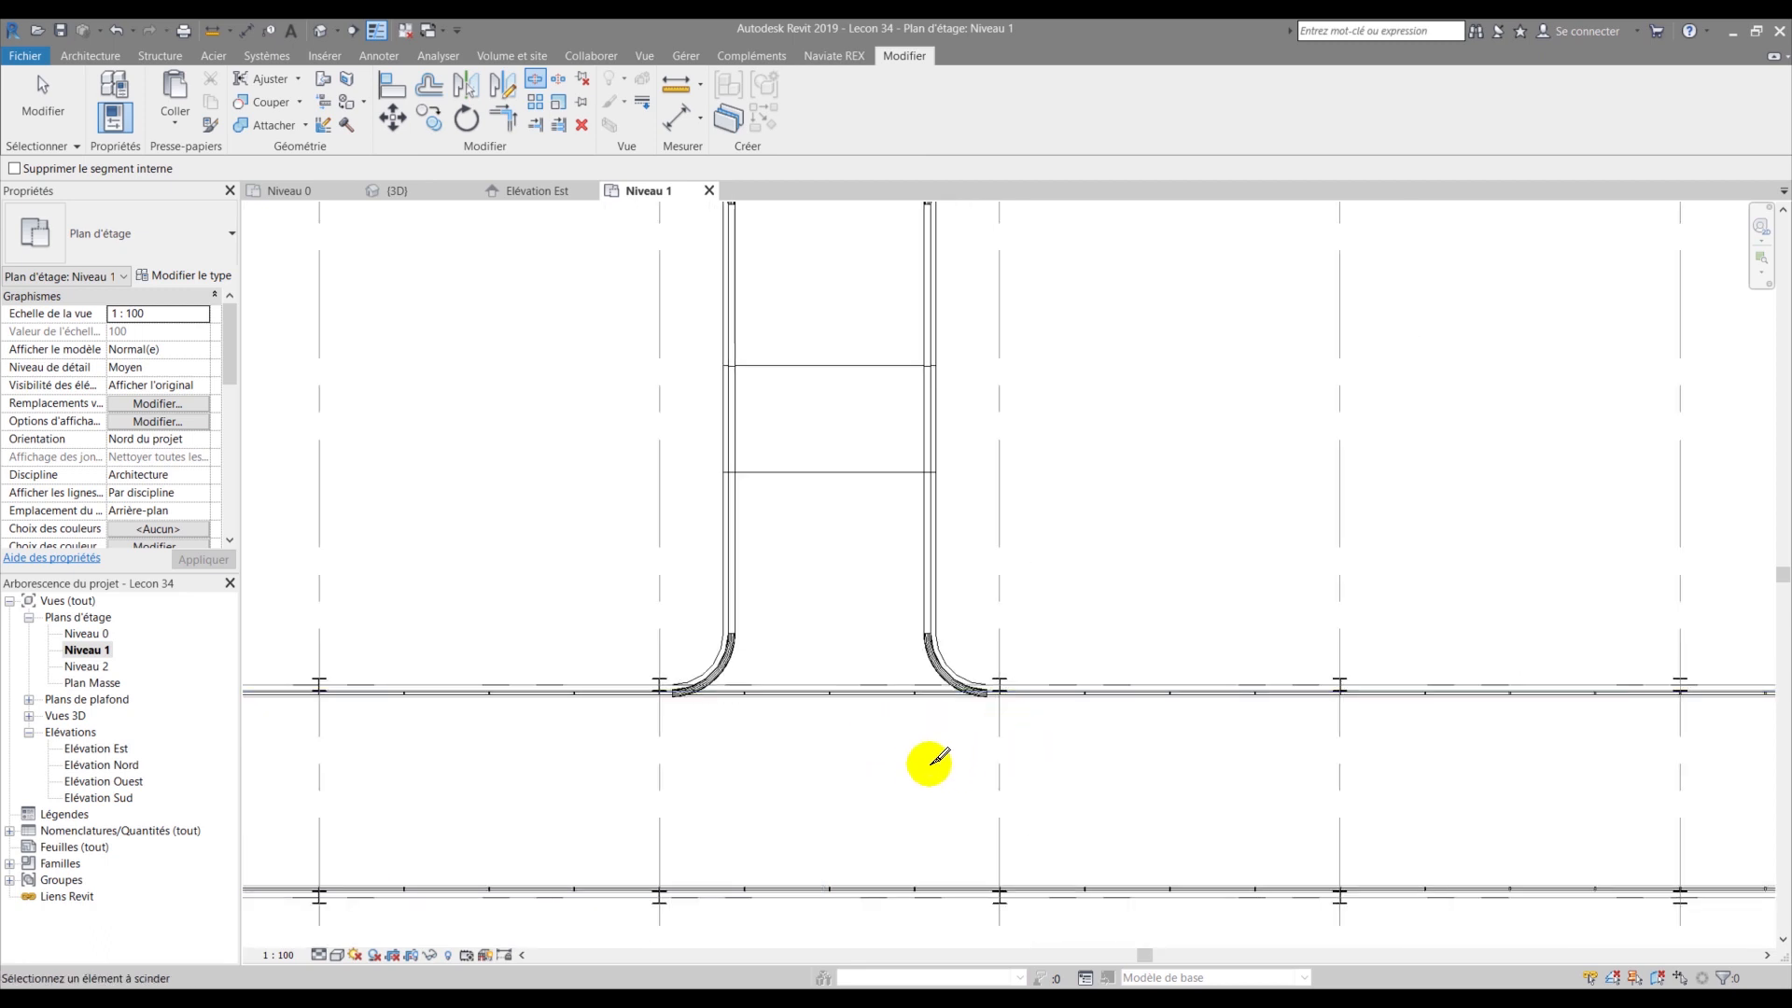
scroll(853, 704, up, 4)
click(808, 629)
key(Escape)
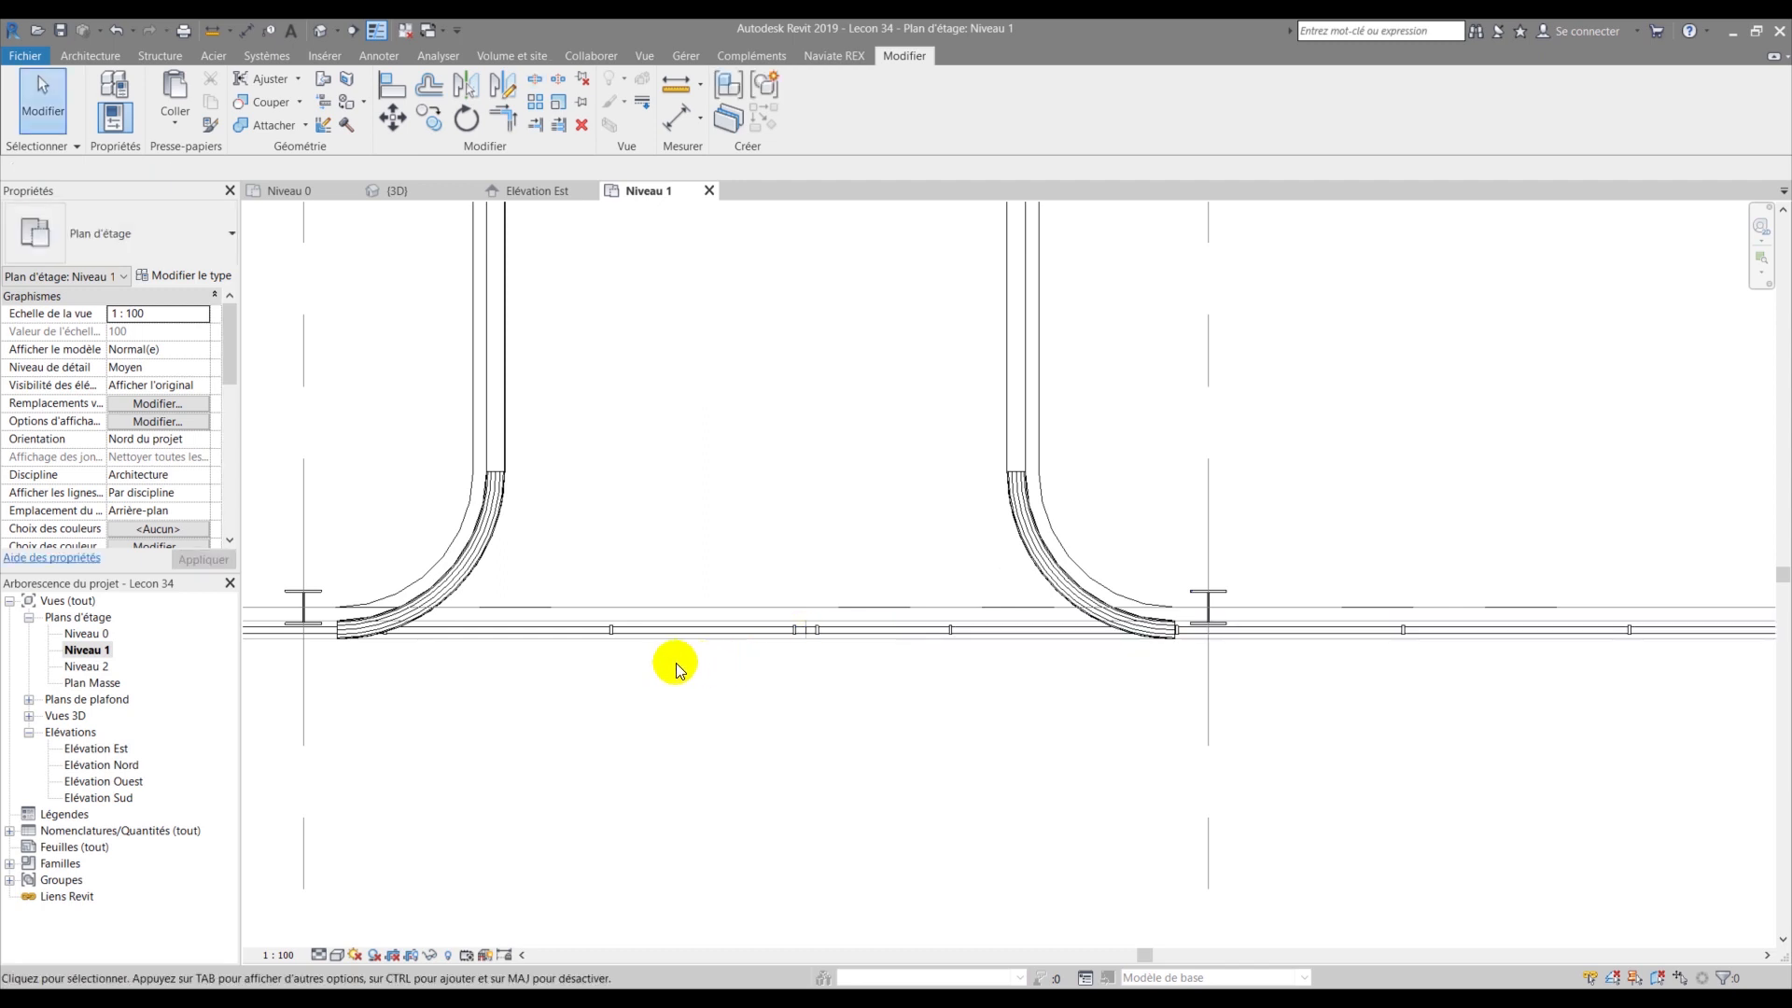
scroll(285, 625, up, 2)
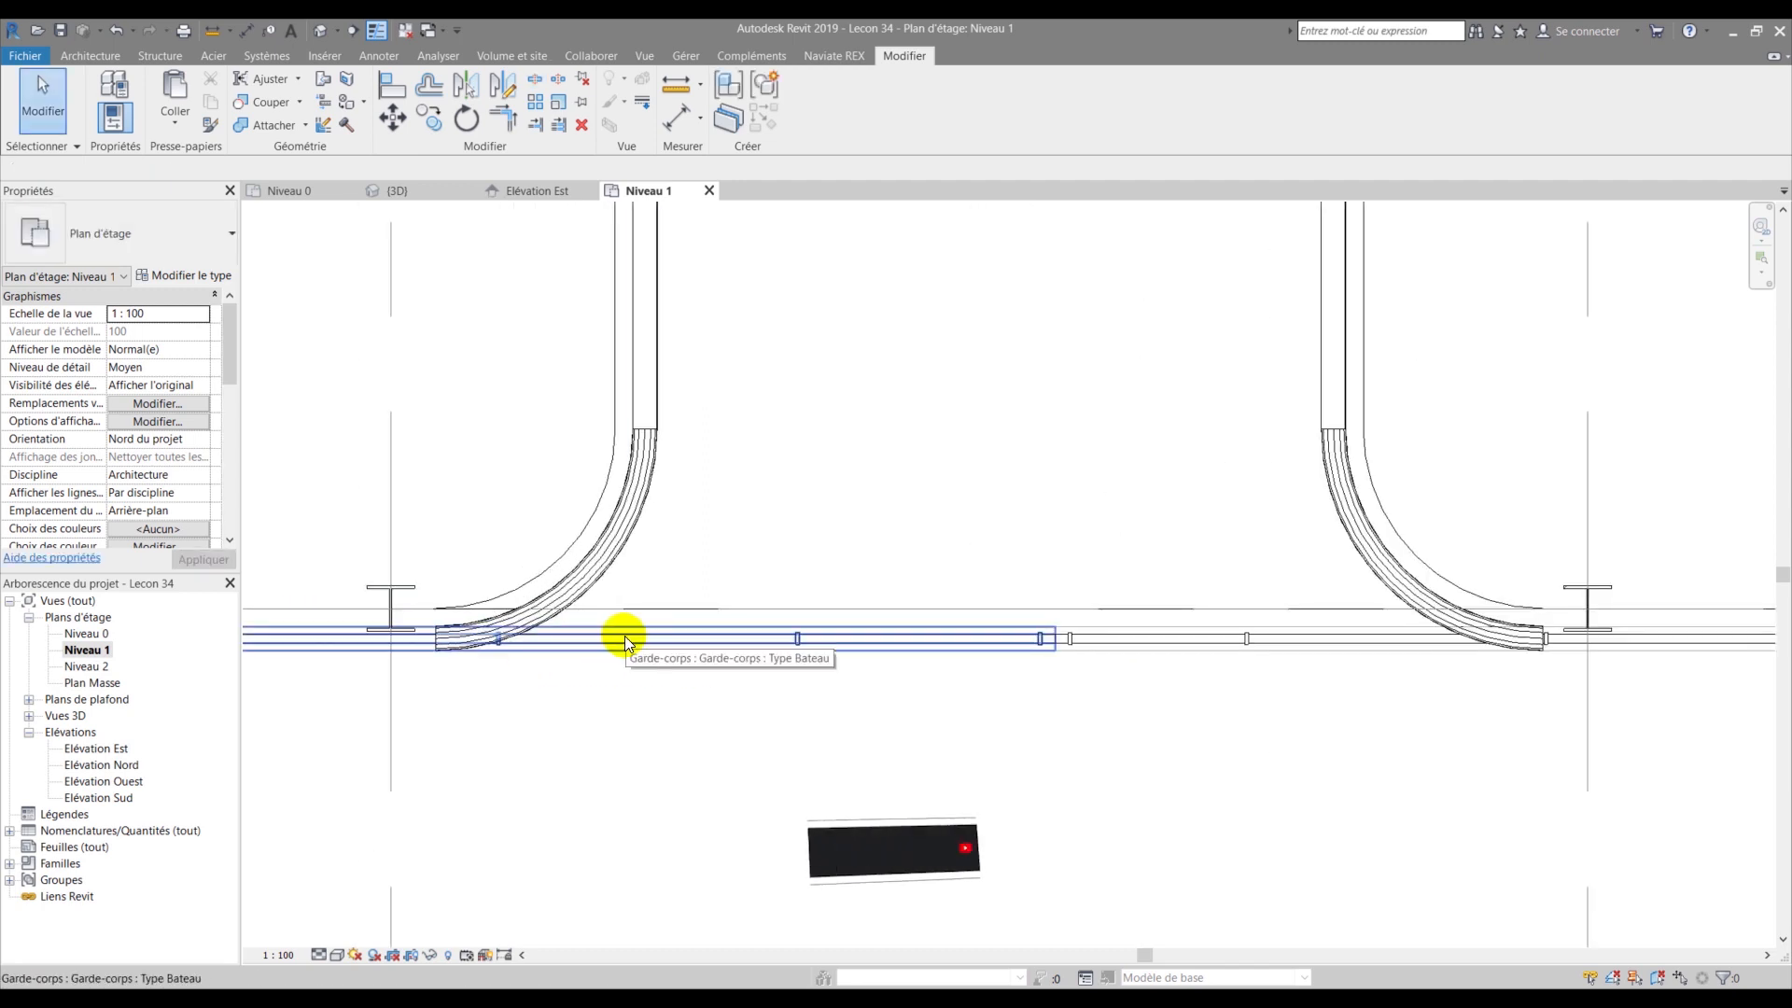
key(t)
key(r)
click(573, 586)
click(387, 643)
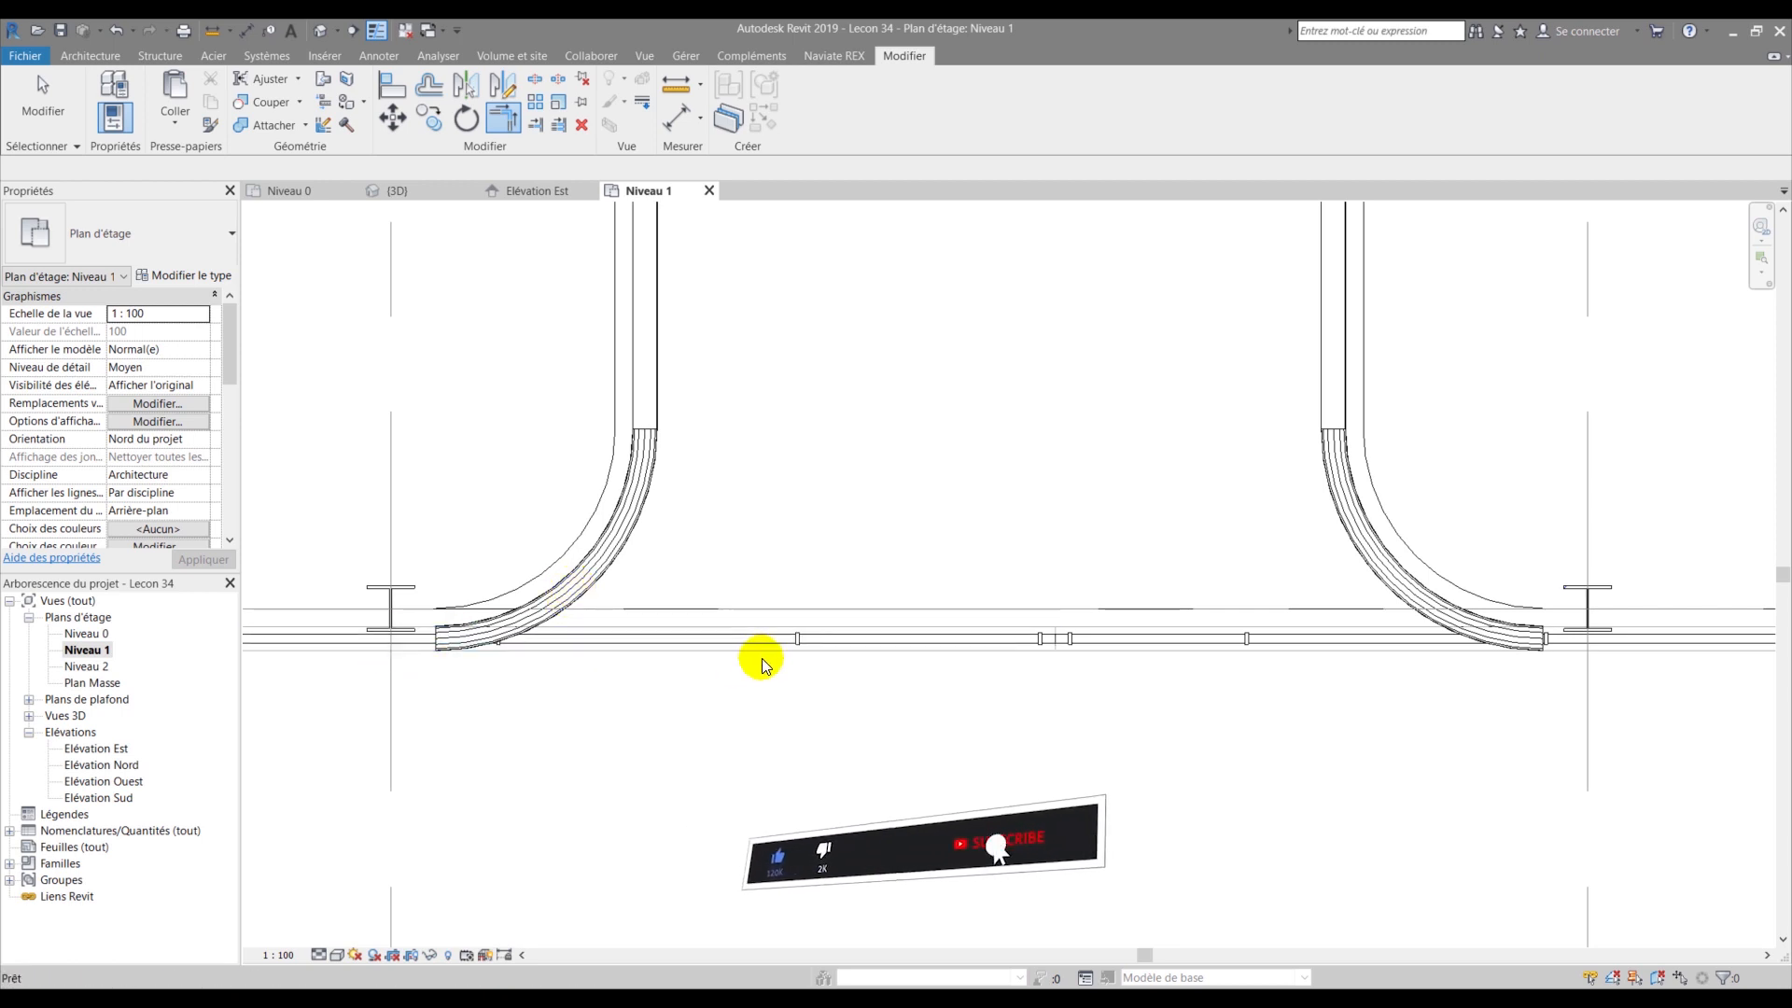
- Edit the path of the left railing segment along grid 3, shortening it to the end of the ramp's left curved railing
click(760, 650)
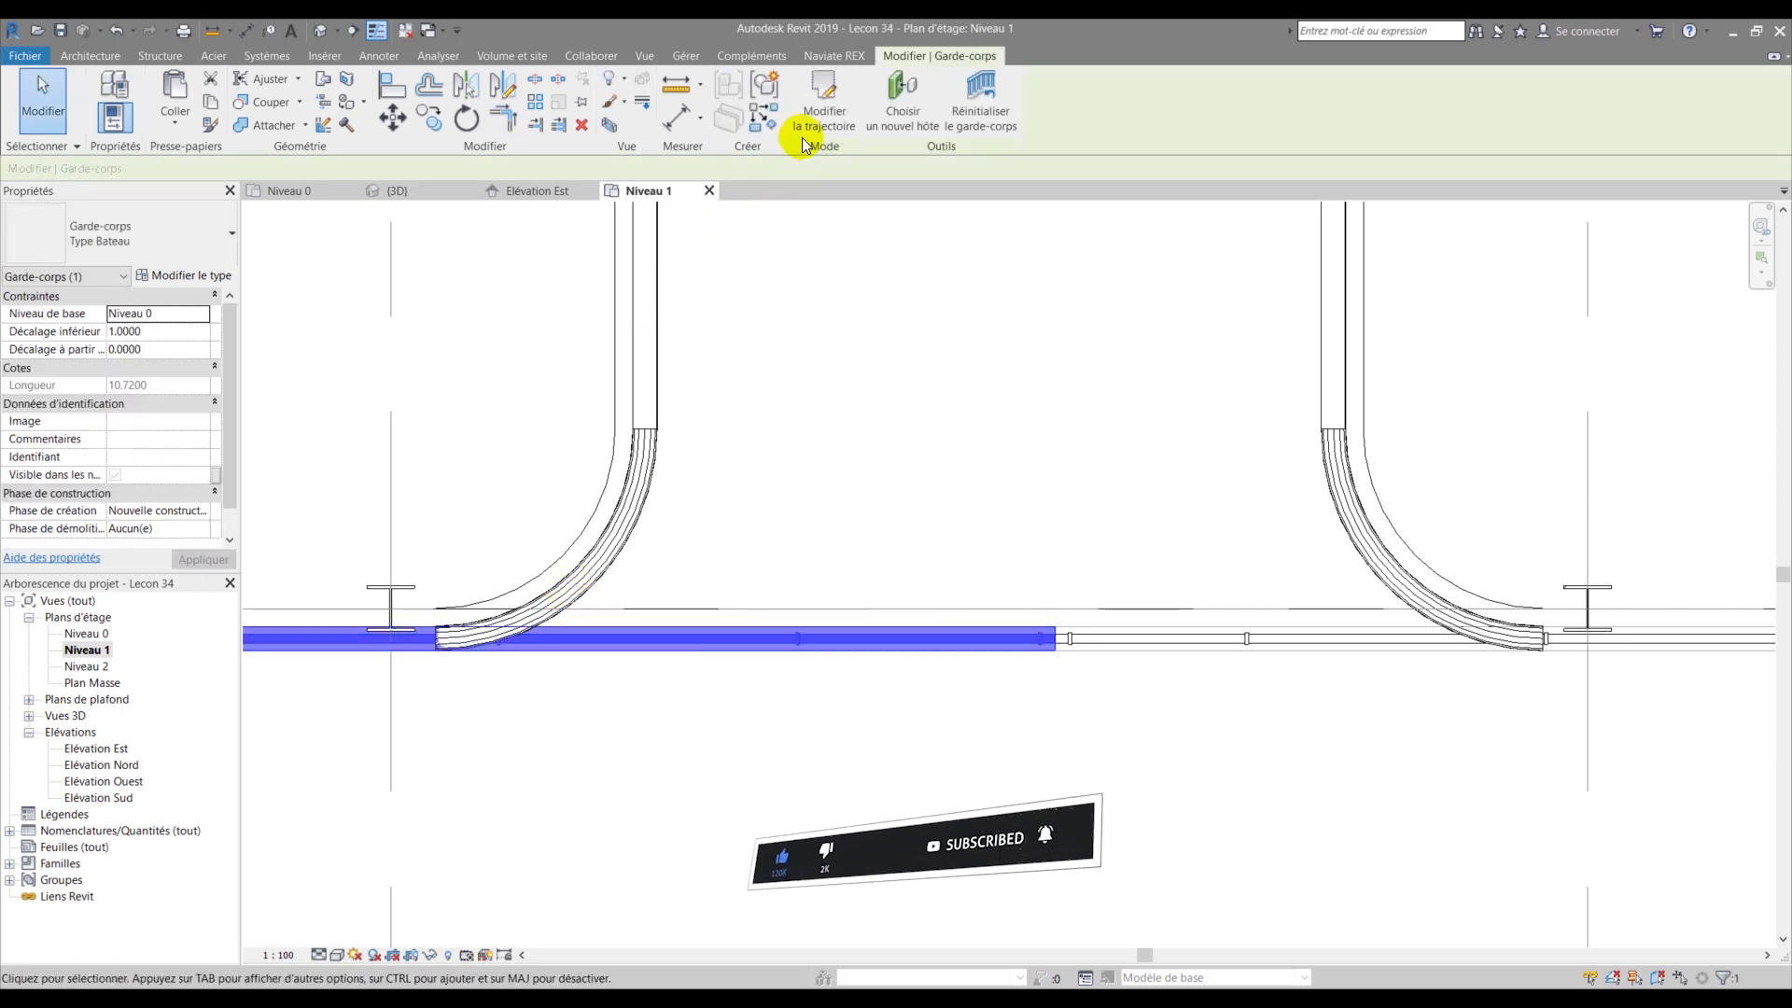
click(828, 91)
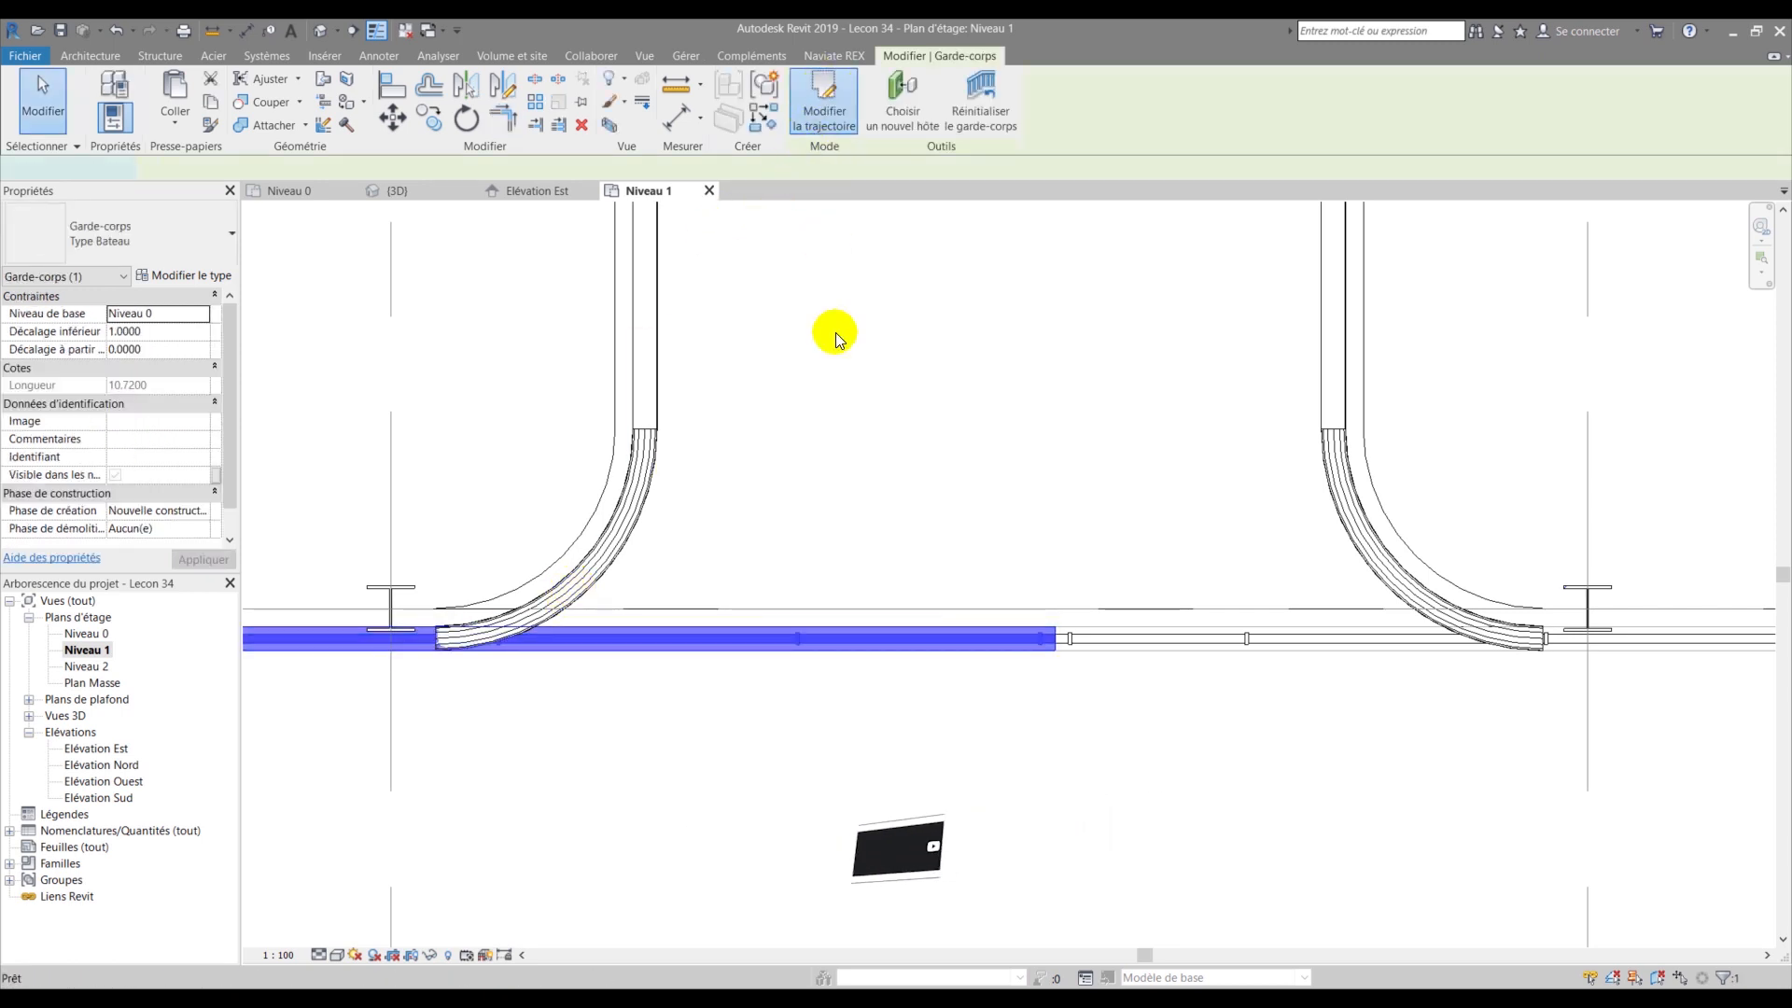
click(988, 636)
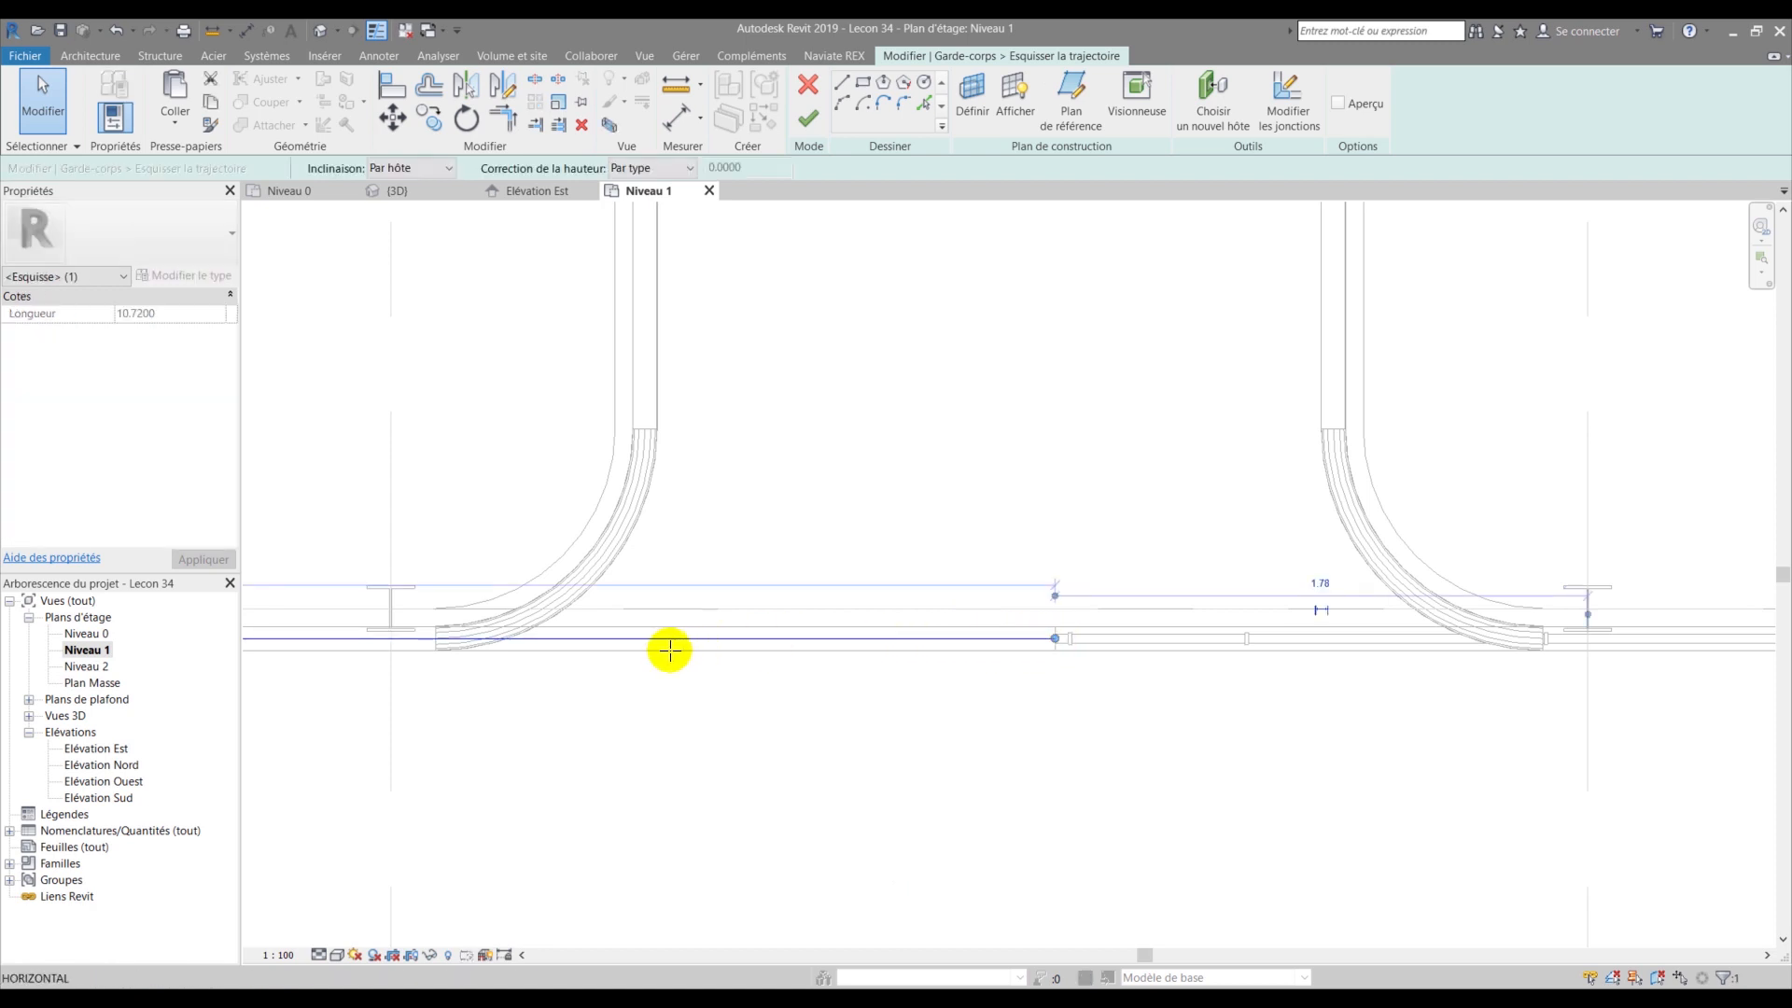
drag(451, 648, 435, 640)
click(436, 640)
scroll(443, 649, down, 1)
scroll(444, 659, down, 1)
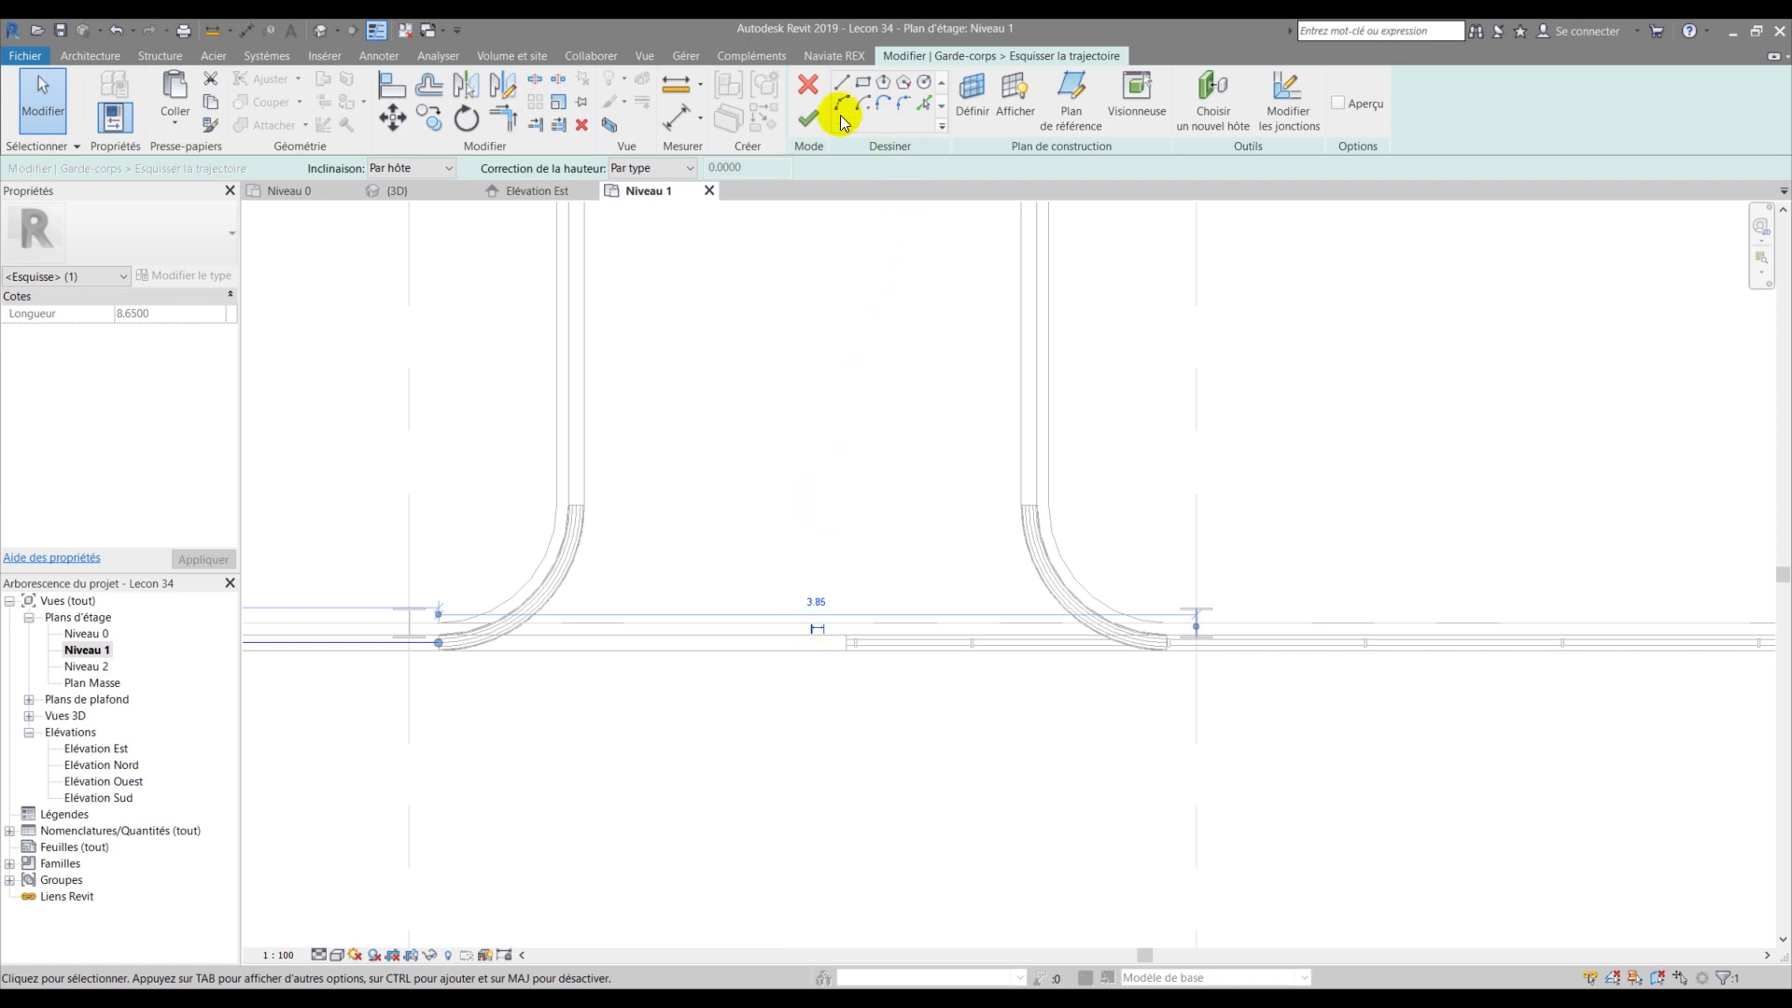
click(806, 117)
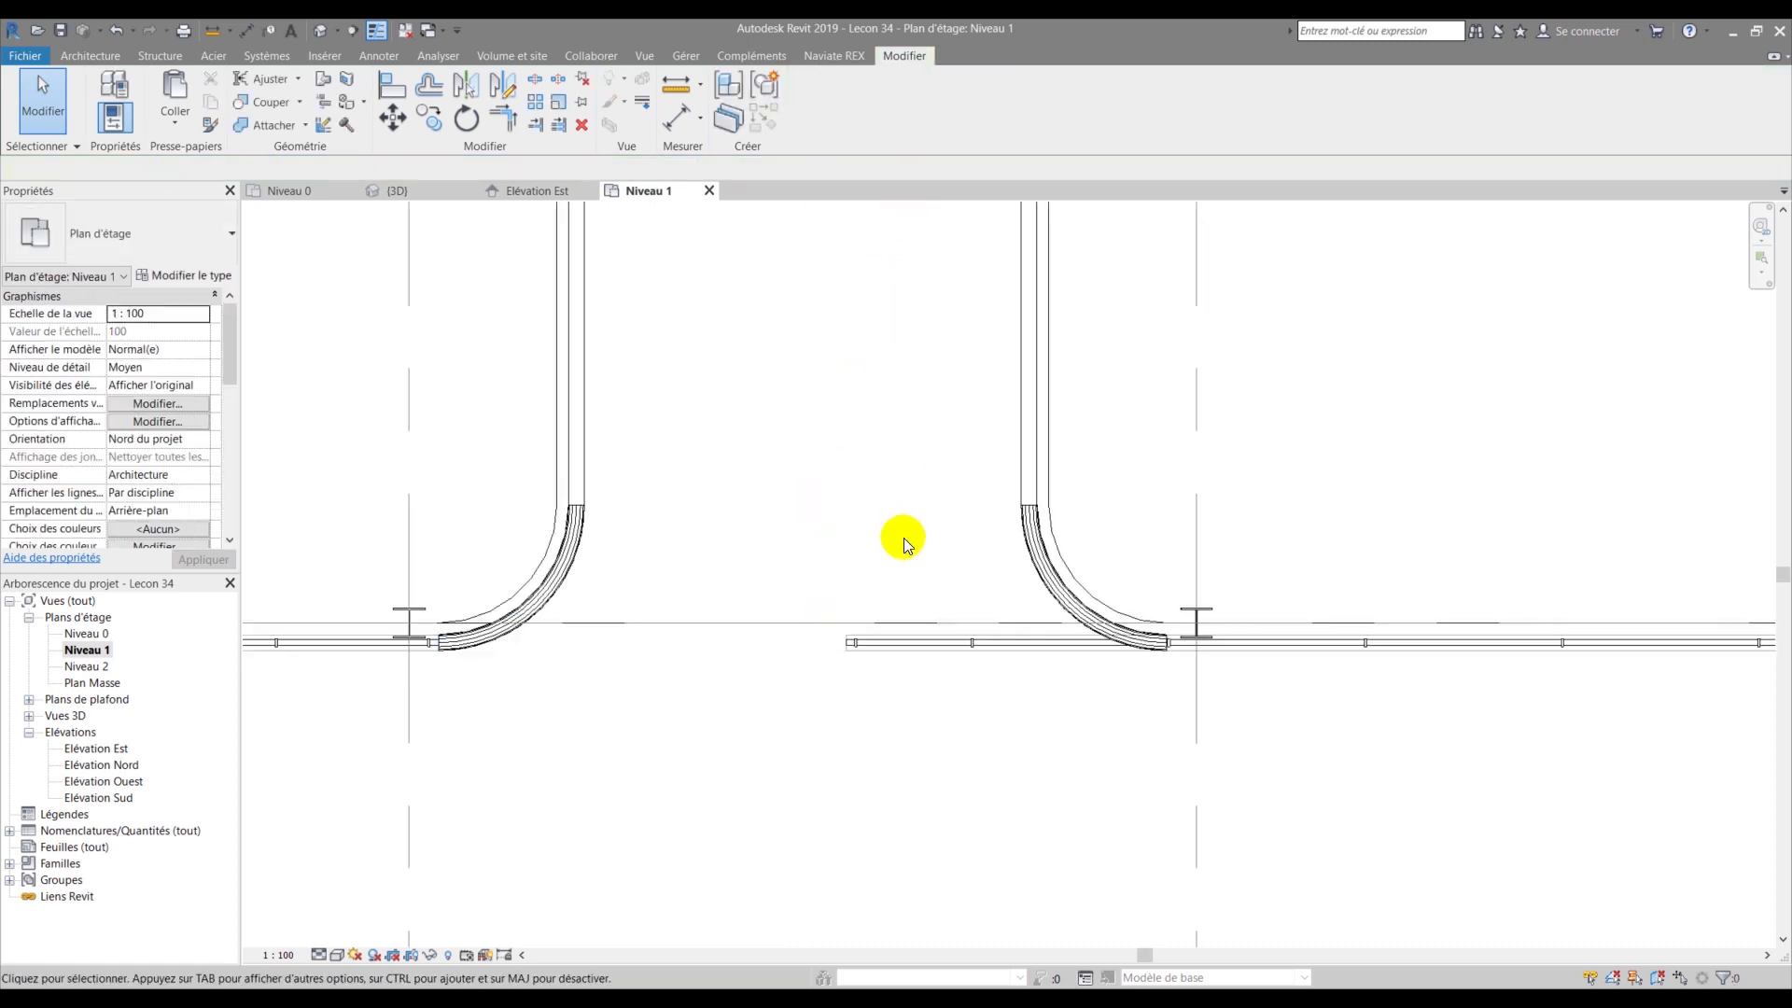
- Shorten the right railing segment's path along grid 3 to the end of the ramp's right curved railing
click(939, 653)
click(814, 99)
click(854, 638)
drag(848, 643, 1166, 643)
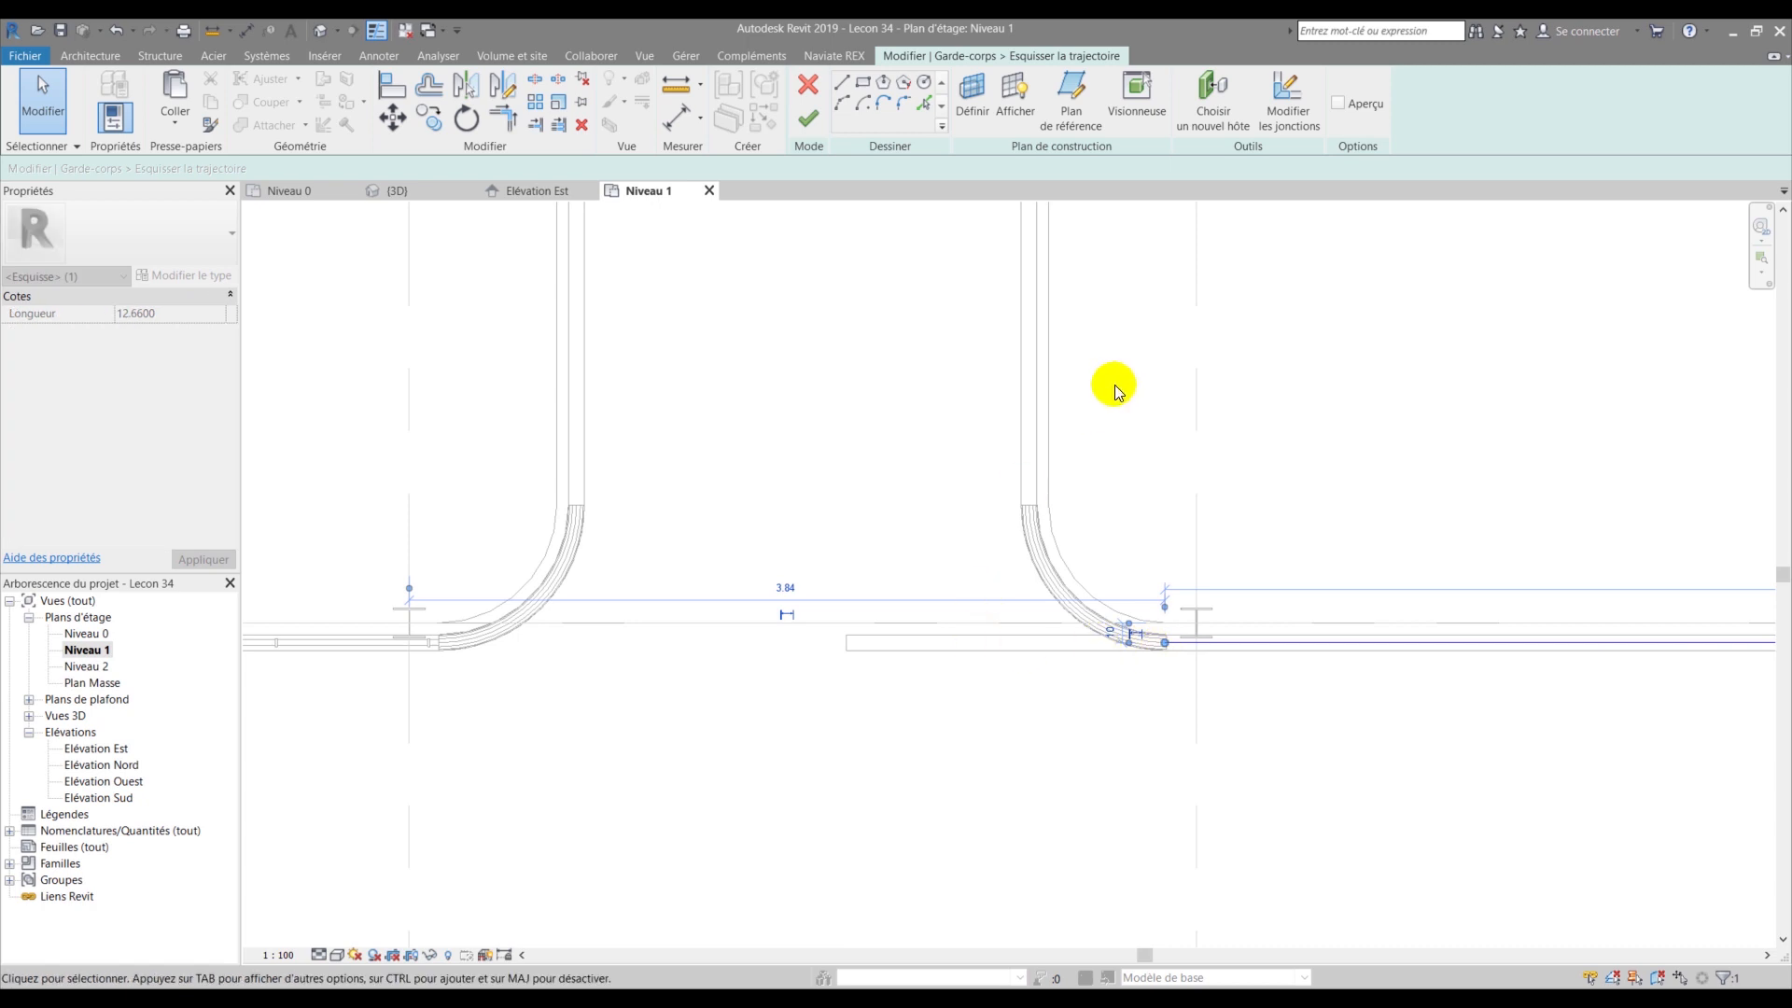
click(807, 116)
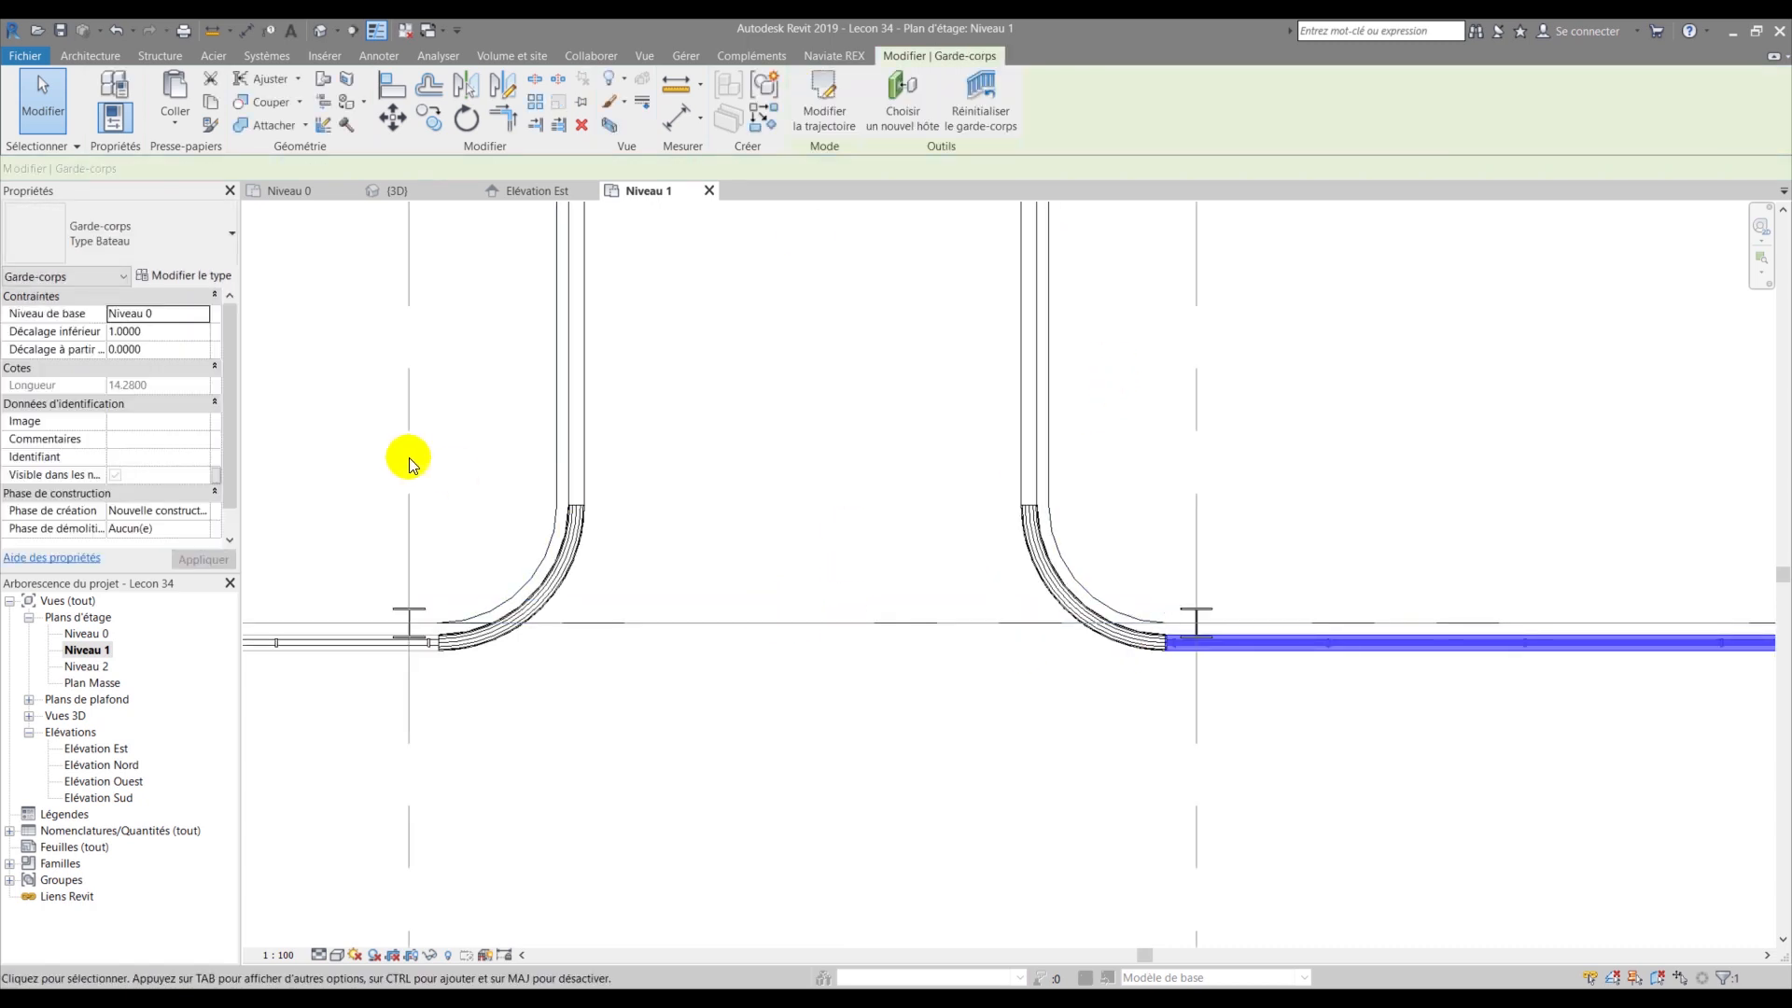
- Shorten the left railing segment's path along grid 2 to the end of the ramp's left curved railing
click(339, 435)
scroll(500, 599, down, 3)
middle_drag(480, 359, 541, 840)
scroll(571, 566, up, 3)
click(659, 551)
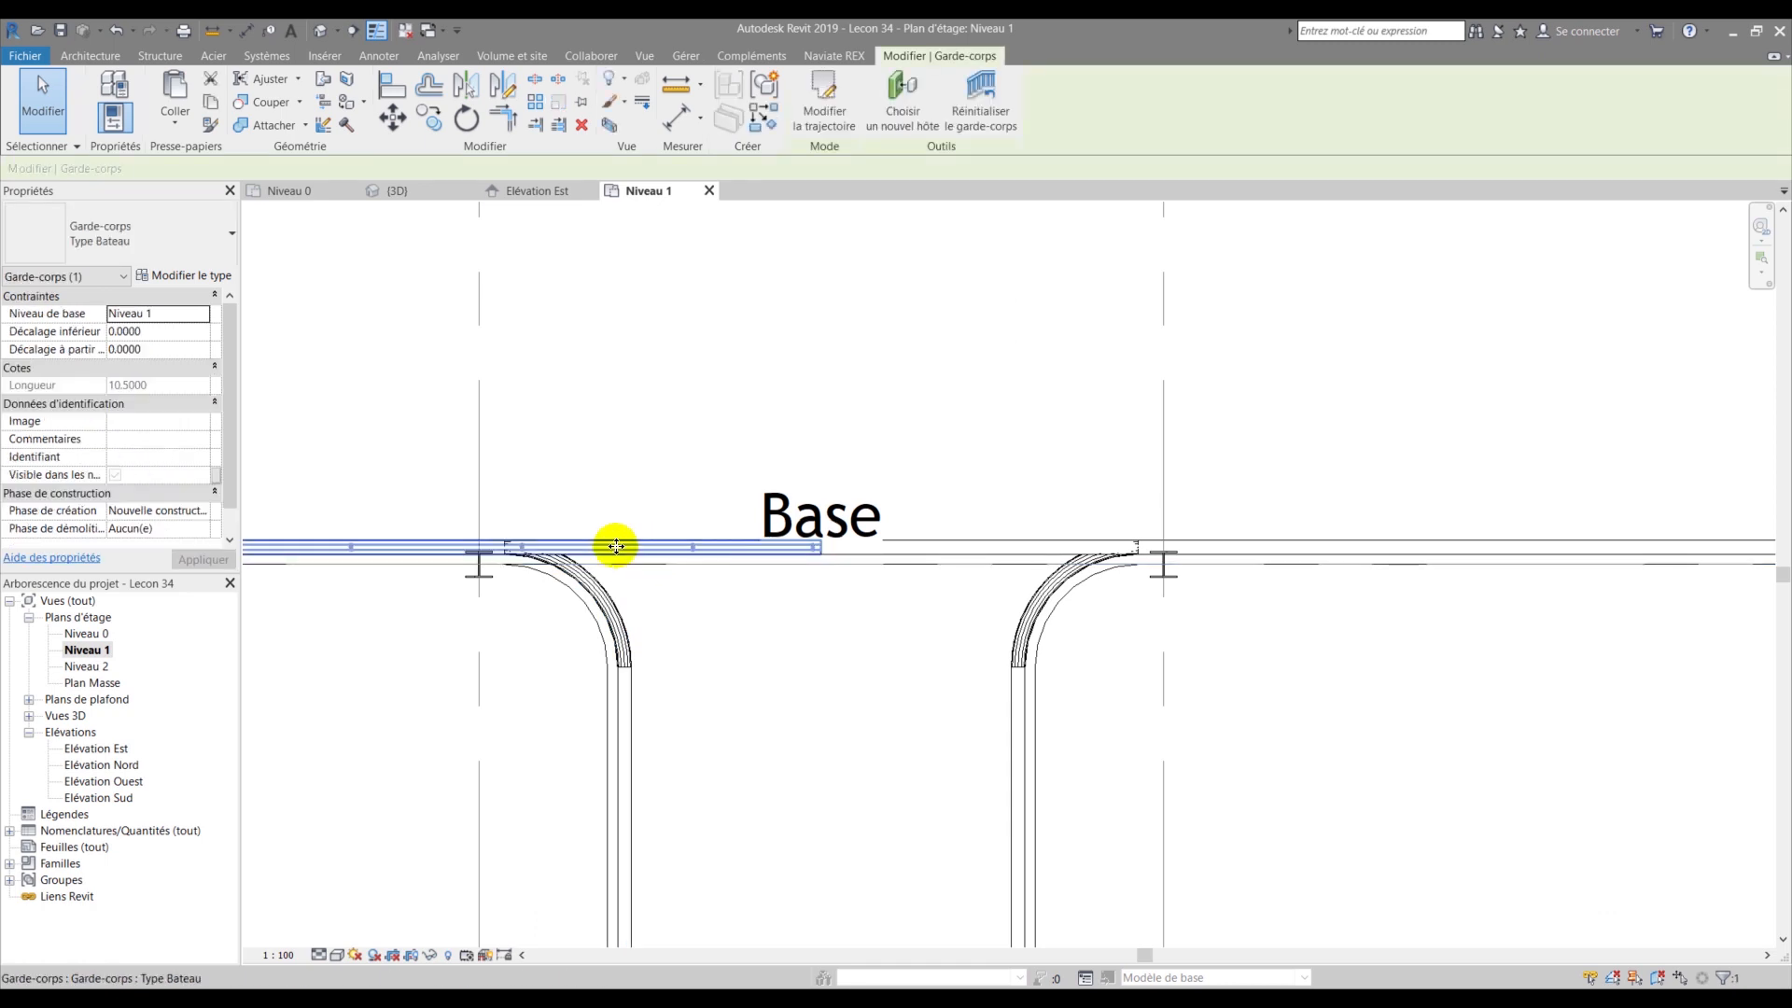
click(810, 96)
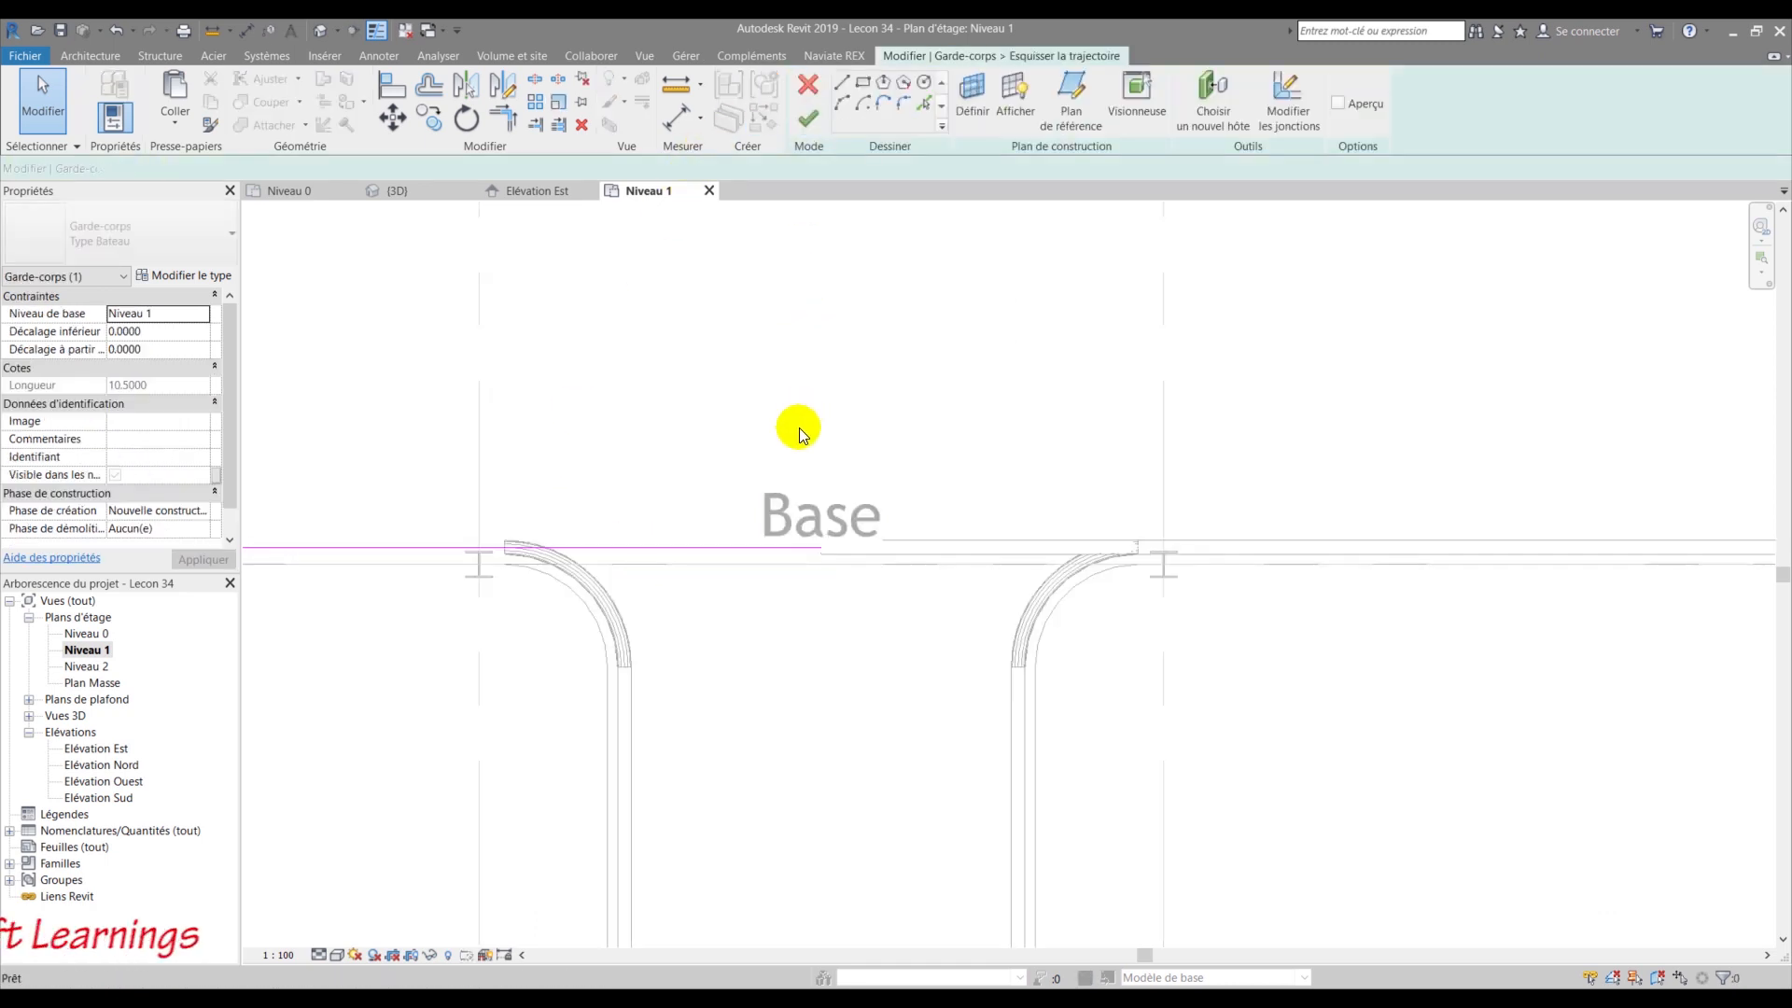
click(814, 549)
drag(516, 555, 506, 552)
click(627, 516)
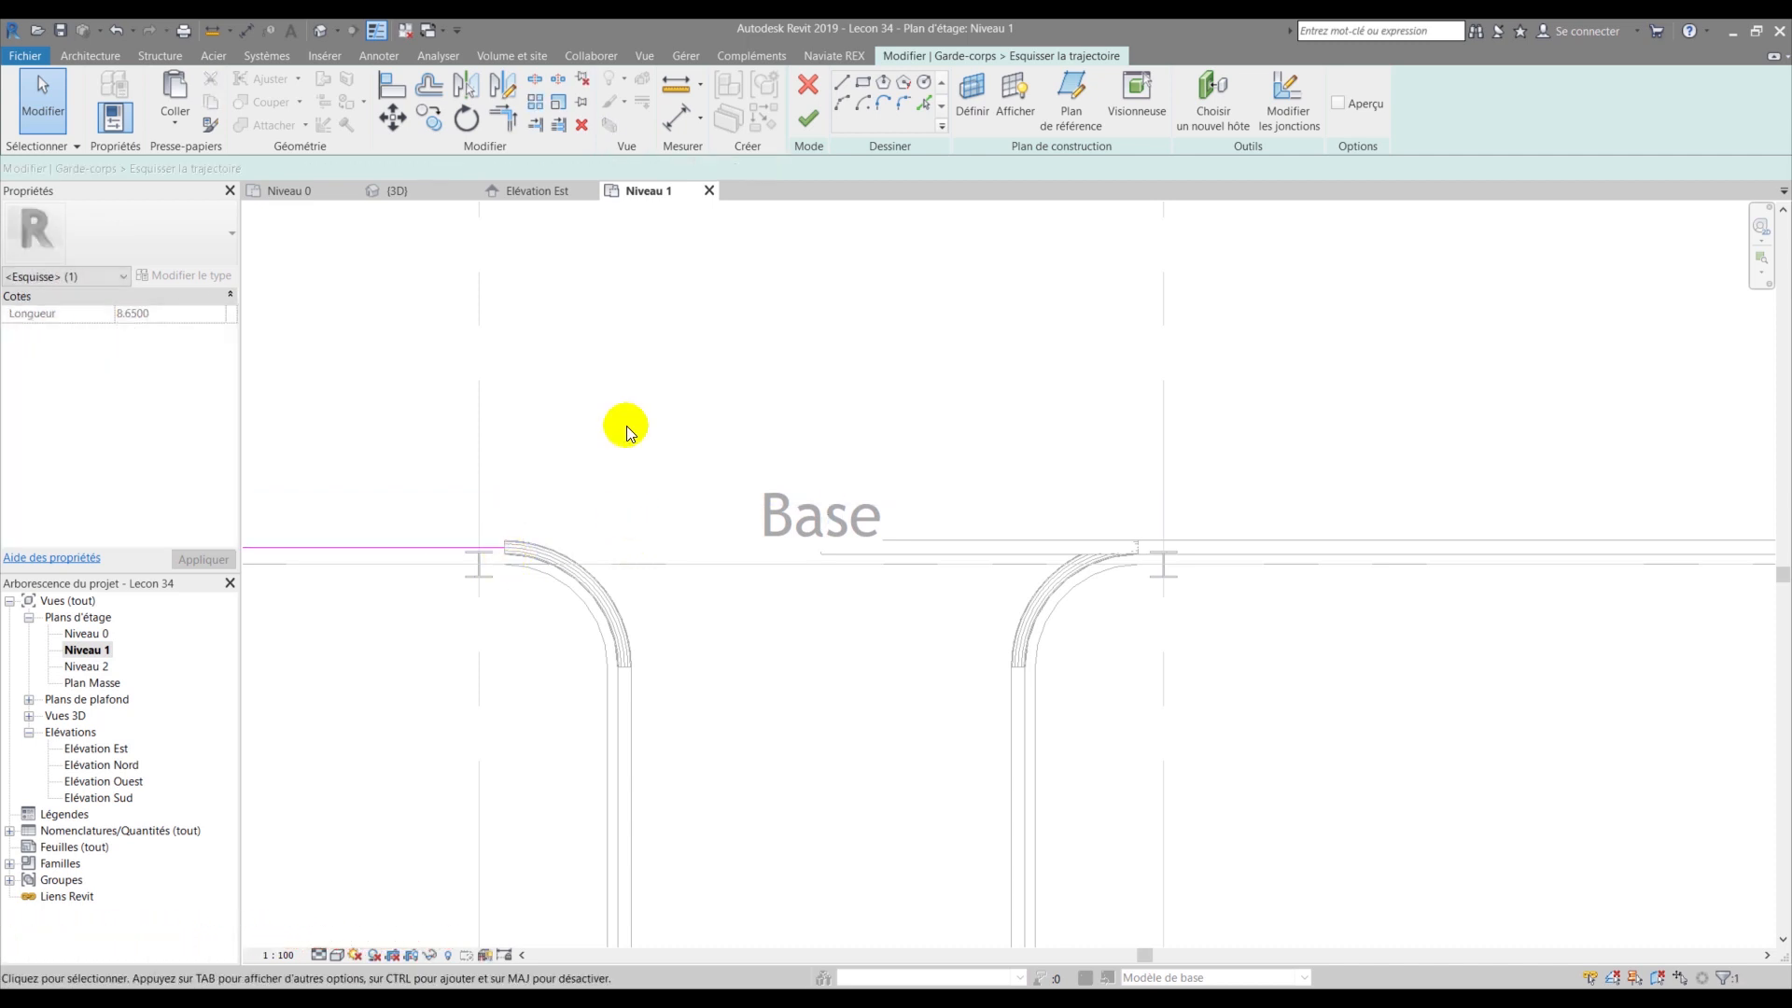
click(806, 119)
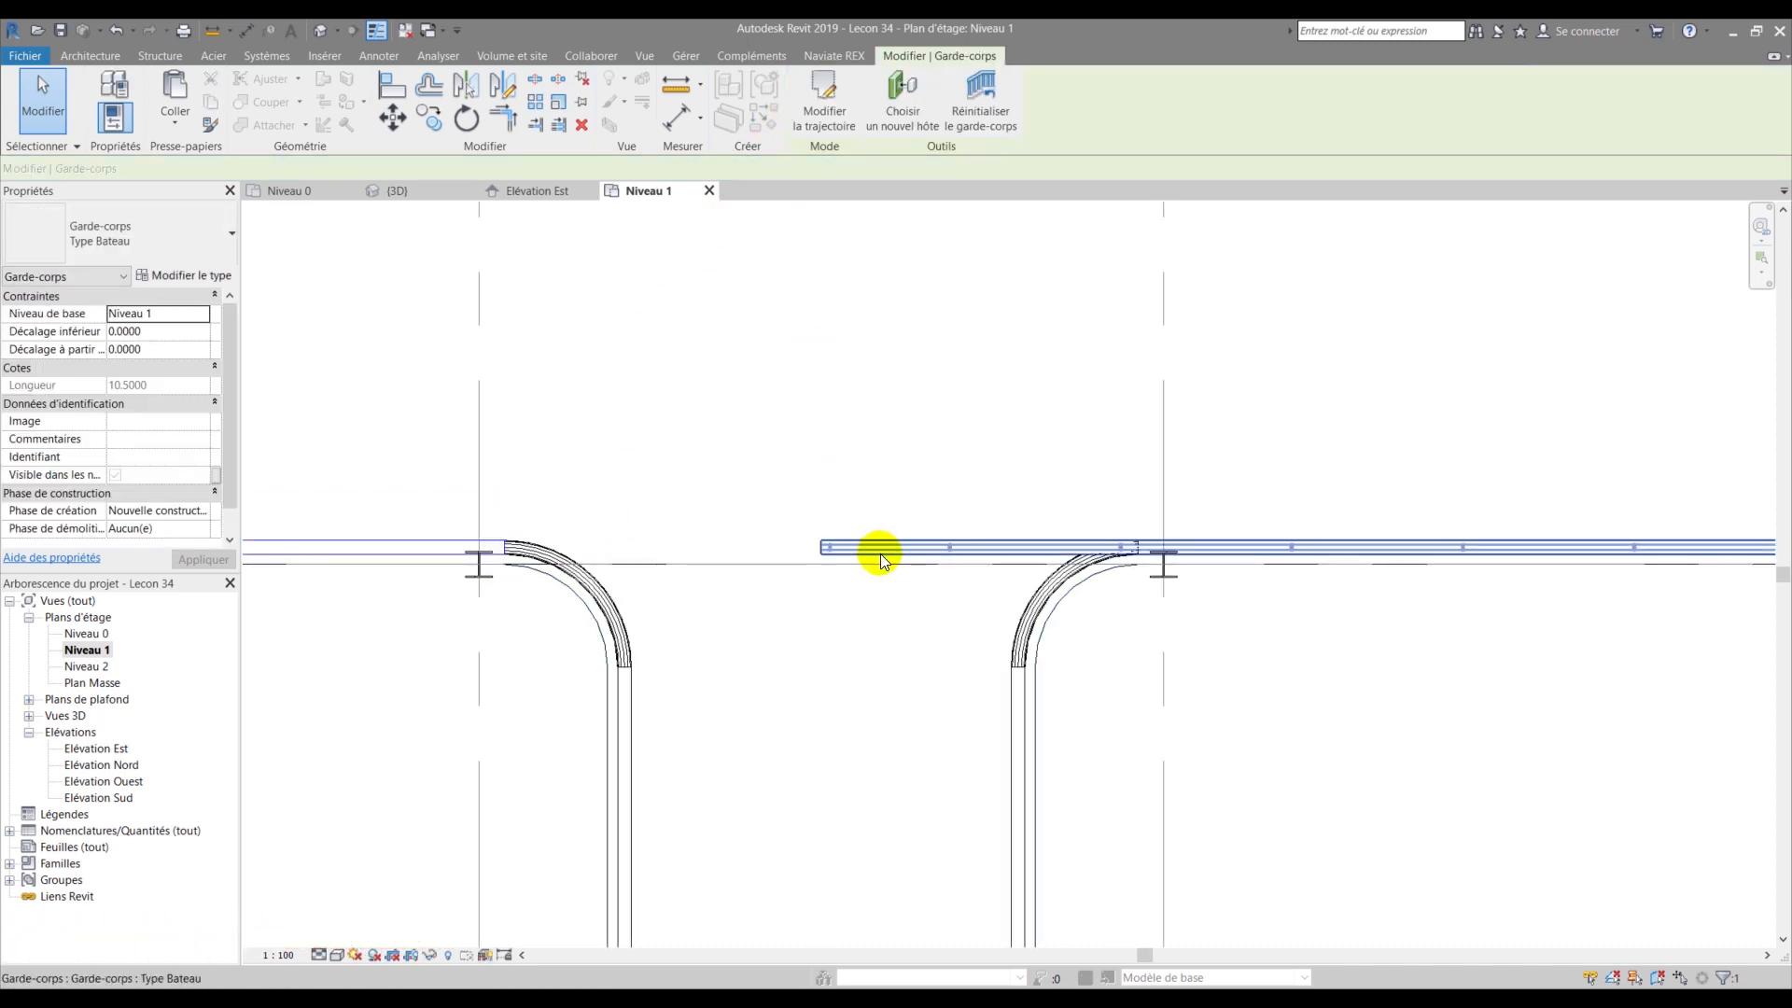
- Shorten the right railing segment's path along grid 2 to the end of the ramp's right curved railing
click(805, 100)
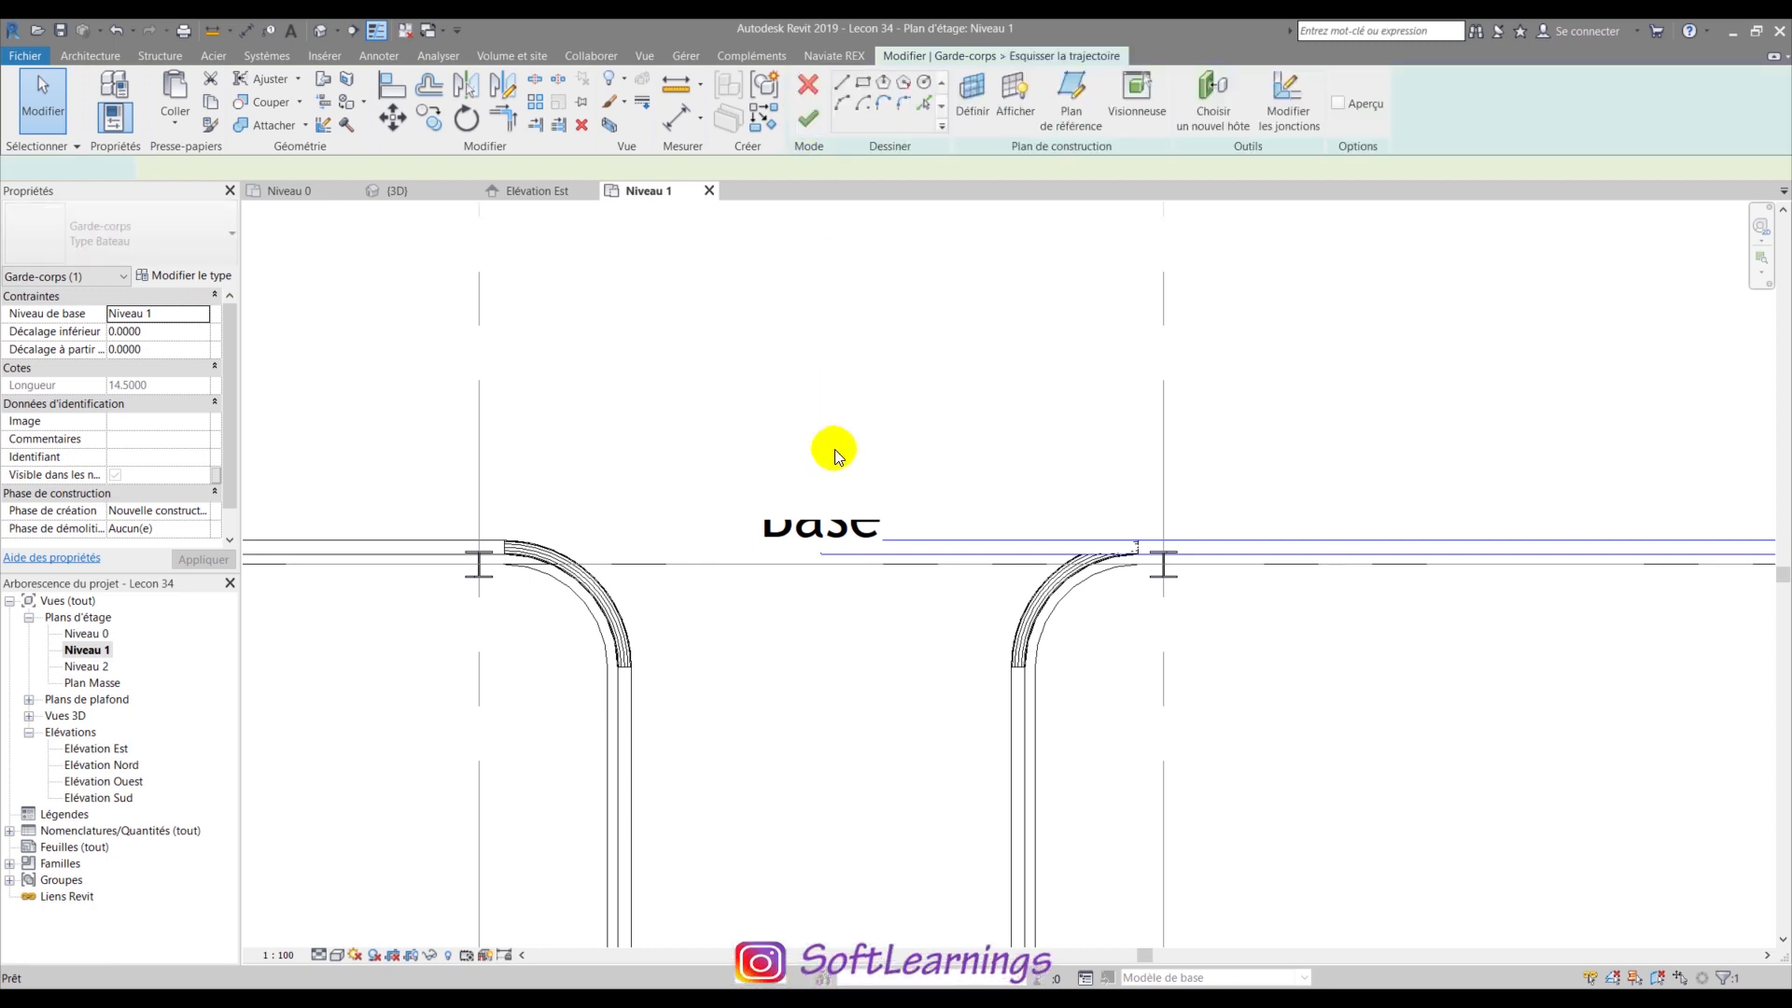
mouse_move(762, 569)
middle_down()
mouse_move(469, 621)
mouse_move(502, 586)
middle_up()
click(502, 590)
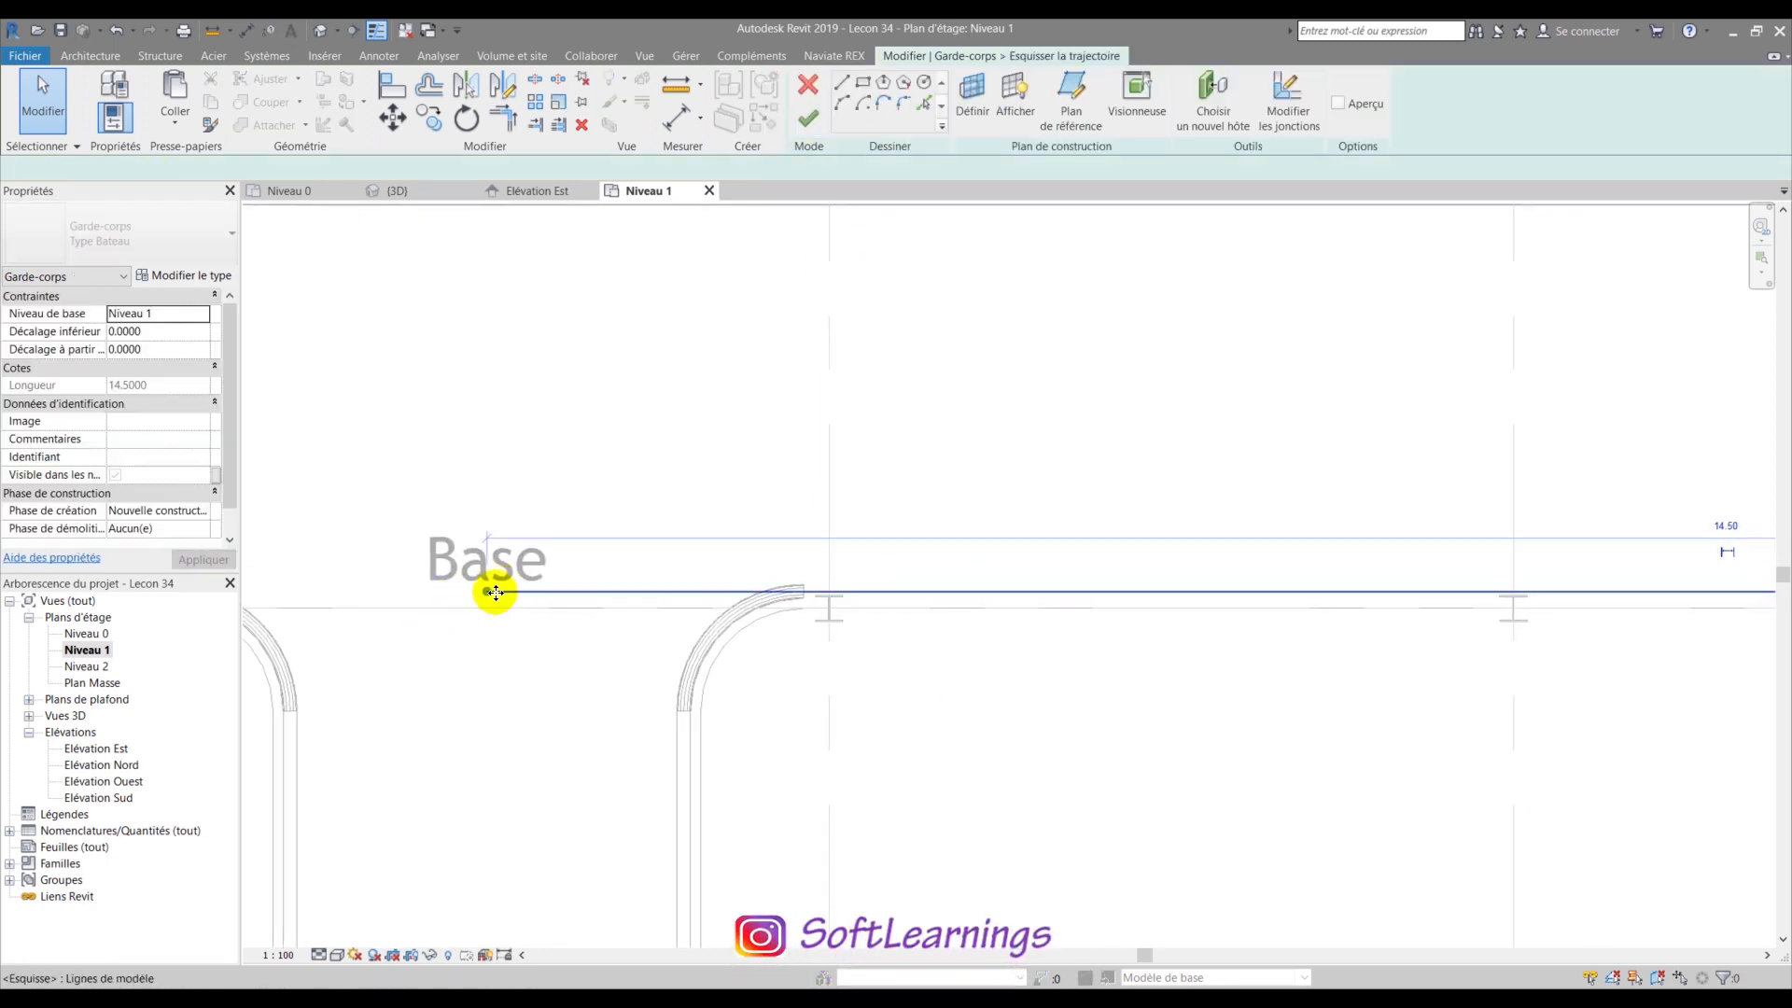
drag(487, 592, 803, 591)
click(806, 119)
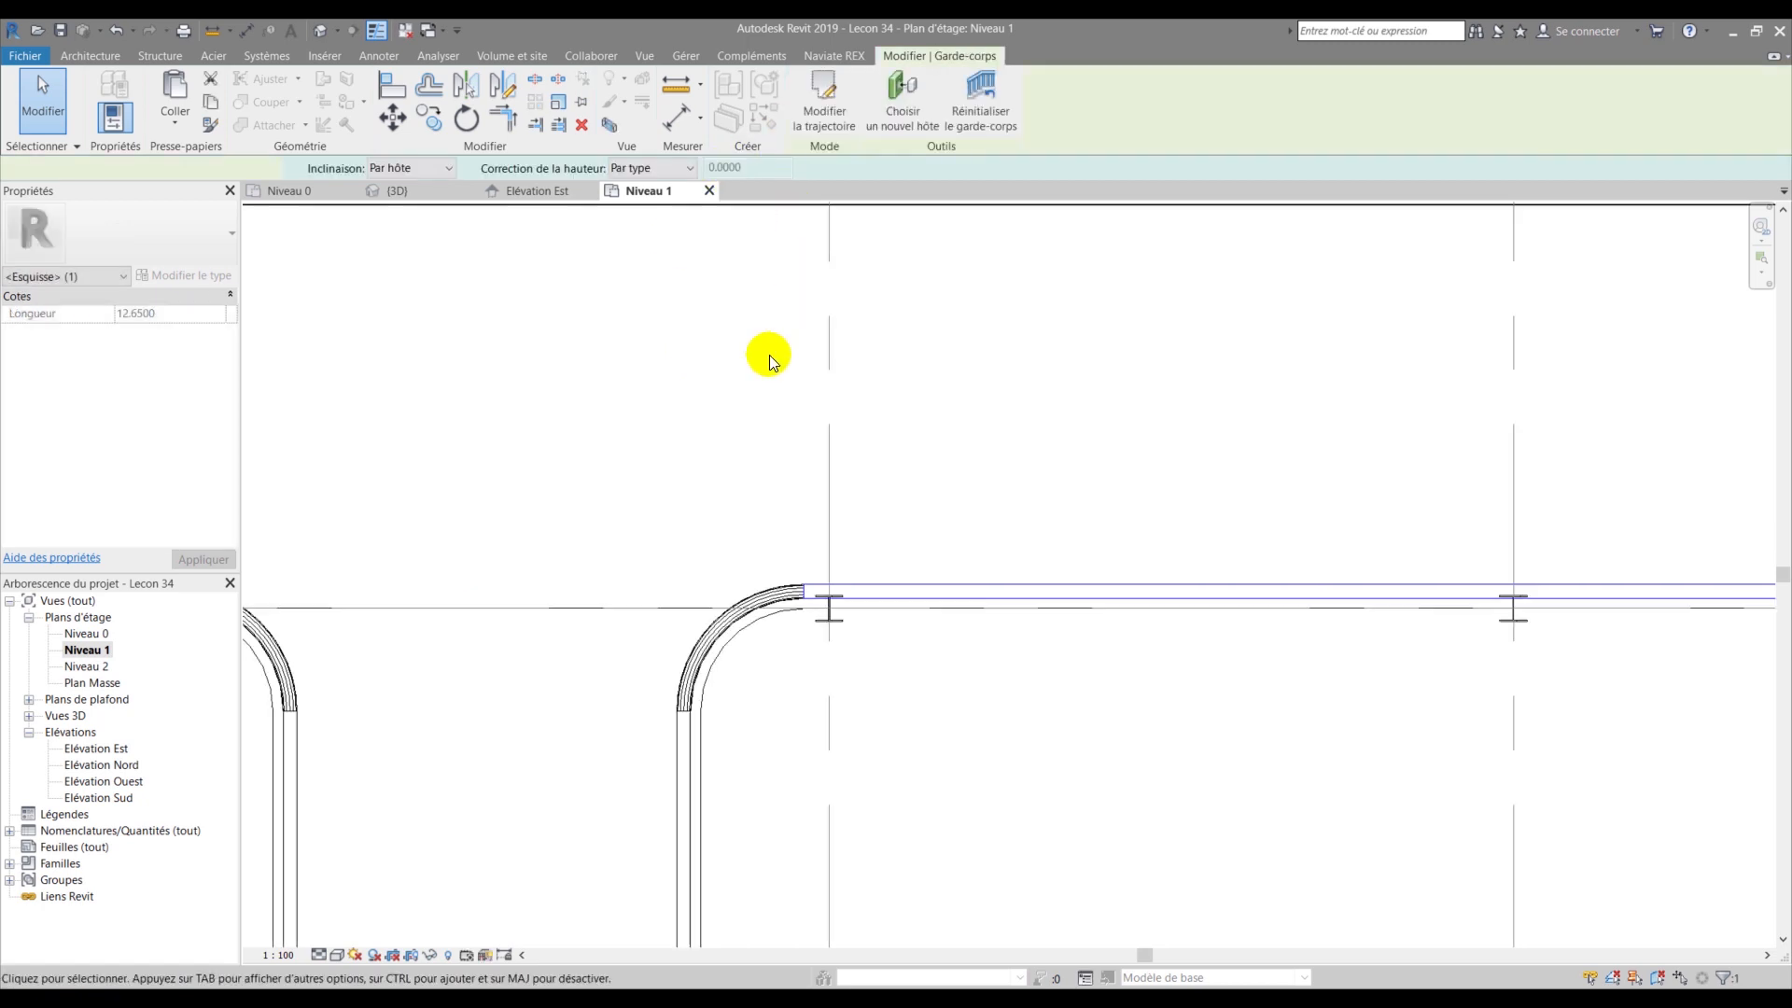
click(1080, 732)
scroll(660, 480, down, 3)
scroll(666, 459, down, 3)
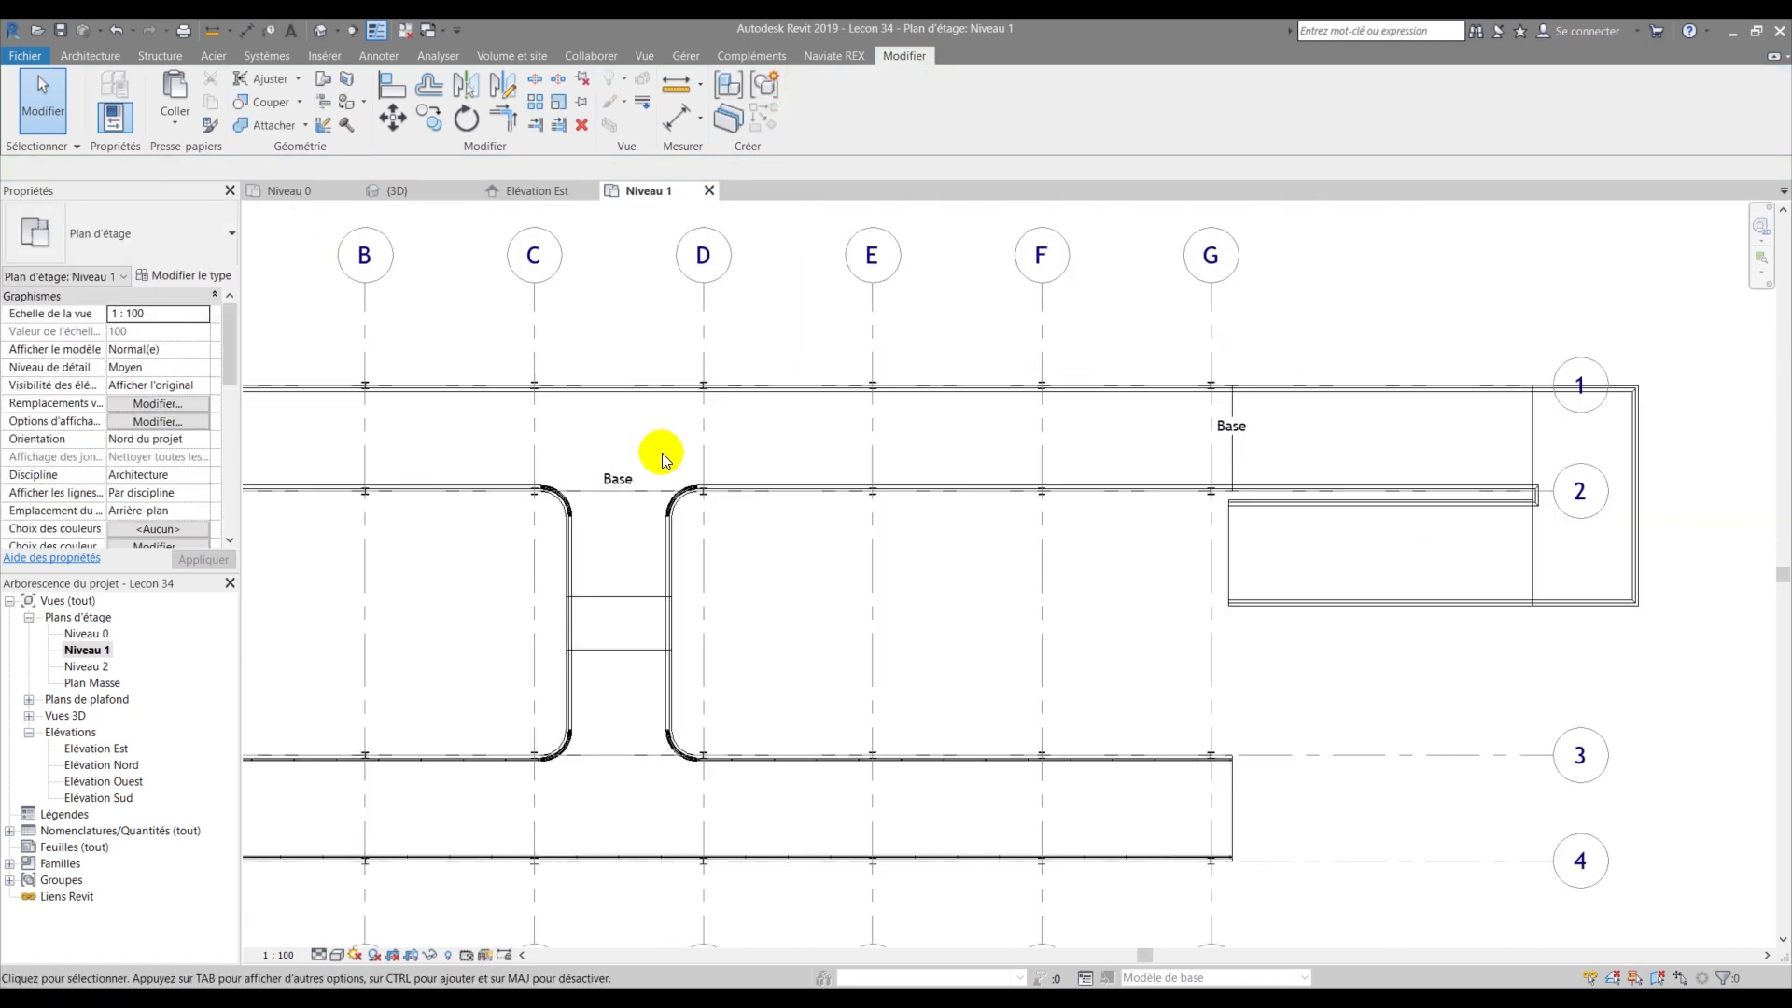
middle_drag(754, 625, 752, 581)
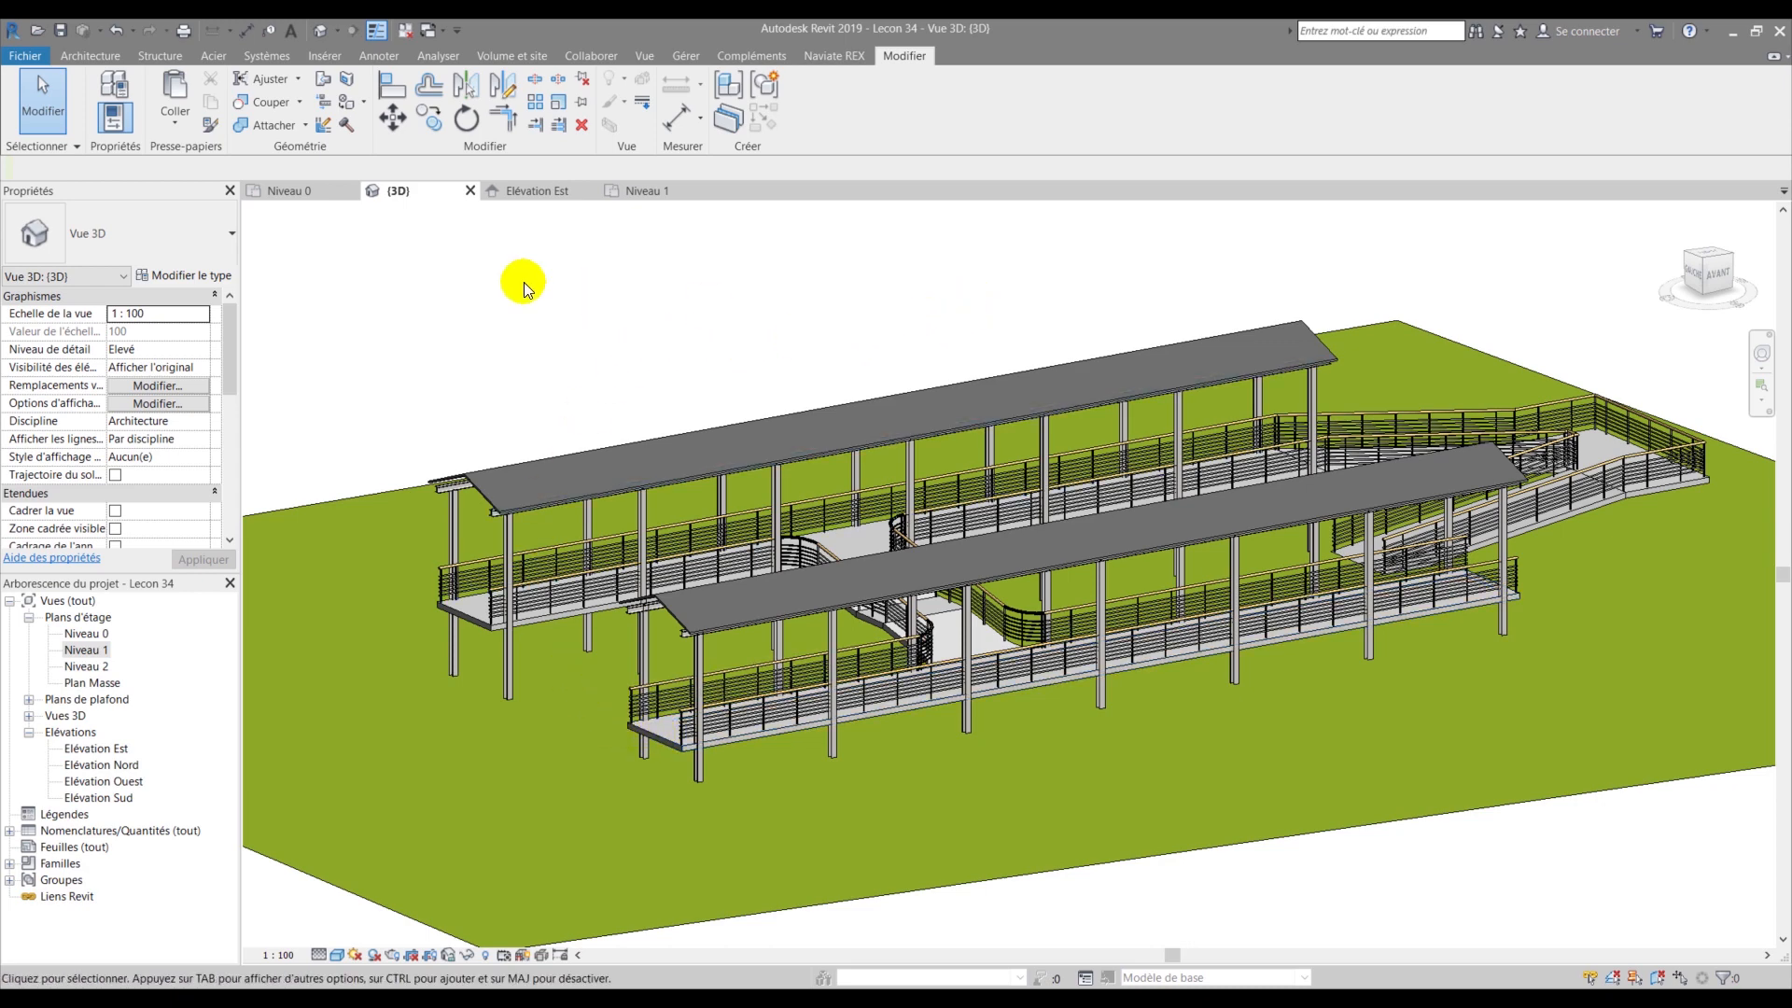
- Start a 20% concrete ramp in the Niveau 0 plan with base offset 0, top level Aucun(e) and top offset 1.0000
click(295, 192)
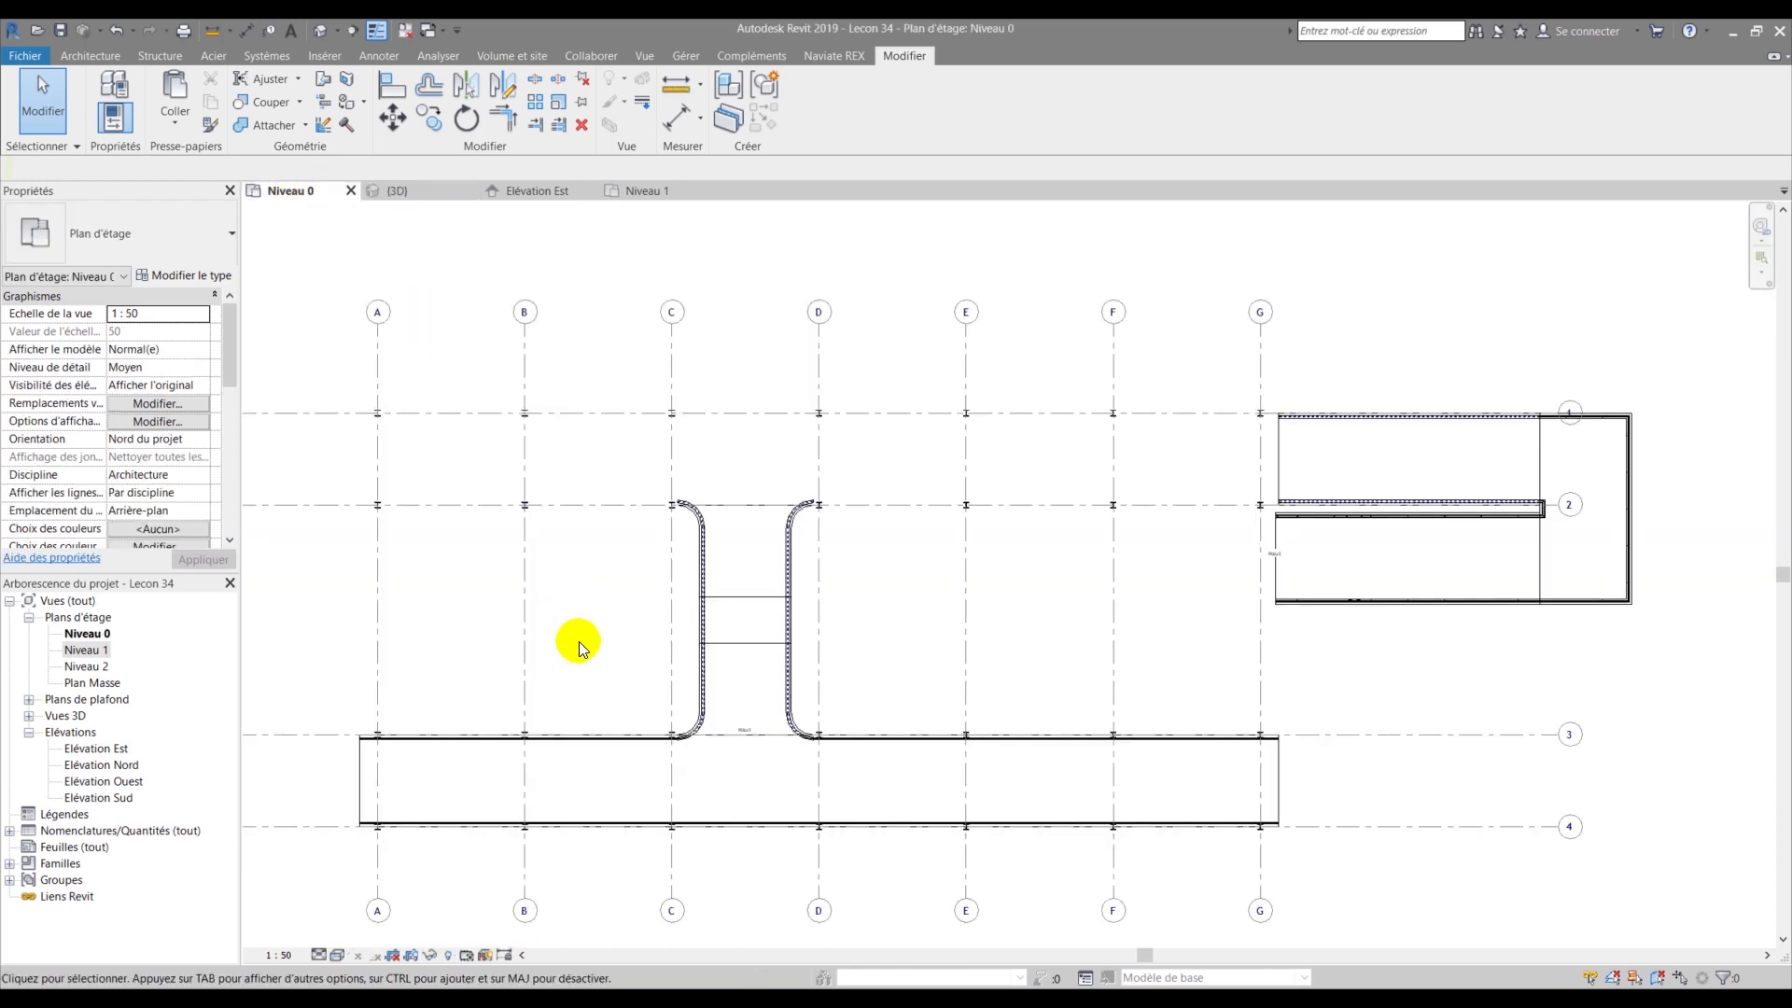
middle_drag(586, 684, 902, 614)
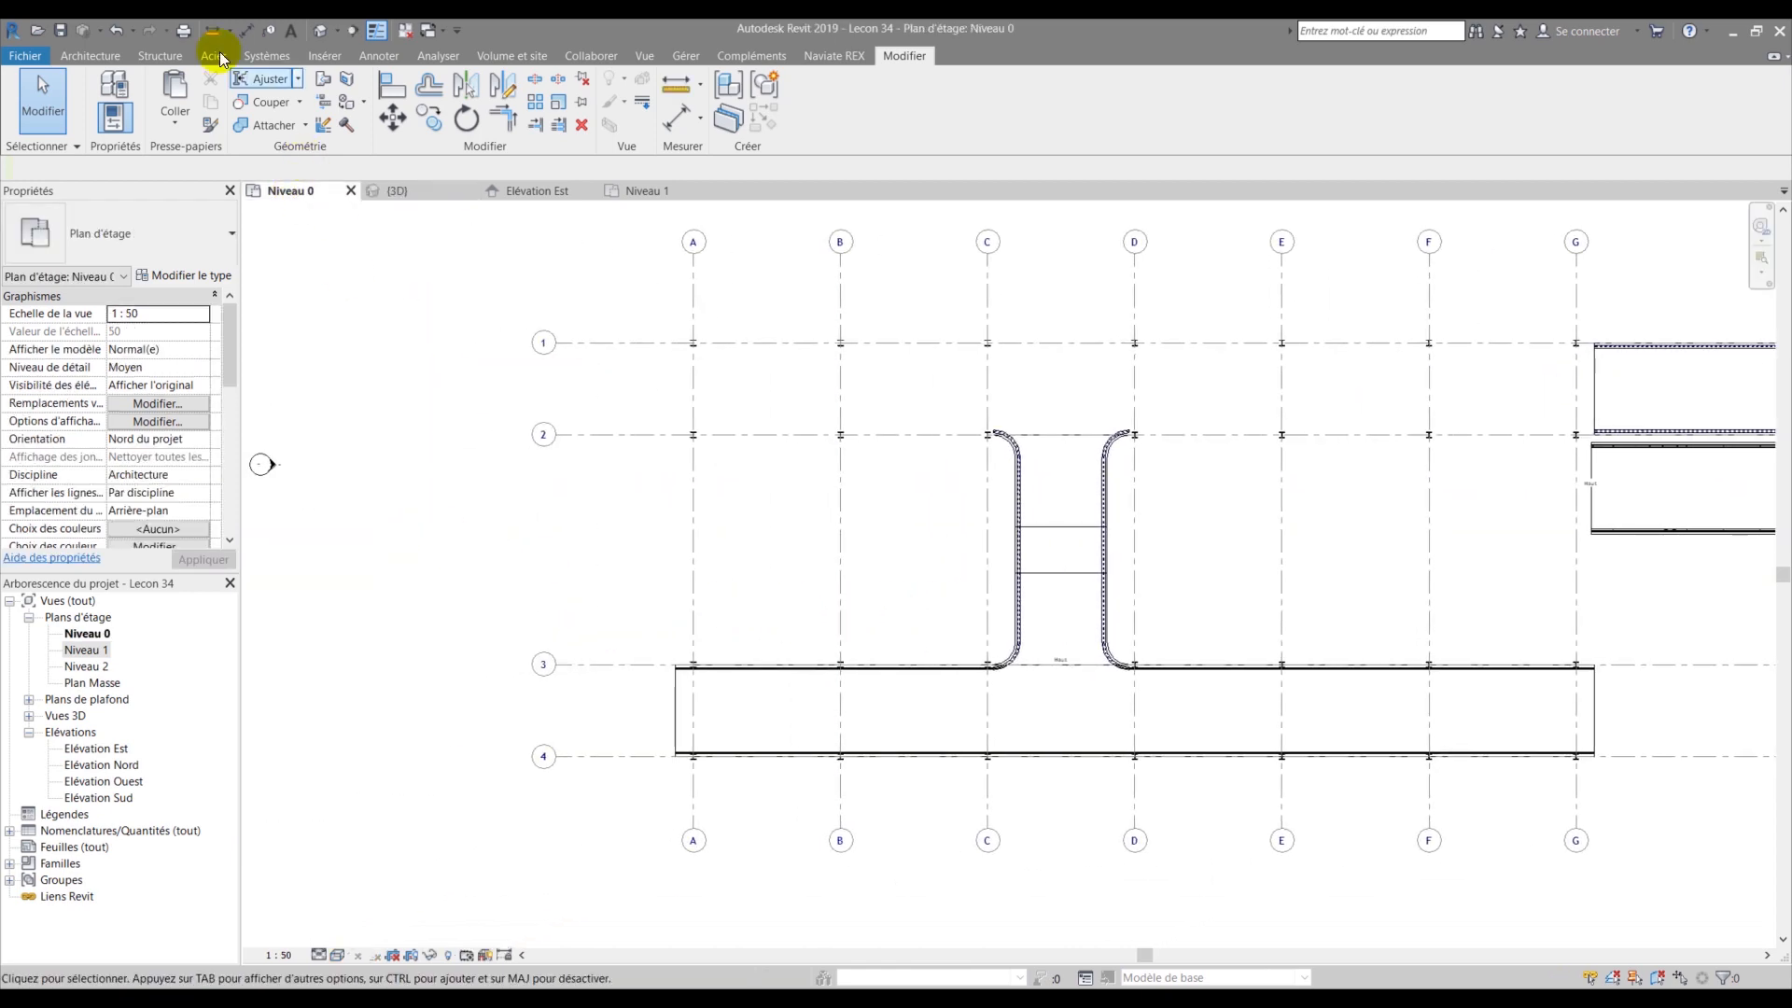
click(93, 58)
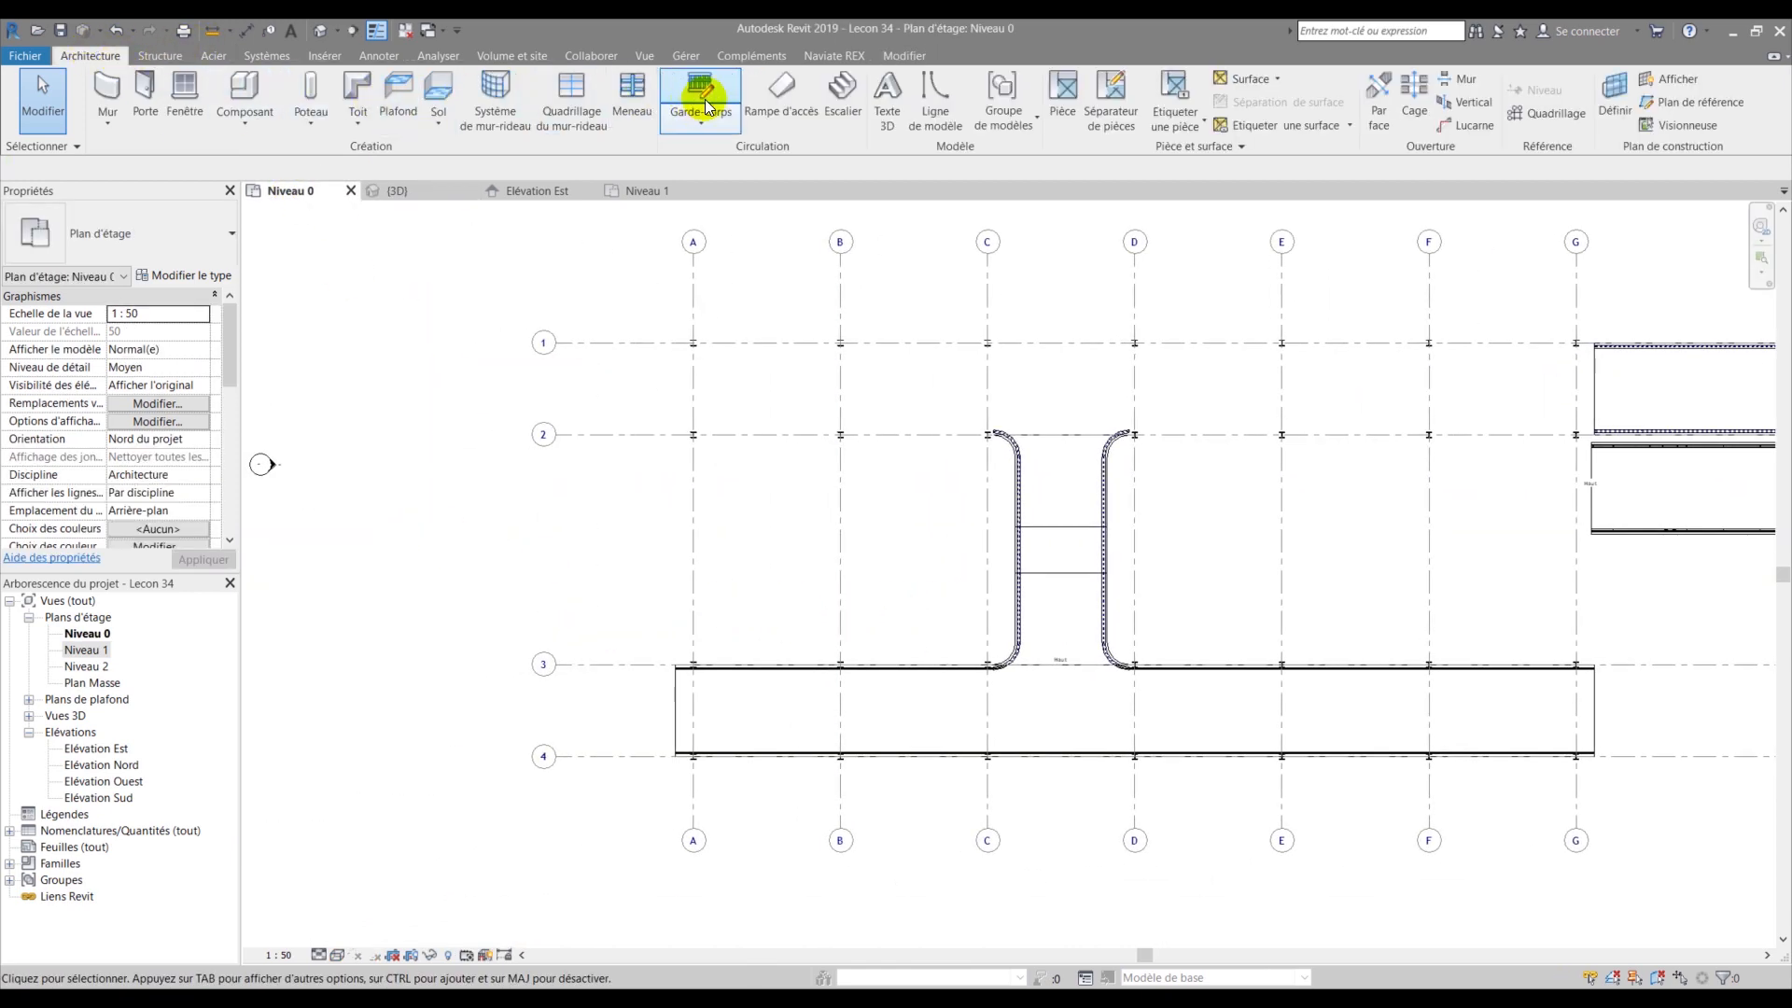
click(762, 103)
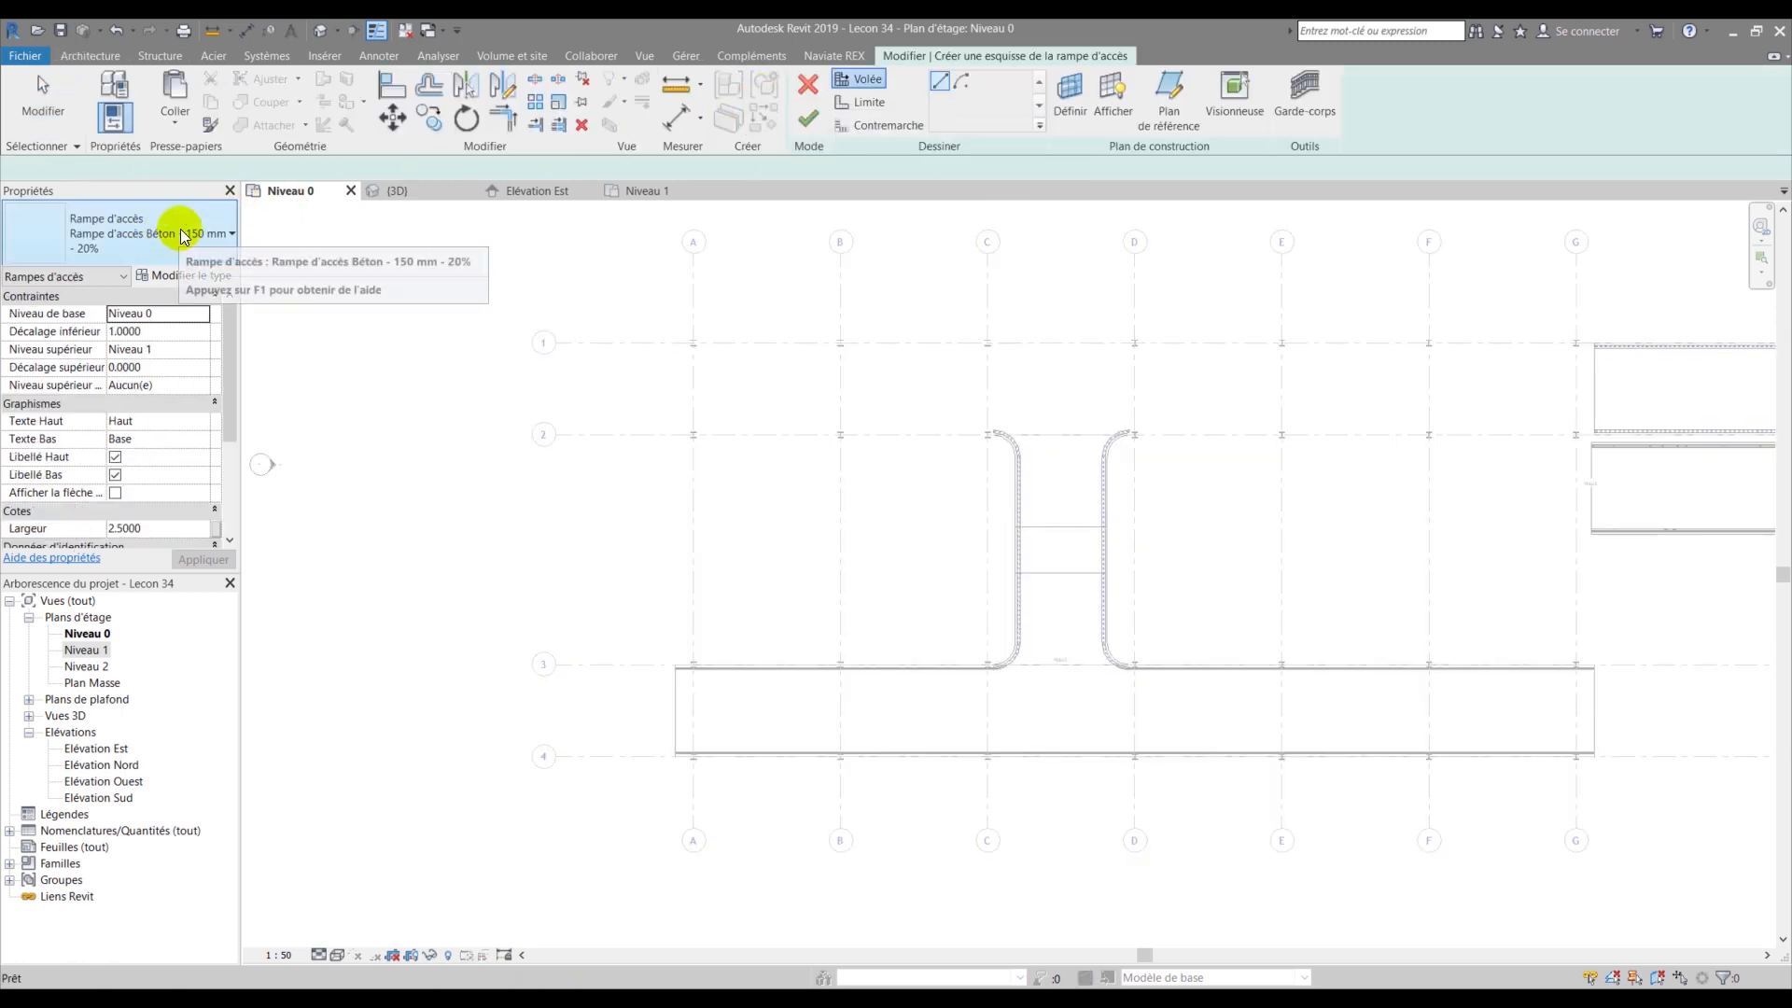
scroll(644, 724, up, 3)
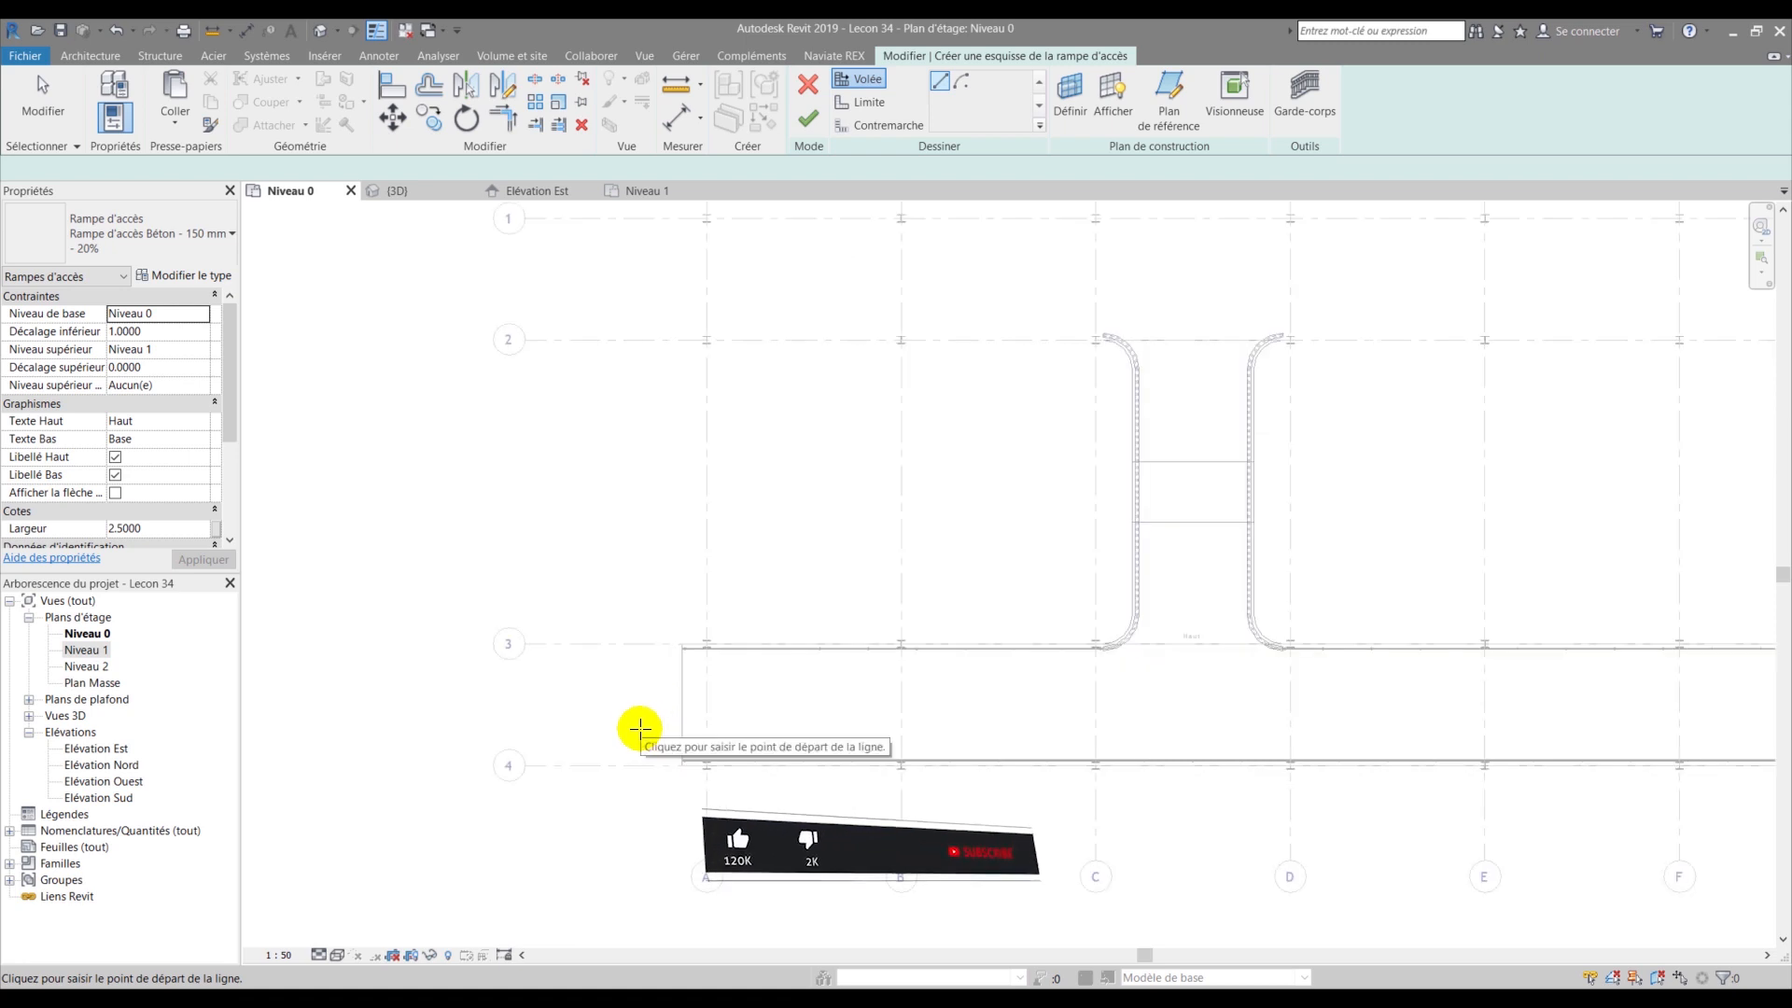
click(166, 332)
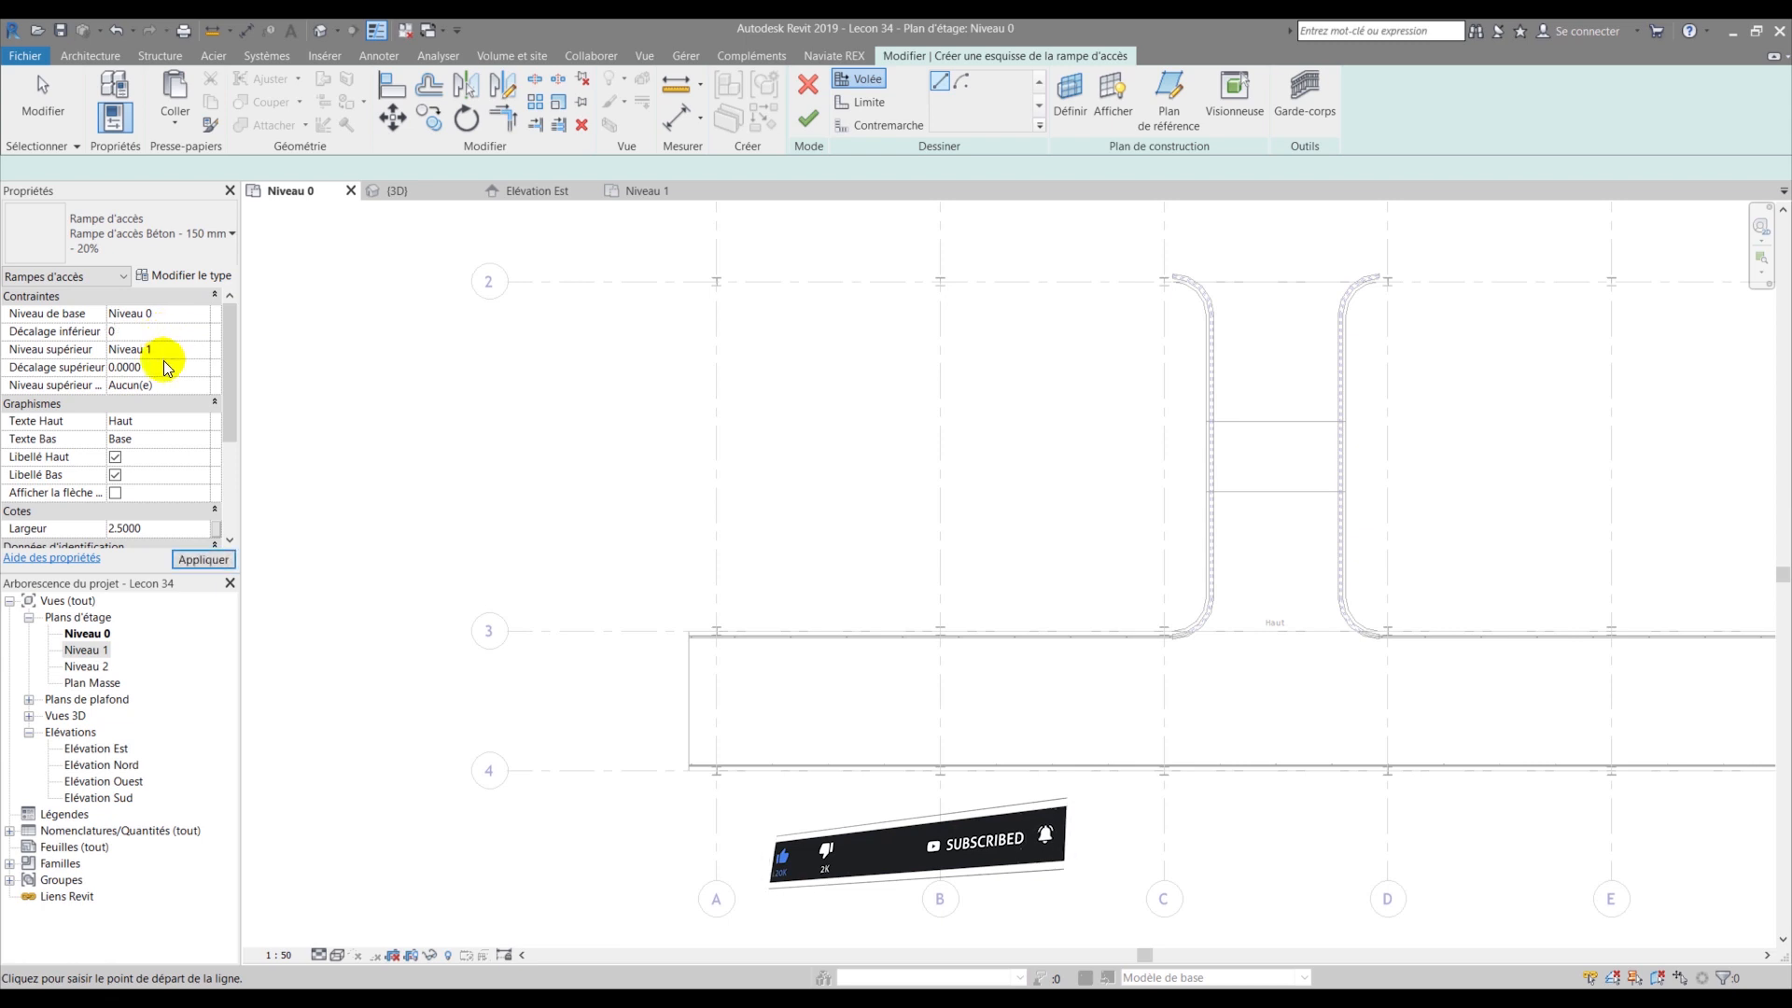
click(184, 366)
click(206, 352)
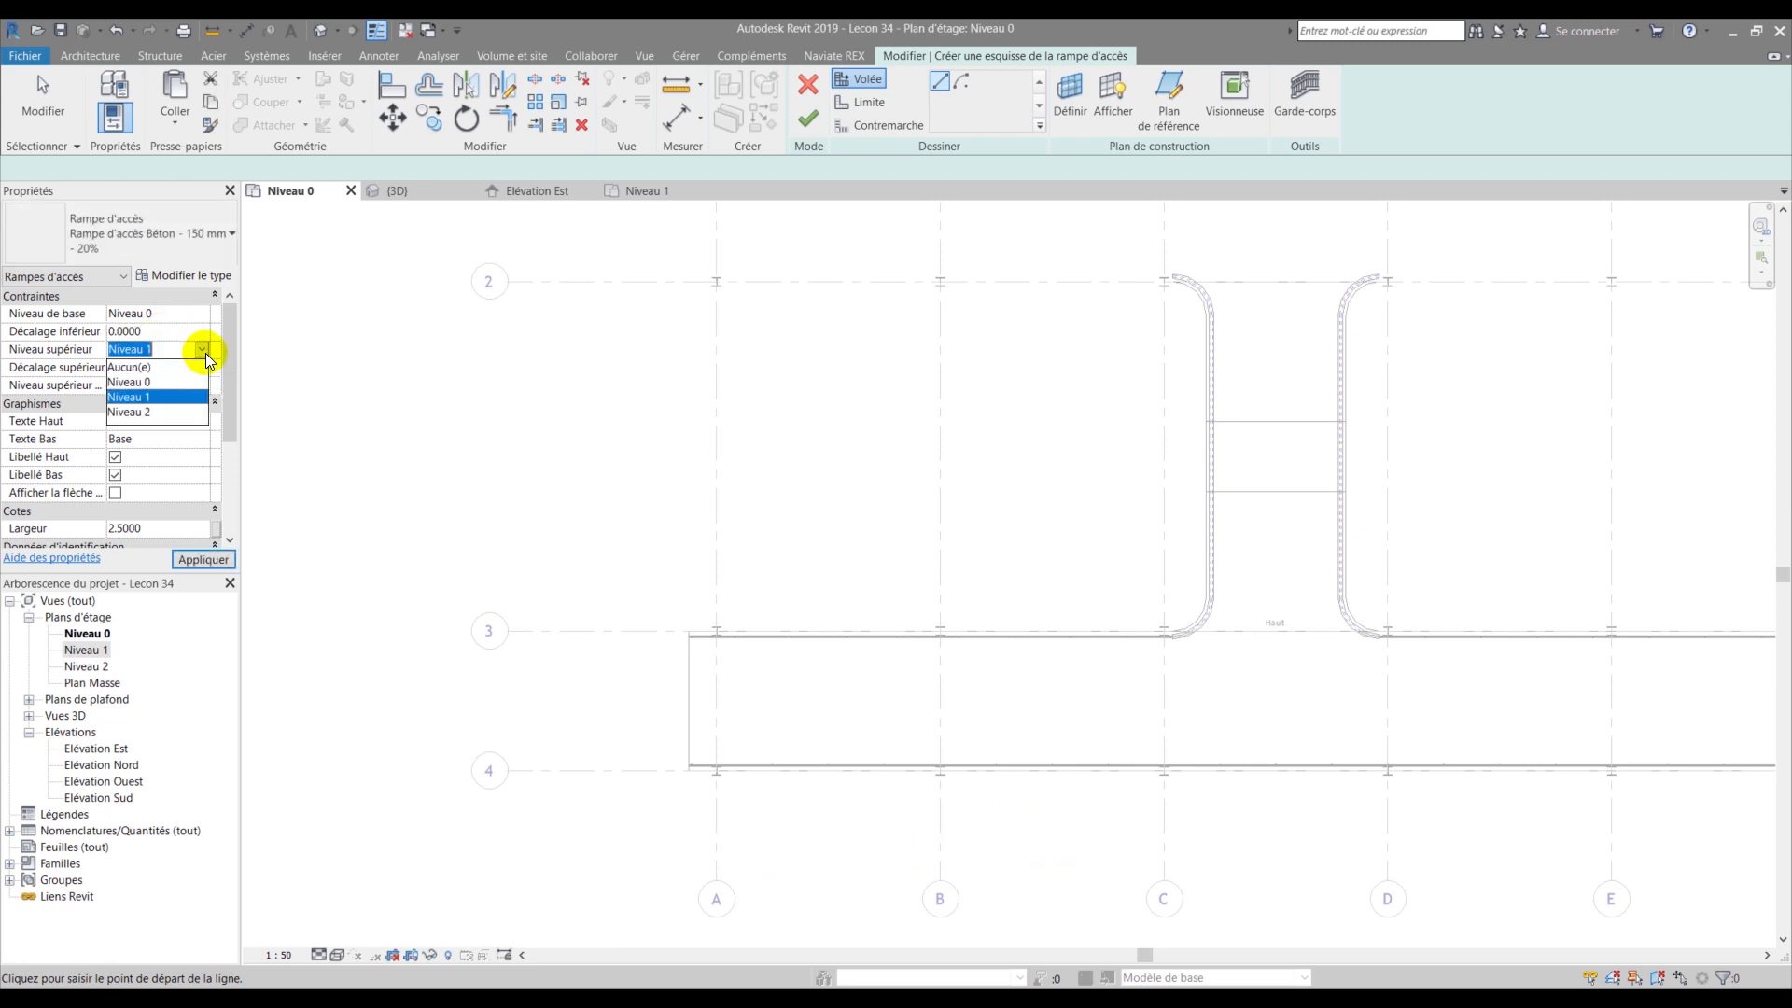
click(149, 367)
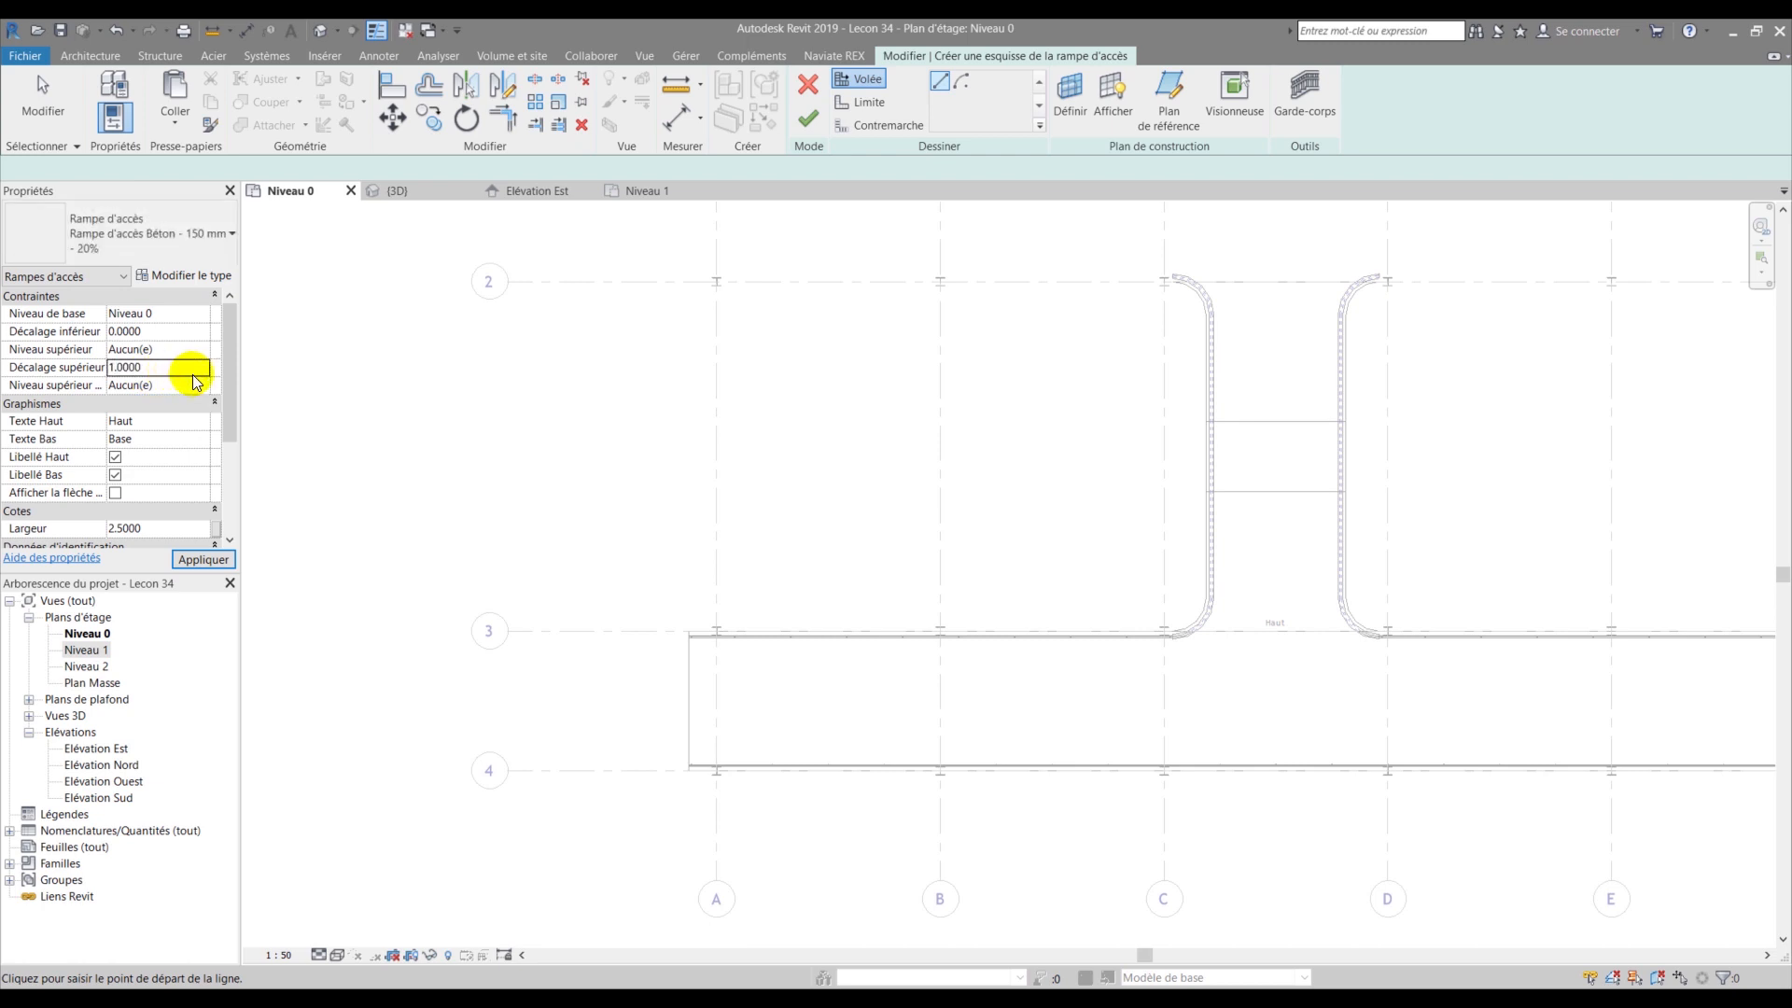
scroll(200, 431, down, 3)
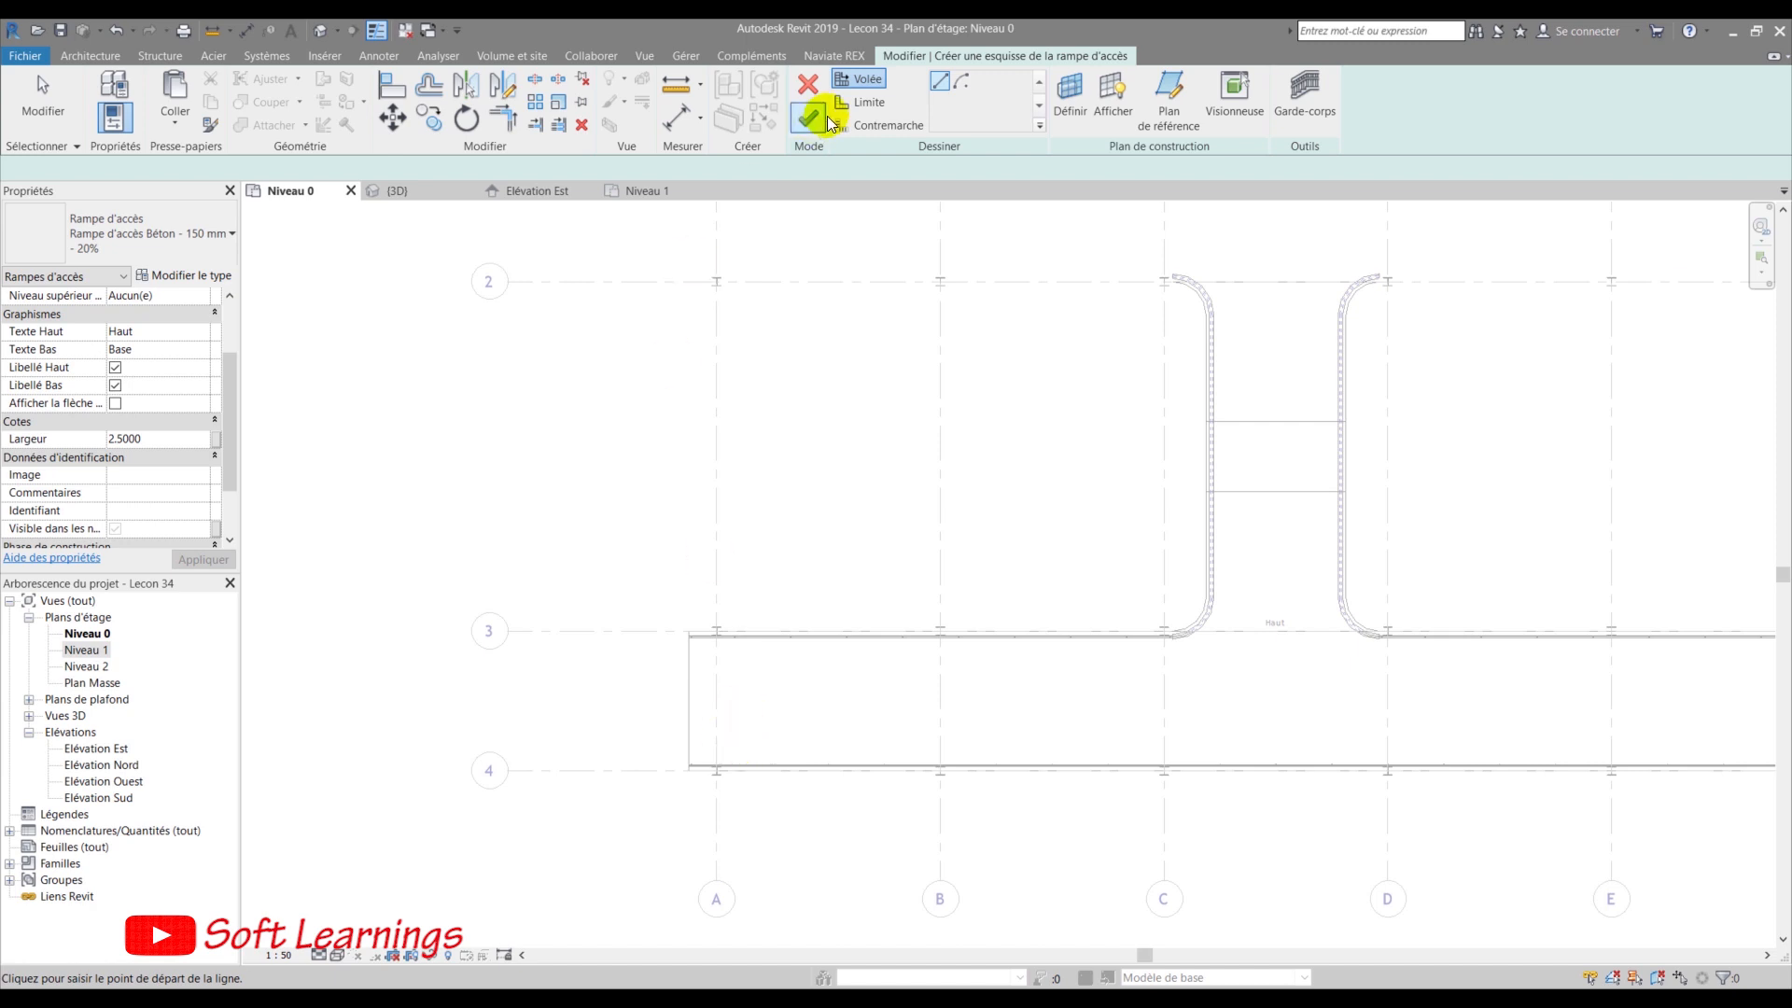
- Switch the ramp sketch to boundary lines around the concrete slab's outer corner on grid 4
click(859, 105)
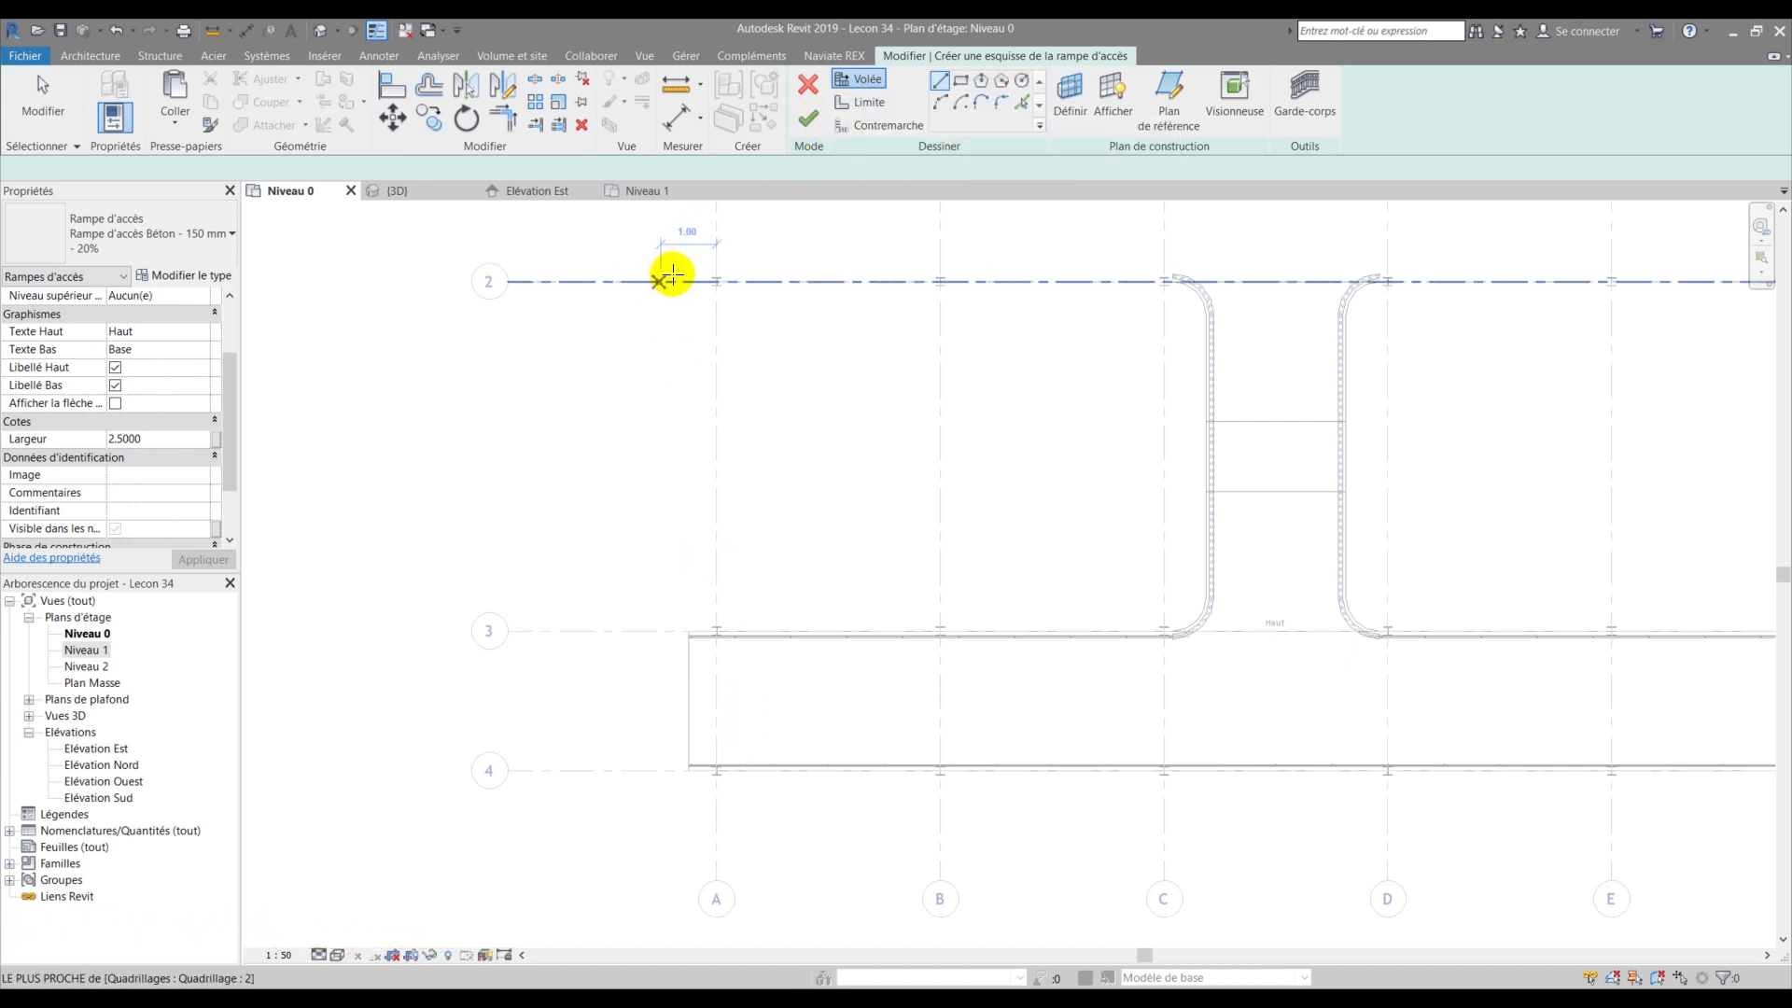
scroll(704, 468, up, 1)
scroll(705, 550, up, 2)
scroll(719, 530, up, 2)
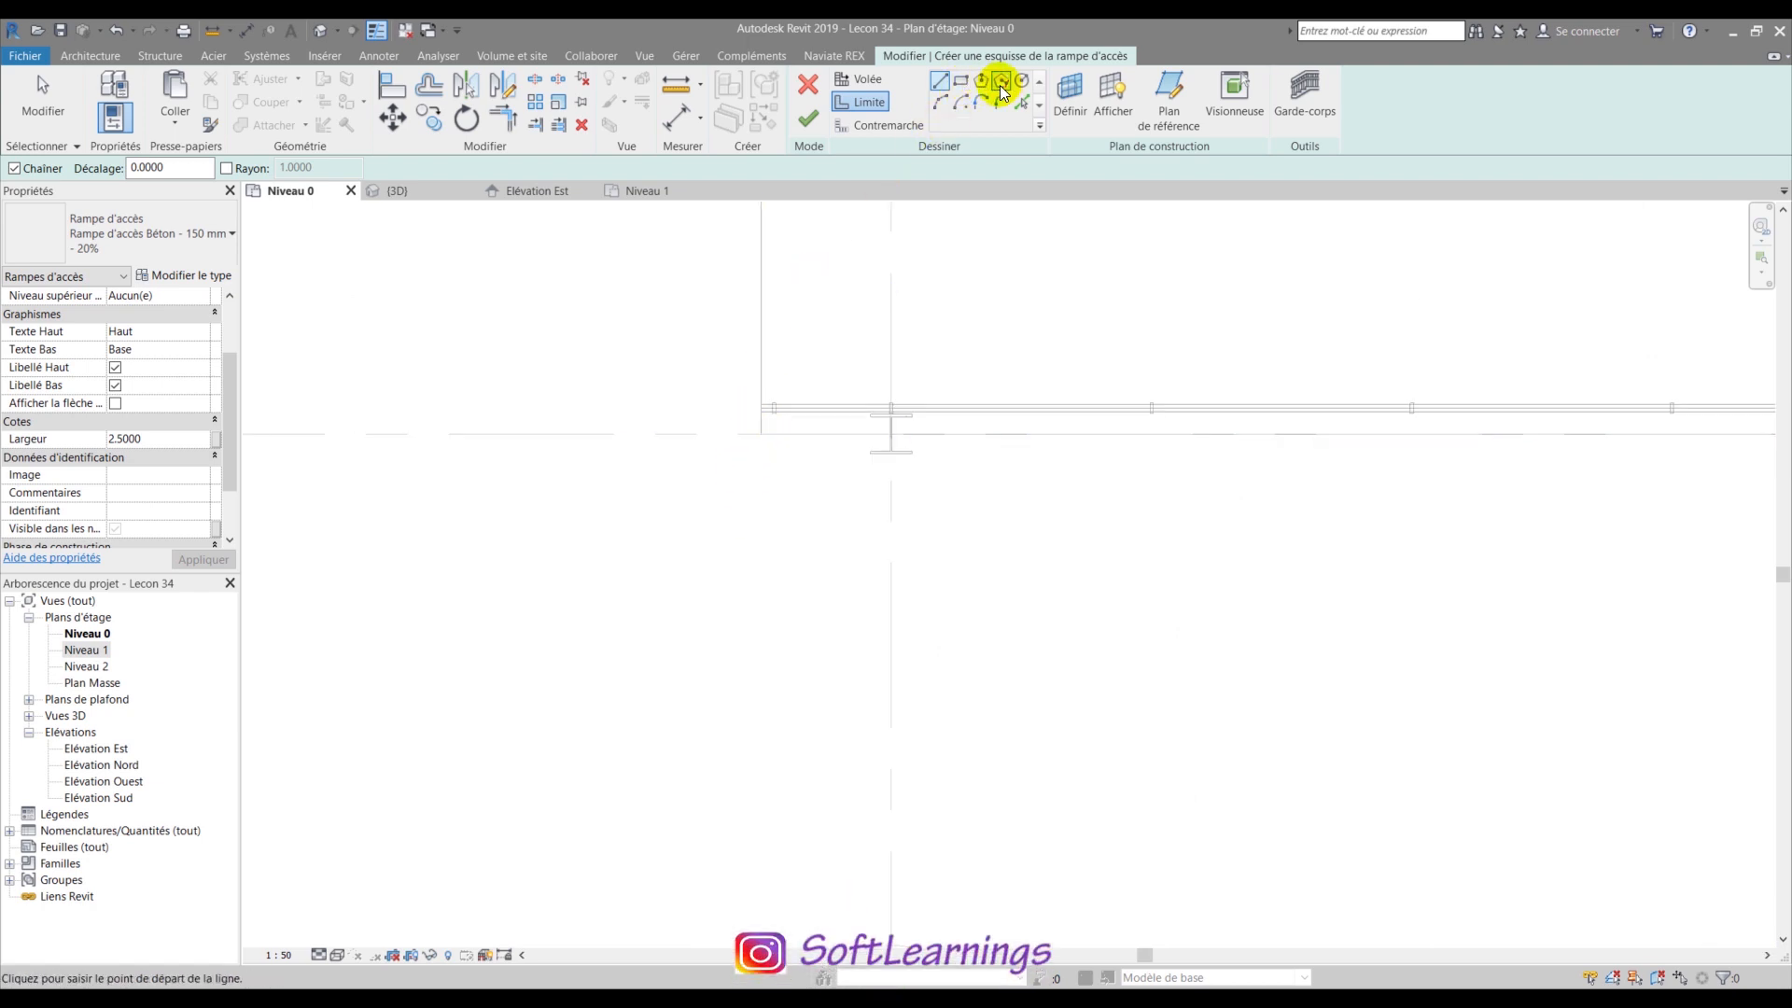
click(960, 101)
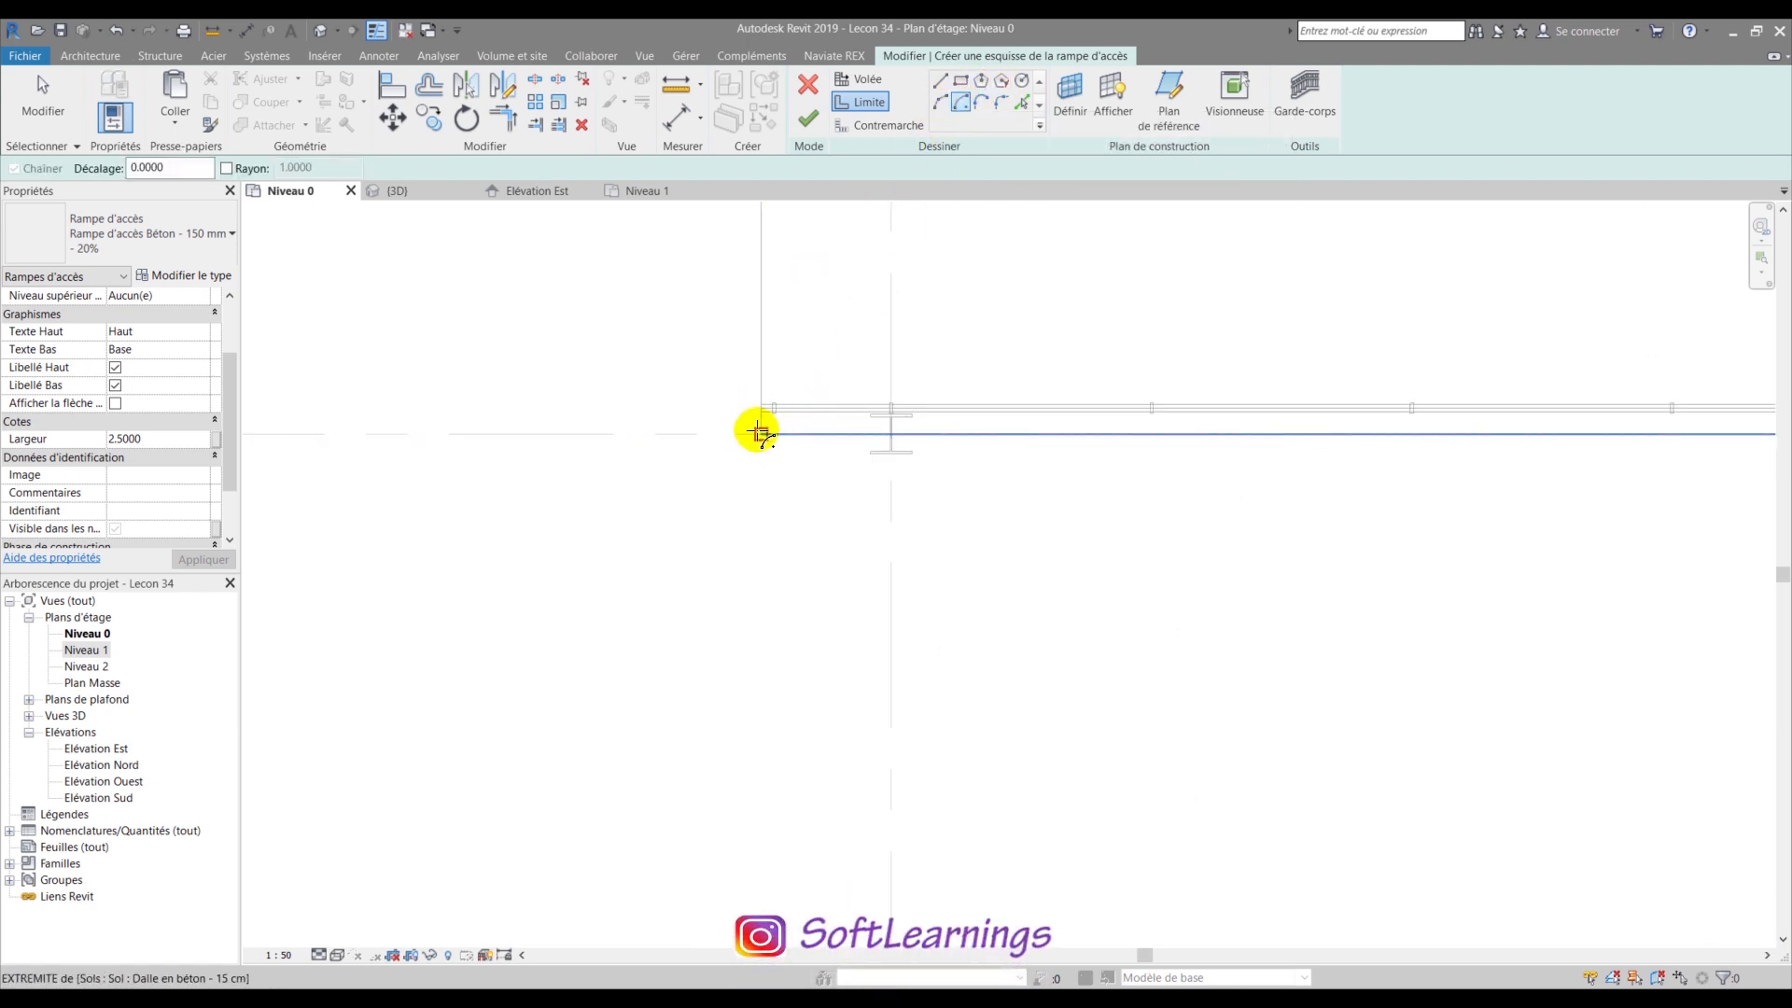
click(761, 435)
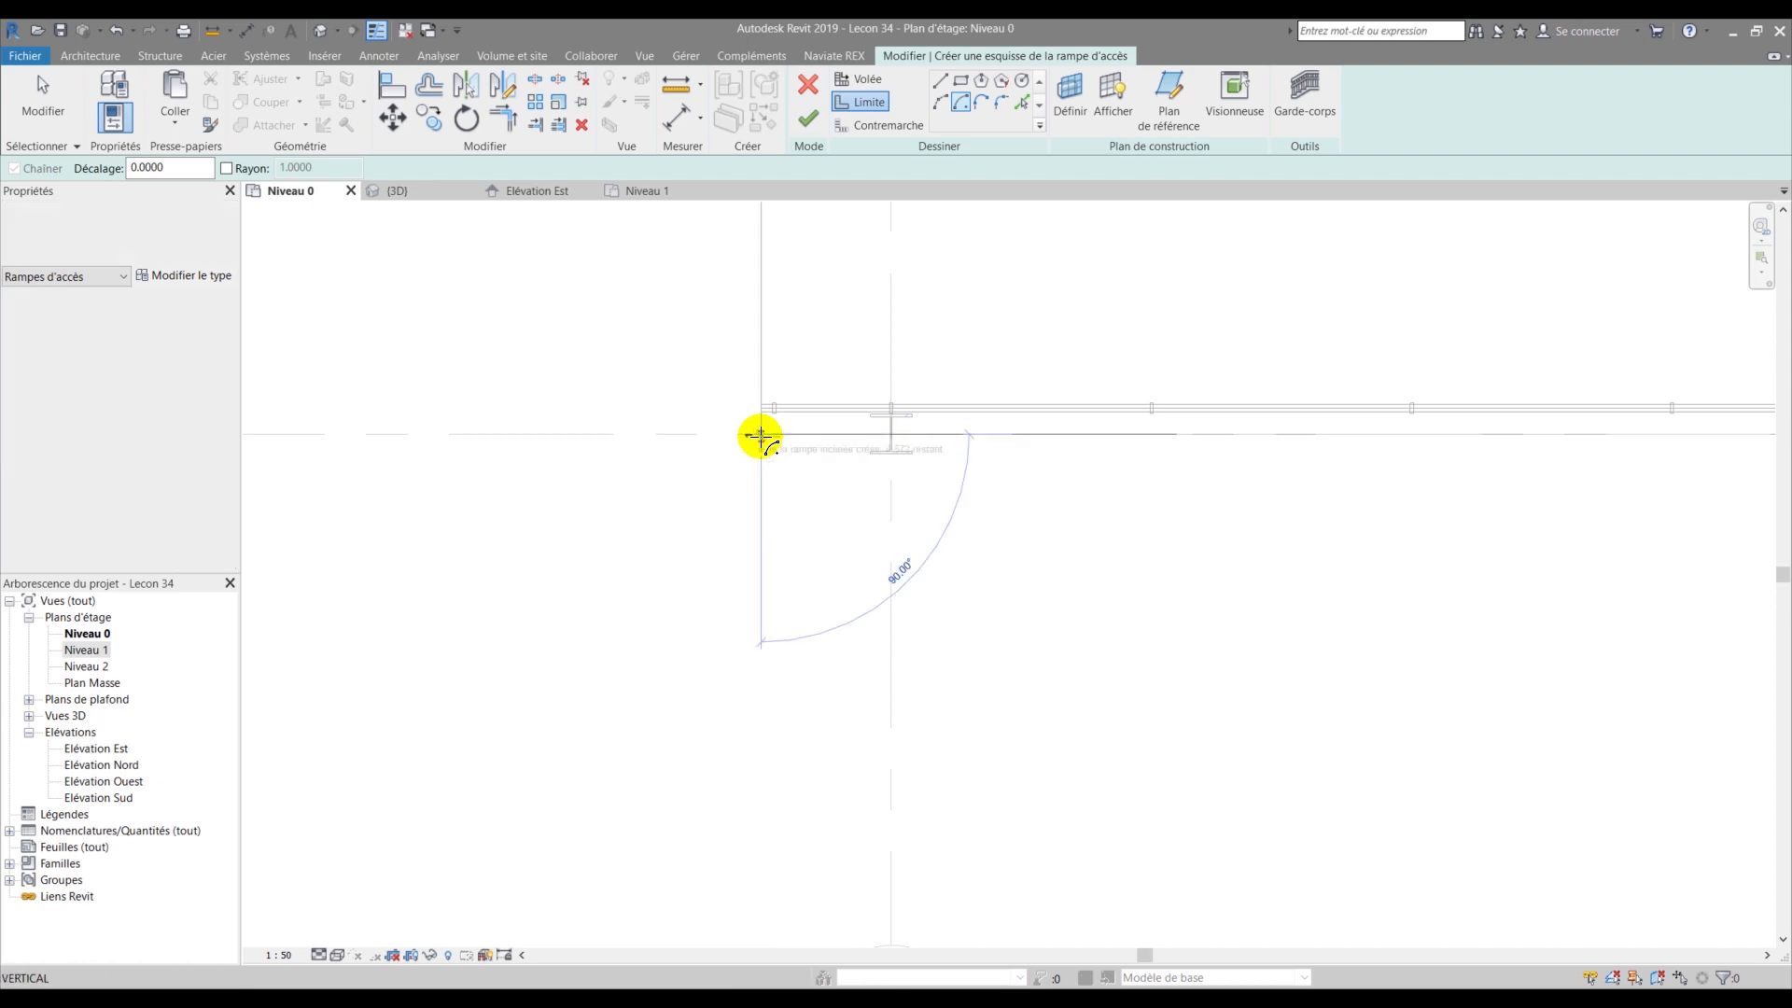
scroll(732, 580, down, 2)
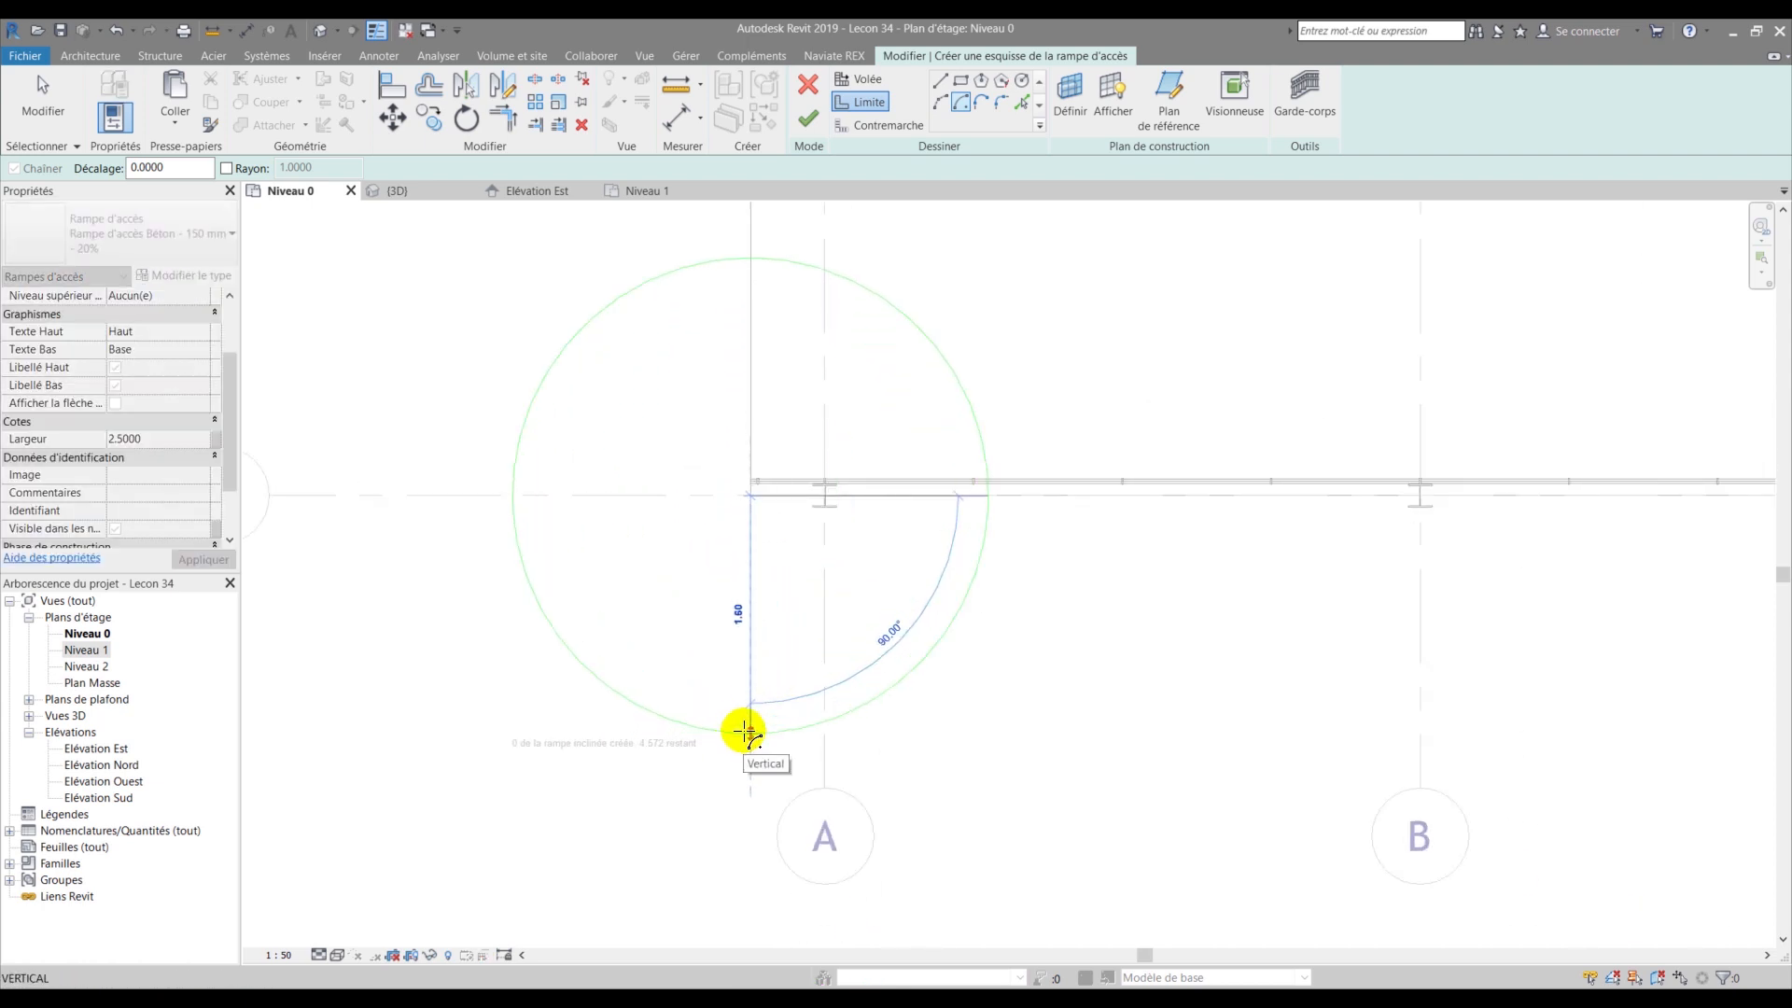
key(Escape)
- Draw a 1.50 m vertical helper boundary line downward from the slab's corner on grid 4, near grid A
click(939, 82)
click(751, 495)
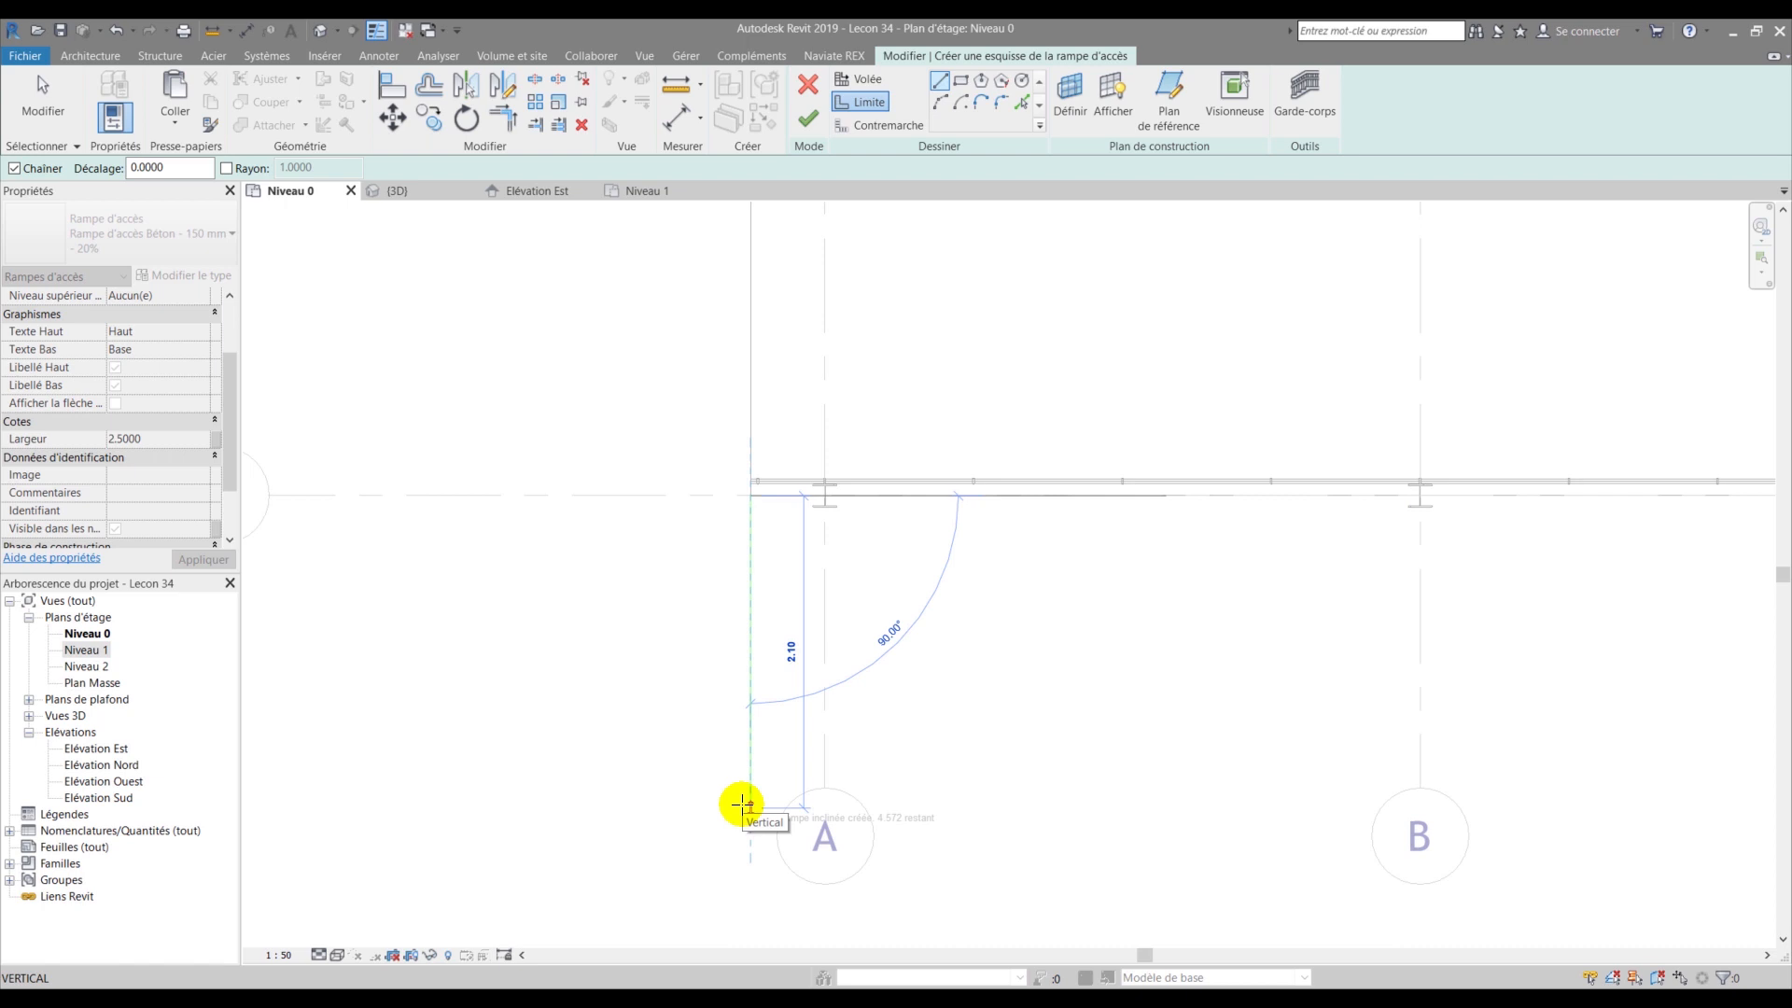
key(Return)
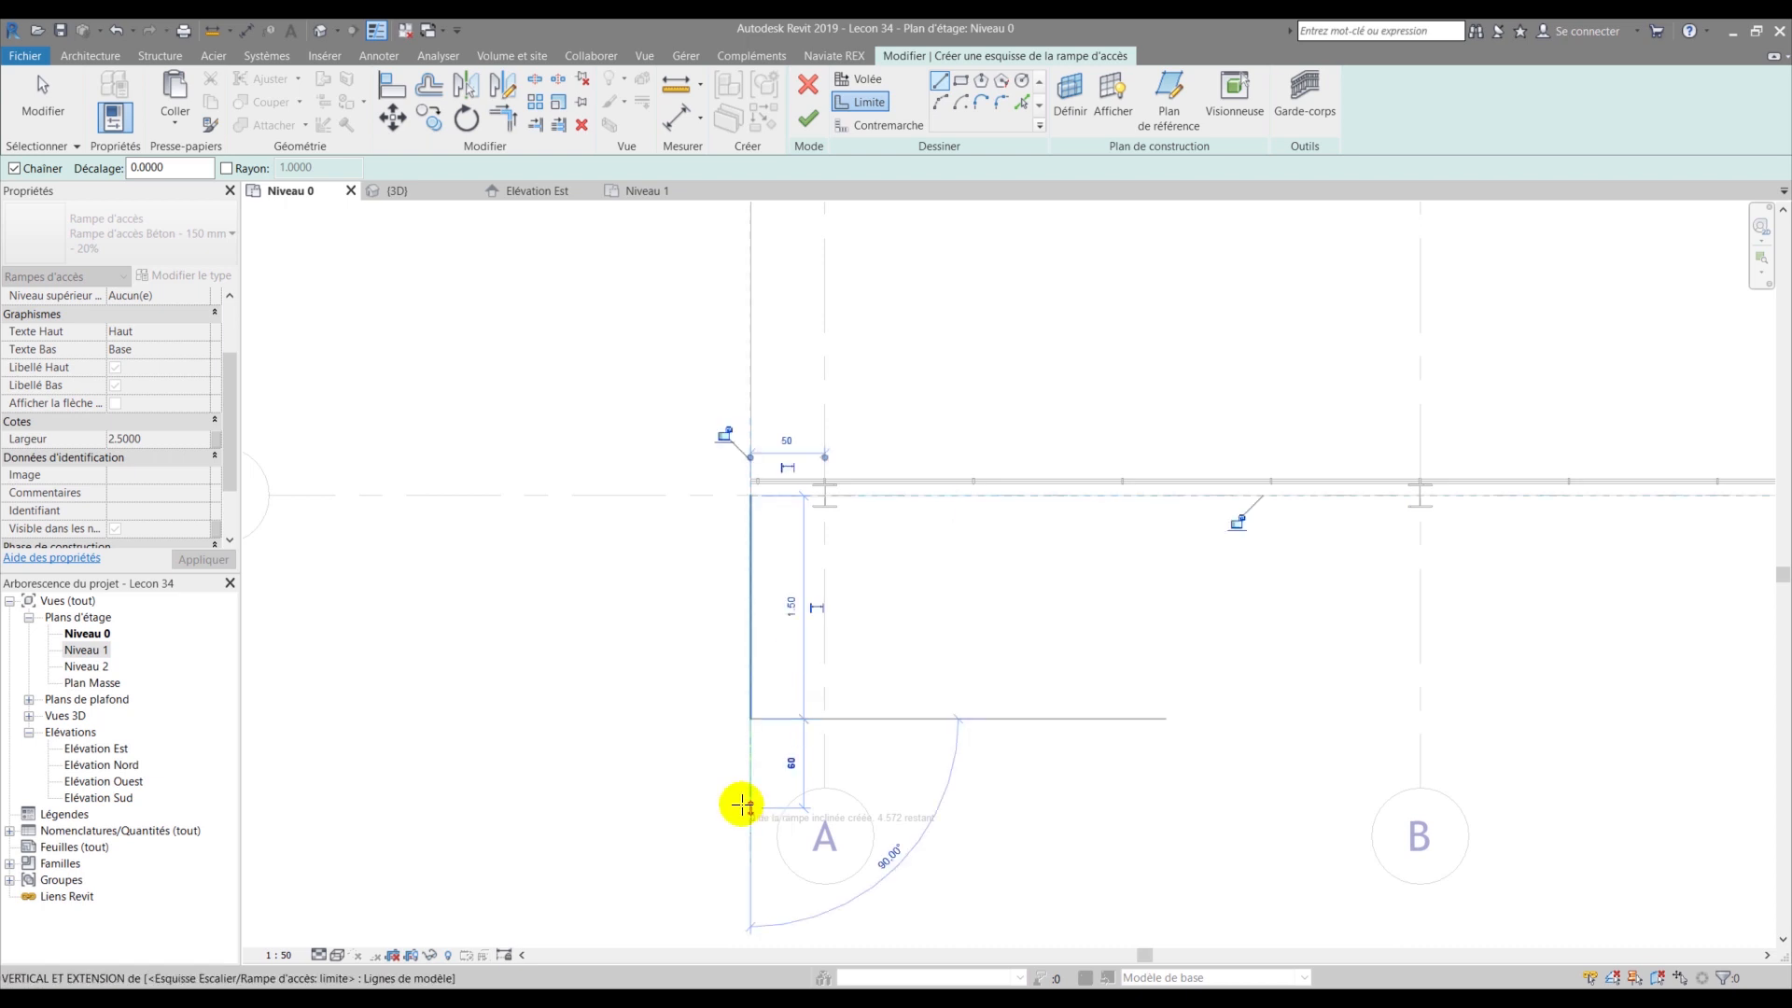
key(Escape)
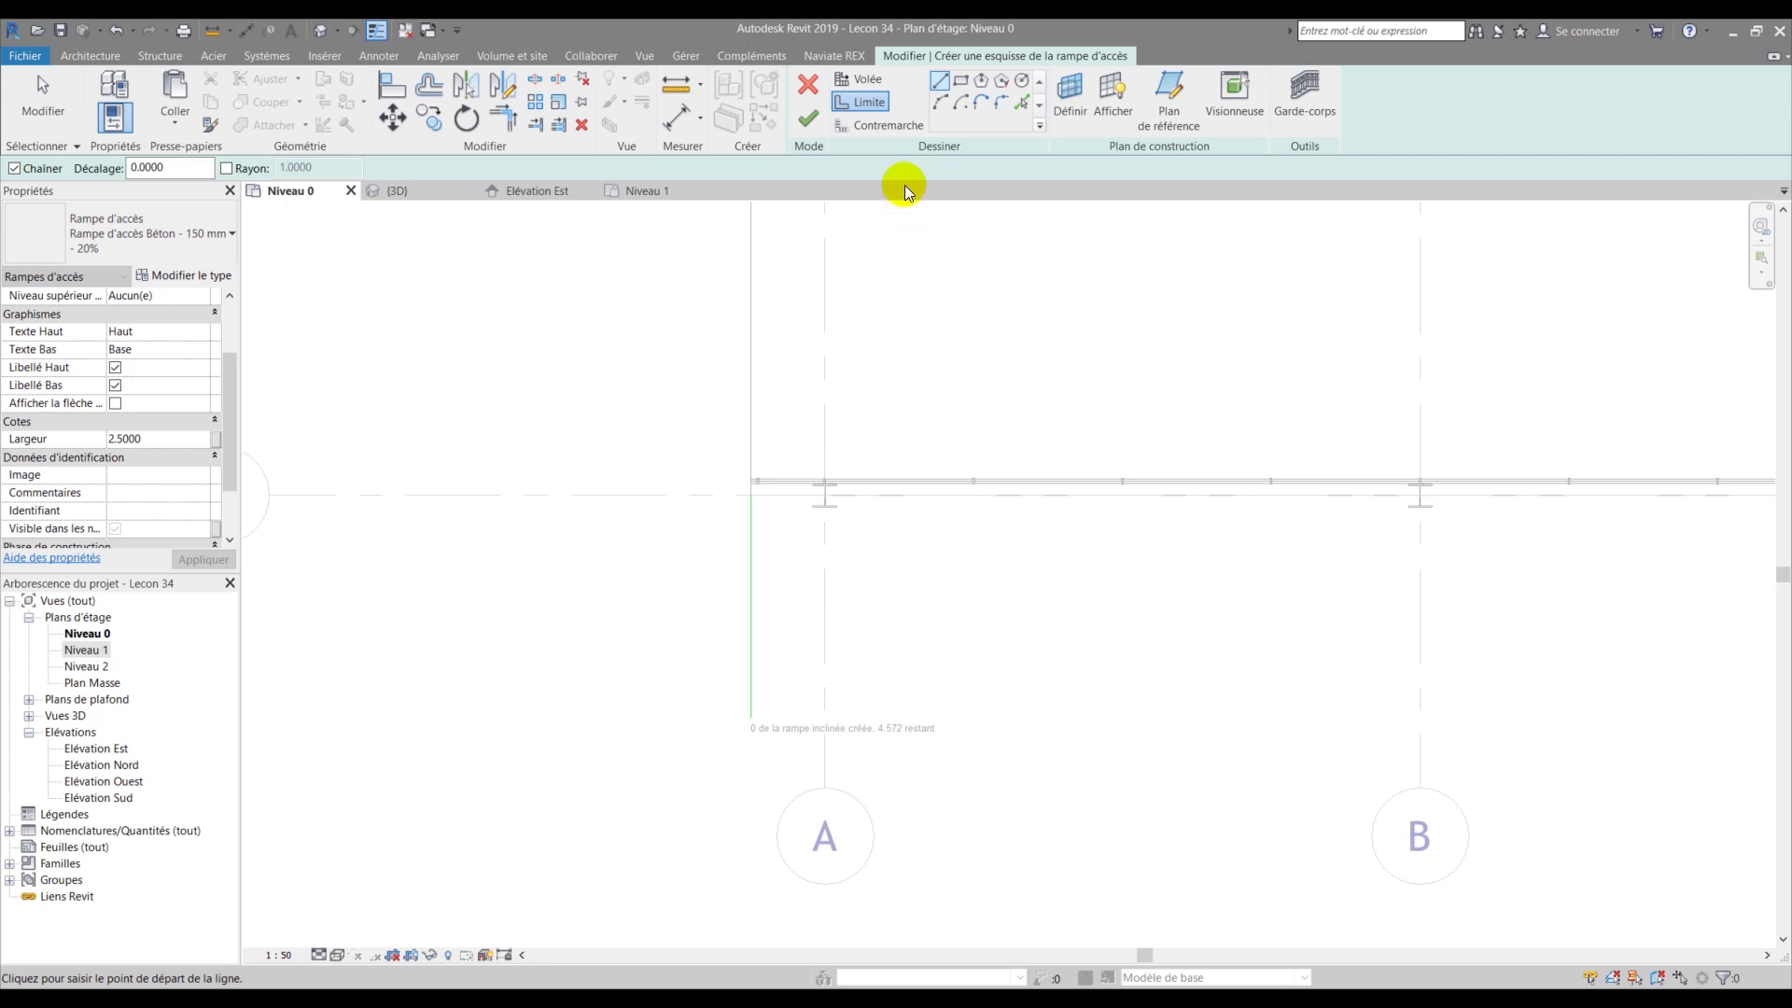
- Draw a semicircular boundary arc of 1.50 m radius from the slab's corner, centred on the helper line's lower end and bulging away from the walkway
click(959, 102)
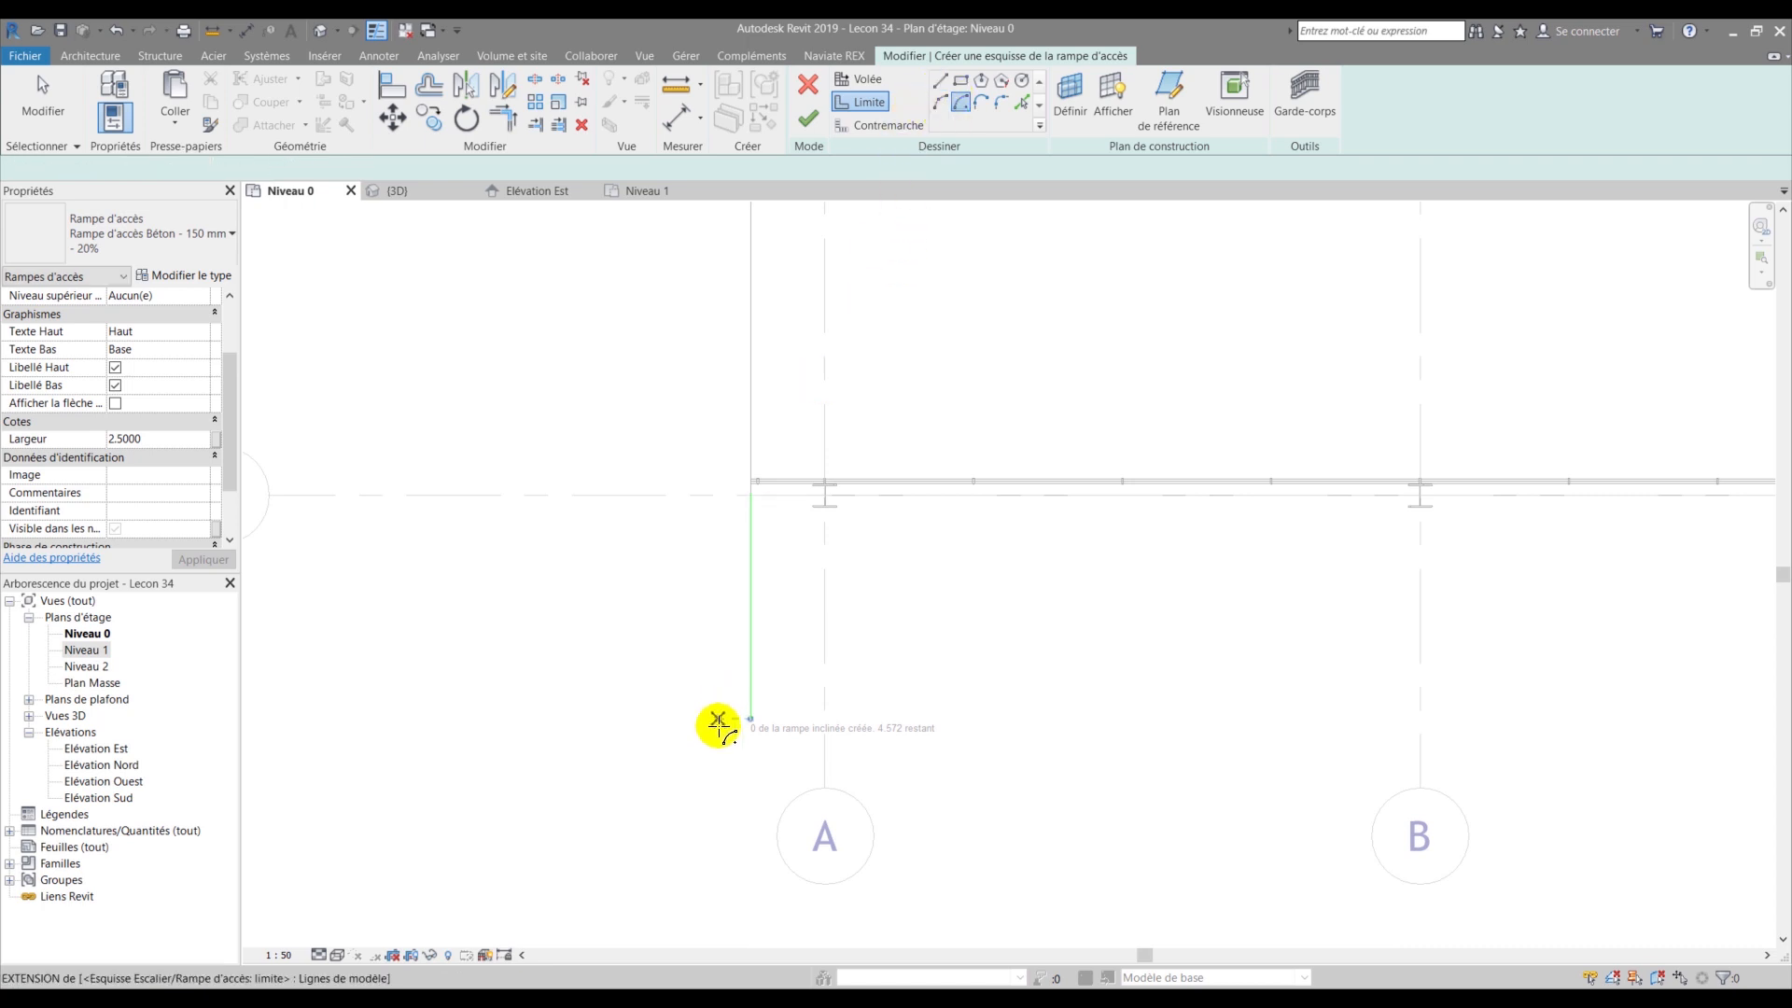
click(751, 719)
click(752, 494)
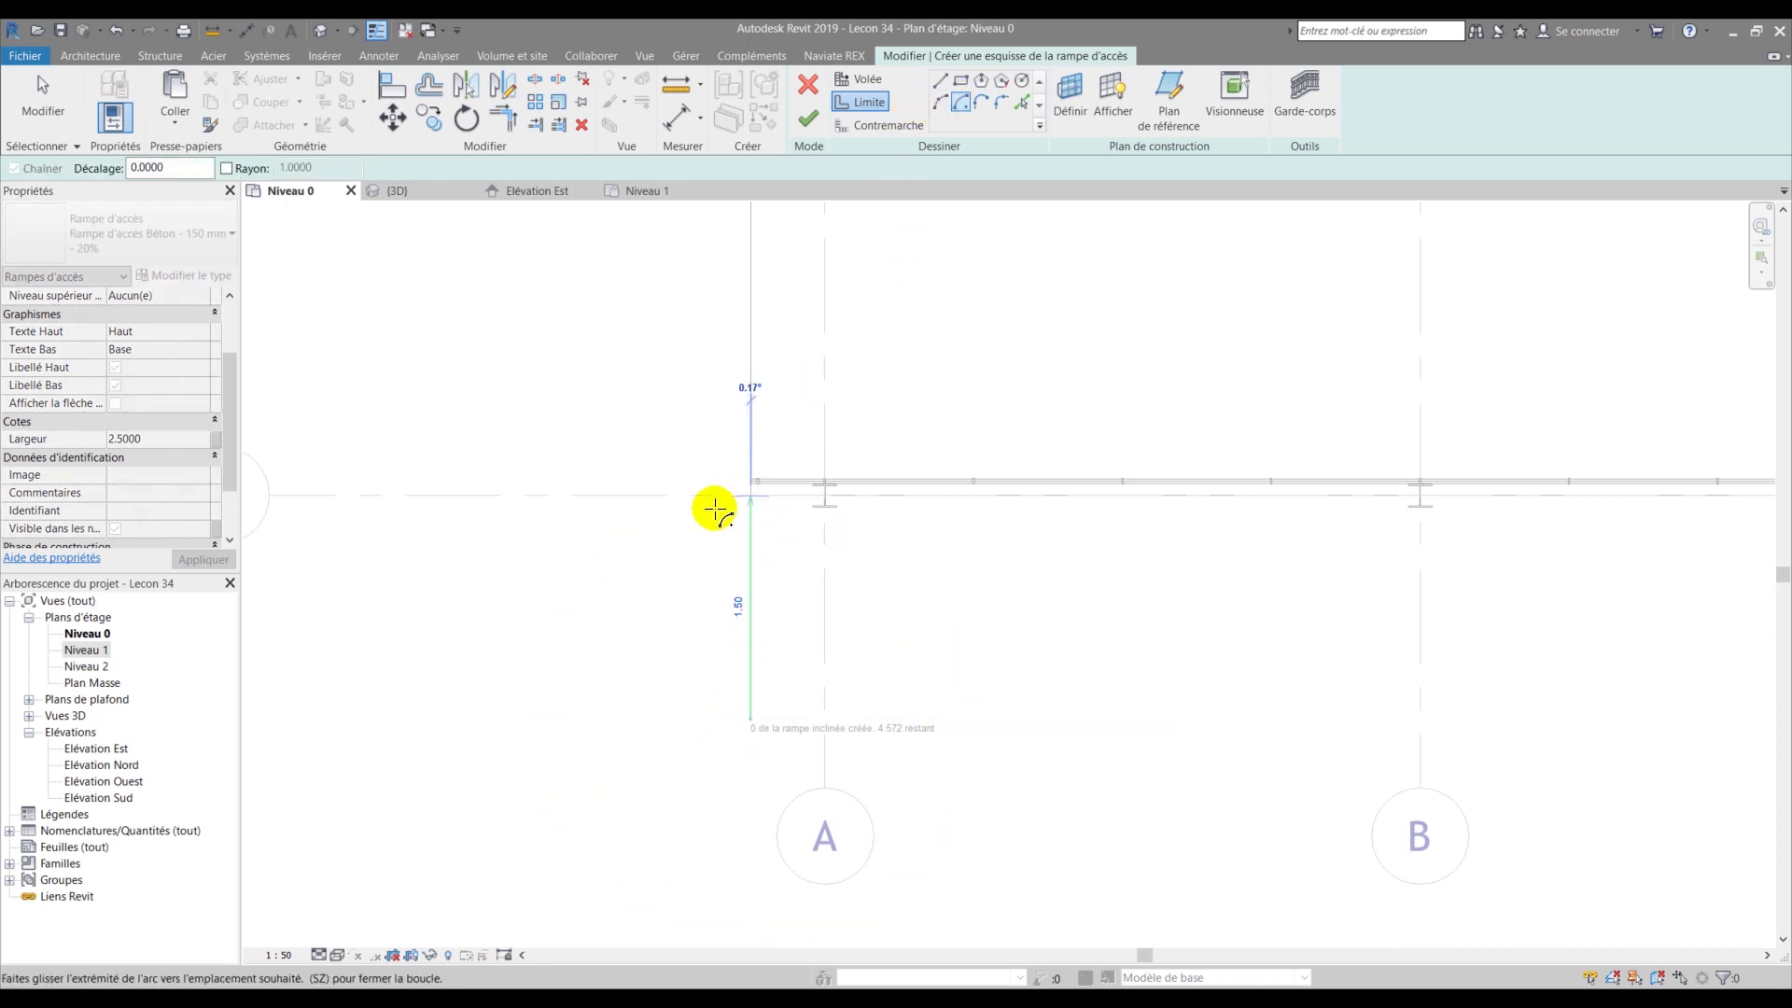
scroll(742, 903, down, 2)
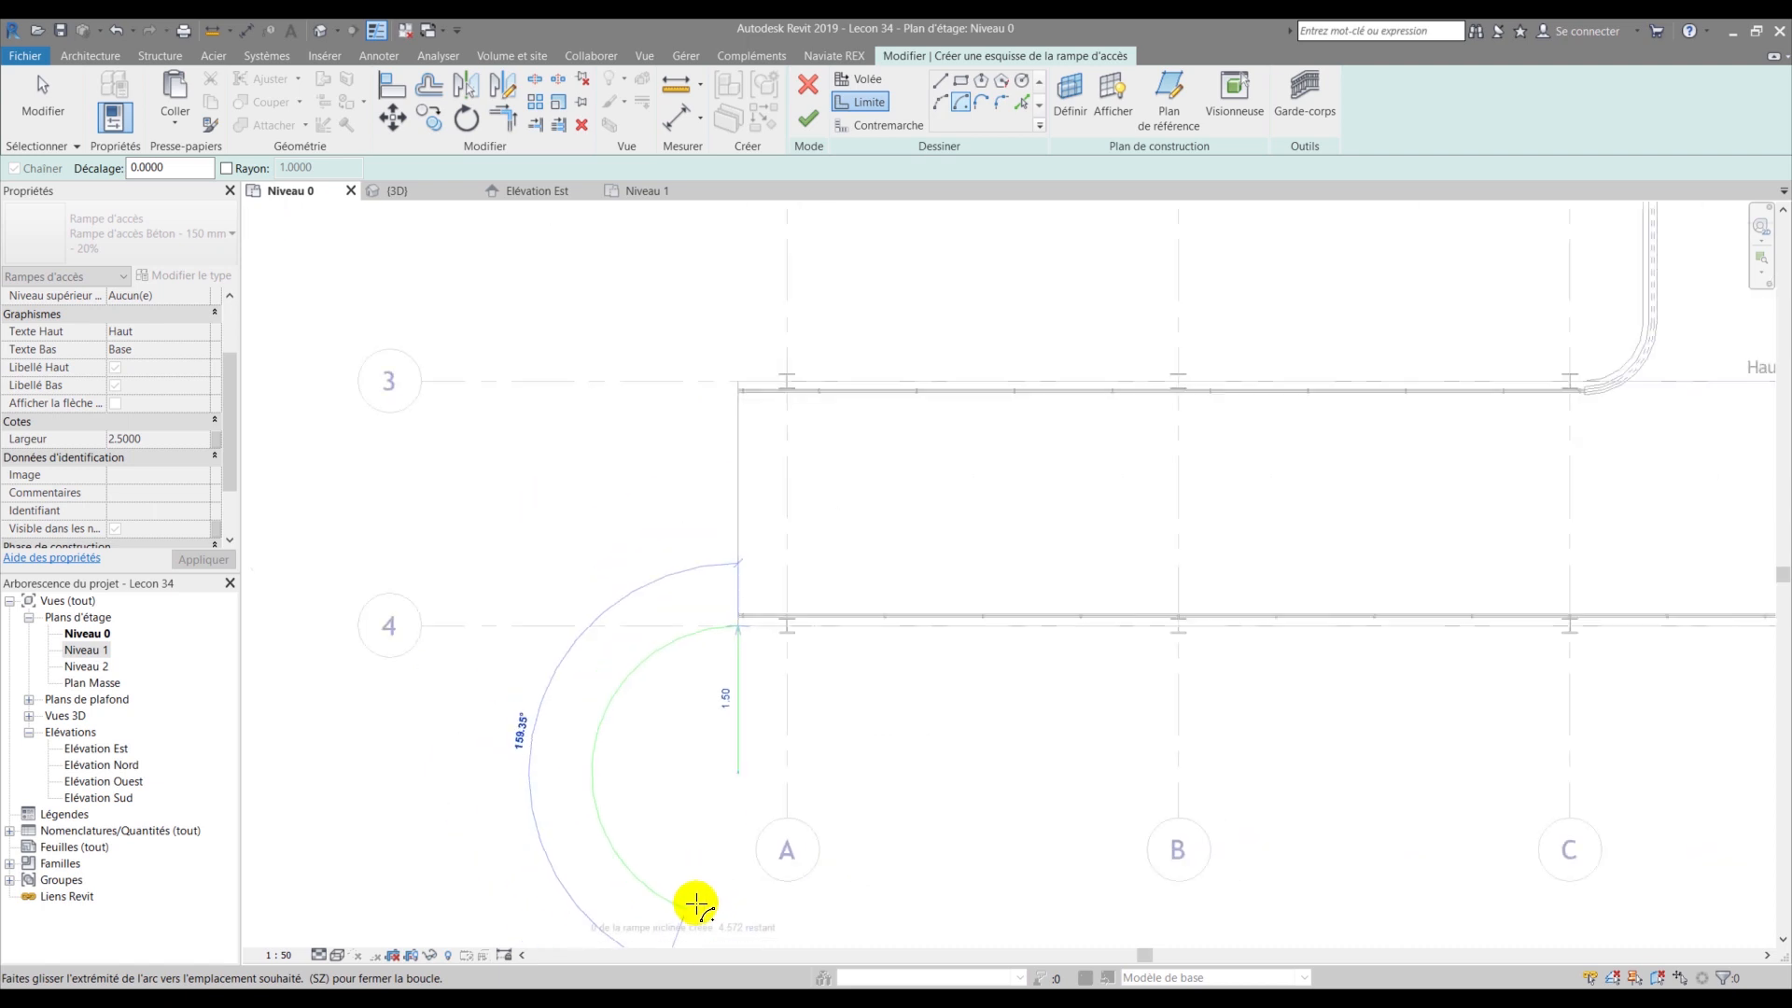
click(737, 923)
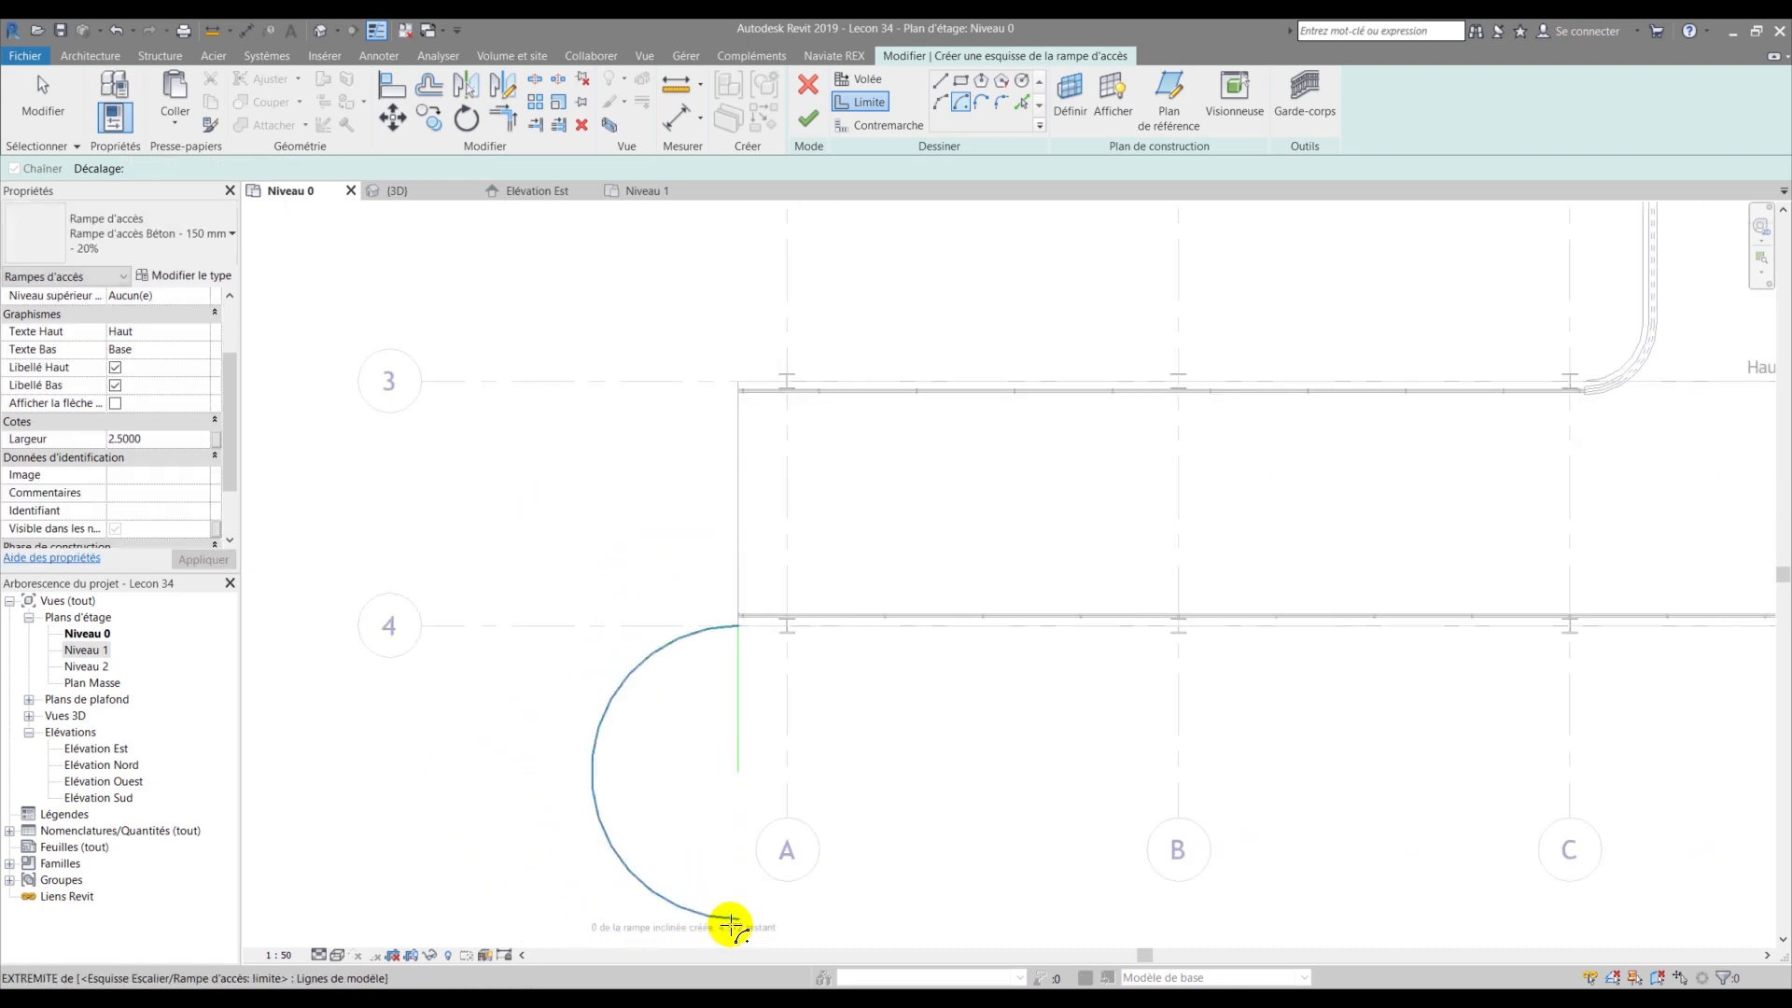
key(Escape)
key(Escape)
- Delete the 1.50 m vertical helper line from the ramp sketch
scroll(732, 772, up, 2)
drag(758, 687, 661, 747)
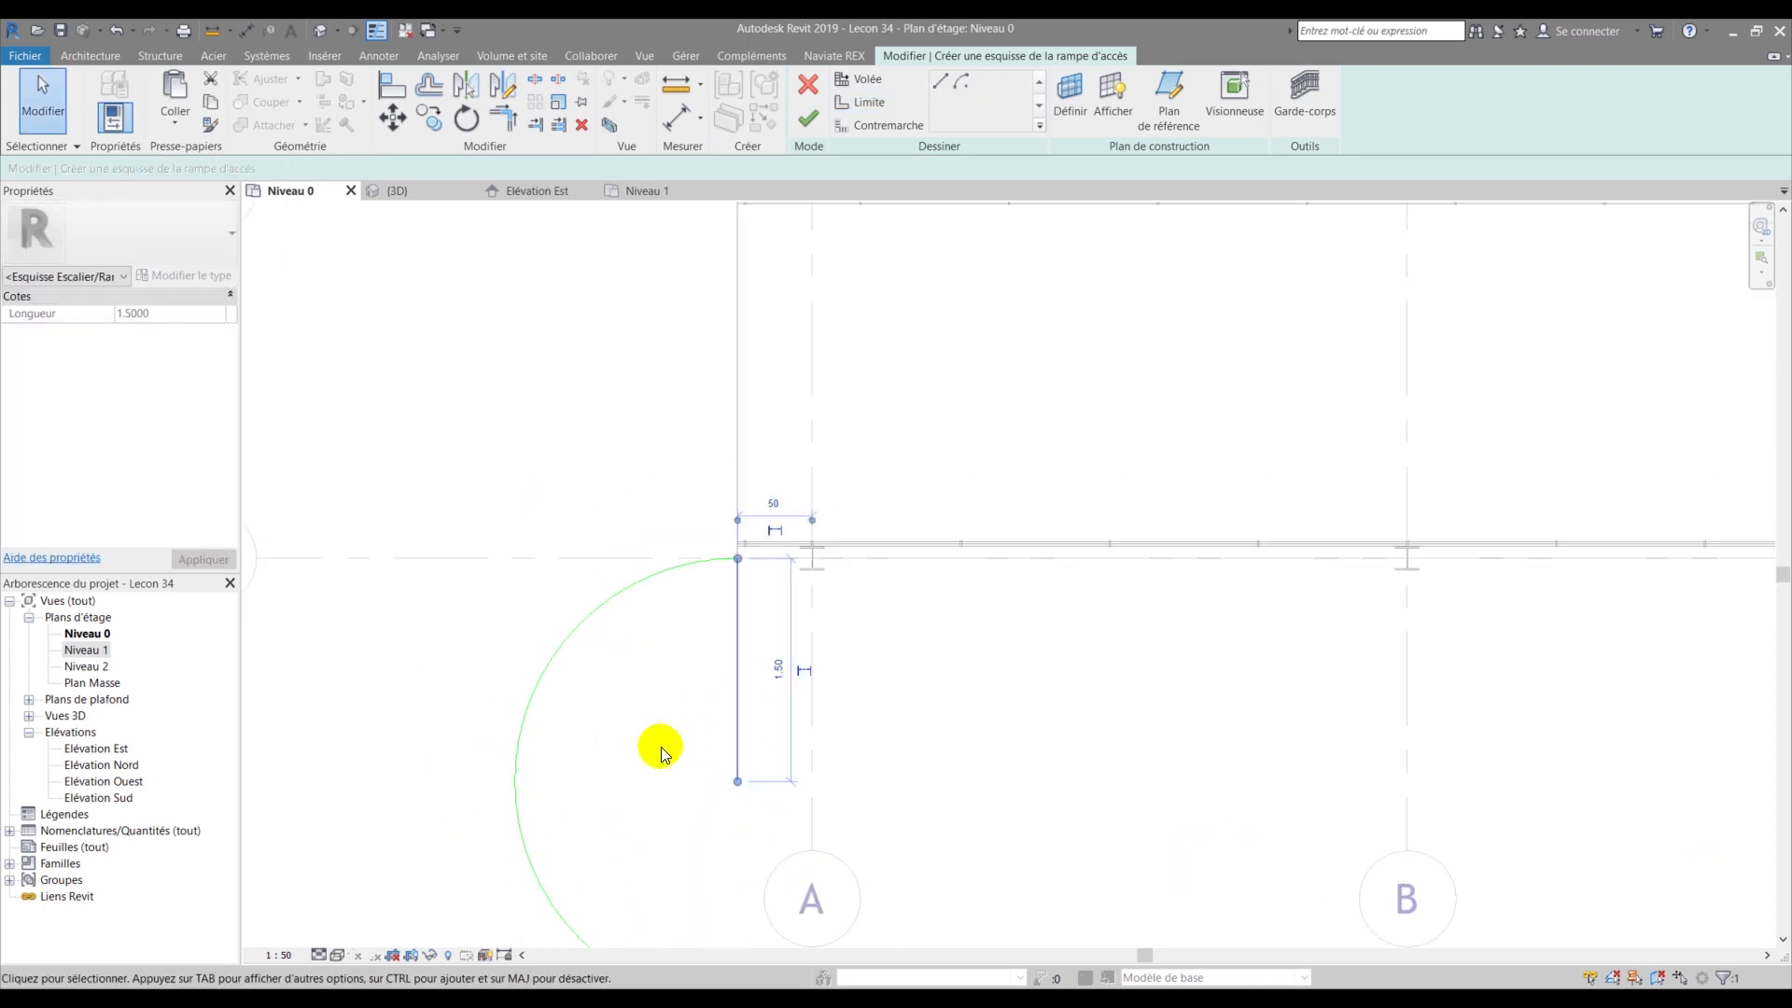
key(Delete)
- Offset a copy of the semicircular boundary arc outward by 2.5000 to form the ramp's outer edge
scroll(661, 746, down, 2)
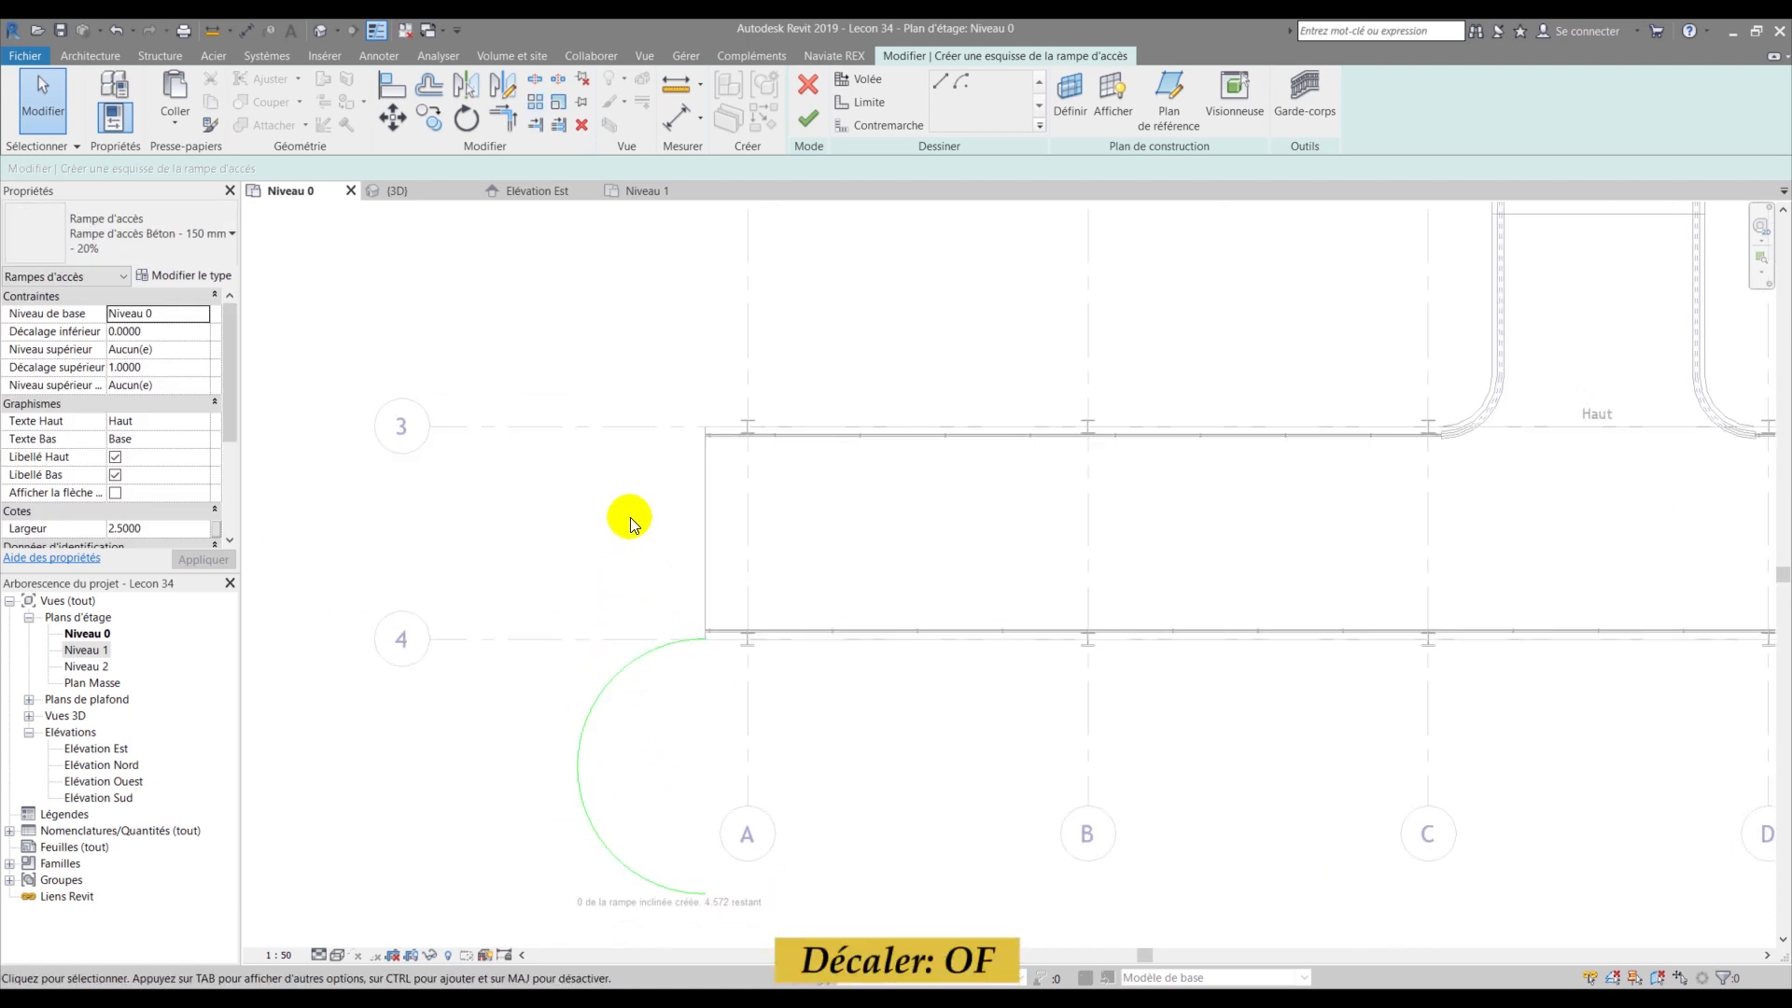
key(o)
key(f)
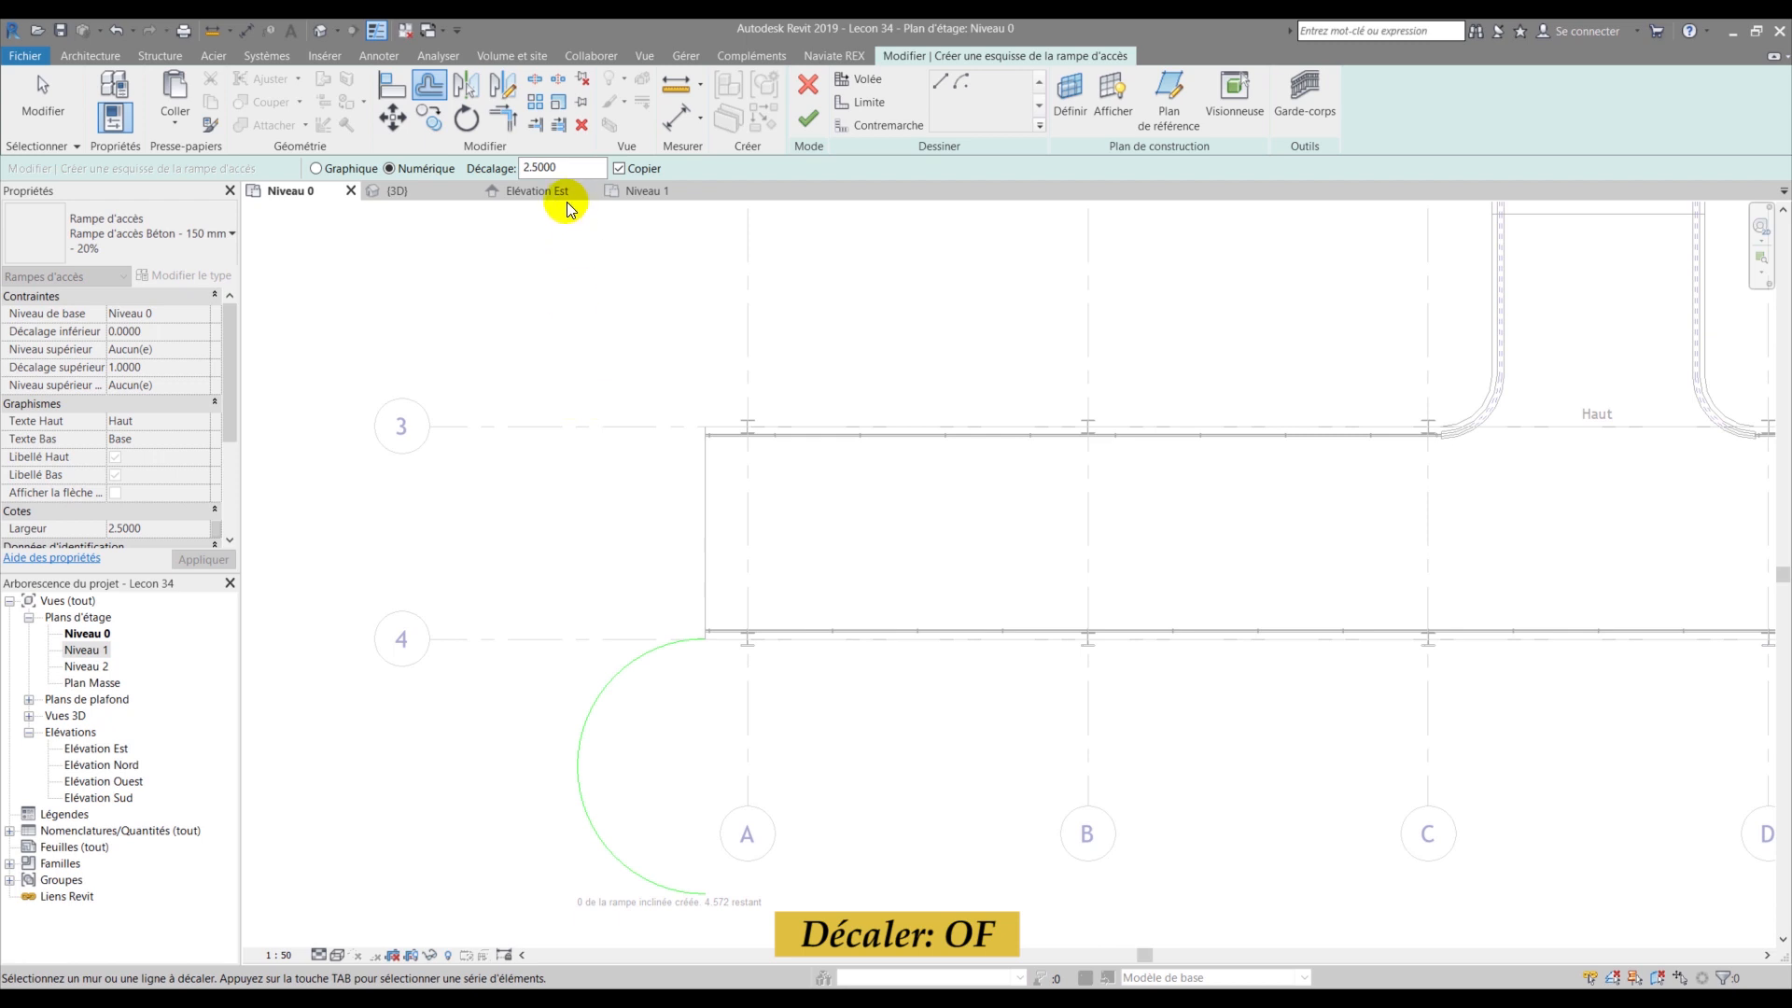
click(566, 168)
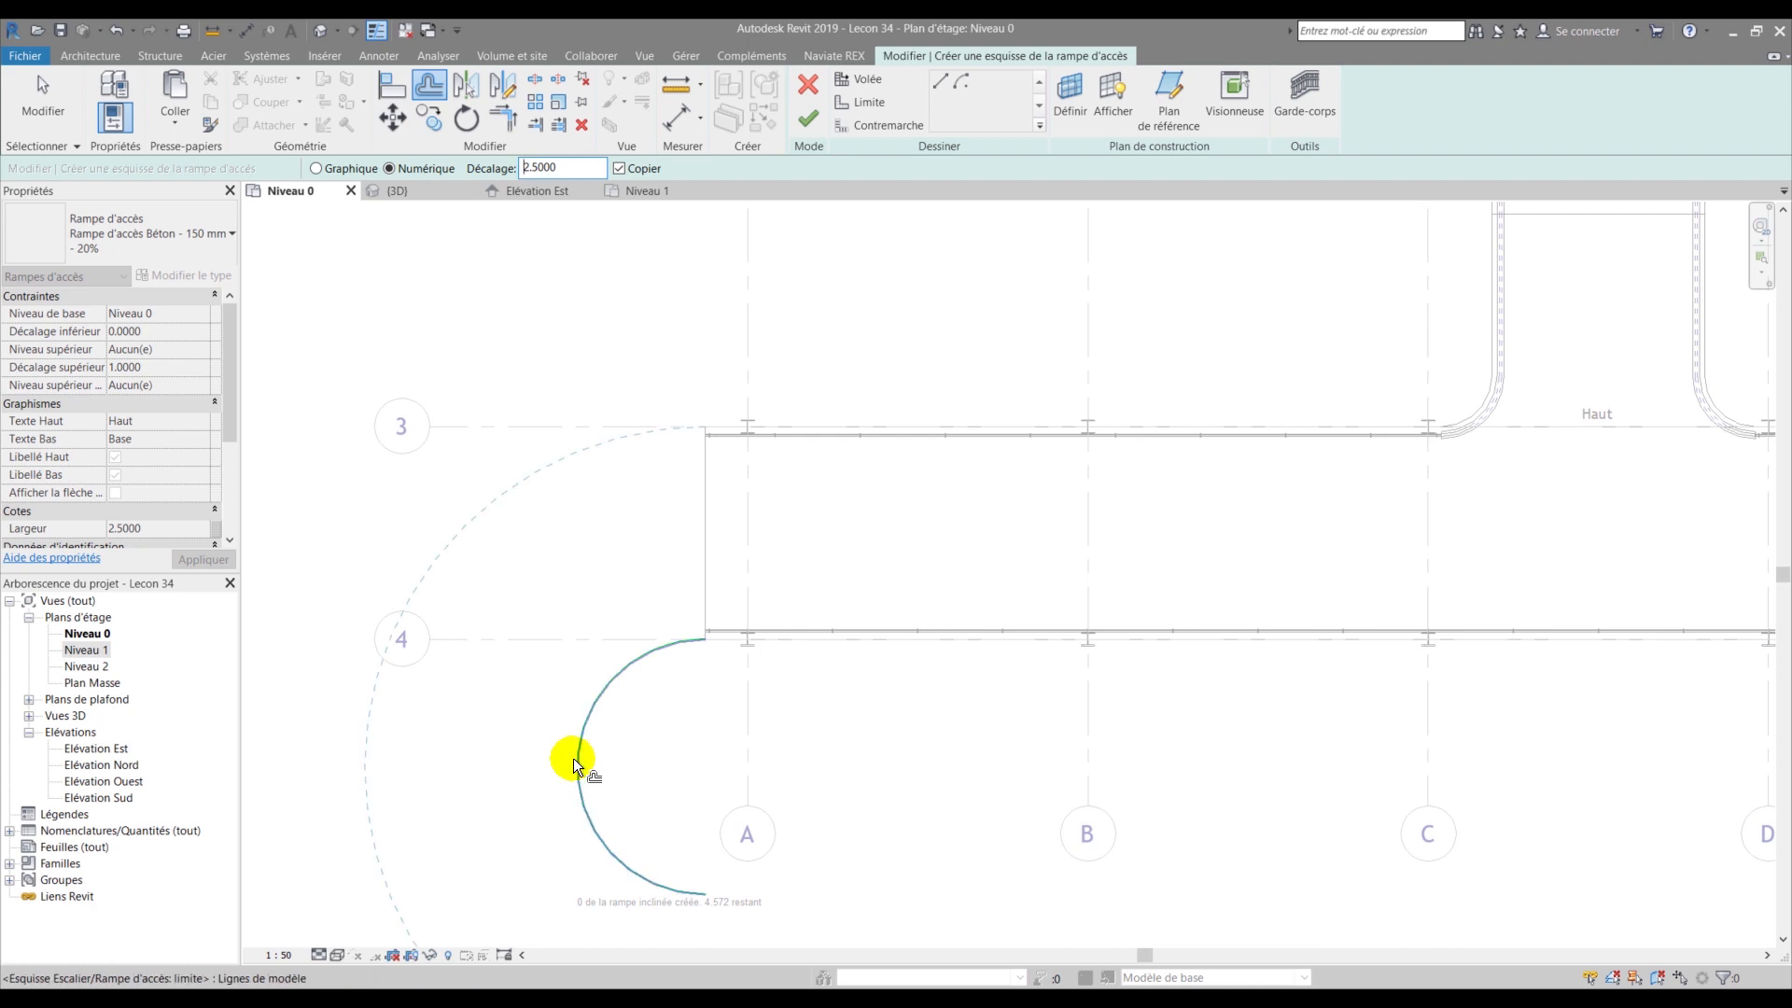
scroll(558, 766, up, 1)
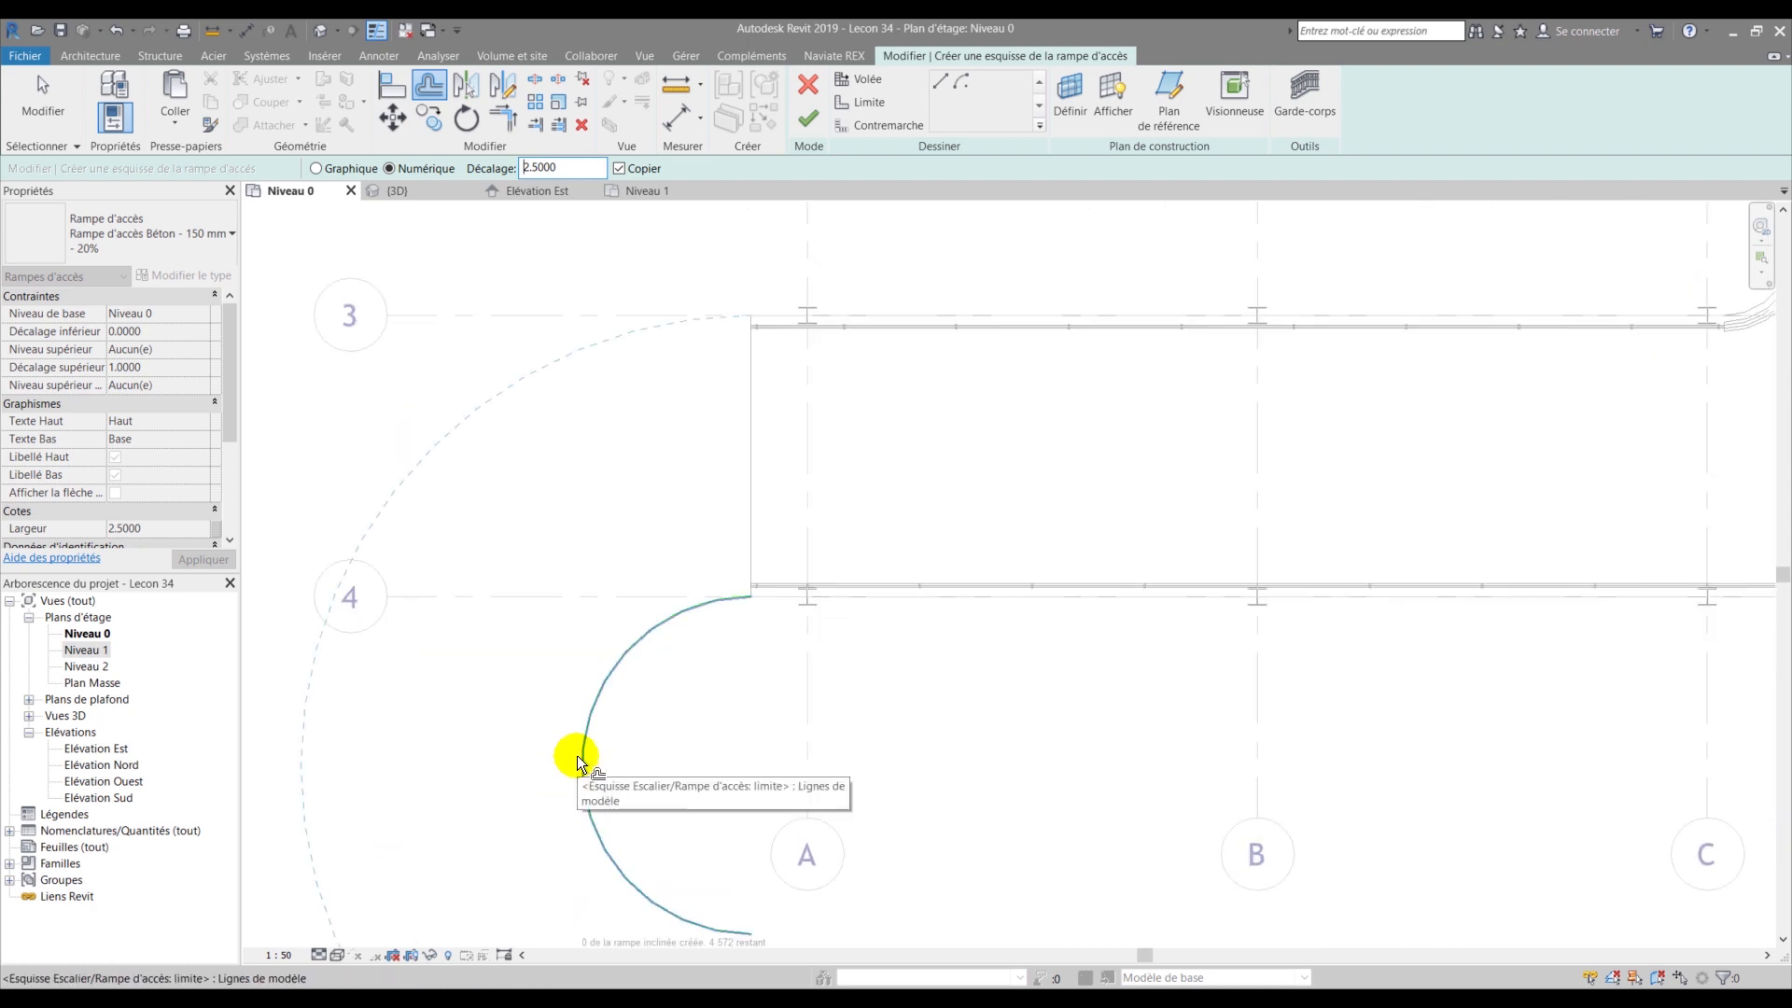
click(577, 762)
scroll(540, 432, down, 2)
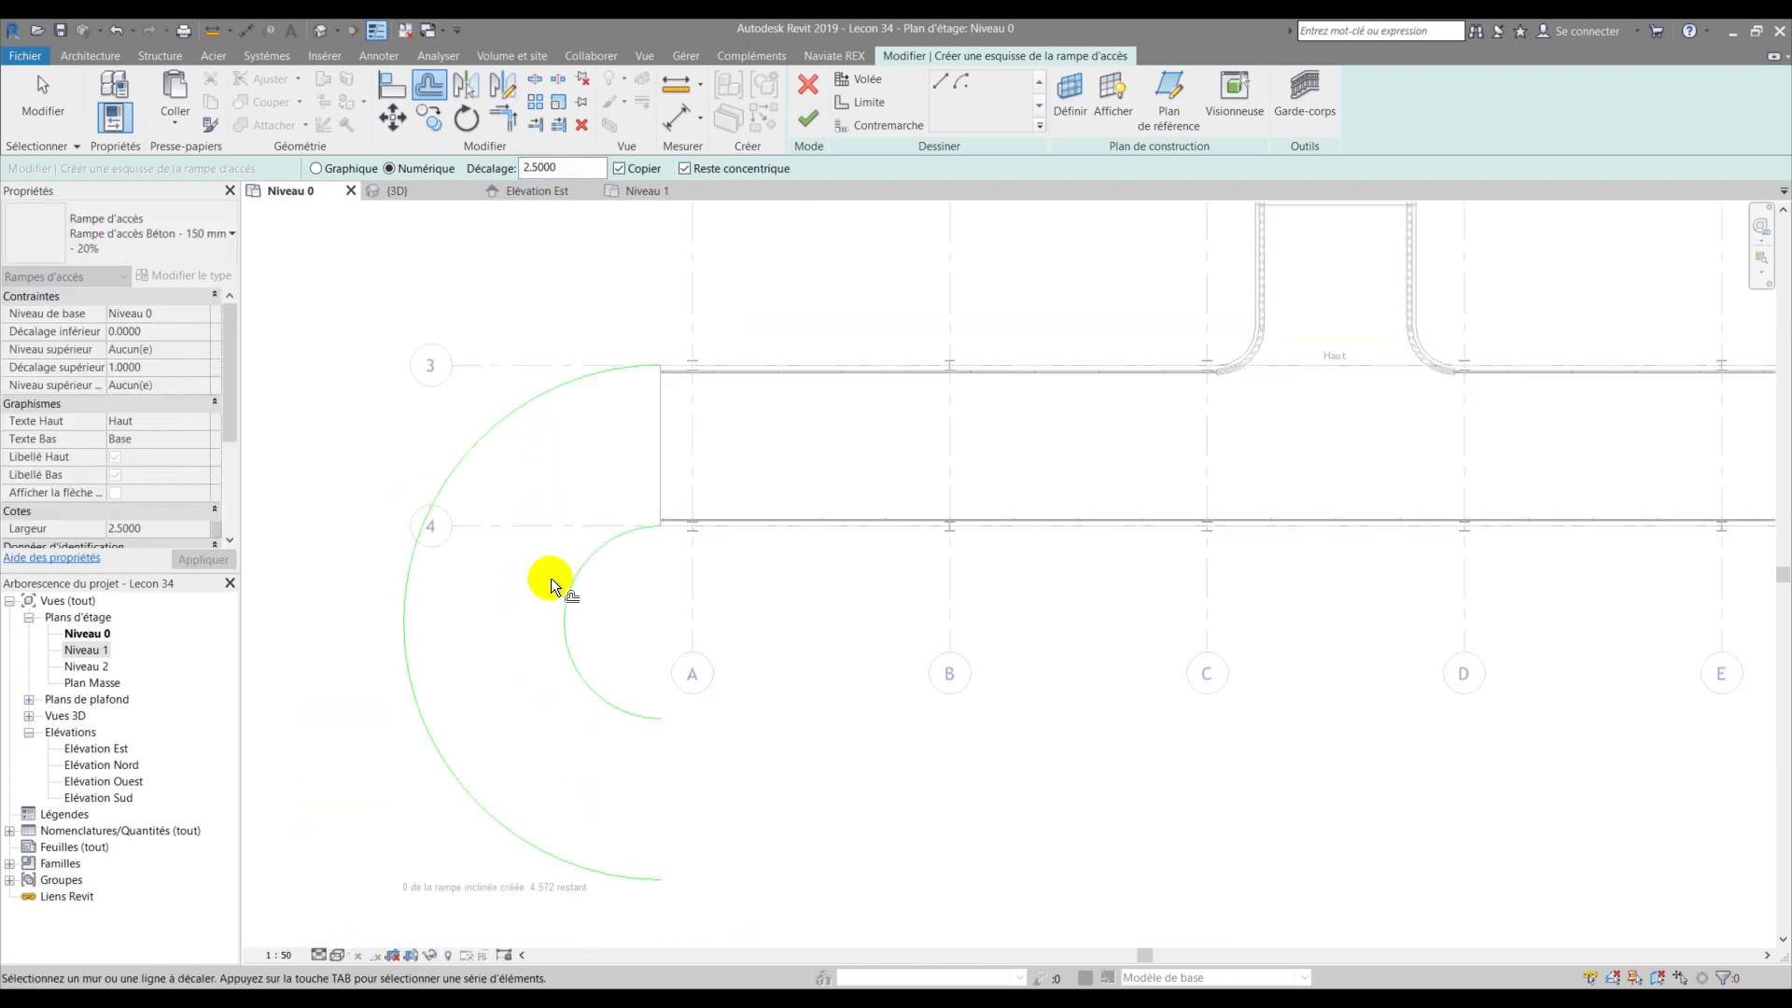
key(Escape)
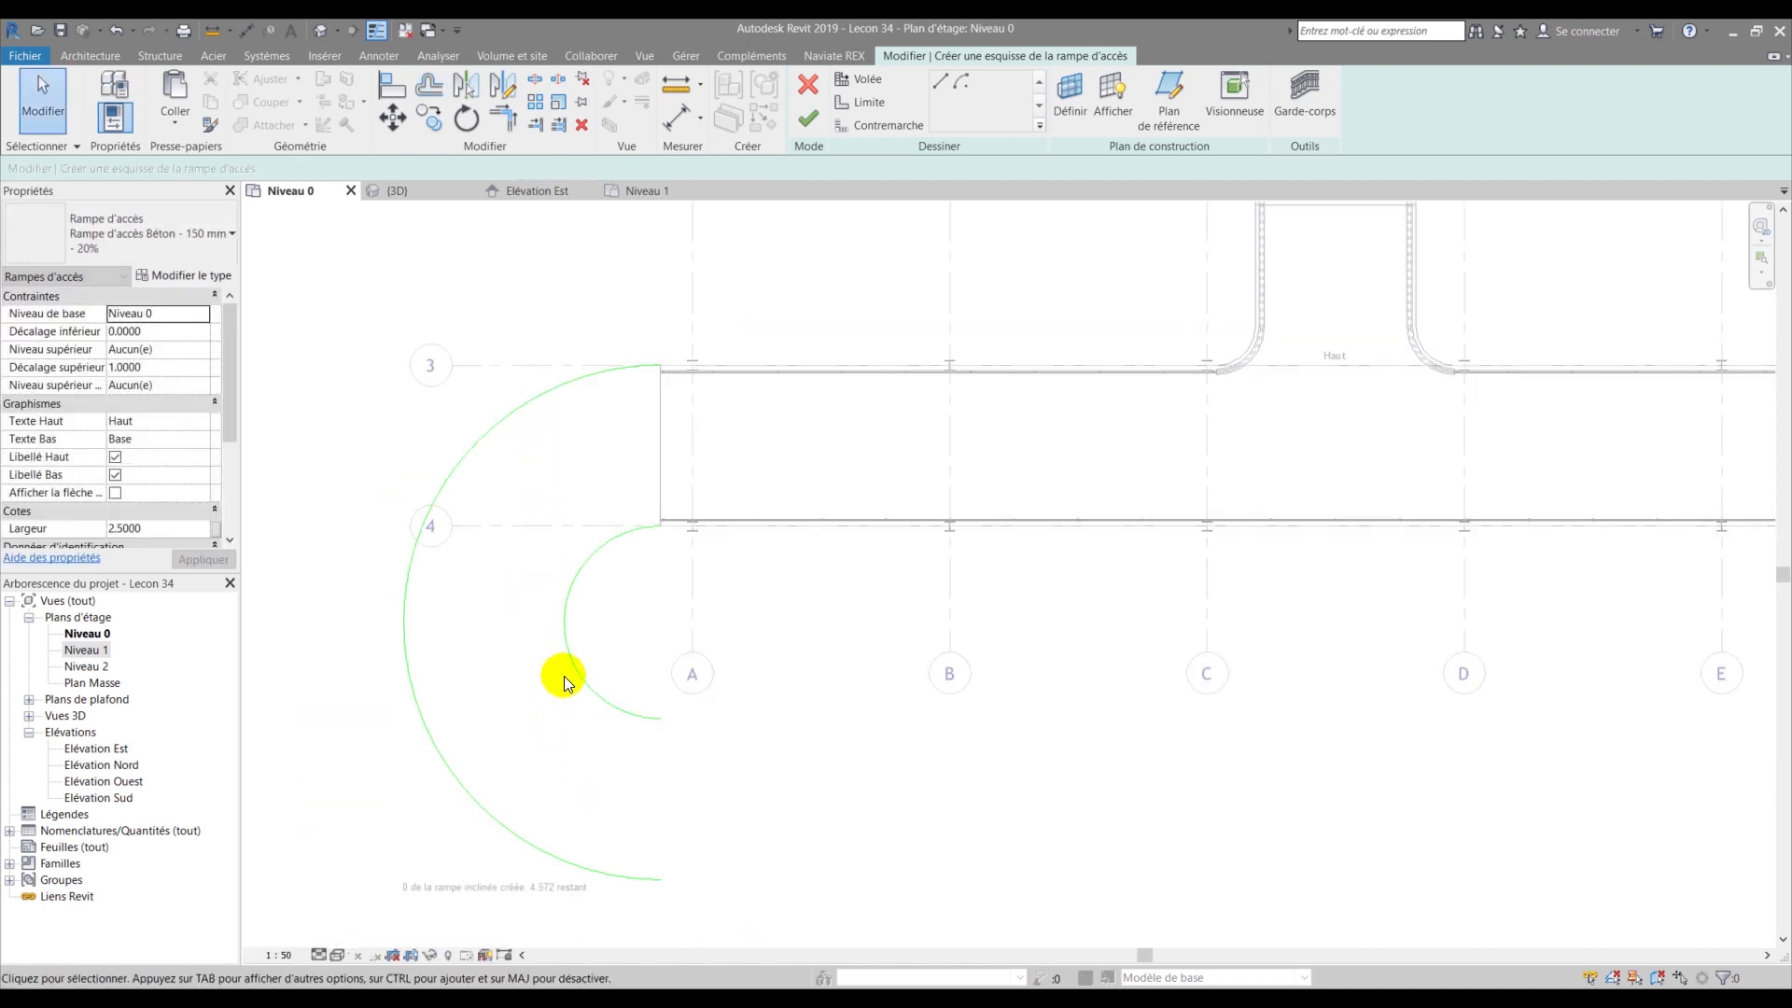
- Draw a riser line joining the lower endpoints of the outer and inner boundary arcs
click(860, 125)
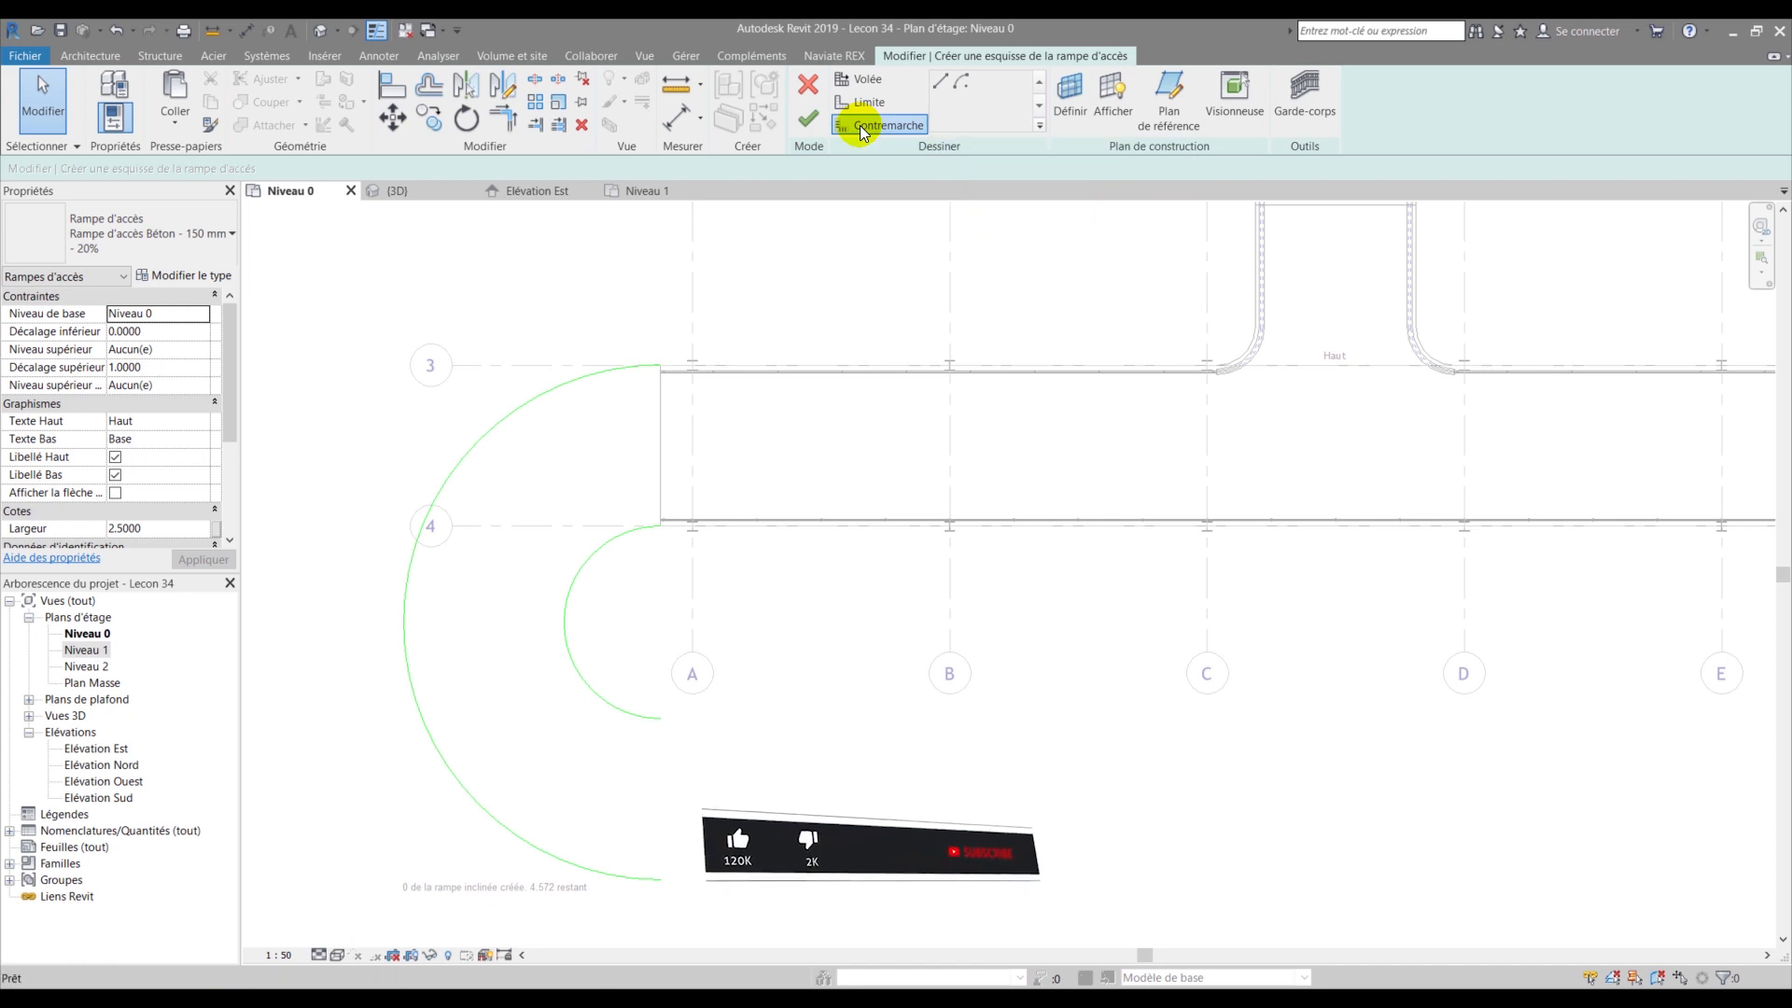
scroll(601, 592, up, 3)
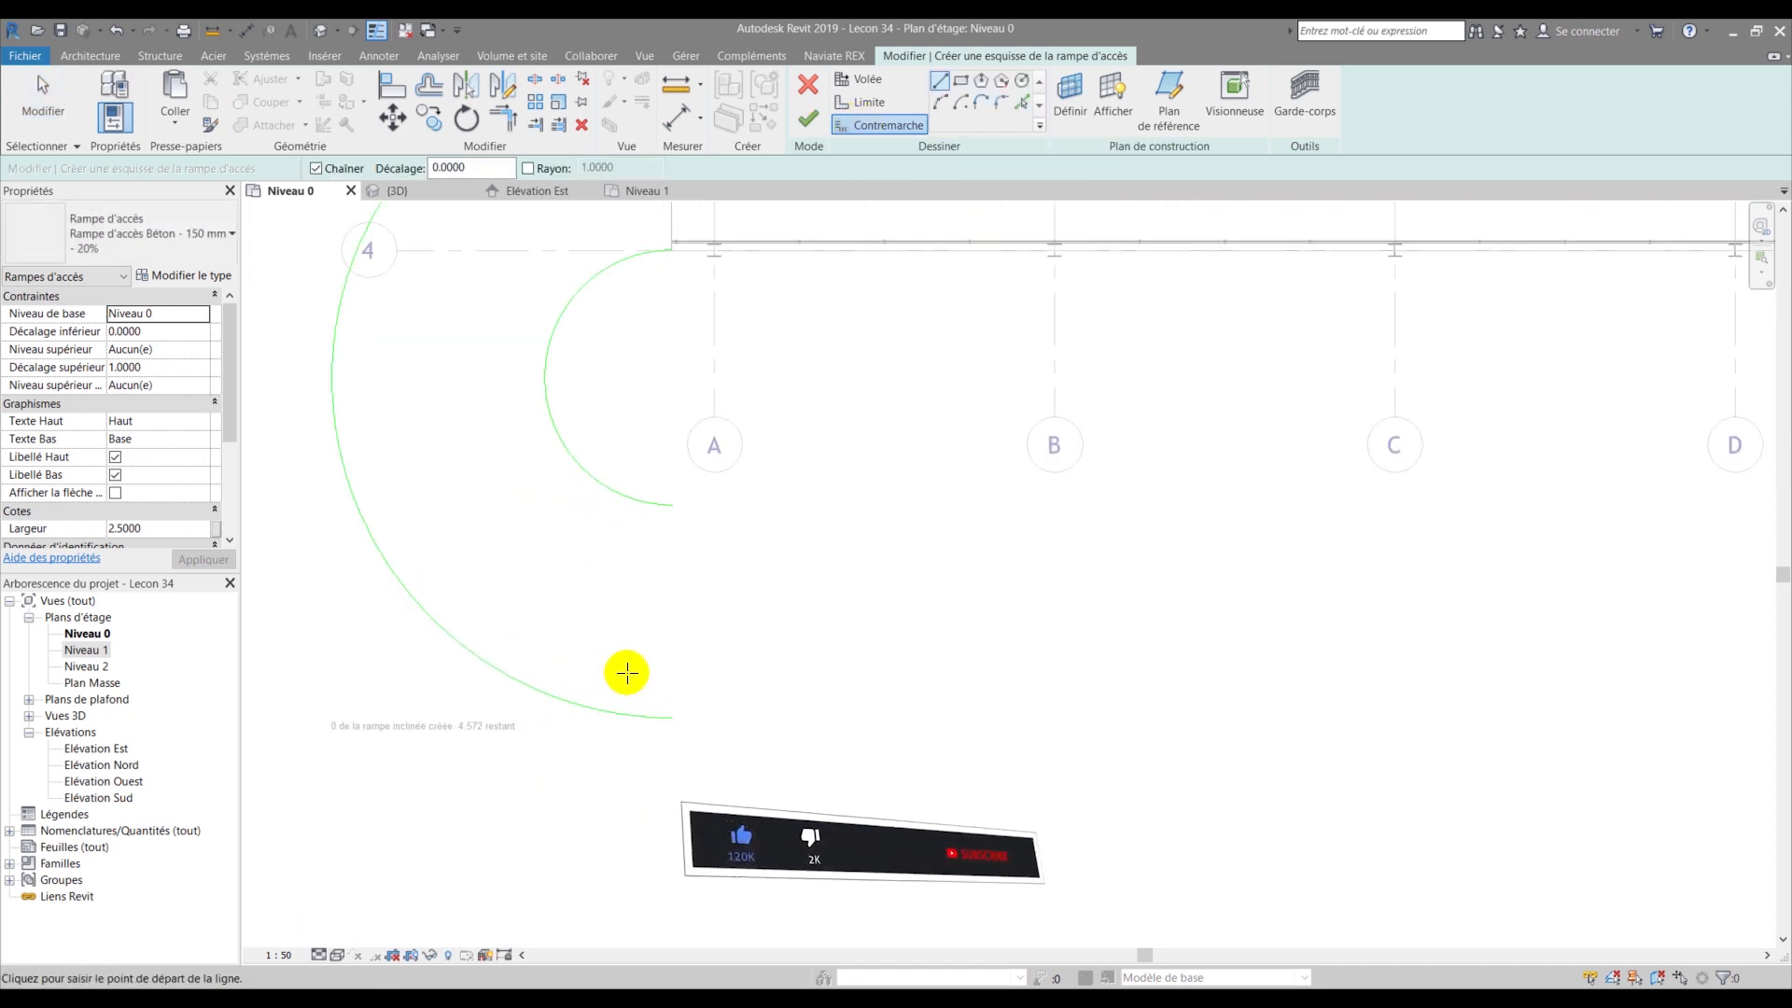
click(672, 716)
click(672, 504)
- Draw the second riser line along the slab's end from grid 4 to grid 3 and finish the ramp sketch
scroll(588, 574, down, 5)
scroll(607, 362, up, 3)
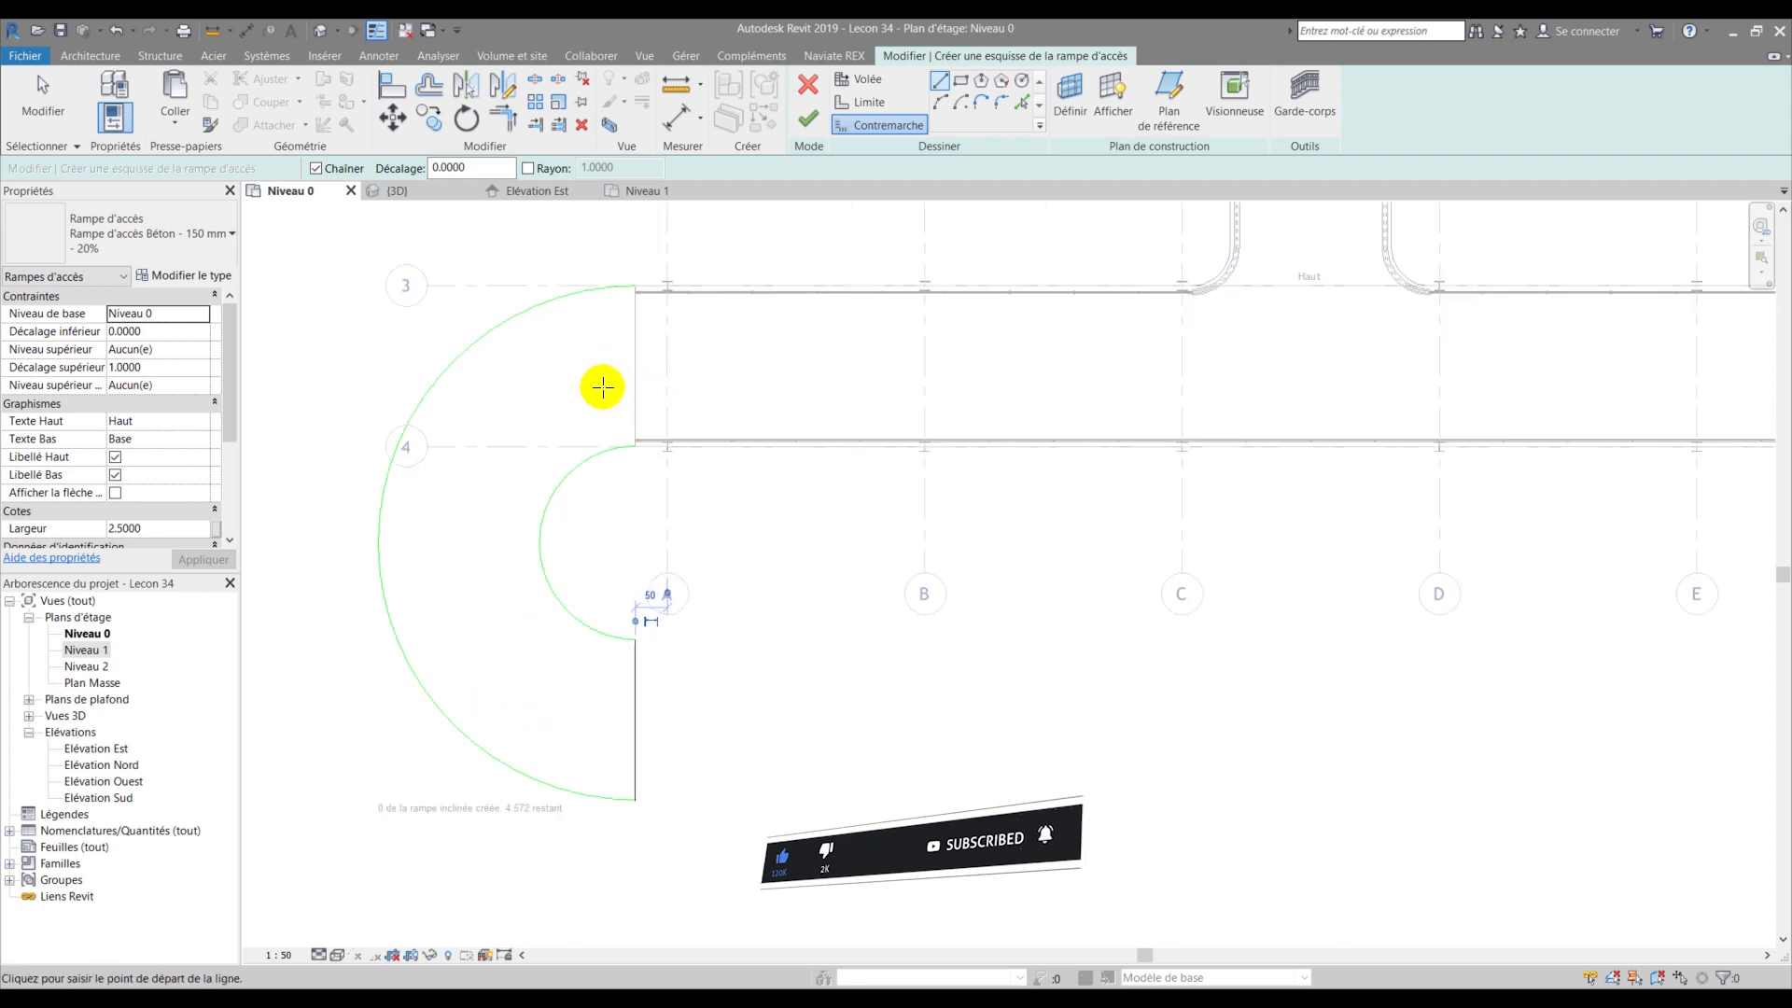
click(635, 447)
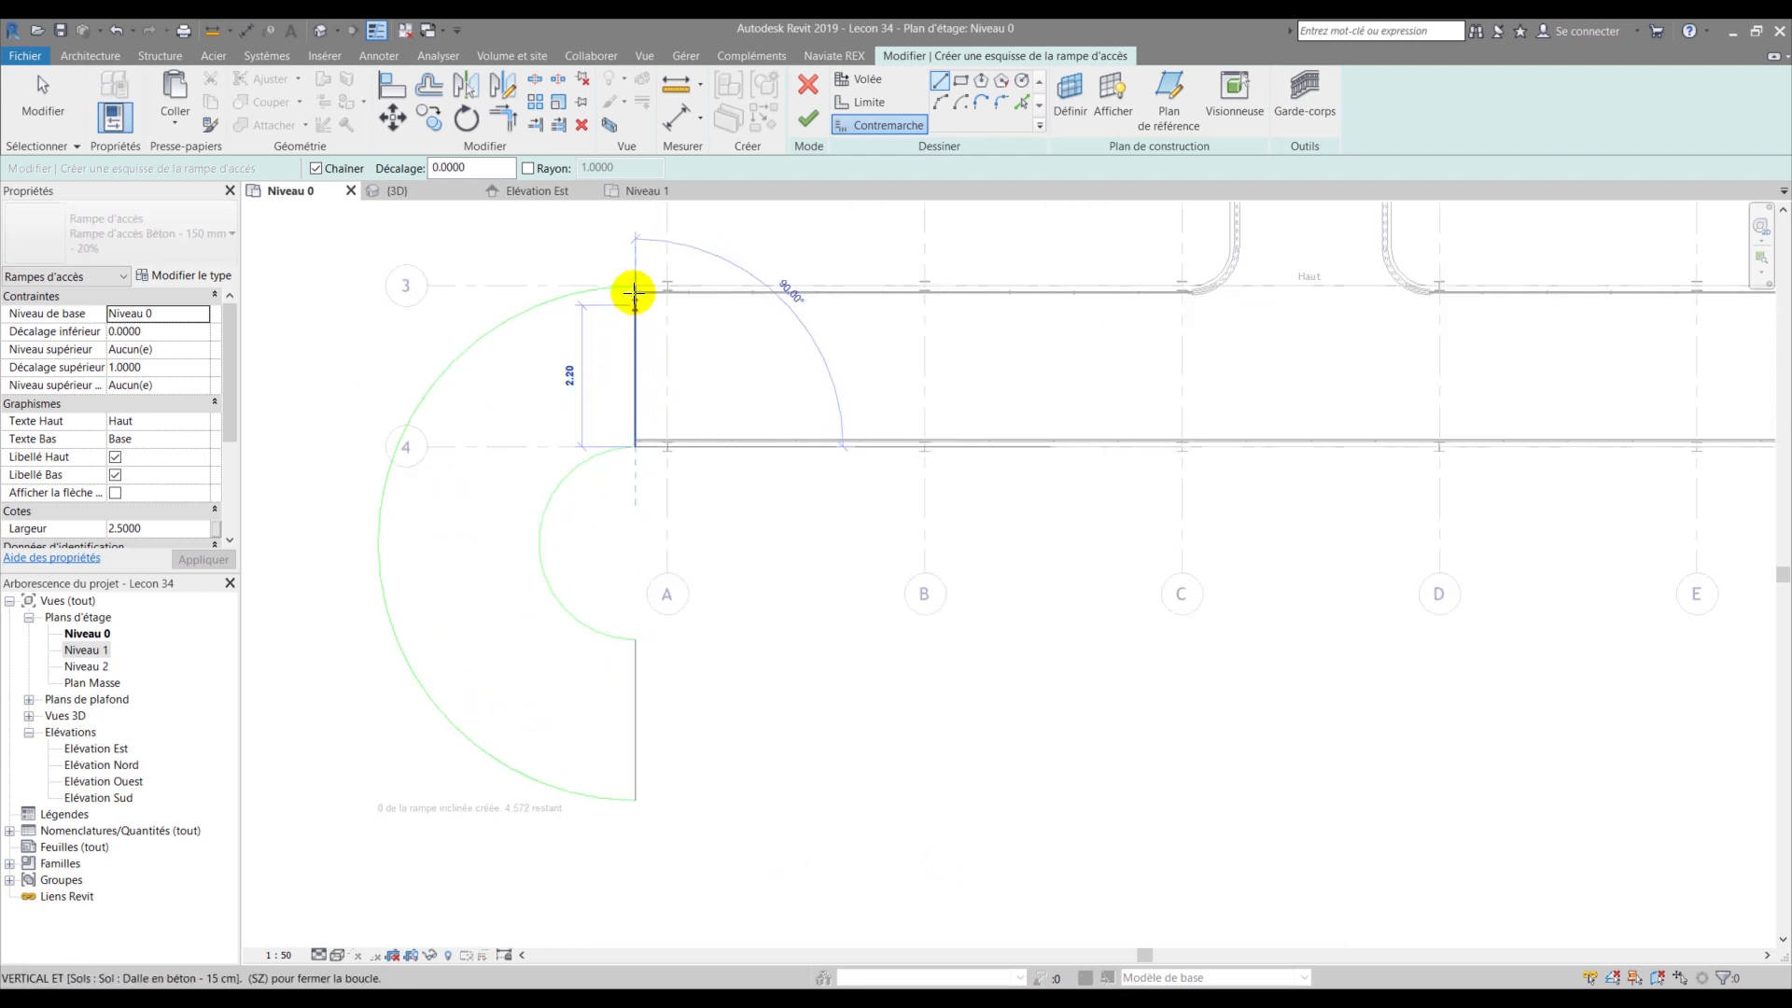
click(634, 285)
key(Escape)
key(Escape)
scroll(569, 462, down, 3)
click(808, 116)
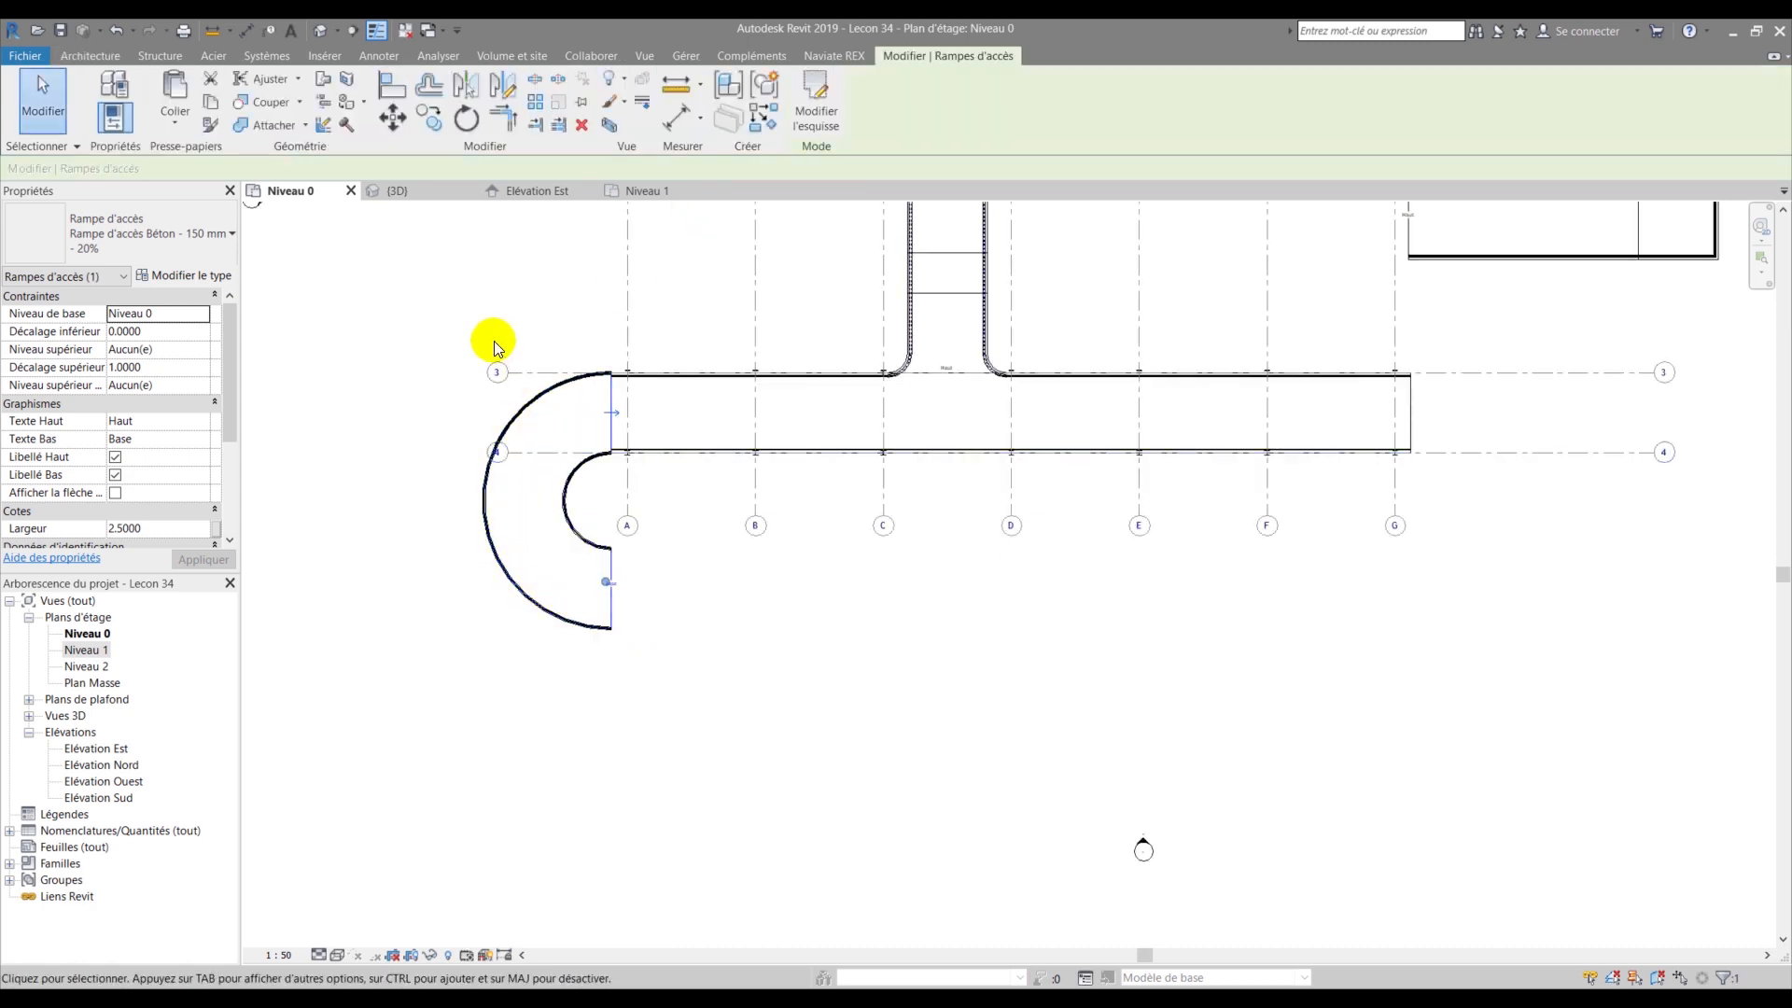
- Check the curved ramp in 3D and reverse its direction in the Niveau 0 plan so it rises toward the slab
scroll(608, 427, up, 5)
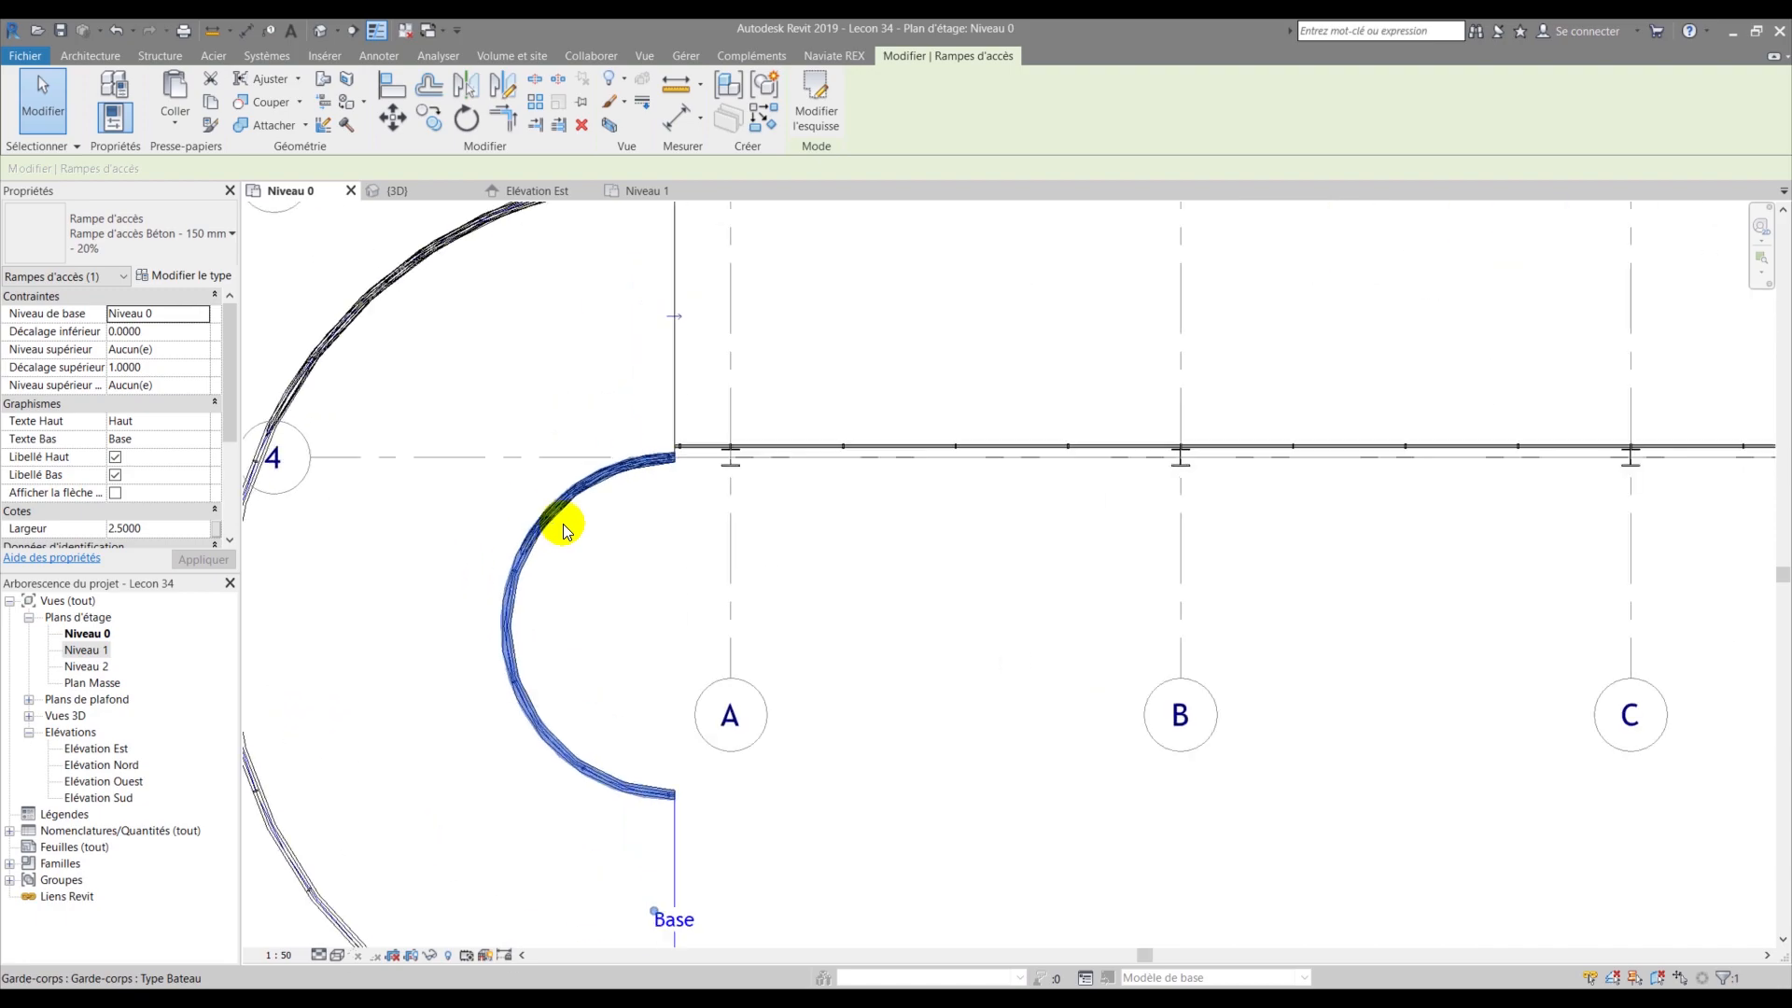
click(411, 192)
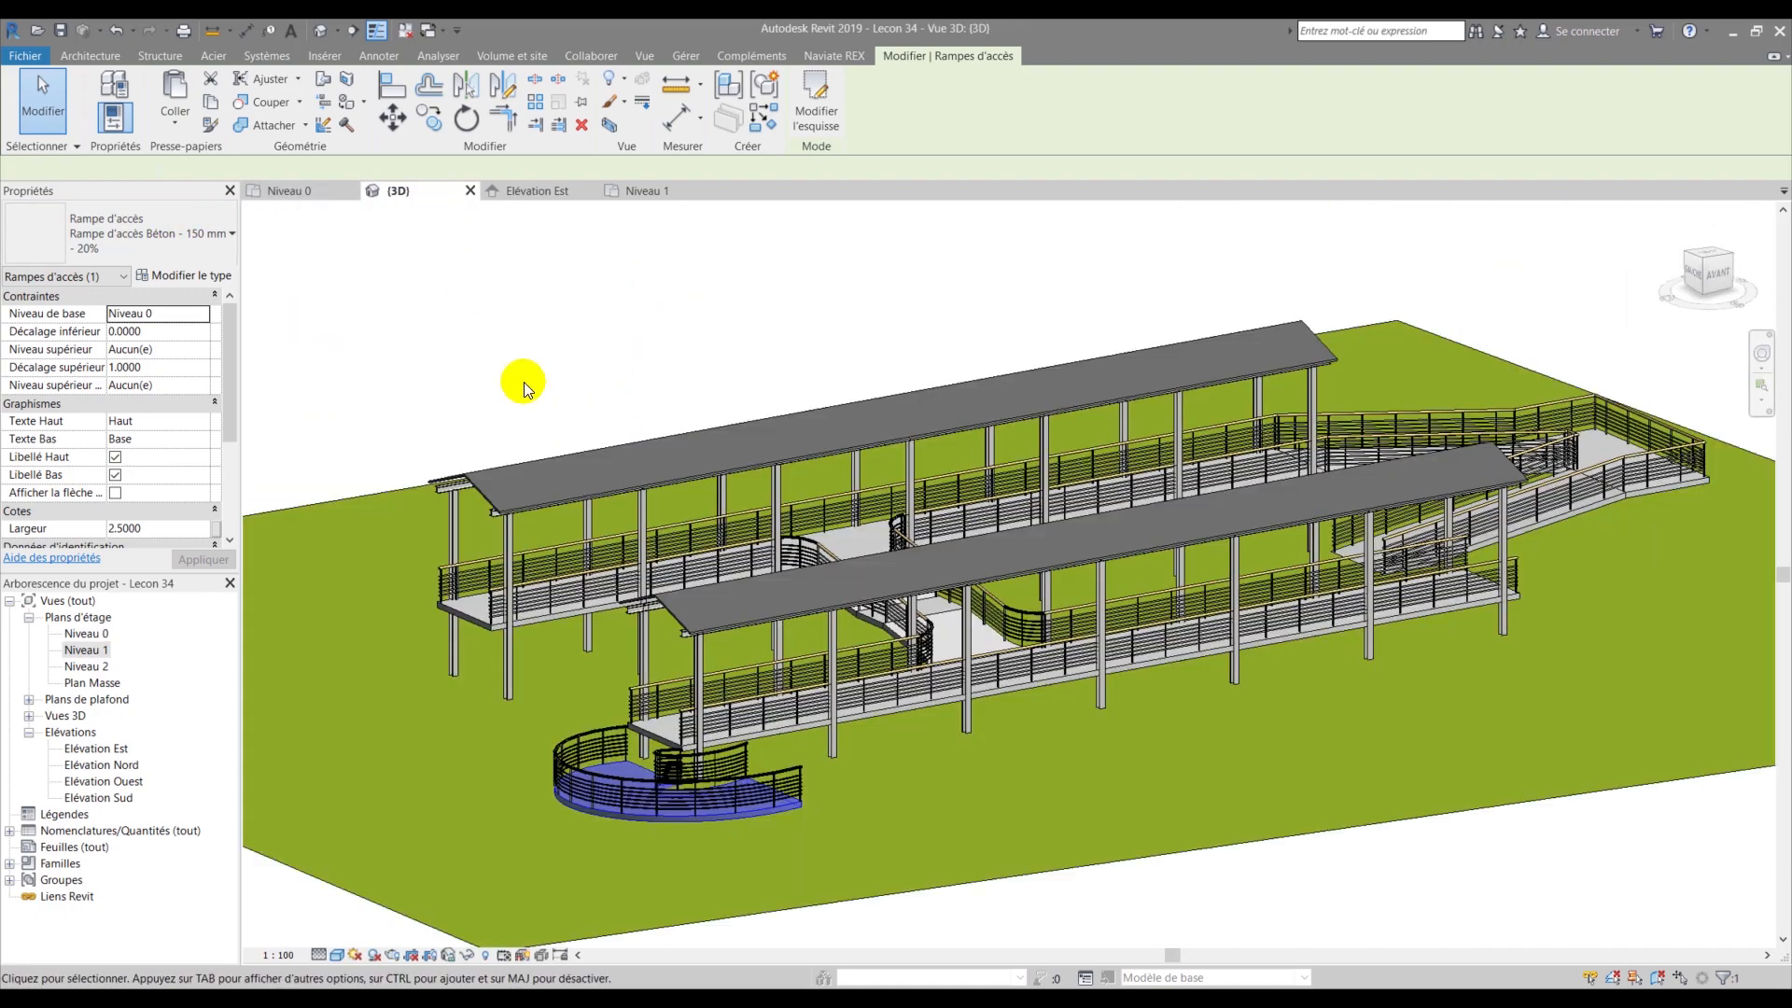
scroll(680, 704, up, 5)
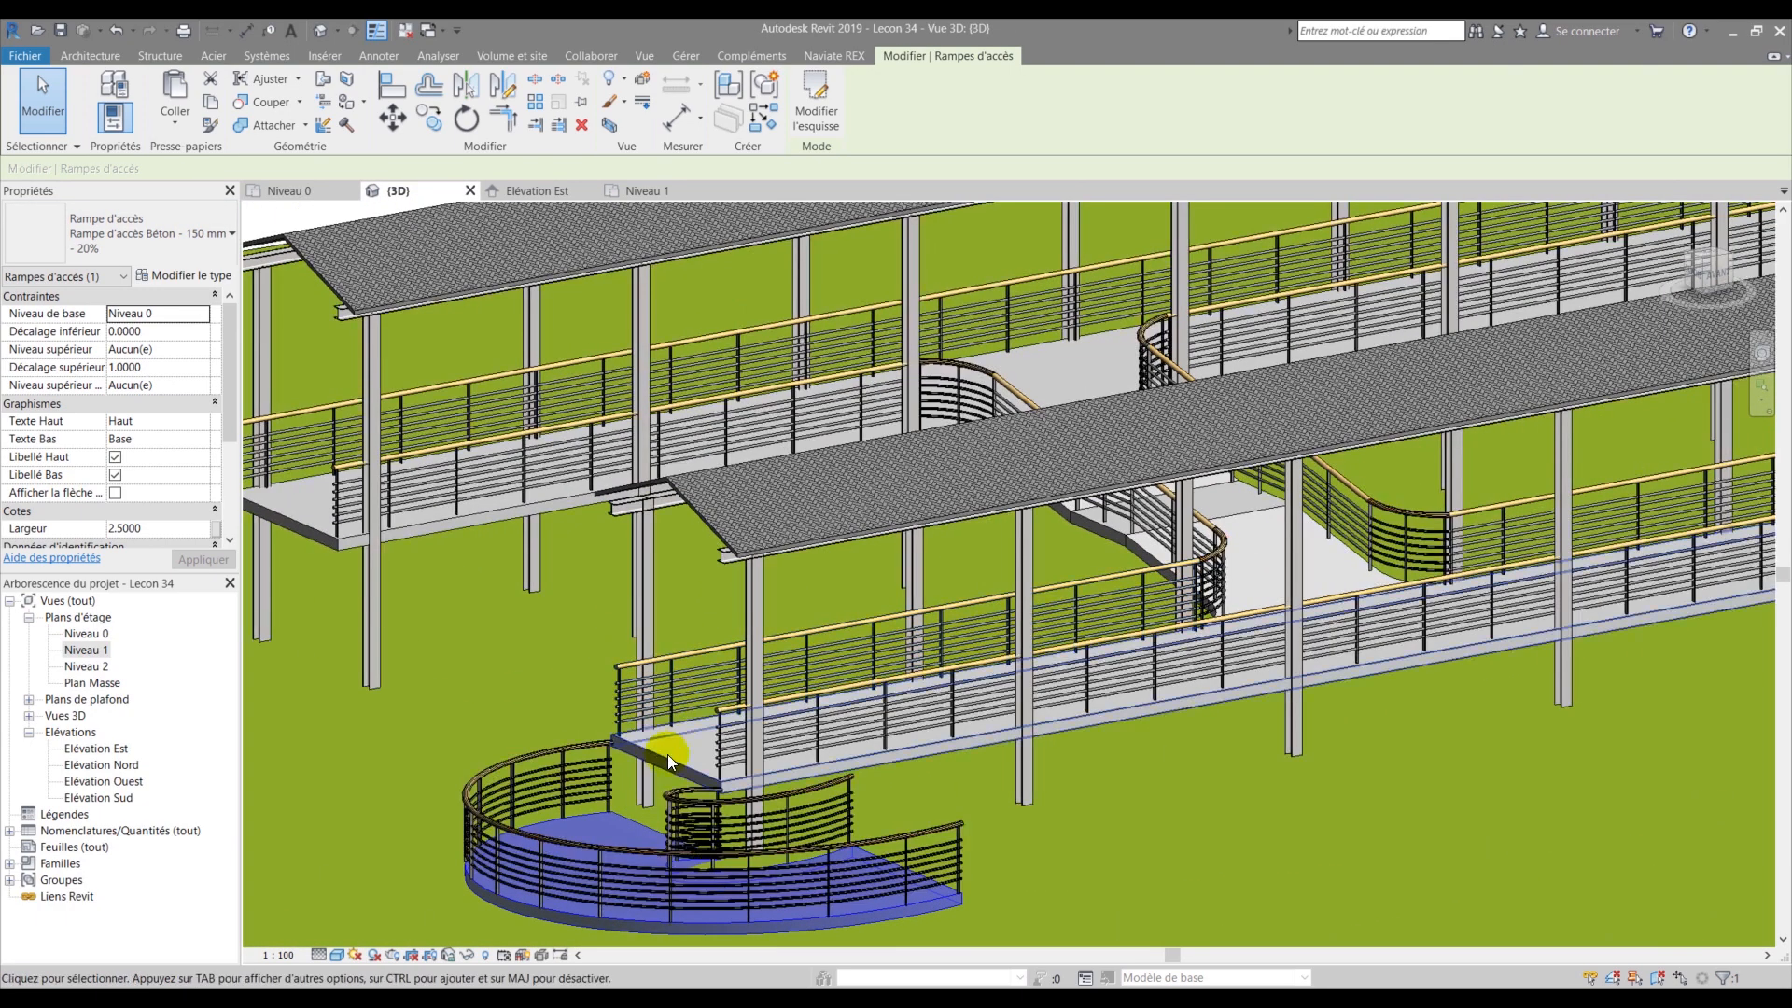
click(294, 193)
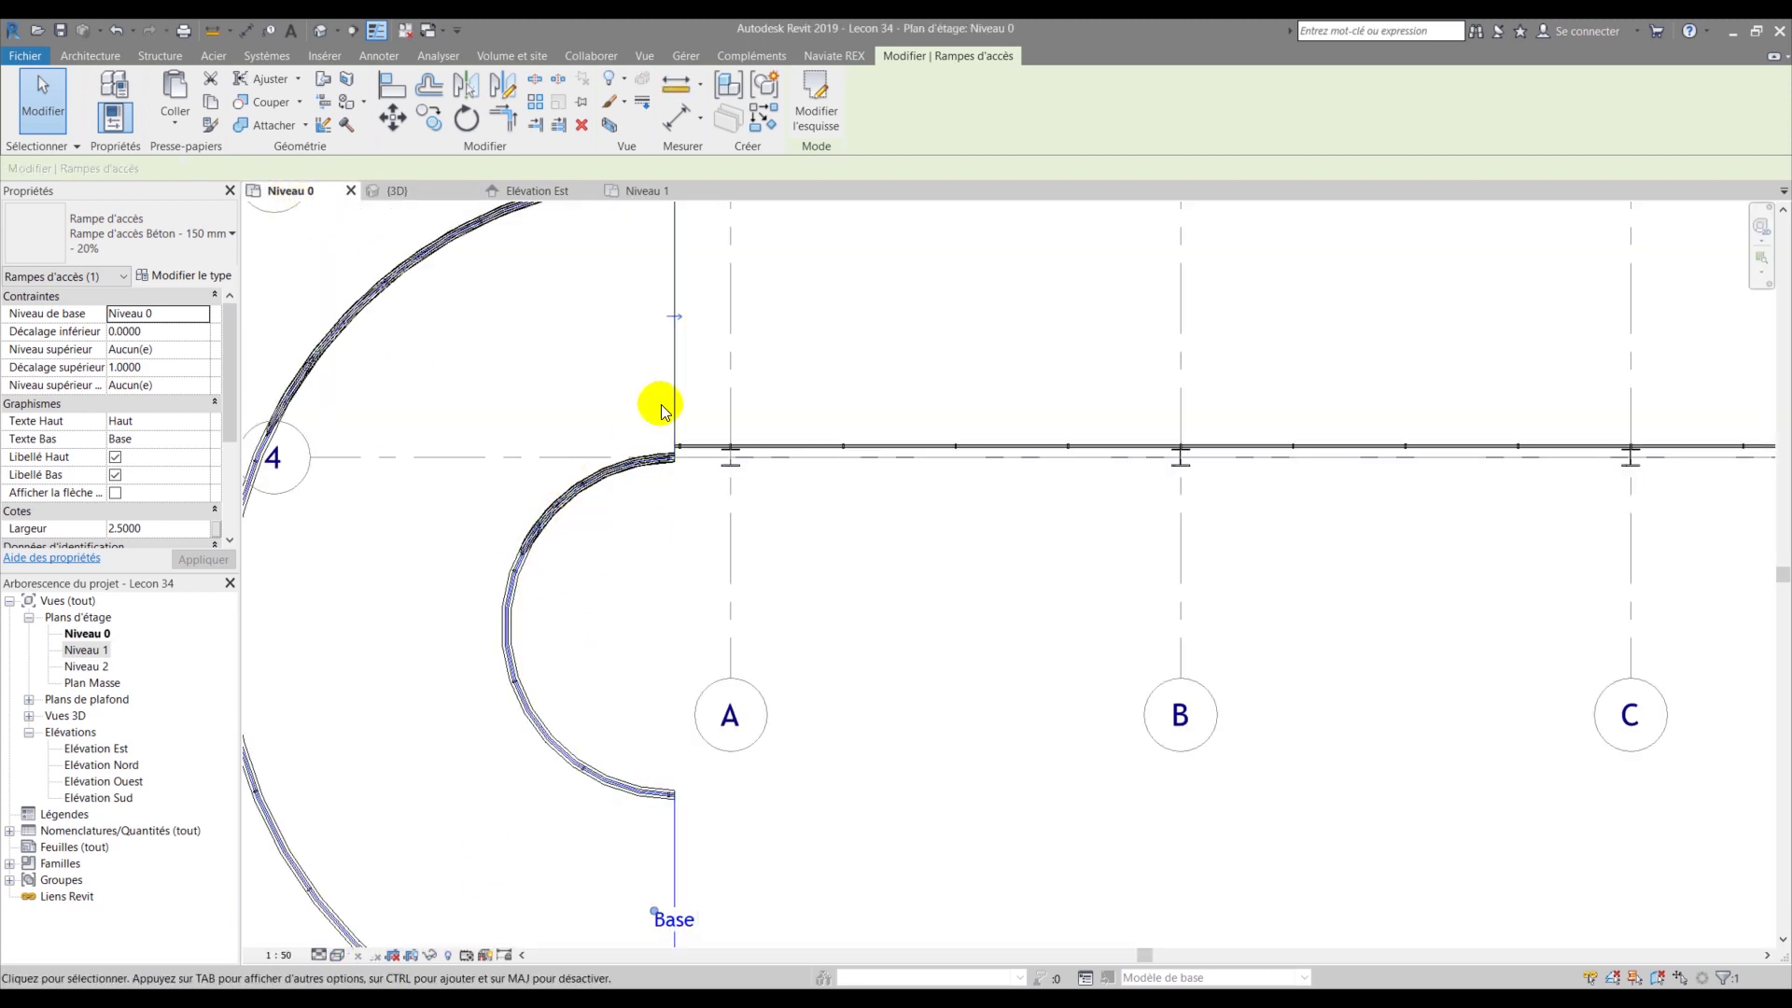
click(675, 318)
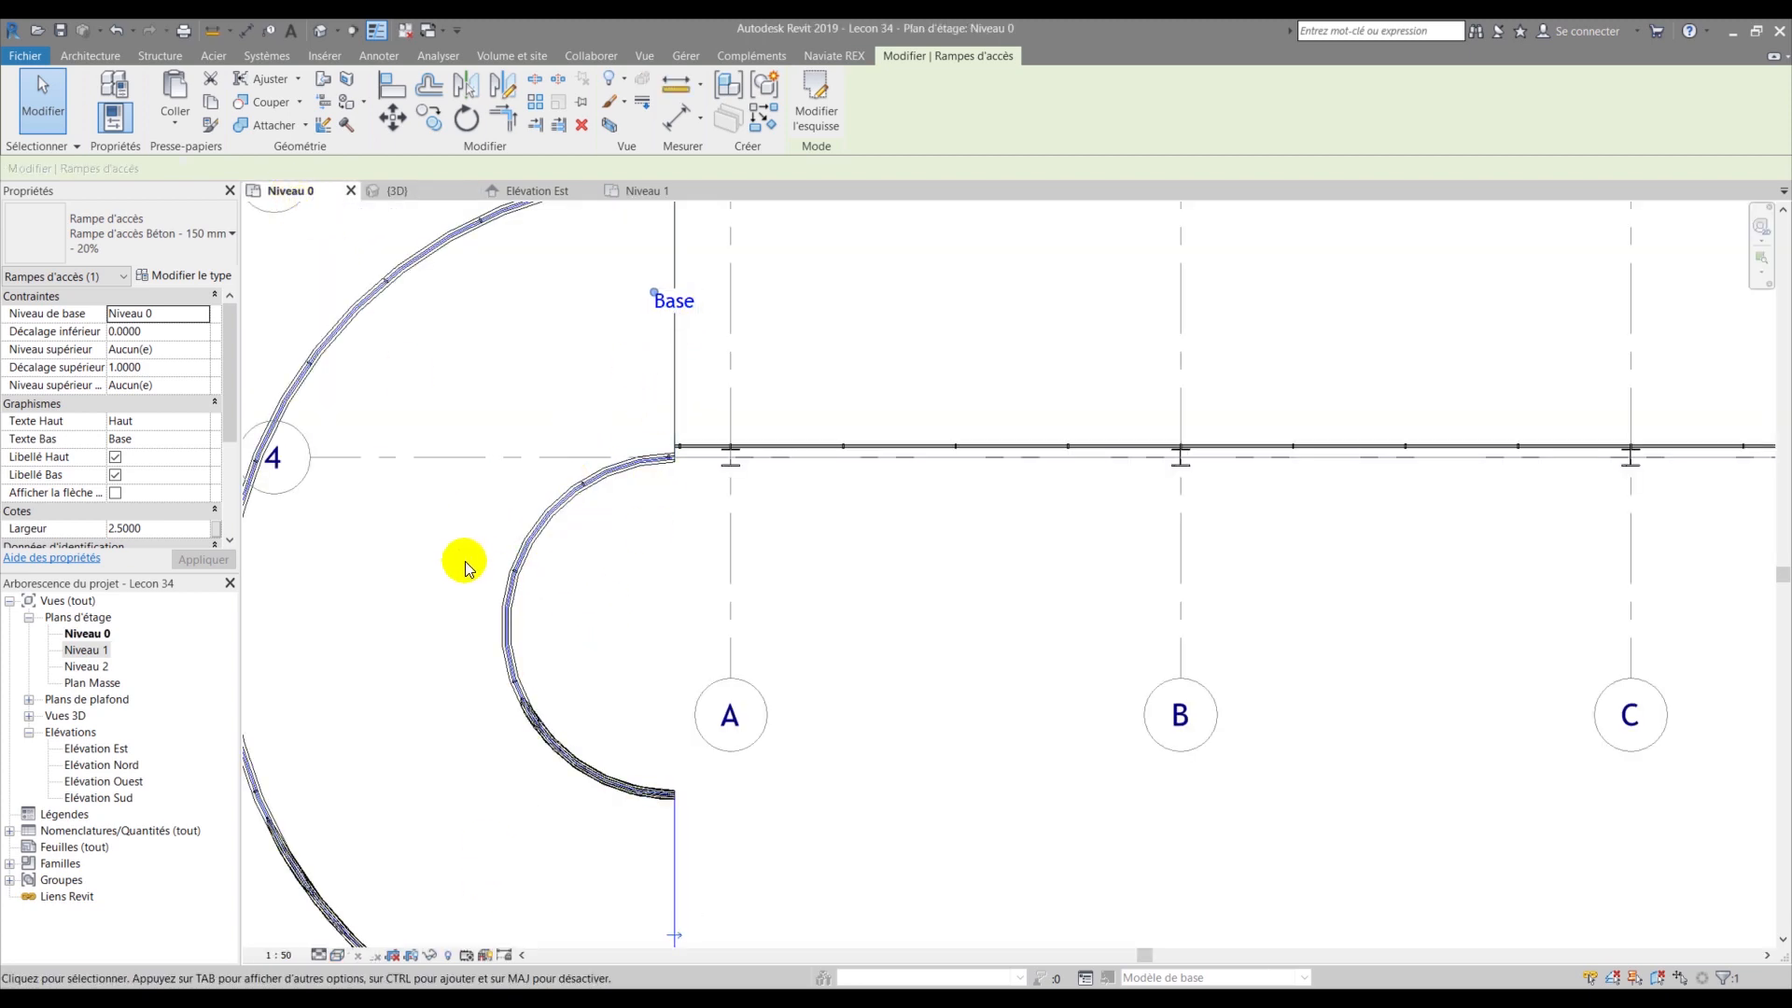
scroll(532, 740, down, 3)
scroll(560, 748, up, 3)
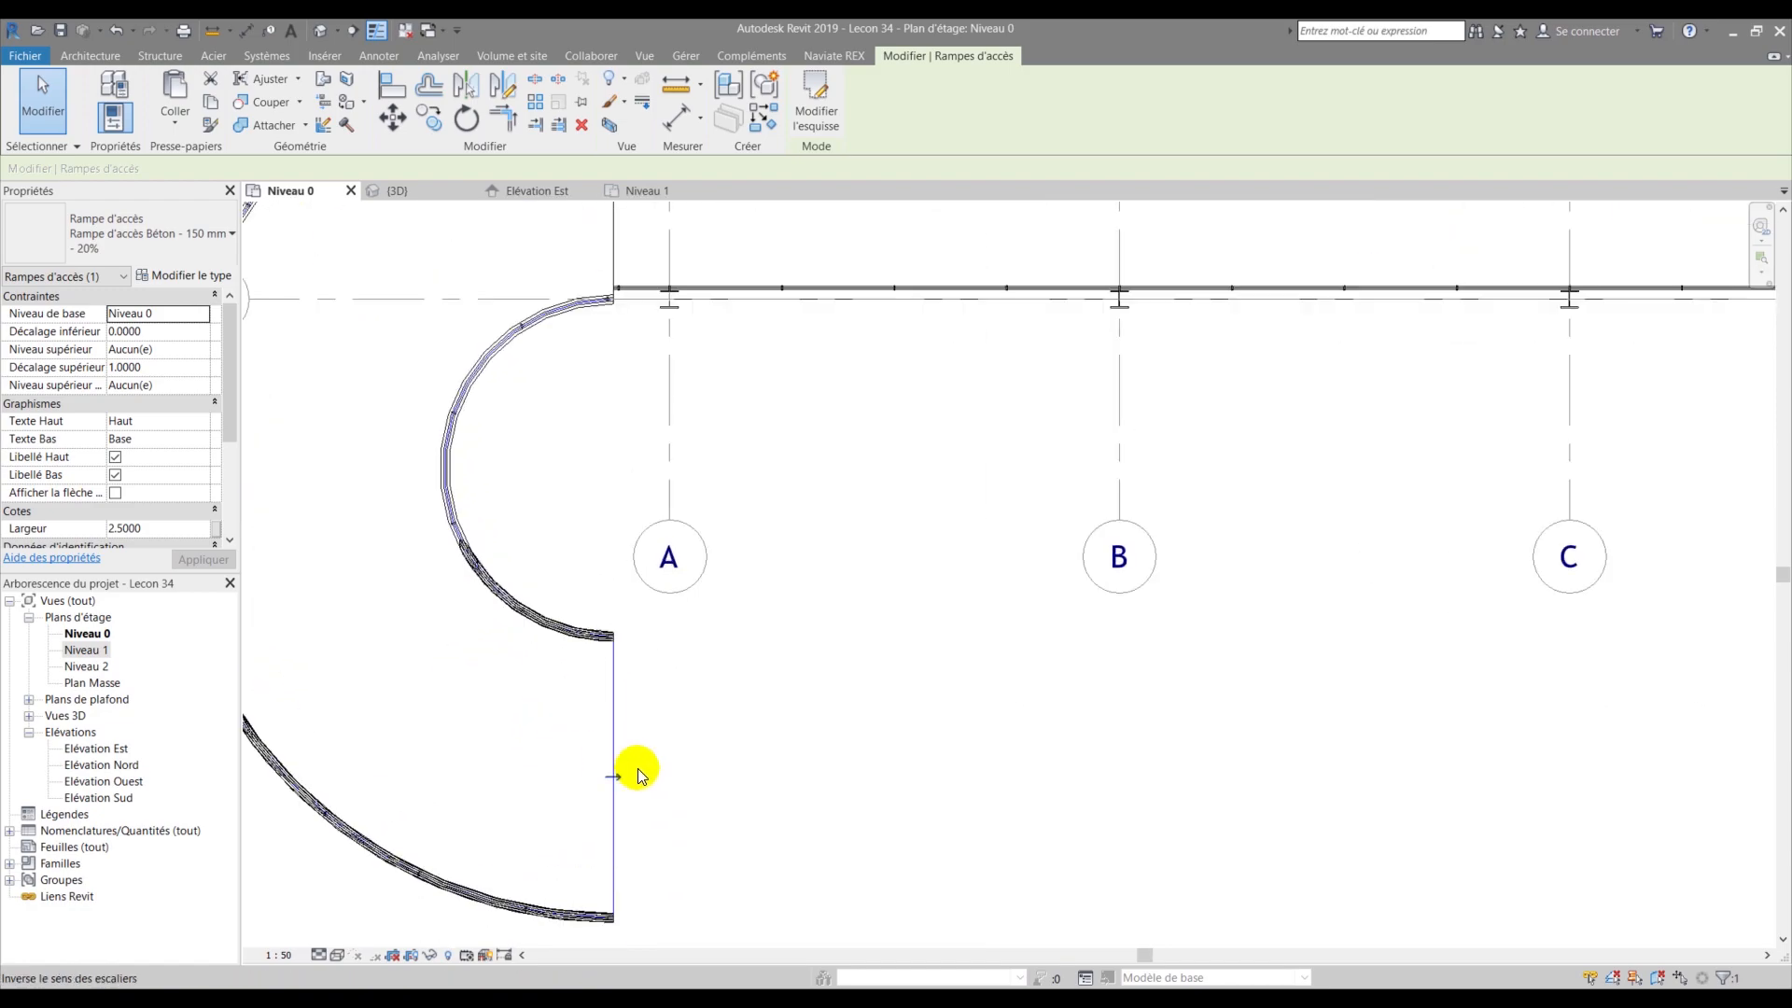
scroll(573, 765, down, 3)
- Inspect the curved ramp and its connection to the covered walkway from several sides in the 3D view
click(383, 190)
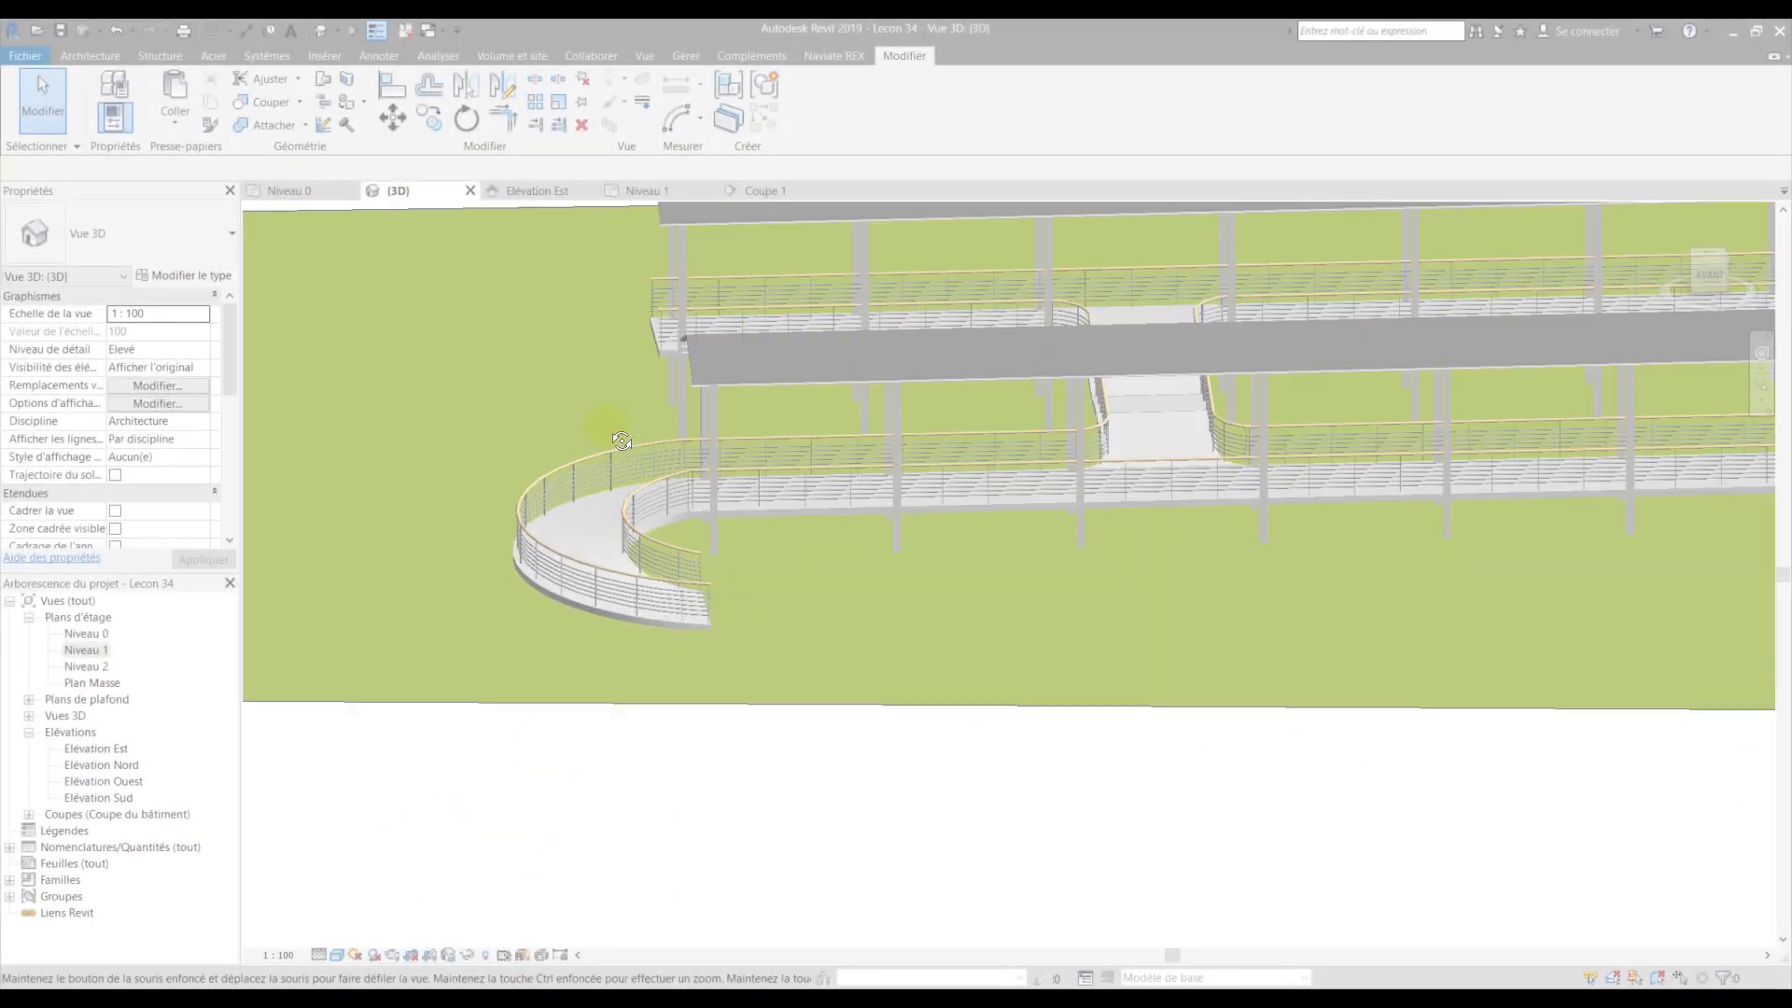
shift+middle_drag(713, 420, 592, 608)
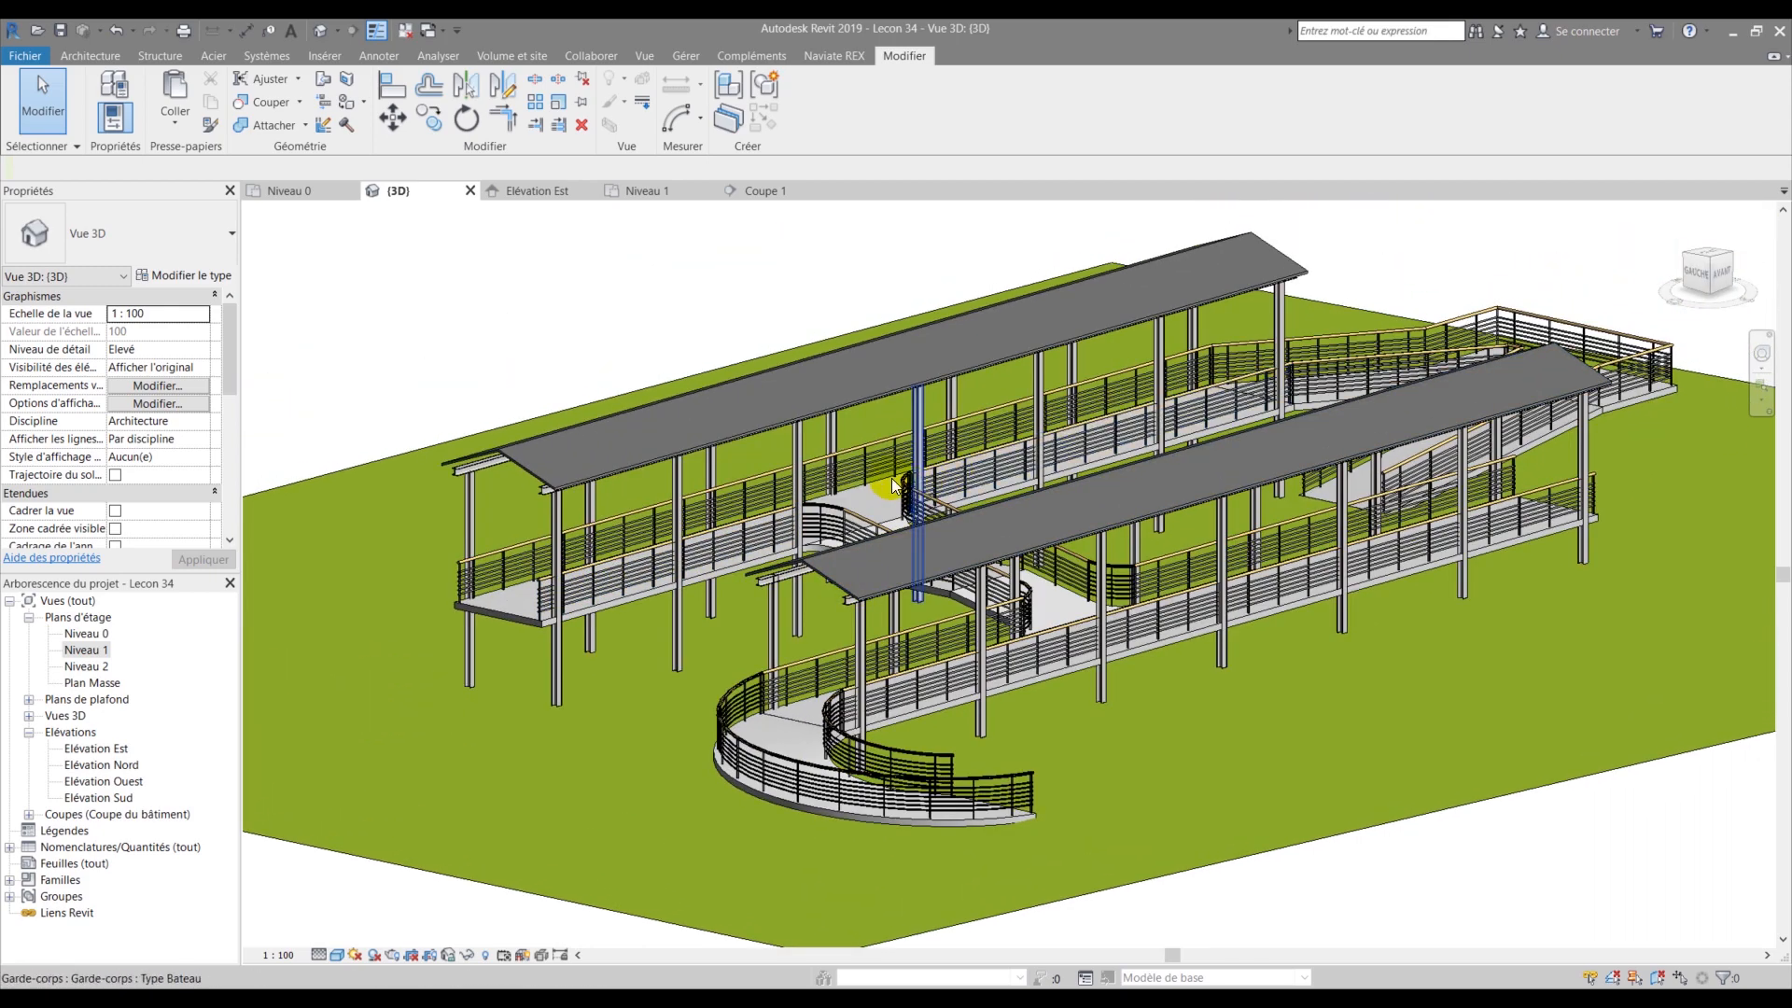
middle_drag(977, 578, 552, 582)
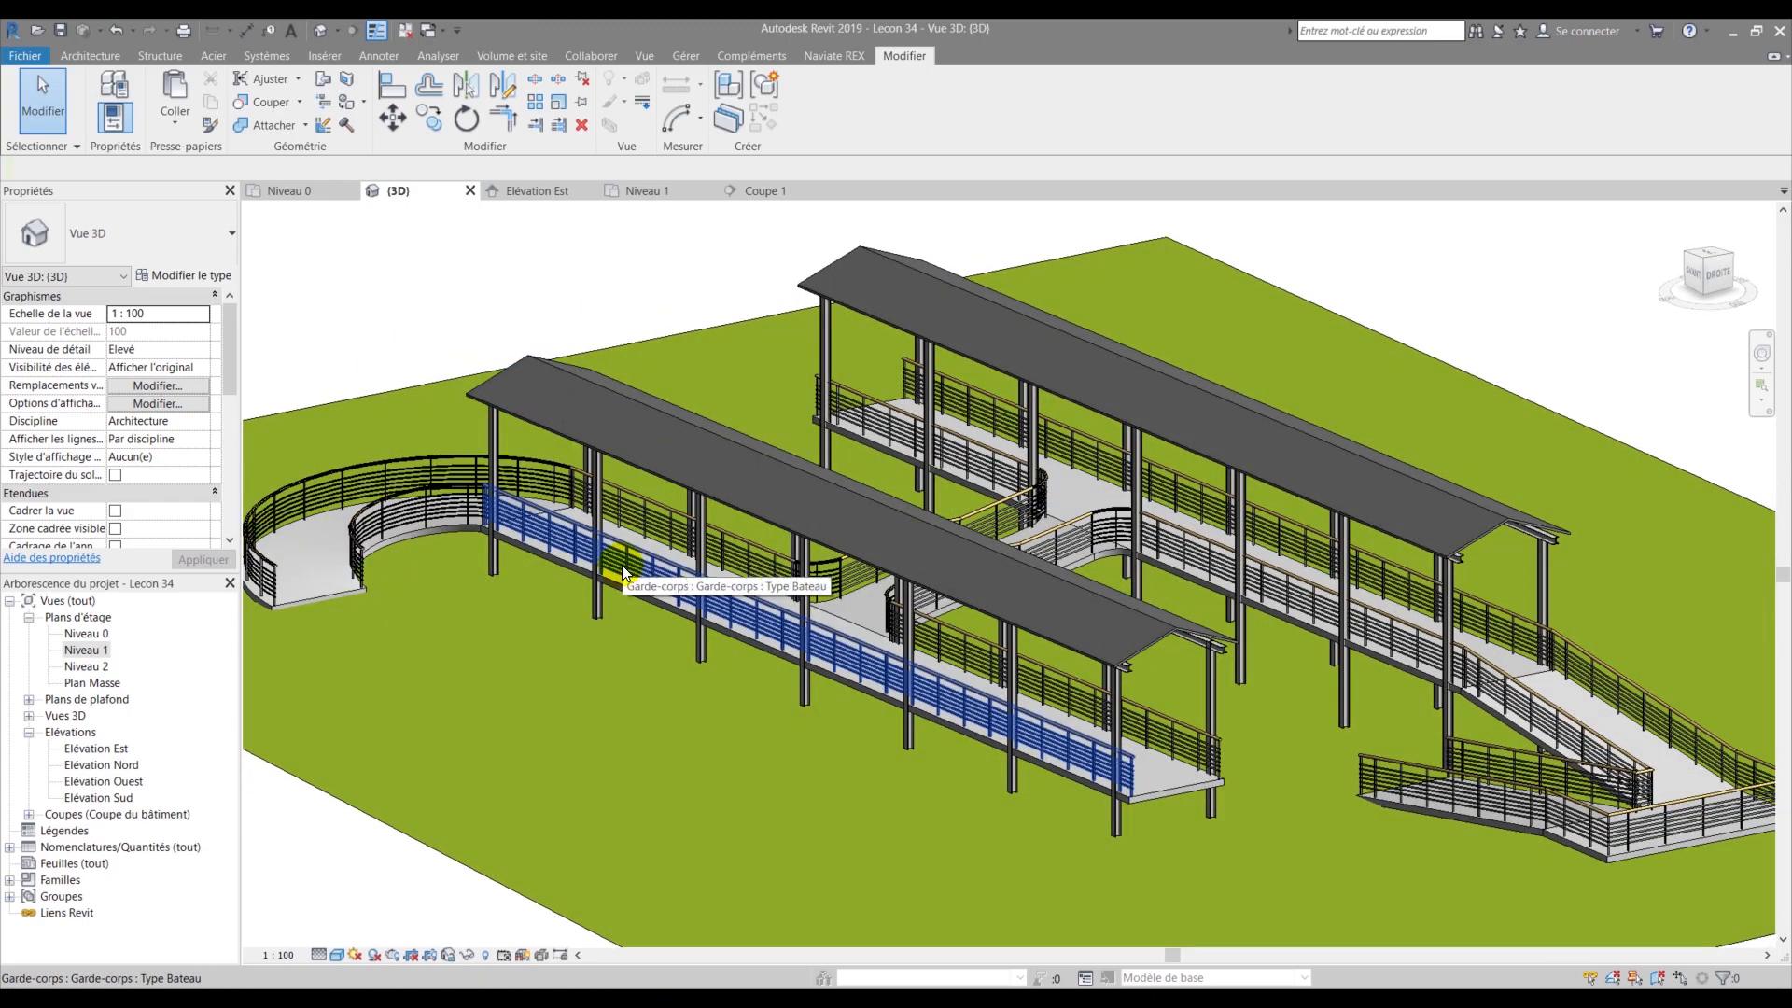